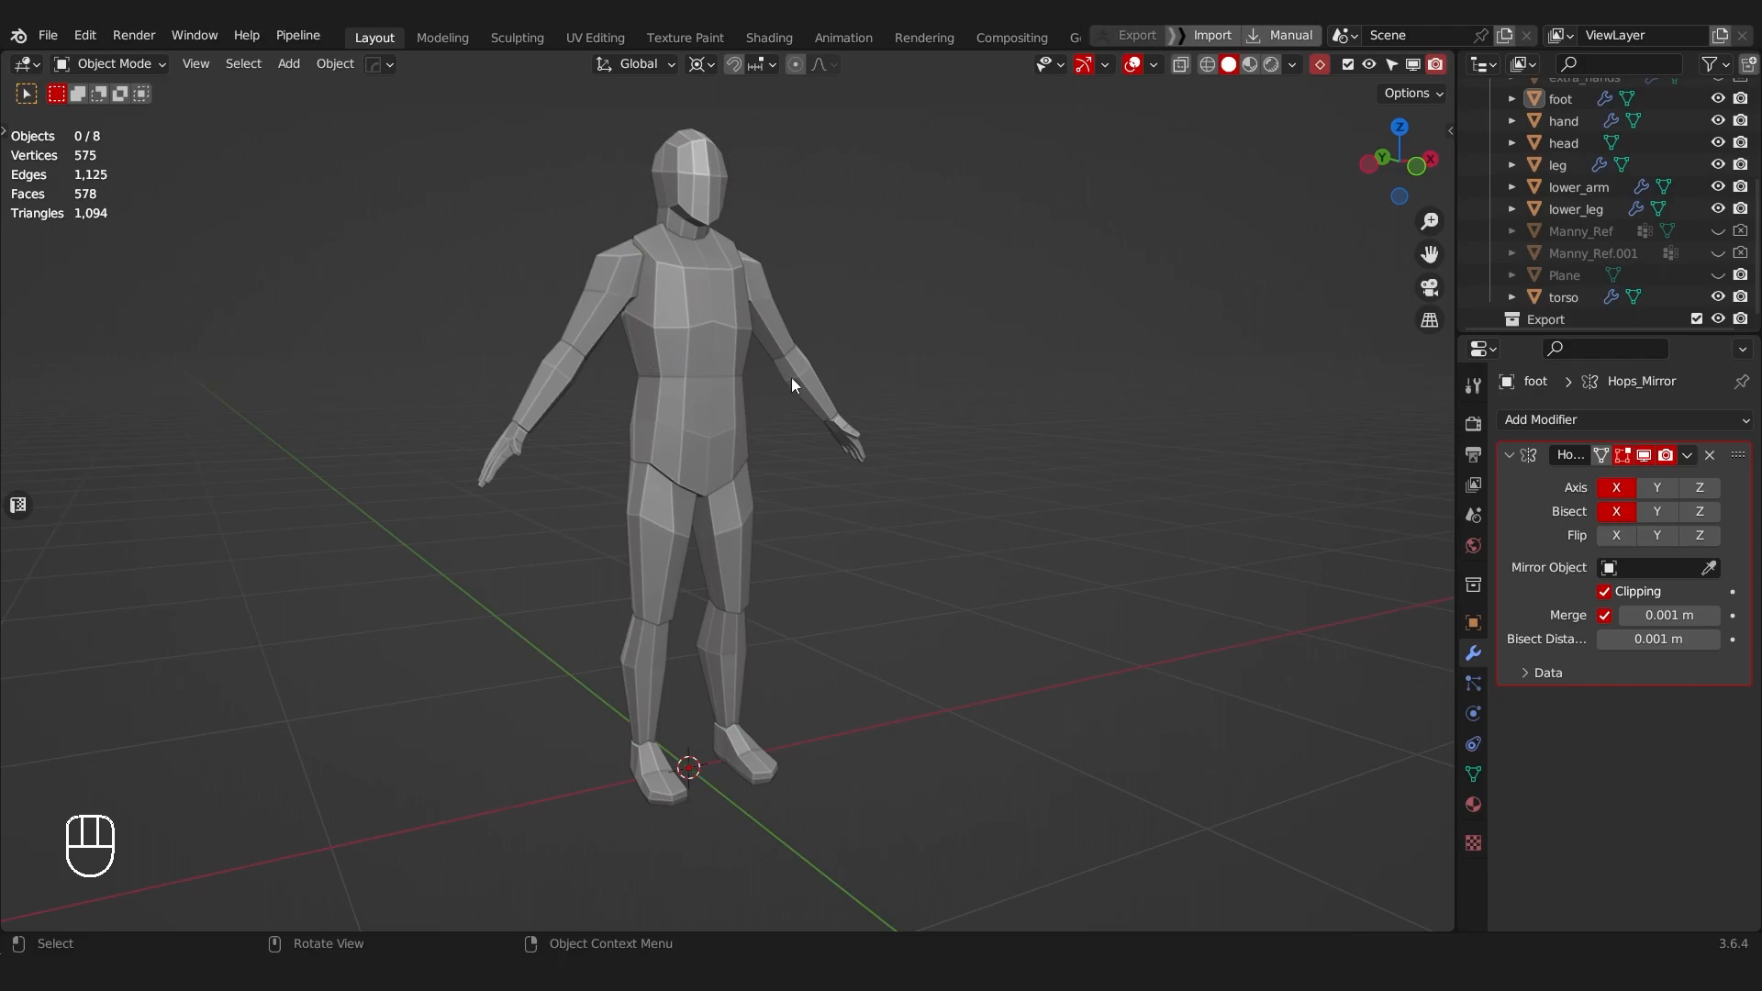
Step: Duplicate all eight body parts of the figure and place the copy beside the original
{"action": "mouse_move", "coordinate": [794, 384]}
{"action": "middle_mouse_down"}
{"action": "mouse_move", "coordinate": [803, 365]}
{"action": "mouse_move", "coordinate": [780, 404]}
{"action": "middle_mouse_up"}
{"action": "left_click_drag", "start_coordinate": [425, 294], "coordinate": [1051, 615]}
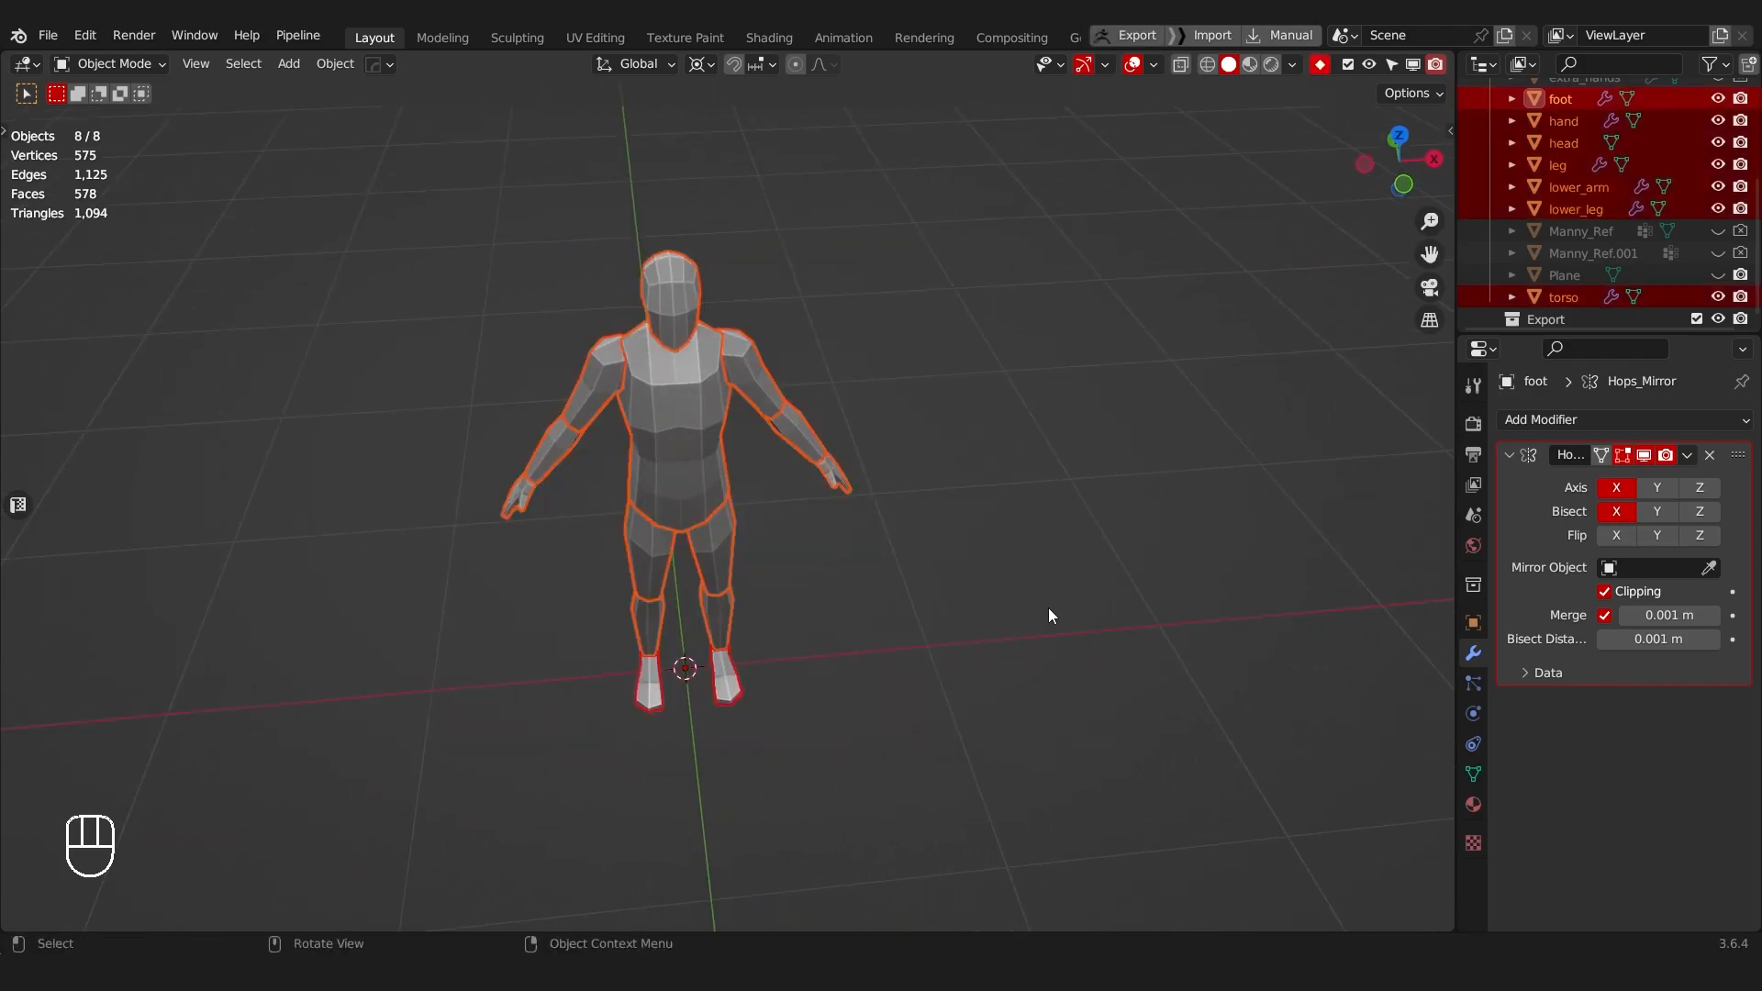
{"action": "middle_click_drag", "start_coordinate": [1050, 615], "coordinate": [602, 563]}
{"action": "key", "text": "shift+d"}
{"action": "left_click", "coordinate": [1037, 553], "text": "ctrl"}
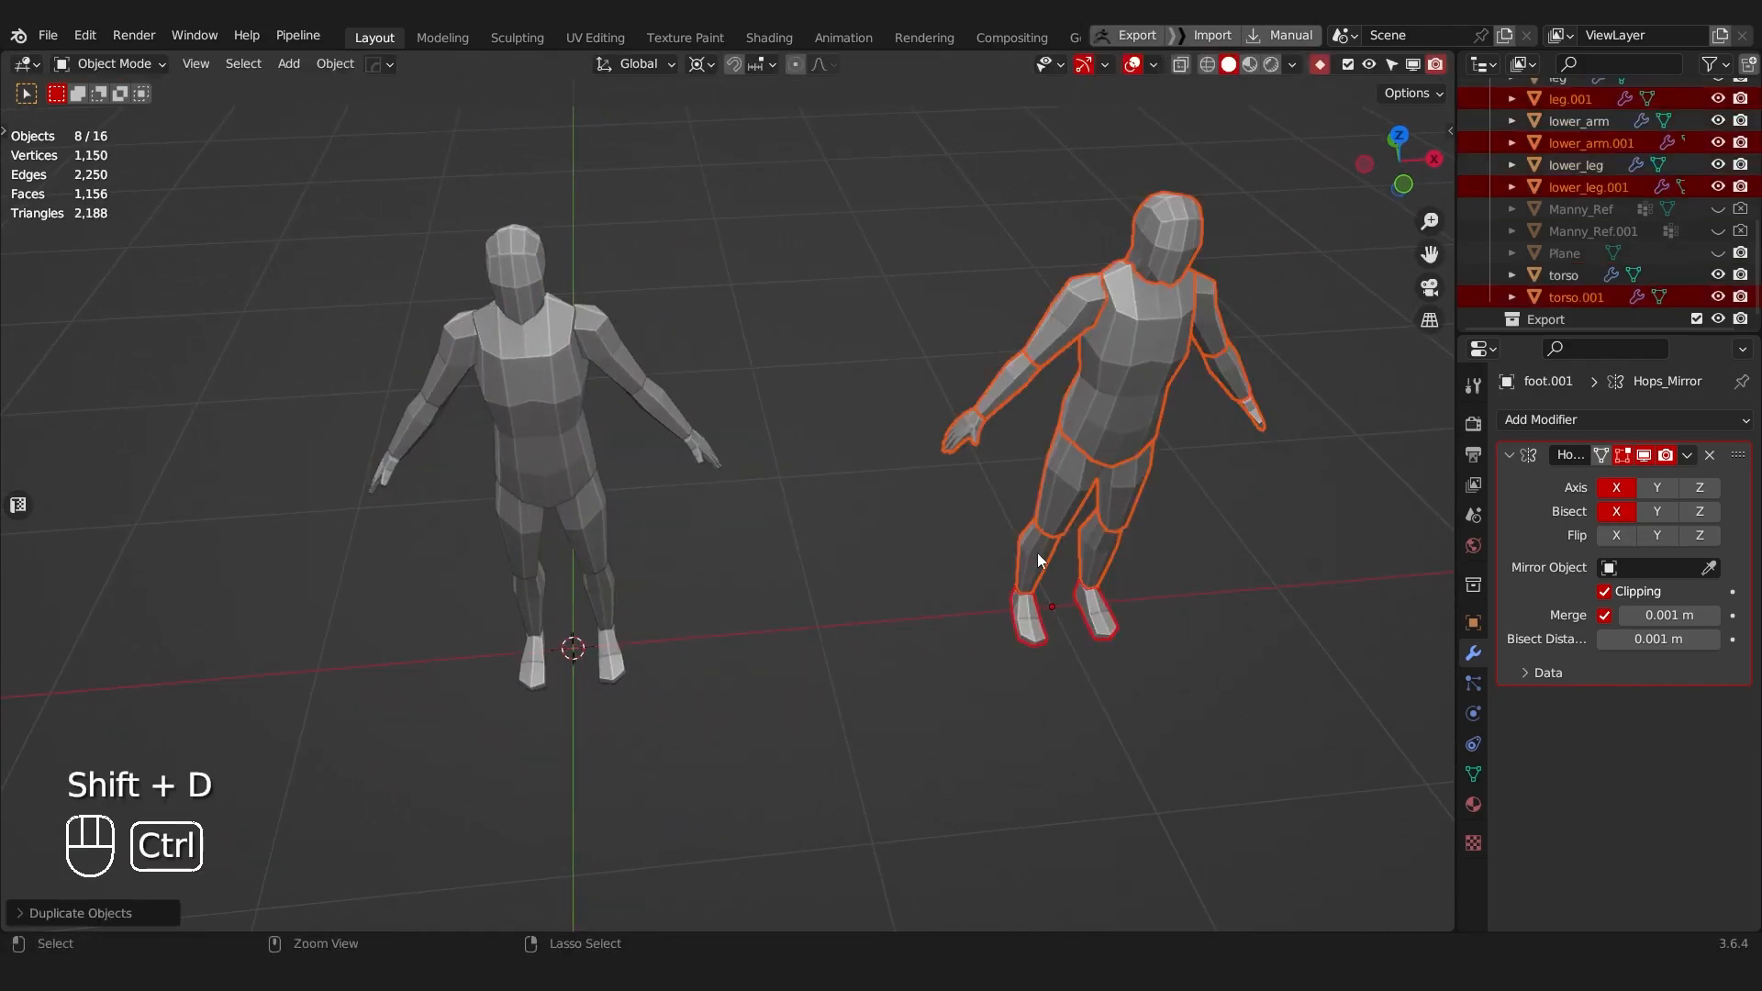
{"action": "middle_click_drag", "start_coordinate": [1037, 552], "coordinate": [680, 532]}
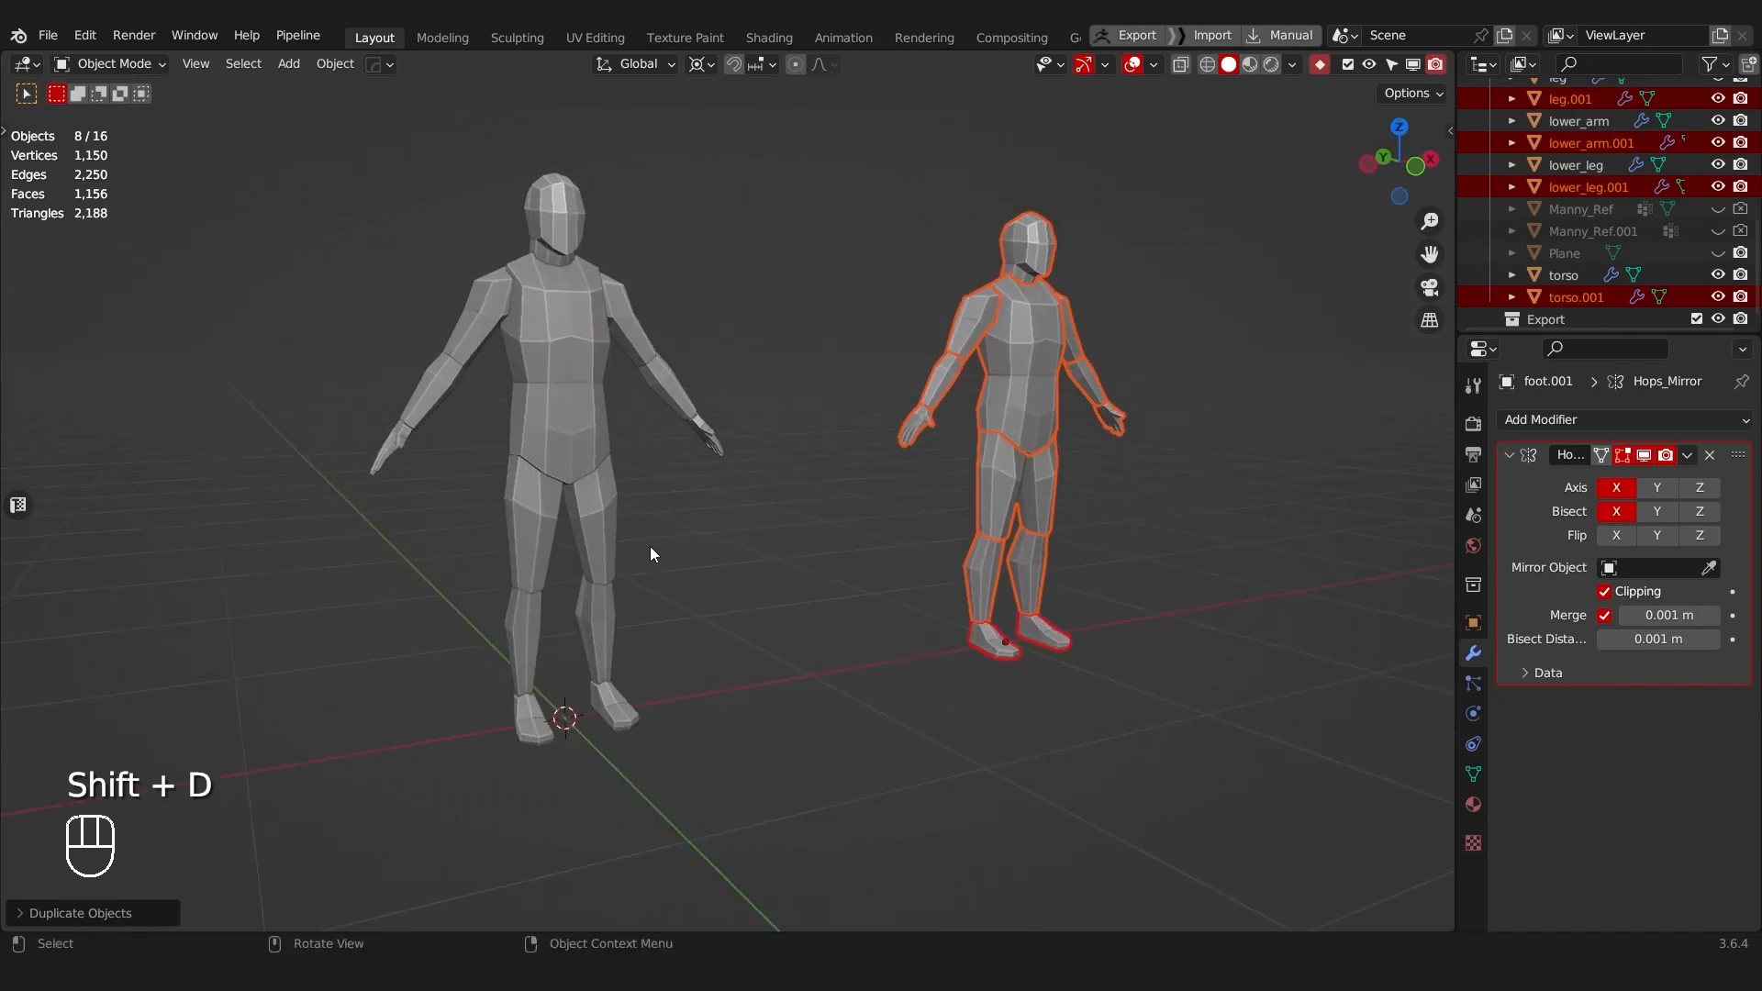
Step: Deselect everything, select the original figure's upper arm and torso, and isolate them in local view
{"action": "scroll", "coordinate": [768, 426], "scroll_direction": "up", "scroll_amount": 2}
{"action": "middle_click_drag", "start_coordinate": [668, 361], "coordinate": [789, 438], "text": "shift"}
{"action": "scroll", "coordinate": [775, 494], "scroll_direction": "up", "scroll_amount": 2}
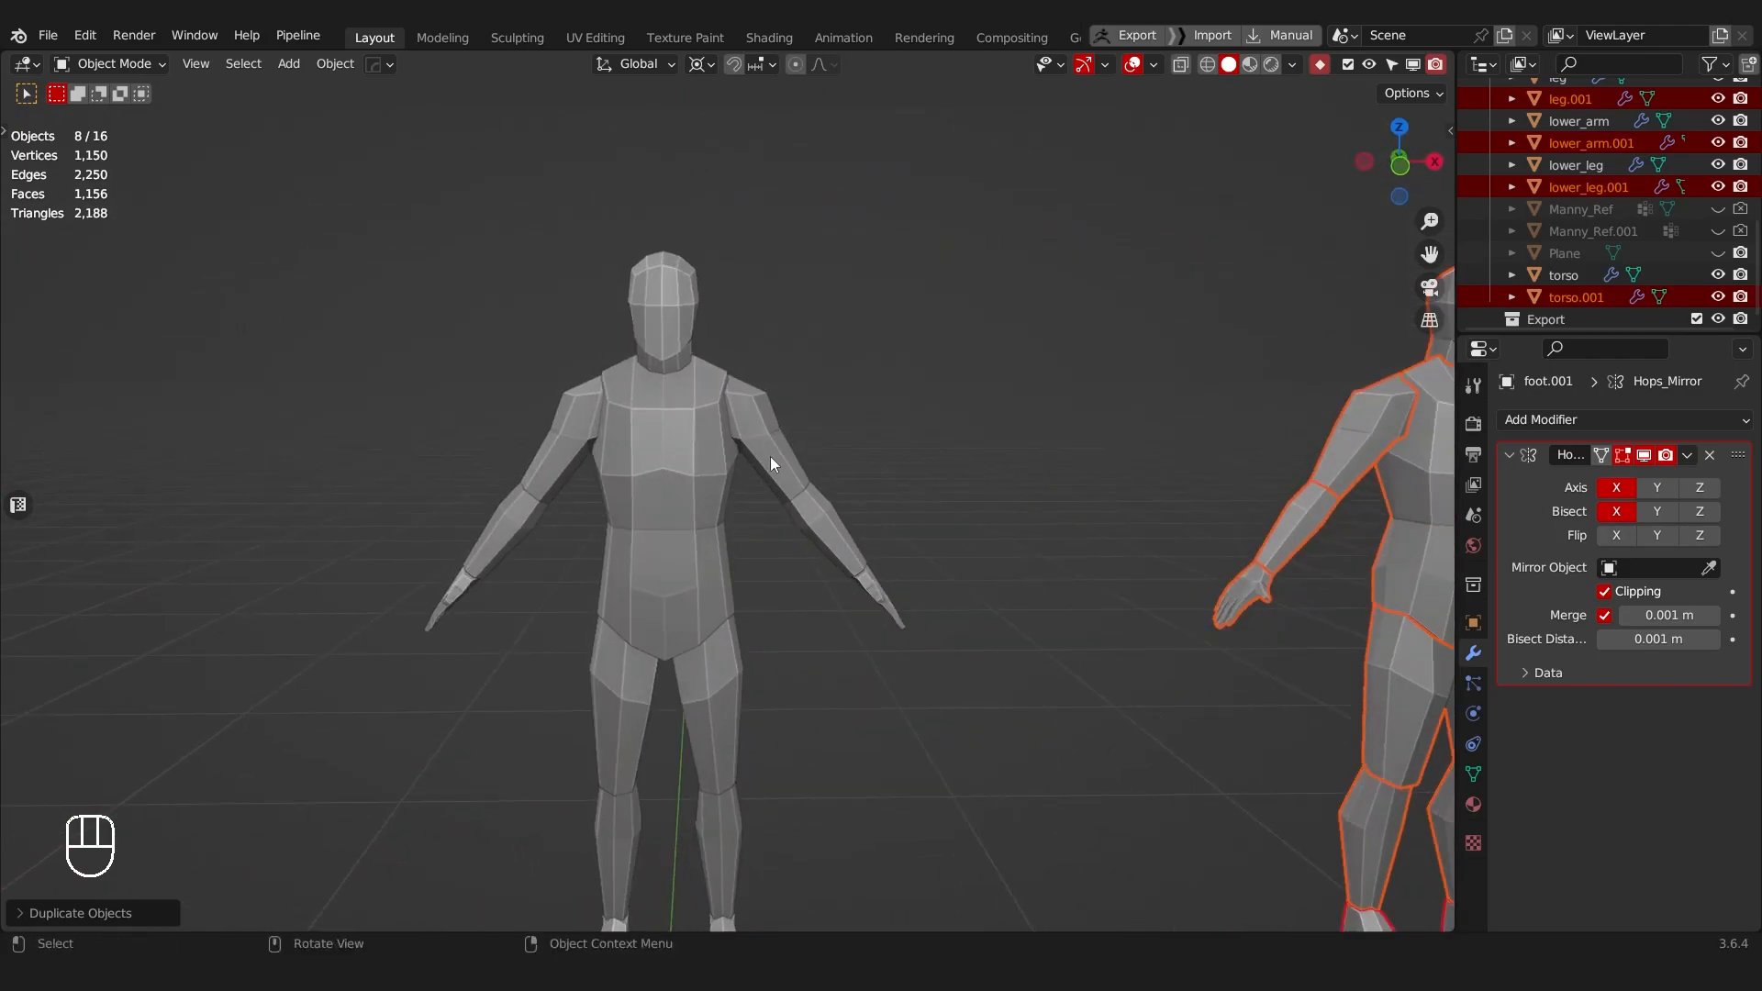
{"action": "scroll", "coordinate": [815, 543], "scroll_direction": "down", "scroll_amount": 4}
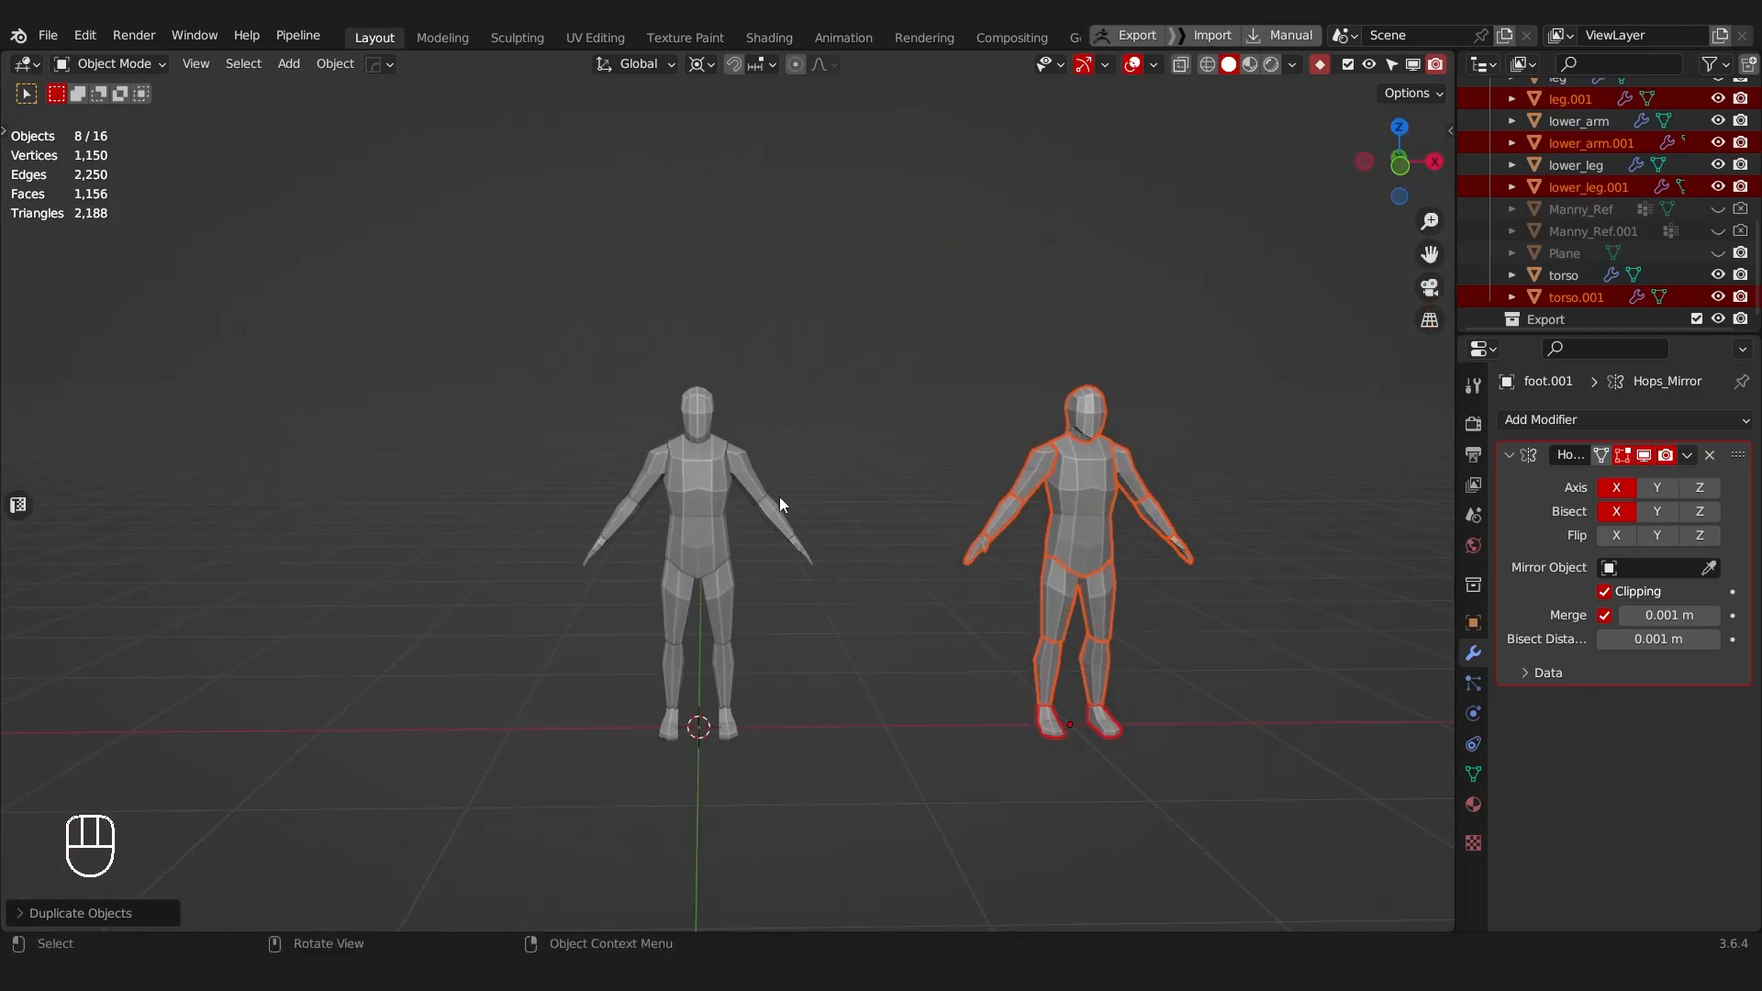
{"action": "middle_click_drag", "start_coordinate": [779, 497], "coordinate": [834, 451]}
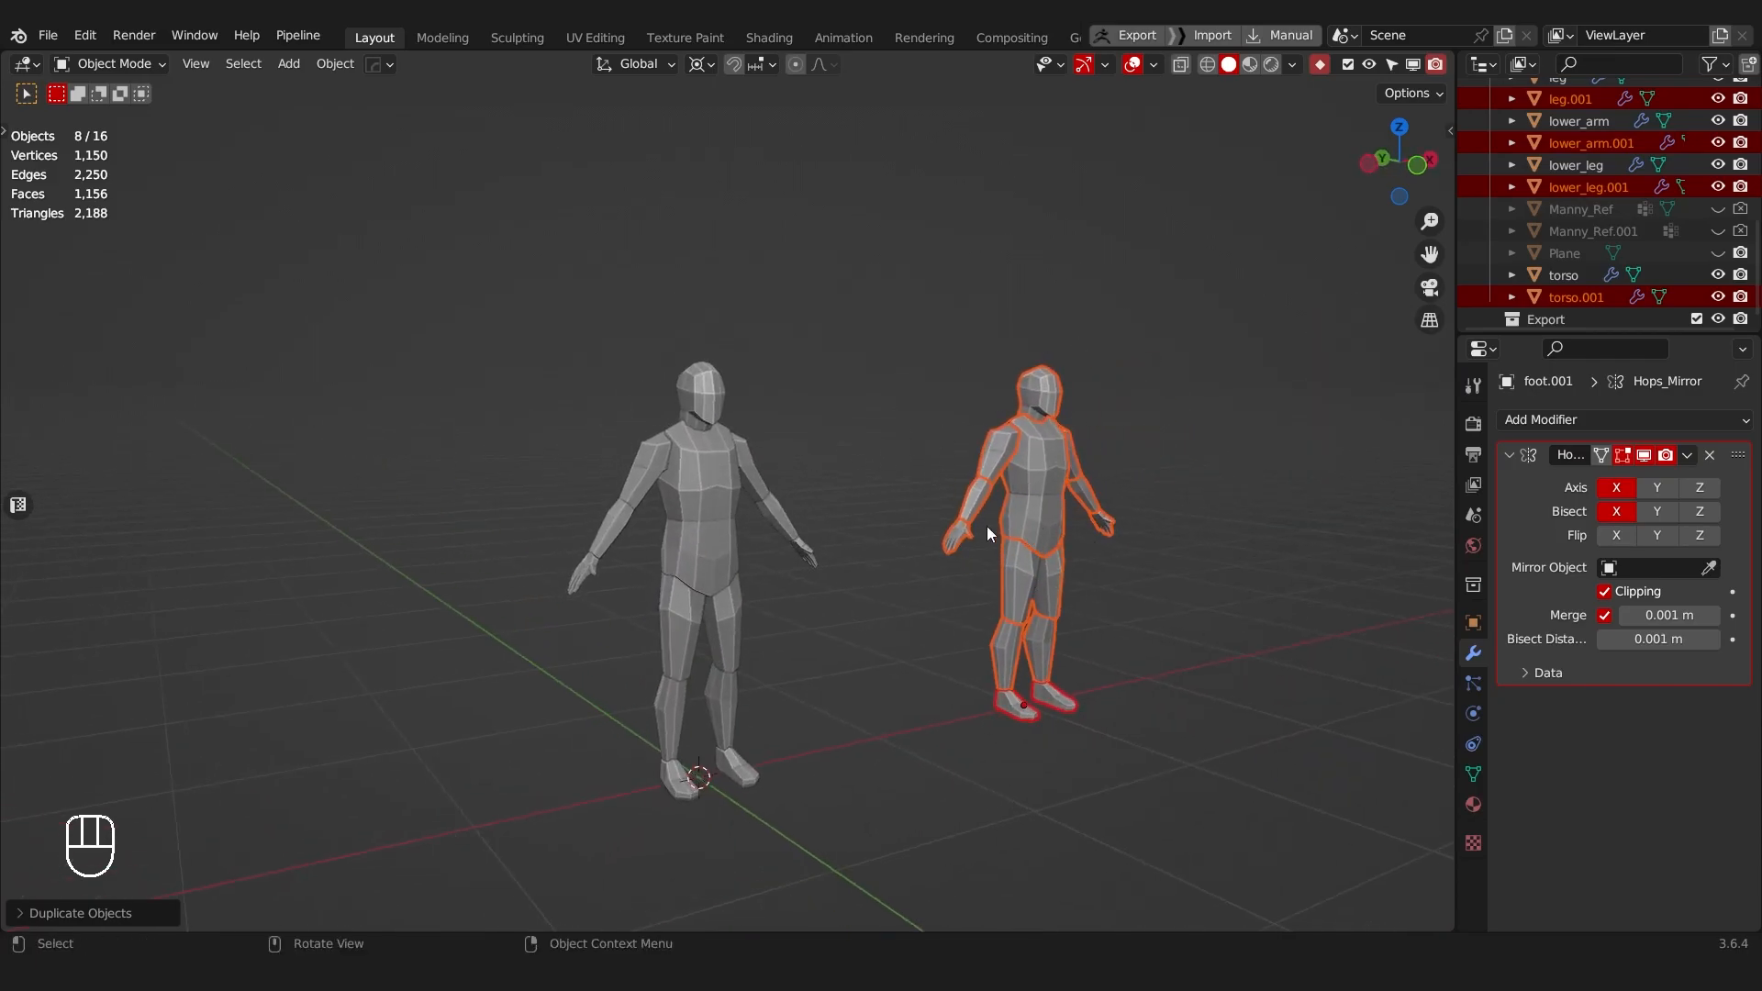
{"action": "key", "text": "a"}
{"action": "middle_click_drag", "start_coordinate": [1038, 462], "coordinate": [923, 464]}
{"action": "scroll", "coordinate": [817, 464], "scroll_direction": "up", "scroll_amount": 4}
{"action": "middle_click_drag", "start_coordinate": [738, 448], "coordinate": [739, 499], "text": "shift"}
{"action": "scroll", "coordinate": [739, 502], "scroll_direction": "up", "scroll_amount": 3}
{"action": "left_click", "coordinate": [769, 470]}
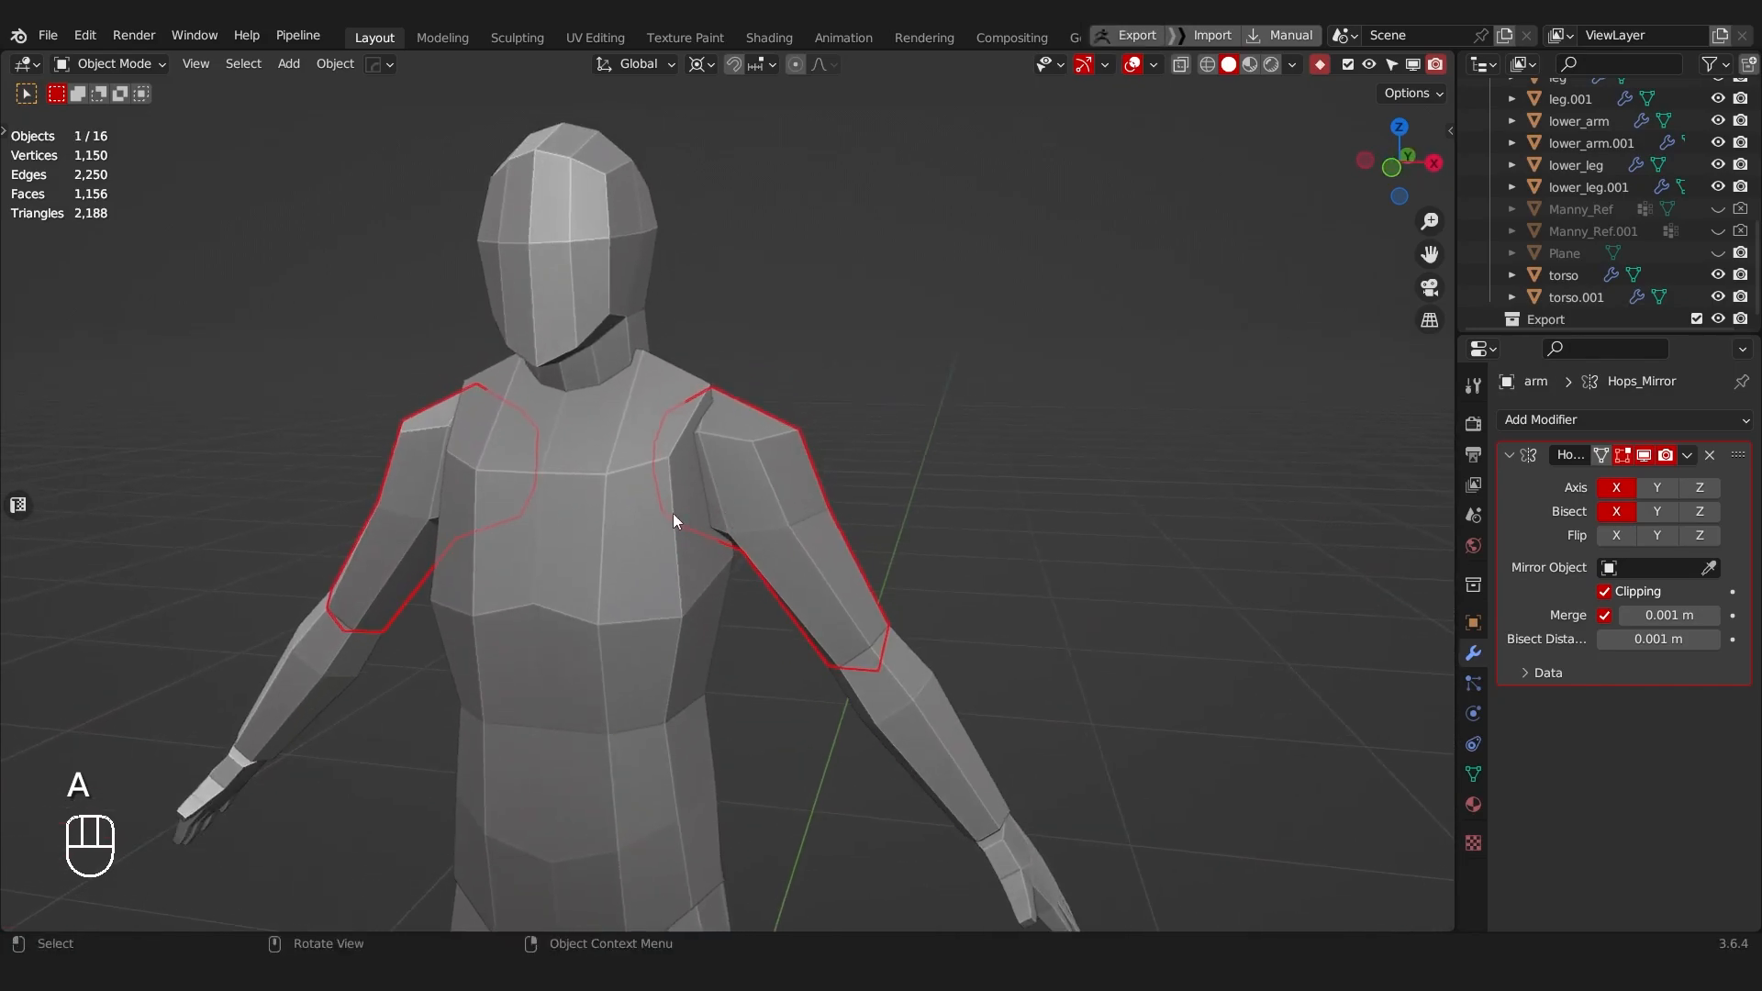
{"action": "left_click", "coordinate": [651, 508], "text": "shift"}
{"action": "key", "text": "KP_Divide"}
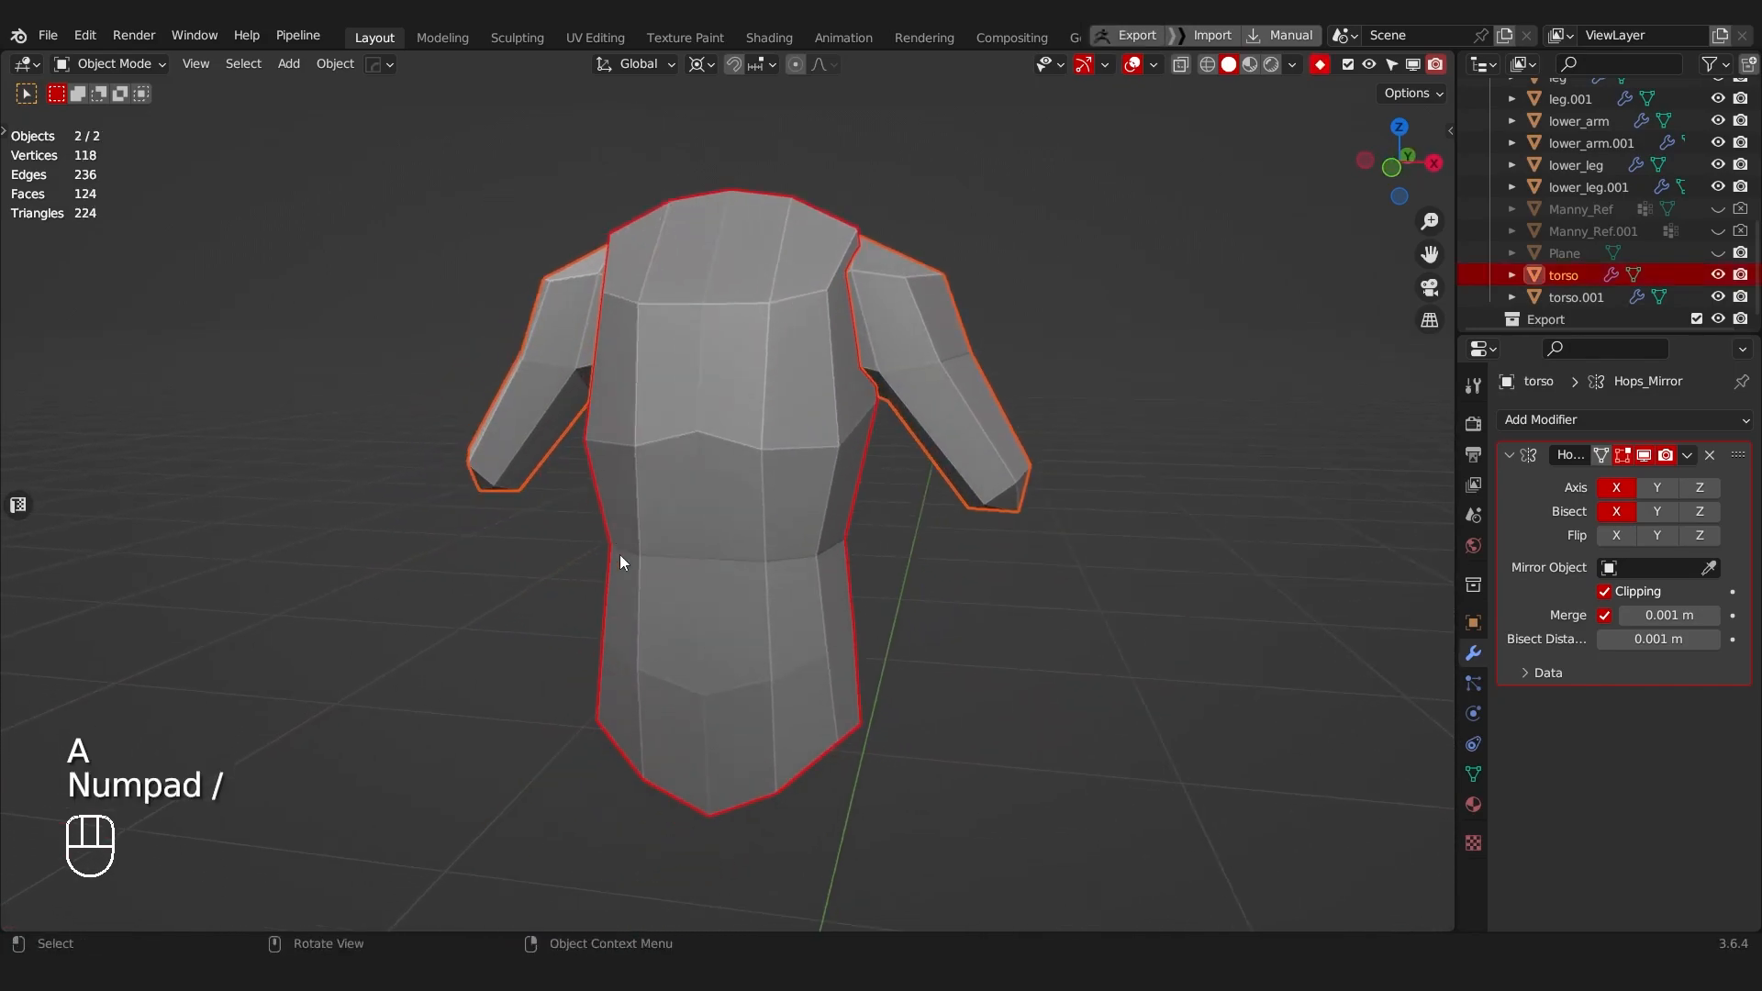
Step: Edit both meshes in face mode, select the linked arm mesh and hide the torso geometry
{"action": "key", "text": "Tab"}
{"action": "left_click", "coordinate": [999, 310]}
{"action": "mouse_move", "coordinate": [977, 393]}
{"action": "middle_mouse_down"}
{"action": "mouse_move", "coordinate": [971, 438]}
{"action": "mouse_move", "coordinate": [995, 415]}
{"action": "middle_mouse_up"}
{"action": "key", "text": "alt+z"}
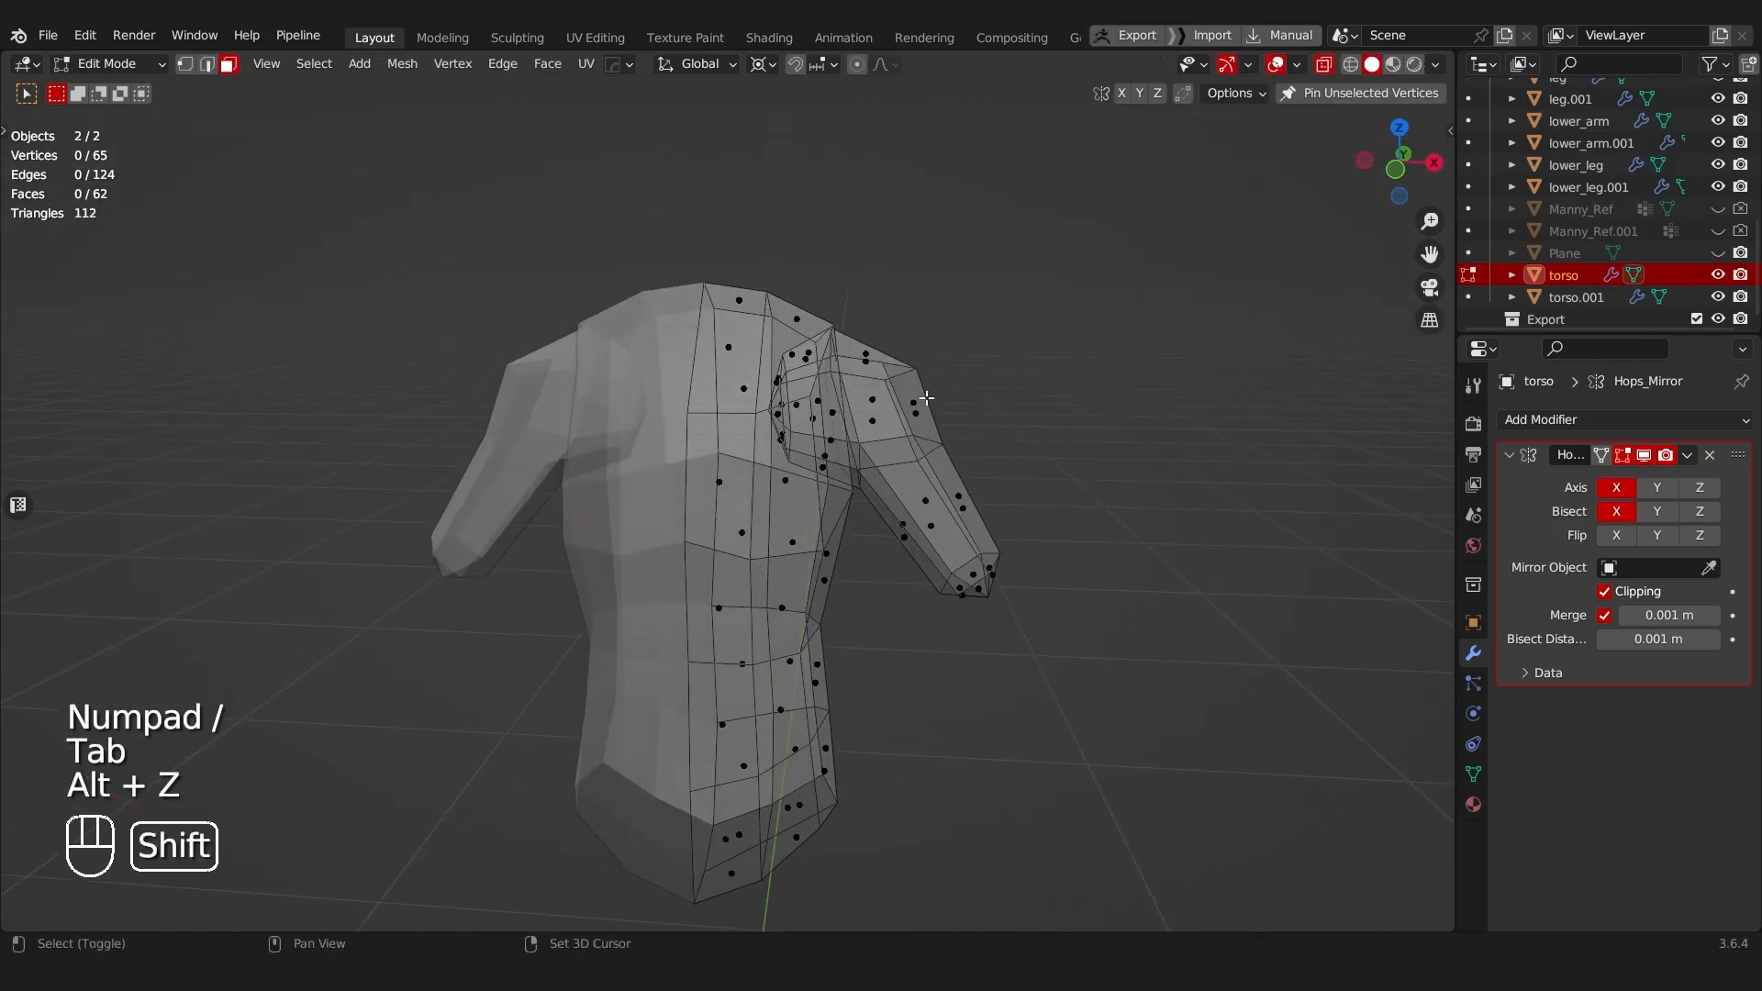
{"action": "scroll", "coordinate": [996, 414], "scroll_direction": "up", "scroll_amount": 5}
{"action": "middle_click_drag", "start_coordinate": [868, 478], "coordinate": [845, 500]}
{"action": "left_click", "coordinate": [842, 501]}
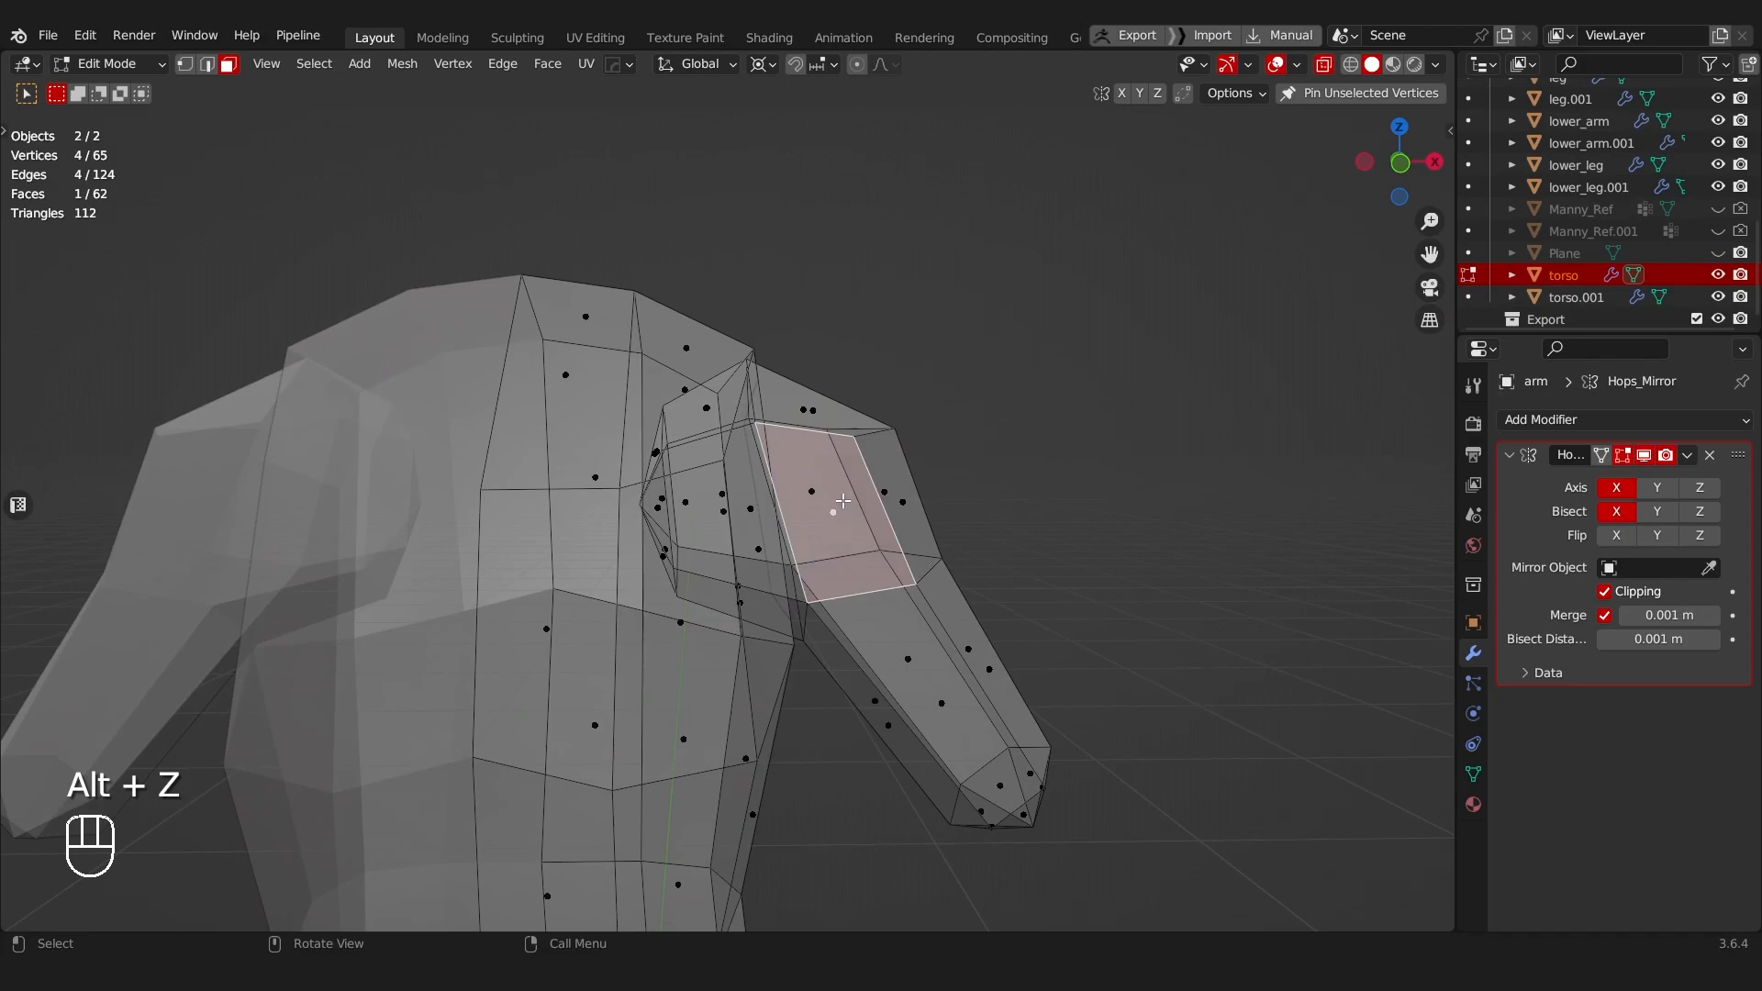
{"action": "key", "text": "l"}
{"action": "key", "text": "shift+h"}
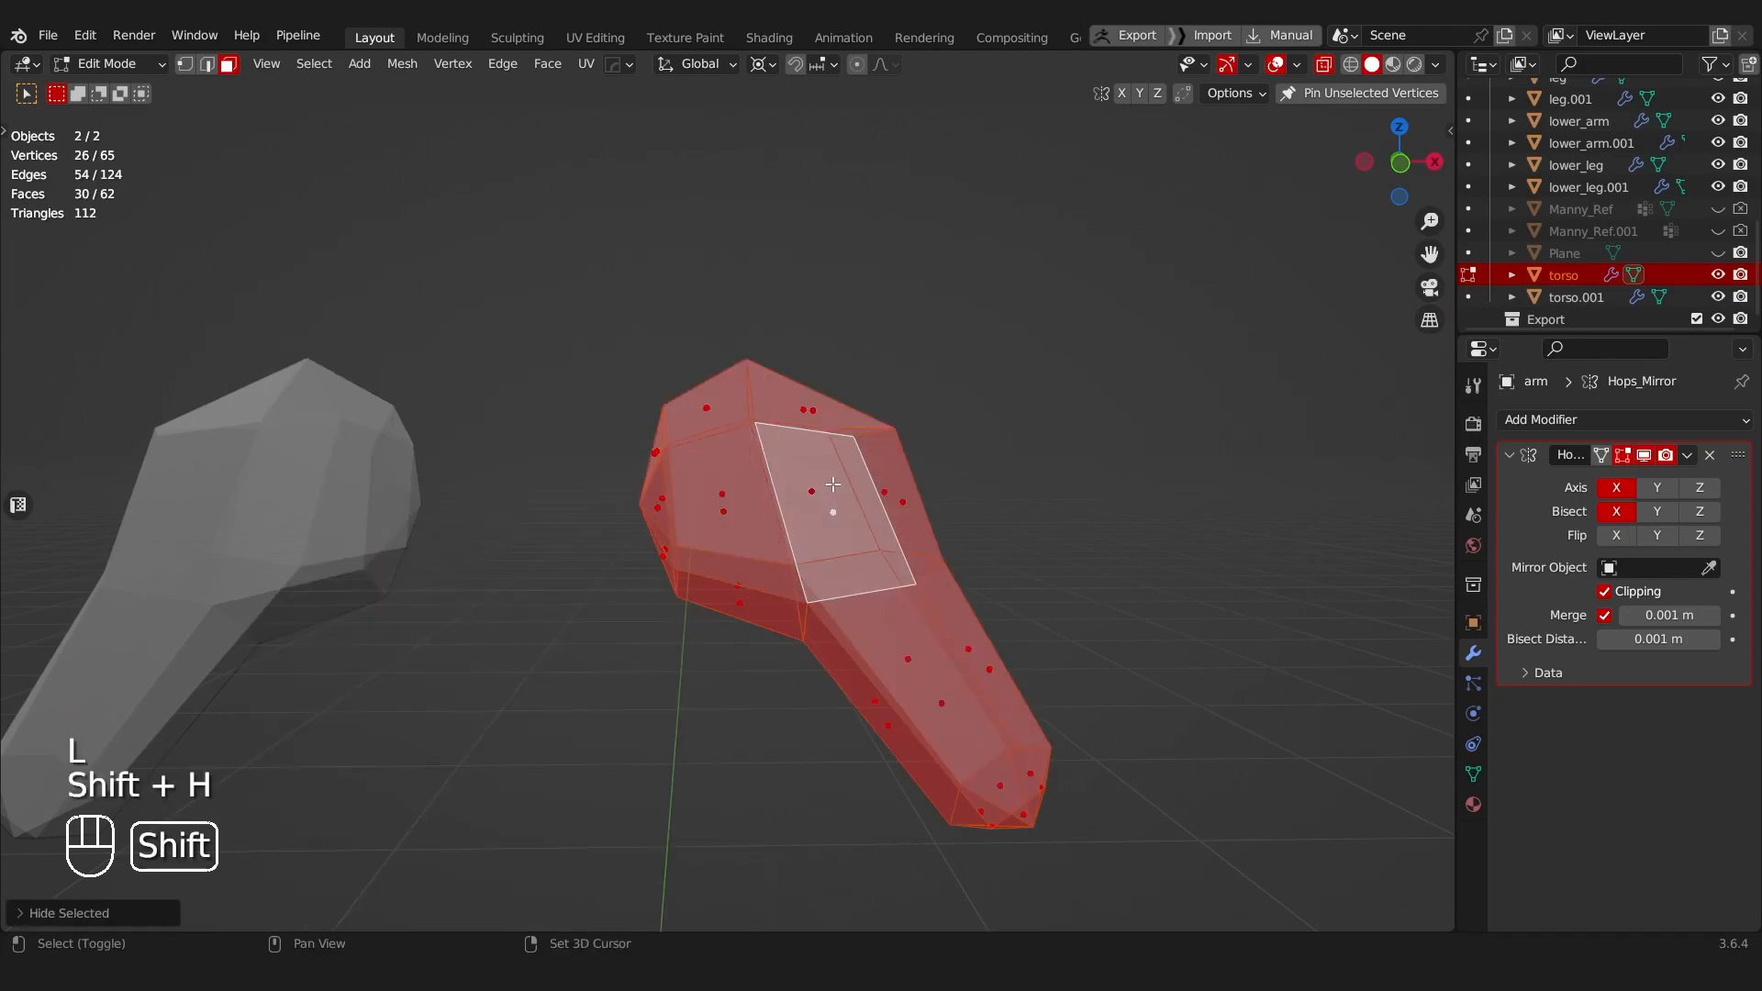
Step: Select the twelve faces capping the shoulder end of the arm and delete them
{"action": "key", "text": "Tab"}
{"action": "middle_click_drag", "start_coordinate": [694, 470], "coordinate": [861, 479], "text": "alt"}
{"action": "key", "text": "alt+z"}
{"action": "left_click", "coordinate": [714, 436], "text": "alt"}
{"action": "left_click_drag", "start_coordinate": [692, 487], "coordinate": [742, 520], "text": "shift"}
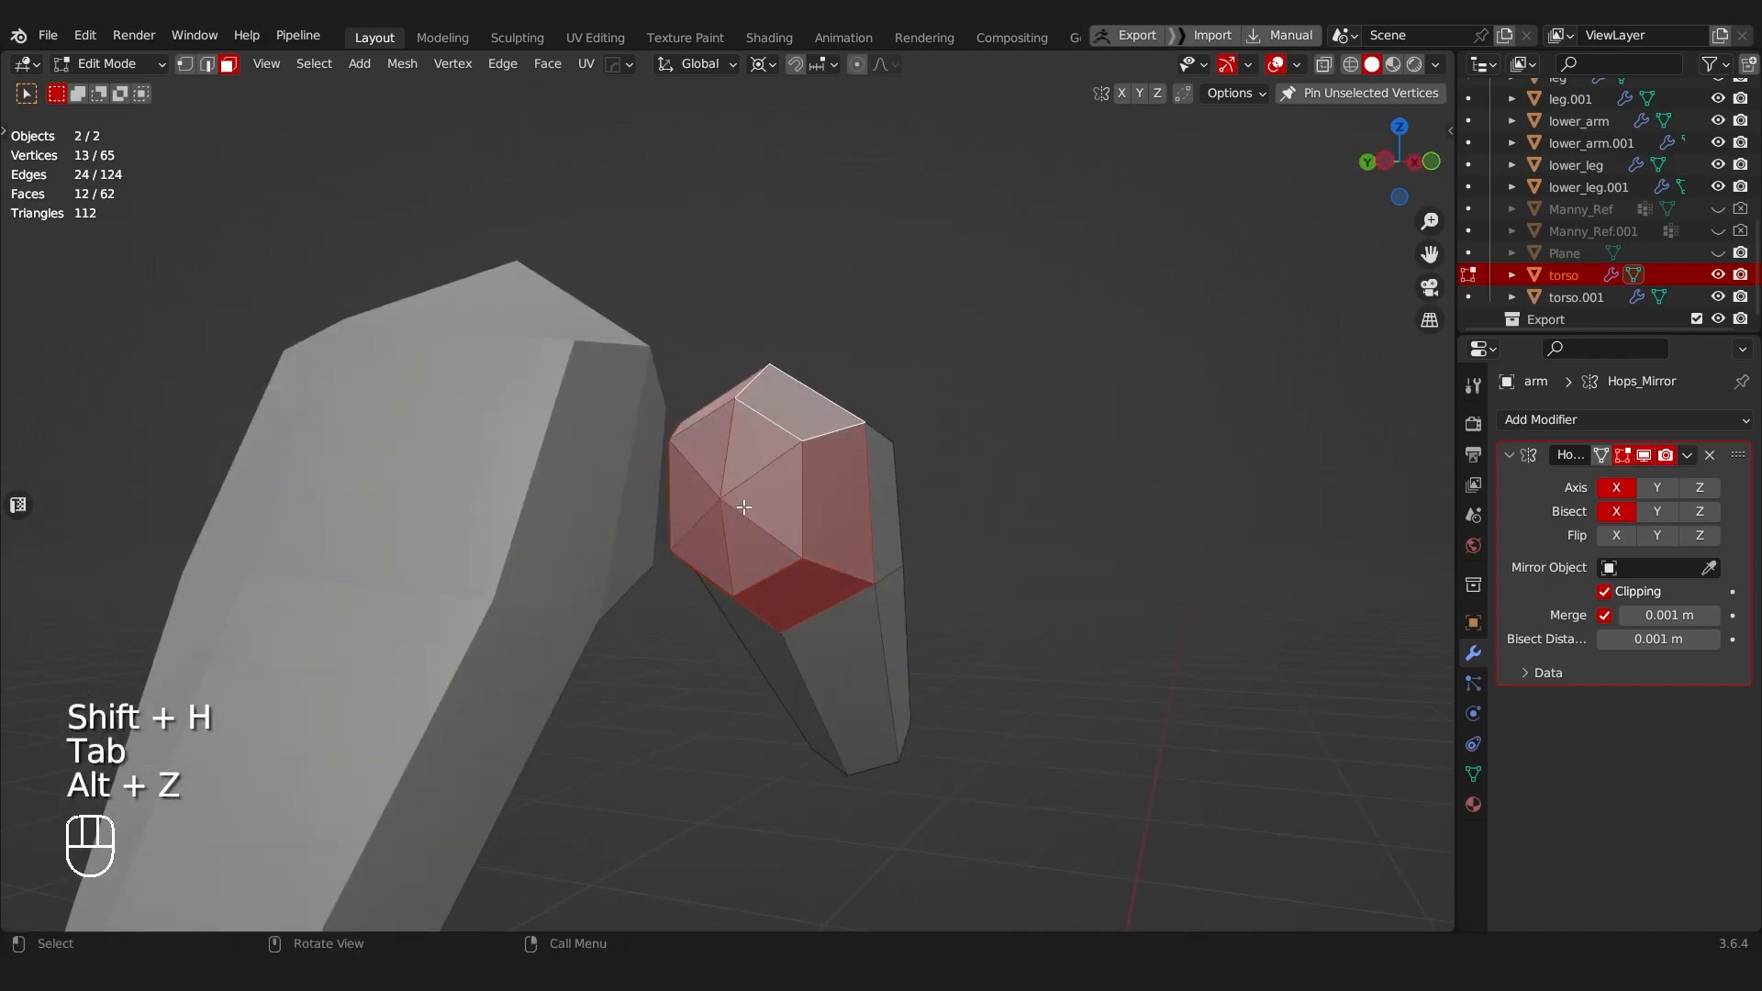
{"action": "key", "text": "x"}
{"action": "left_click", "coordinate": [746, 540]}
Step: Reveal the hidden geometry, isolate the torso mesh and inset its two shoulder-side faces by about 0.035 m
{"action": "middle_click_drag", "start_coordinate": [786, 500], "coordinate": [664, 516]}
{"action": "key", "text": "alt+h"}
{"action": "key", "text": "shift+h"}
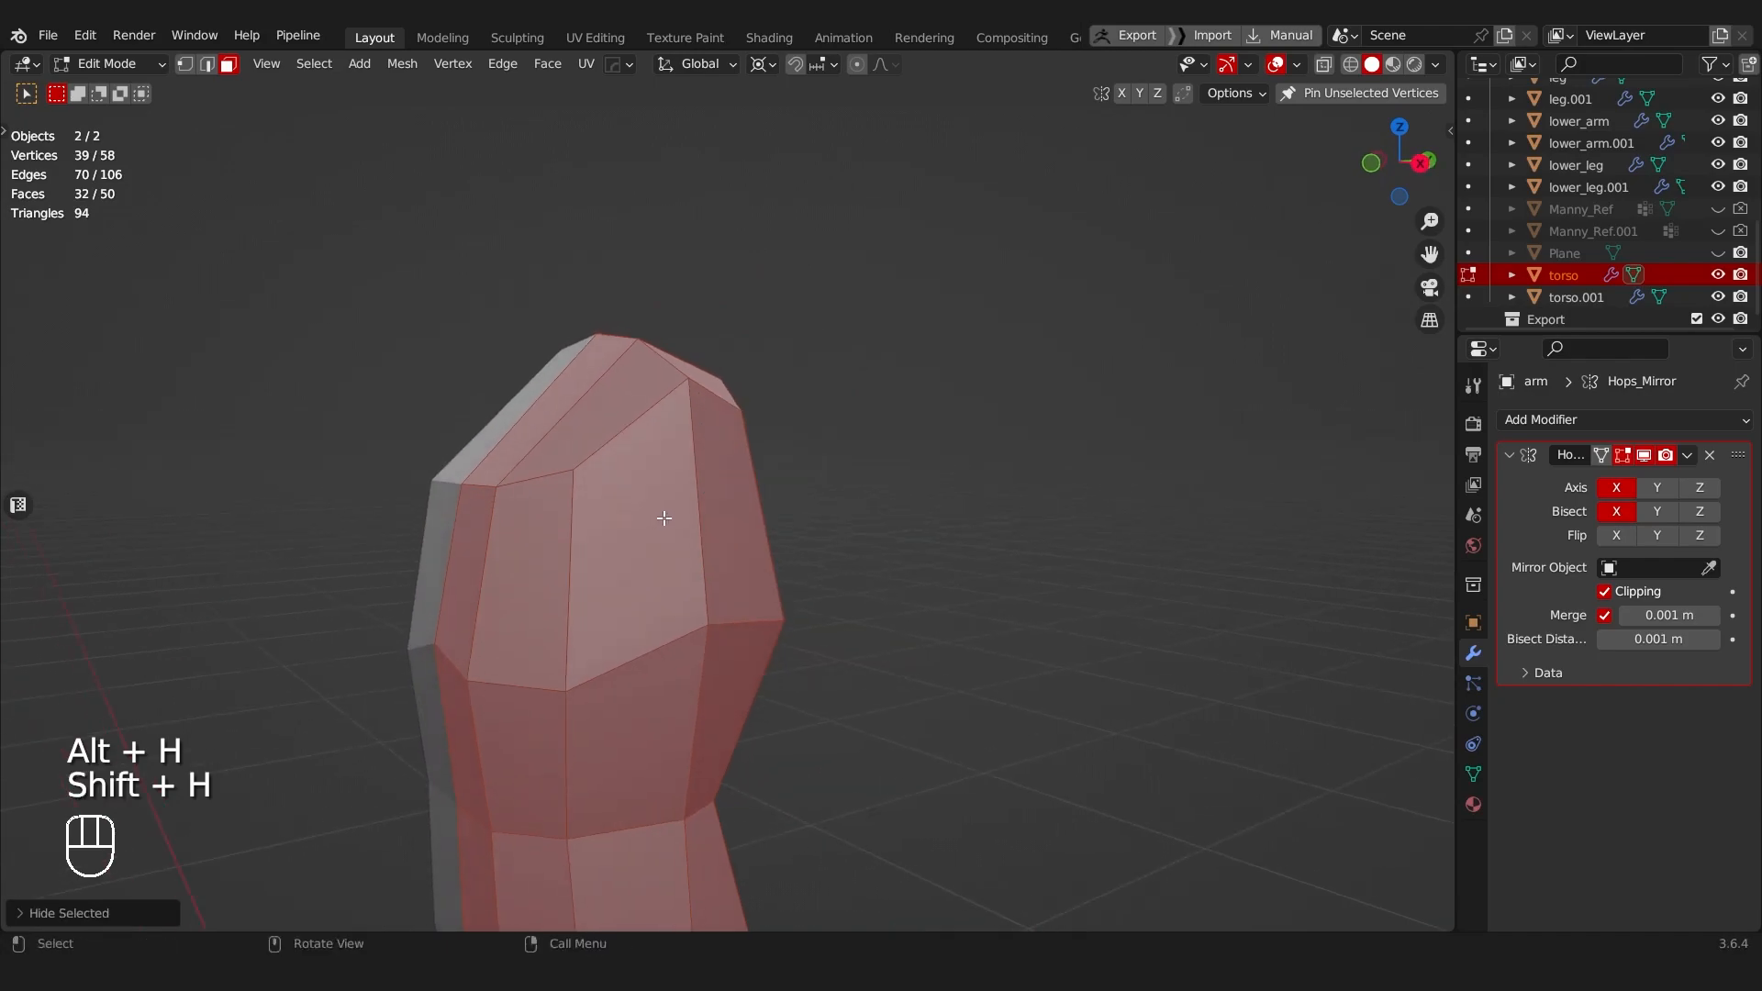
{"action": "left_click_drag", "start_coordinate": [679, 525], "coordinate": [823, 520]}
{"action": "middle_click_drag", "start_coordinate": [822, 520], "coordinate": [752, 547]}
{"action": "key", "text": "i"}
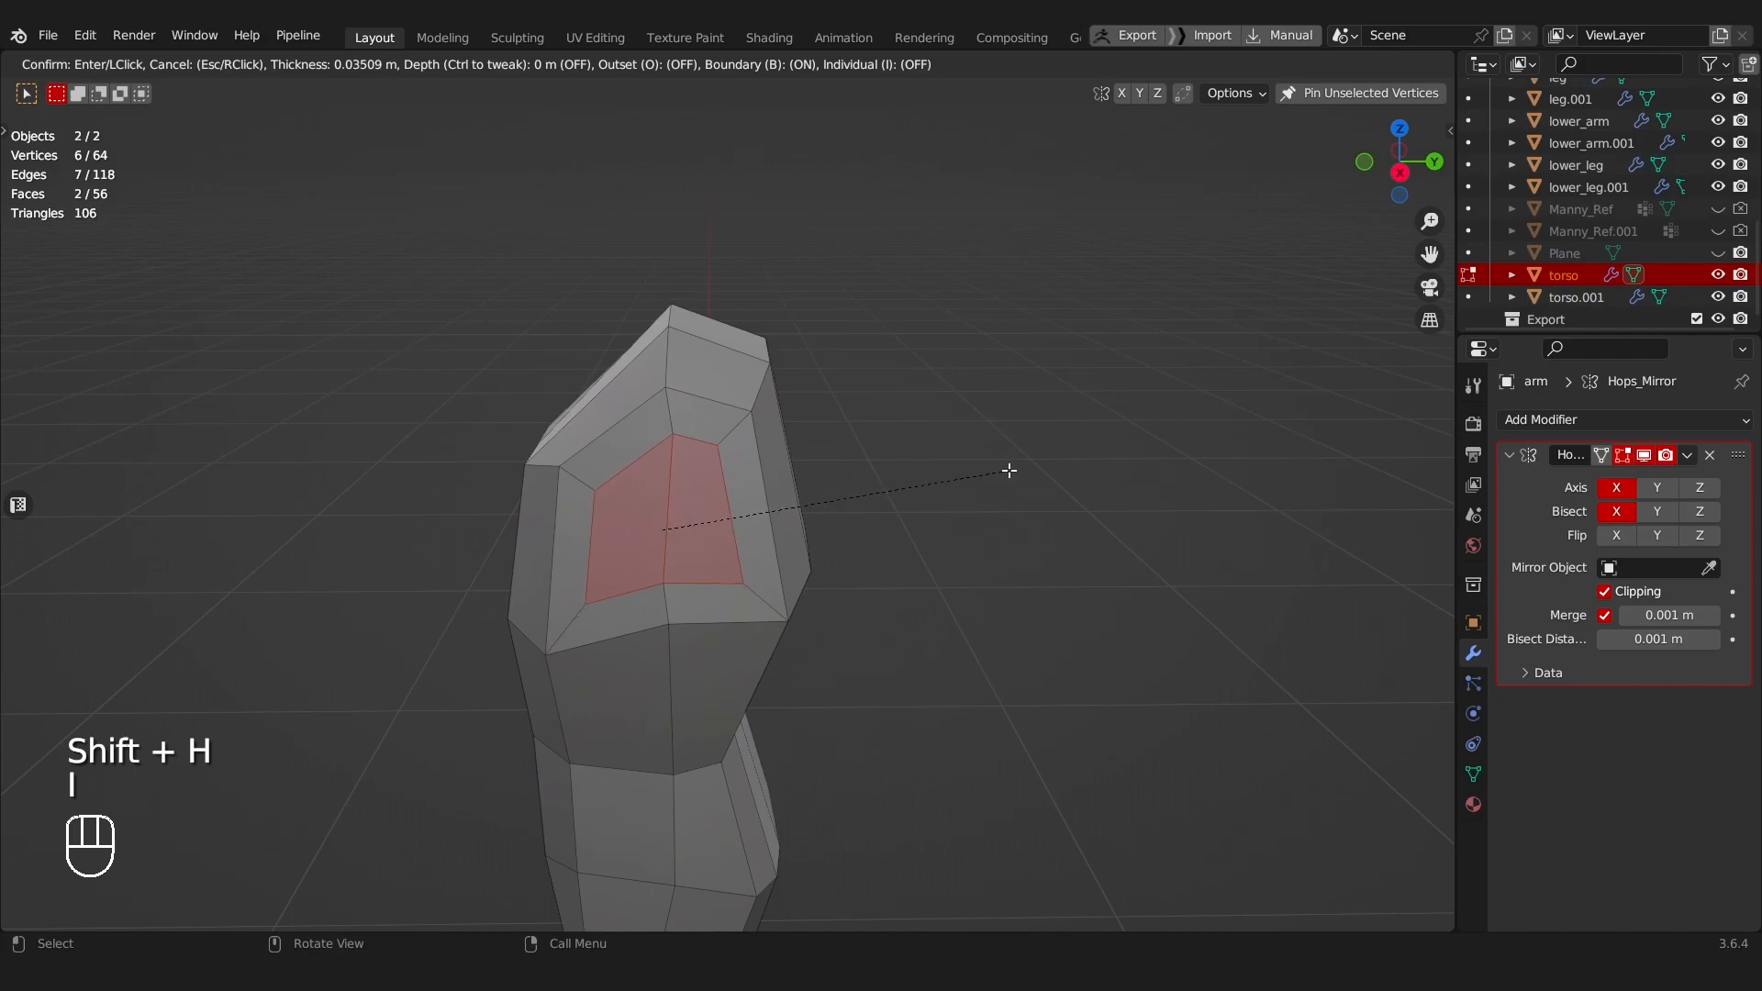
{"action": "left_click", "coordinate": [1010, 470]}
Step: Reshape the inset shoulder faces into a circle with LoopTools
{"action": "right_click", "coordinate": [795, 448]}
{"action": "mouse_move", "coordinate": [773, 421]}
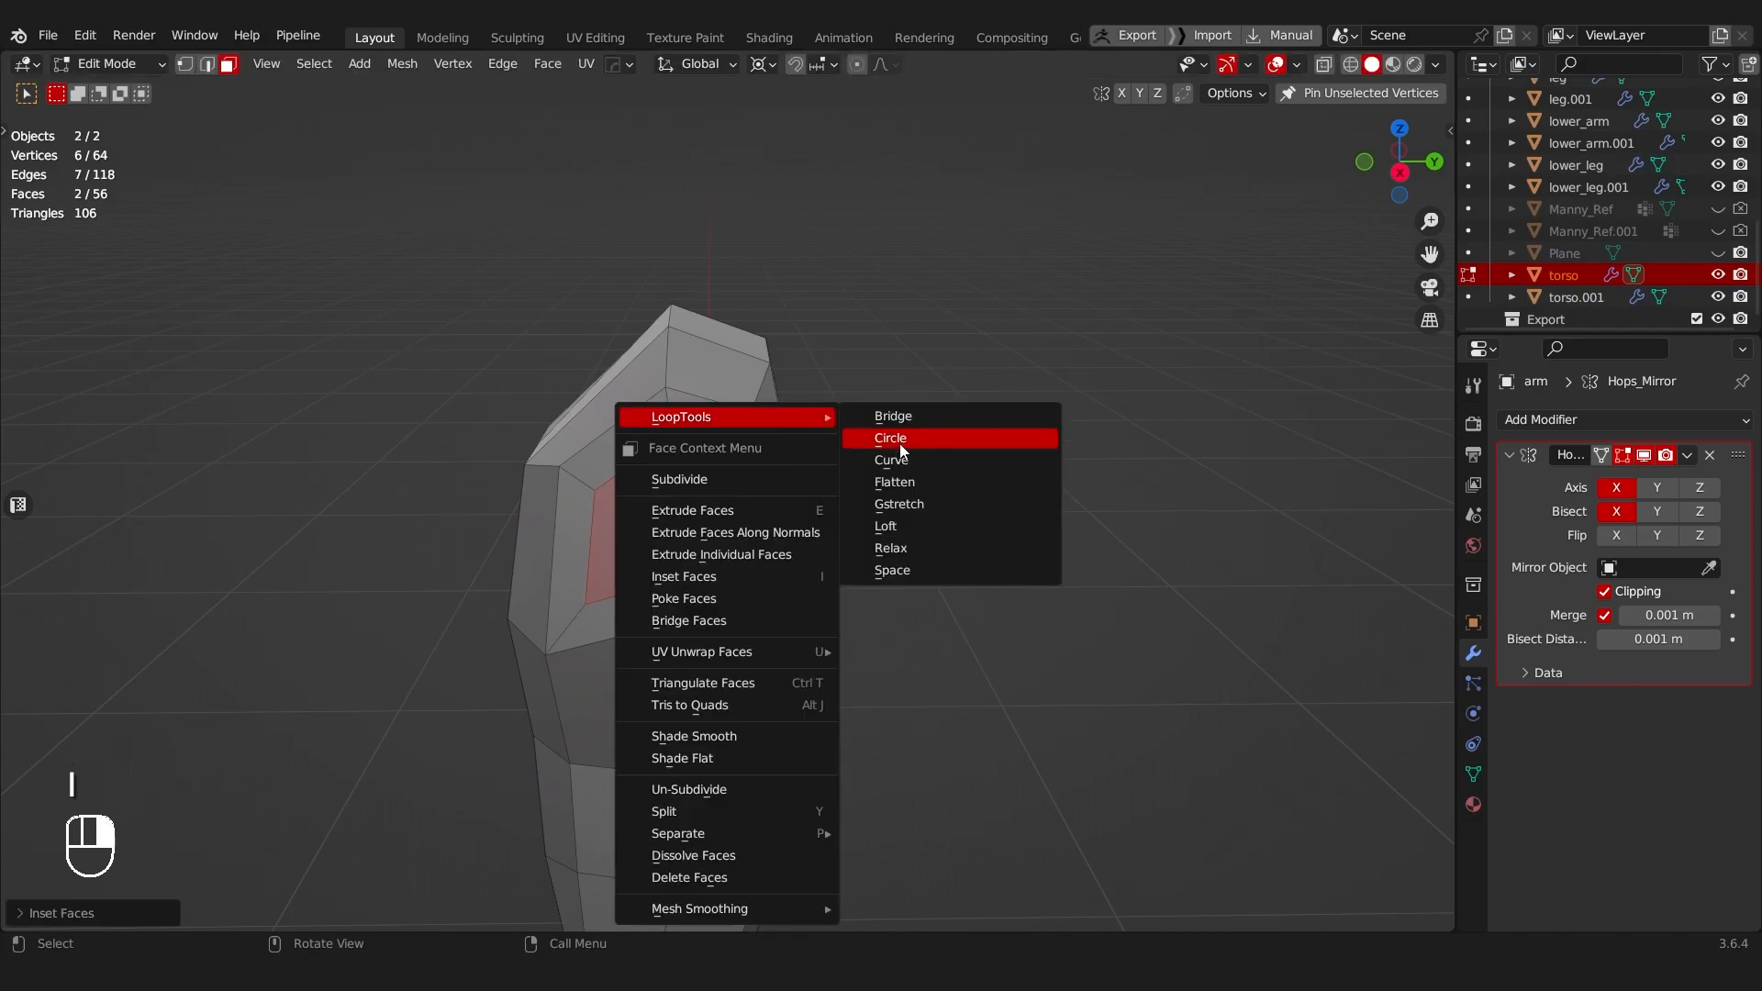
{"action": "left_click", "coordinate": [904, 448]}
{"action": "right_click", "coordinate": [803, 482]}
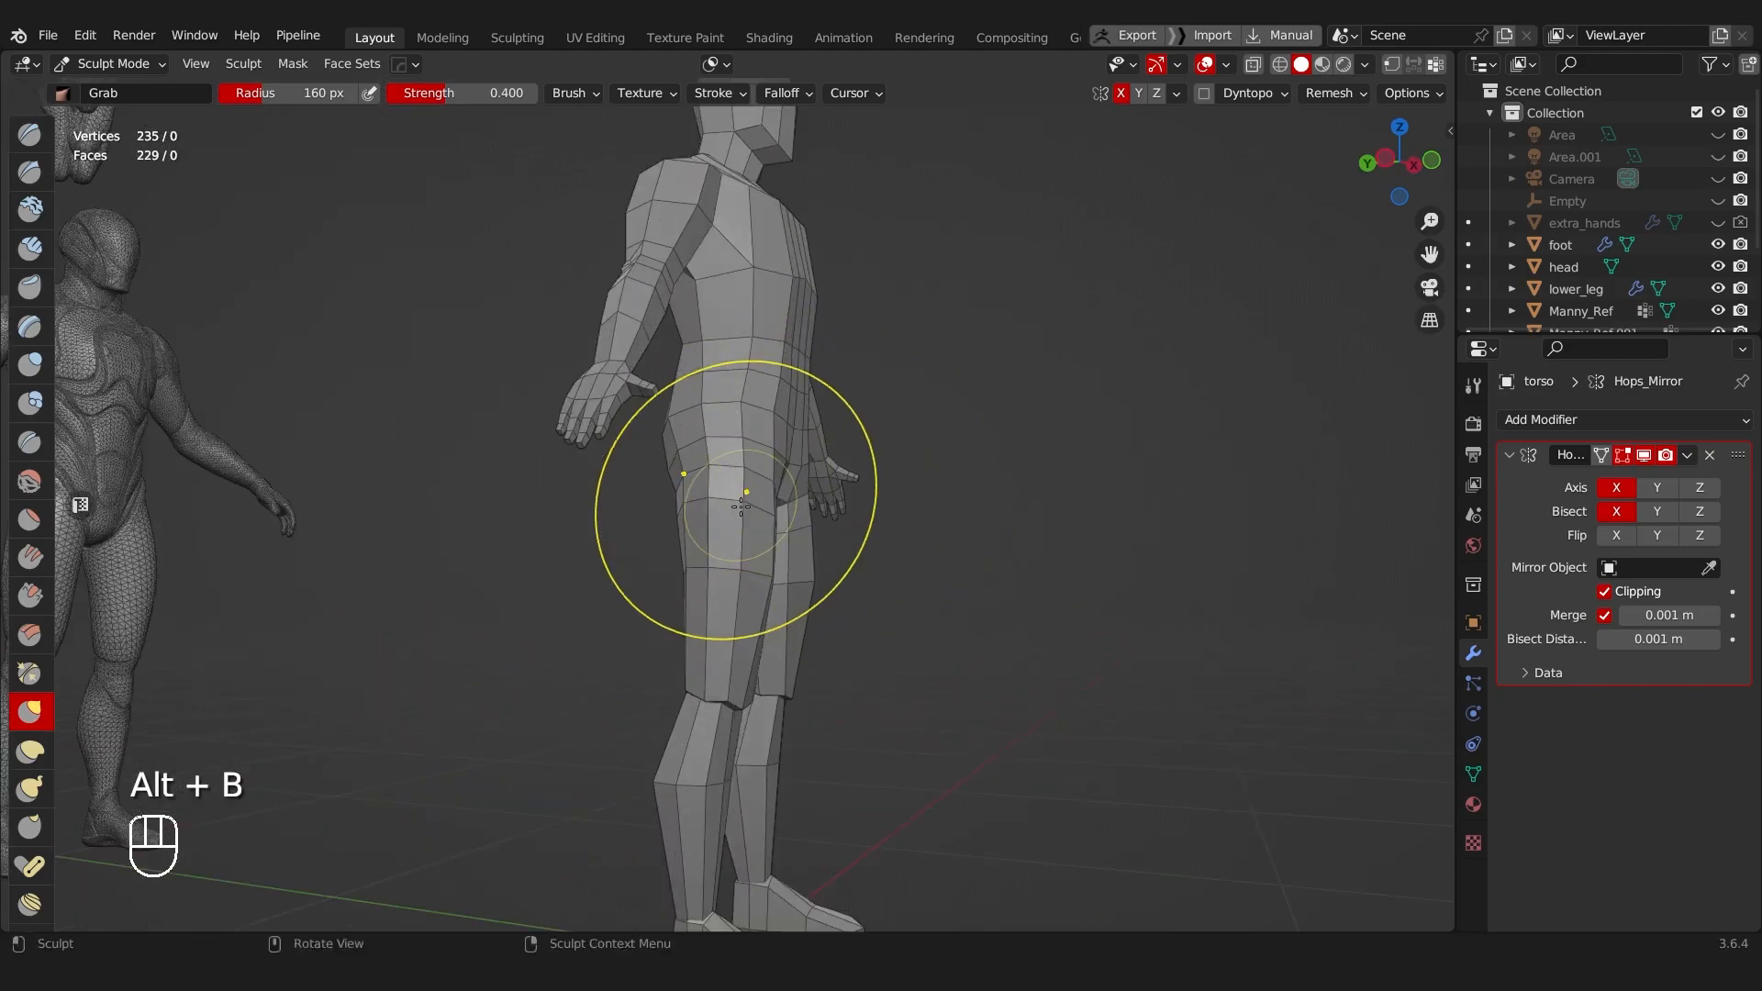
Step: Undo the last Grab stroke and slide the vertex beside the lower-back centre line by a factor of 0.236
{"action": "middle_click_drag", "start_coordinate": [707, 511], "coordinate": [1071, 542]}
{"action": "scroll", "coordinate": [1009, 546], "scroll_direction": "up", "scroll_amount": 6}
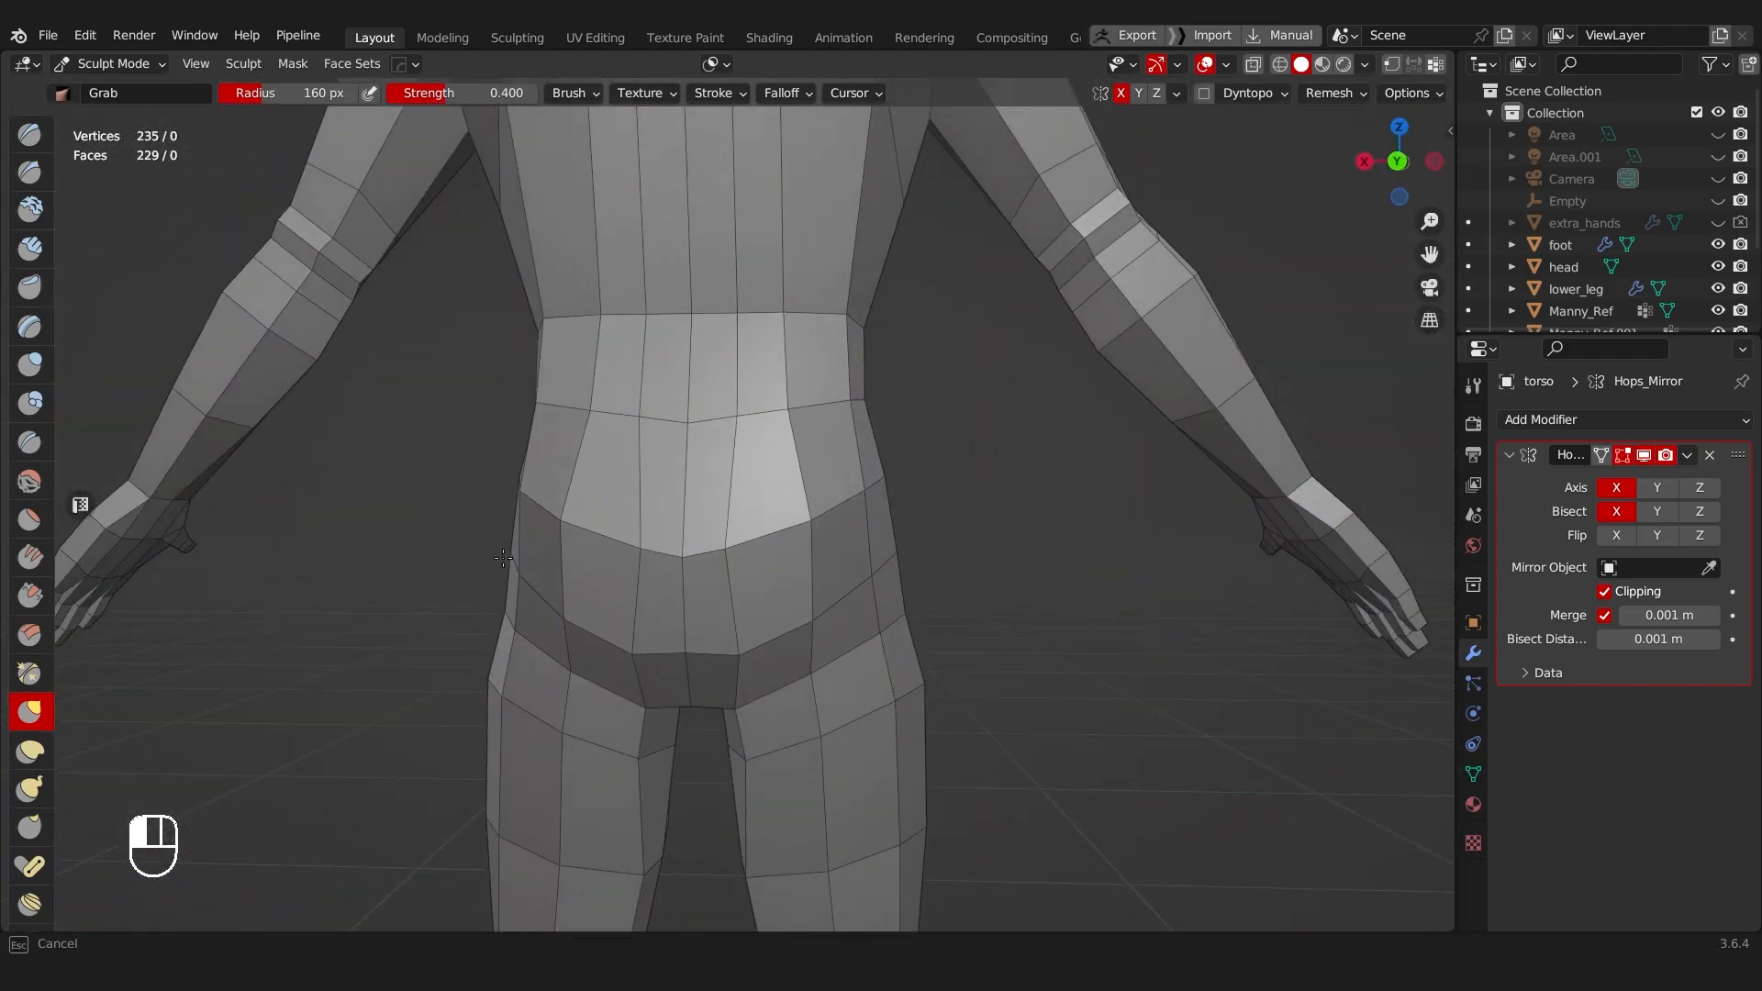
{"action": "key", "text": "ctrl+z"}
{"action": "key", "text": "Tab"}
{"action": "left_click", "coordinate": [679, 552]}
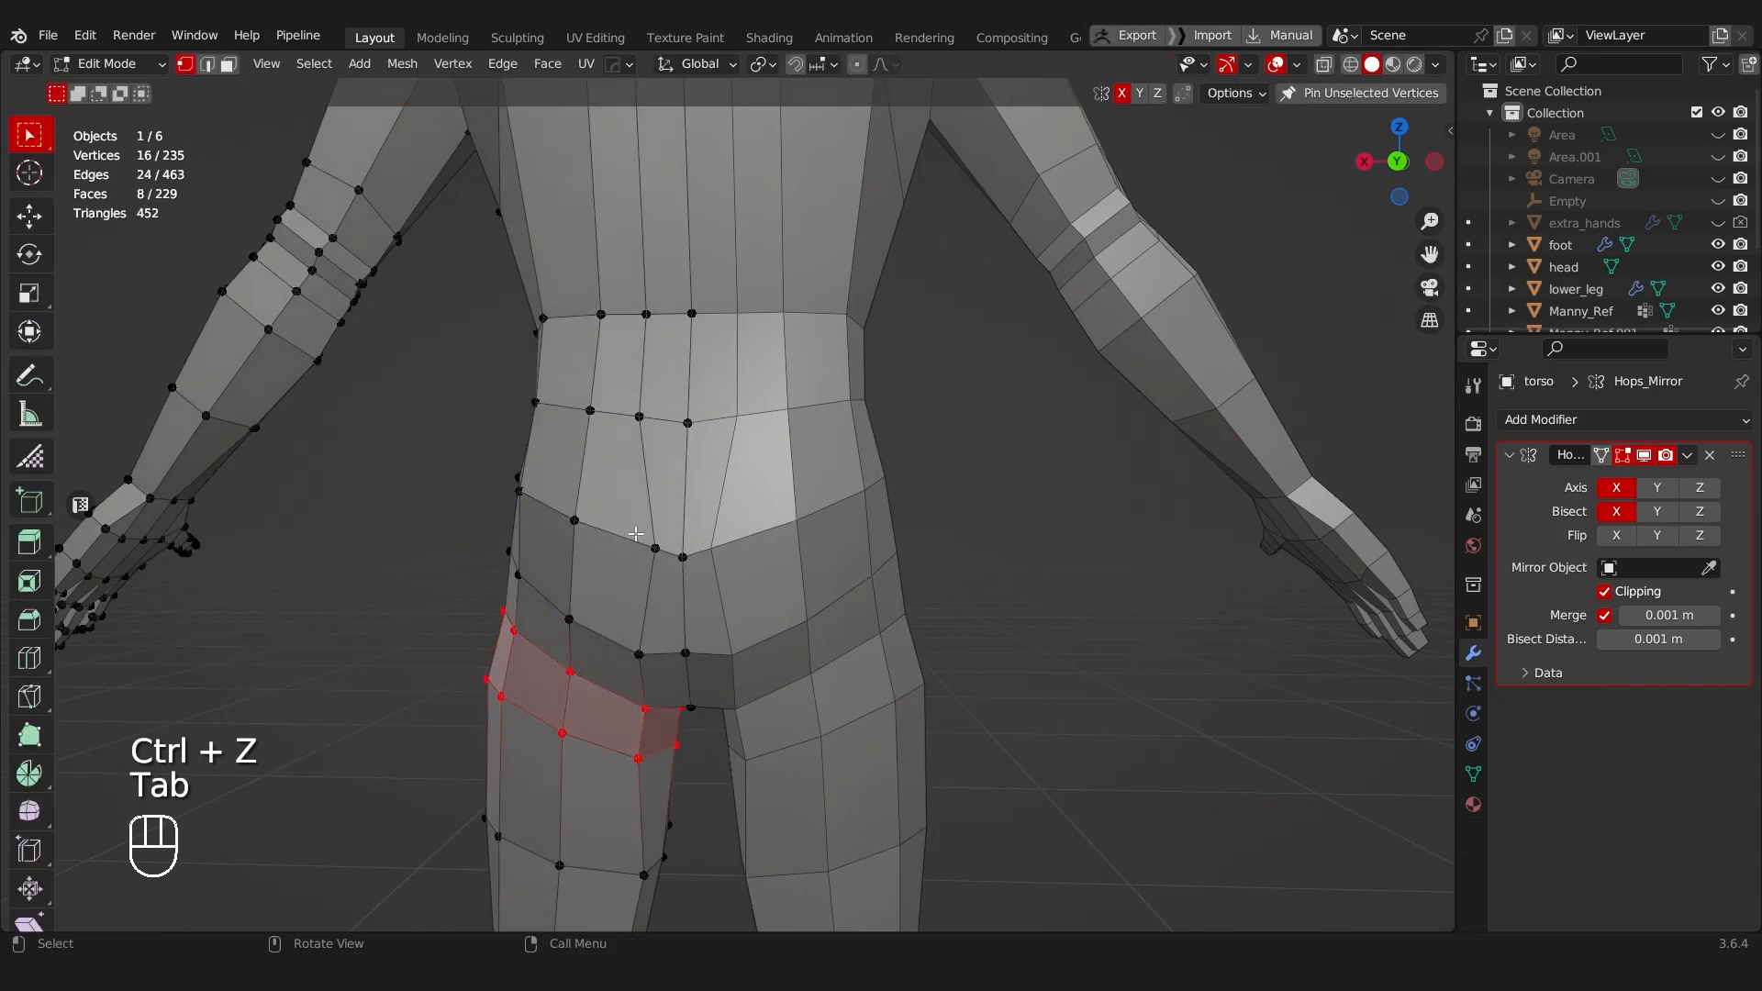
{"action": "key", "text": "g"}
{"action": "key", "text": "g"}
{"action": "left_click", "coordinate": [753, 592]}
Step: Try adding two horizontal loop cuts across the back of the torso
{"action": "middle_click_drag", "start_coordinate": [753, 592], "coordinate": [588, 575]}
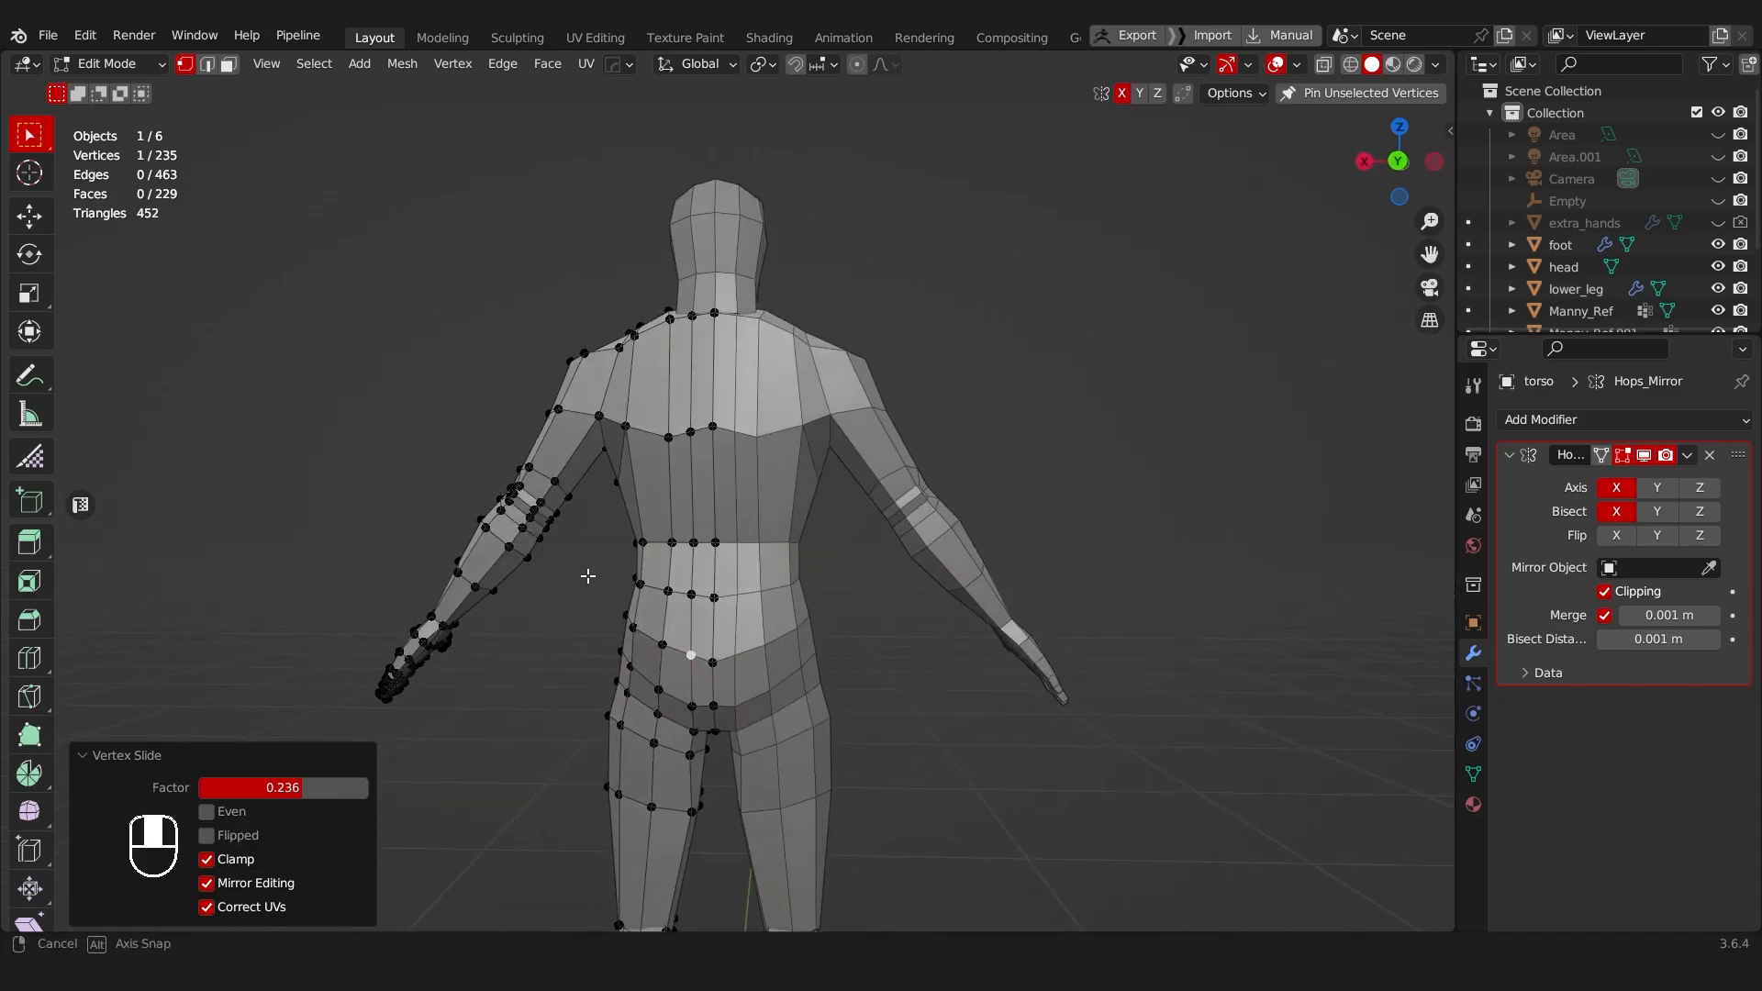
{"action": "middle_click_drag", "start_coordinate": [685, 494], "coordinate": [690, 488]}
{"action": "key", "text": "ctrl+r"}
{"action": "left_click", "coordinate": [693, 482]}
{"action": "right_click", "coordinate": [702, 440]}
{"action": "left_click", "coordinate": [695, 391]}
{"action": "right_click", "coordinate": [693, 397]}
{"action": "scroll", "coordinate": [642, 514], "scroll_direction": "down", "scroll_amount": 3}
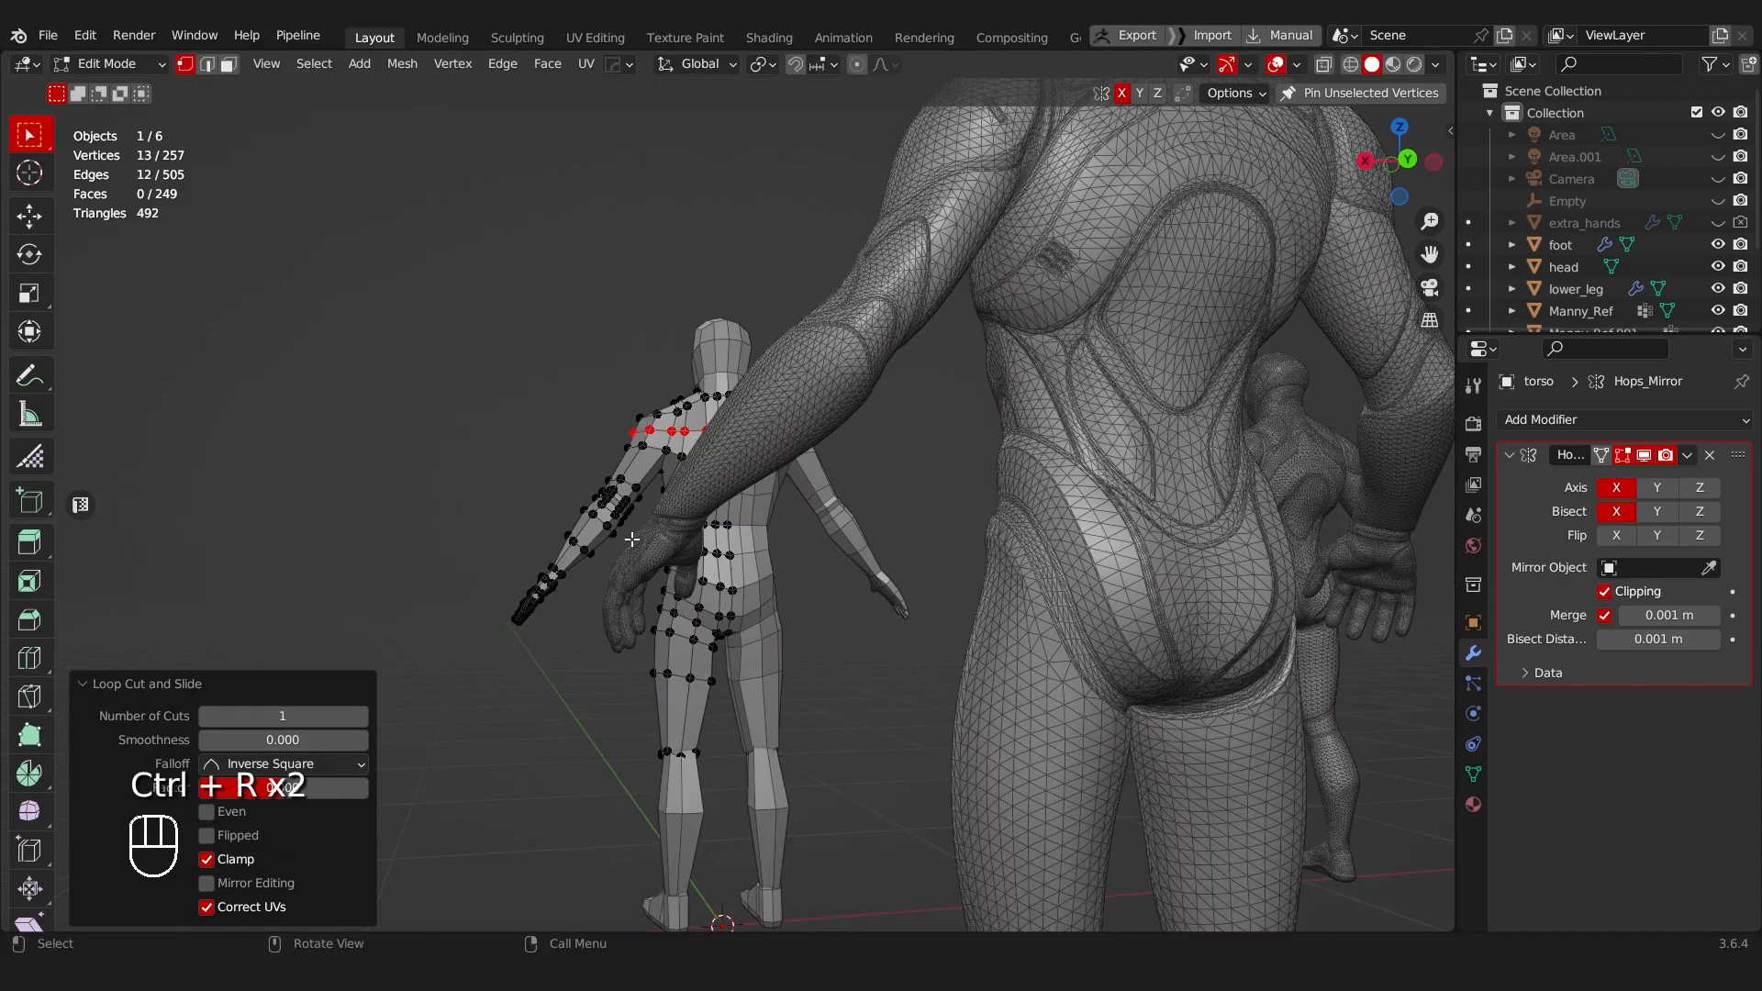
{"action": "middle_click_drag", "start_coordinate": [630, 539], "coordinate": [790, 643]}
{"action": "key", "text": "ctrl+z"}
{"action": "key", "text": "ctrl+z"}
Step: Dissolve the extra horizontal edge loop running around the hips
{"action": "scroll", "coordinate": [790, 643], "scroll_direction": "up", "scroll_amount": 4}
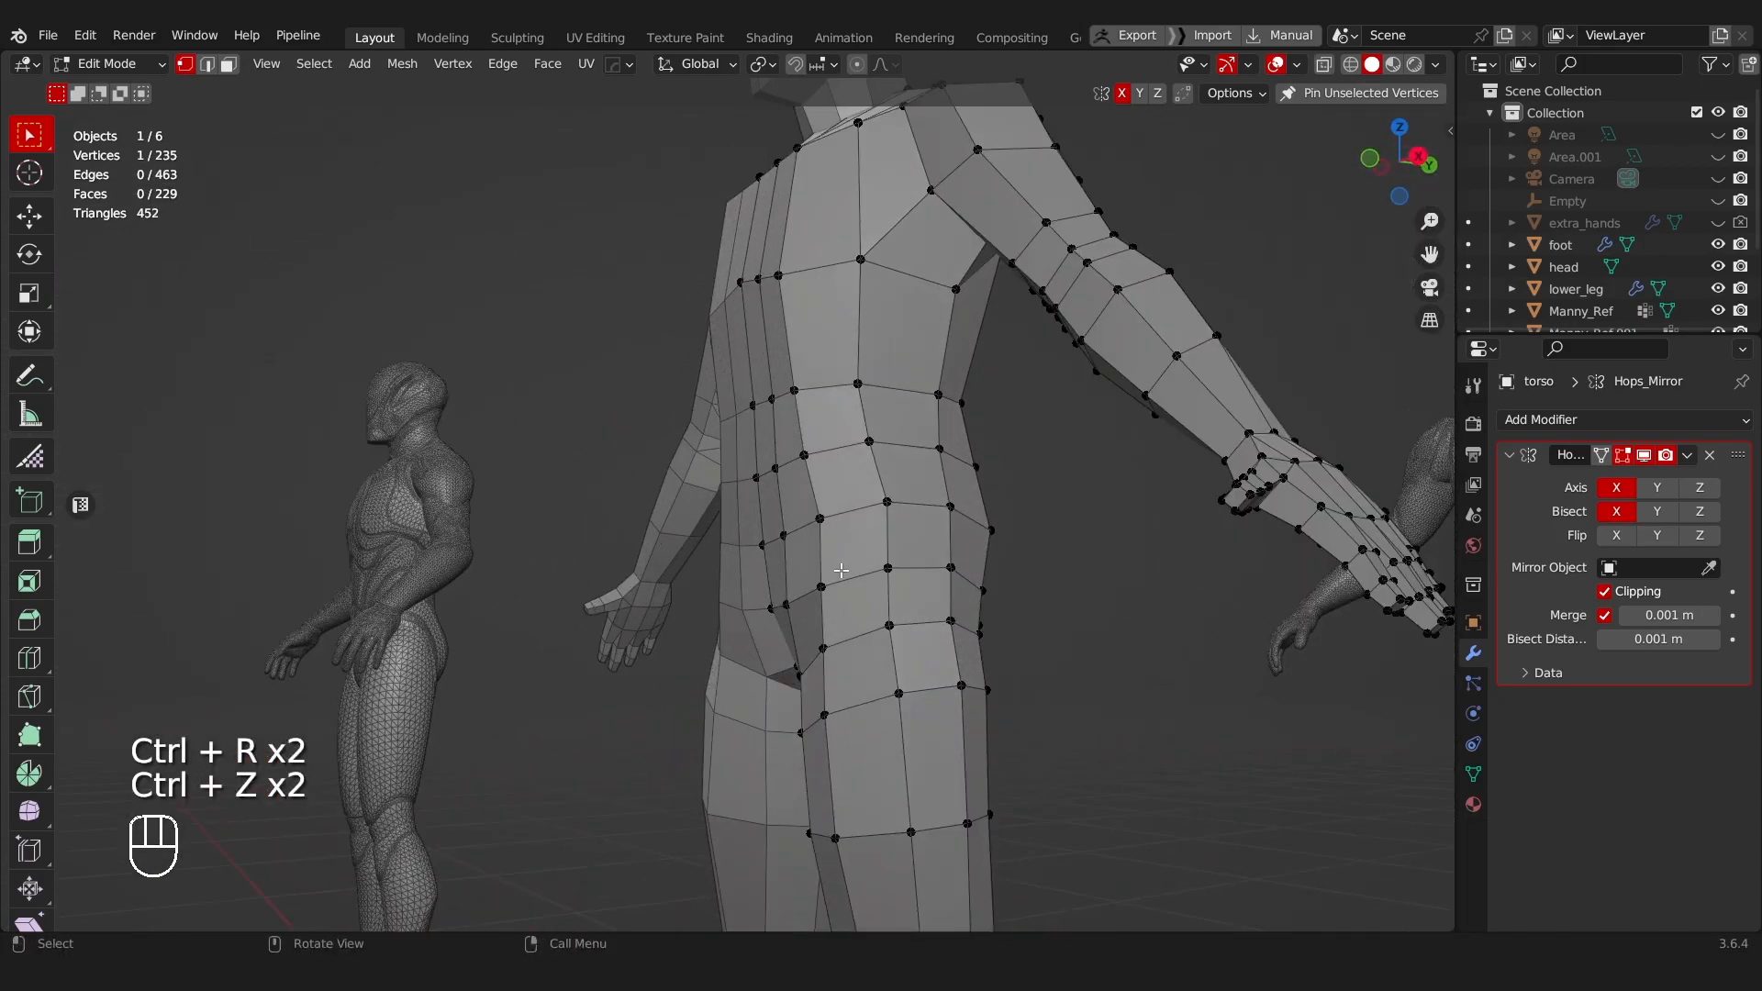
{"action": "middle_click_drag", "start_coordinate": [842, 570], "coordinate": [582, 570]}
{"action": "key", "text": "Tab"}
{"action": "left_click", "coordinate": [582, 639]}
{"action": "middle_click_drag", "start_coordinate": [582, 643], "coordinate": [899, 662]}
{"action": "left_click", "coordinate": [645, 676], "text": "alt"}
{"action": "key", "text": "ctrl+x"}
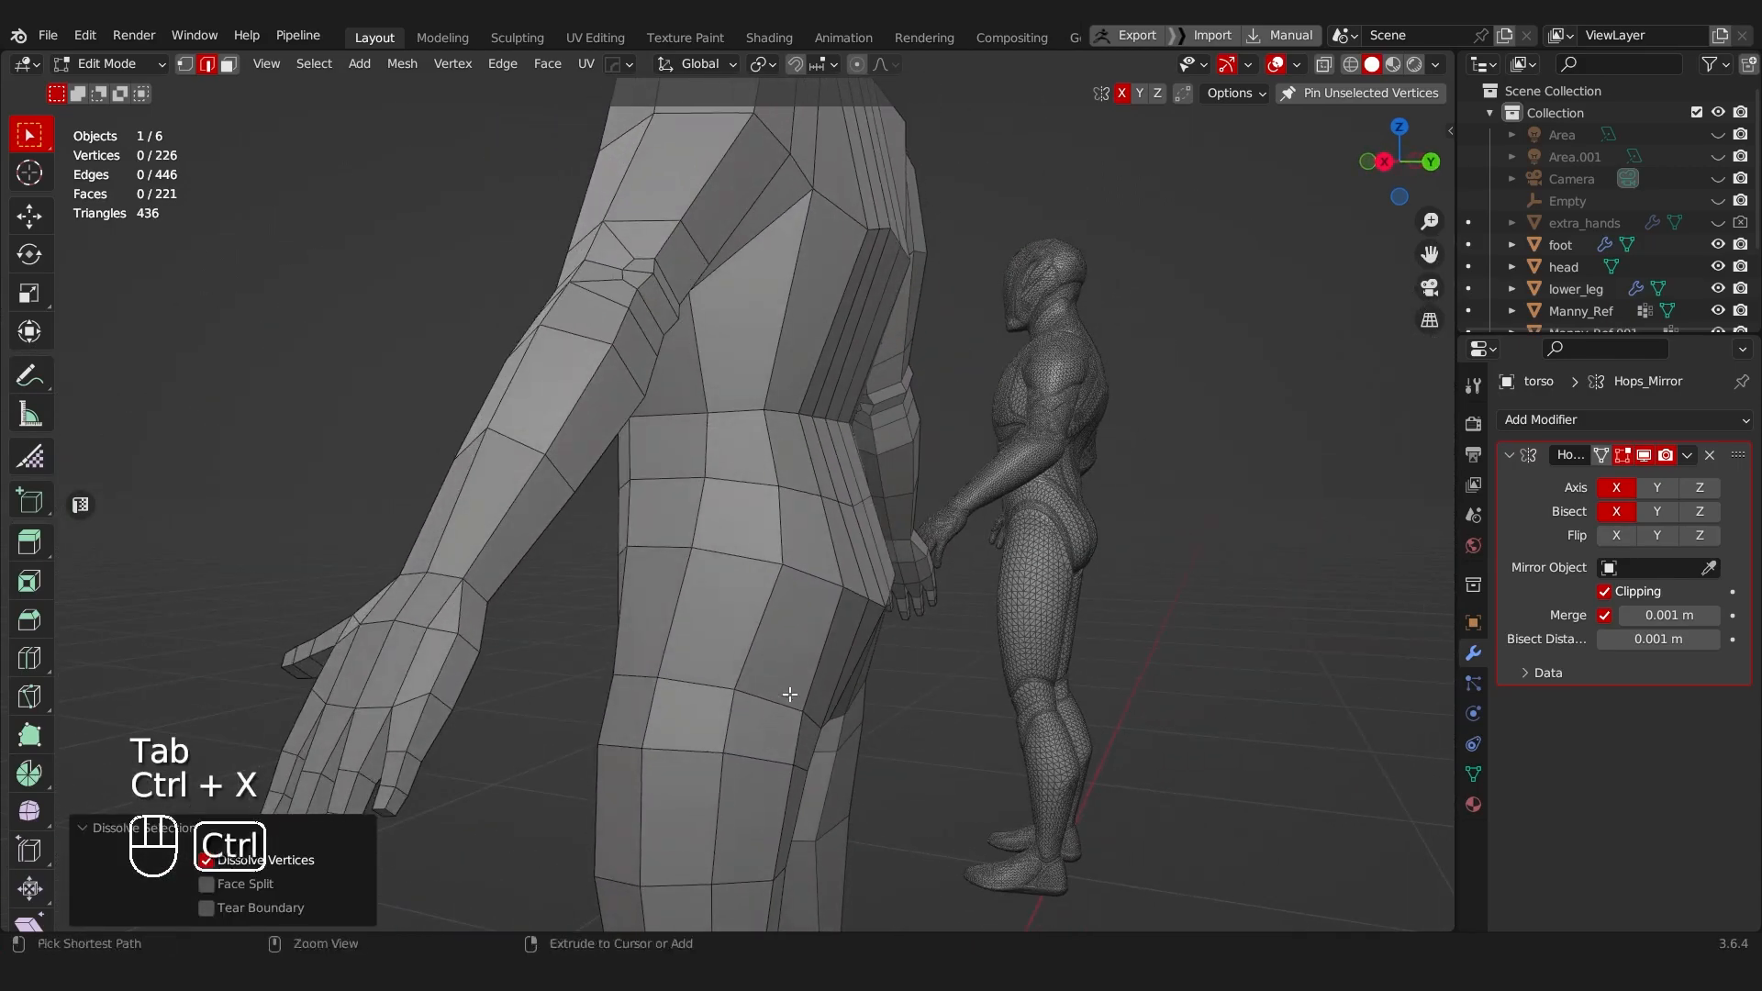
{"action": "key", "text": "ctrl+z"}
{"action": "left_click", "coordinate": [844, 674], "text": "alt"}
{"action": "key", "text": "ctrl+x"}
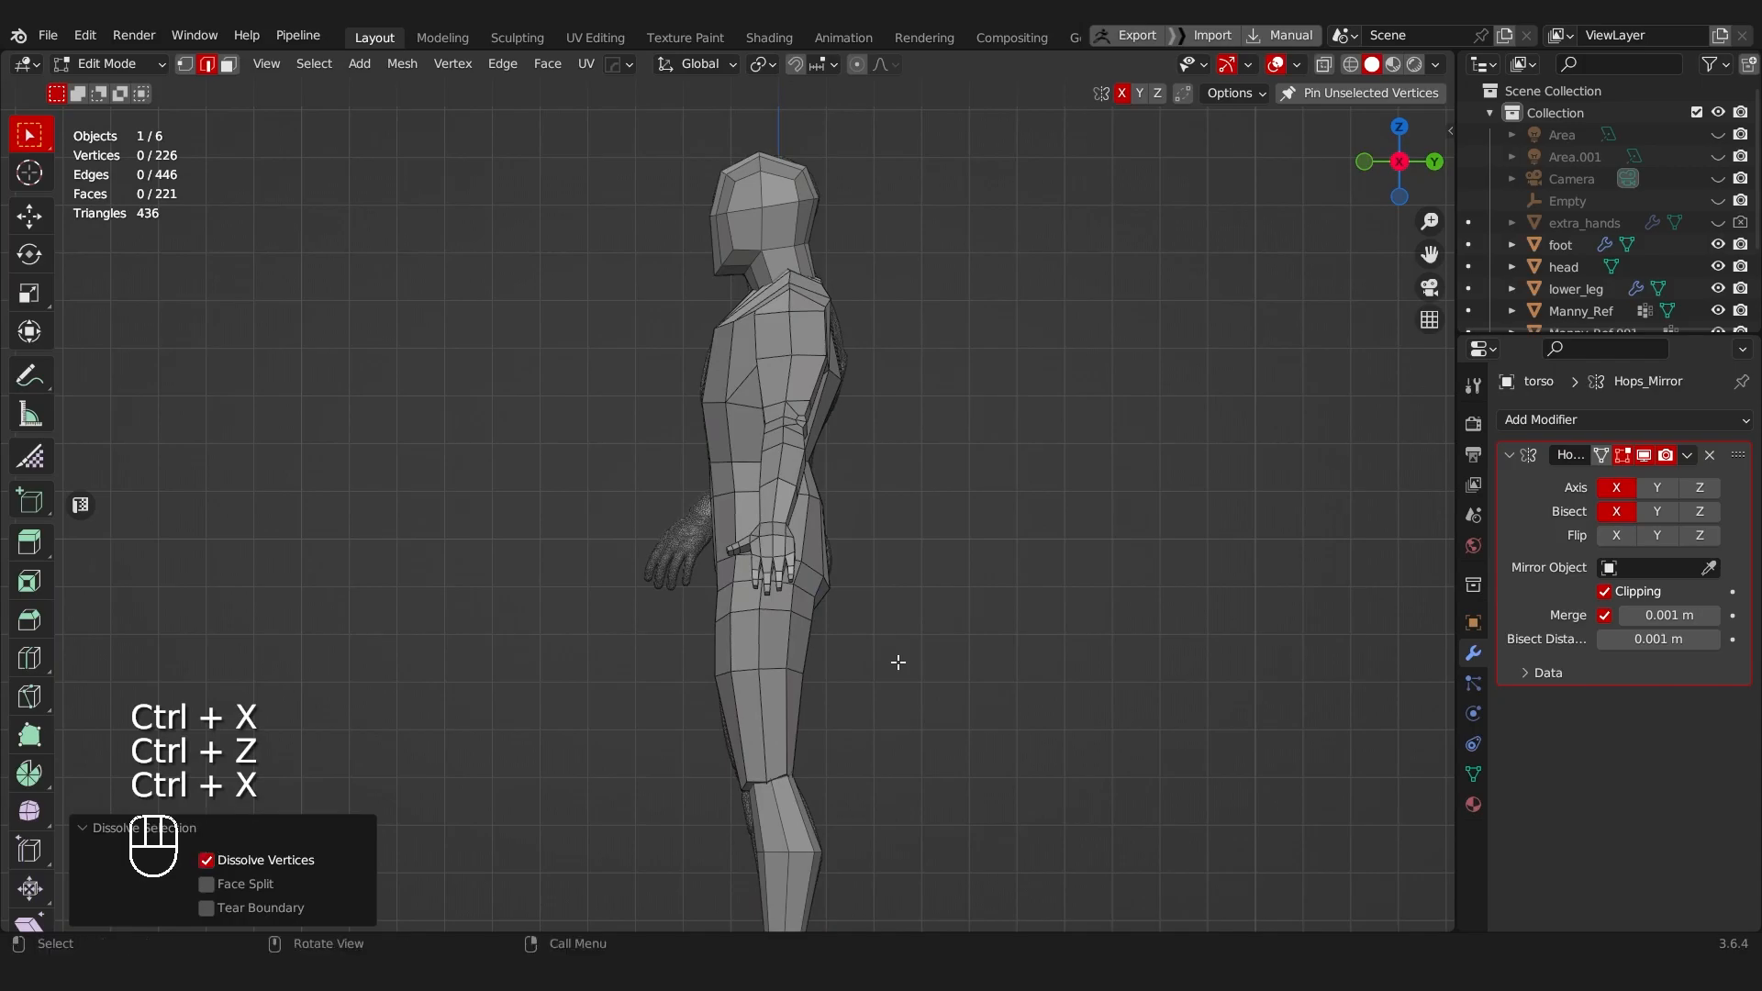
Step: Select the remaining edge loop across the buttocks in side view and slide it by about 0.22
{"action": "scroll", "coordinate": [899, 662], "scroll_direction": "up", "scroll_amount": 2}
{"action": "left_click", "coordinate": [909, 631], "text": "alt"}
{"action": "key", "text": "g"}
{"action": "key", "text": "g"}
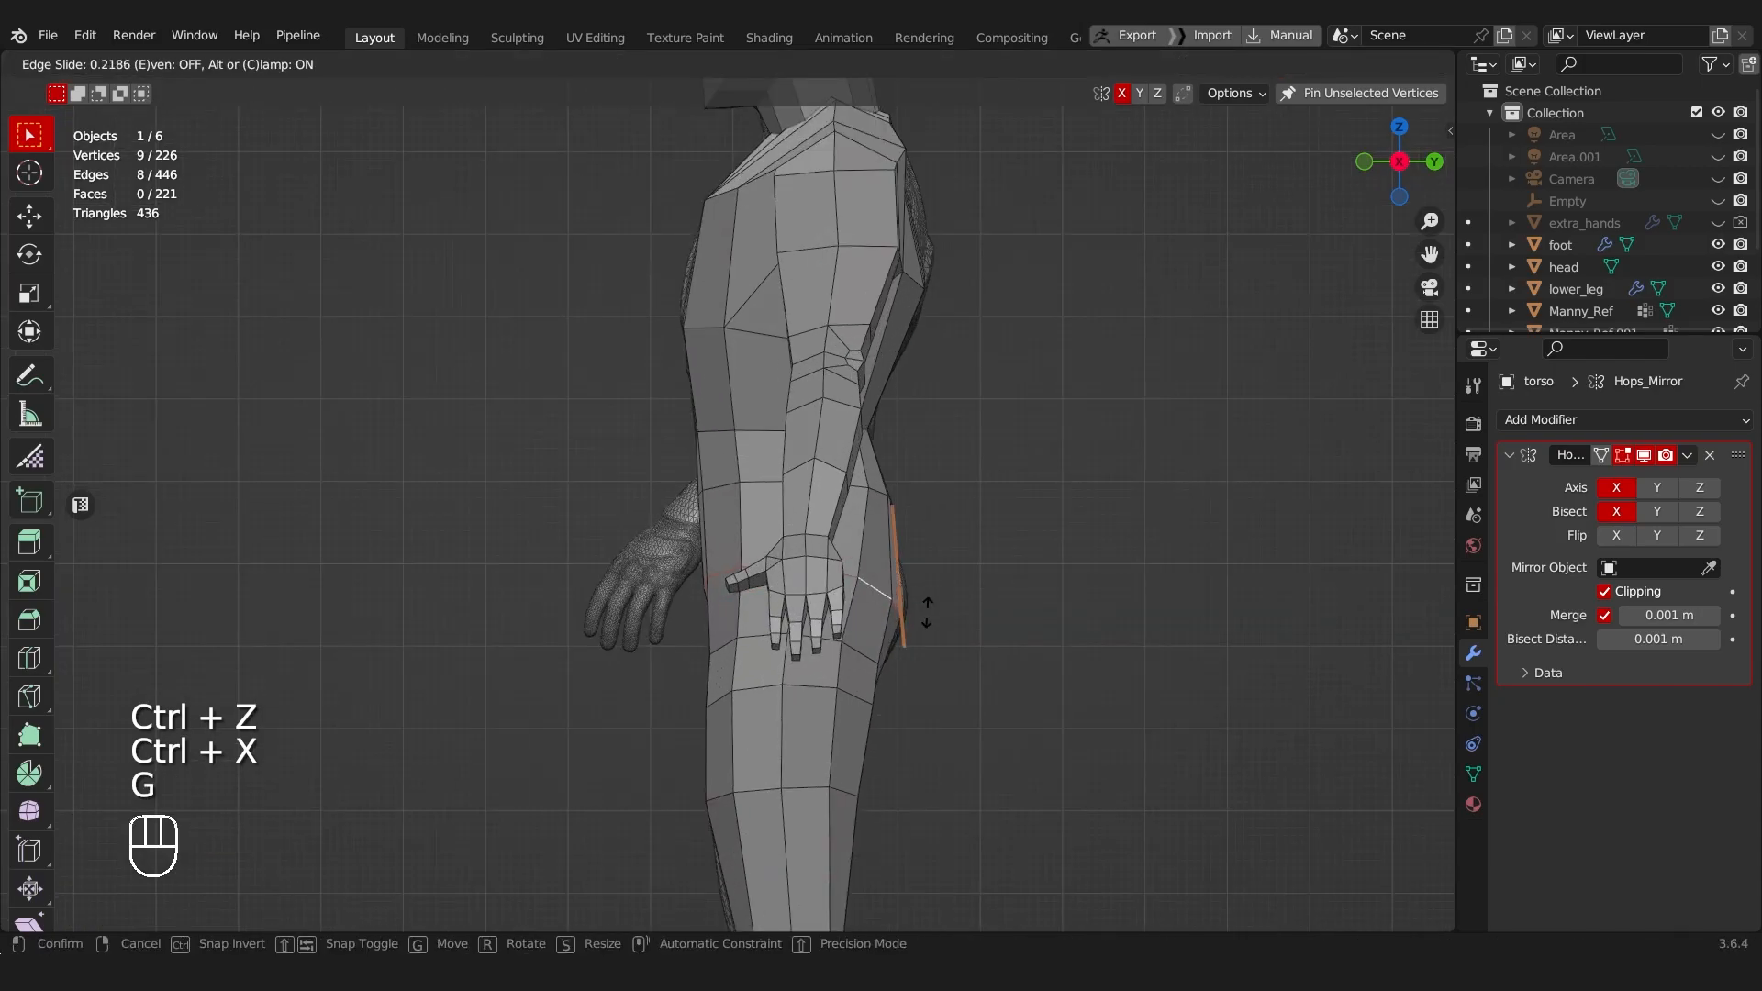
{"action": "left_click", "coordinate": [927, 612]}
Step: Select the three rearmost buttock vertices, reposition them in side view and rotate them by -21.2°
{"action": "key", "text": "Tab"}
{"action": "scroll", "coordinate": [820, 585], "scroll_direction": "up", "scroll_amount": 2}
{"action": "key", "text": "alt+z"}
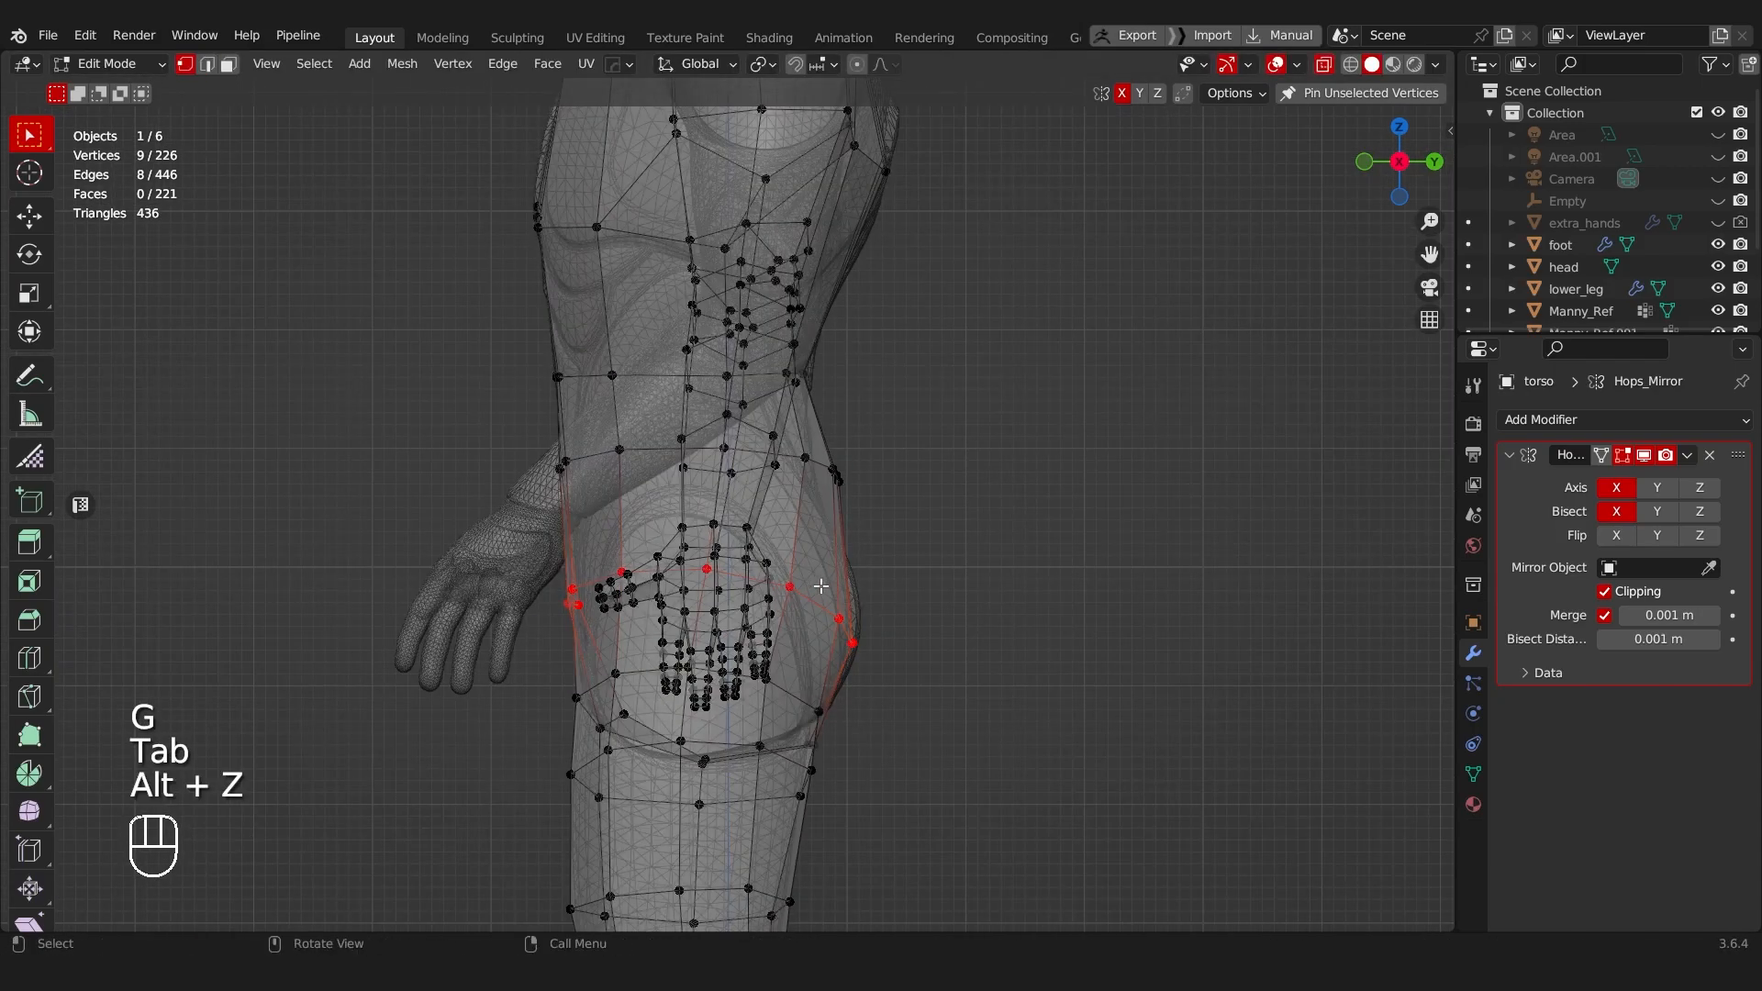
{"action": "left_click_drag", "start_coordinate": [820, 585], "coordinate": [906, 688]}
{"action": "key", "text": "alt+z"}
{"action": "key", "text": "g"}
{"action": "left_click", "coordinate": [906, 657]}
{"action": "key", "text": "r"}
{"action": "left_click", "coordinate": [937, 622]}
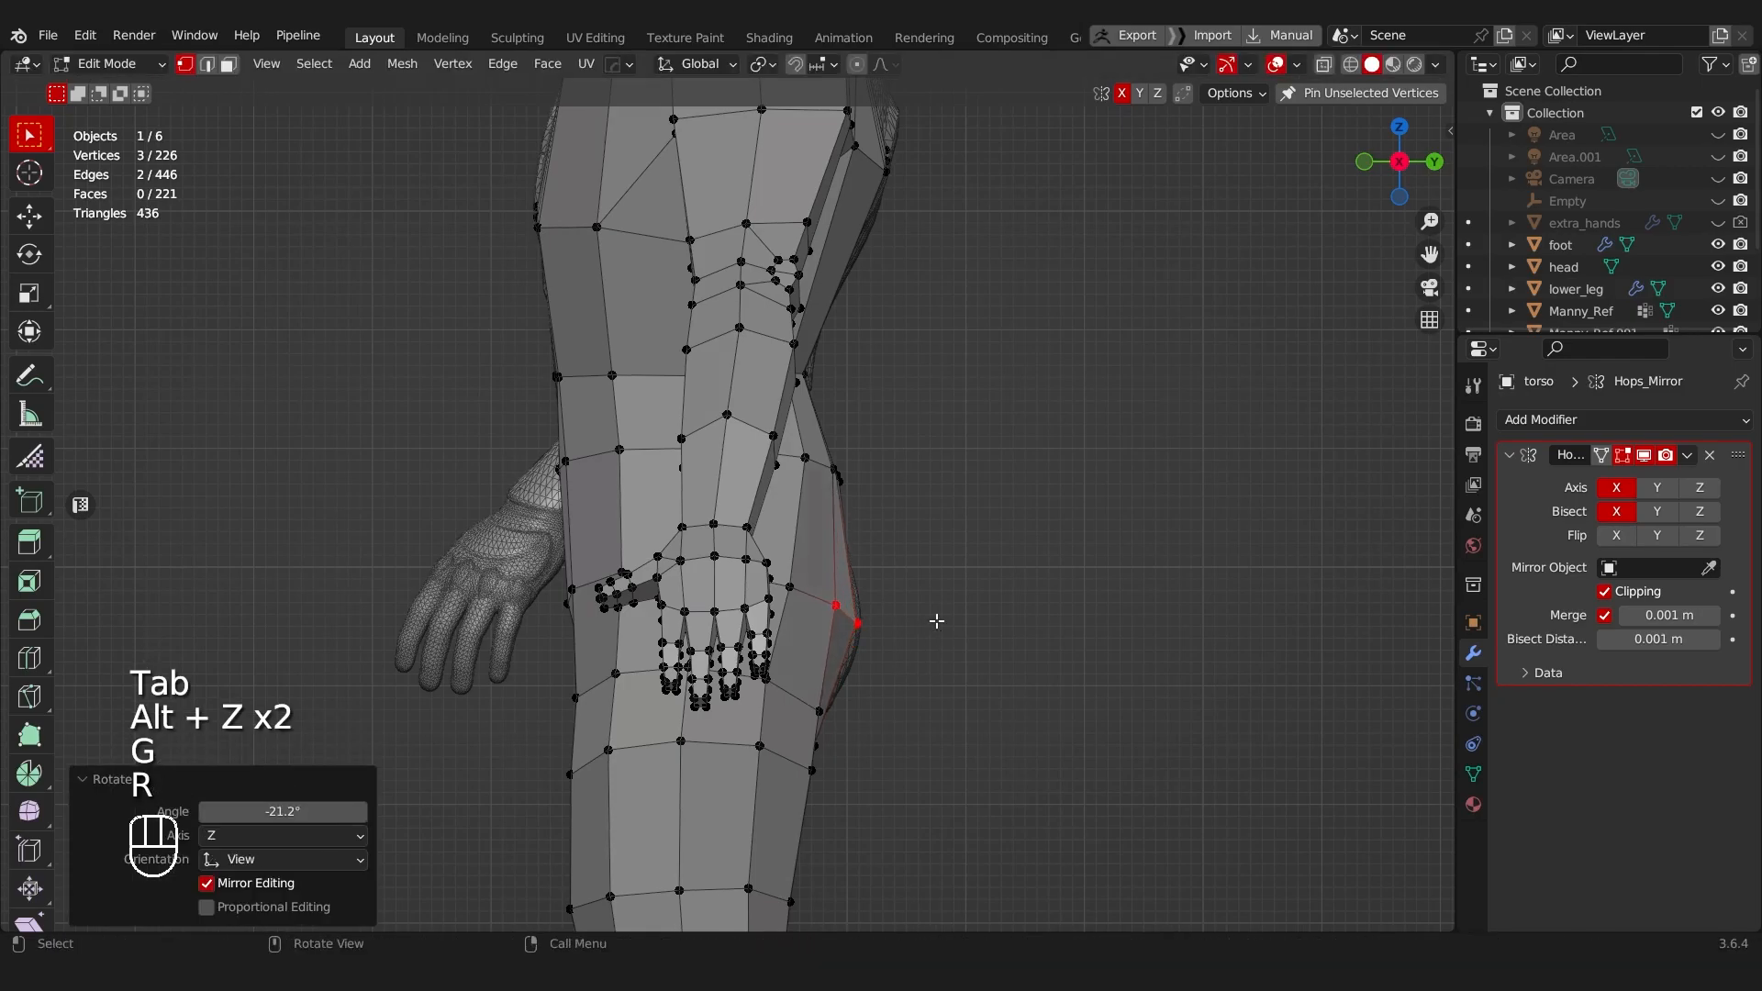
{"action": "key", "text": "g"}
{"action": "left_click", "coordinate": [936, 624]}
Step: Slide the edge loop at the back of the hips to adjust its spacing
{"action": "middle_click_drag", "start_coordinate": [936, 624], "coordinate": [596, 583]}
{"action": "left_click", "coordinate": [623, 603], "text": "alt"}
{"action": "key", "text": "g"}
{"action": "key", "text": "g"}
{"action": "left_click", "coordinate": [622, 603]}
Step: Select the six faces covering one buttock and inset them
{"action": "scroll", "coordinate": [622, 603], "scroll_direction": "down", "scroll_amount": 5}
{"action": "scroll", "coordinate": [740, 653], "scroll_direction": "up", "scroll_amount": 3}
{"action": "scroll", "coordinate": [633, 593], "scroll_direction": "up", "scroll_amount": 2}
{"action": "key", "text": "Tab"}
{"action": "left_click", "coordinate": [780, 591]}
{"action": "left_click_drag", "start_coordinate": [551, 543], "coordinate": [599, 613]}
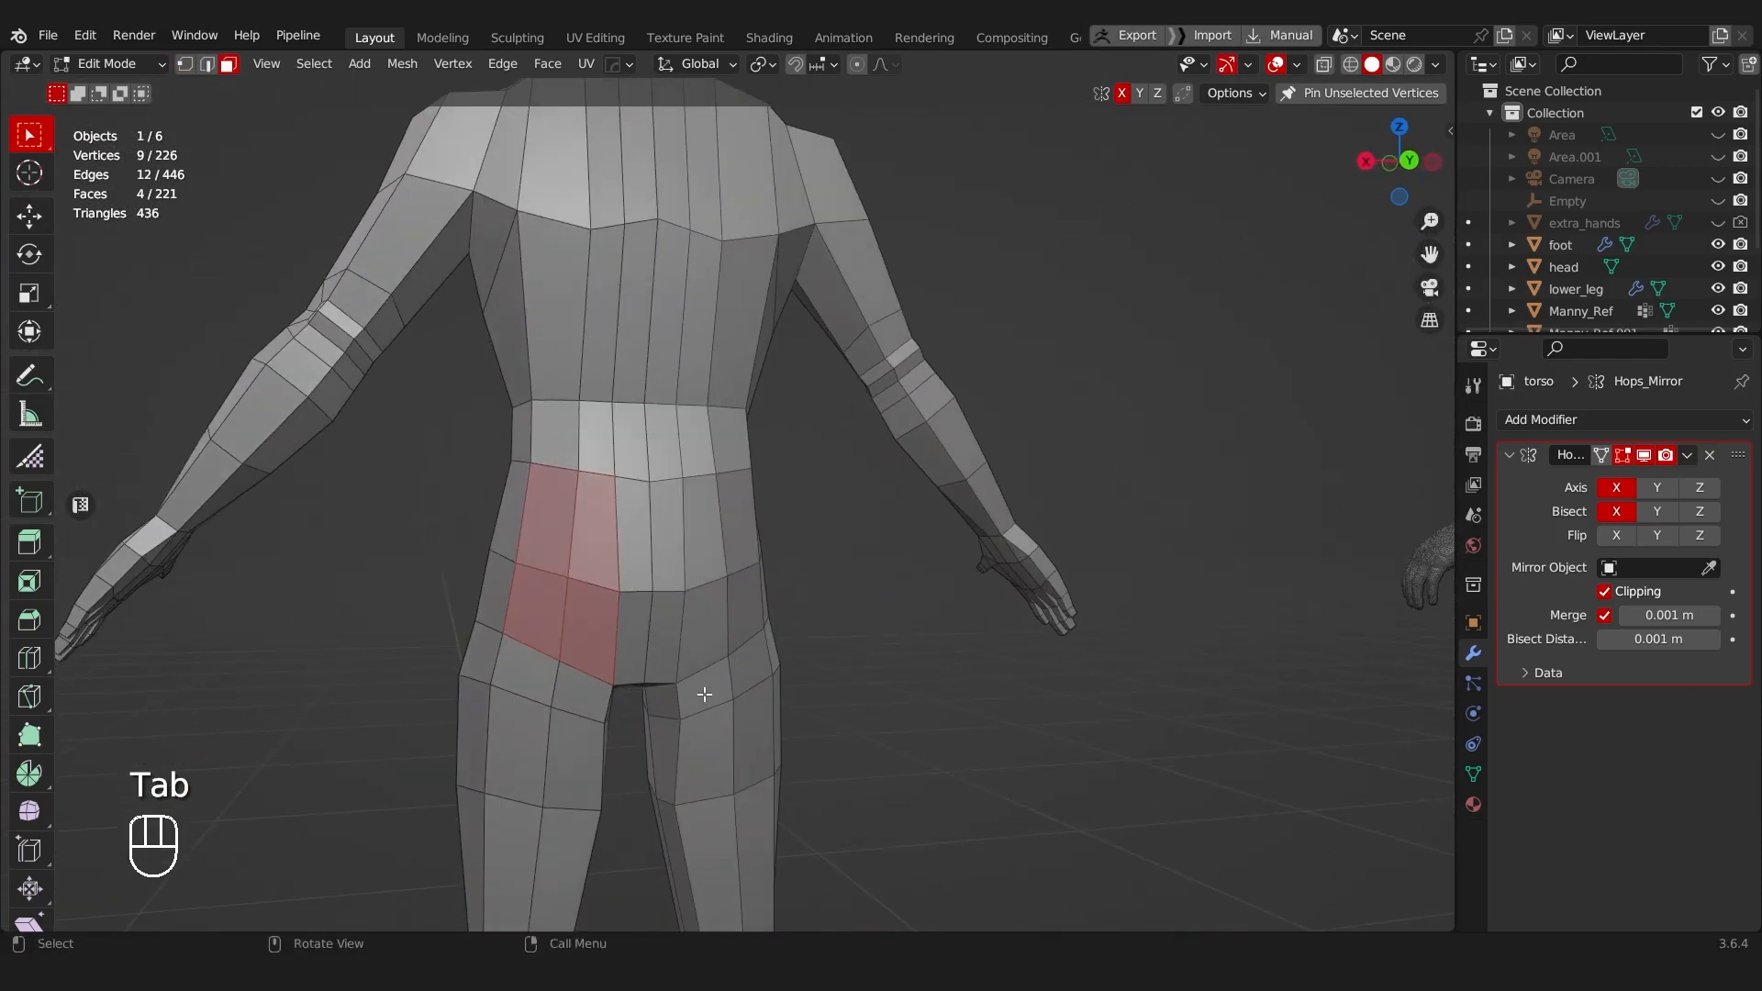
{"action": "middle_click_drag", "start_coordinate": [585, 579], "coordinate": [625, 509]}
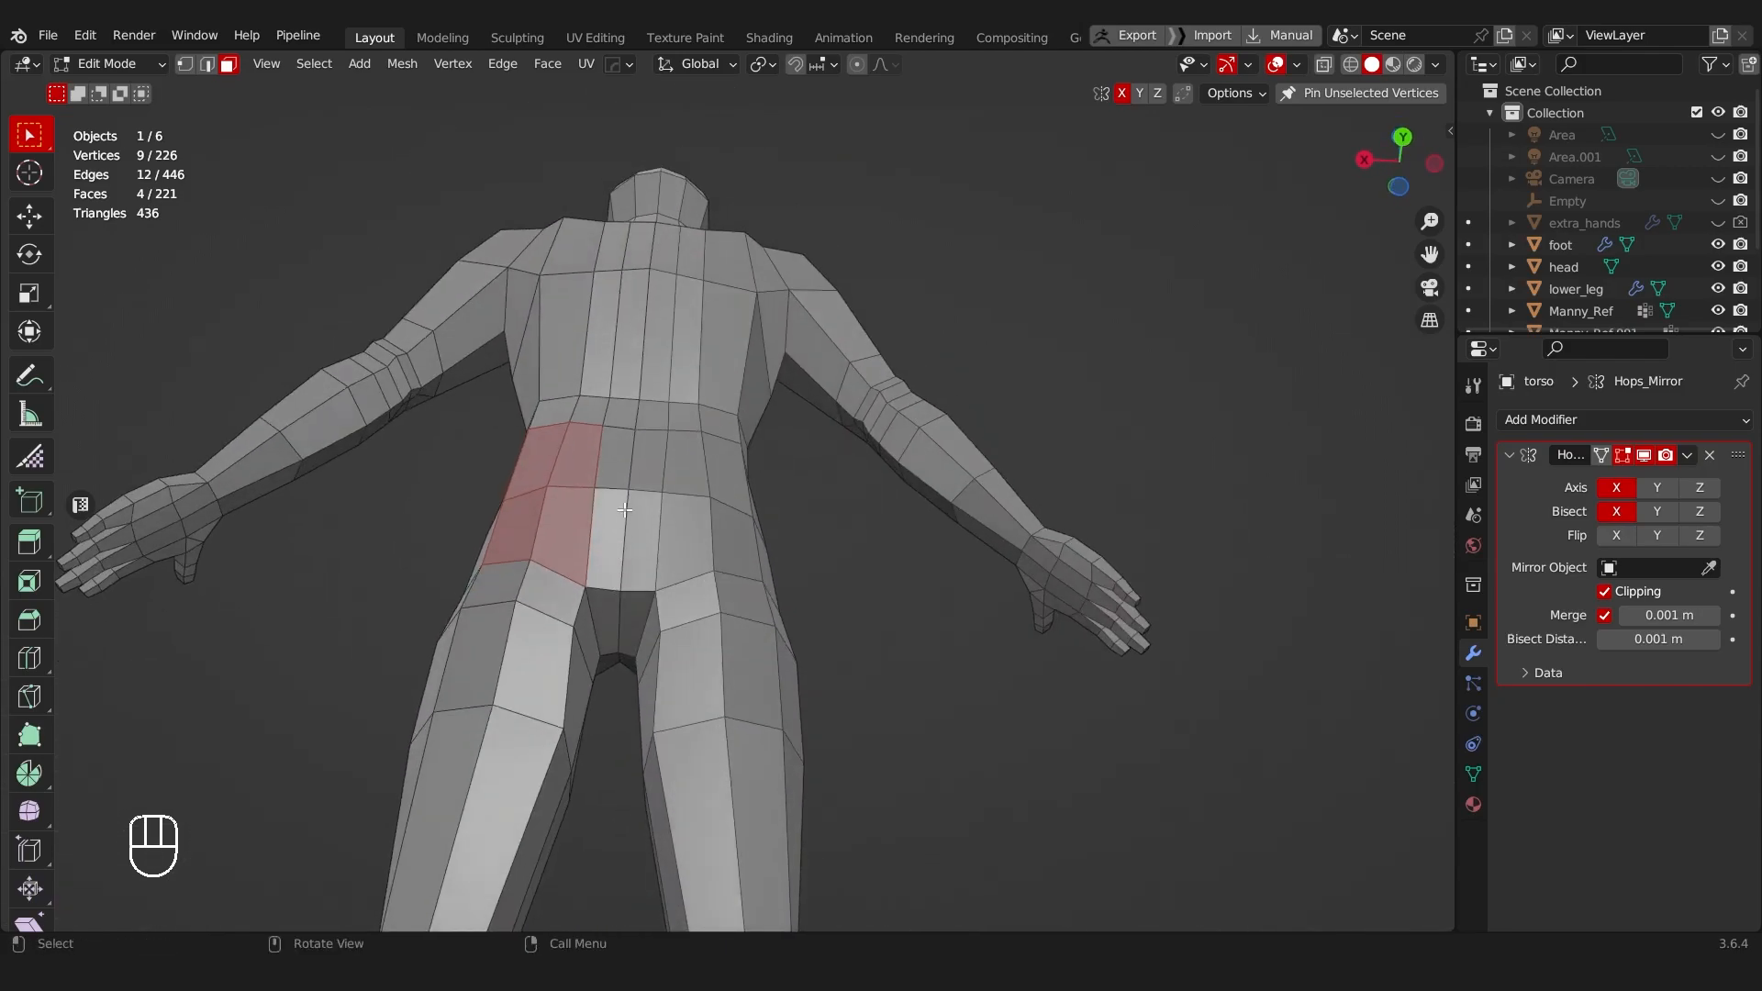
{"action": "middle_click_drag", "start_coordinate": [600, 717], "coordinate": [622, 558]}
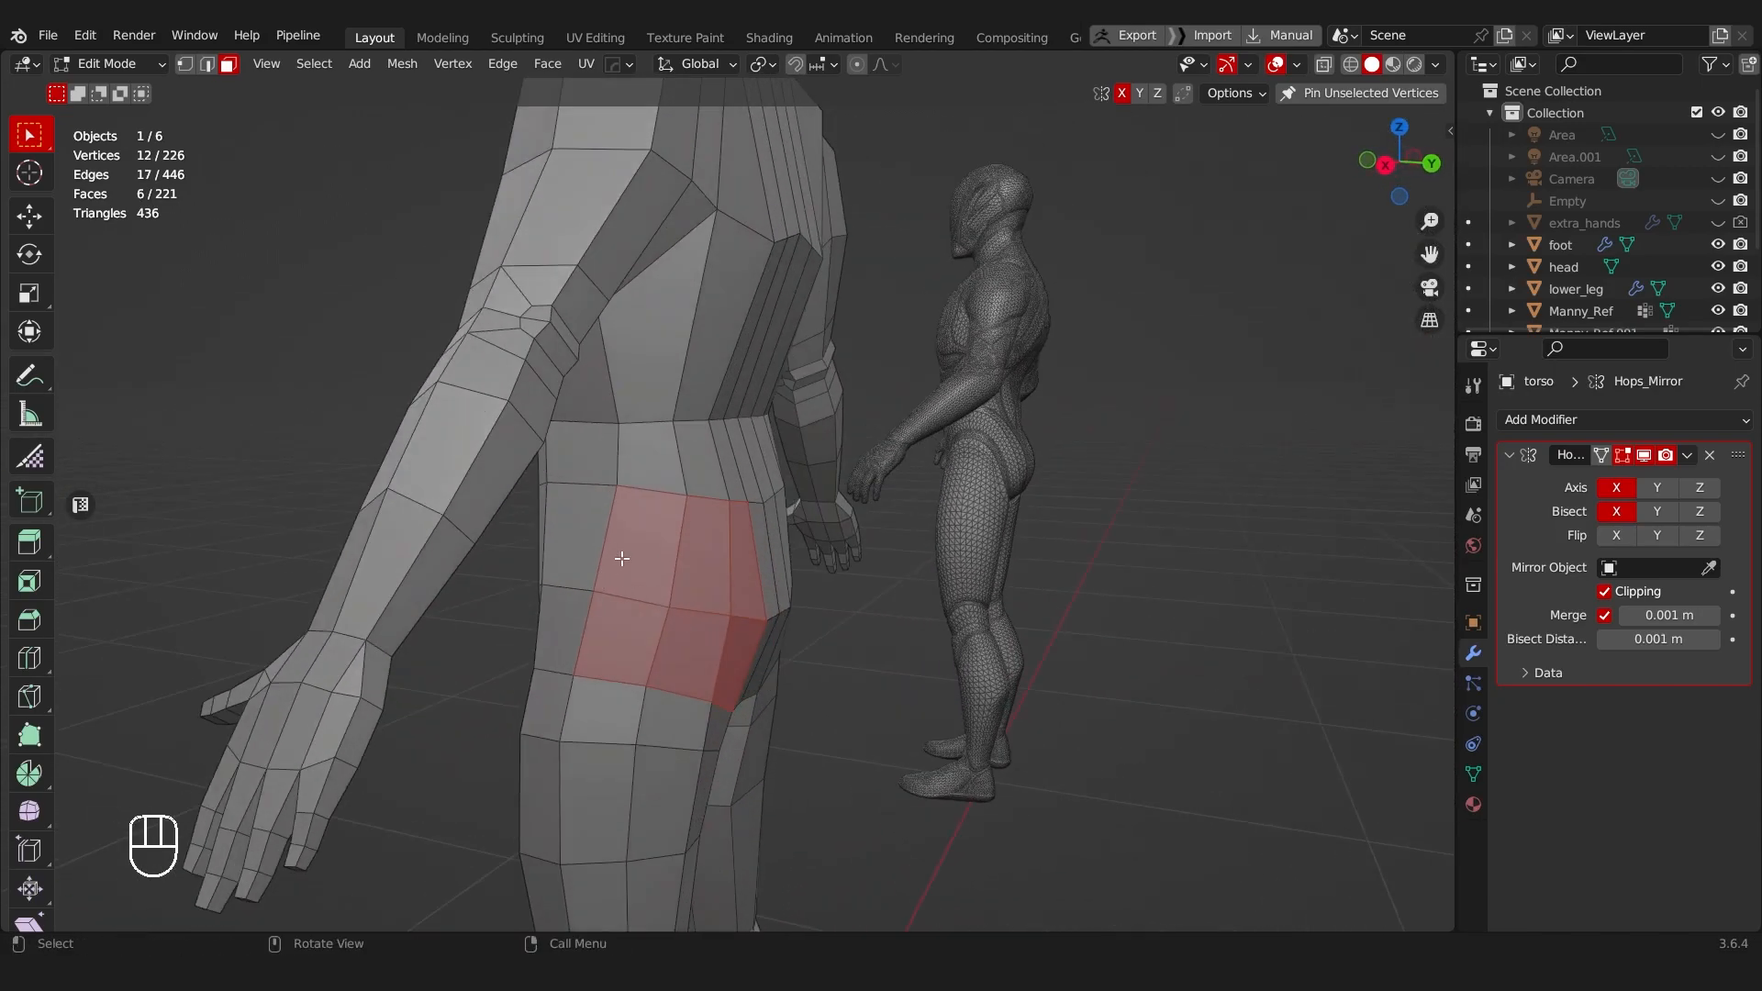
{"action": "middle_click_drag", "start_coordinate": [713, 629], "coordinate": [598, 582]}
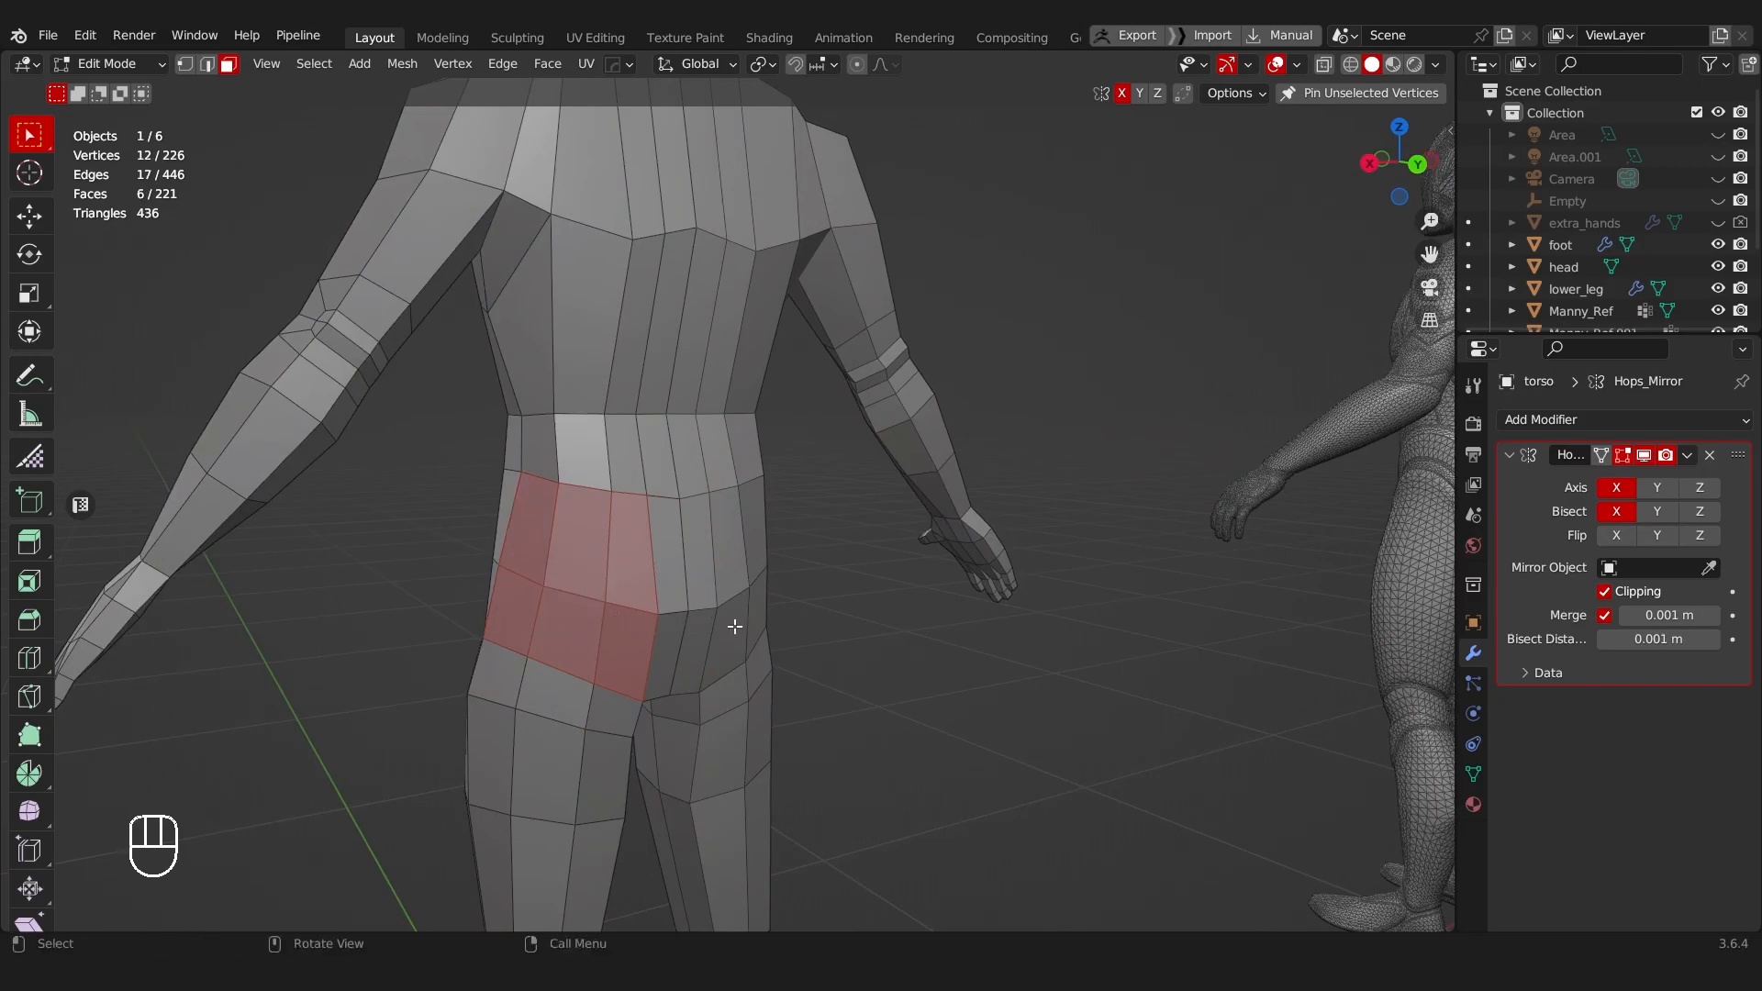
{"action": "key", "text": "i"}
{"action": "left_click", "coordinate": [954, 600]}
Step: Reposition the inset buttock faces to shape the glute volume
{"action": "middle_click_drag", "start_coordinate": [955, 601], "coordinate": [807, 637]}
{"action": "key", "text": "g"}
{"action": "left_click", "coordinate": [774, 701]}
Step: Move two of the buttock faces by -0.024626 m along the X axis
{"action": "scroll", "coordinate": [663, 583], "scroll_direction": "up", "scroll_amount": 2}
{"action": "key", "text": "Tab"}
{"action": "left_click", "coordinate": [484, 613], "text": "shift"}
{"action": "key", "text": "g"}
{"action": "key", "text": "x"}
{"action": "left_click", "coordinate": [553, 625]}
Step: Switch to Sculpt Mode and set the Grab brush radius to 92 px
{"action": "key", "text": "Tab"}
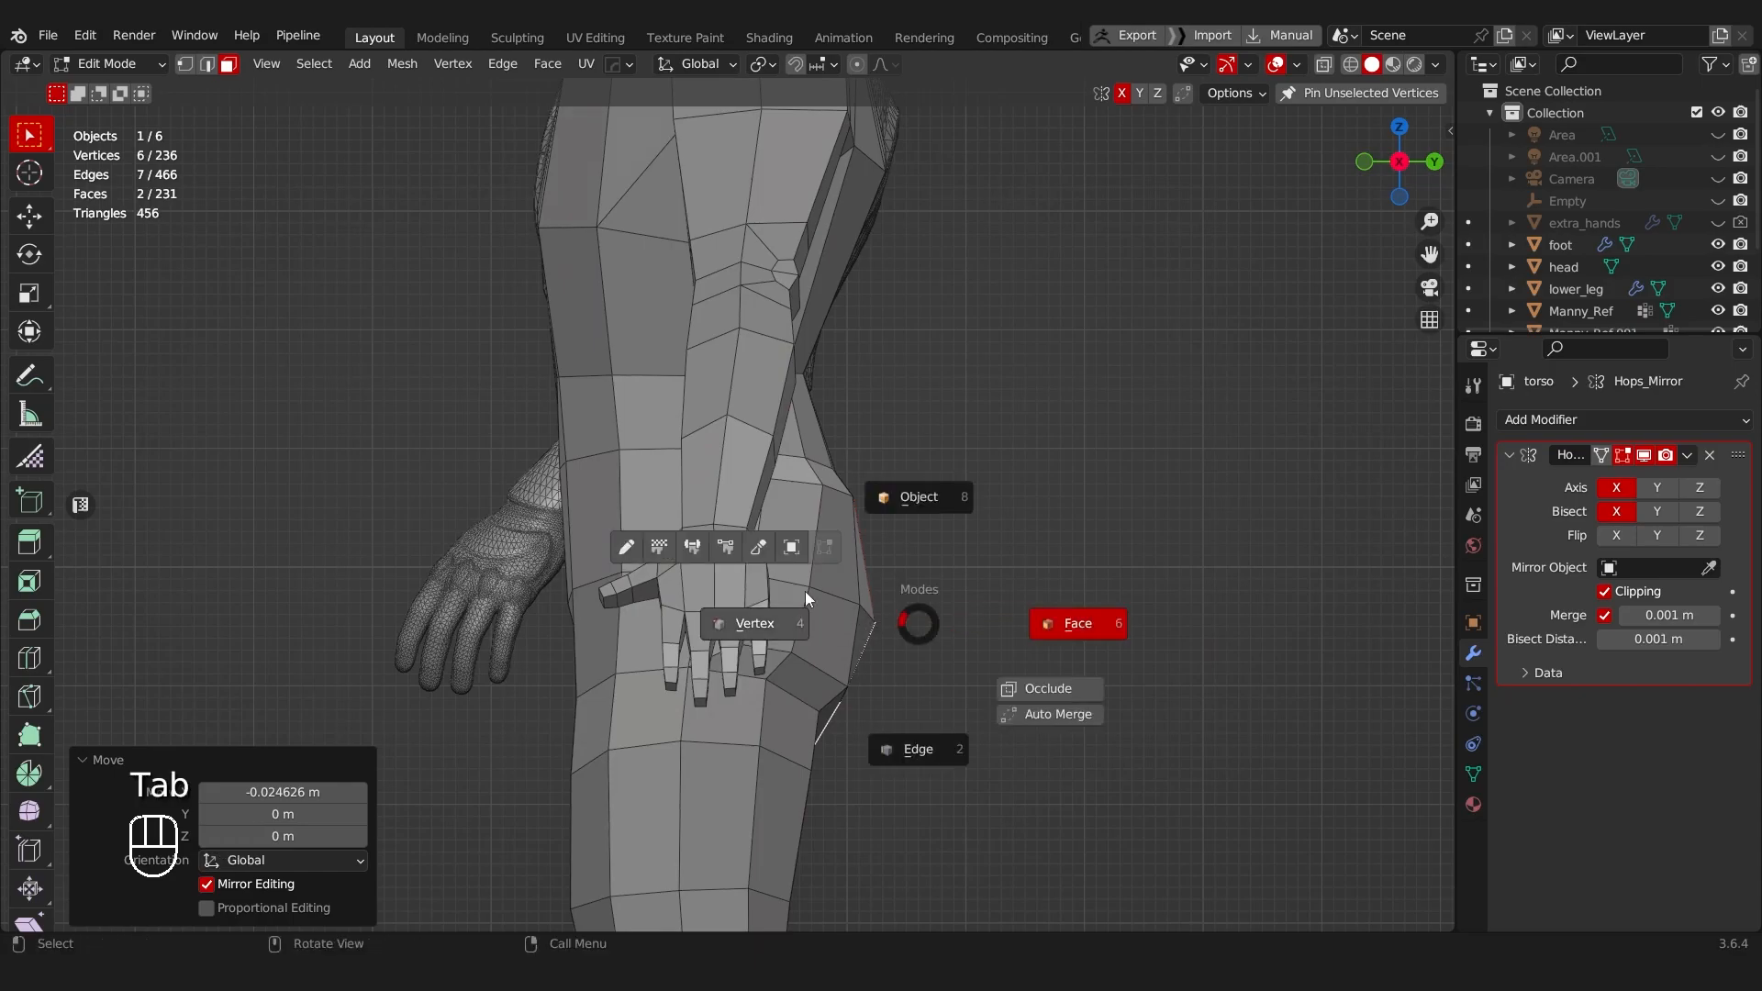
{"action": "left_click", "coordinate": [752, 550]}
{"action": "left_click_drag", "start_coordinate": [827, 445], "coordinate": [825, 481]}
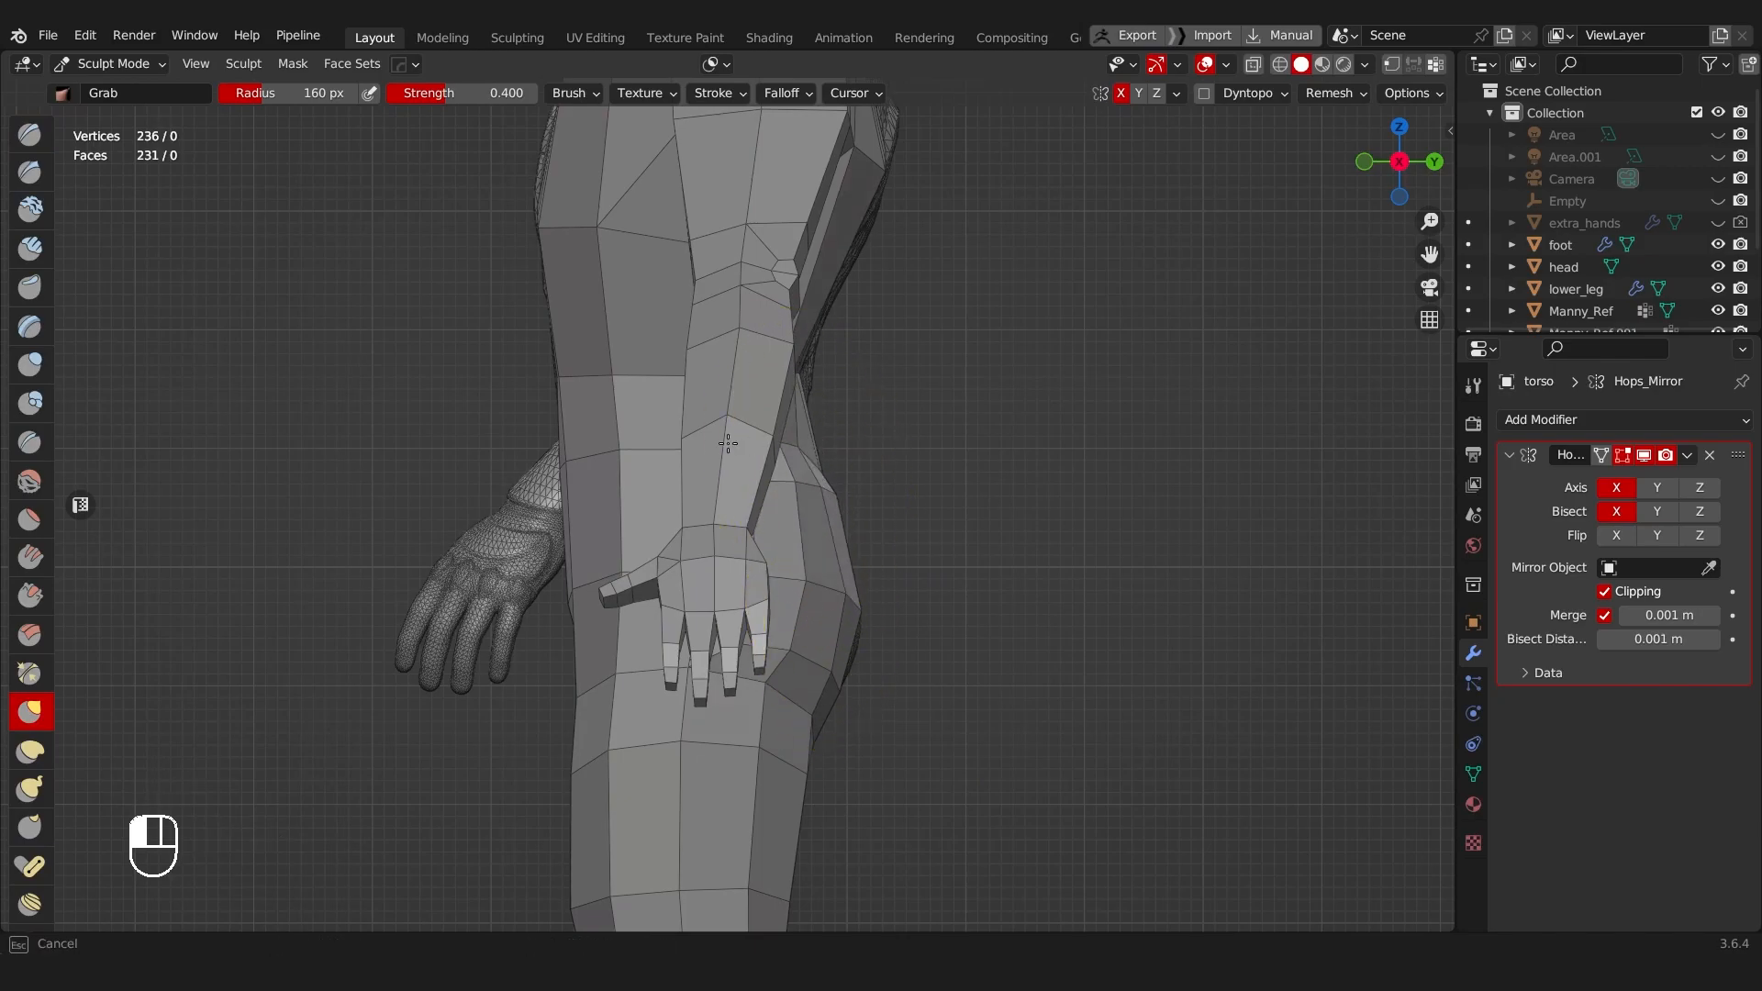
{"action": "key", "text": "ctrl+z"}
{"action": "key", "text": "f"}
{"action": "left_click", "coordinate": [824, 449]}
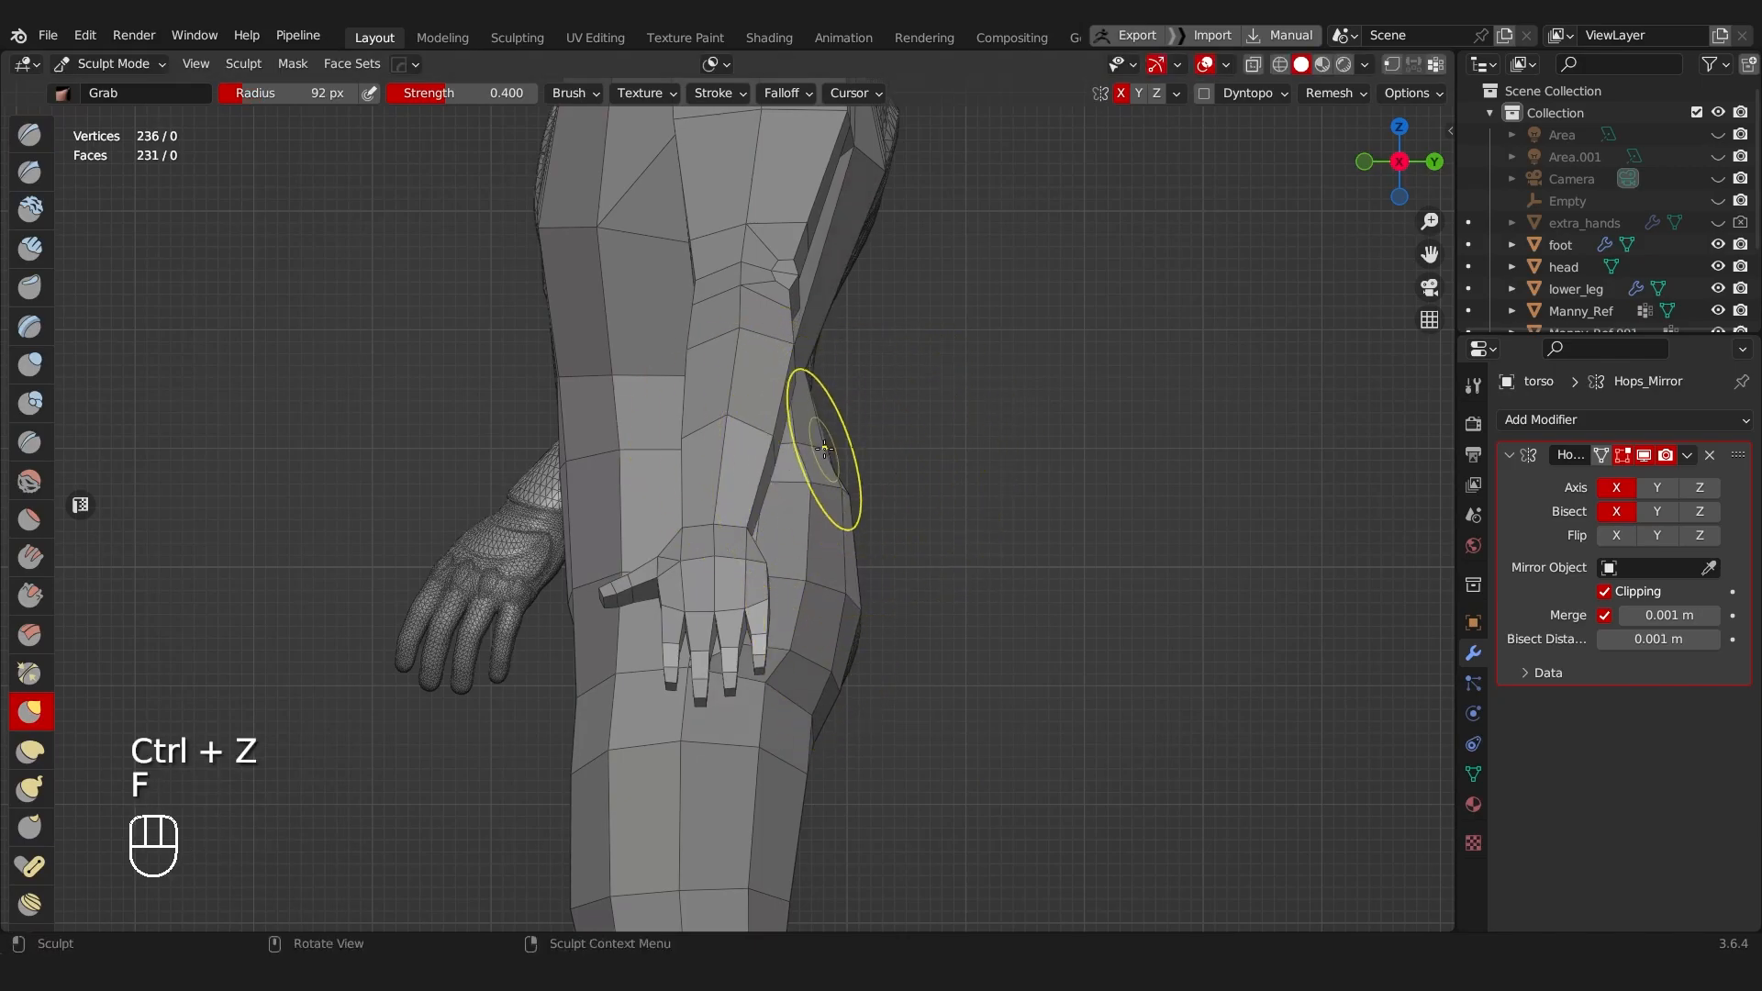
Step: Try reshaping the buttock and lower back with Grab brush strokes, and undo the strokes
{"action": "left_click_drag", "start_coordinate": [745, 452], "coordinate": [749, 456]}
{"action": "key", "text": "ctrl+z"}
{"action": "mouse_move", "coordinate": [885, 519]}
{"action": "middle_mouse_down"}
{"action": "mouse_move", "coordinate": [721, 562]}
{"action": "mouse_move", "coordinate": [669, 523]}
{"action": "mouse_move", "coordinate": [706, 516]}
{"action": "middle_mouse_up"}
{"action": "scroll", "coordinate": [714, 562], "scroll_direction": "up", "scroll_amount": 2}
{"action": "scroll", "coordinate": [711, 516], "scroll_direction": "up", "scroll_amount": 2}
{"action": "middle_click_drag", "start_coordinate": [725, 515], "coordinate": [629, 516]}
{"action": "left_click_drag", "start_coordinate": [725, 493], "coordinate": [731, 488], "text": "shift"}
{"action": "left_click_drag", "start_coordinate": [713, 356], "coordinate": [760, 307], "text": "shift"}
{"action": "left_click_drag", "start_coordinate": [764, 322], "coordinate": [764, 291]}
{"action": "scroll", "coordinate": [758, 452], "scroll_direction": "down", "scroll_amount": 3}
{"action": "key", "text": "ctrl+z"}
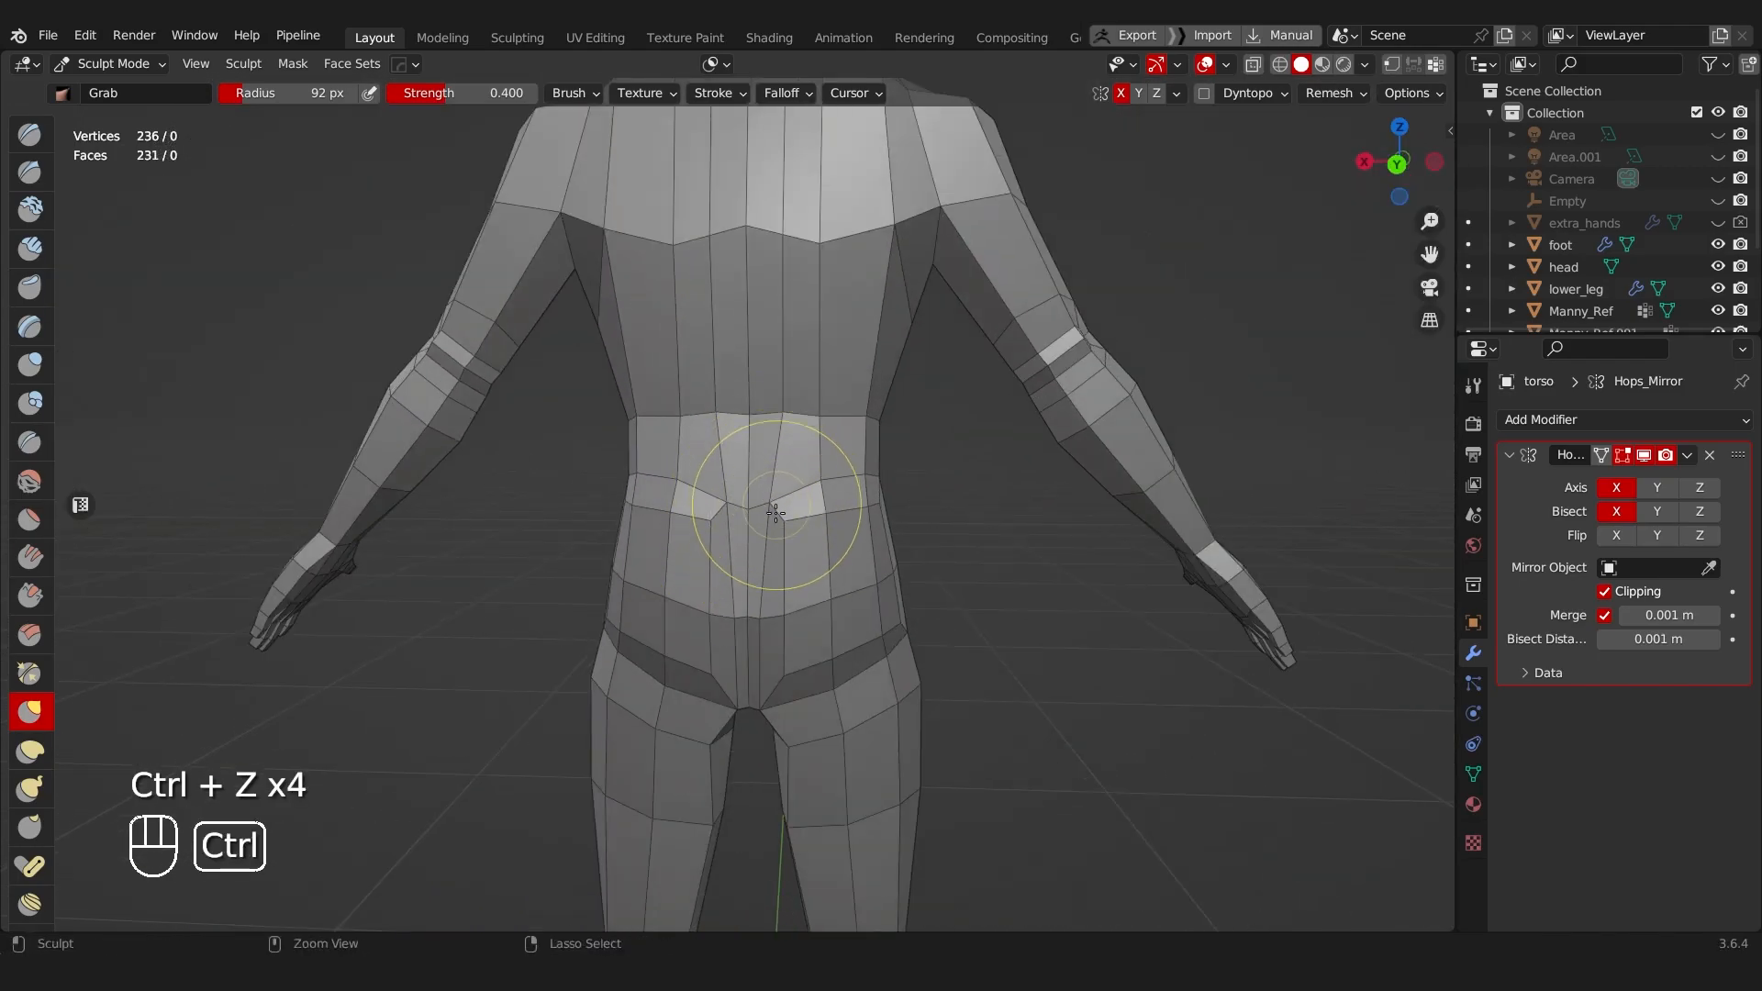
Step: Return to Edit Mode and examine how the face loops run around the buttock, back and leg by selecting them
{"action": "middle_click_drag", "start_coordinate": [775, 513], "coordinate": [802, 418]}
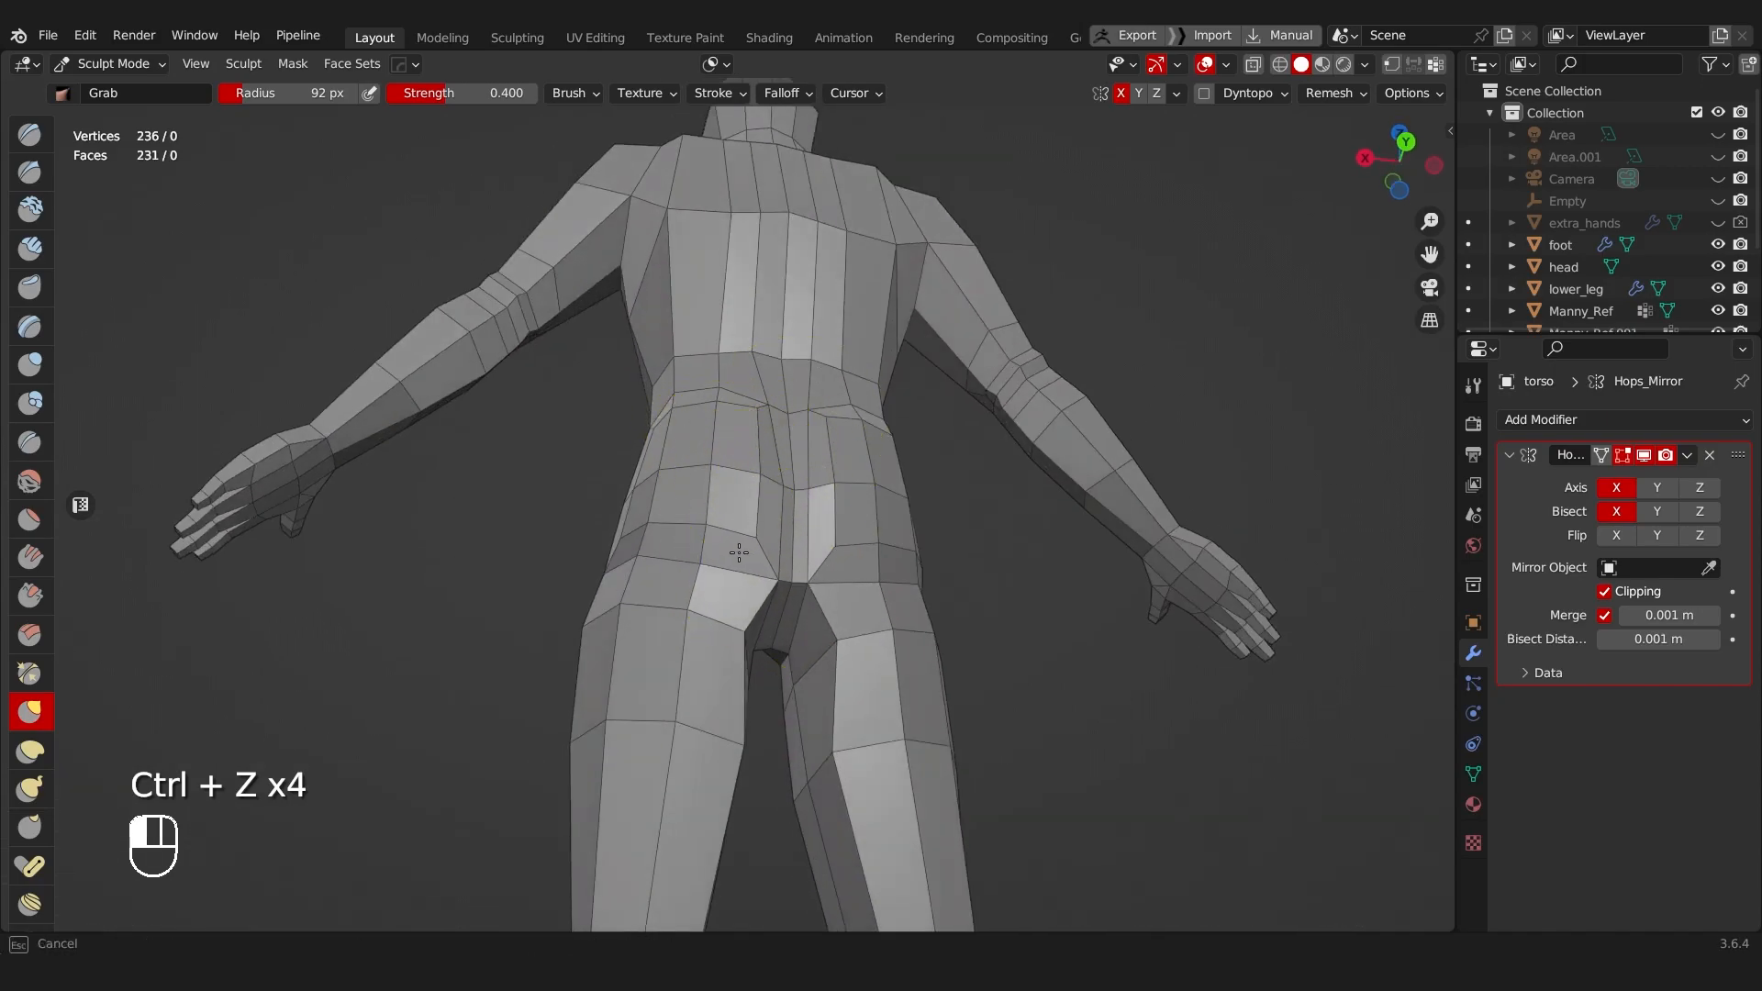
{"action": "middle_click_drag", "start_coordinate": [736, 556], "coordinate": [858, 555]}
{"action": "key", "text": "Tab"}
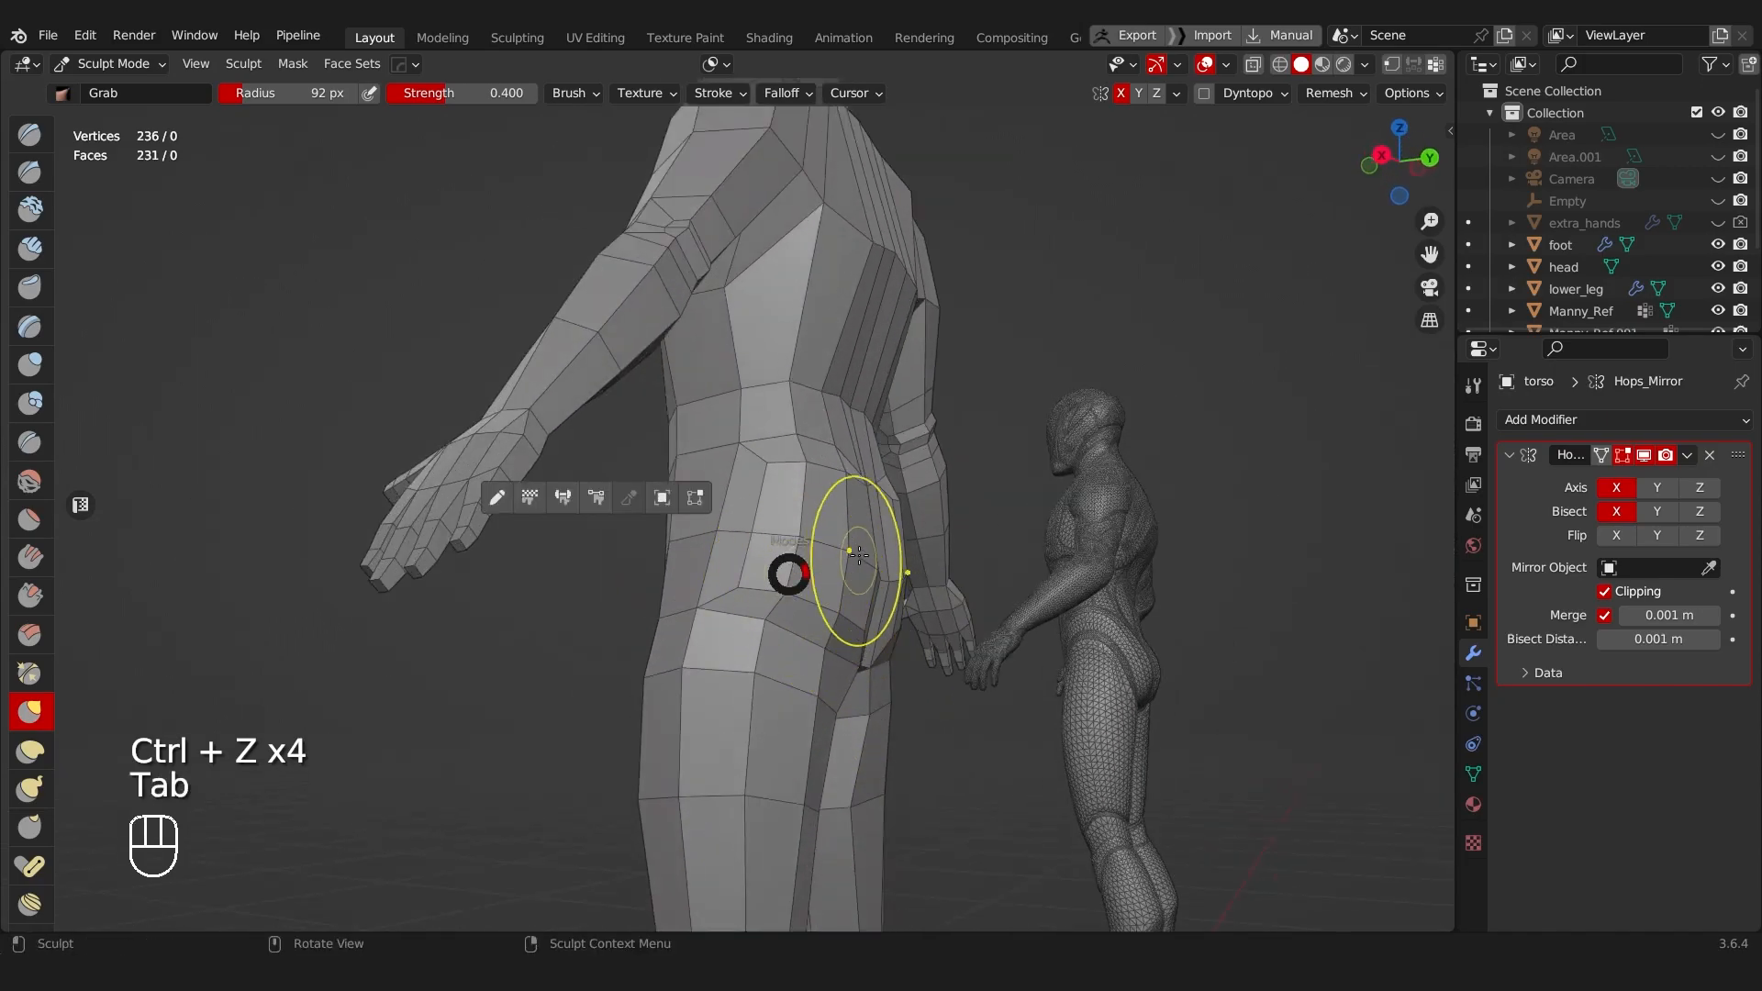
{"action": "middle_click_drag", "start_coordinate": [750, 582], "coordinate": [742, 650], "text": "alt"}
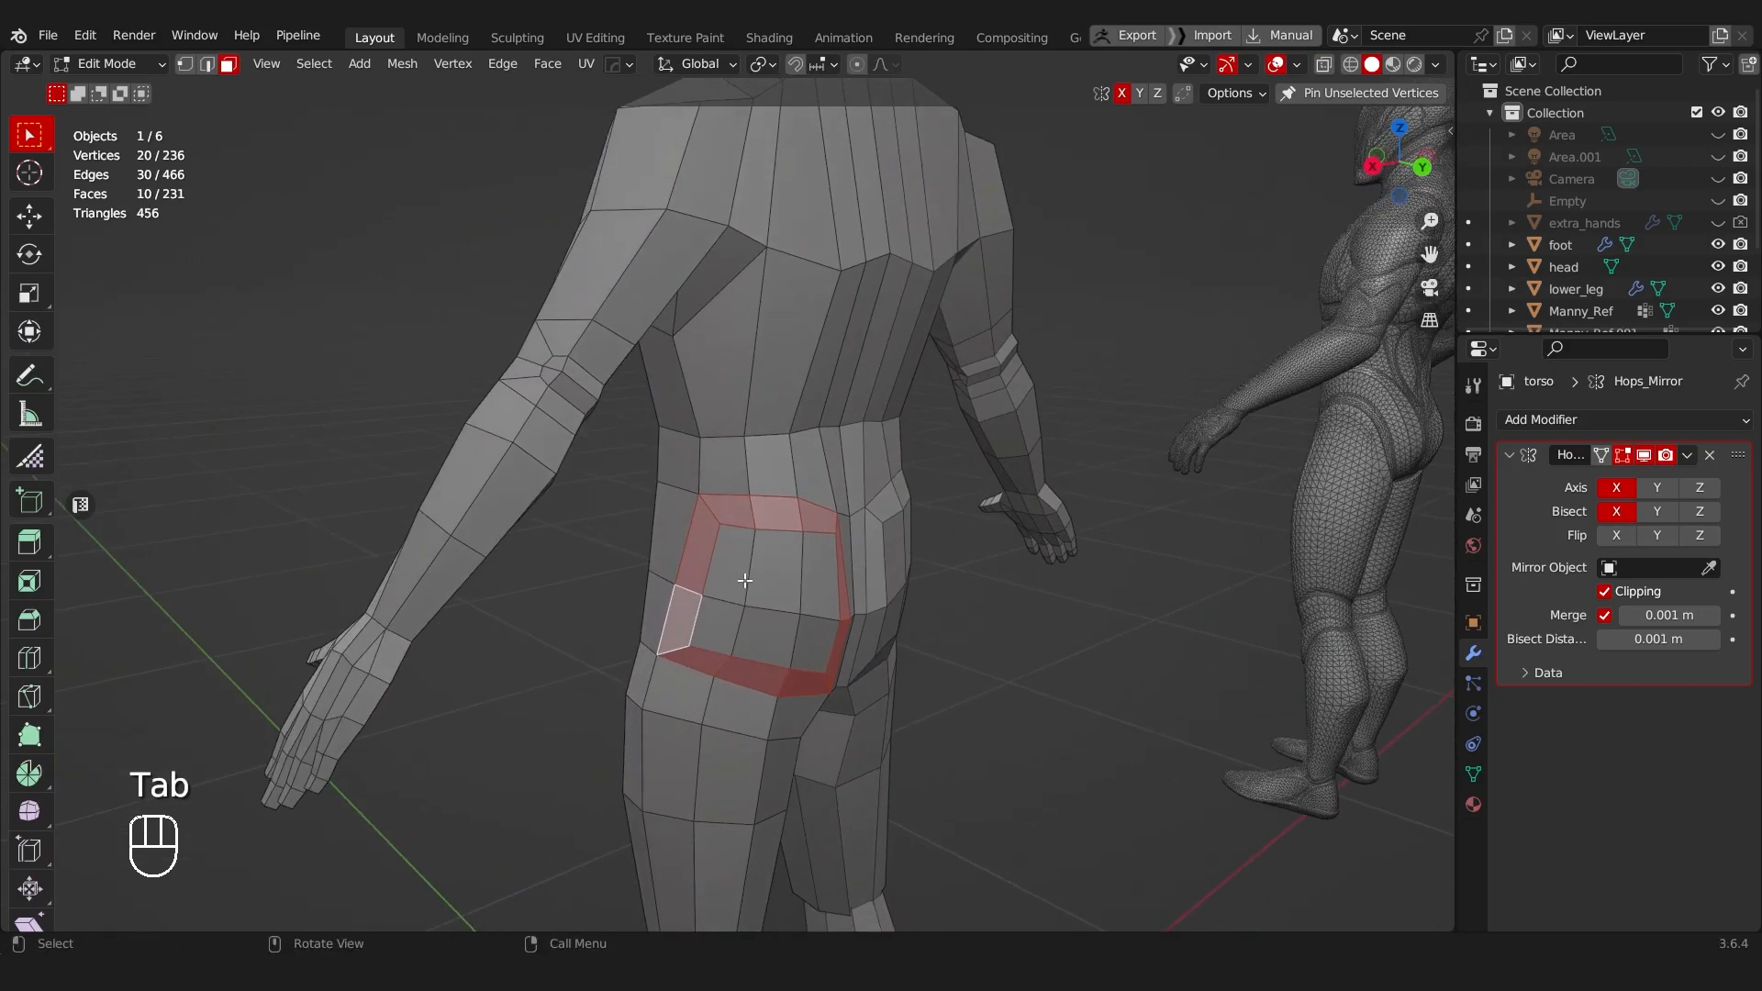
{"action": "left_click_drag", "start_coordinate": [730, 585], "coordinate": [824, 655]}
{"action": "middle_click_drag", "start_coordinate": [854, 739], "coordinate": [725, 595]}
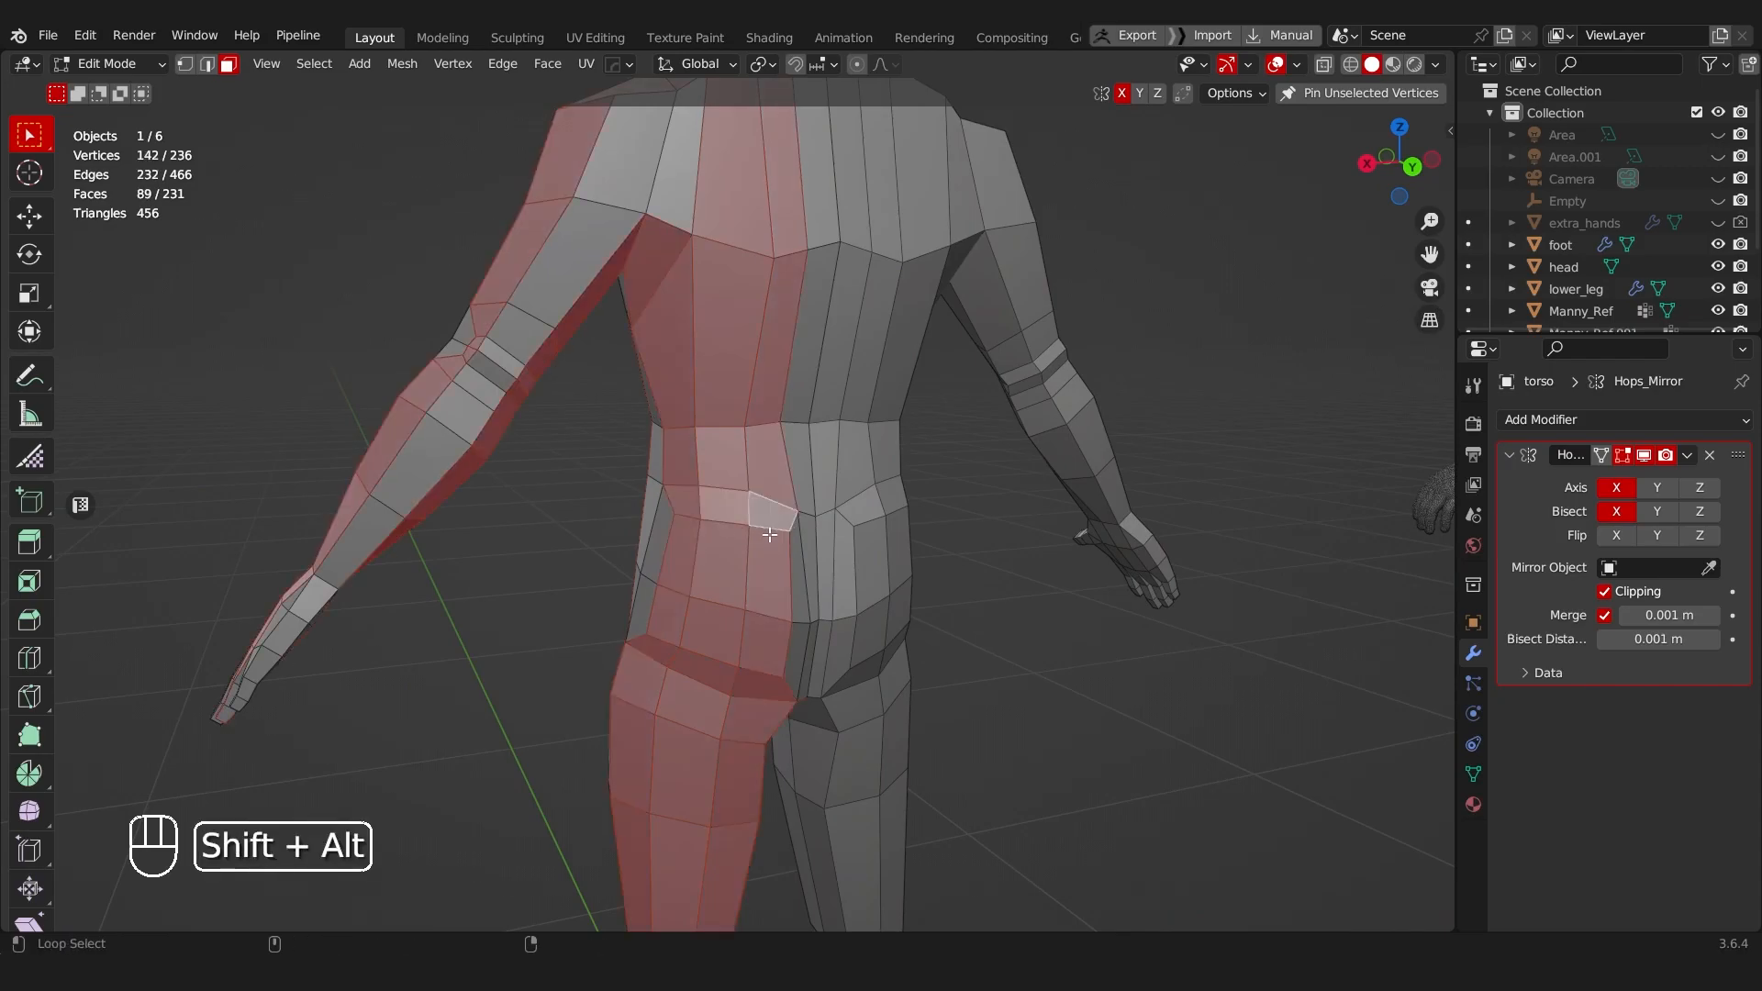
{"action": "scroll", "coordinate": [743, 667], "scroll_direction": "down", "scroll_amount": 5}
{"action": "middle_click_drag", "start_coordinate": [744, 666], "coordinate": [786, 551]}
{"action": "scroll", "coordinate": [786, 551], "scroll_direction": "up", "scroll_amount": 5}
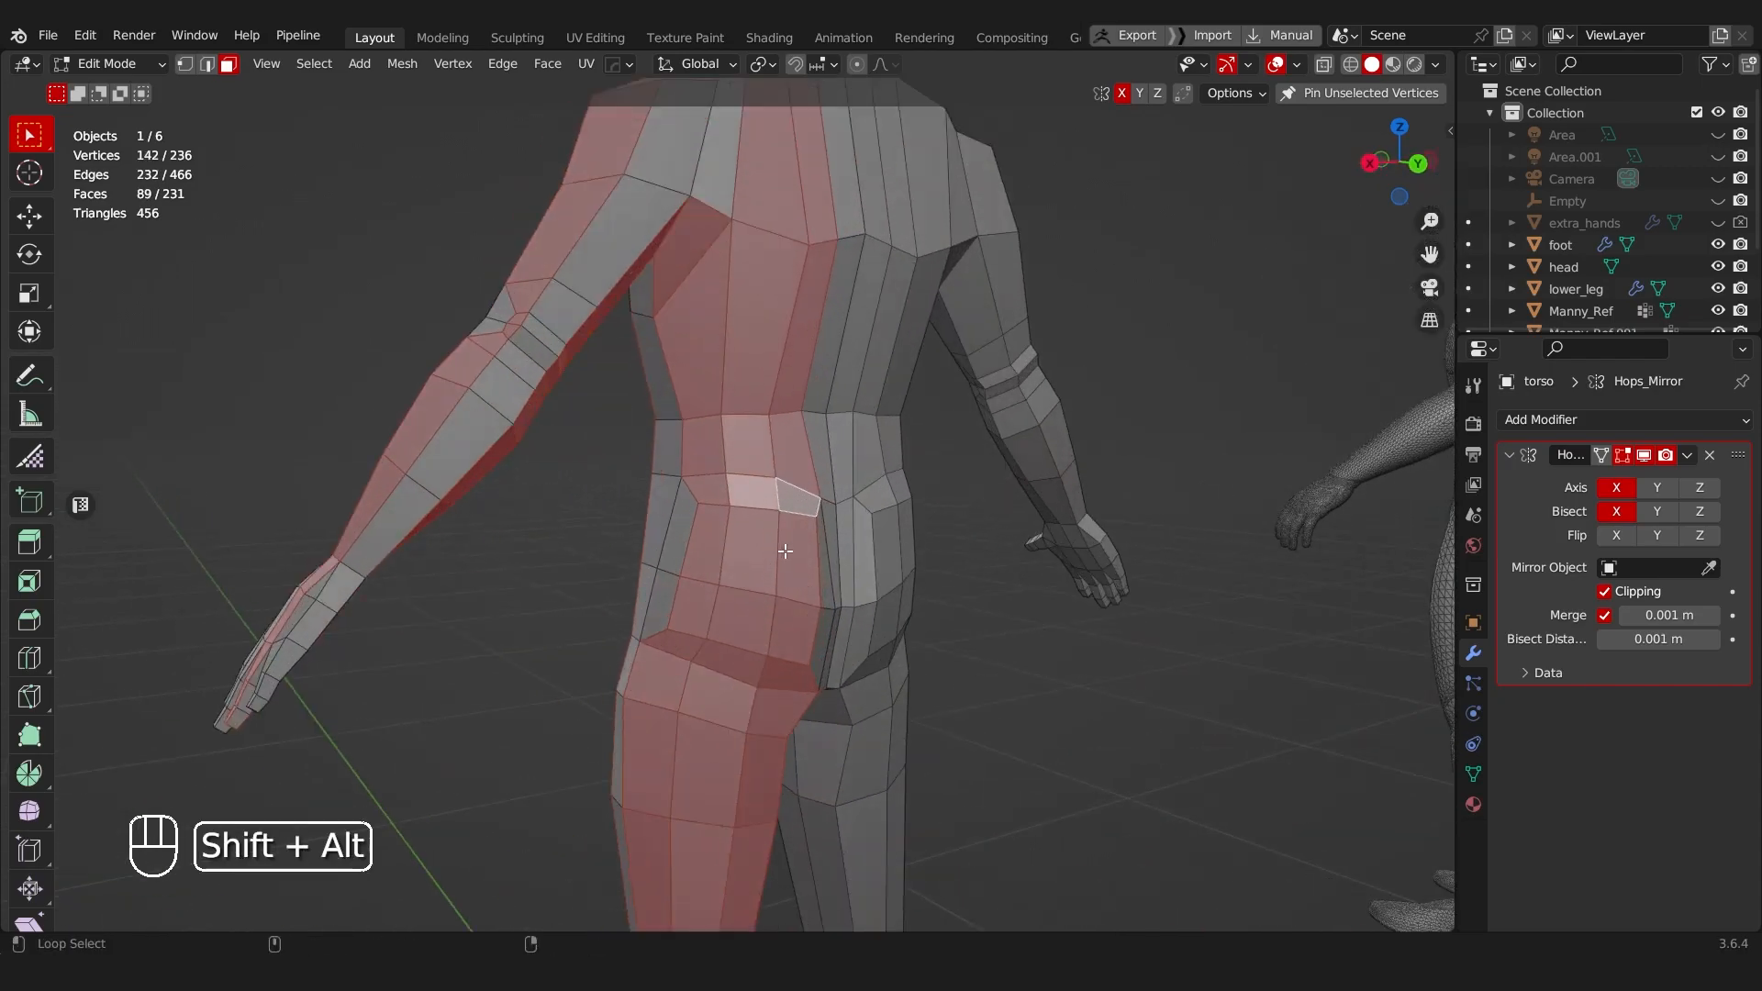
{"action": "middle_click_drag", "start_coordinate": [805, 650], "coordinate": [779, 579]}
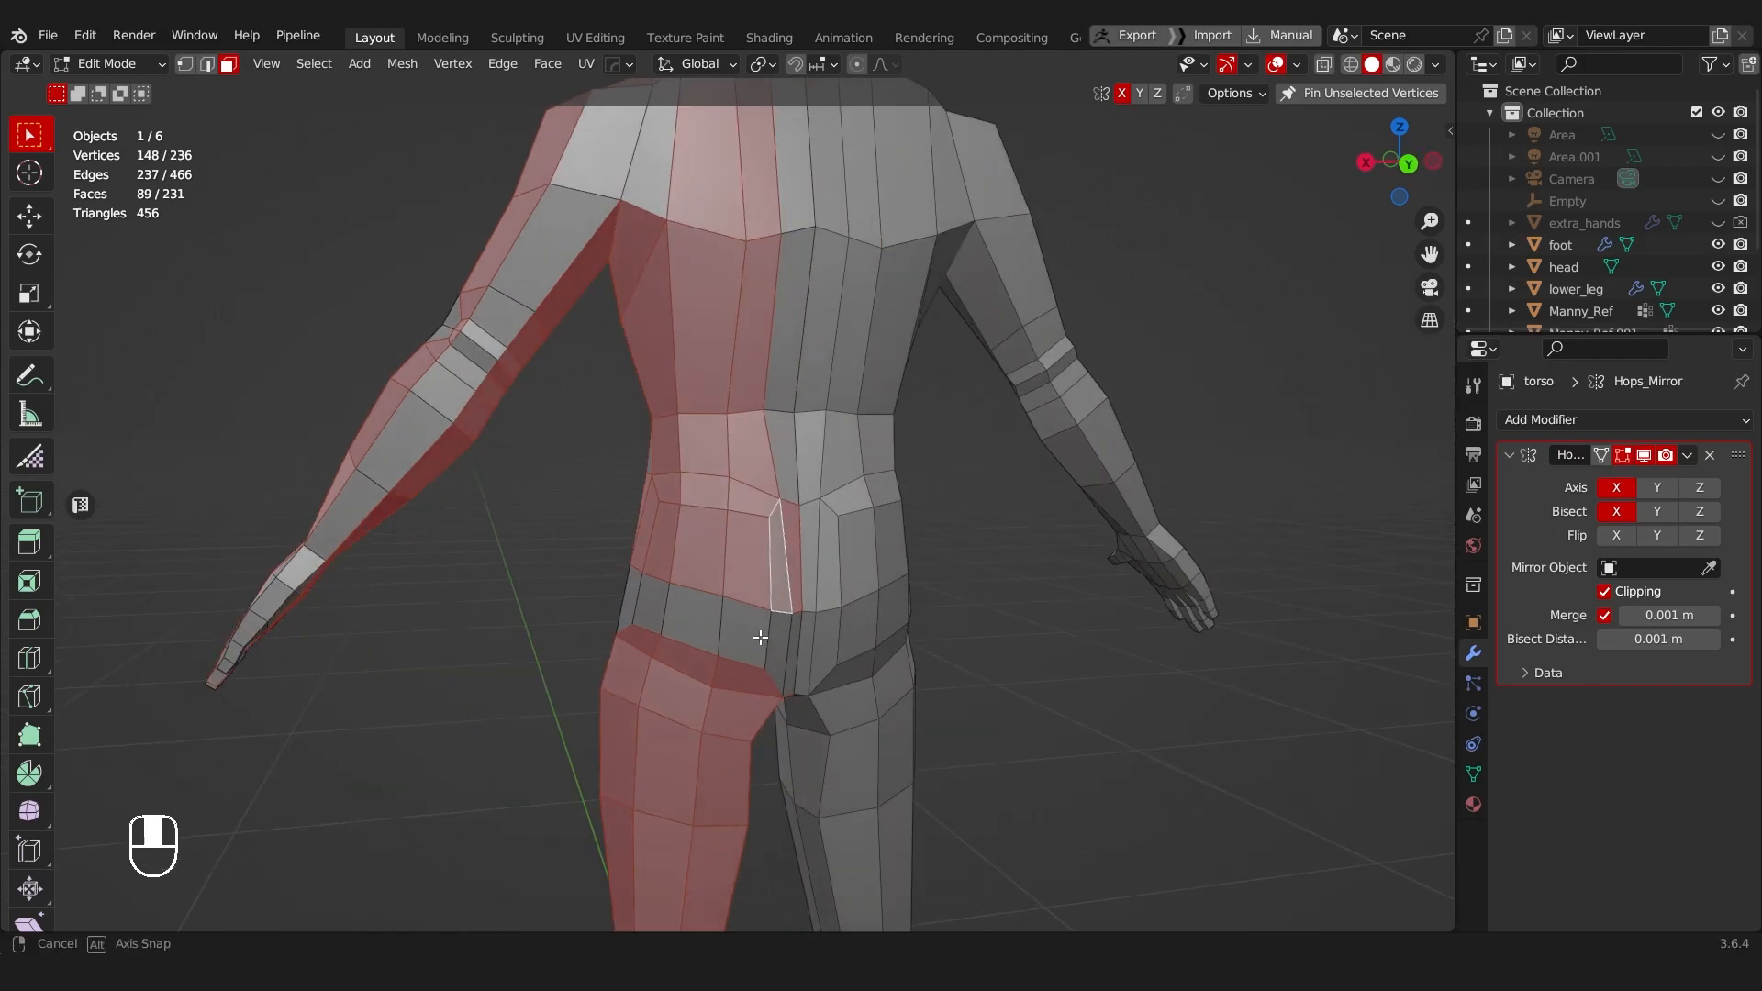
{"action": "key", "text": "a"}
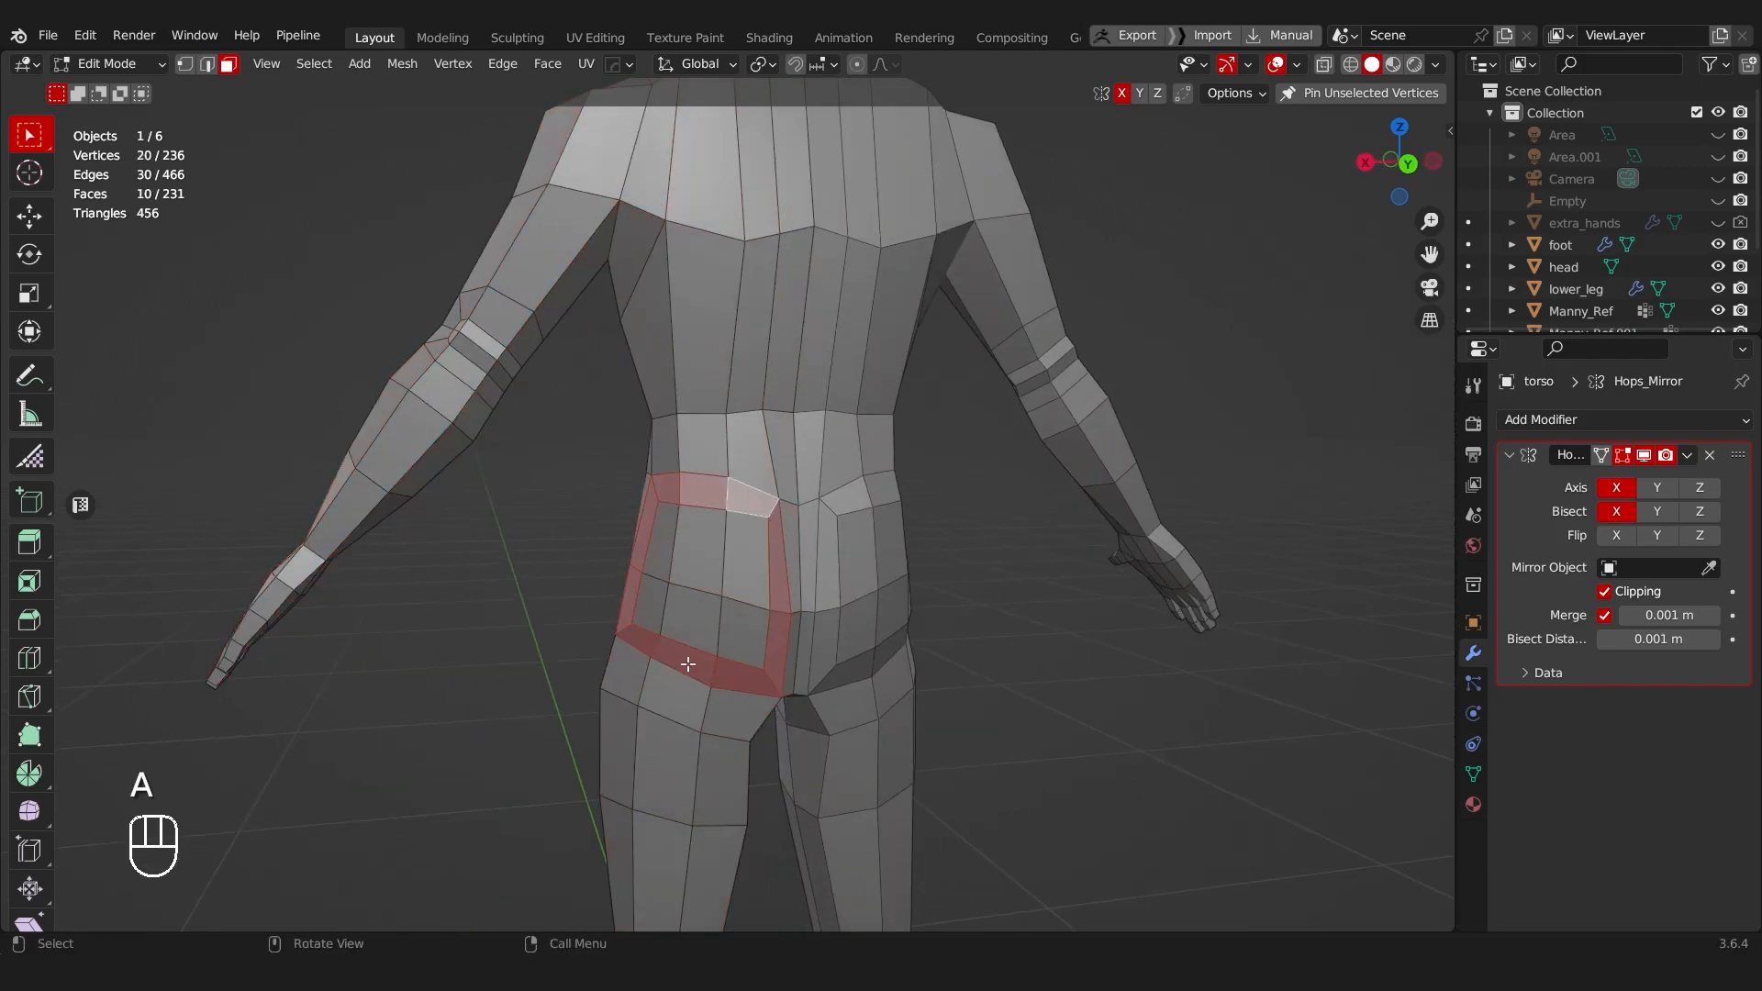
Step: Switch to vertex selection and reposition the lower and upper outer corner vertices of the inset buttock to round its outline
{"action": "middle_click_drag", "start_coordinate": [684, 553], "coordinate": [716, 542]}
{"action": "scroll", "coordinate": [715, 542], "scroll_direction": "up", "scroll_amount": 2}
{"action": "key", "text": "Tab"}
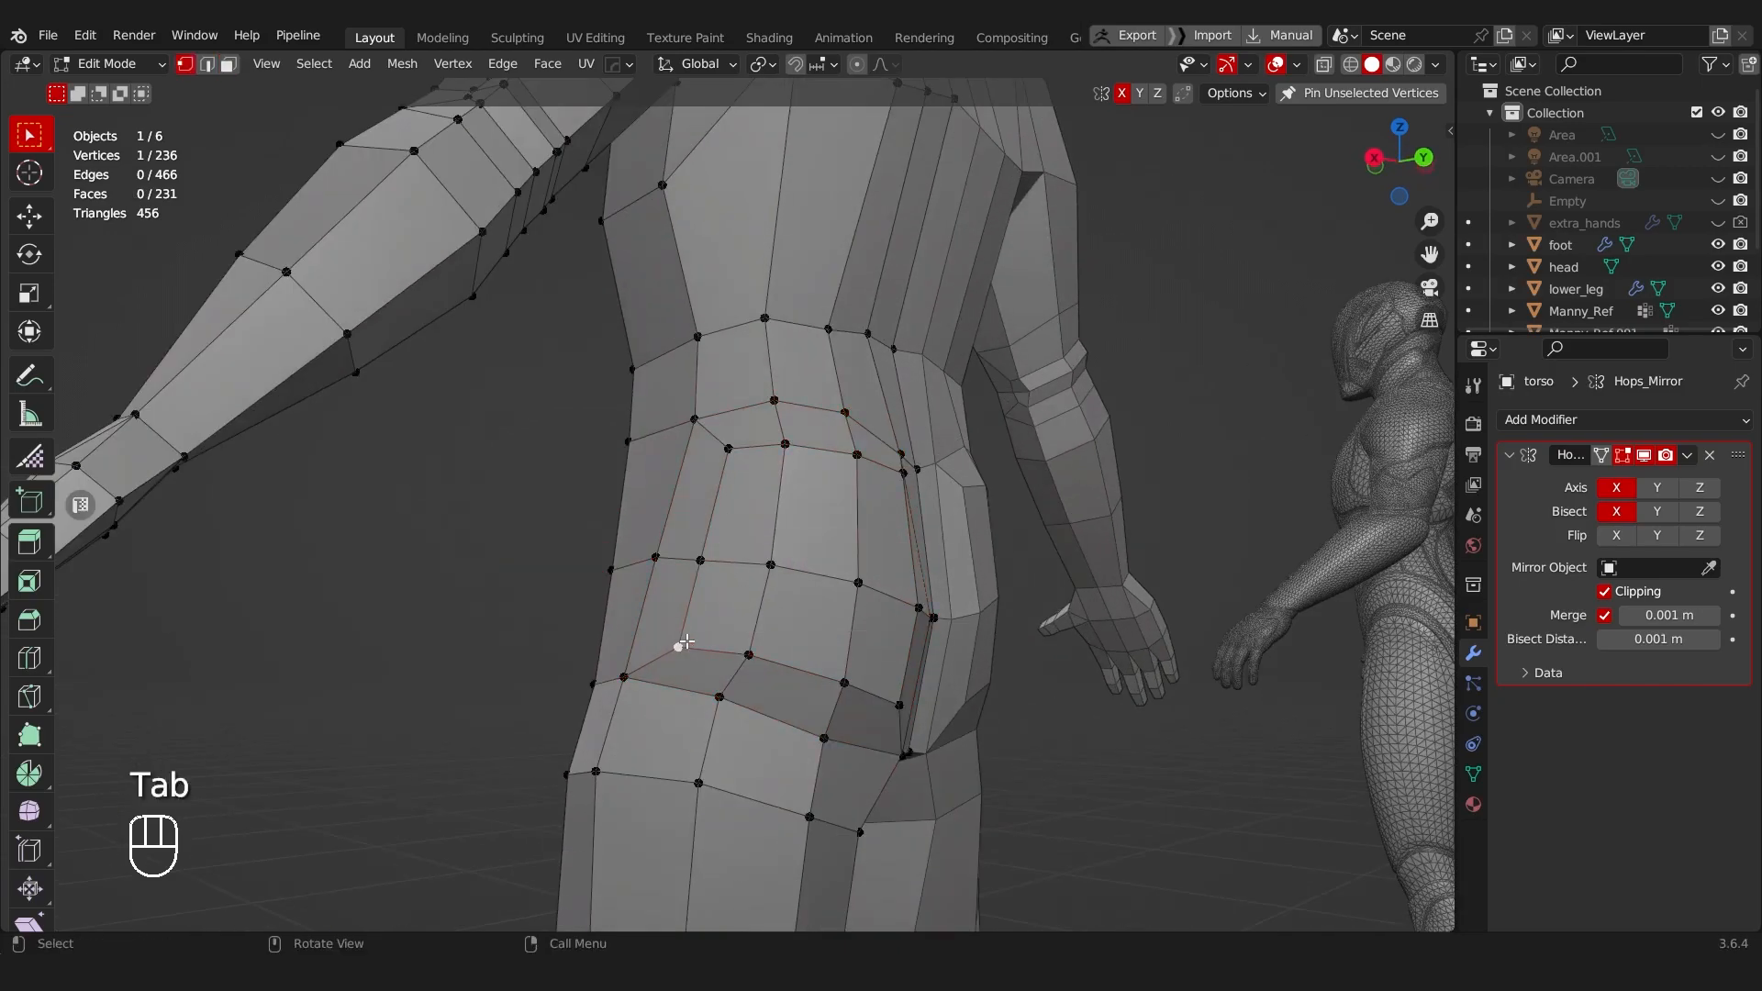
{"action": "key", "text": "g"}
{"action": "left_click", "coordinate": [704, 624]}
{"action": "left_click", "coordinate": [731, 451]}
{"action": "key", "text": "g"}
{"action": "left_click", "coordinate": [734, 467]}
Step: Nudge the upper and lower inner corner vertices of the inset buttock outward to round the side facing the centre line
{"action": "middle_click_drag", "start_coordinate": [795, 498], "coordinate": [754, 518]}
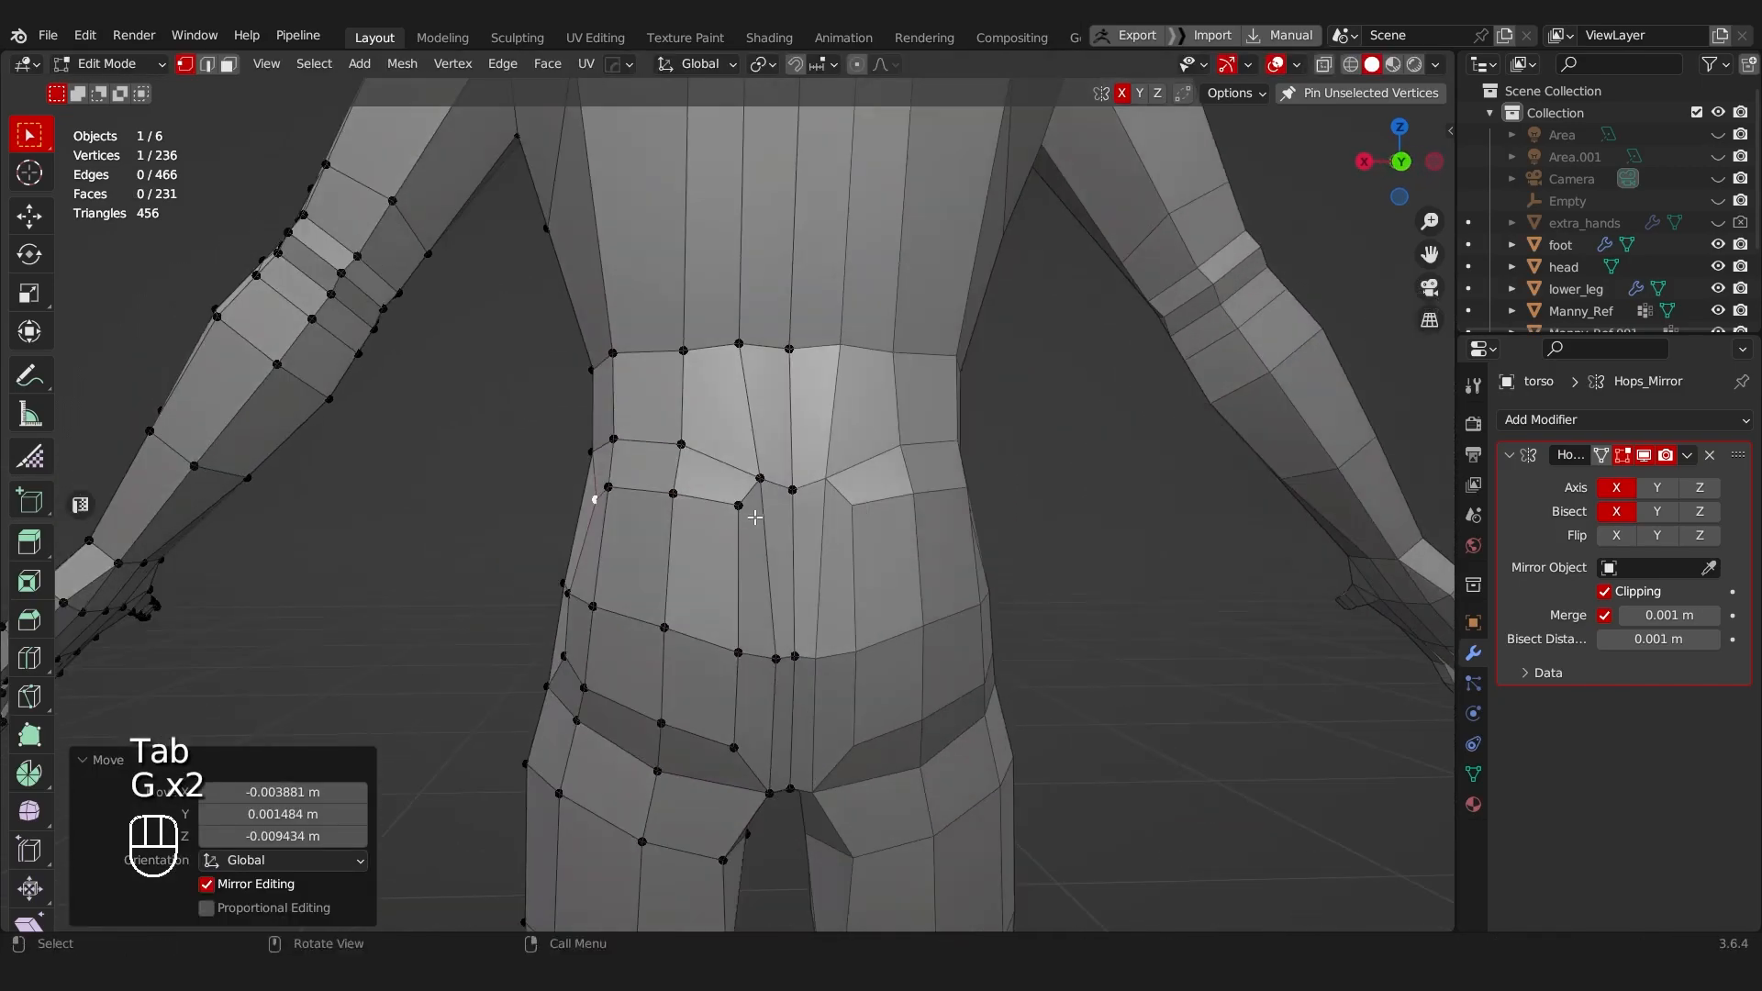
{"action": "left_click", "coordinate": [738, 505]}
{"action": "key", "text": "g"}
{"action": "left_click", "coordinate": [728, 510]}
{"action": "key", "text": "g"}
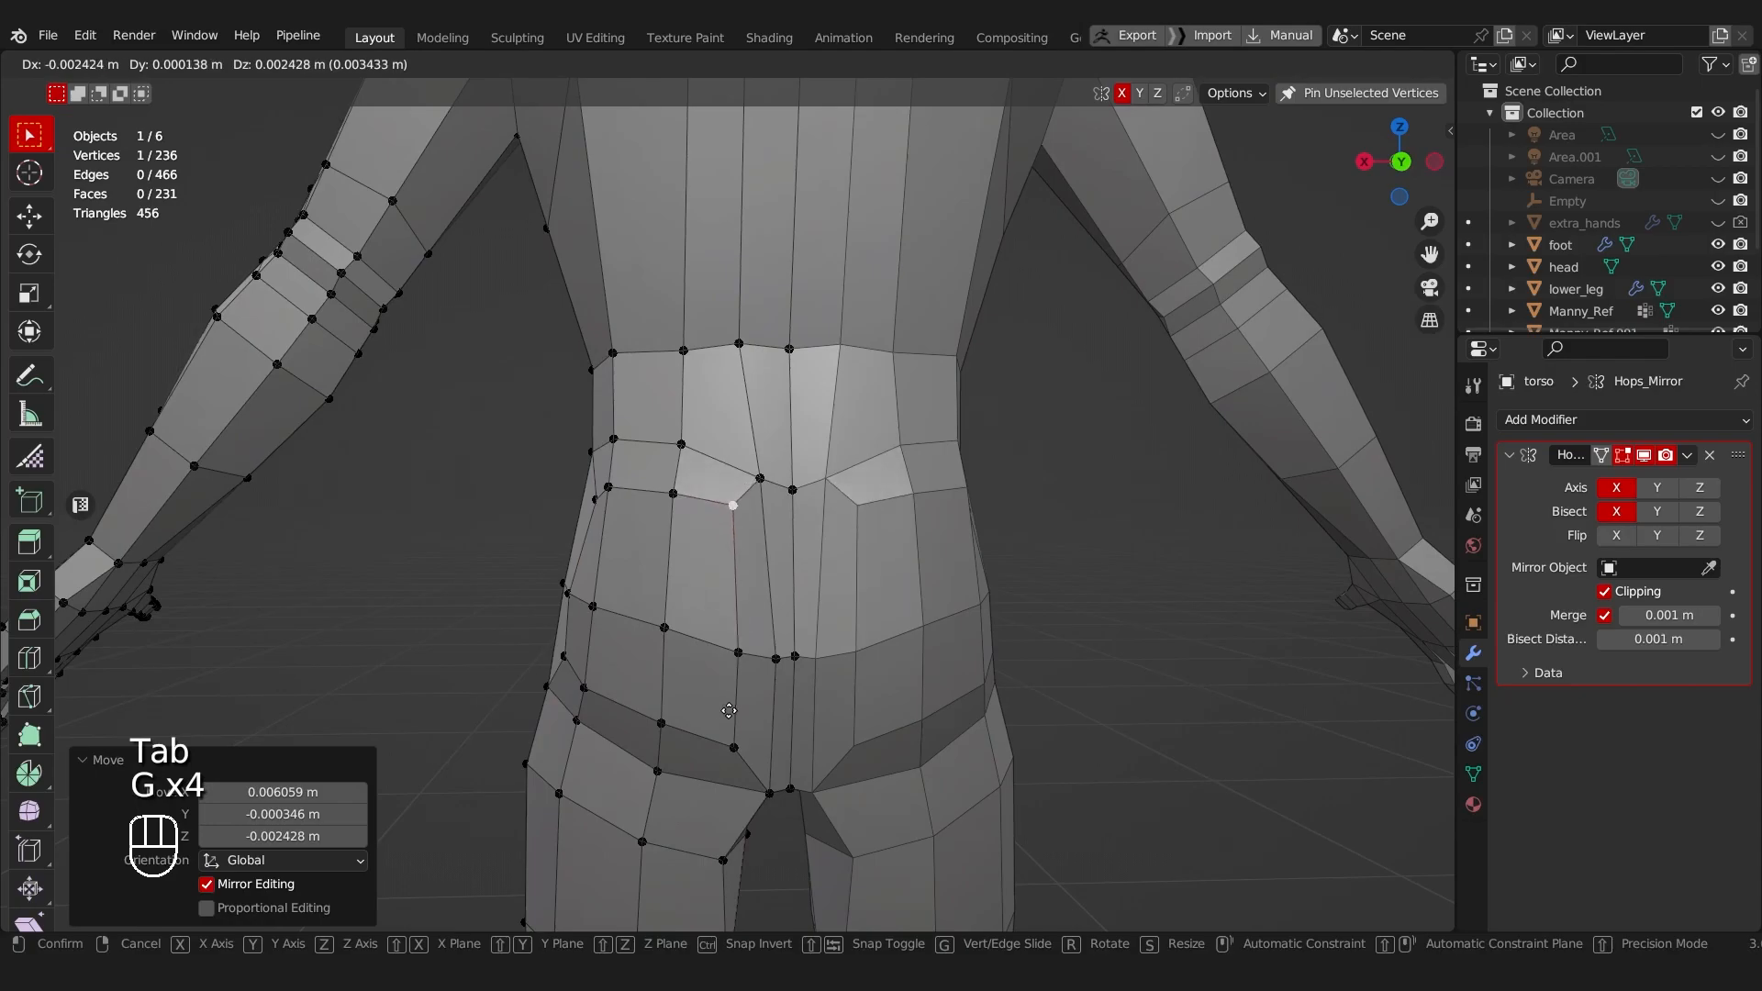
{"action": "left_click", "coordinate": [730, 739]}
{"action": "key", "text": "g"}
{"action": "left_click", "coordinate": [719, 724]}
Step: Try insetting the three faces on one side of the chest and moving them forward to form a raised pectoral
{"action": "middle_click_drag", "start_coordinate": [719, 724], "coordinate": [936, 702]}
{"action": "scroll", "coordinate": [662, 536], "scroll_direction": "up", "scroll_amount": 3}
{"action": "middle_click_drag", "start_coordinate": [720, 427], "coordinate": [807, 597], "text": "shift"}
{"action": "key", "text": "Tab"}
{"action": "scroll", "coordinate": [808, 597], "scroll_direction": "up", "scroll_amount": 3}
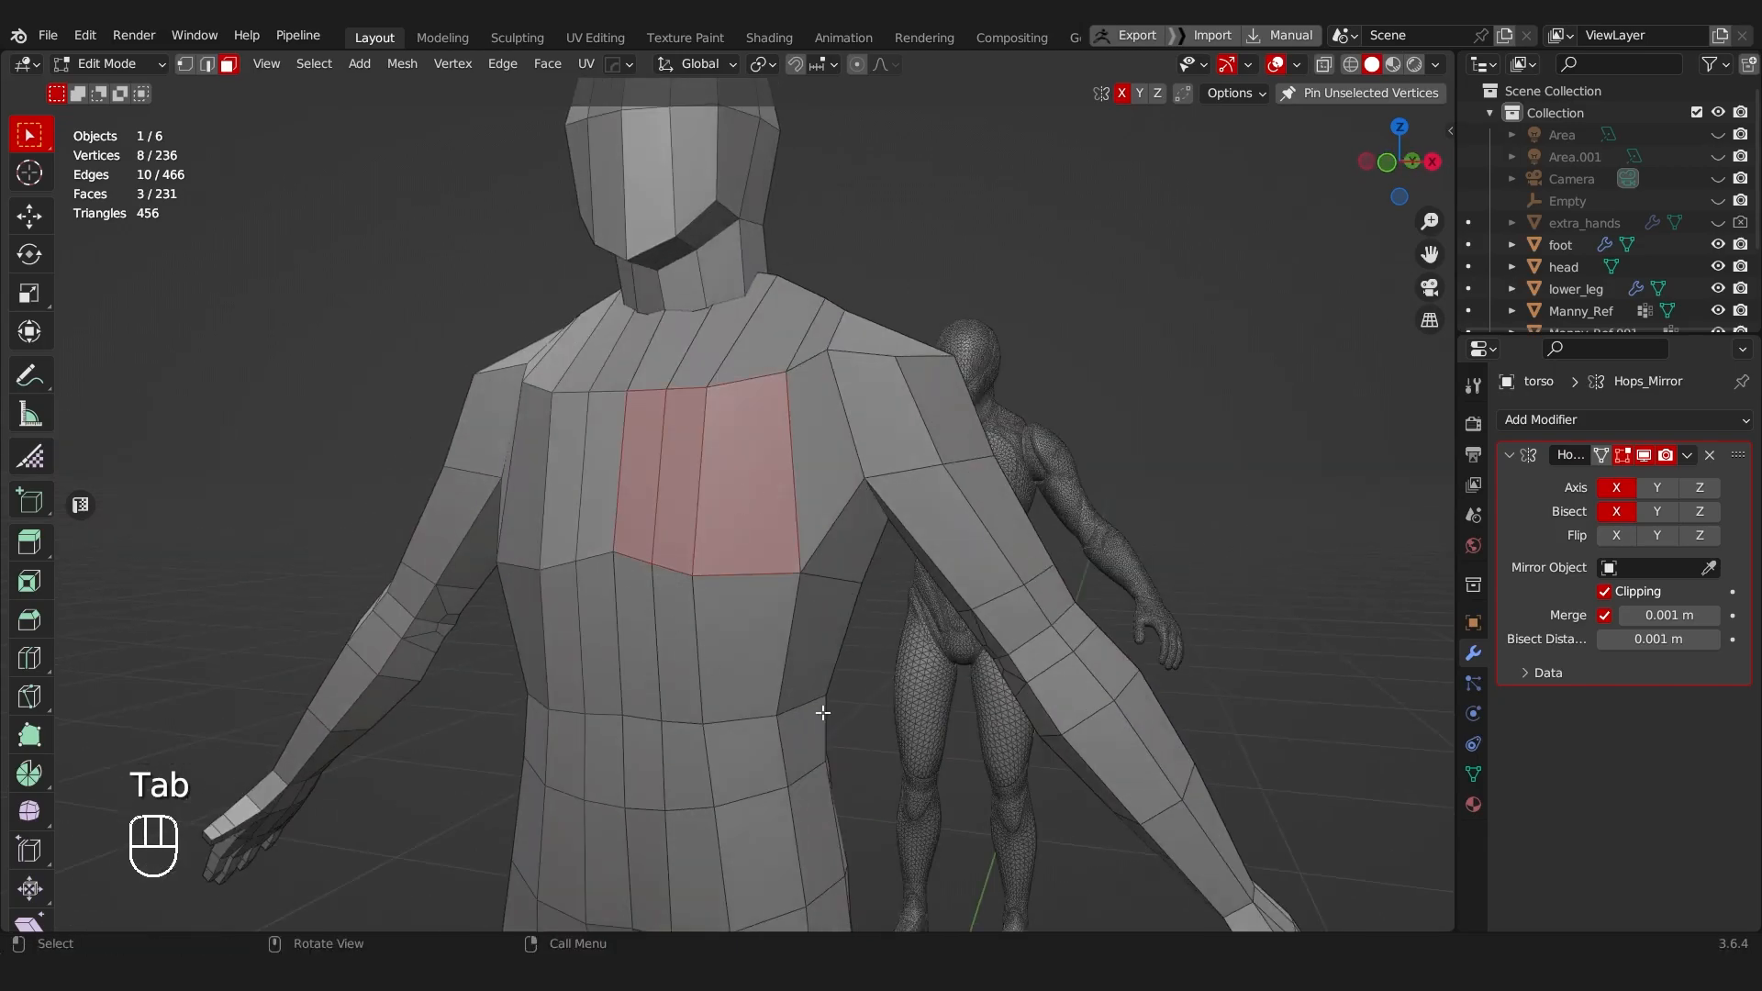
{"action": "key", "text": "i"}
{"action": "left_click", "coordinate": [1135, 595]}
{"action": "middle_click_drag", "start_coordinate": [1135, 596], "coordinate": [1078, 618]}
{"action": "key", "text": "g"}
{"action": "middle_click", "coordinate": [1072, 615]}
{"action": "left_click", "coordinate": [1065, 609]}
Step: Add one centred horizontal loop cut through the raised chest faces
{"action": "scroll", "coordinate": [597, 650], "scroll_direction": "down", "scroll_amount": 2}
{"action": "middle_click_drag", "start_coordinate": [598, 650], "coordinate": [810, 603]}
{"action": "scroll", "coordinate": [663, 646], "scroll_direction": "up", "scroll_amount": 3}
{"action": "key", "text": "ctrl+r"}
{"action": "left_click", "coordinate": [833, 510]}
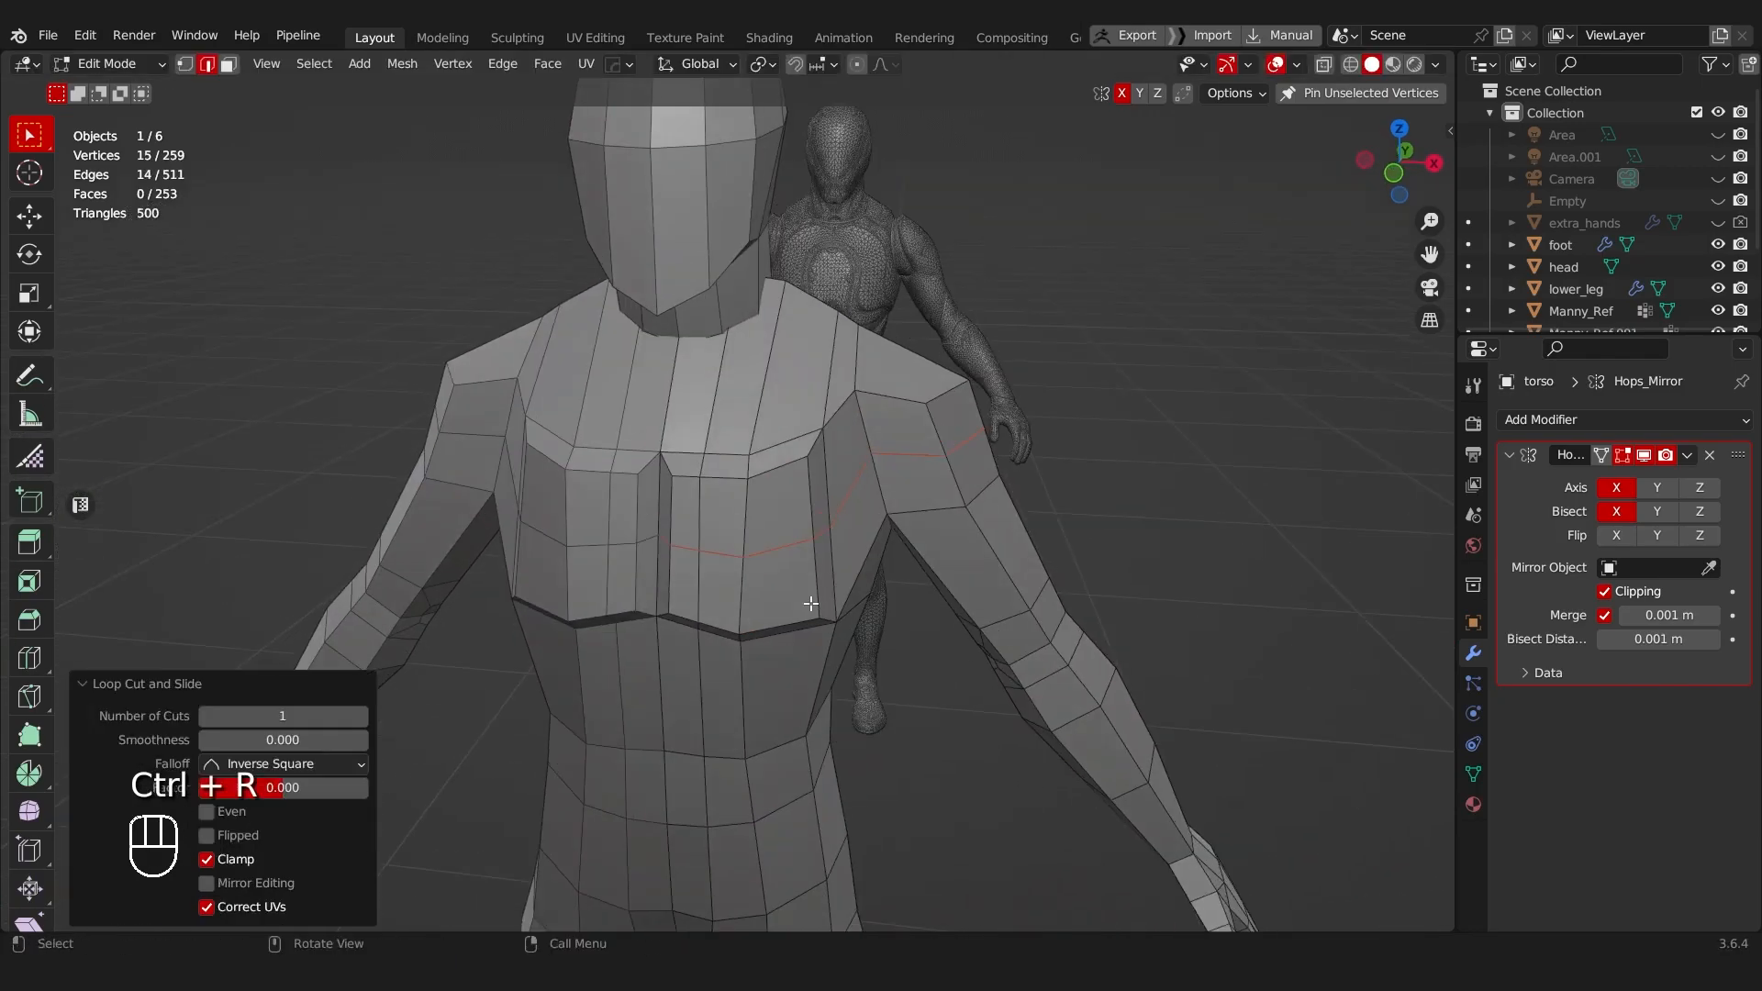
Step: Inset the six front chest faces by 0.01782 m and delete the inner faces
{"action": "key", "text": "Tab"}
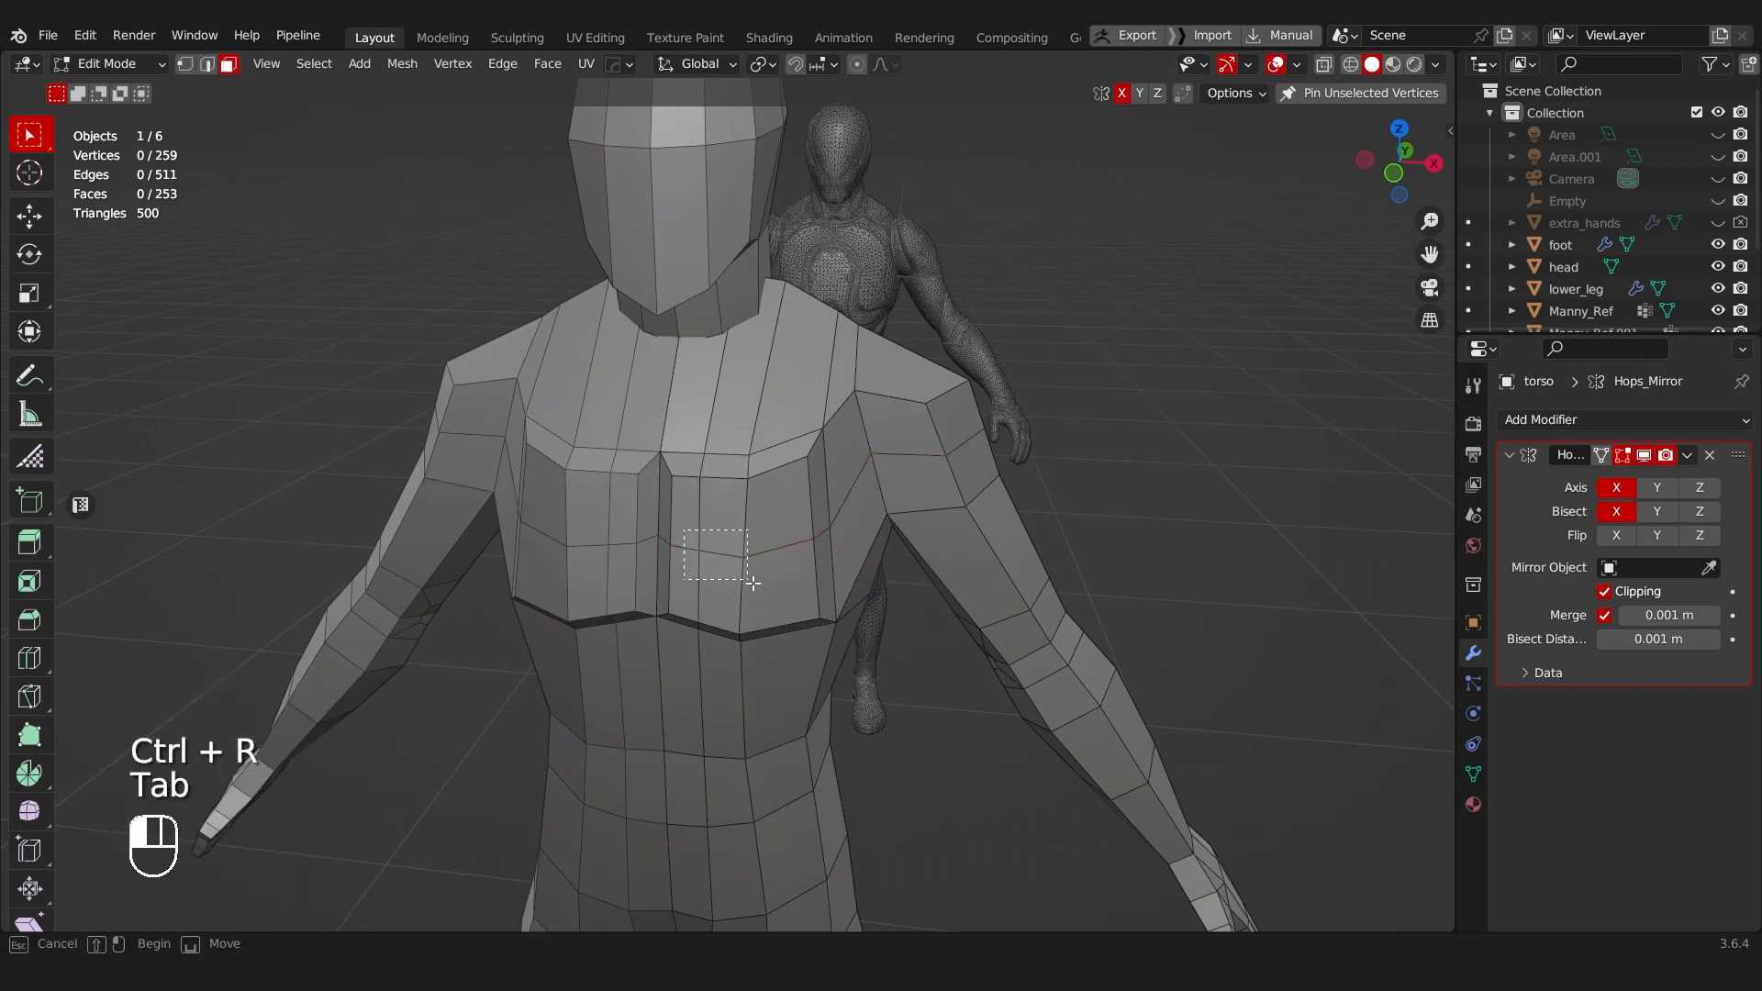
{"action": "key", "text": "i"}
{"action": "left_click", "coordinate": [1050, 582]}
{"action": "scroll", "coordinate": [741, 560], "scroll_direction": "up", "scroll_amount": 3}
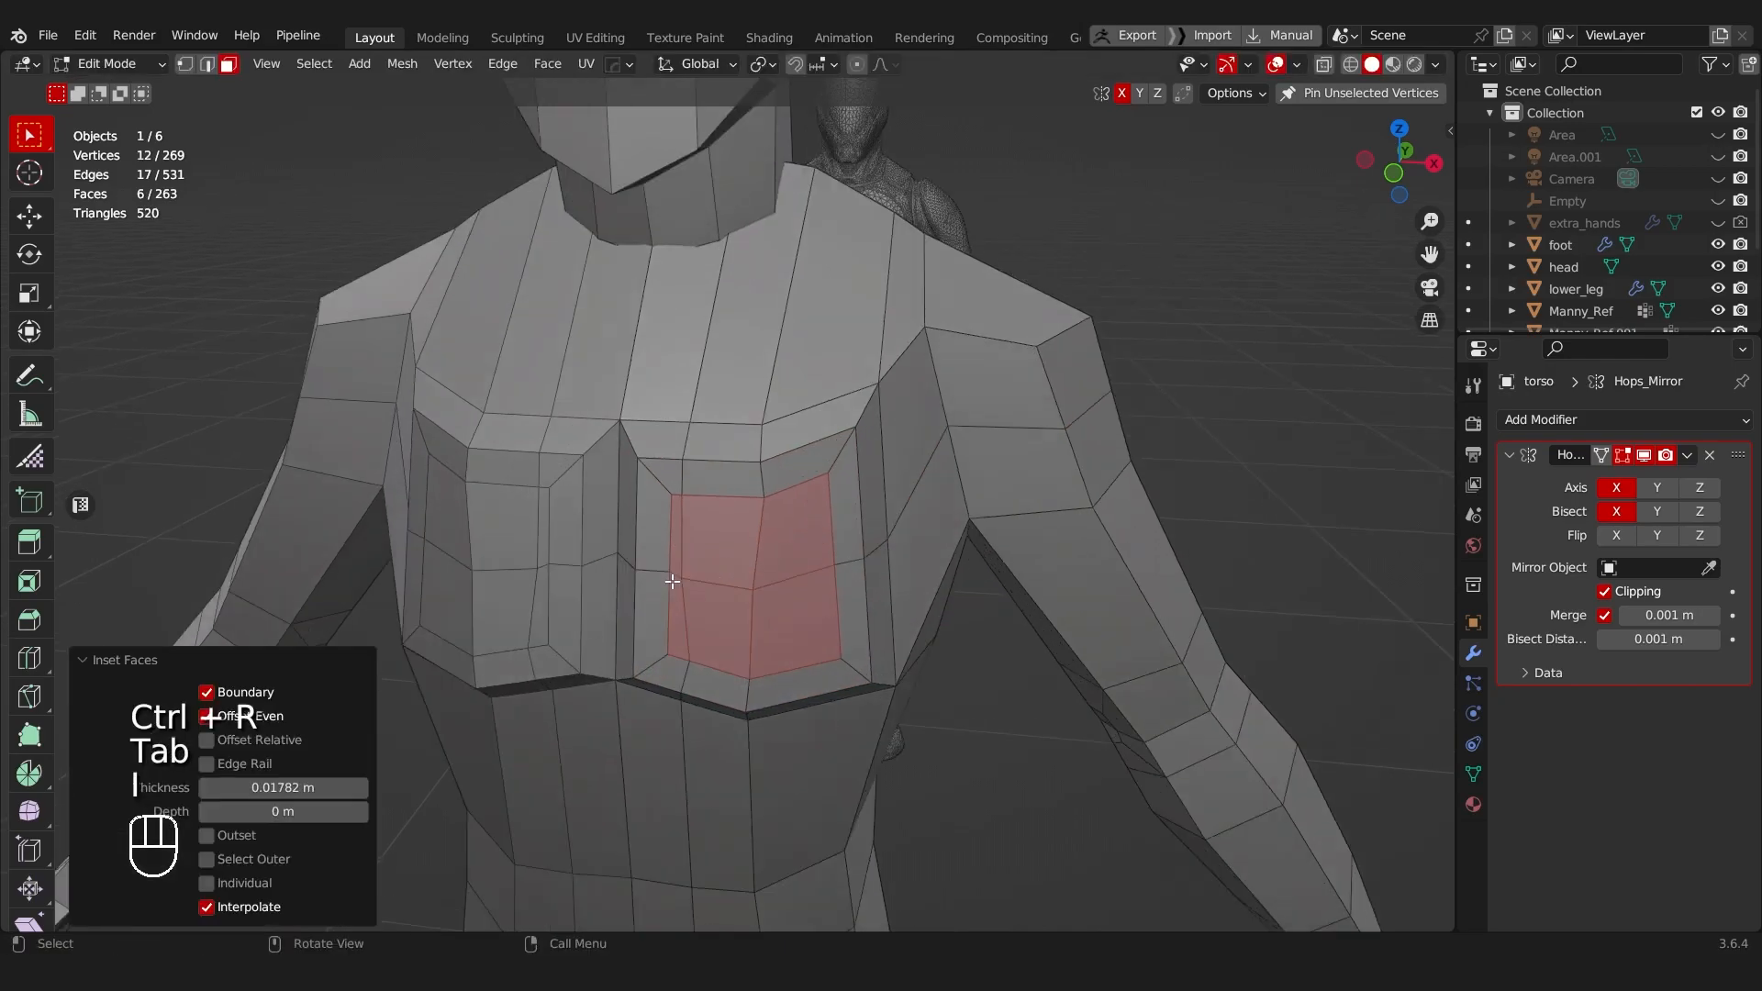
{"action": "key", "text": "x"}
{"action": "left_click", "coordinate": [741, 560]}
Step: Fill the ten-vertex chest opening with a single face and poke it into triangles
{"action": "key", "text": "Tab"}
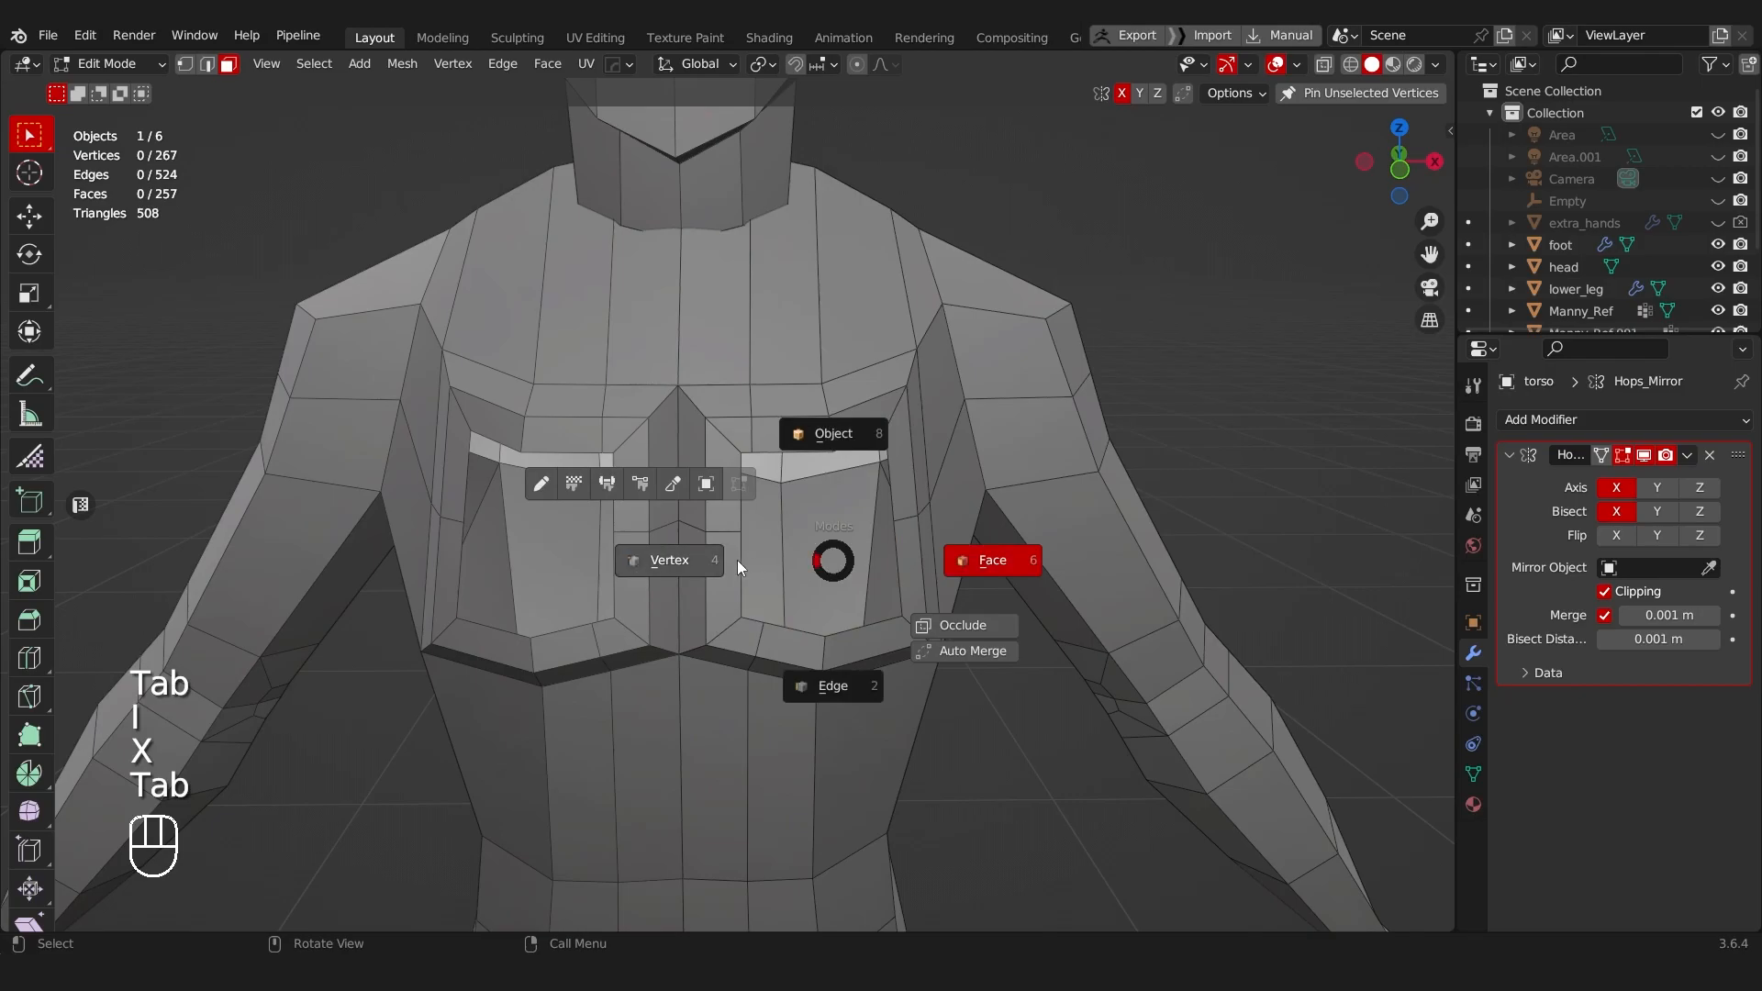
{"action": "key", "text": "ctrl+f"}
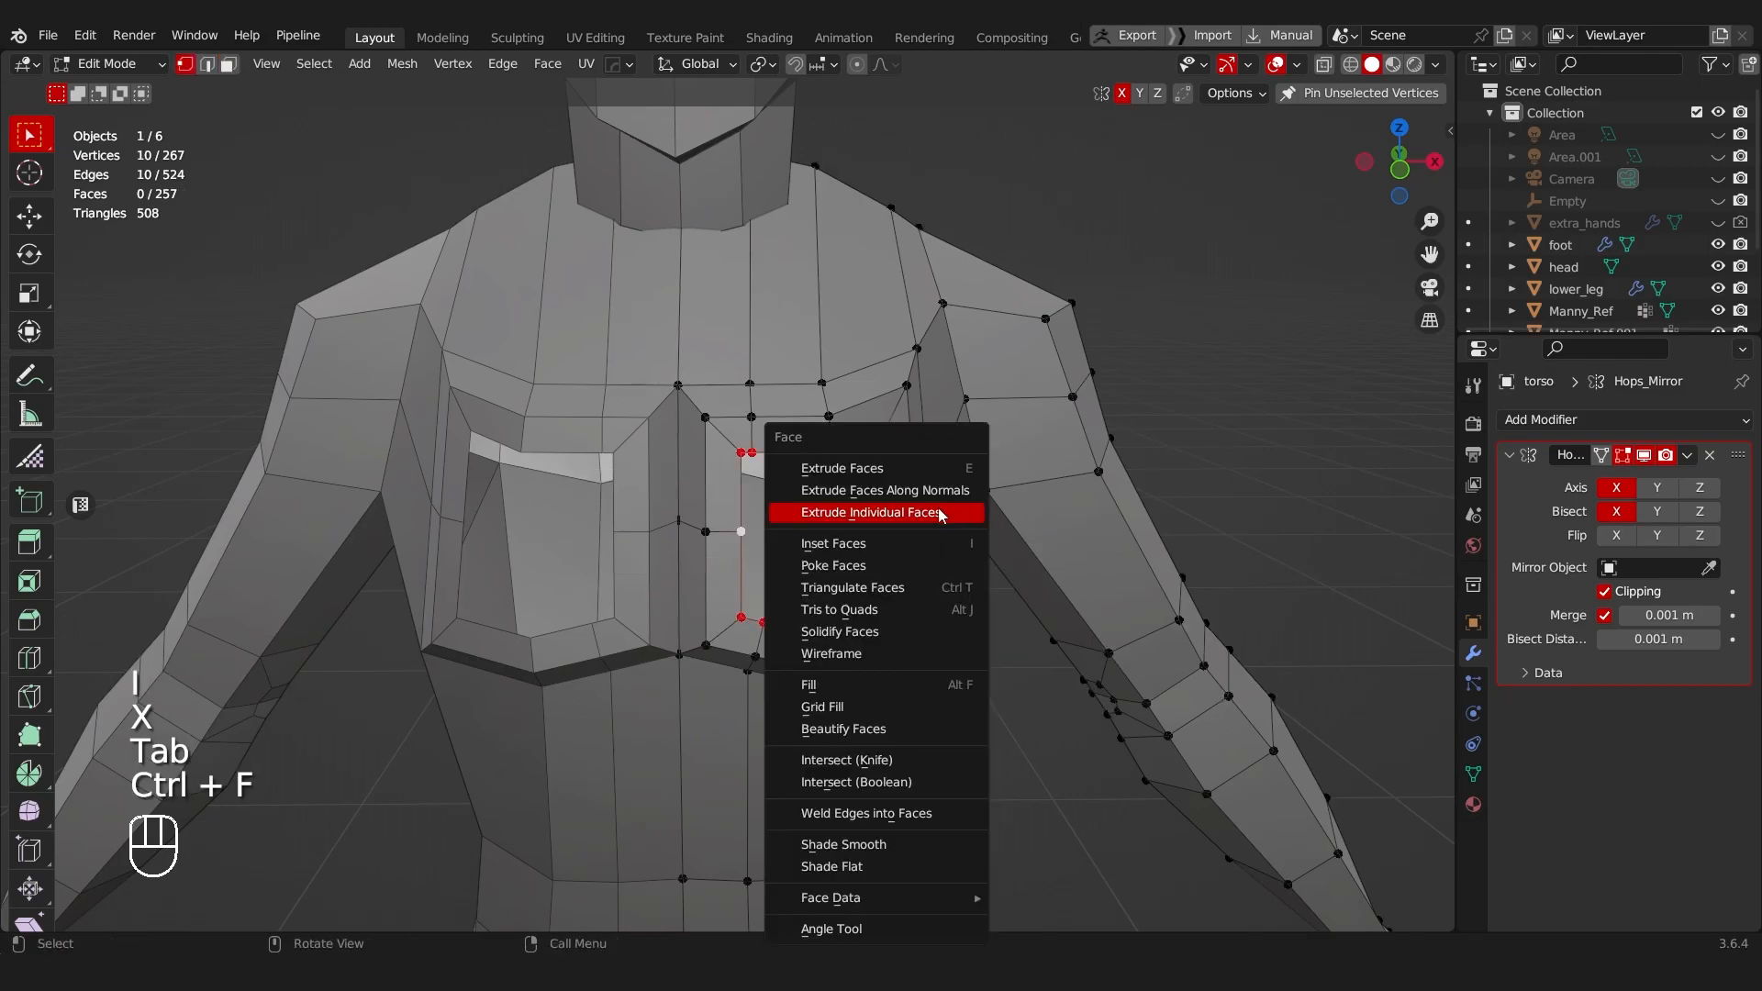
{"action": "key", "text": "f"}
{"action": "key", "text": "ctrl+f"}
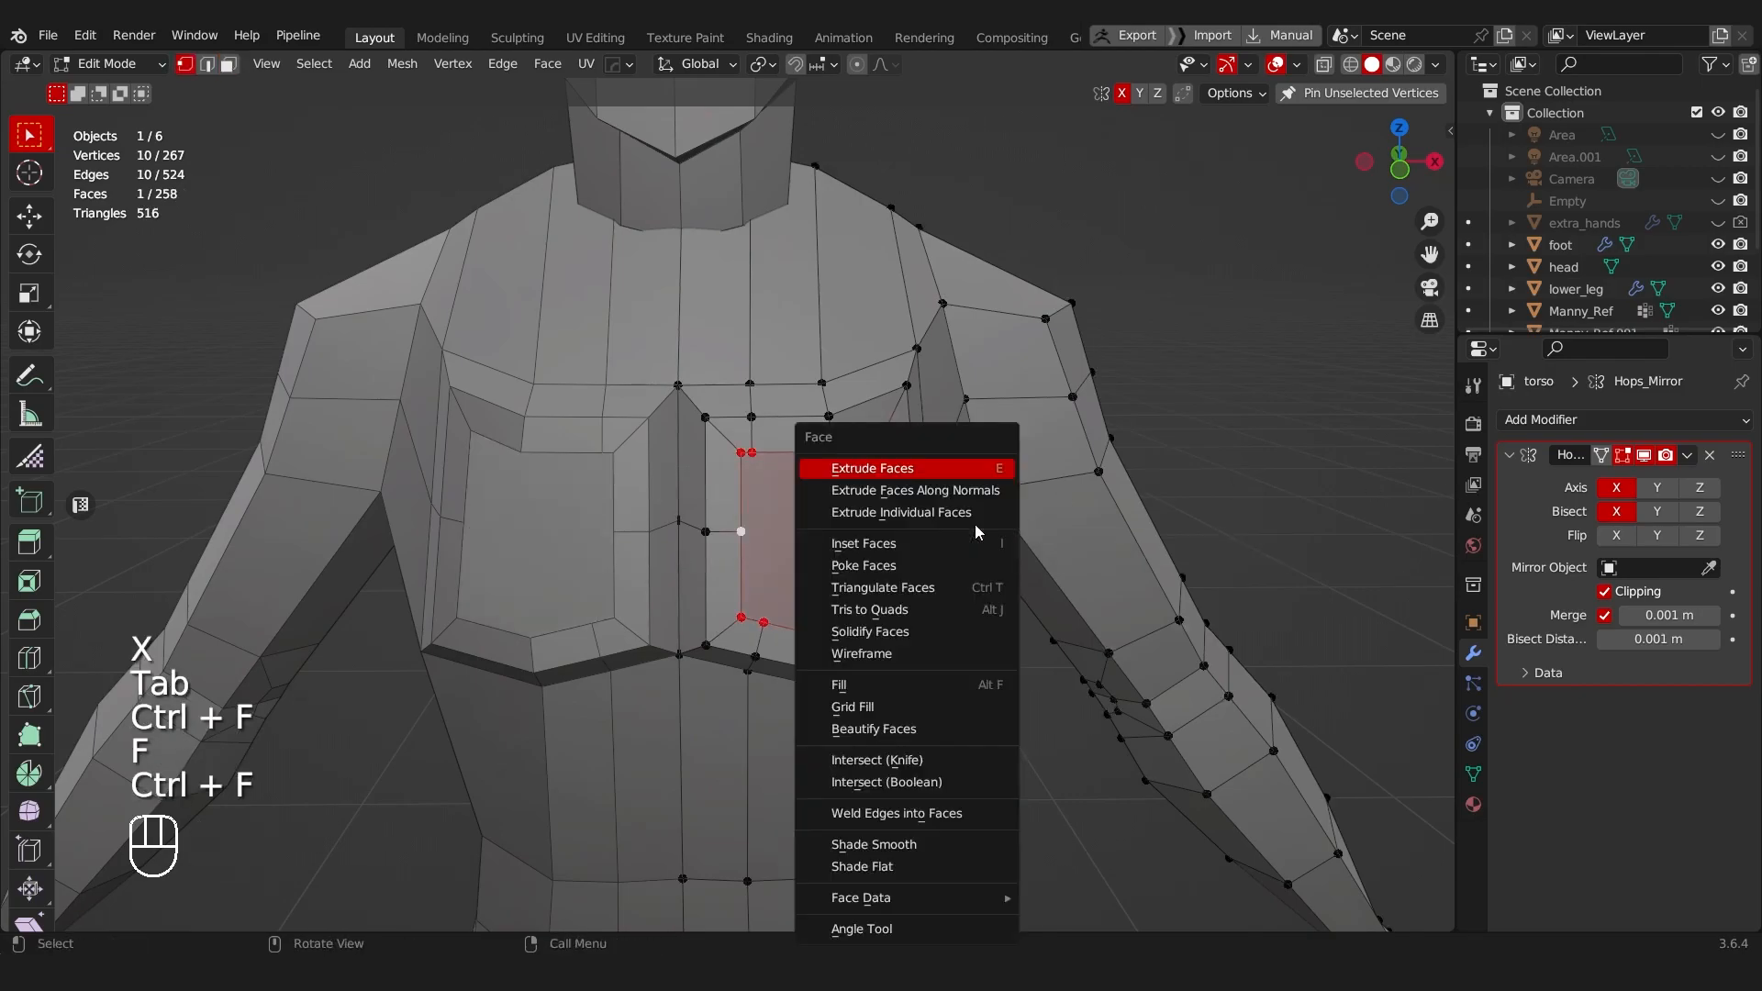
{"action": "key", "text": "p"}
{"action": "left_click", "coordinate": [822, 544]}
Step: Move the centre vertex of the poked chest face -0.053371 m along the Y axis
{"action": "middle_click_drag", "start_coordinate": [830, 598], "coordinate": [573, 650]}
{"action": "key", "text": "g"}
{"action": "key", "text": "y"}
{"action": "left_click", "coordinate": [903, 651]}
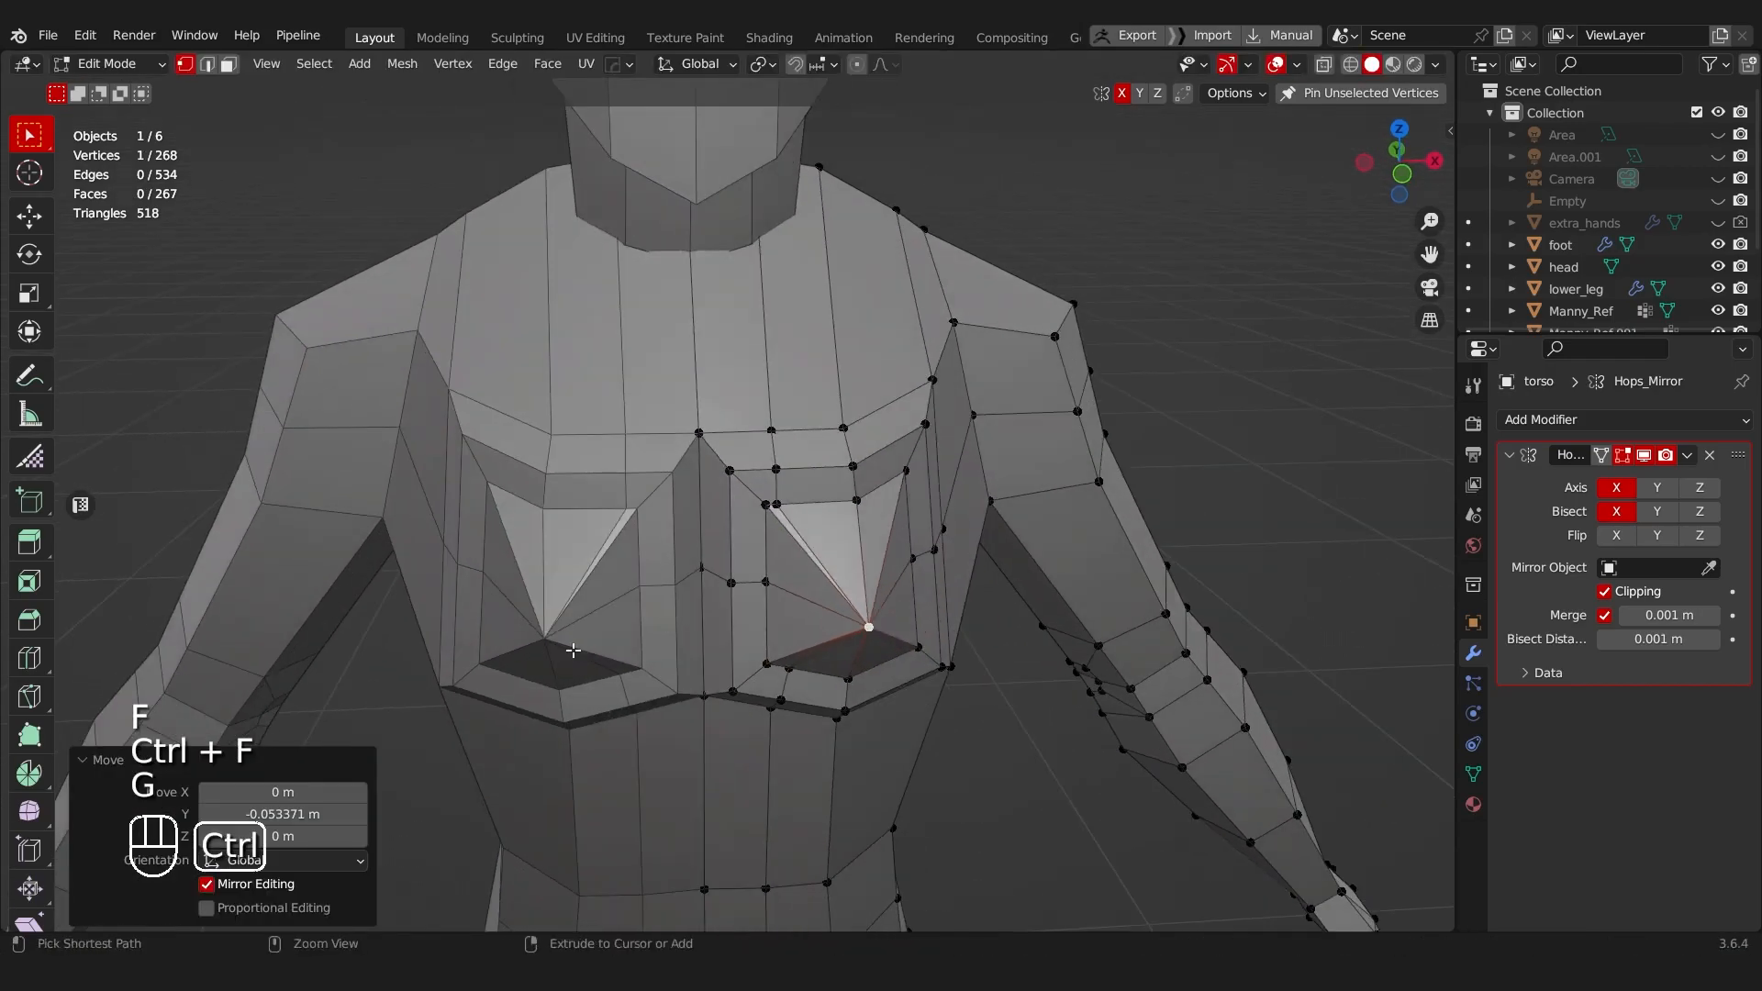
Step: Grow the selection across the breast area and apply Inflate Smoothing, repeating it twice to round the form
{"action": "key", "text": "ctrl+KP_Add"}
{"action": "middle_click_drag", "start_coordinate": [981, 502], "coordinate": [817, 656]}
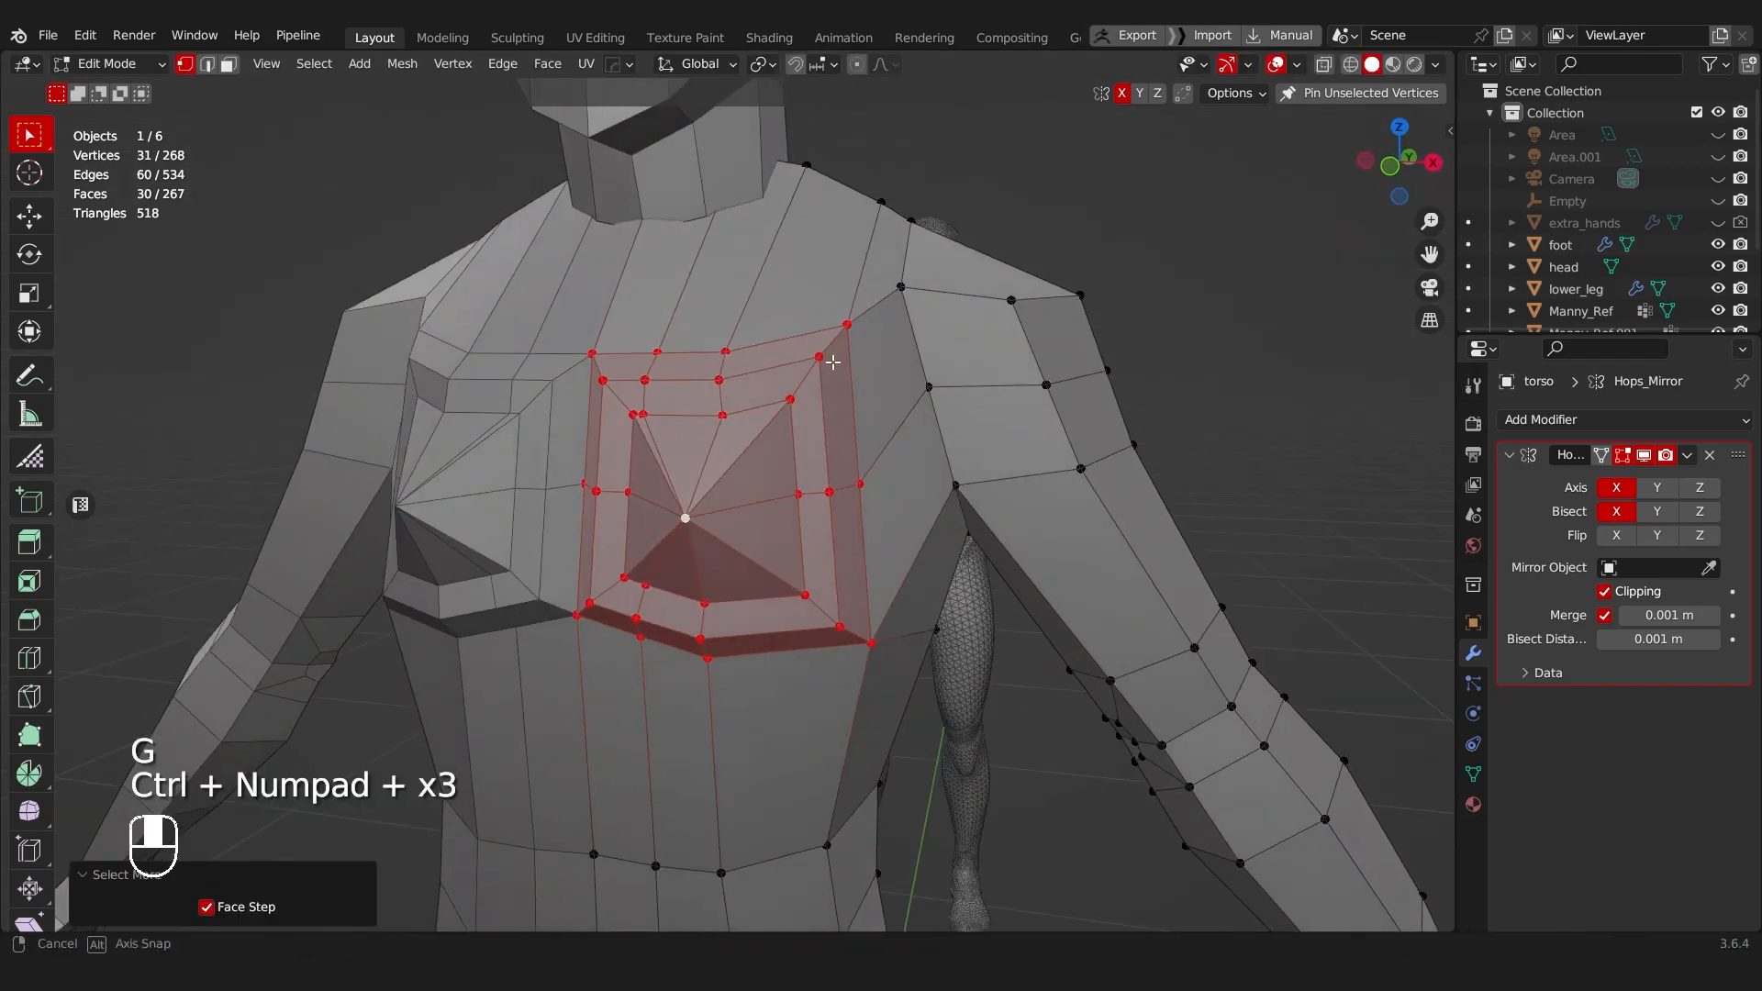
{"action": "right_click", "coordinate": [818, 655]}
{"action": "mouse_move", "coordinate": [801, 880]}
{"action": "left_click", "coordinate": [1015, 830]}
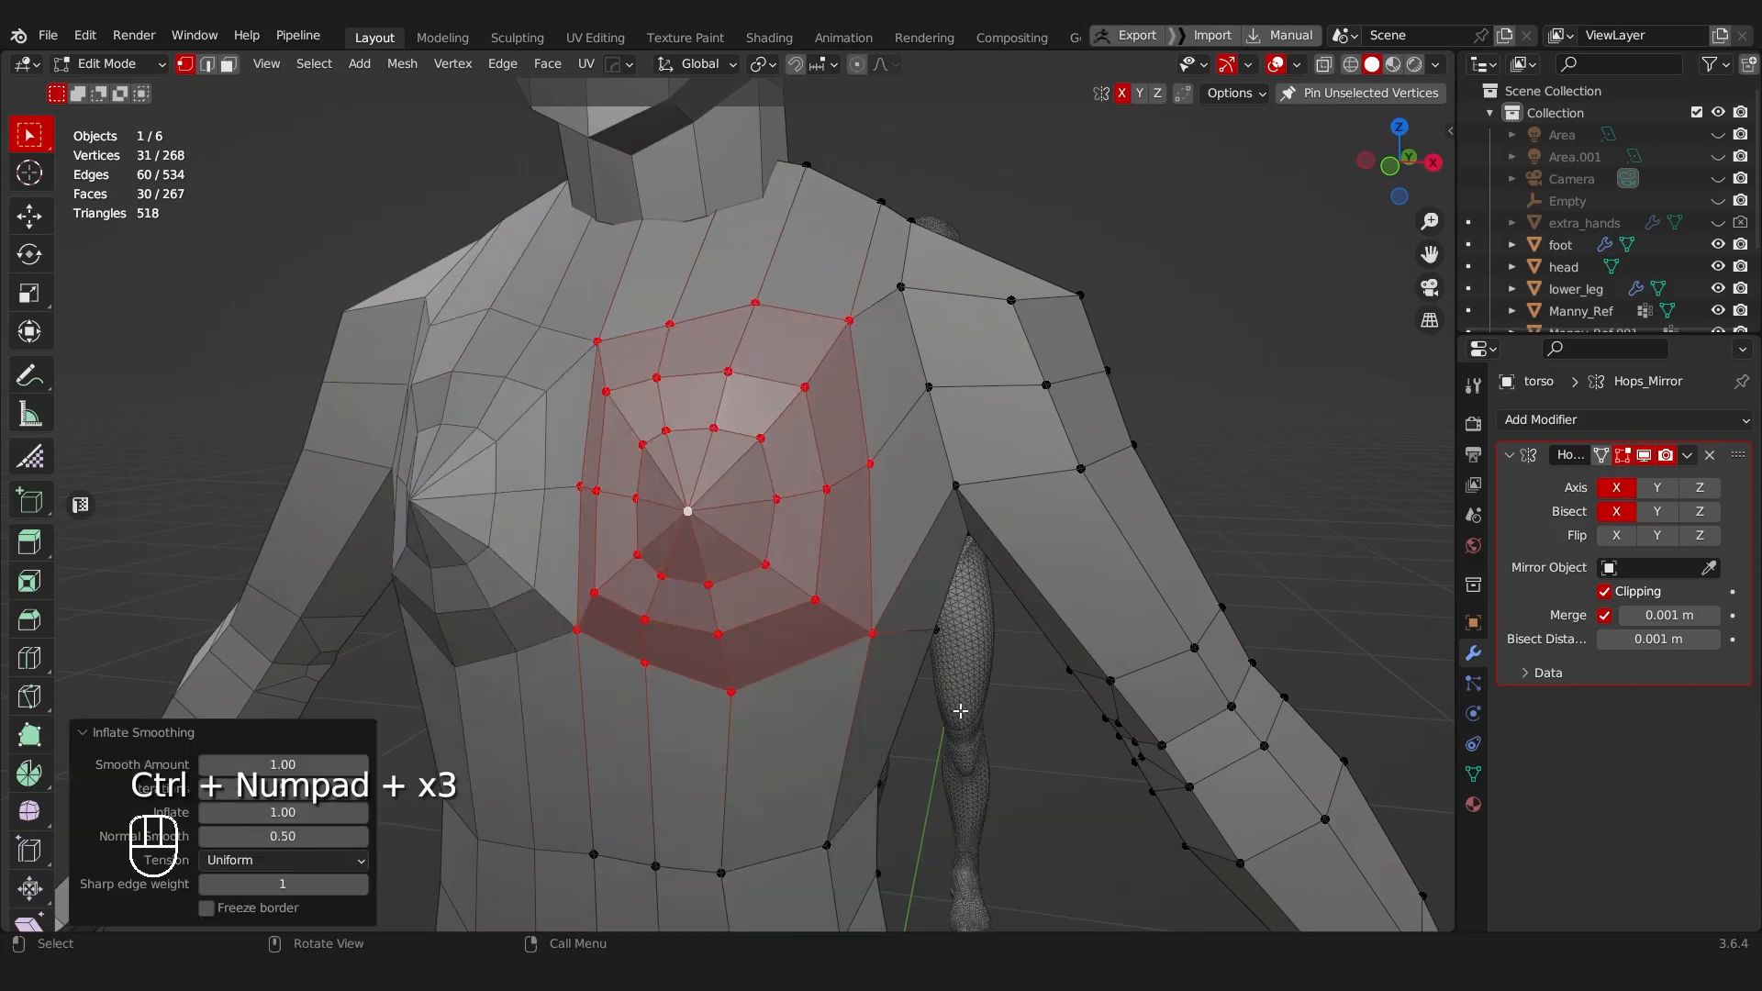
{"action": "key", "text": "shift+r"}
{"action": "key", "text": "shift+r"}
{"action": "middle_click_drag", "start_coordinate": [1015, 830], "coordinate": [888, 596]}
{"action": "scroll", "coordinate": [1015, 589], "scroll_direction": "down", "scroll_amount": 4}
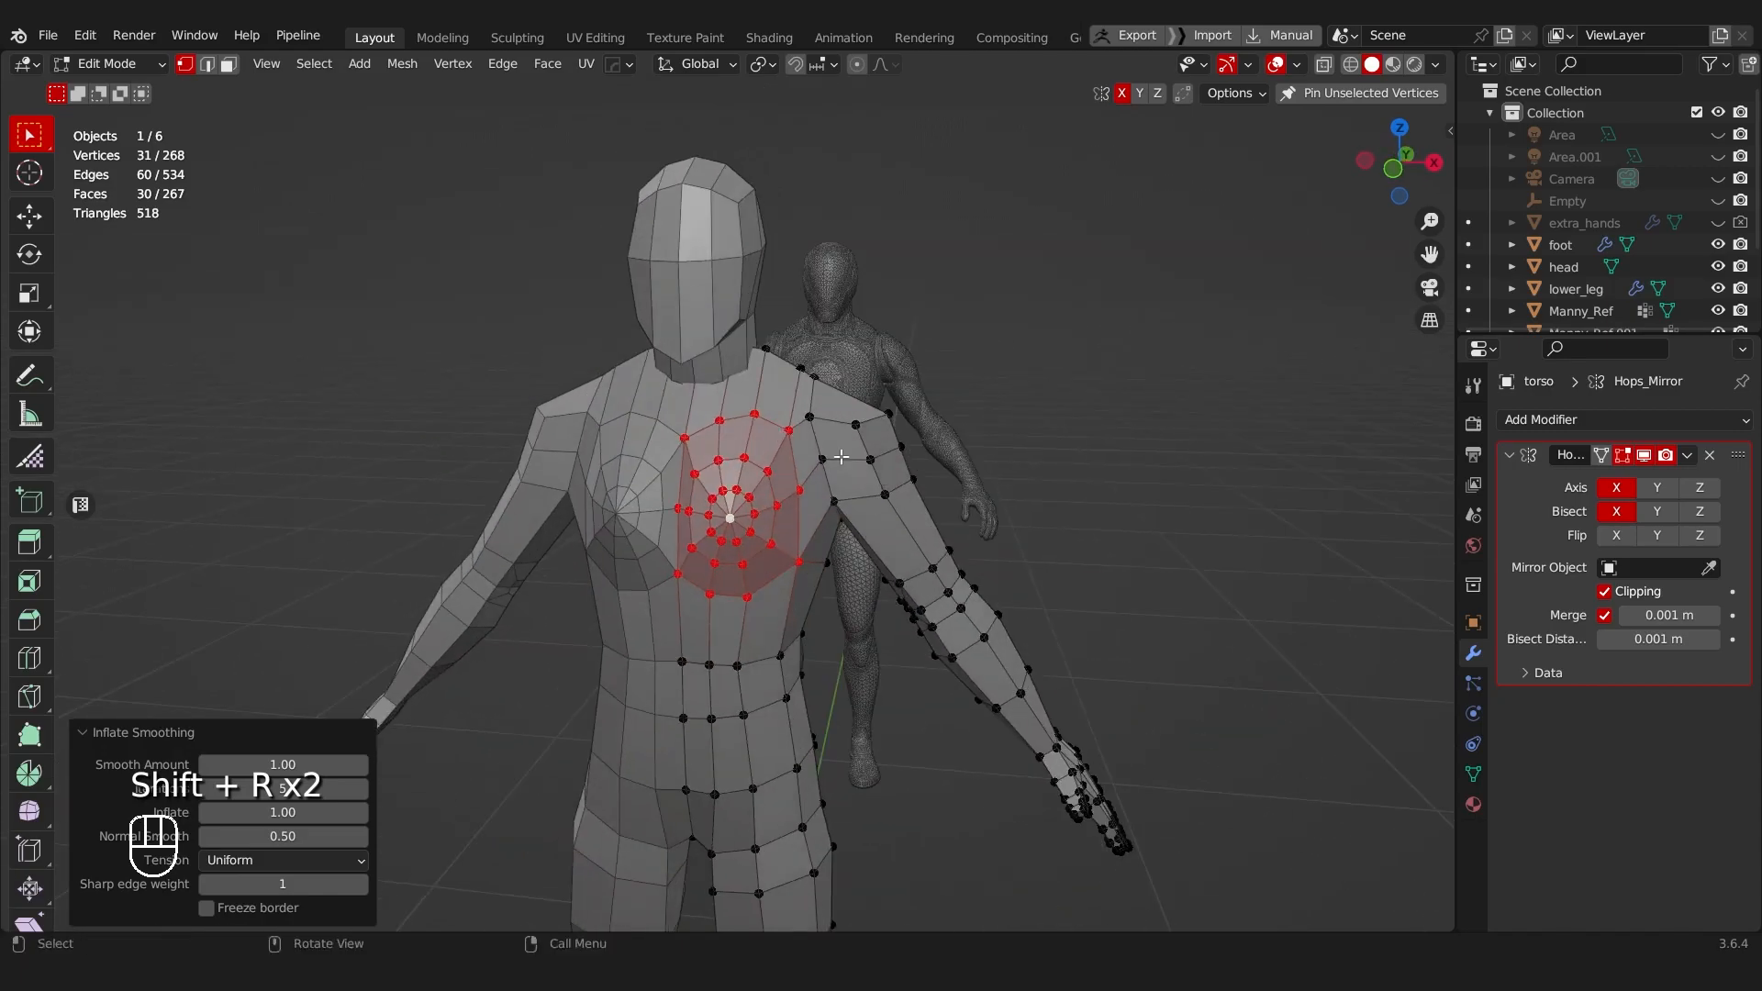
Step: Undo all the chest edits, back to before the first chest inset
{"action": "key", "text": "ctrl+z"}
{"action": "key", "text": "ctrl+z"}
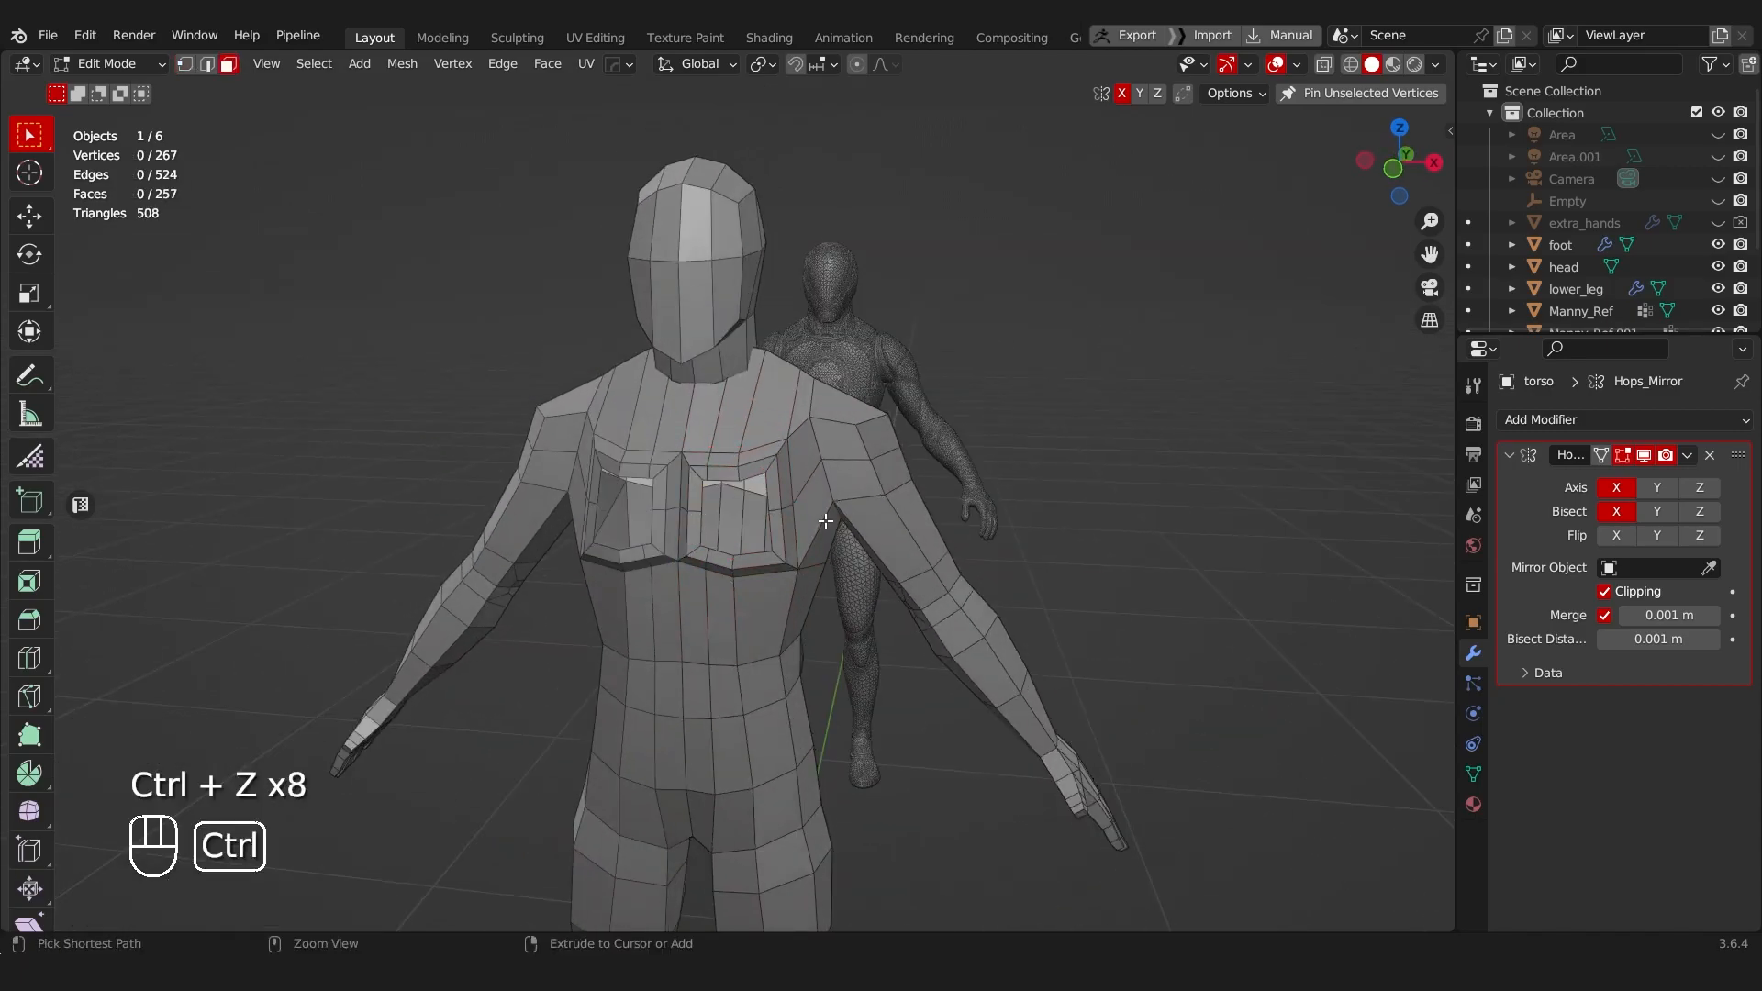
{"action": "key", "text": "ctrl+z"}
{"action": "key", "text": "ctrl+z"}
{"action": "key", "text": "ctrl+z"}
{"action": "key", "text": "ctrl+z"}
{"action": "scroll", "coordinate": [826, 516], "scroll_direction": "down", "scroll_amount": 4}
{"action": "middle_click_drag", "start_coordinate": [826, 516], "coordinate": [676, 496]}
{"action": "scroll", "coordinate": [676, 497], "scroll_direction": "up", "scroll_amount": 3}
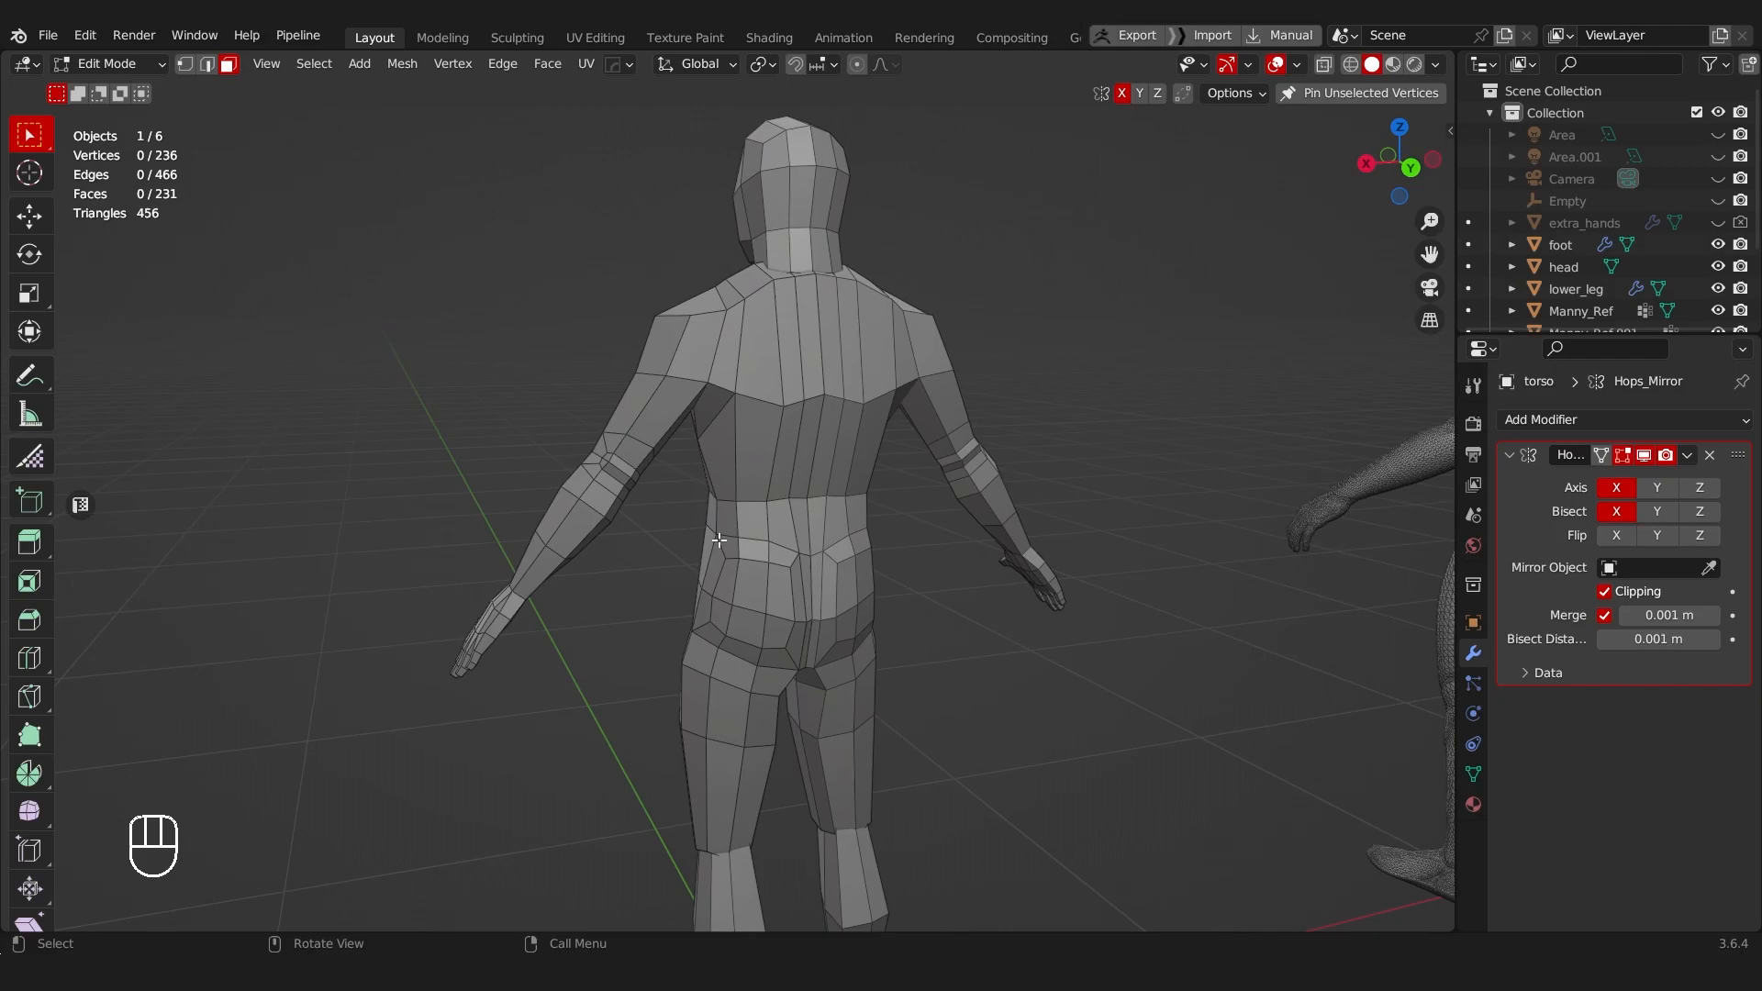
Step: Select the two inner groin vertices between the thigh and crotch and move them up along the Z axis
{"action": "scroll", "coordinate": [717, 559], "scroll_direction": "down", "scroll_amount": 4}
{"action": "middle_click_drag", "start_coordinate": [816, 561], "coordinate": [1202, 537]}
{"action": "scroll", "coordinate": [767, 543], "scroll_direction": "up", "scroll_amount": 4}
{"action": "middle_click_drag", "start_coordinate": [755, 535], "coordinate": [908, 528], "text": "shift"}
{"action": "middle_click_drag", "start_coordinate": [840, 514], "coordinate": [720, 490]}
{"action": "scroll", "coordinate": [919, 546], "scroll_direction": "down", "scroll_amount": 2}
{"action": "scroll", "coordinate": [755, 524], "scroll_direction": "up", "scroll_amount": 4}
{"action": "key", "text": "ctrl+Tab"}
{"action": "left_click_drag", "start_coordinate": [700, 511], "coordinate": [758, 590]}
{"action": "key", "text": "g"}
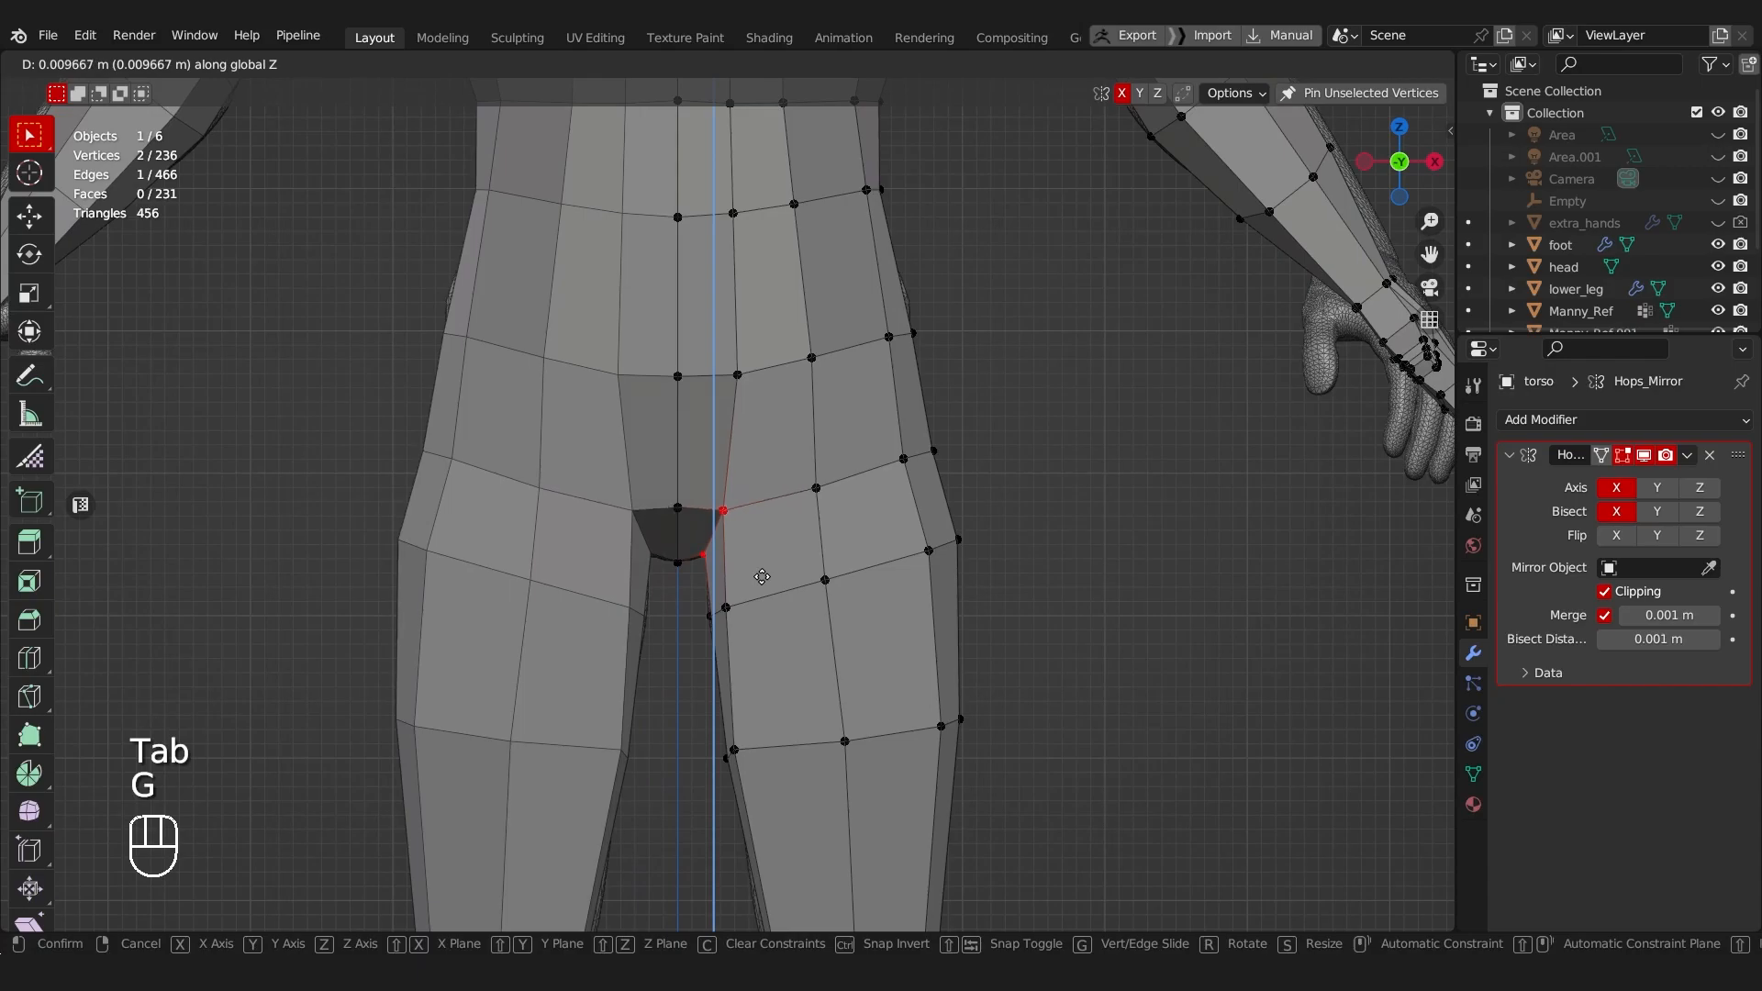
{"action": "left_click", "coordinate": [765, 576]}
Step: Move the front inner groin vertex 0.003158 m up along the Z axis
{"action": "left_click", "coordinate": [723, 511]}
{"action": "key", "text": "g"}
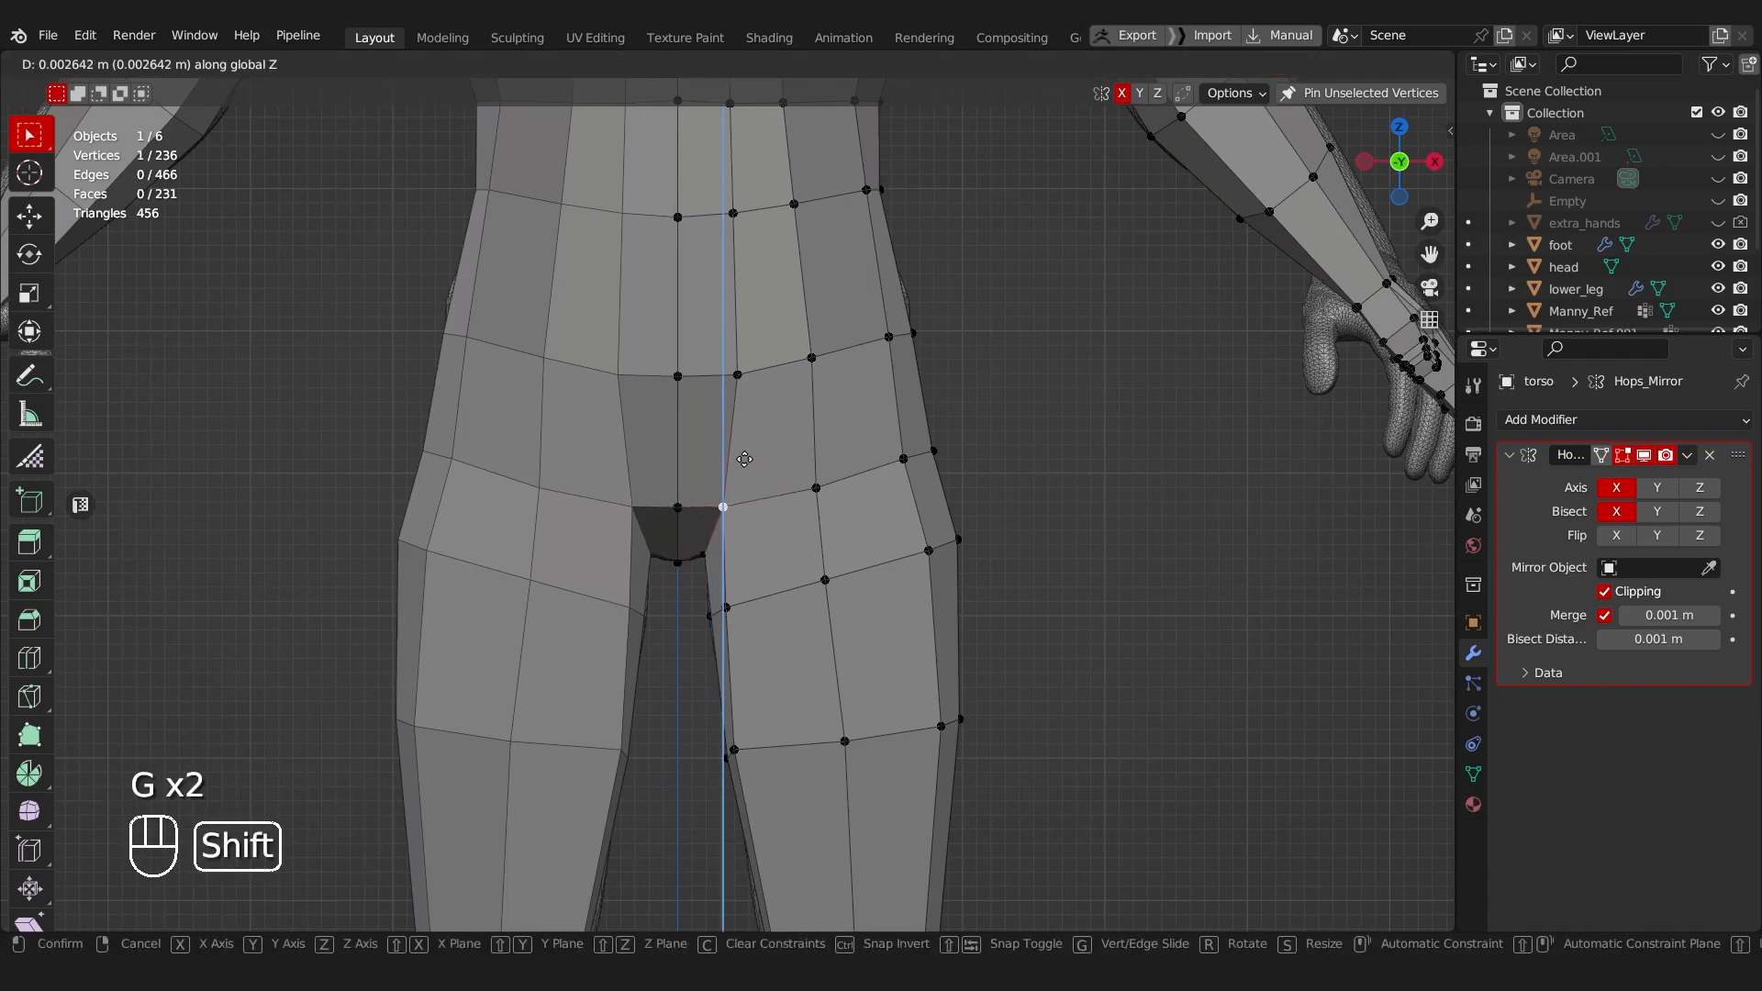
{"action": "left_click", "coordinate": [704, 459]}
Step: Reposition the rear crotch vertex under the buttock, and move the inner-thigh vertex below it -0.017196 m along X
{"action": "middle_click_drag", "start_coordinate": [795, 349], "coordinate": [853, 499]}
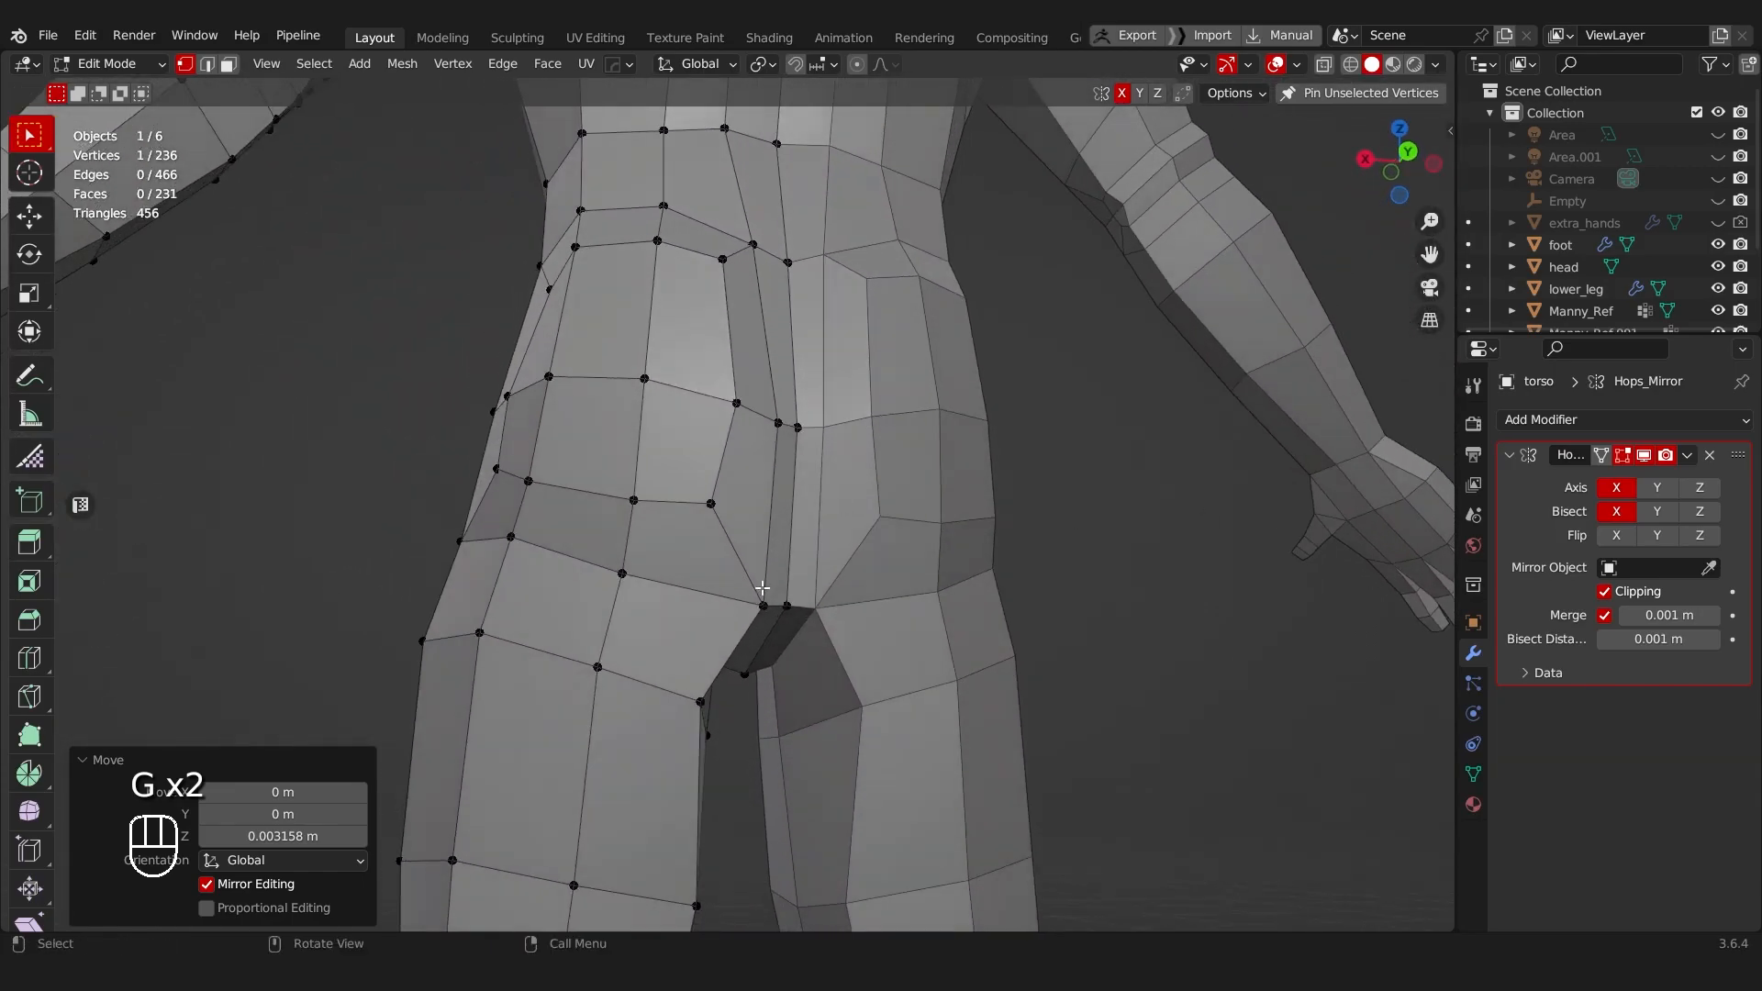
{"action": "mouse_move", "coordinate": [762, 588]}
{"action": "middle_mouse_down", "text": "alt"}
{"action": "mouse_move", "coordinate": [734, 601]}
{"action": "mouse_move", "coordinate": [795, 594]}
{"action": "mouse_move", "coordinate": [774, 590]}
{"action": "middle_mouse_up", "text": "alt"}
{"action": "key", "text": "g"}
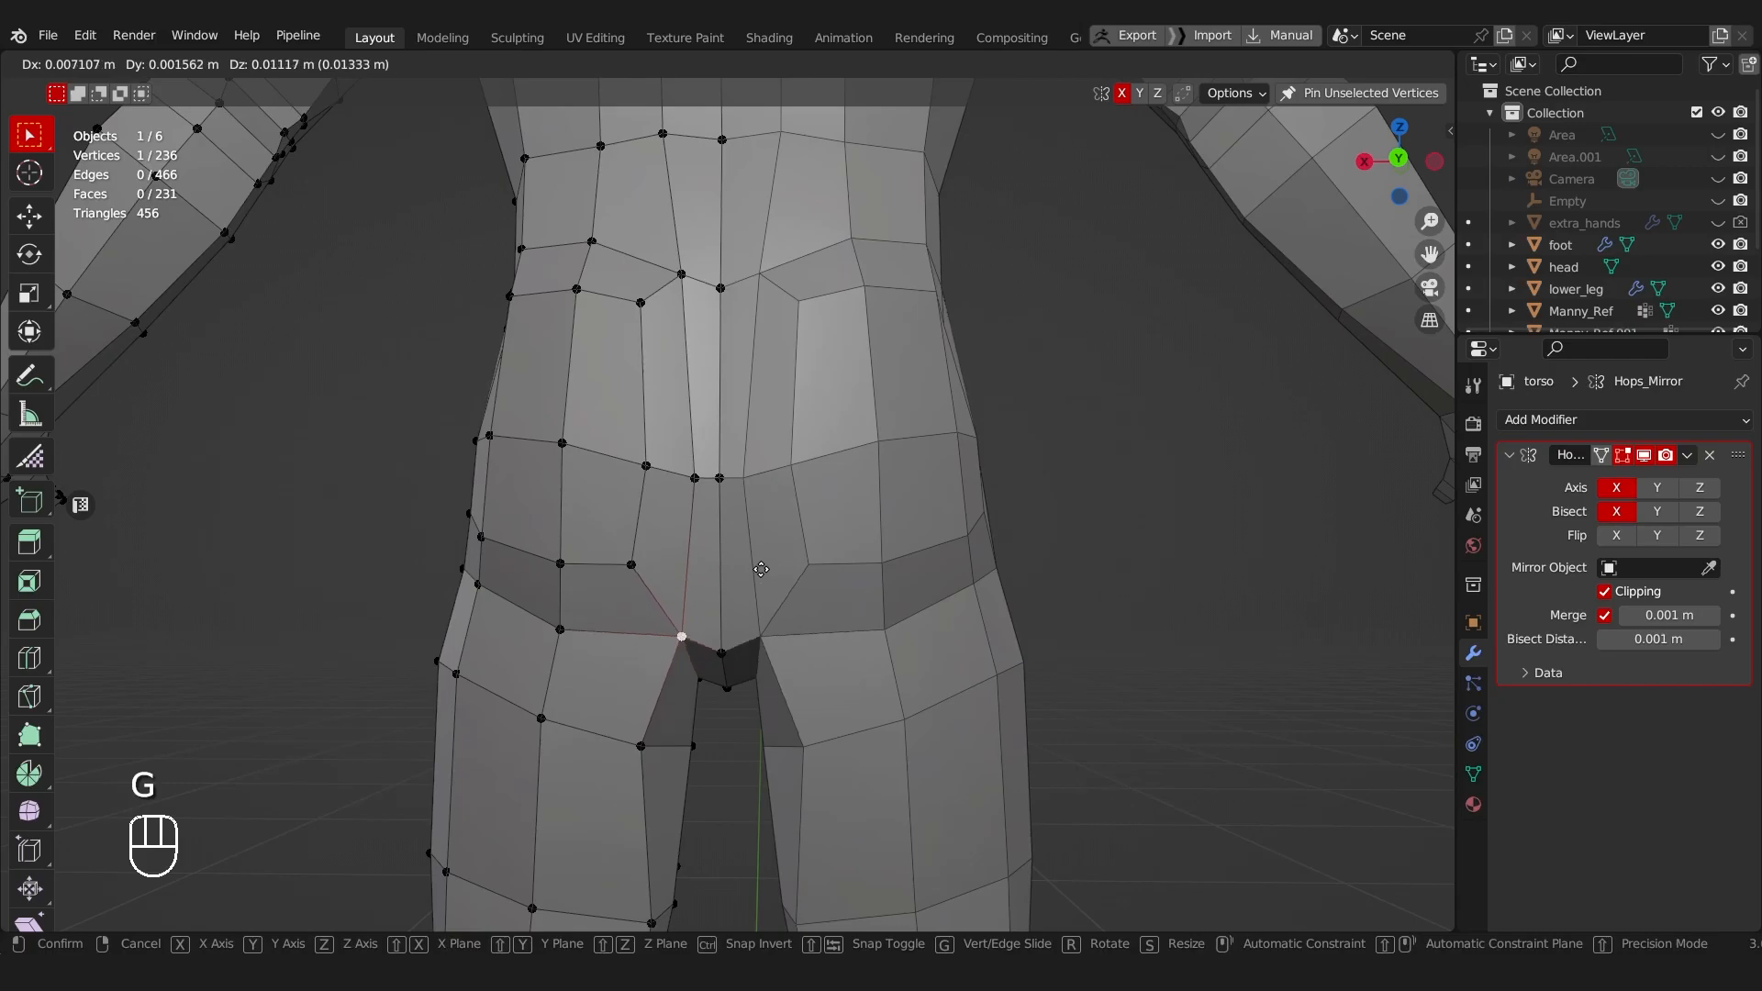
{"action": "left_click", "coordinate": [761, 569]}
{"action": "key", "text": "g"}
{"action": "key", "text": "x"}
{"action": "left_click", "coordinate": [706, 707]}
{"action": "scroll", "coordinate": [712, 699], "scroll_direction": "down", "scroll_amount": 3}
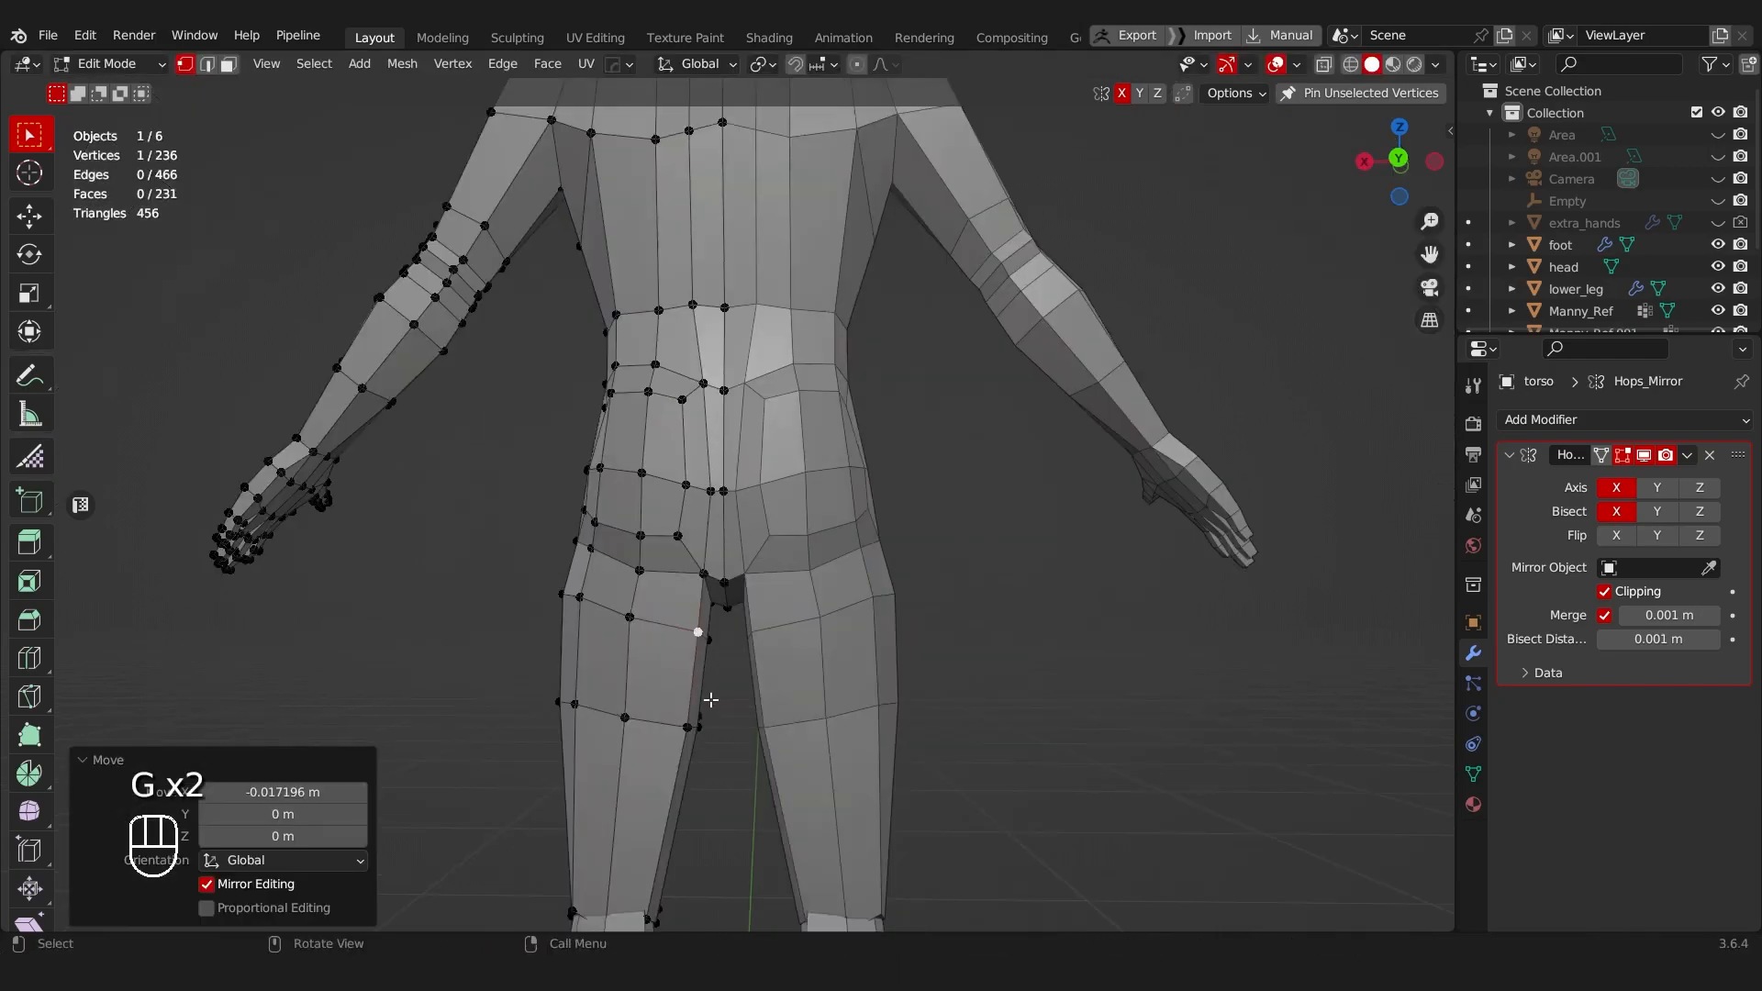
Step: Return to Object Mode and join the lower leg object with the torso object
{"action": "middle_click_drag", "start_coordinate": [711, 700], "coordinate": [834, 575]}
{"action": "scroll", "coordinate": [834, 588], "scroll_direction": "up", "scroll_amount": 4}
{"action": "middle_click_drag", "start_coordinate": [826, 685], "coordinate": [812, 532], "text": "shift"}
{"action": "scroll", "coordinate": [748, 610], "scroll_direction": "up", "scroll_amount": 3}
{"action": "middle_click_drag", "start_coordinate": [744, 625], "coordinate": [815, 630]}
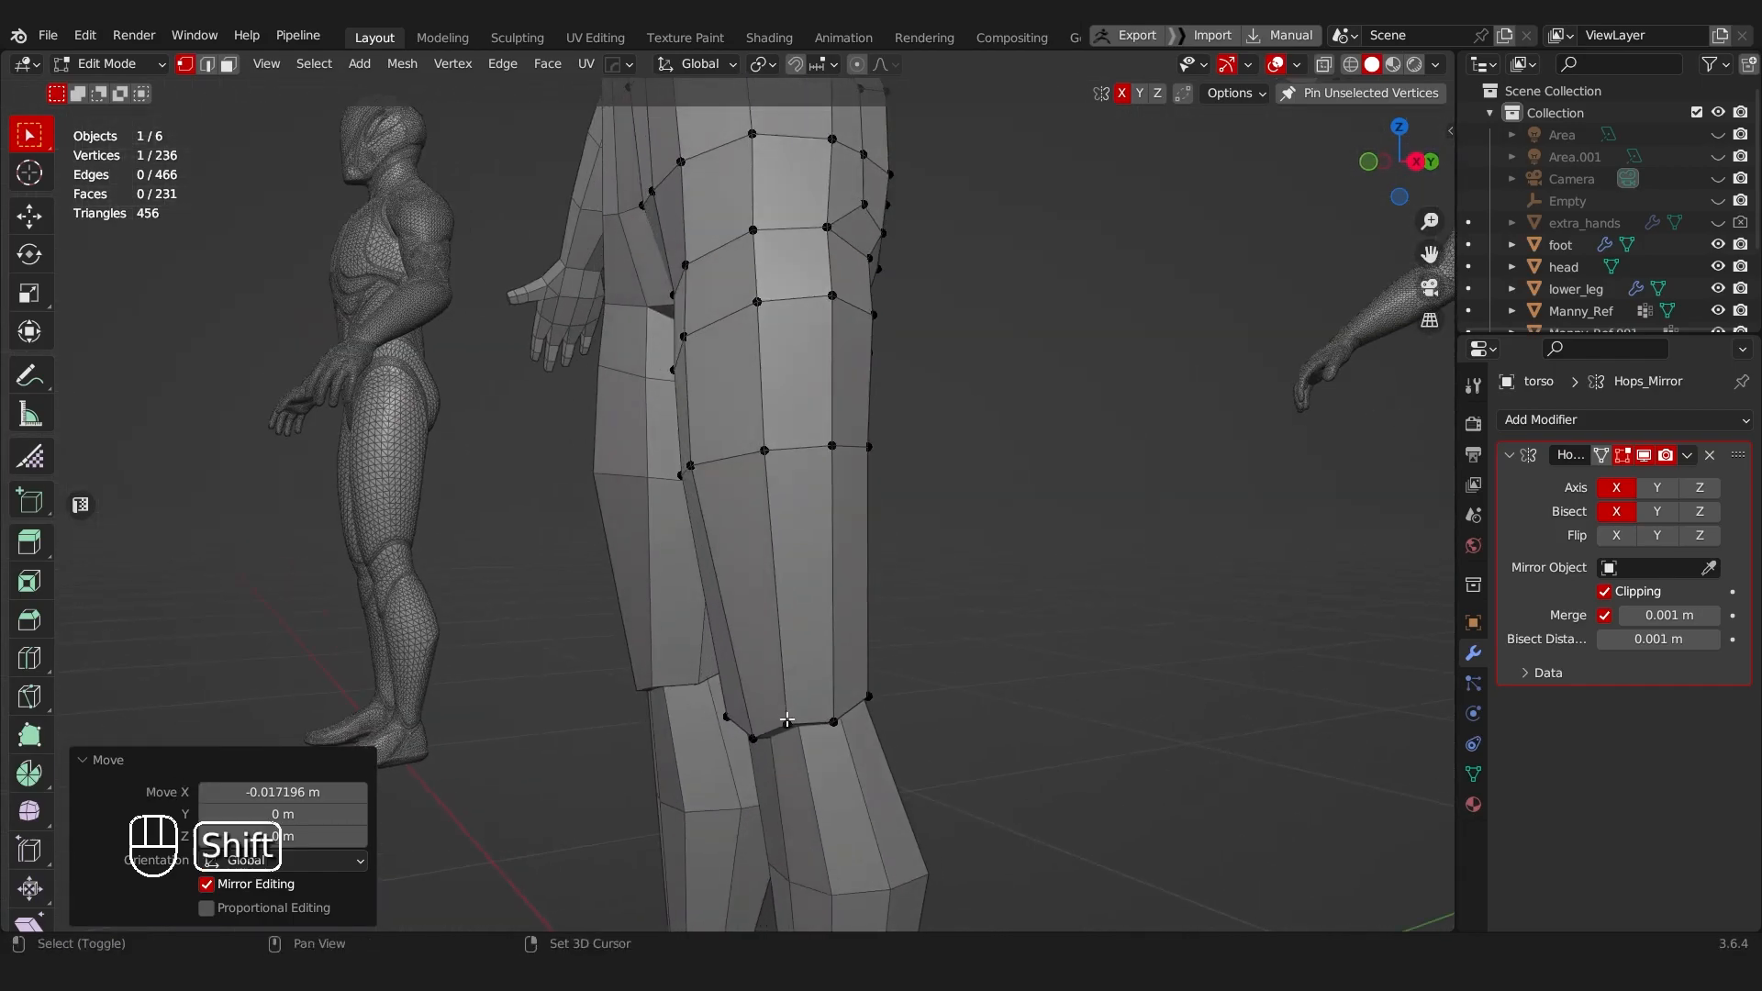
{"action": "middle_click_drag", "start_coordinate": [787, 721], "coordinate": [896, 574]}
{"action": "key", "text": "Tab"}
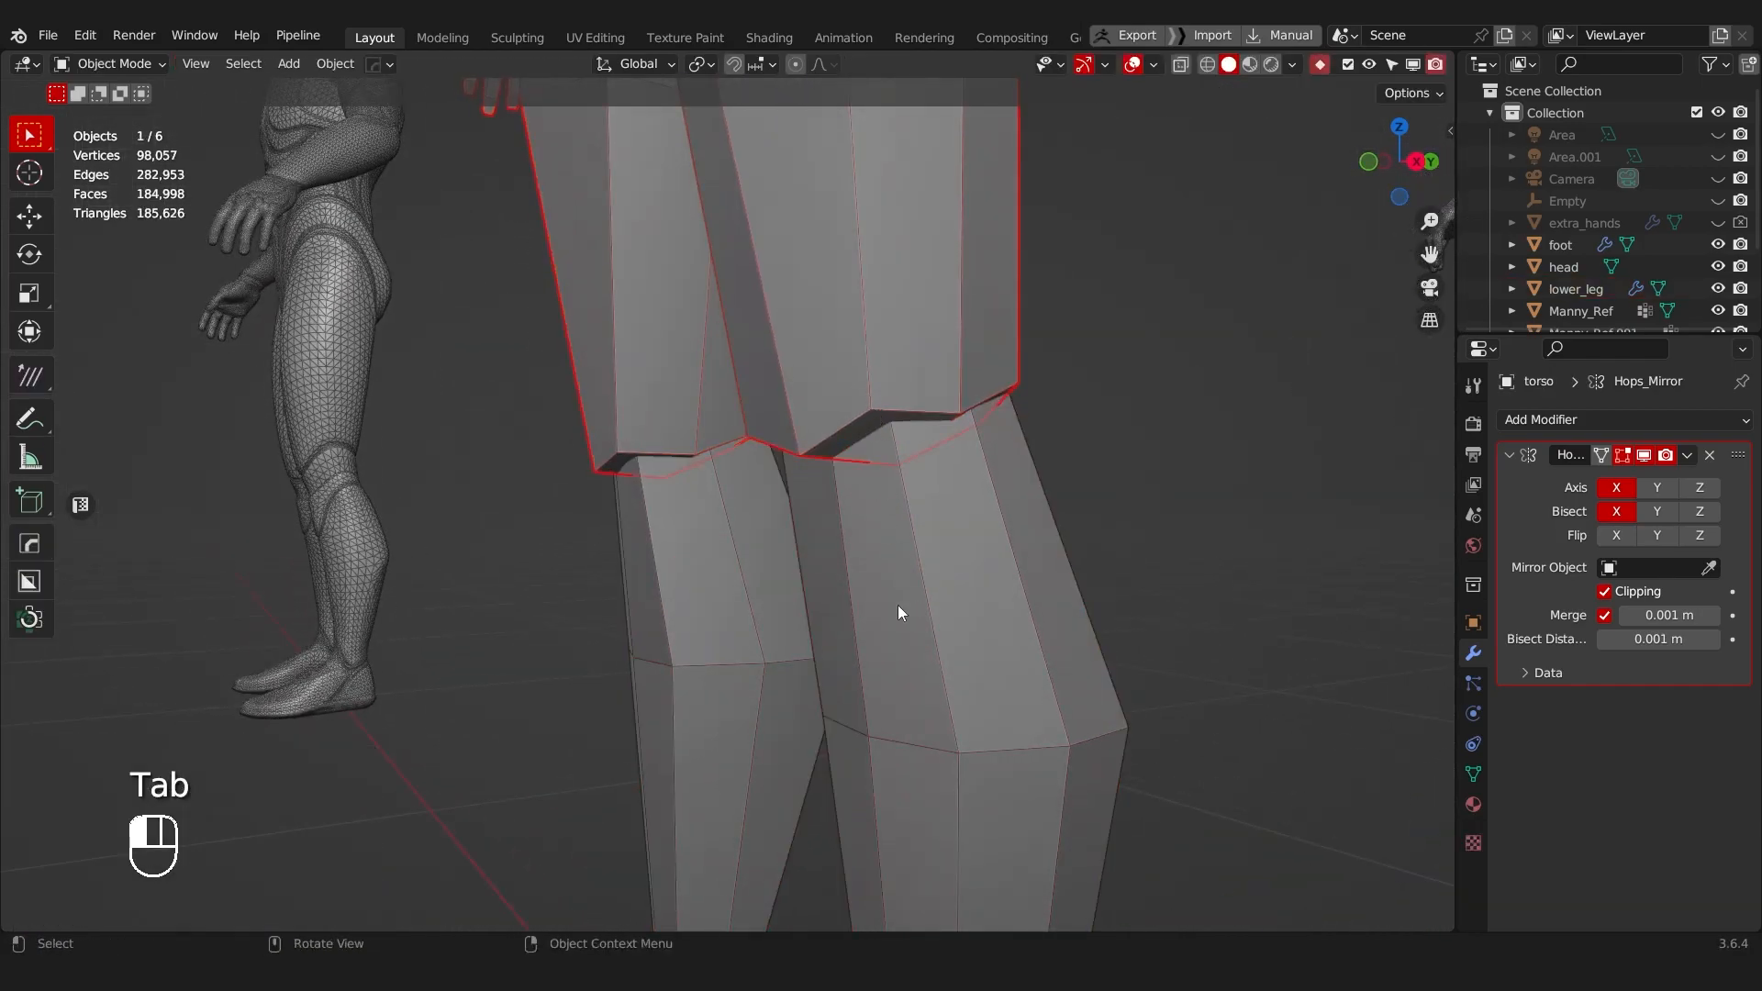
{"action": "left_click", "coordinate": [897, 613], "text": "shift"}
{"action": "key", "text": "ctrl+j"}
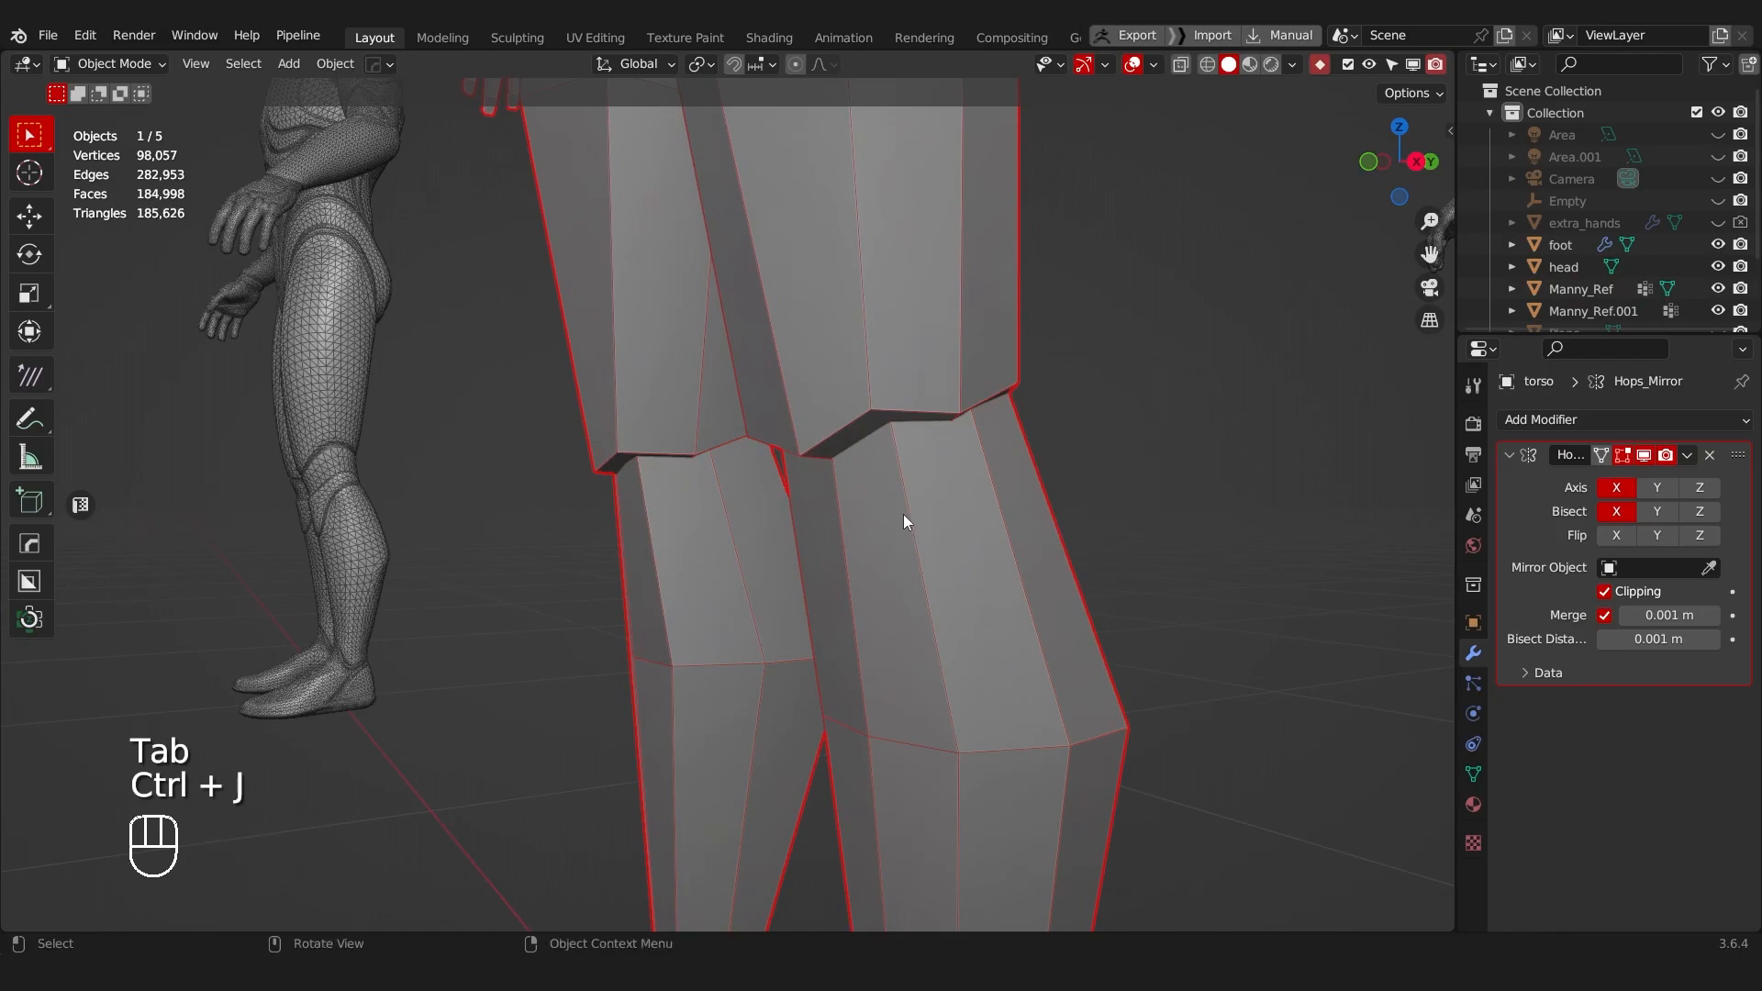
Step: Enter Edit Mode on the joined mesh, turn on X-ray and delete the selected faces inside the knee joint
{"action": "middle_click_drag", "start_coordinate": [904, 523], "coordinate": [769, 468]}
{"action": "key", "text": "Tab"}
{"action": "left_click_drag", "start_coordinate": [571, 517], "coordinate": [613, 524]}
{"action": "middle_click_drag", "start_coordinate": [613, 524], "coordinate": [873, 609]}
{"action": "key", "text": "alt+z"}
{"action": "left_click", "coordinate": [836, 489], "text": "shift"}
{"action": "left_click", "coordinate": [978, 518], "text": "shift"}
{"action": "key", "text": "x"}
{"action": "key", "text": "f"}
{"action": "key", "text": "Tab"}
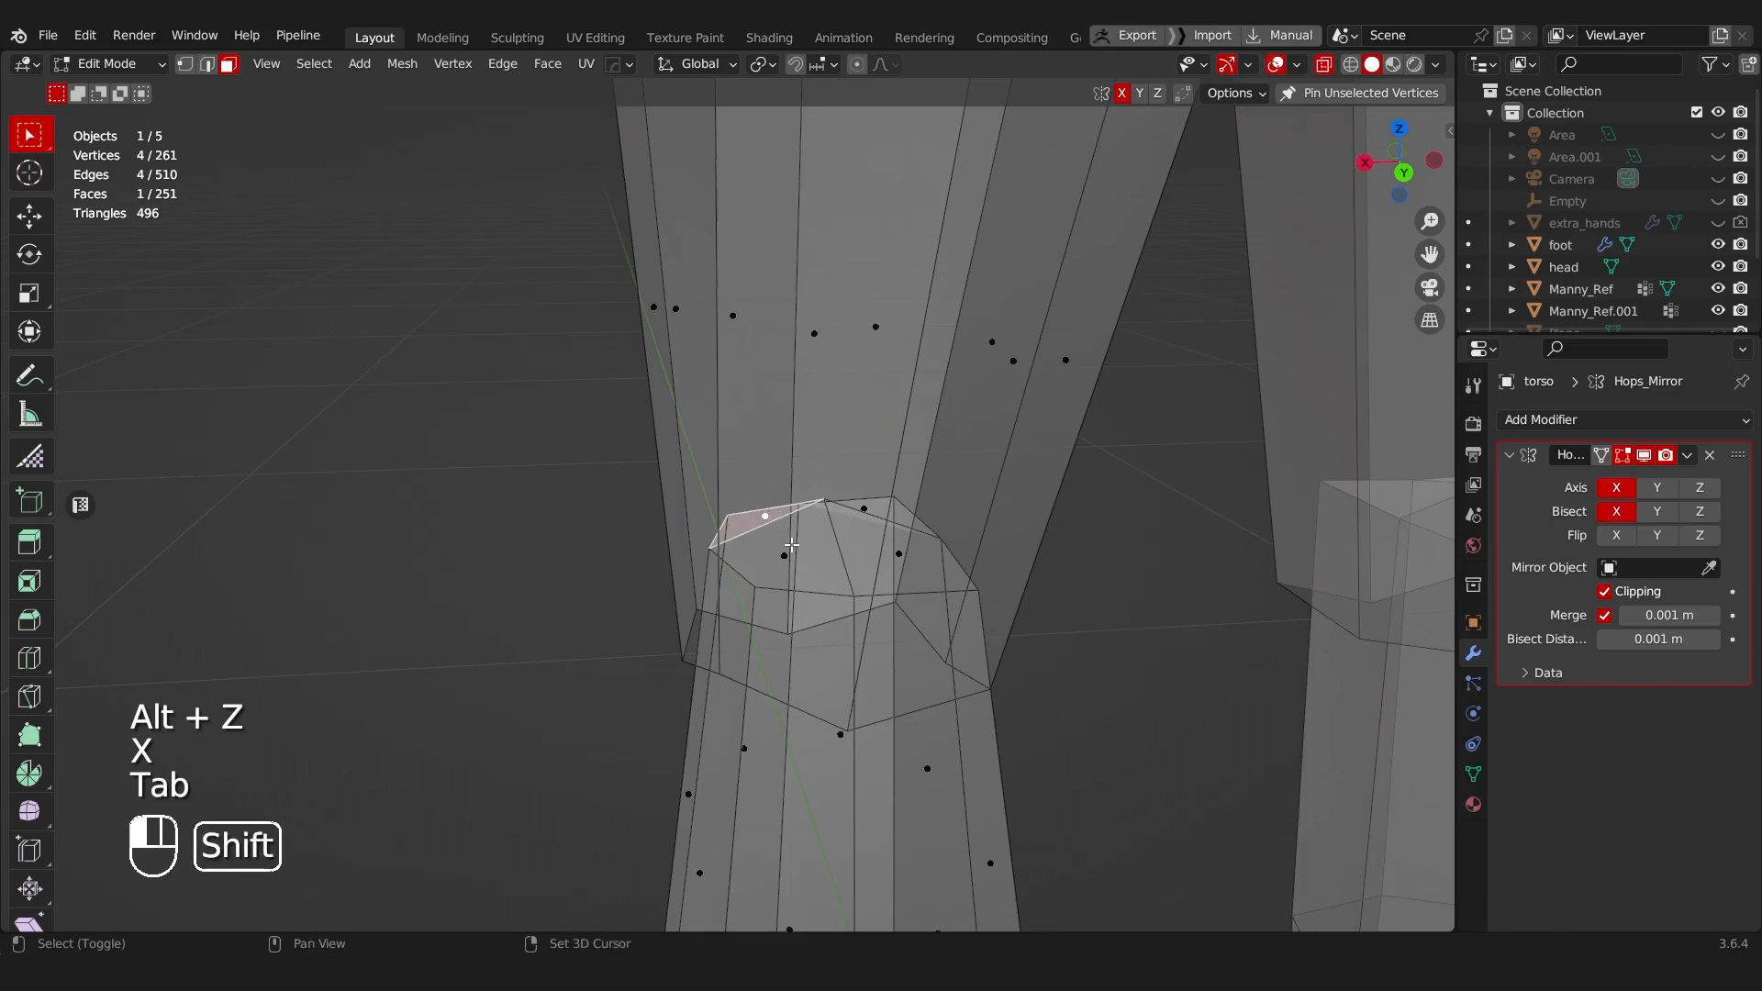
Step: Delete the four remaining faces capping the top of the lower leg
{"action": "left_click", "coordinate": [791, 544], "text": "shift"}
{"action": "left_click", "coordinate": [896, 551], "text": "shift"}
{"action": "left_click", "coordinate": [881, 521], "text": "shift"}
{"action": "key", "text": "x"}
{"action": "key", "text": "f"}
Step: Select the top edge loop of the lower leg and slide it down the shin by a factor of 0.320
{"action": "key", "text": "Tab"}
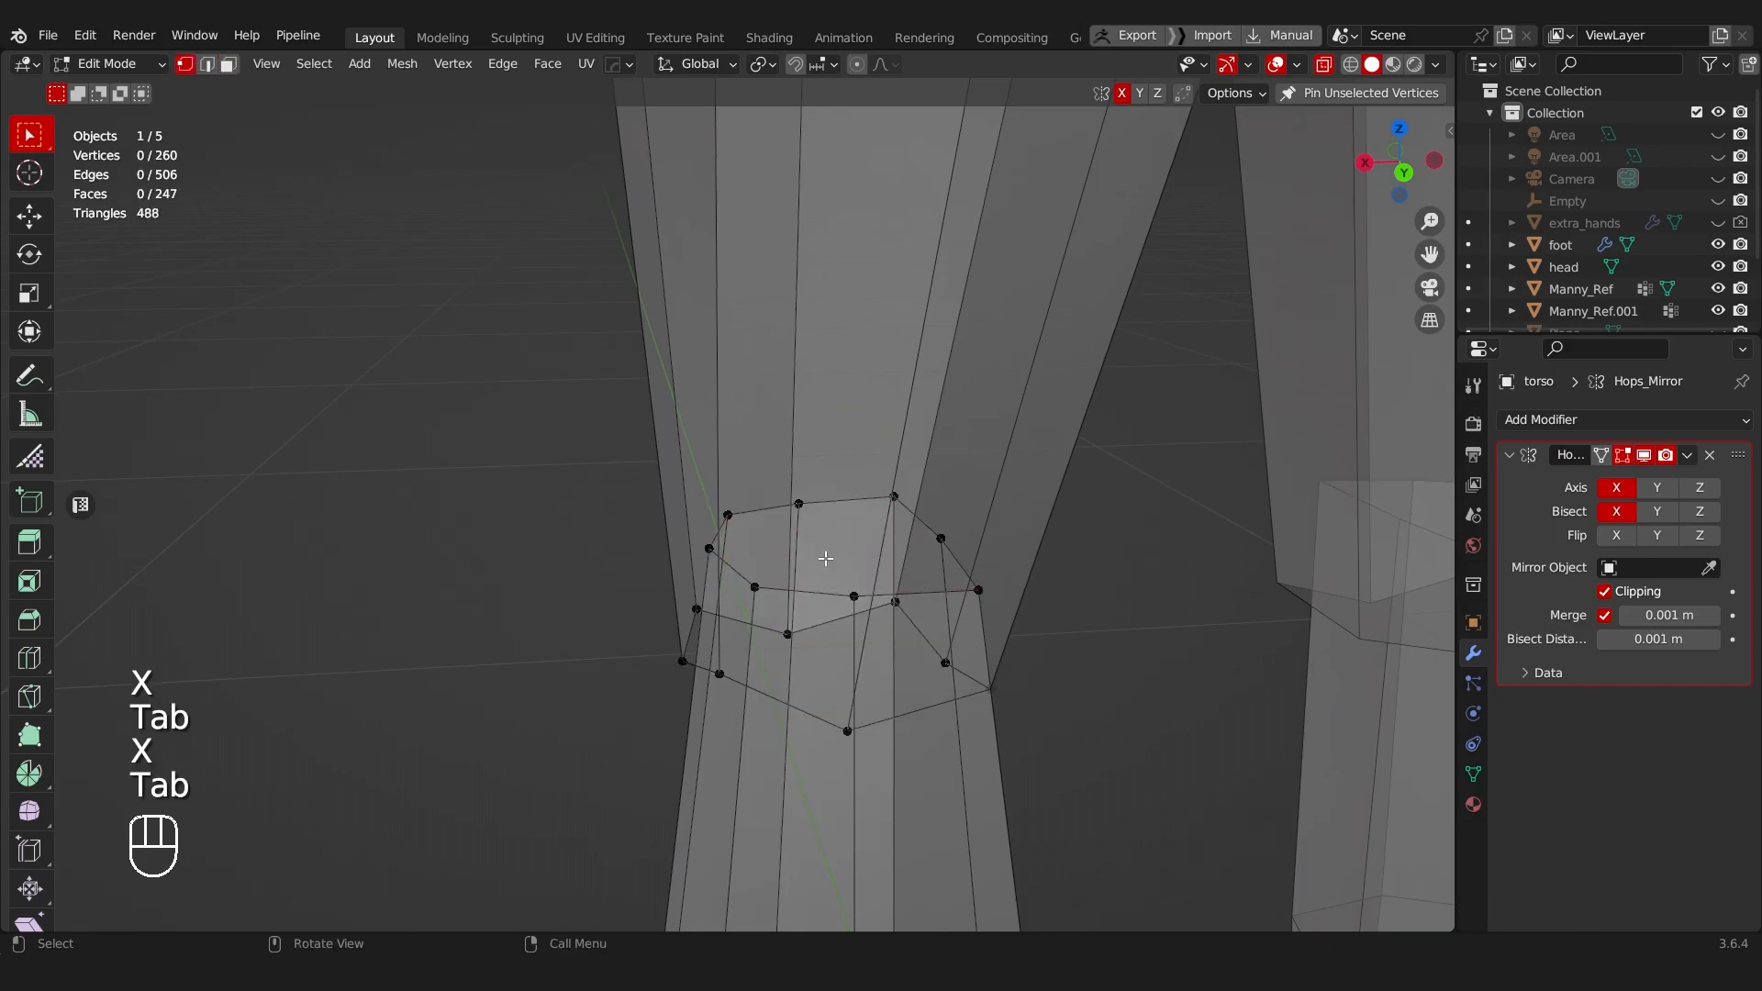
{"action": "left_click", "coordinate": [831, 594], "text": "alt"}
{"action": "key", "text": "g"}
{"action": "key", "text": "g"}
{"action": "left_click", "coordinate": [842, 683]}
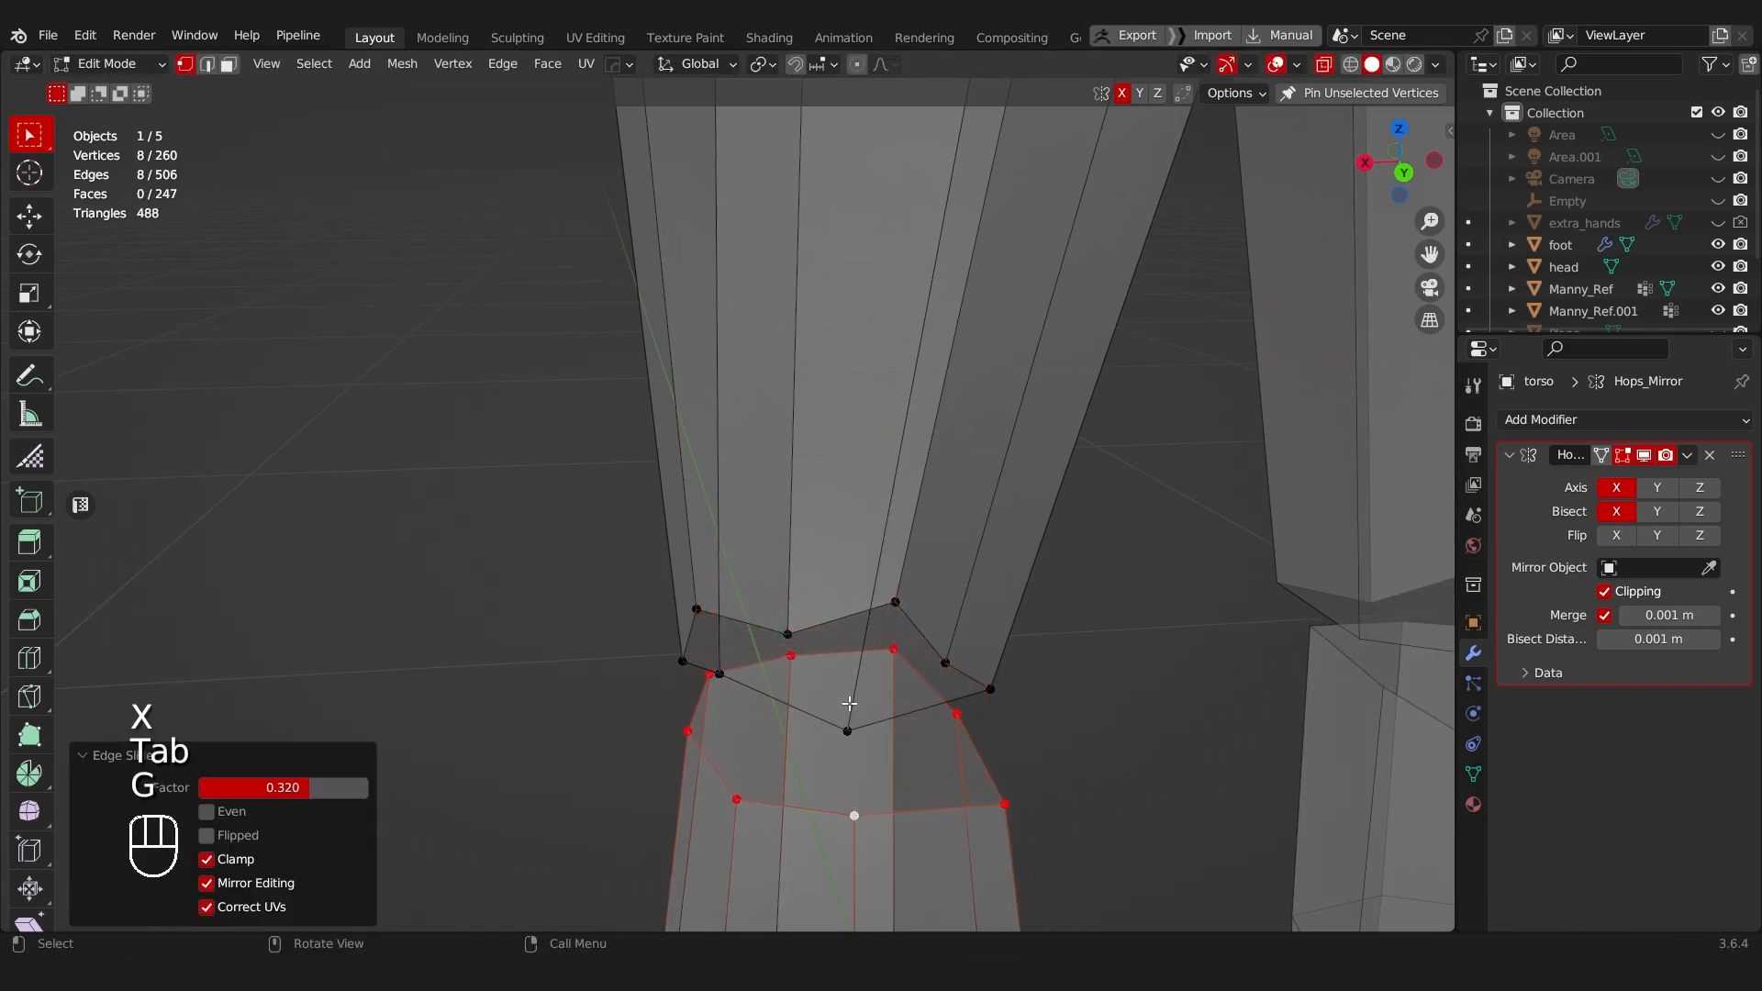
Step: Turn off X-ray, select both open edge loops at the knee and bridge the thigh to the lower leg
{"action": "key", "text": "alt+z"}
{"action": "left_click", "coordinate": [853, 621], "text": "alt+shift"}
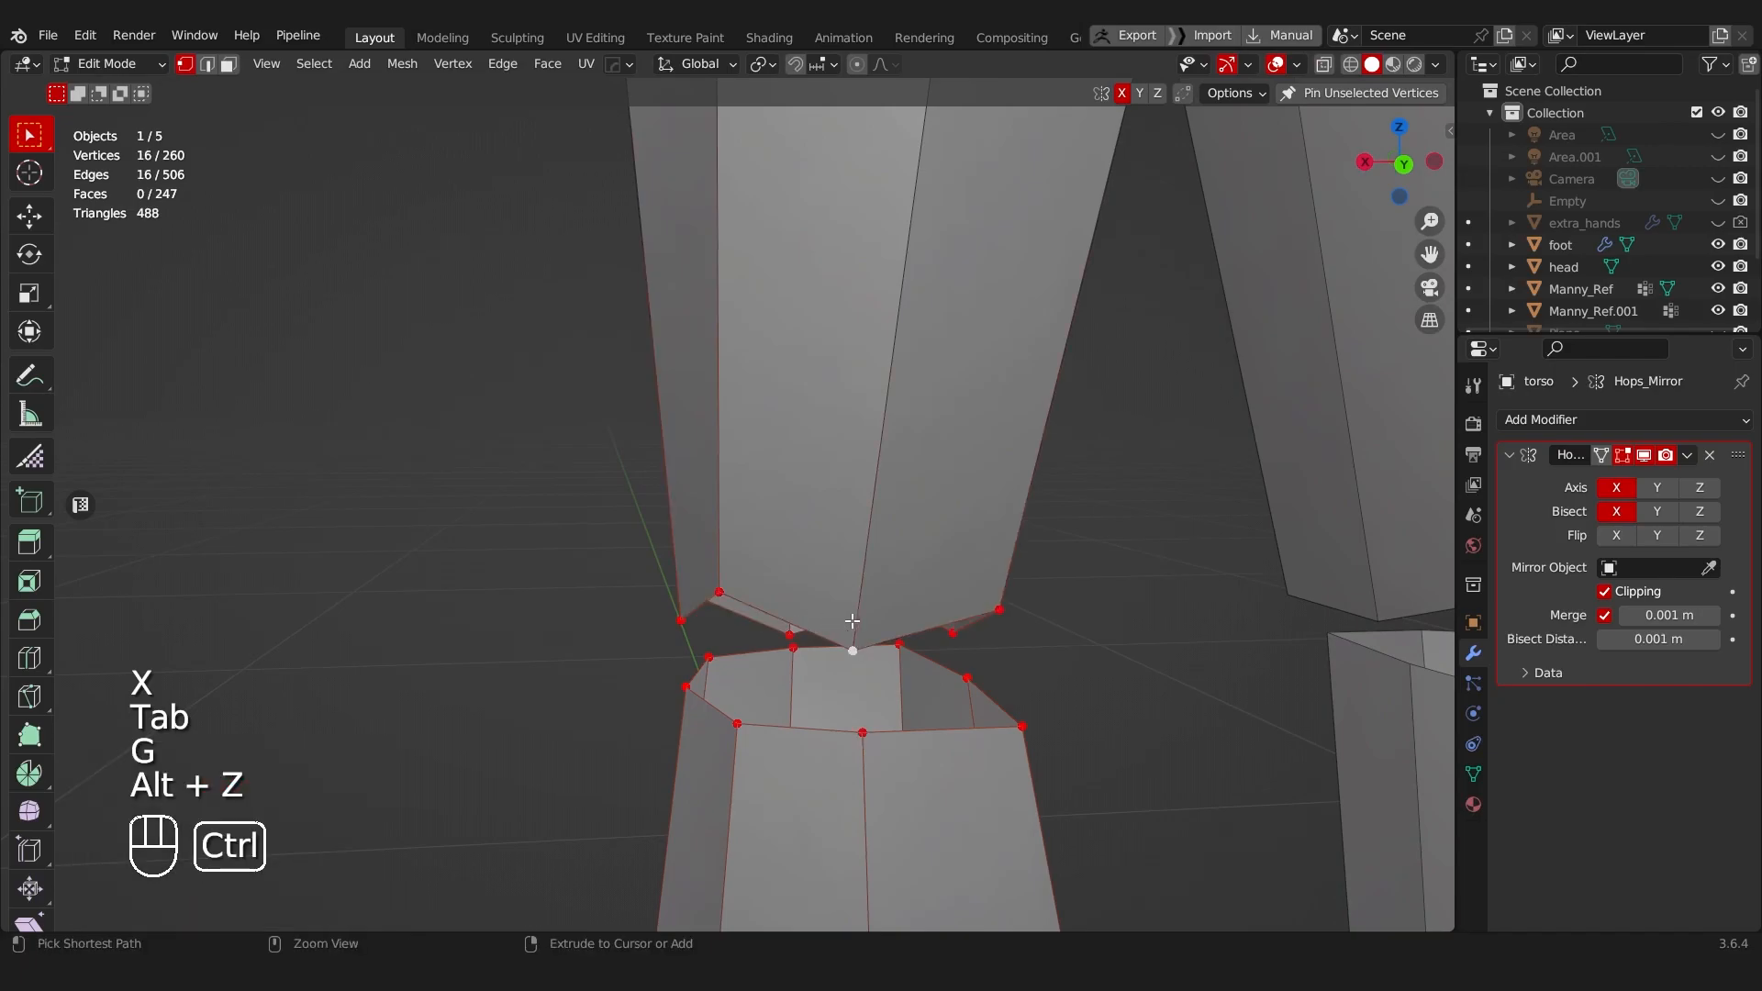
{"action": "key", "text": "ctrl+e"}
{"action": "left_click", "coordinate": [739, 343]}
{"action": "middle_click_drag", "start_coordinate": [830, 597], "coordinate": [1122, 543]}
{"action": "scroll", "coordinate": [1085, 547], "scroll_direction": "down", "scroll_amount": 4}
{"action": "scroll", "coordinate": [805, 514], "scroll_direction": "up", "scroll_amount": 2}
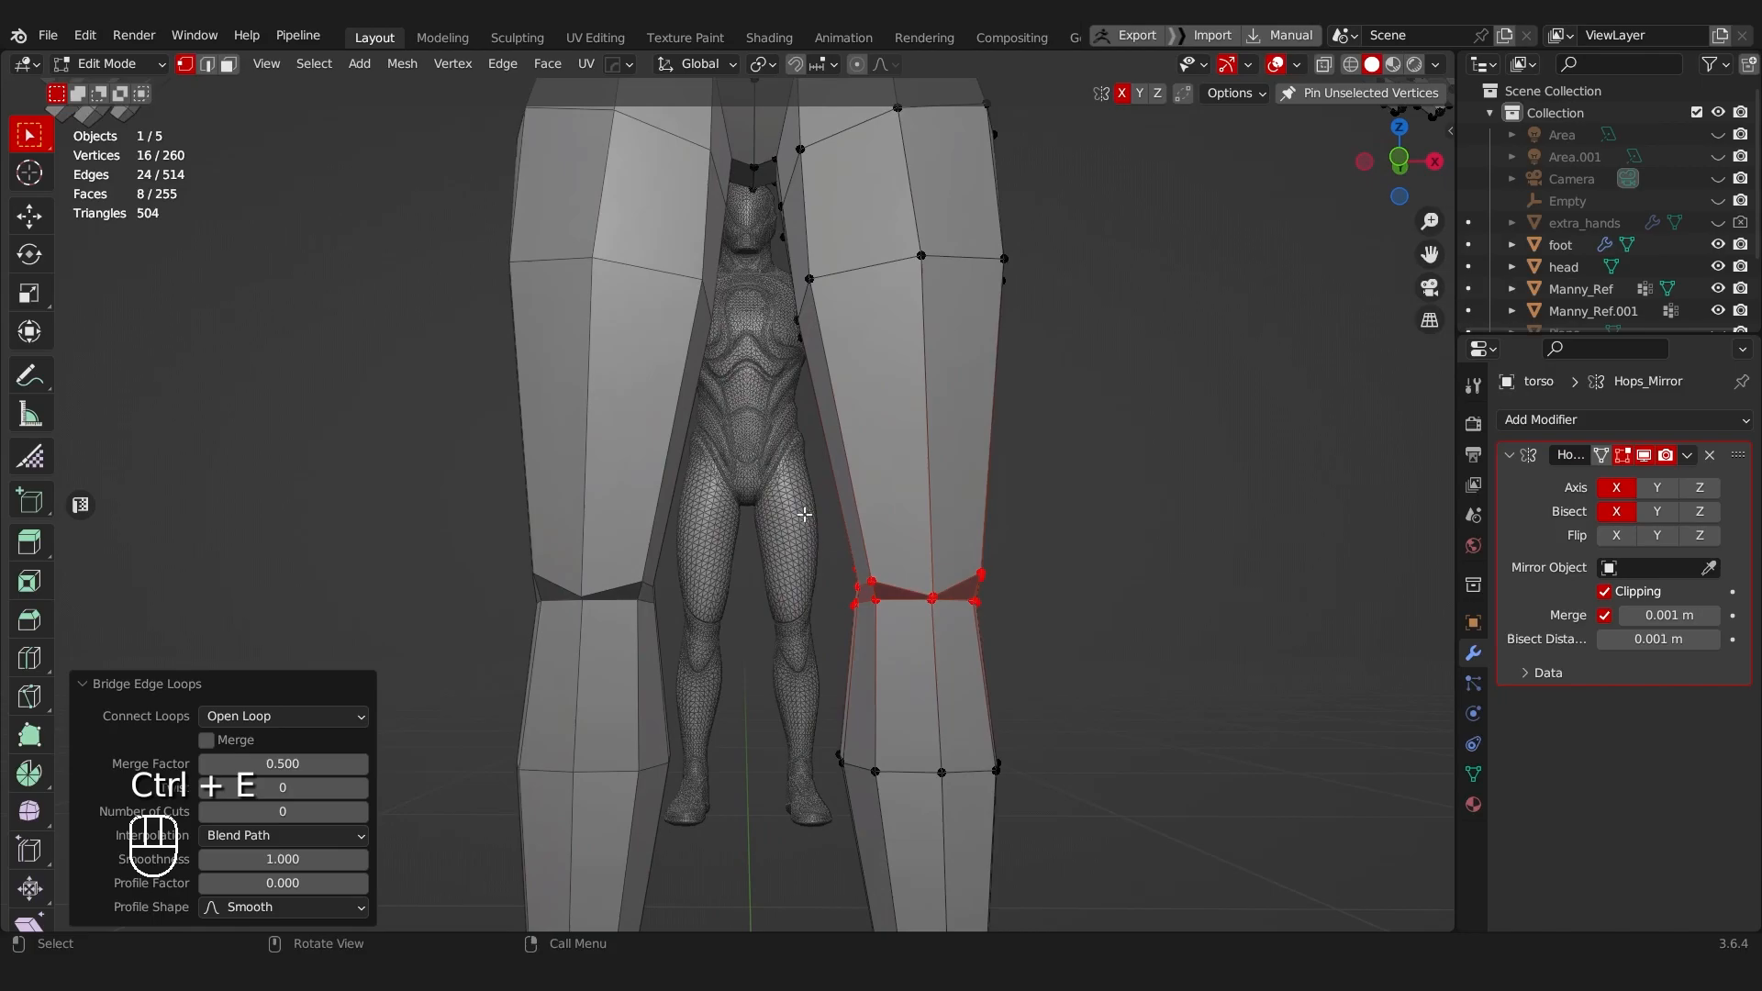
Step: Add an edge loop around the lower thigh with a slide factor of -0.645 and another around the lower leg just below the knee
{"action": "left_click", "coordinate": [841, 467]}
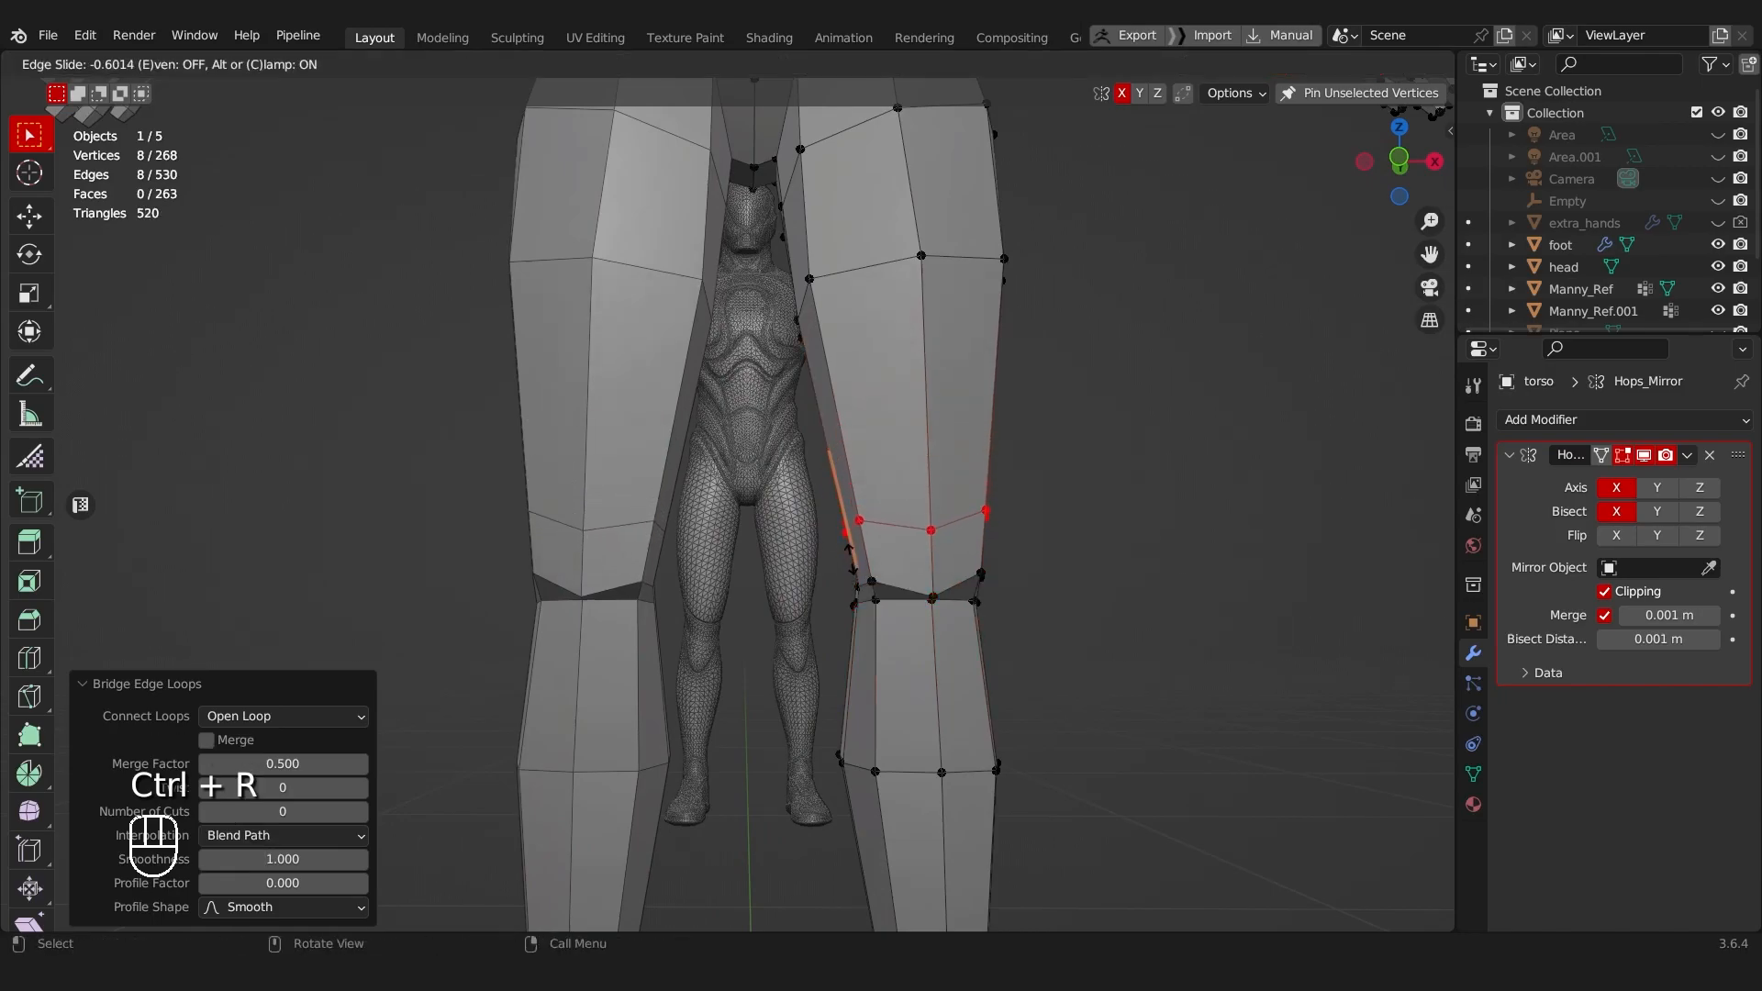
{"action": "left_click", "coordinate": [849, 564]}
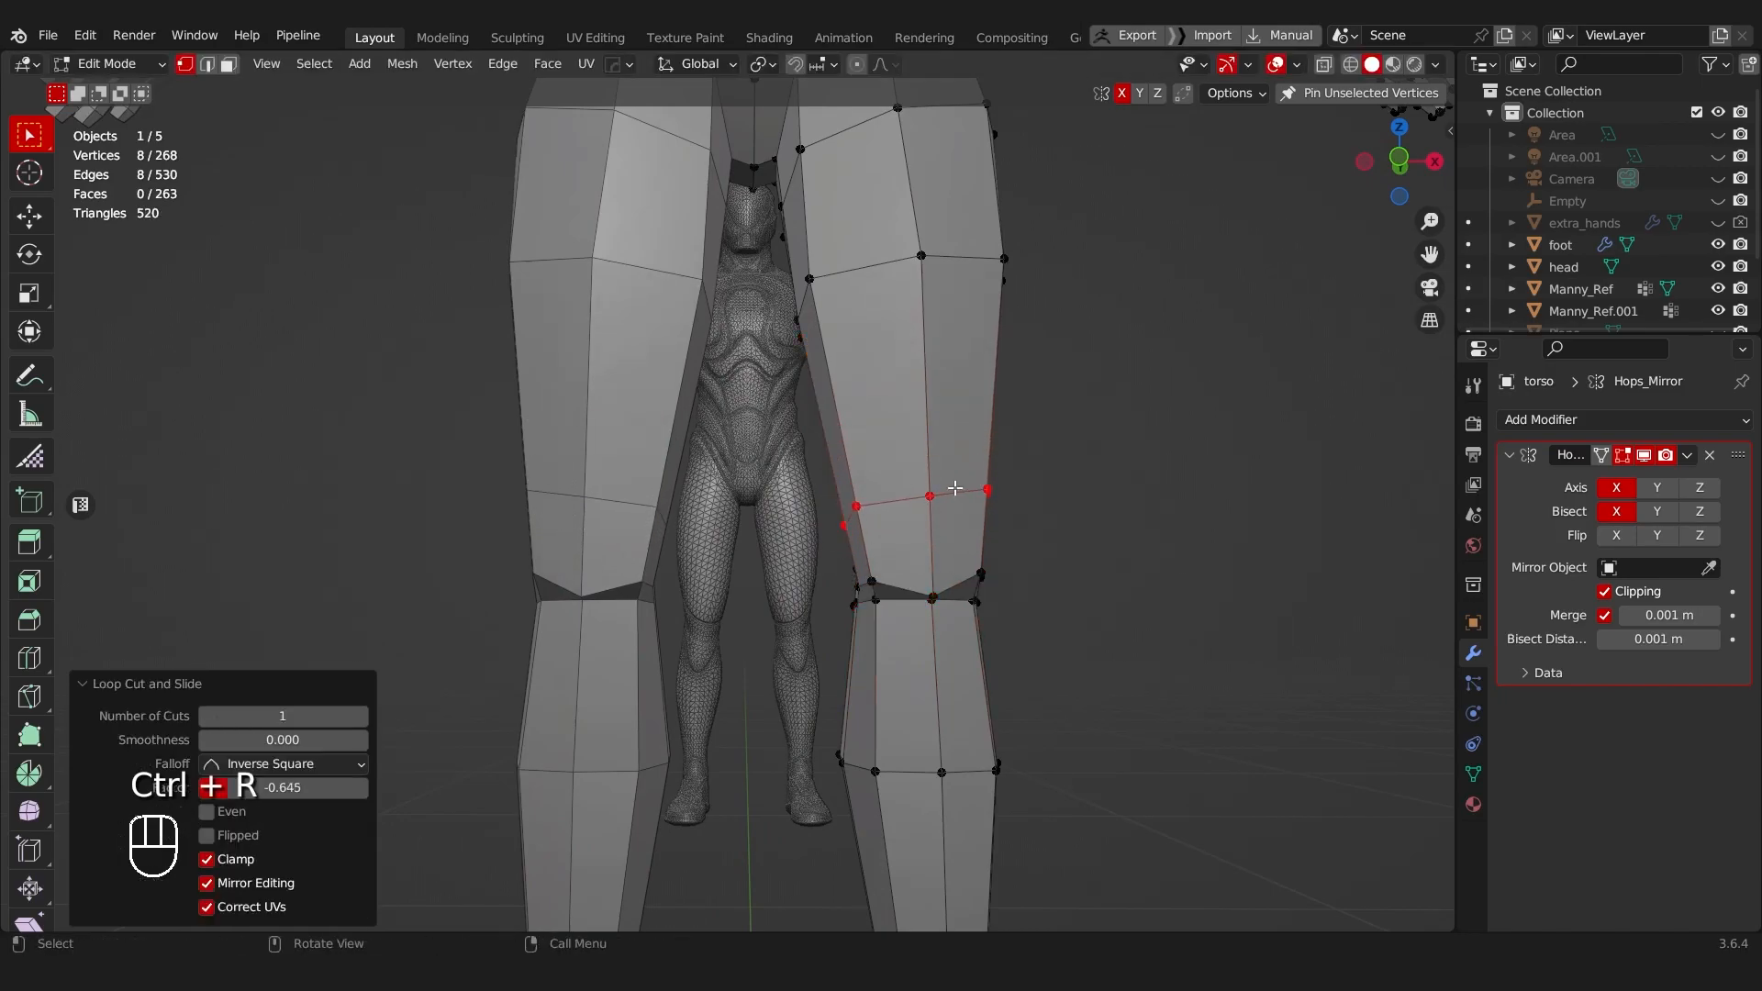
{"action": "scroll", "coordinate": [834, 316], "scroll_direction": "down", "scroll_amount": 4}
{"action": "middle_click_drag", "start_coordinate": [789, 458], "coordinate": [672, 495]}
{"action": "left_click", "coordinate": [752, 638]}
{"action": "left_click", "coordinate": [754, 611]}
Step: Dissolve one of the closely spaced edge loops at the knee joint to simplify the bridged area
{"action": "key", "text": "Tab"}
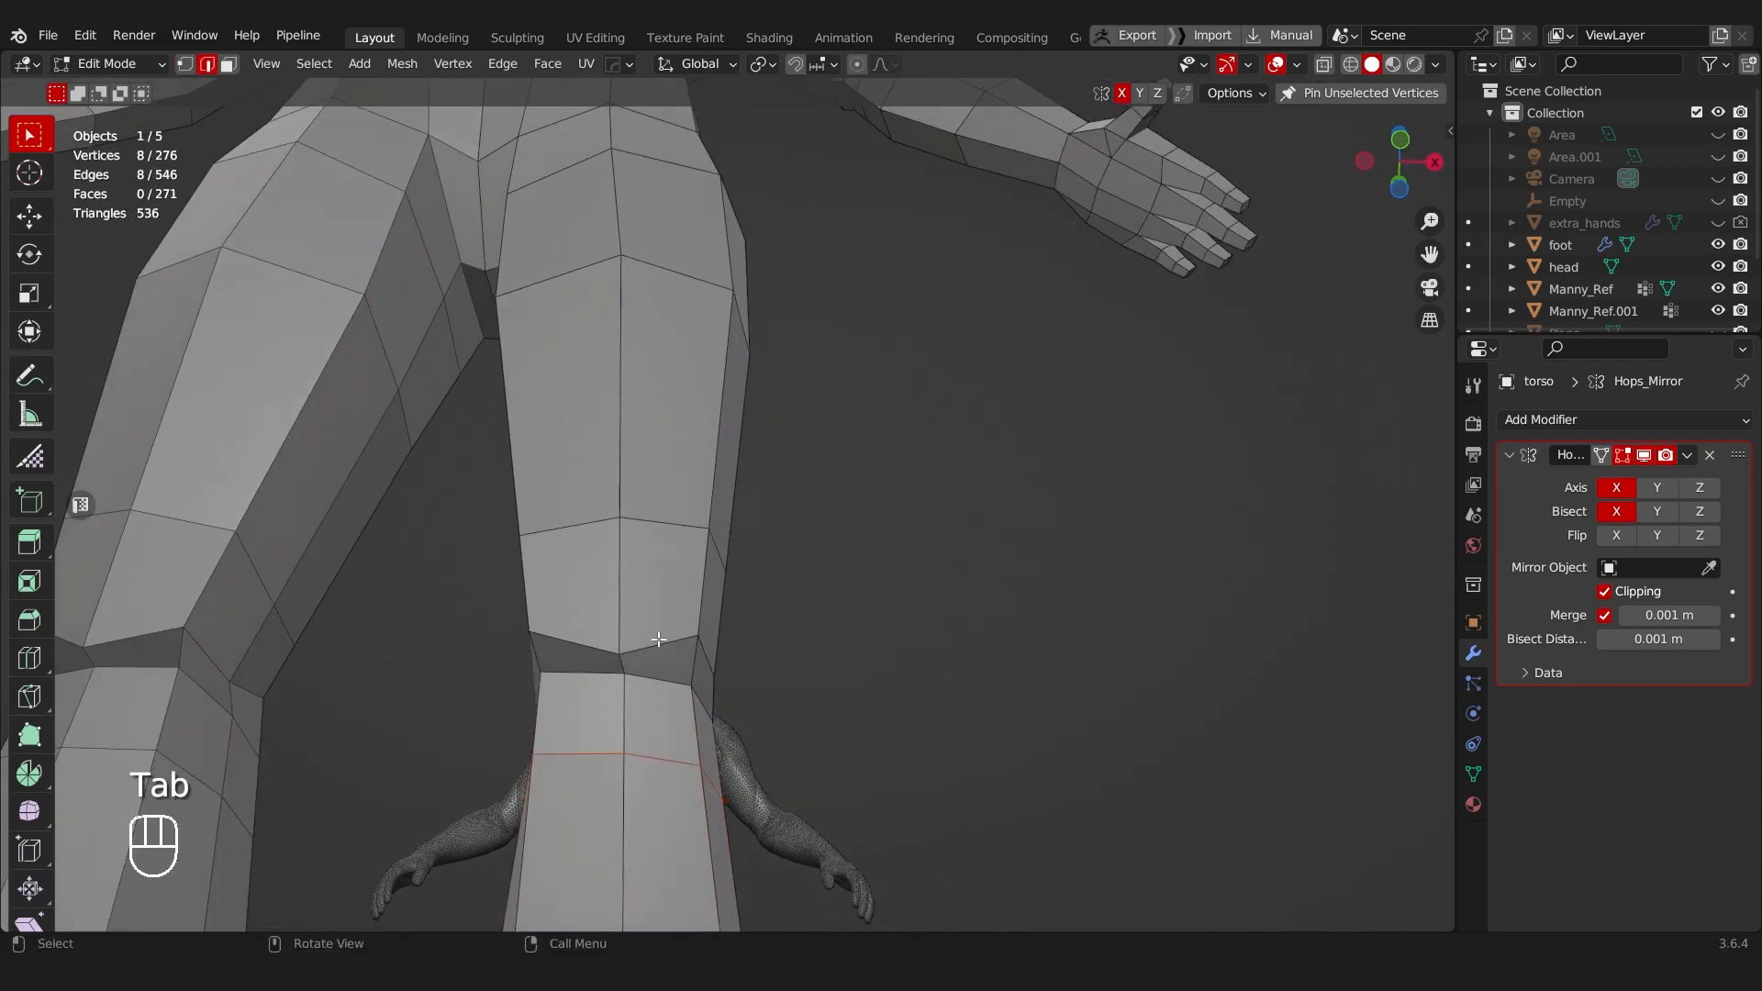
{"action": "key", "text": "ctrl+x"}
{"action": "mouse_move", "coordinate": [735, 648]}
{"action": "middle_mouse_down"}
{"action": "mouse_move", "coordinate": [759, 665]}
{"action": "mouse_move", "coordinate": [766, 650]}
{"action": "middle_mouse_up"}
{"action": "key", "text": "ctrl+z"}
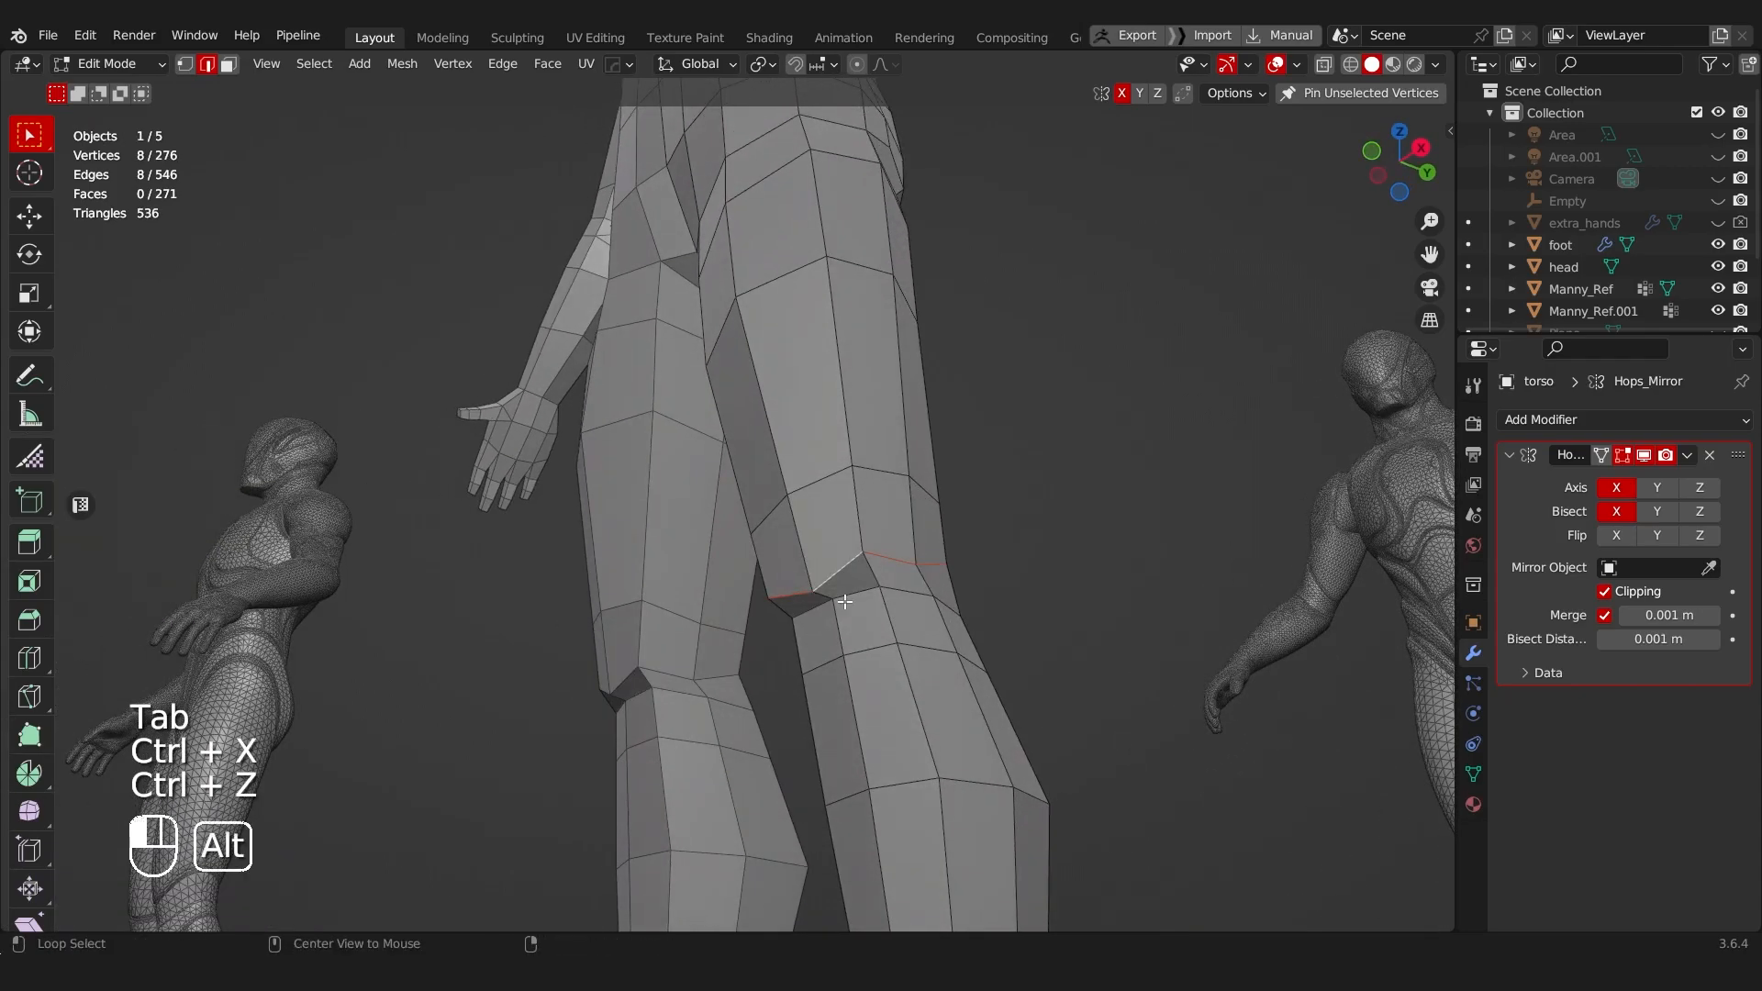
{"action": "key", "text": "ctrl+x"}
{"action": "middle_click_drag", "start_coordinate": [844, 601], "coordinate": [725, 655]}
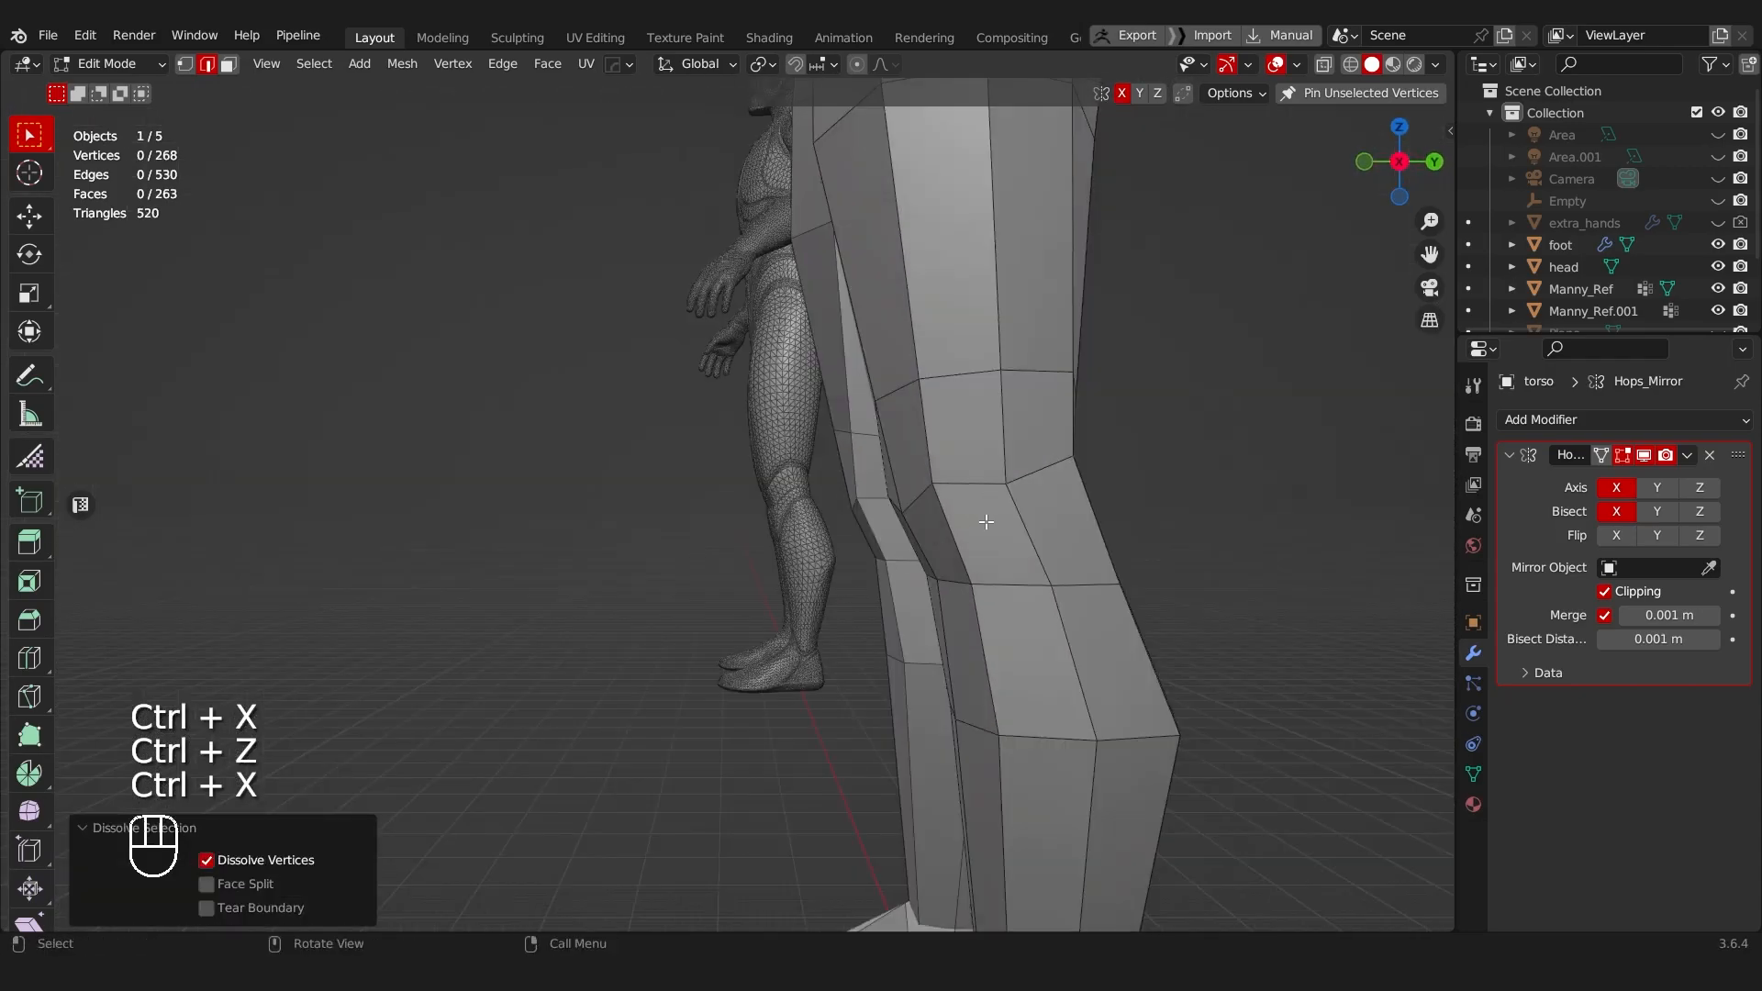
Step: Inset the four faces on the front of the knee by about 0.0123 m
{"action": "middle_click_drag", "start_coordinate": [986, 522], "coordinate": [1089, 447]}
{"action": "scroll", "coordinate": [667, 481], "scroll_direction": "up", "scroll_amount": 3}
{"action": "key", "text": "Tab"}
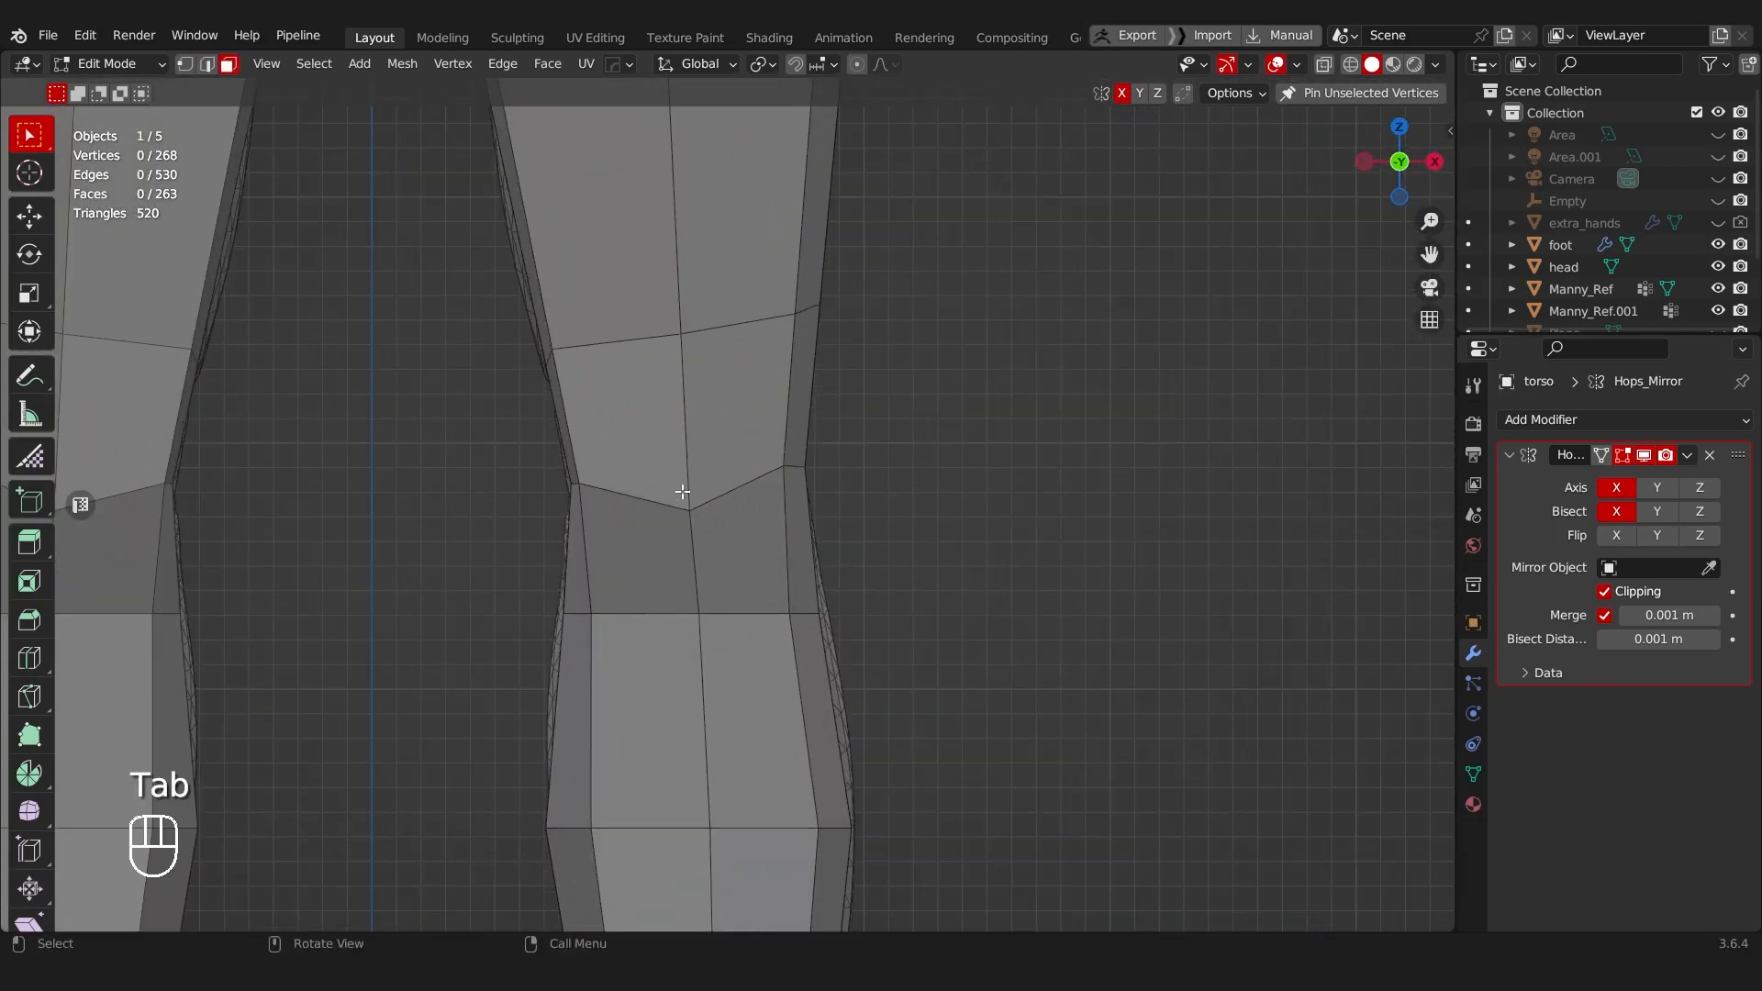
{"action": "key", "text": "i"}
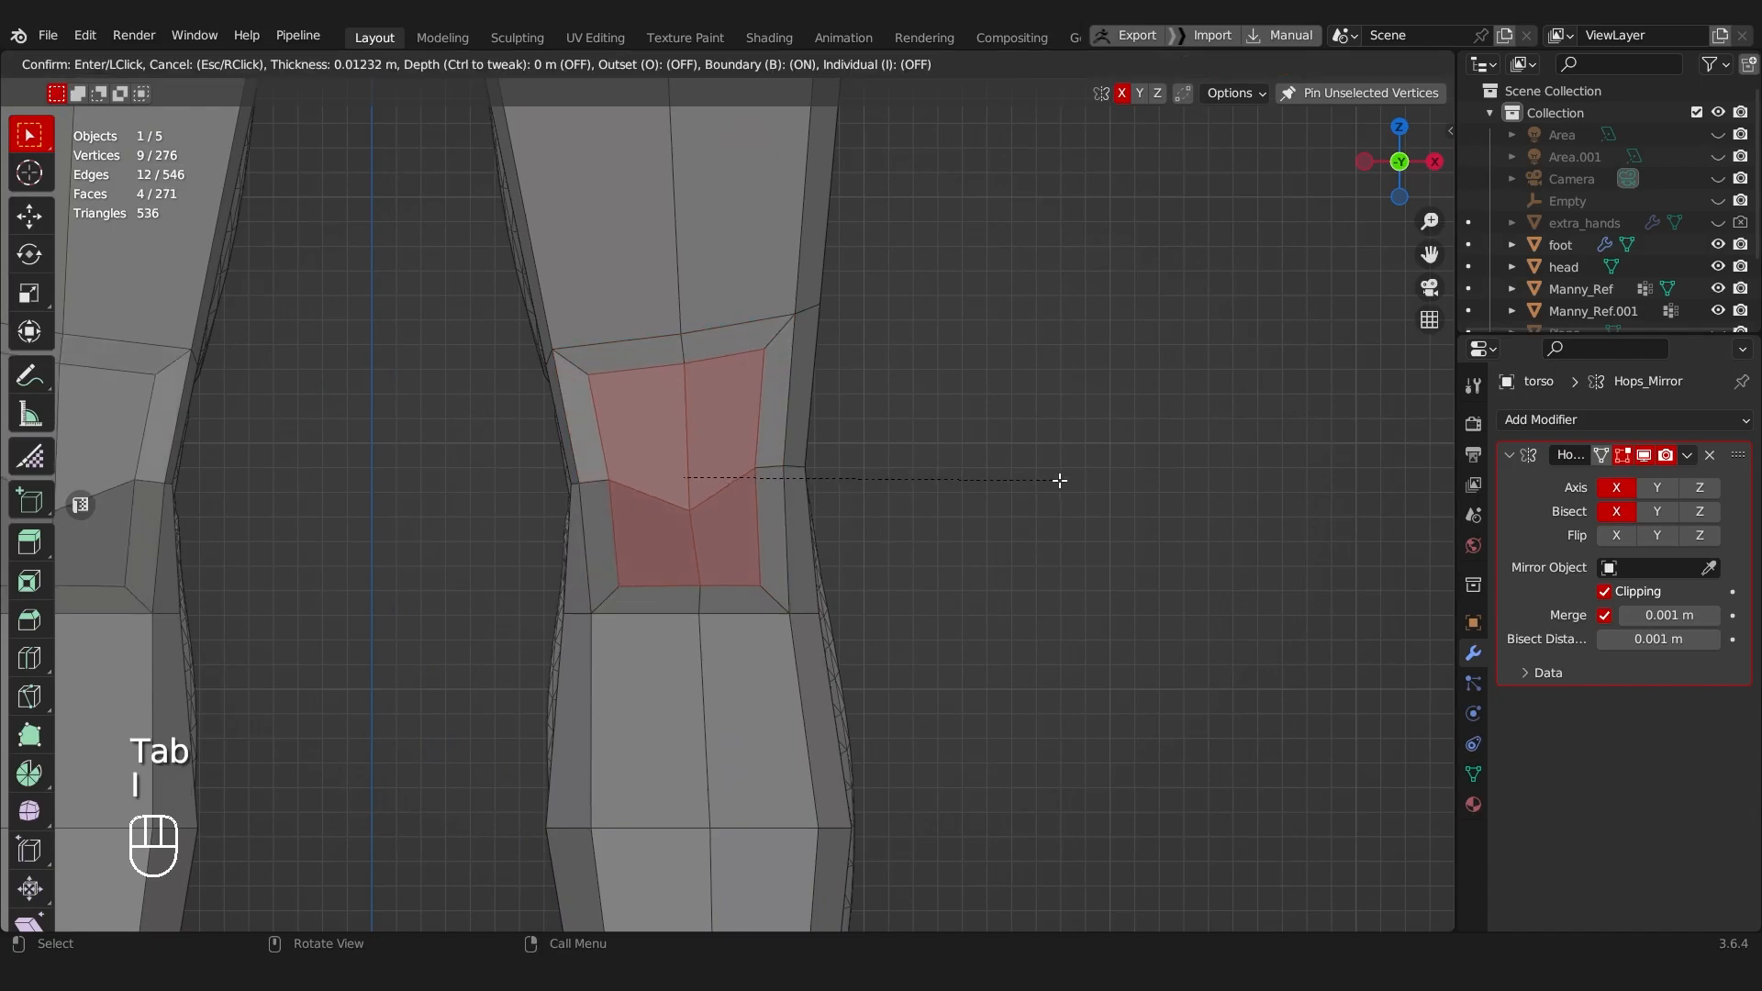
{"action": "left_click", "coordinate": [1060, 480]}
Step: Move the inset kneecap faces -0.013588 m along Y and grow the selection to the surrounding faces
{"action": "key", "text": "Tab"}
{"action": "middle_click_drag", "start_coordinate": [775, 484], "coordinate": [867, 537]}
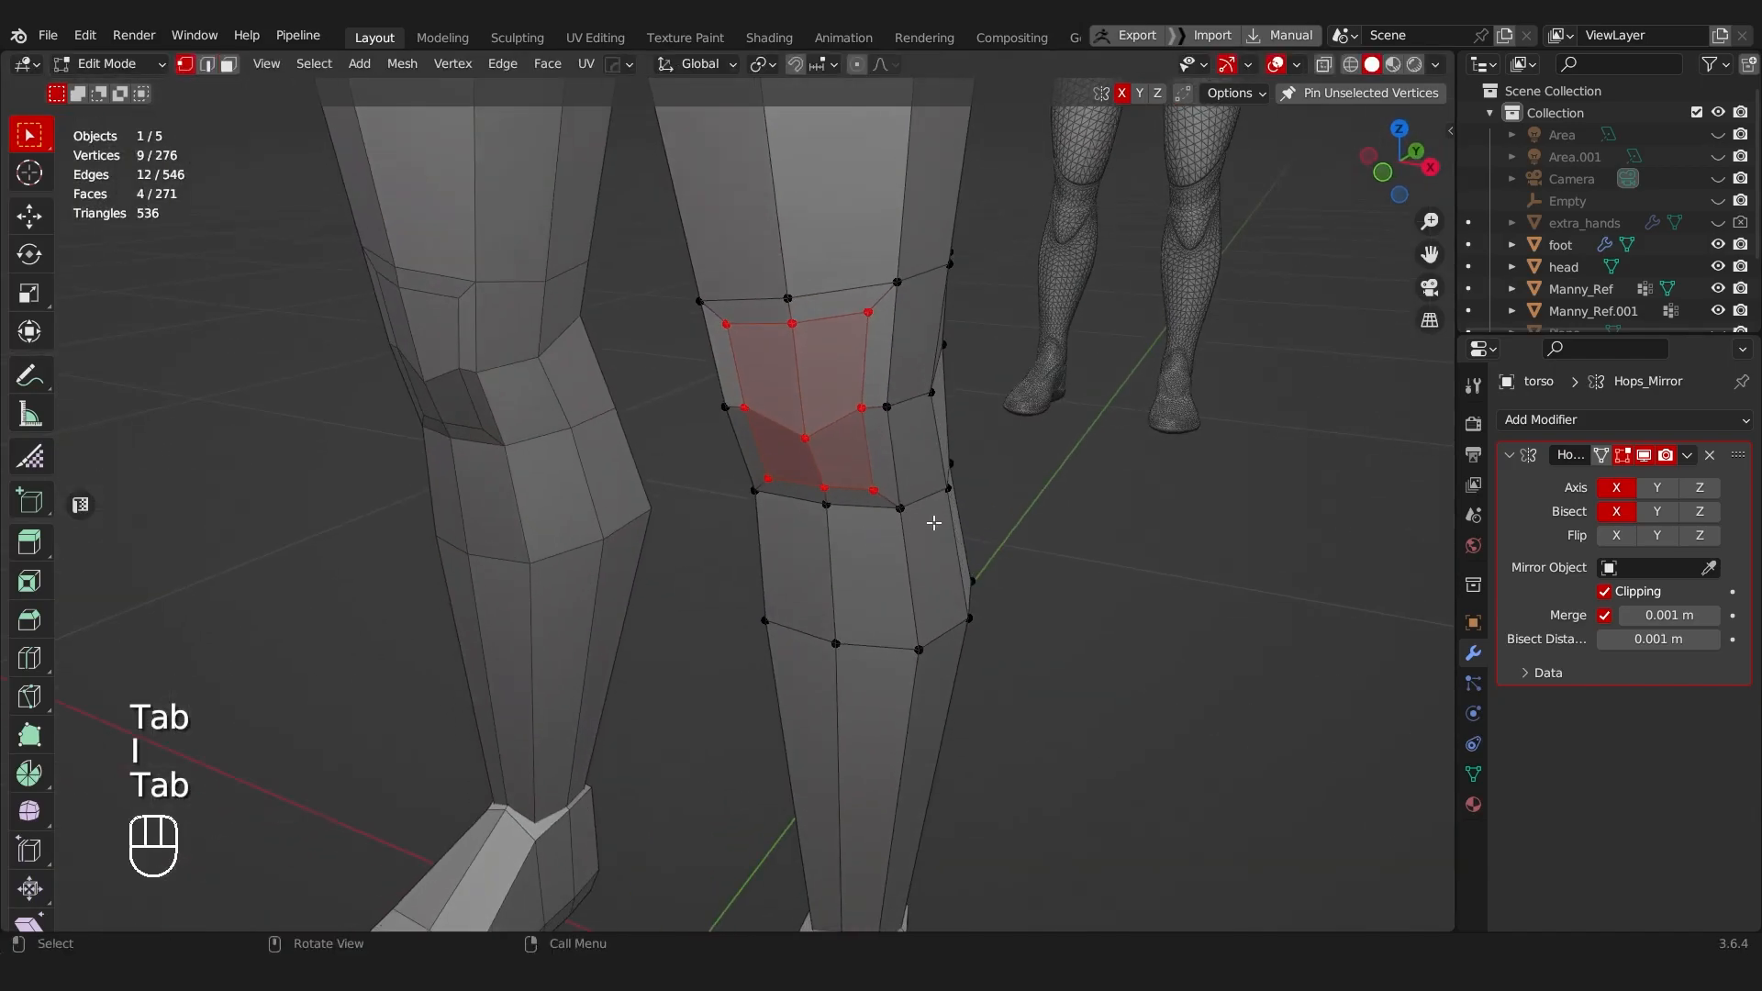
{"action": "key", "text": "g"}
{"action": "key", "text": "y"}
{"action": "left_click", "coordinate": [915, 544]}
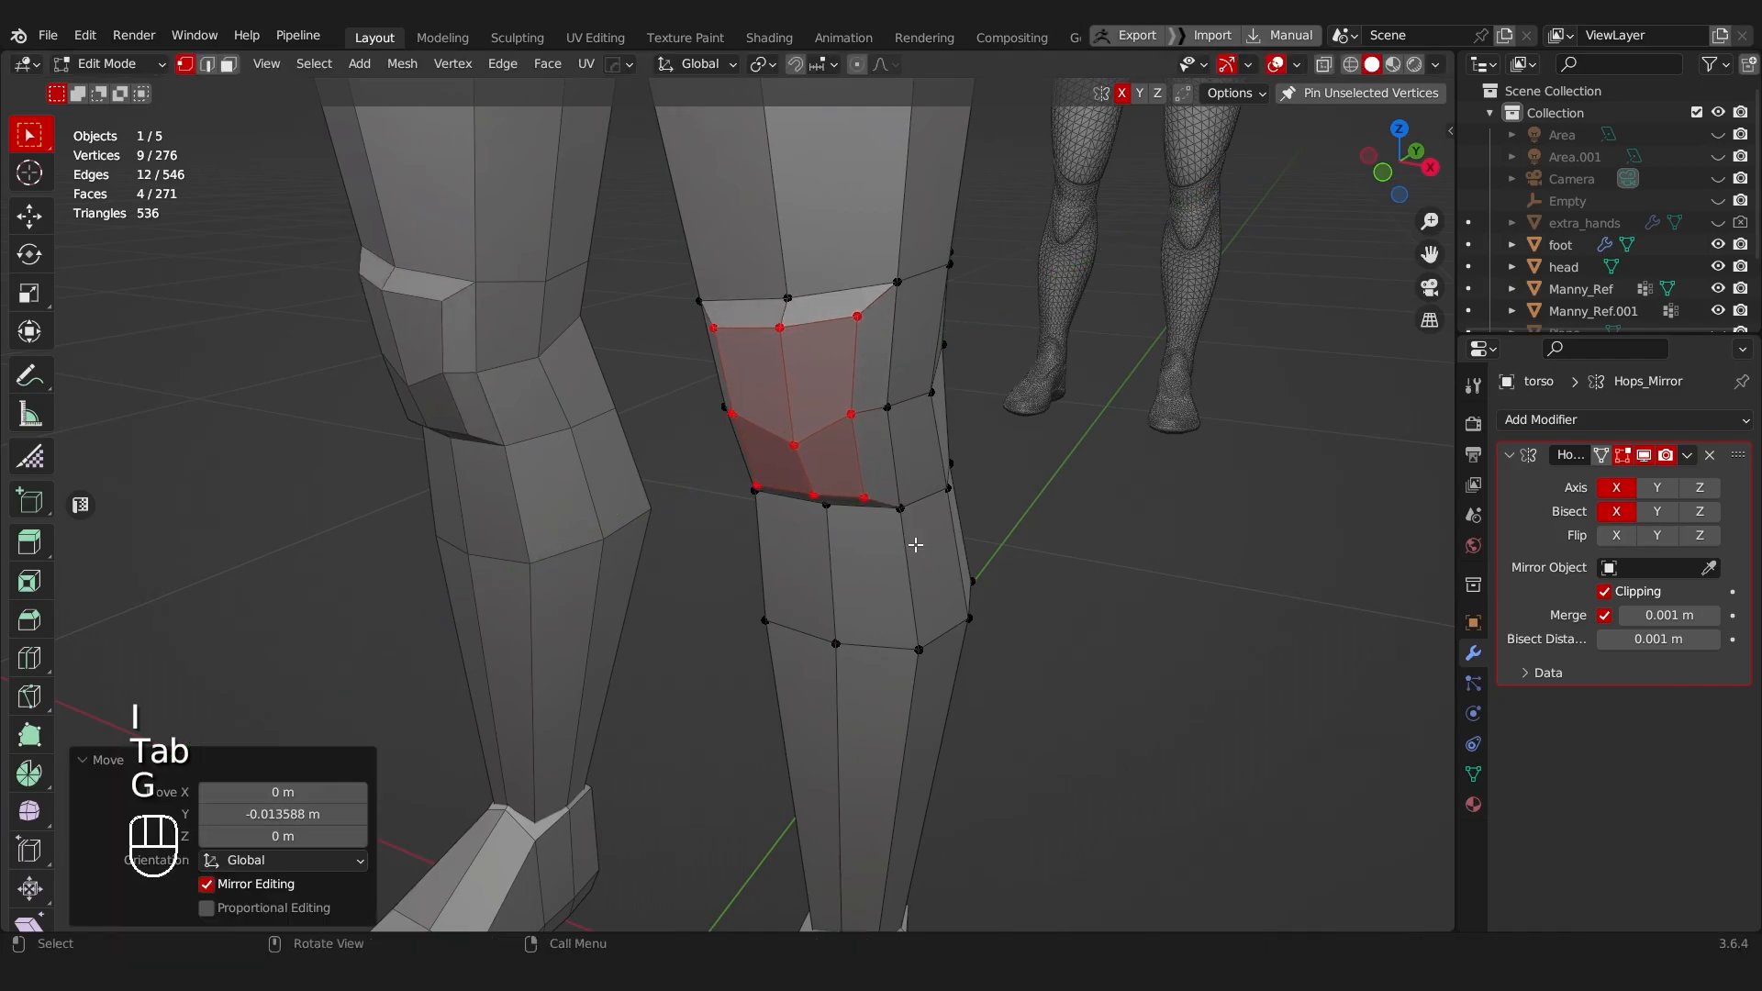
{"action": "key", "text": "ctrl+KP_Add"}
{"action": "middle_click_drag", "start_coordinate": [838, 472], "coordinate": [663, 456], "text": "shift"}
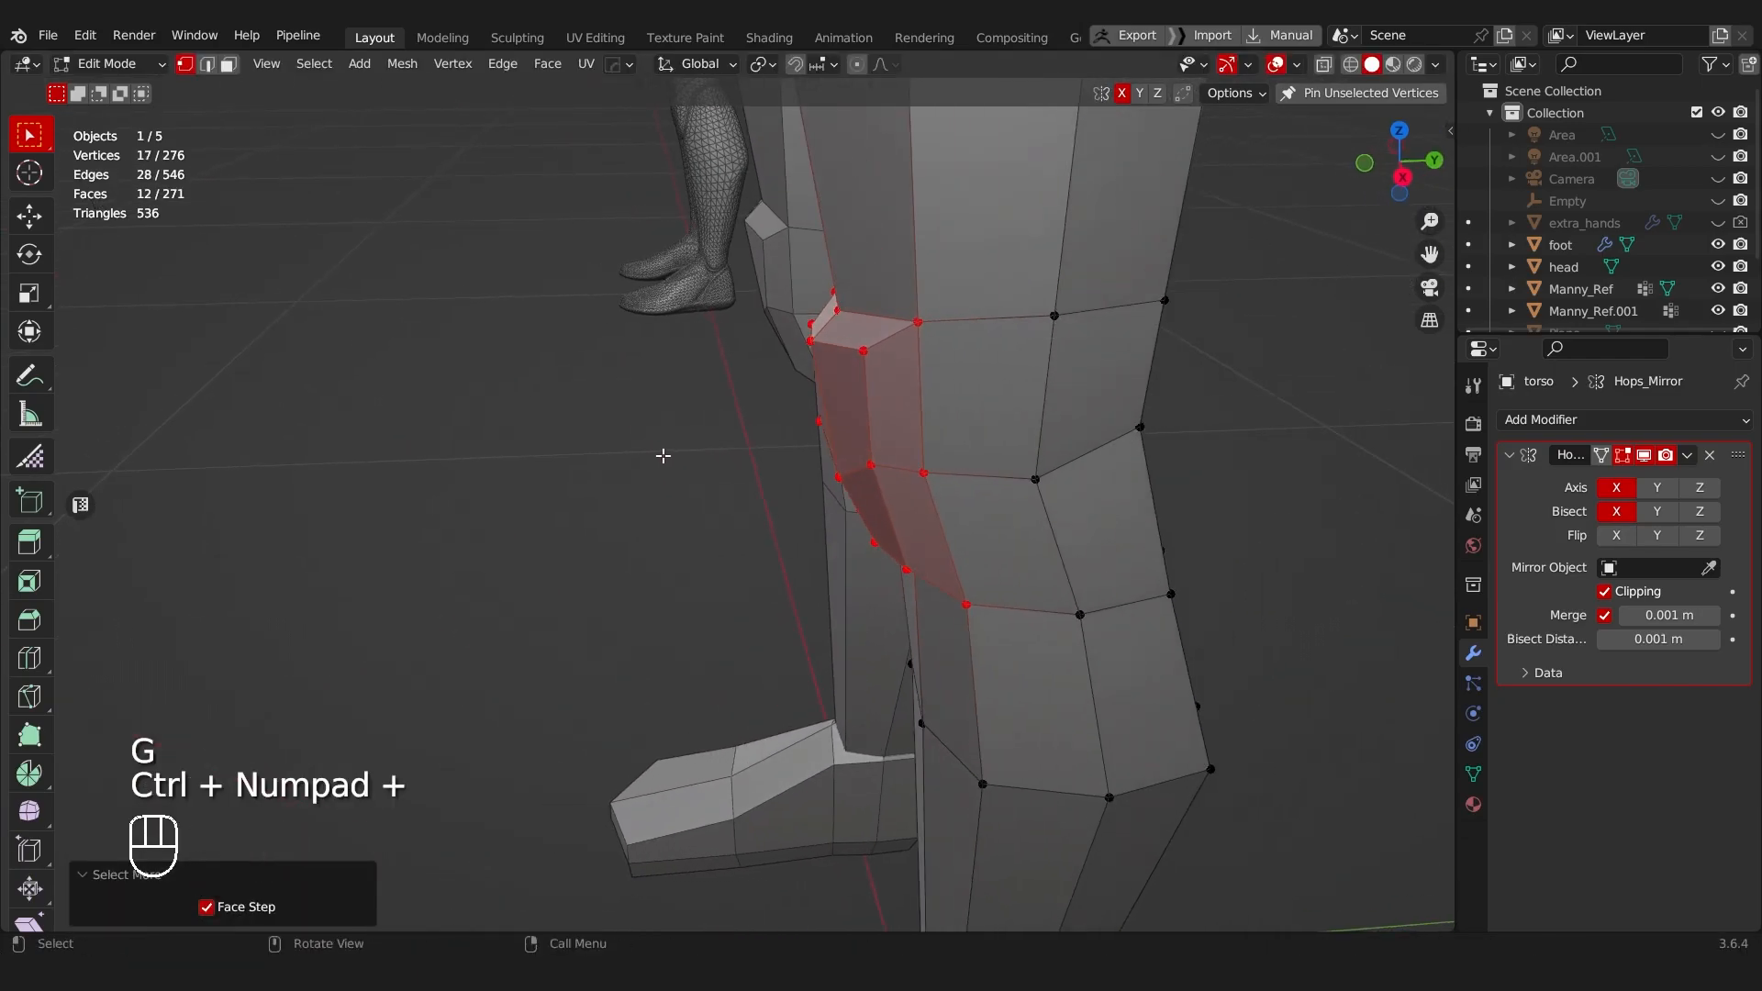
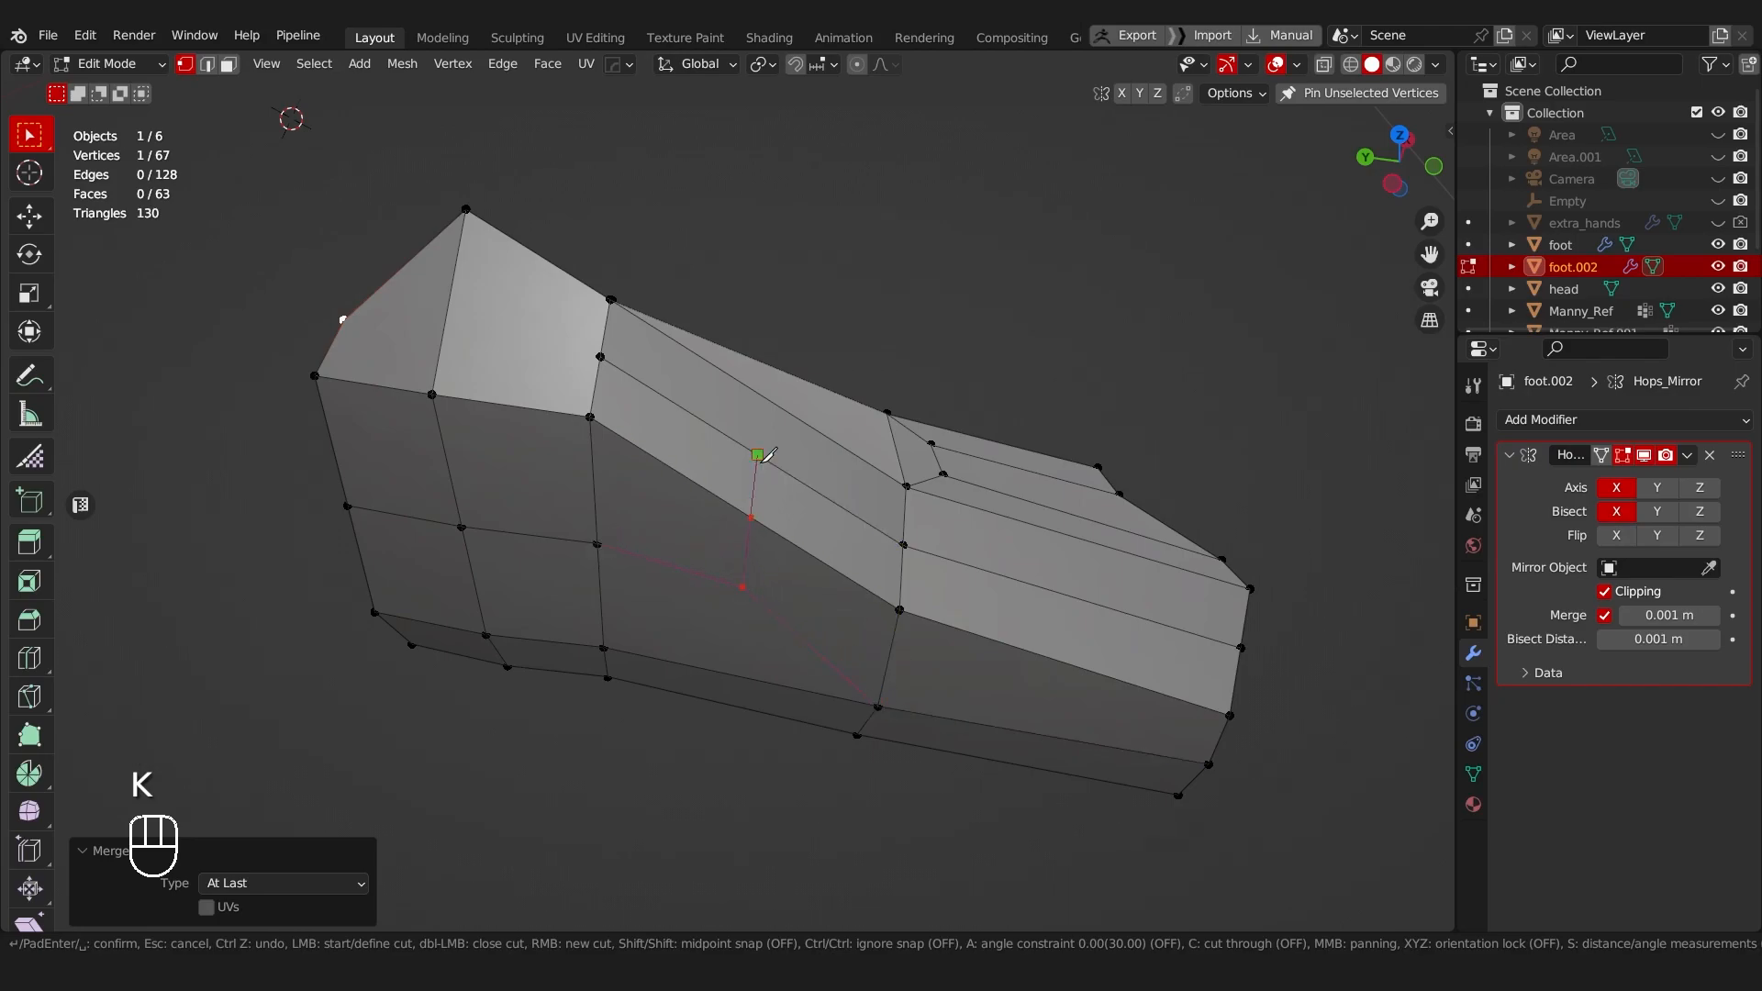
Step: Finish the knife cut down the side of the instep and merge the upper instep vertices at the last selected one
{"action": "key", "text": "Return"}
{"action": "key", "text": "Tab"}
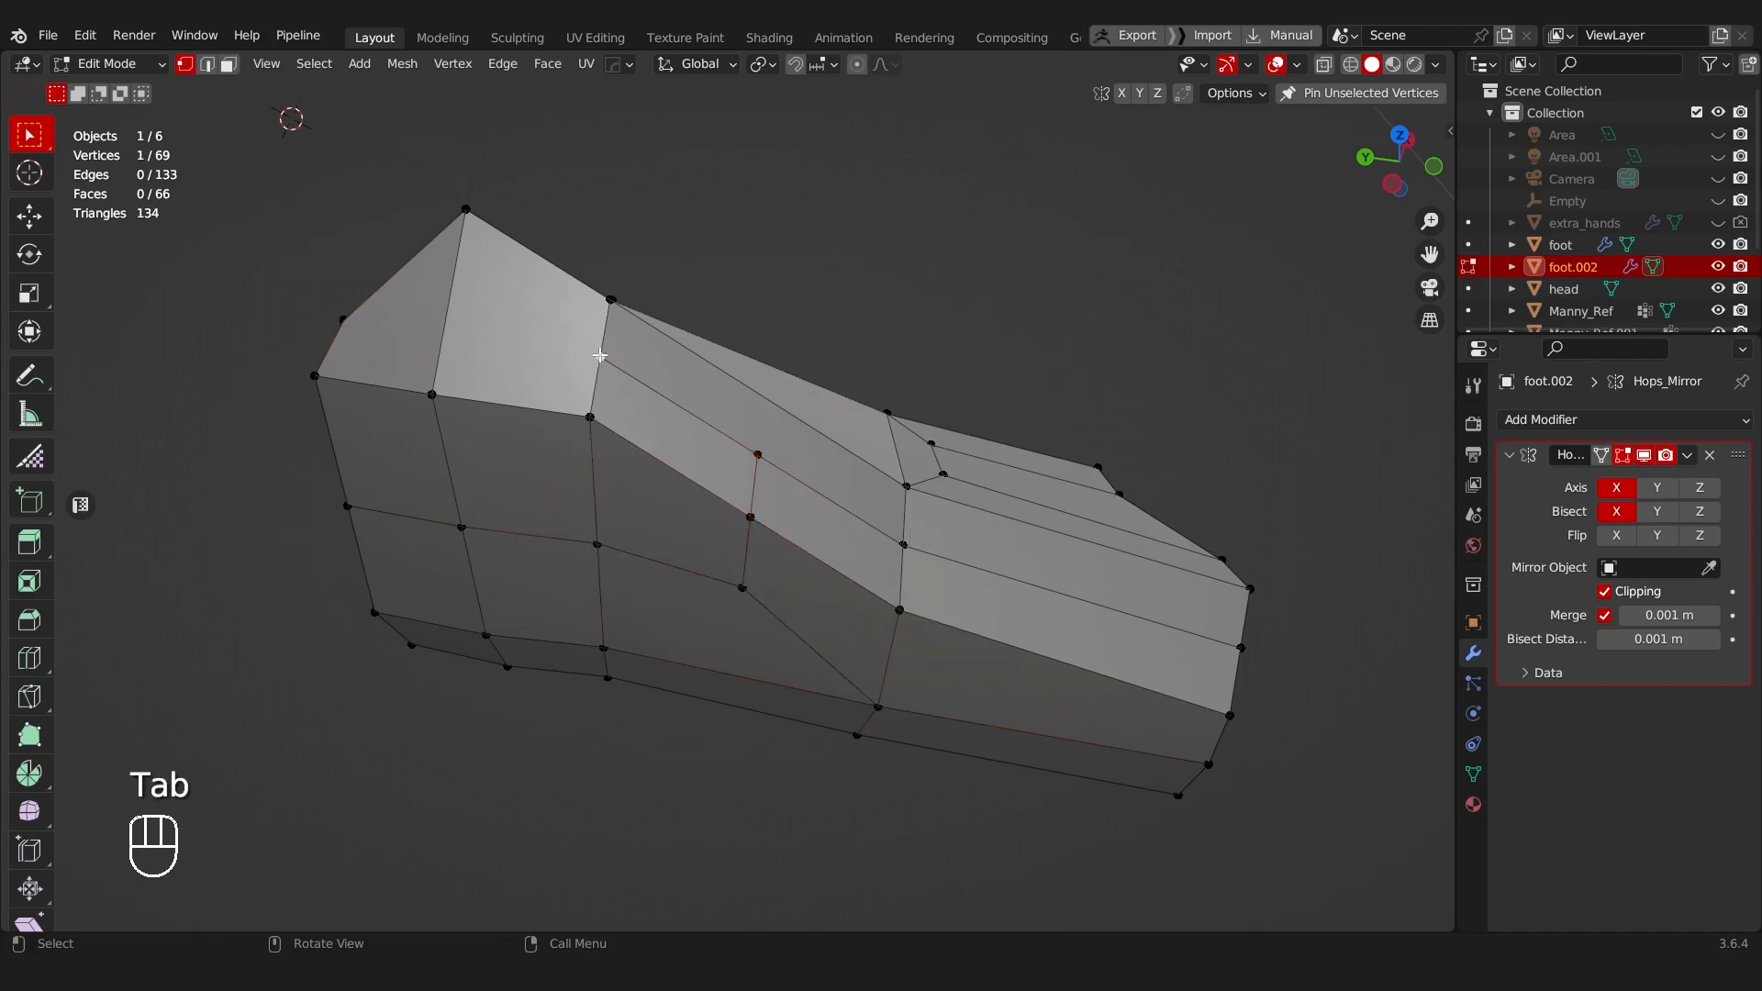
{"action": "middle_click_drag", "start_coordinate": [659, 336], "coordinate": [861, 573]}
{"action": "key", "text": "m"}
{"action": "left_click", "coordinate": [487, 433]}
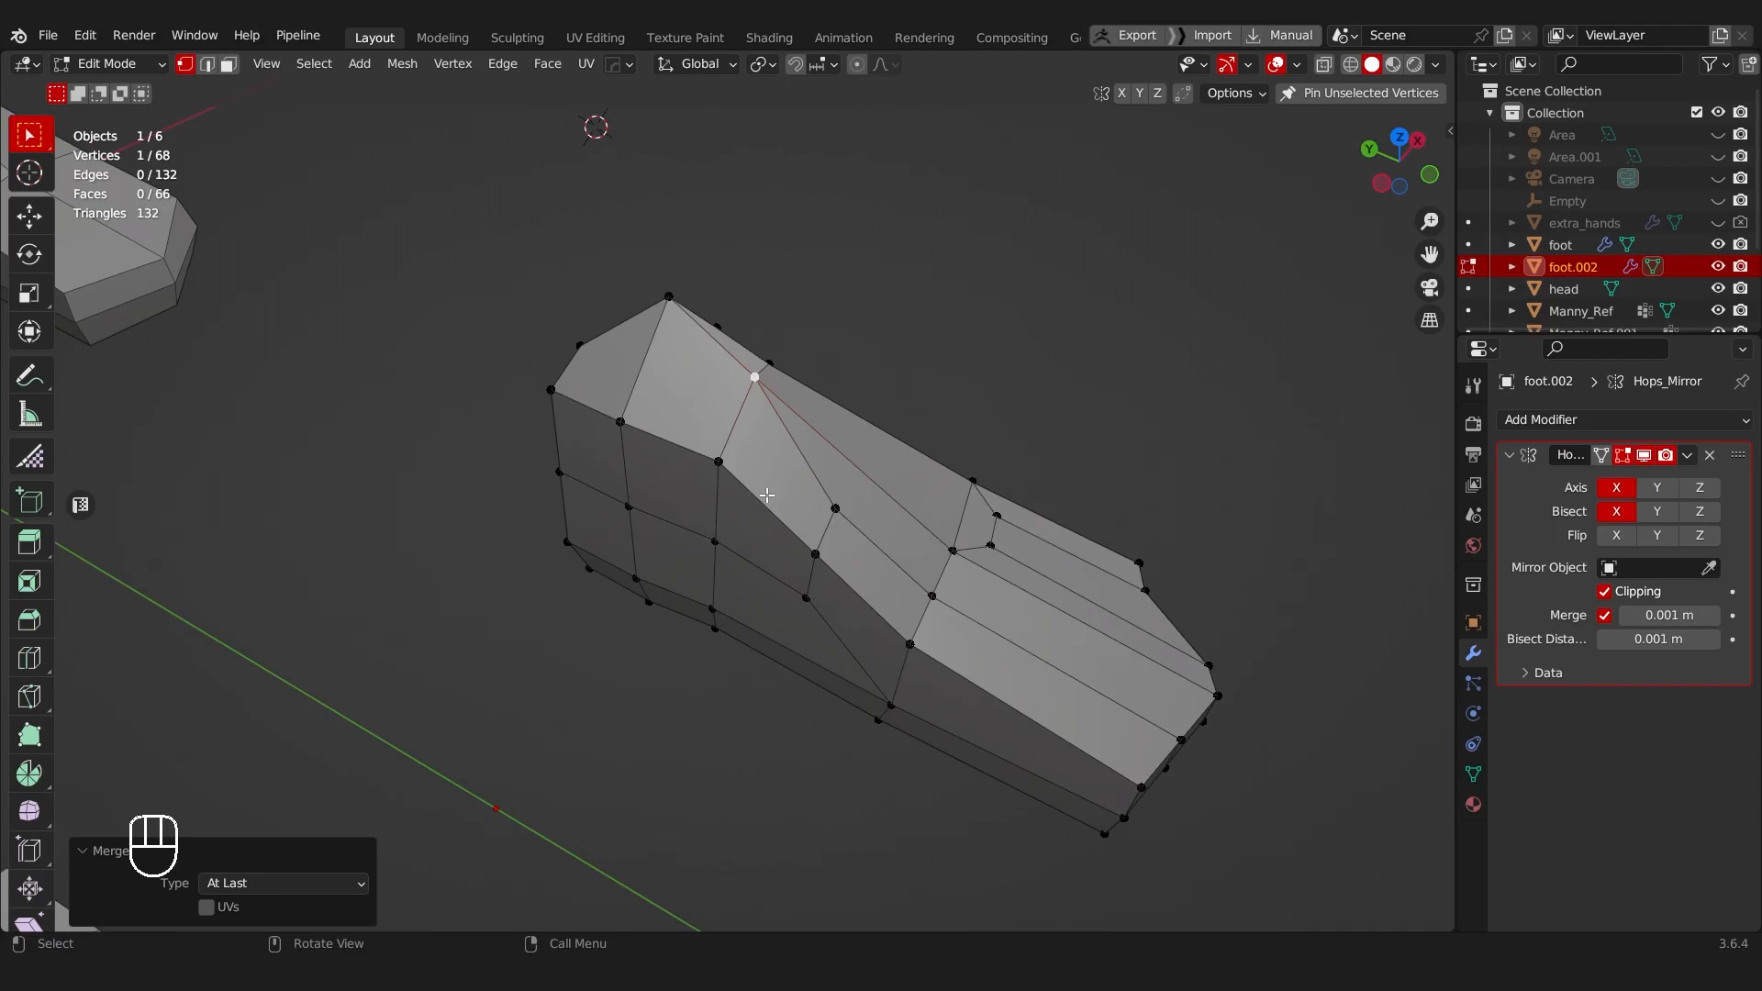
{"action": "middle_click_drag", "start_coordinate": [766, 495], "coordinate": [688, 484]}
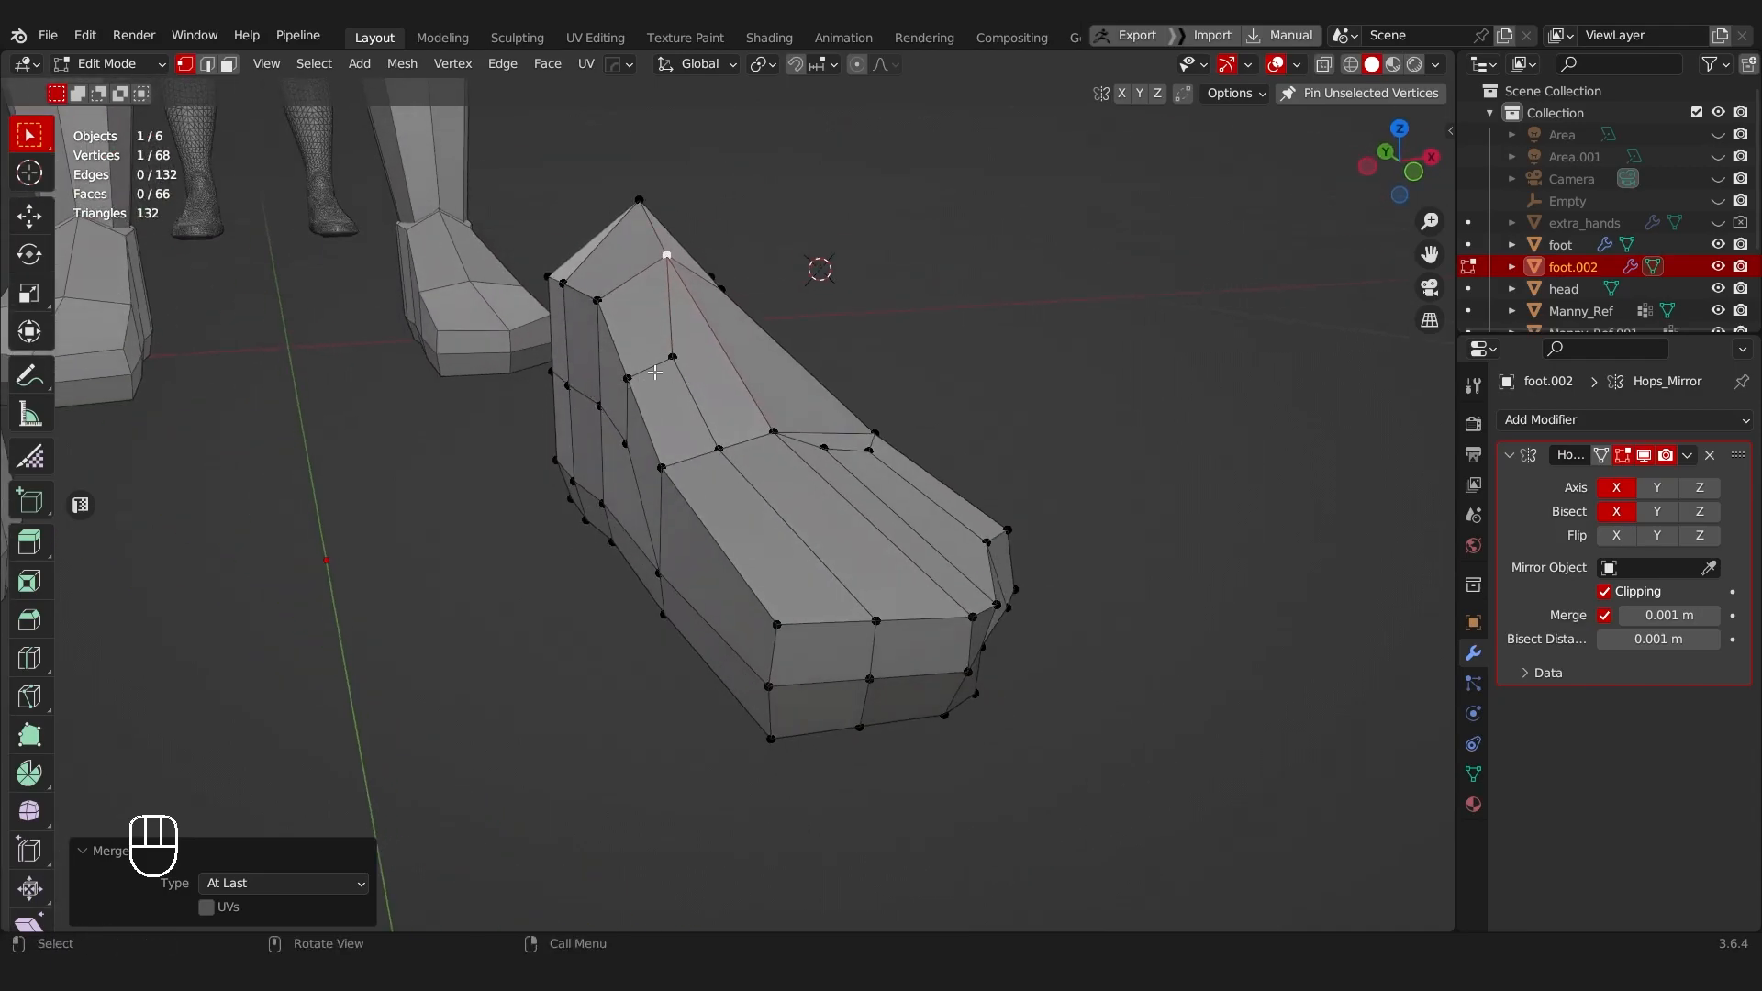
{"action": "middle_click_drag", "start_coordinate": [655, 371], "coordinate": [813, 328]}
{"action": "middle_click_drag", "start_coordinate": [701, 489], "coordinate": [624, 493]}
{"action": "key", "text": "k"}
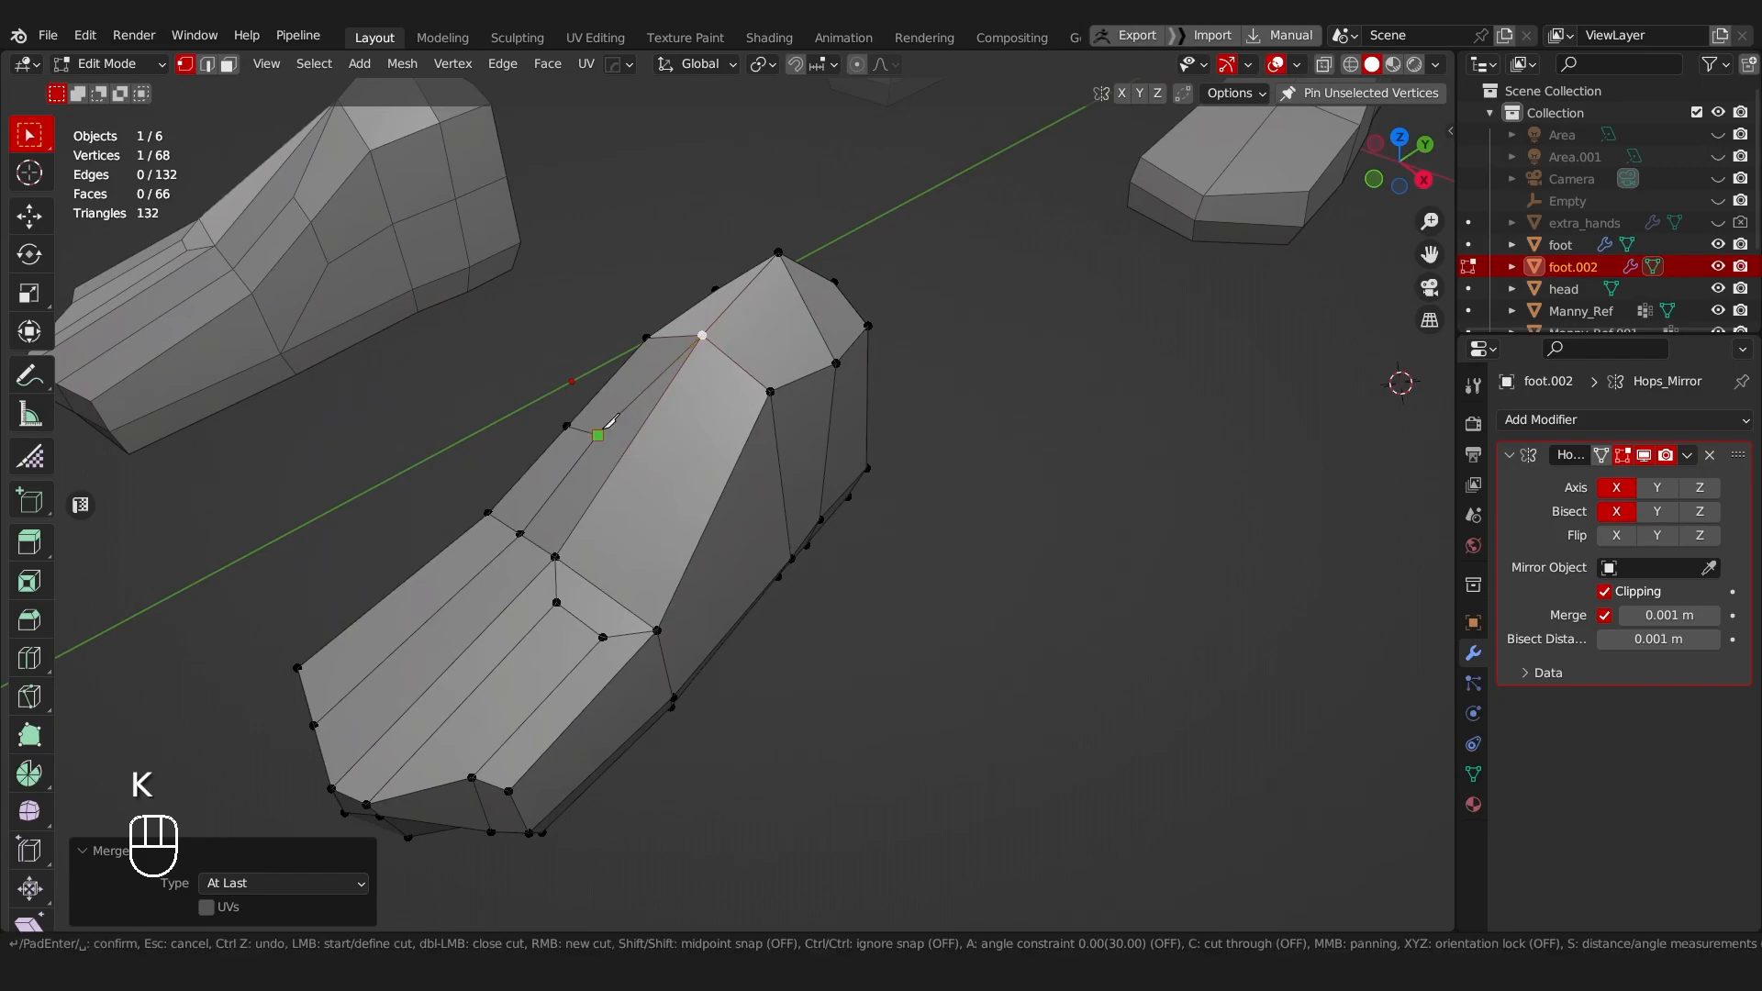
{"action": "key", "text": "Tab"}
{"action": "middle_click_drag", "start_coordinate": [712, 602], "coordinate": [830, 480]}
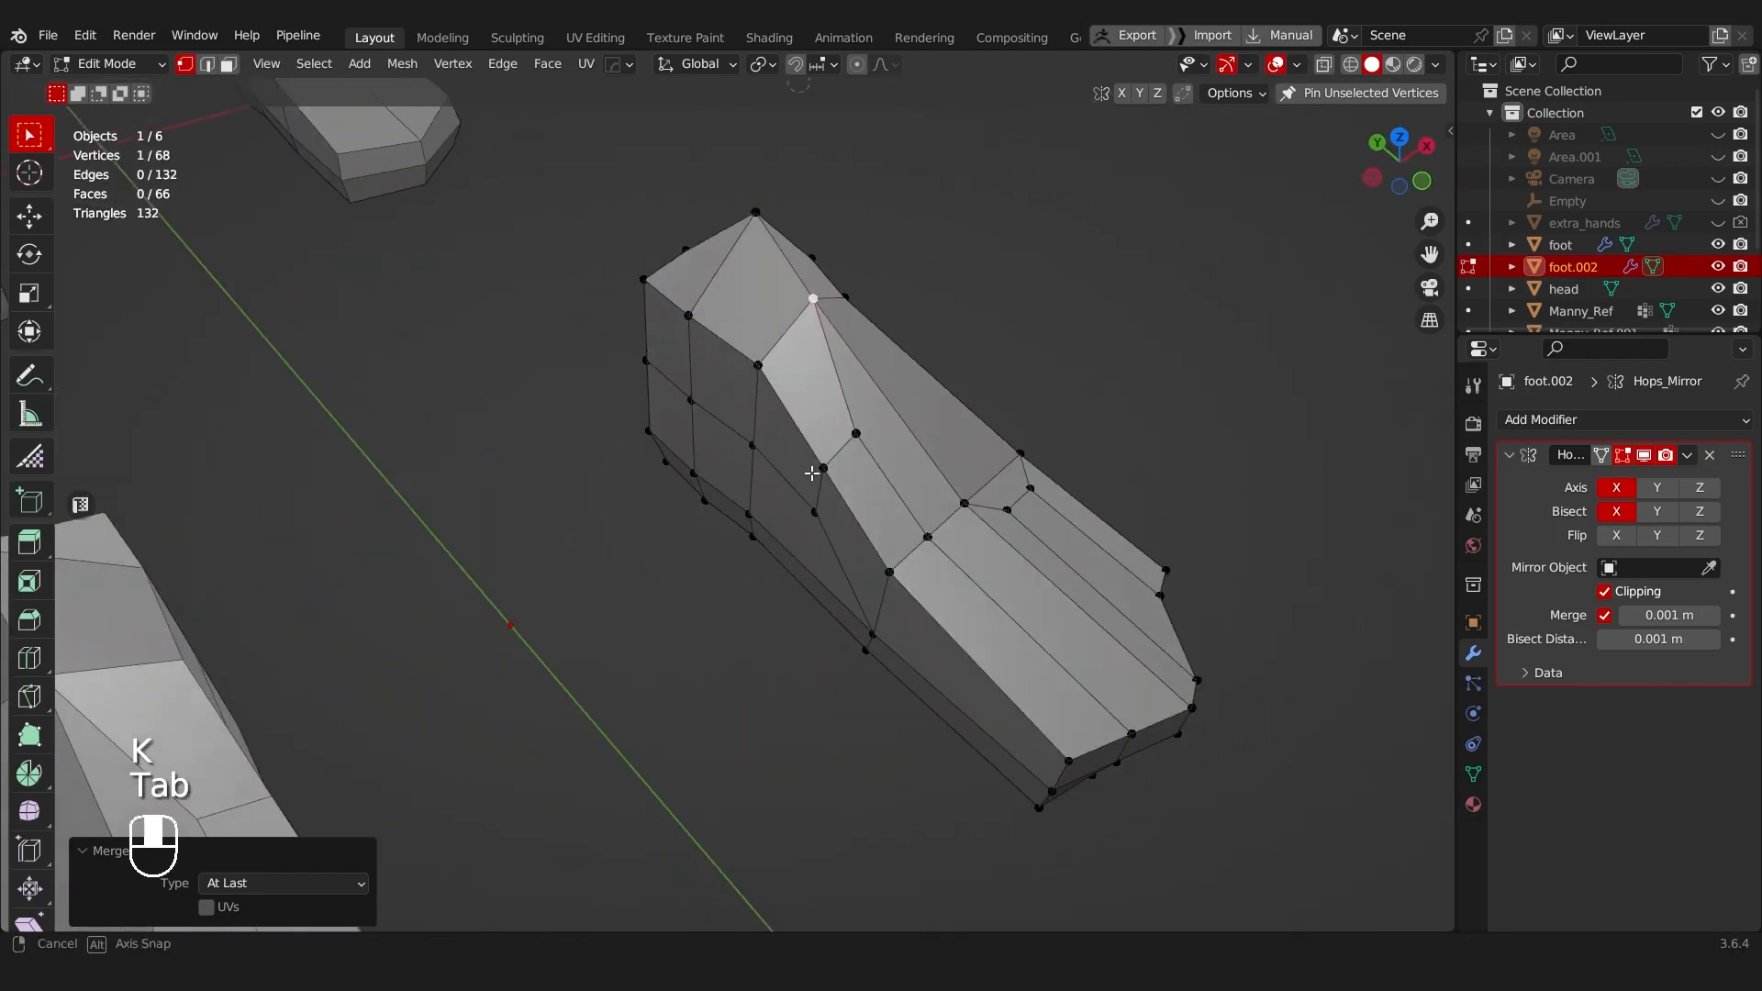
Step: Undo the recent knife cuts and vertex merges on the foot
{"action": "key", "text": "ctrl+z"}
{"action": "key", "text": "ctrl+z"}
{"action": "key", "text": "ctrl+z"}
{"action": "key", "text": "ctrl+z"}
{"action": "key", "text": "ctrl+z"}
{"action": "key", "text": "ctrl+z"}
Step: Add a centred edge loop around the foot between the ankle and the ball
{"action": "key", "text": "ctrl+r"}
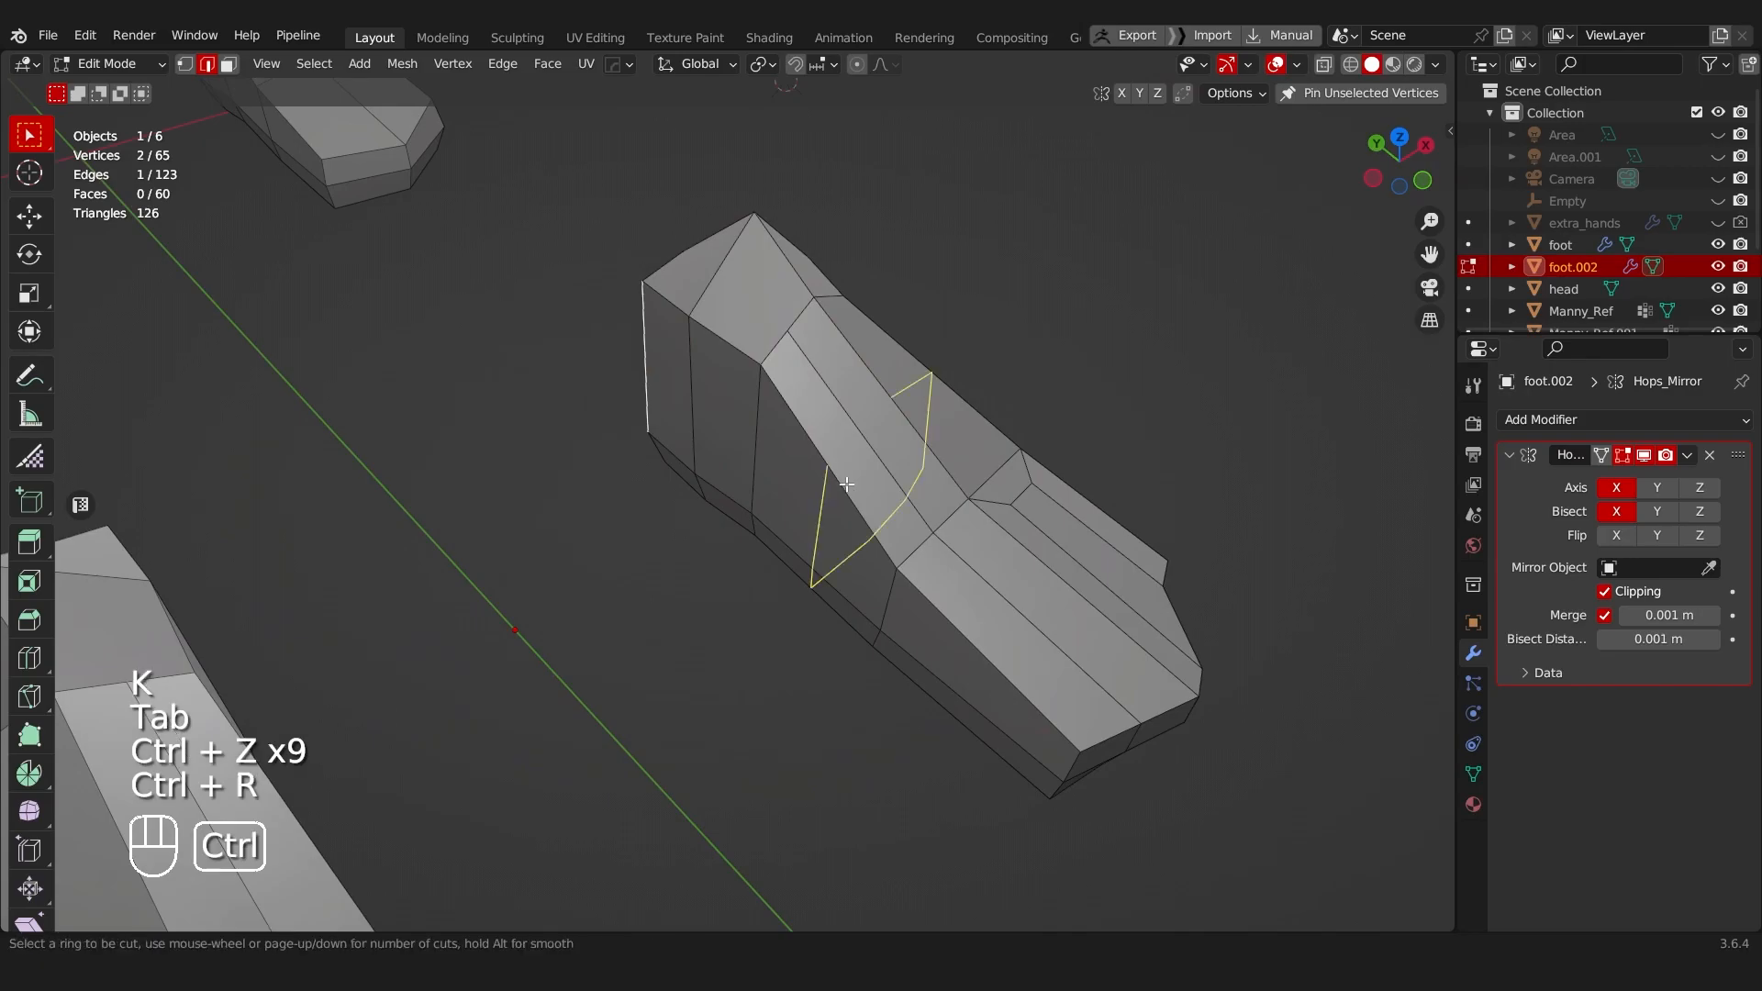
{"action": "left_click", "coordinate": [826, 492]}
{"action": "right_click", "coordinate": [826, 492]}
{"action": "middle_click_drag", "start_coordinate": [826, 492], "coordinate": [753, 522]}
Step: Cut an edge across the top of the instep with the Knife and dissolve the unwanted geometry
{"action": "key", "text": "Tab"}
{"action": "middle_click_drag", "start_coordinate": [618, 503], "coordinate": [784, 484]}
{"action": "key", "text": "k"}
{"action": "key", "text": "a"}
{"action": "key", "text": "Tab"}
{"action": "key", "text": "ctrl+x"}
Step: Merge the middle vertex of the new instep loop into the neighbouring vertex on the top ridge, using At Last
{"action": "key", "text": "Tab"}
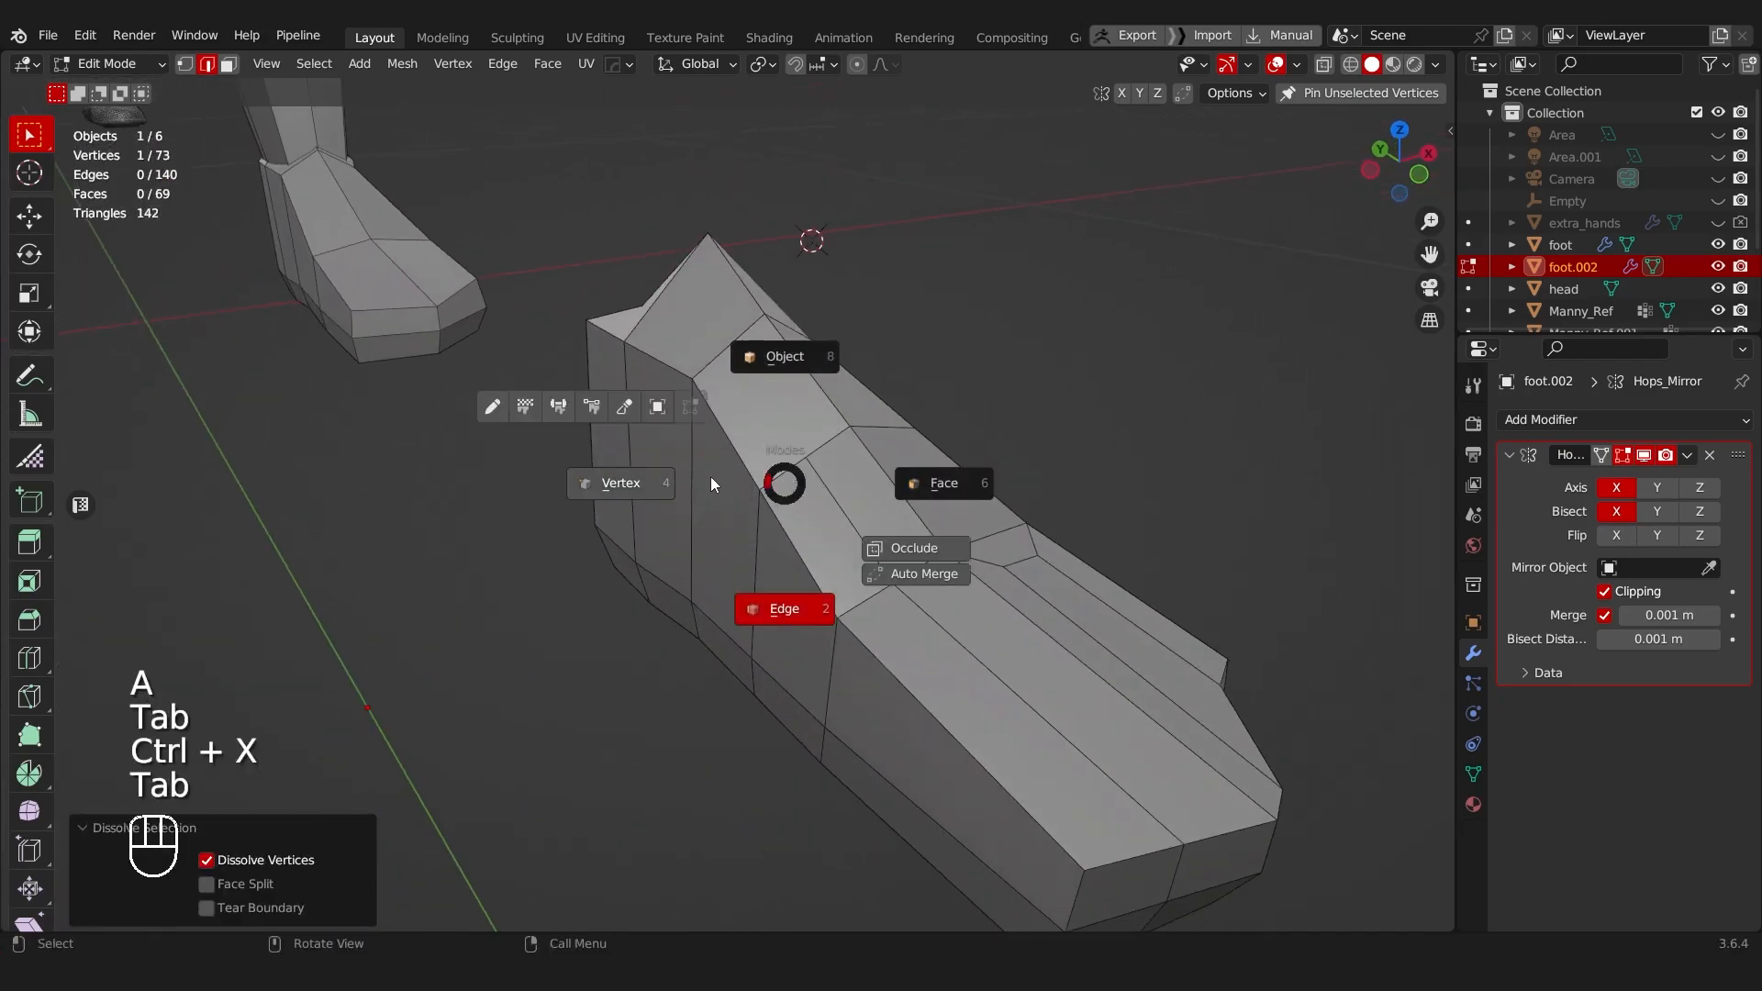
{"action": "left_click", "coordinate": [710, 477]}
{"action": "left_click", "coordinate": [760, 487], "text": "shift"}
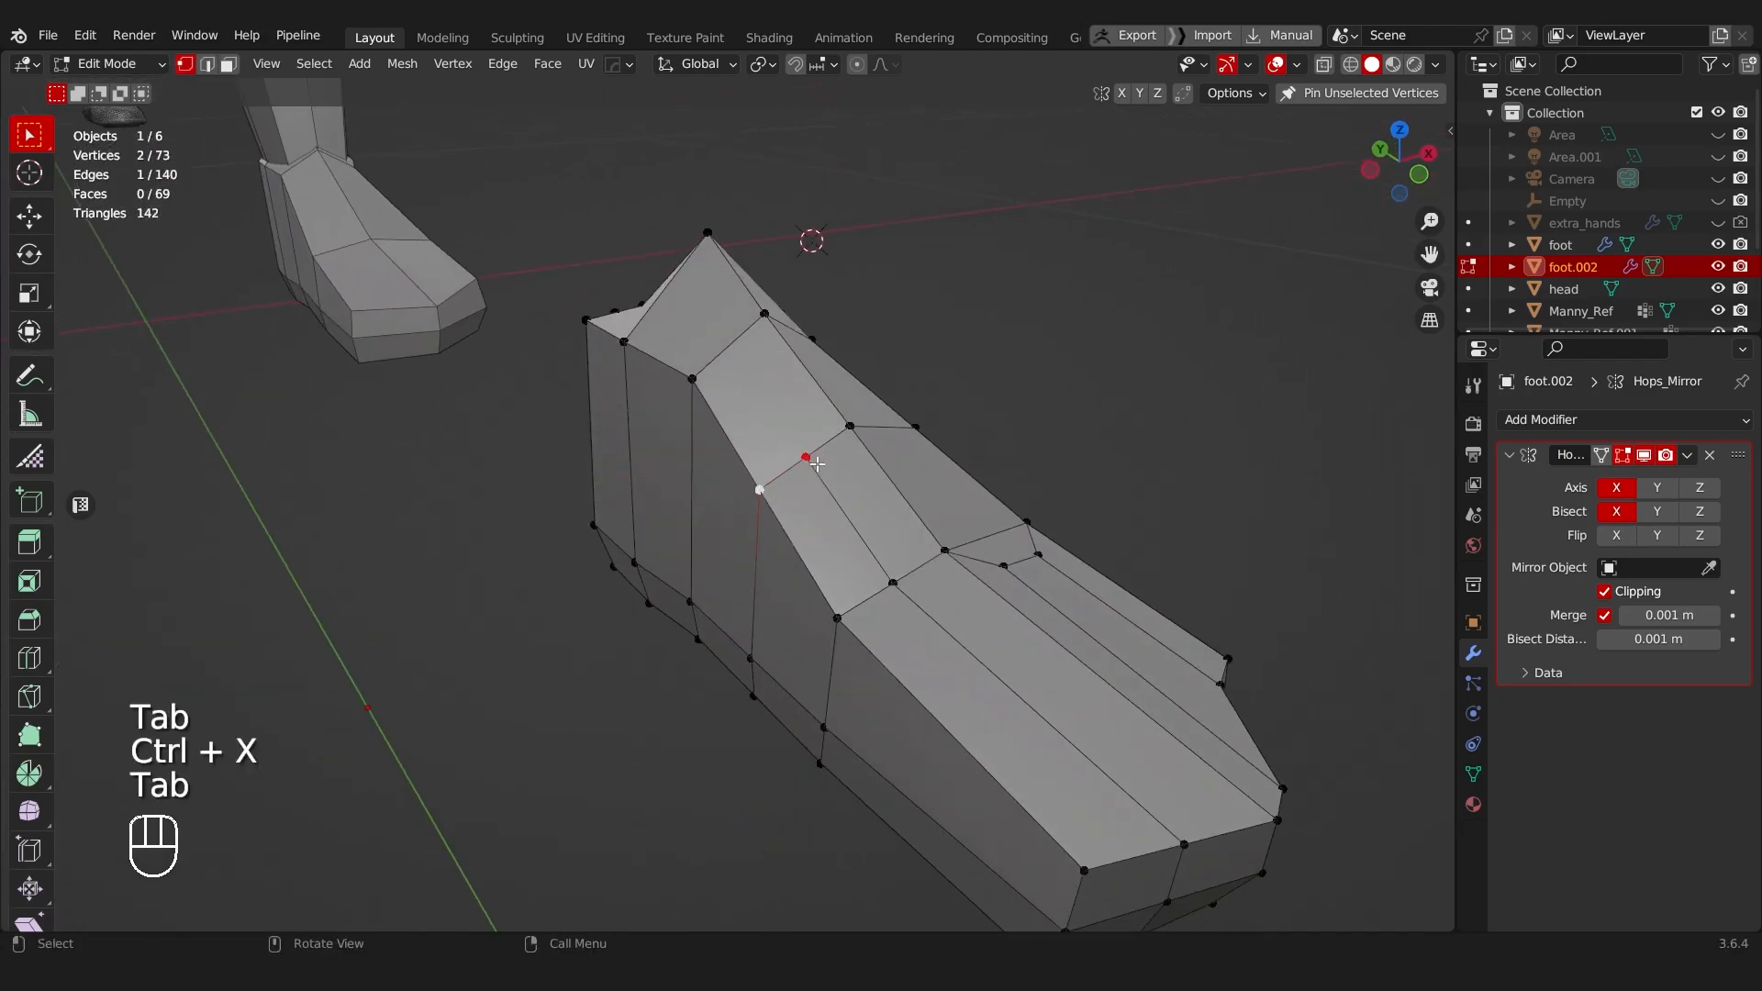
{"action": "left_click", "coordinate": [850, 426], "text": "shift"}
{"action": "key", "text": "m"}
{"action": "left_click", "coordinate": [742, 520]}
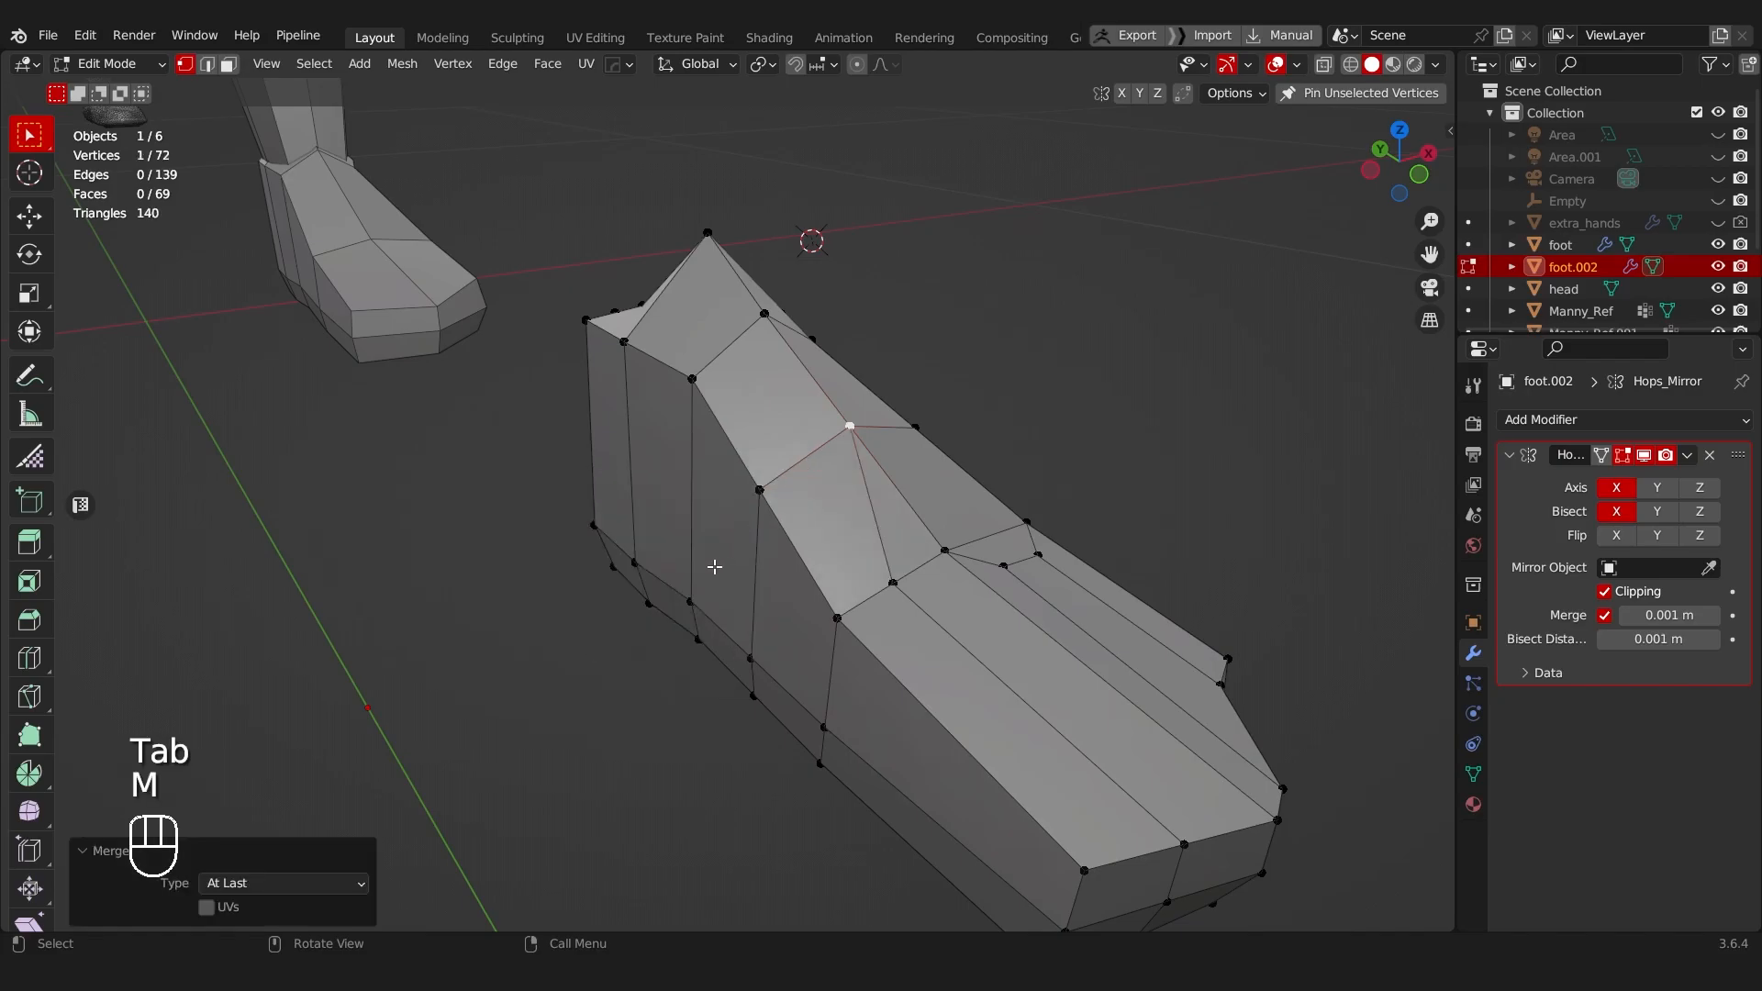
Step: Dissolve the stray vertex and the edge loop running down the middle of the heel and along the sole
{"action": "middle_click_drag", "start_coordinate": [715, 567], "coordinate": [933, 632]}
{"action": "key", "text": "Tab"}
{"action": "key", "text": "ctrl+x"}
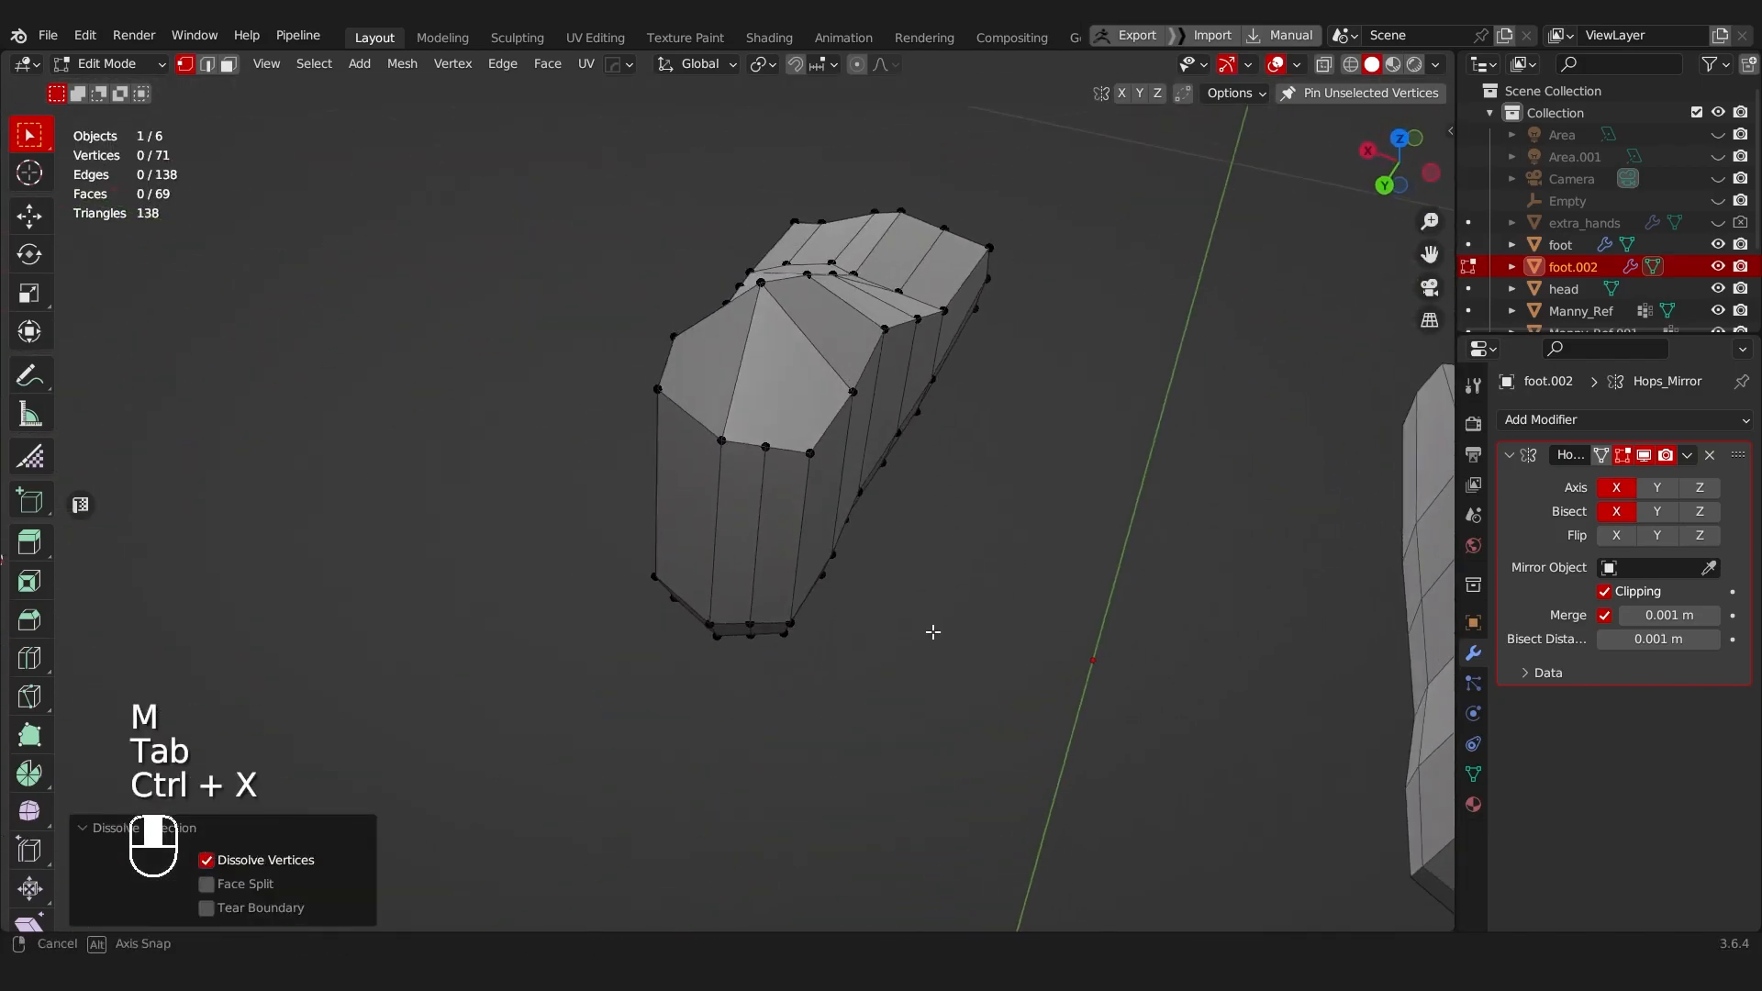
{"action": "key", "text": "Tab"}
{"action": "left_click", "coordinate": [896, 504]}
{"action": "left_click", "coordinate": [762, 519], "text": "alt"}
{"action": "middle_click_drag", "start_coordinate": [762, 520], "coordinate": [698, 396]}
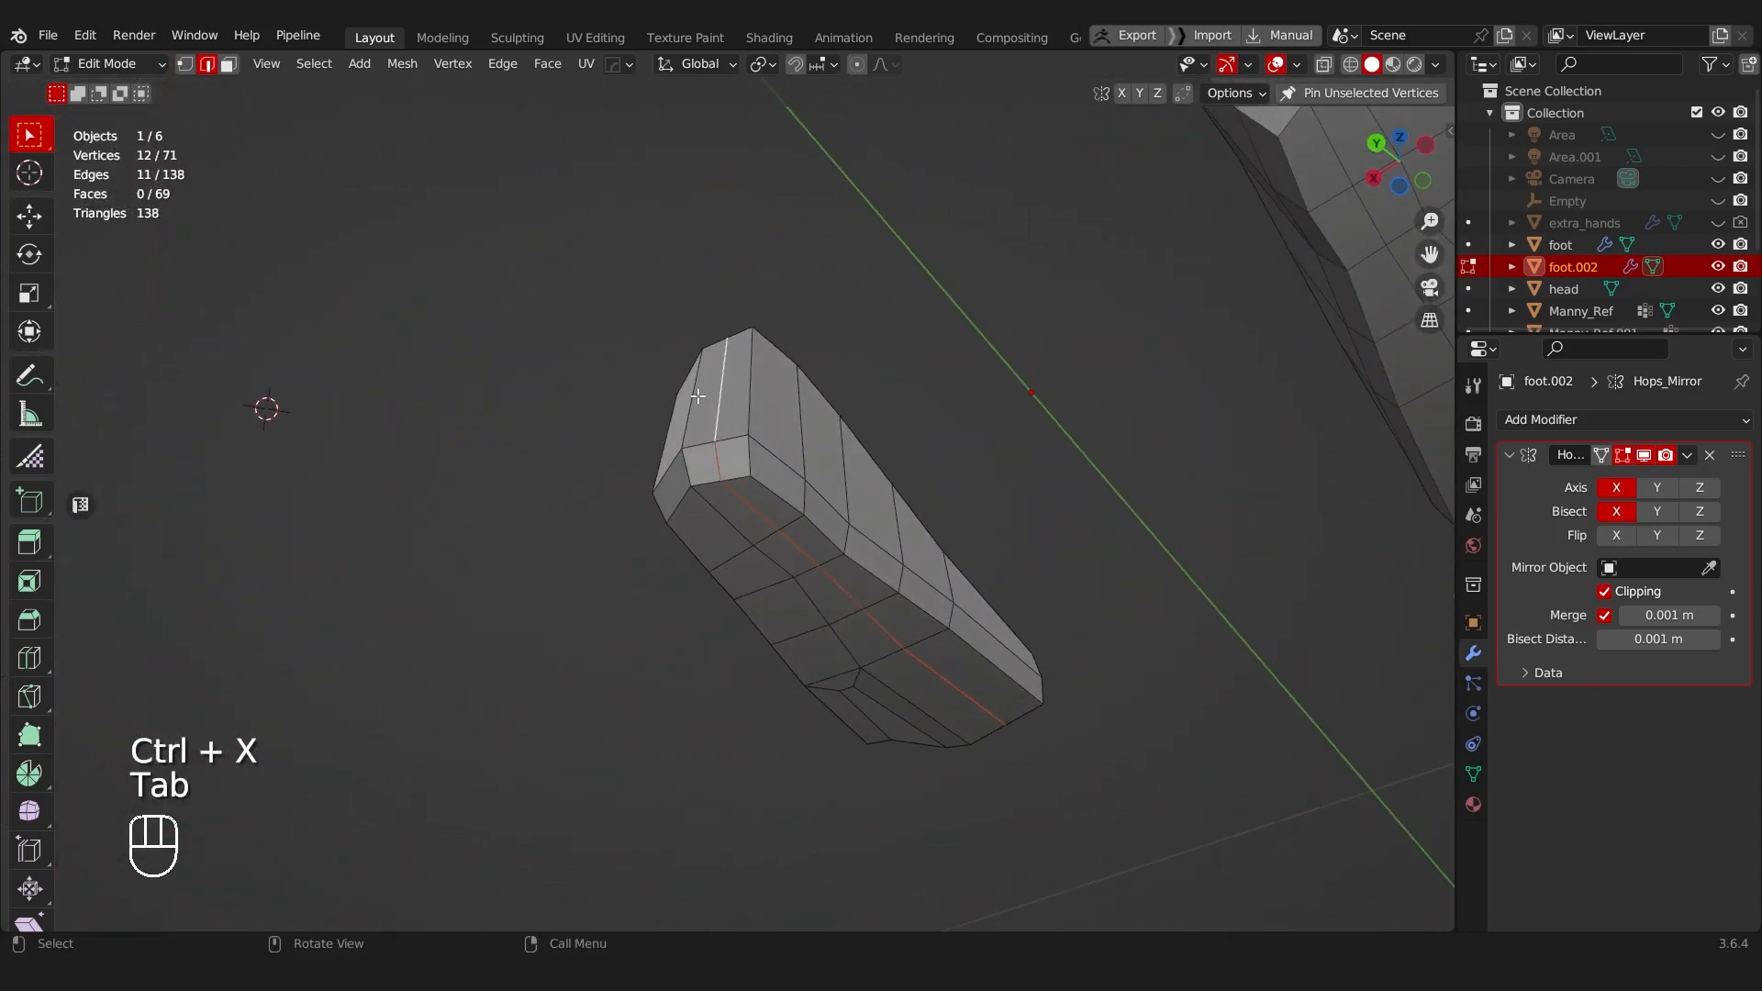
{"action": "left_click", "coordinate": [887, 633], "text": "ctrl"}
{"action": "key", "text": "ctrl+x"}
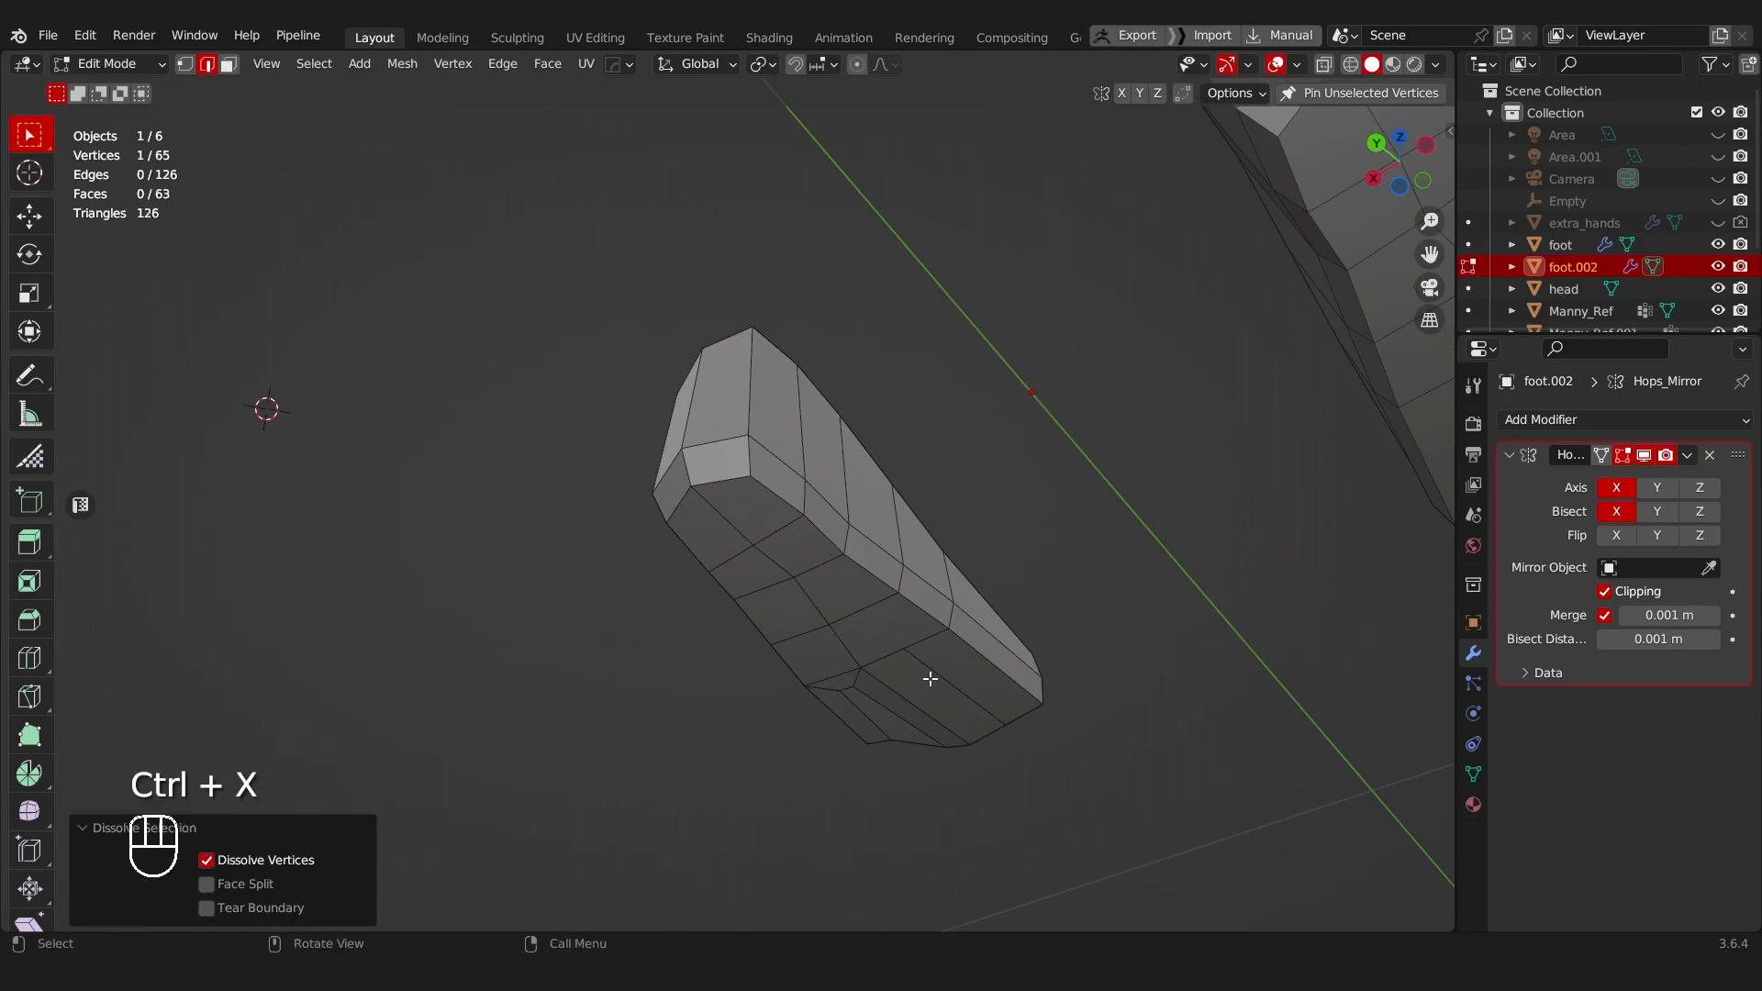
Step: Connect the two vertices across the open face on the underside of the foot with a new edge
{"action": "key", "text": "Tab"}
{"action": "left_click", "coordinate": [837, 667]}
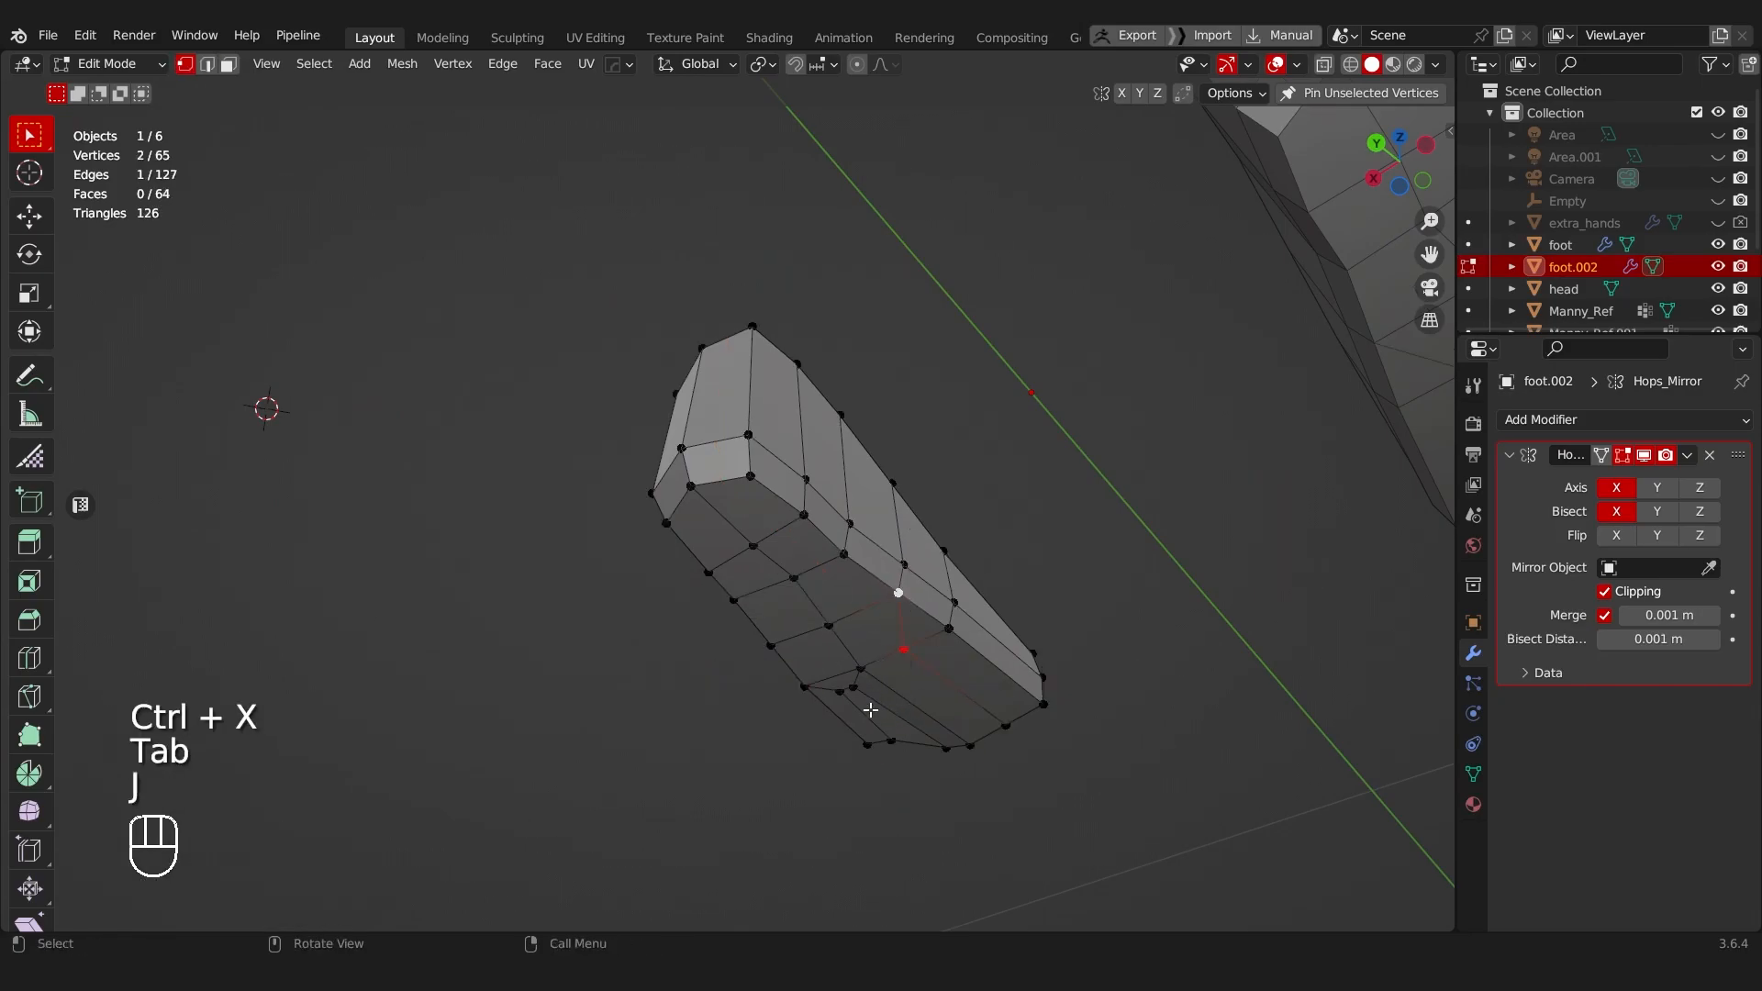
{"action": "middle_click_drag", "start_coordinate": [870, 710], "coordinate": [779, 563]}
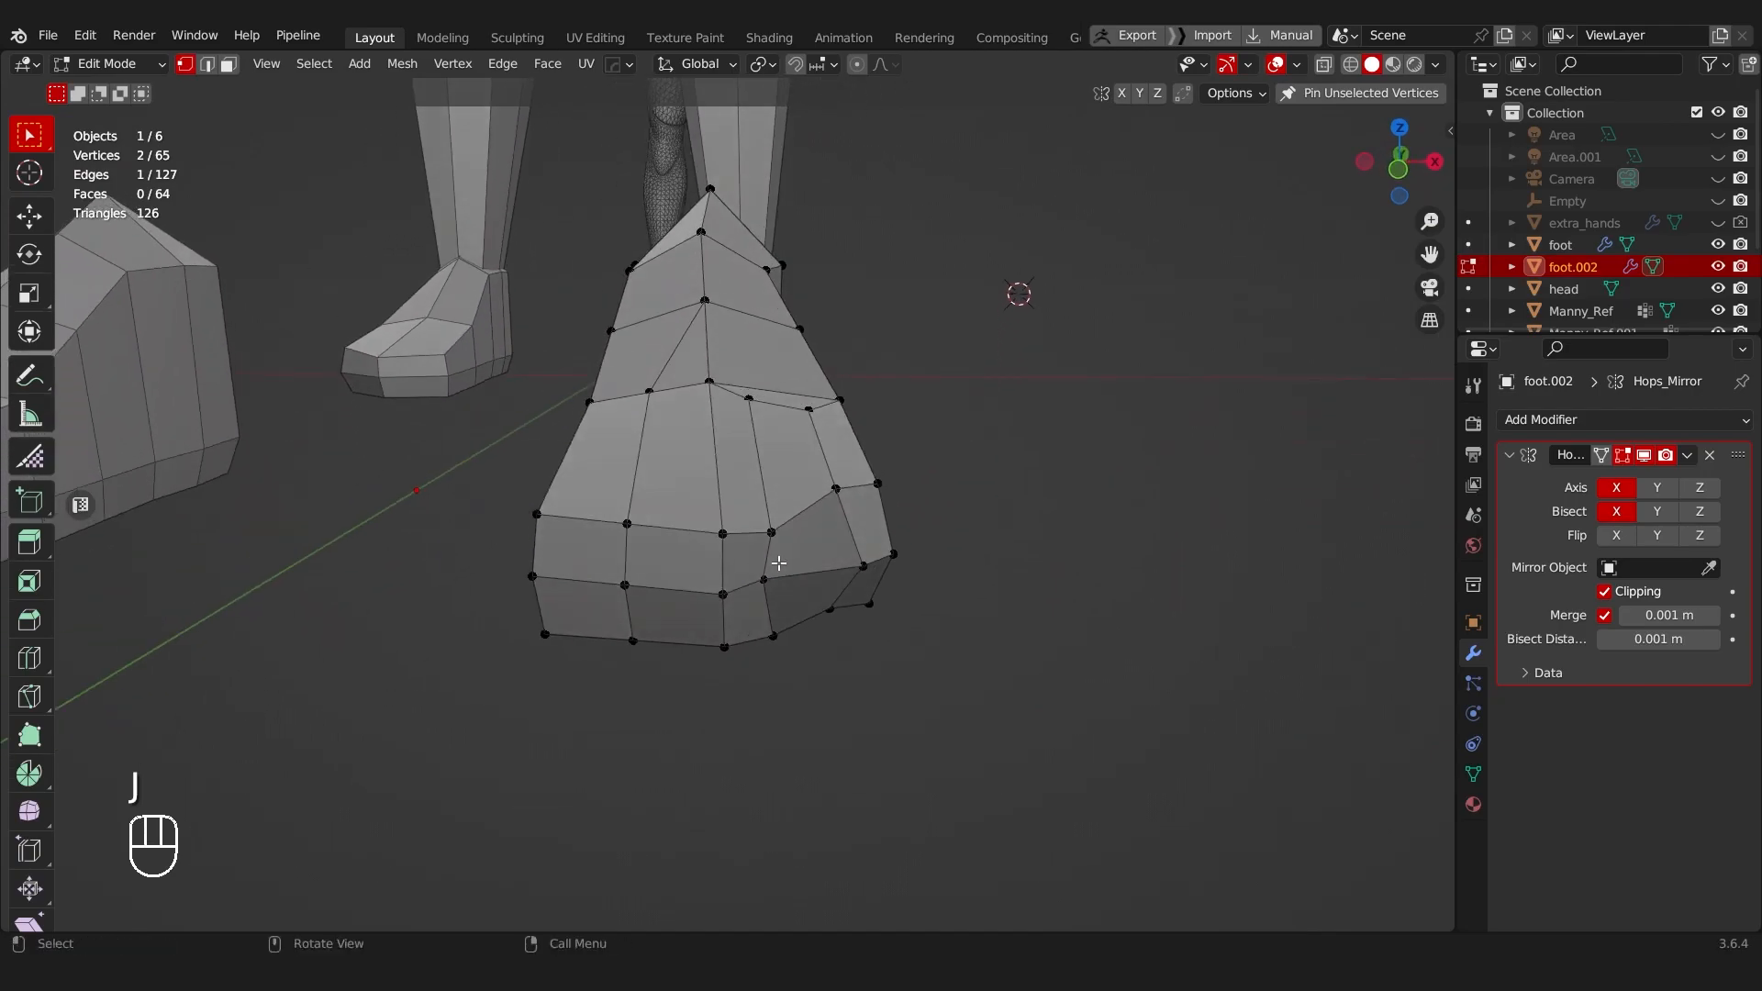
Step: Shift the vertex column at the front corner of the toes outward along X, starting with its middle vertex
{"action": "key", "text": "g"}
{"action": "key", "text": "x"}
{"action": "left_click", "coordinate": [819, 593]}
{"action": "left_click", "coordinate": [772, 533]}
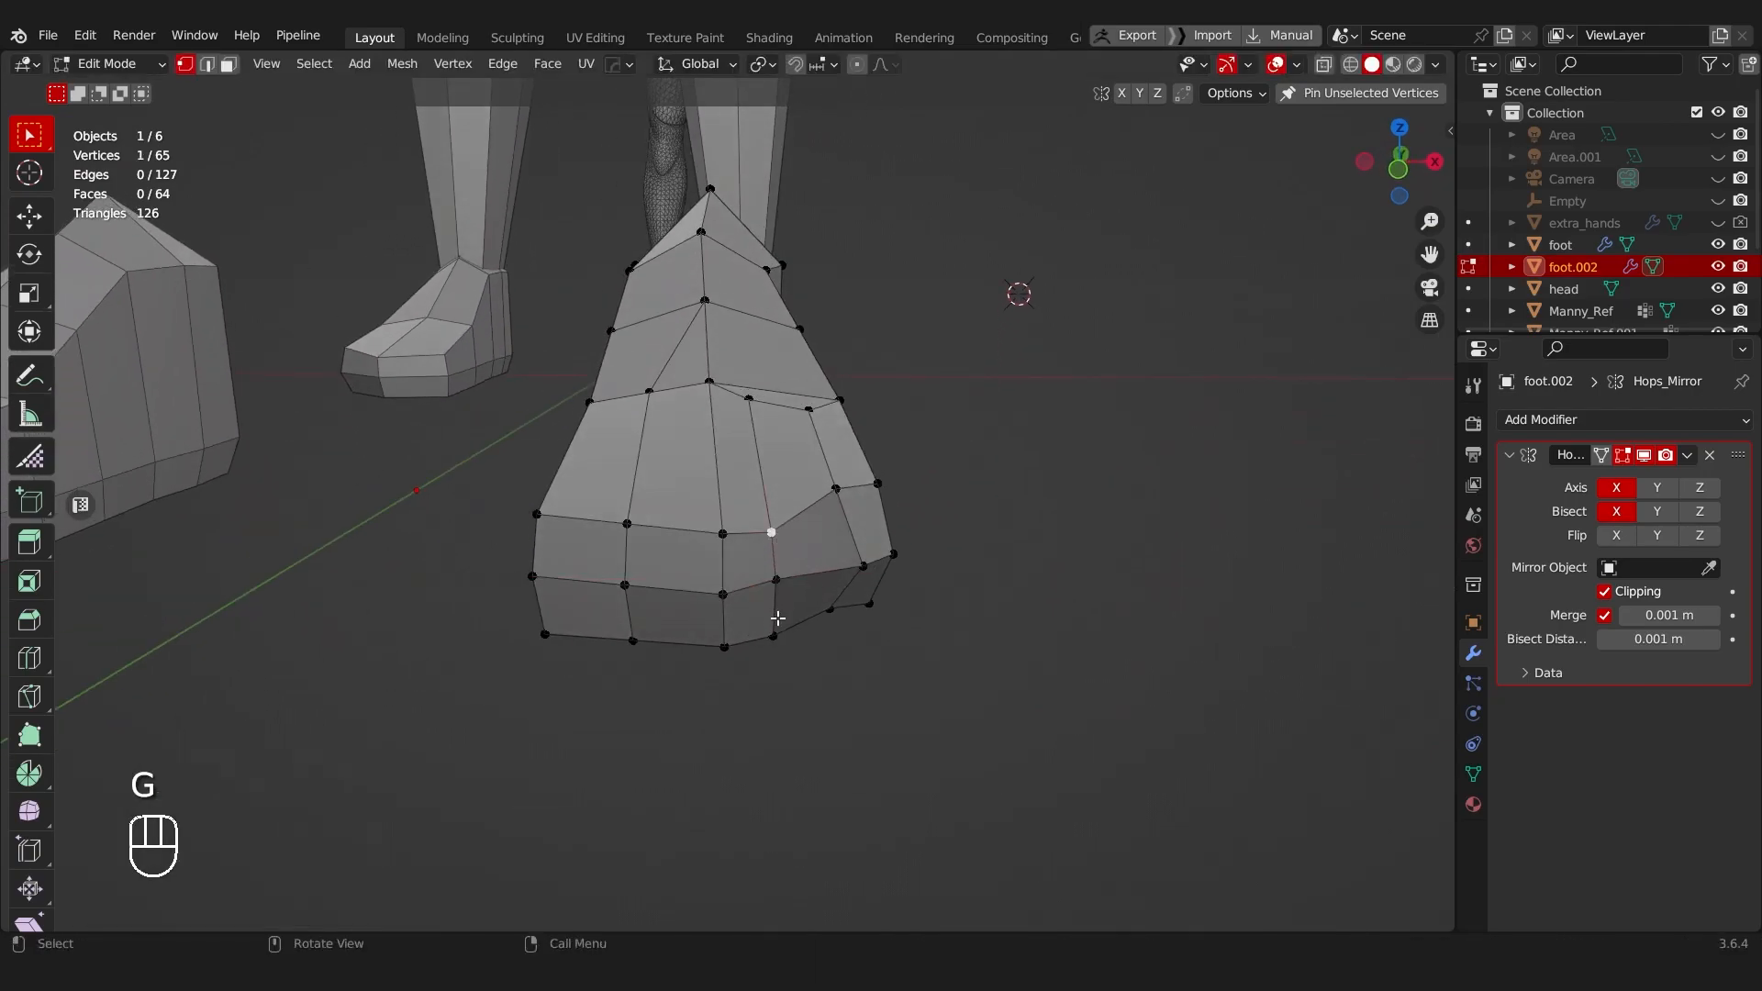
{"action": "left_click", "coordinate": [774, 633], "text": "ctrl"}
{"action": "key", "text": "g"}
{"action": "key", "text": "x"}
{"action": "left_click", "coordinate": [816, 603]}
Step: Move the three-vertex column on the outer toe side along Y and then -0.00442 m along X
{"action": "left_click", "coordinate": [833, 491]}
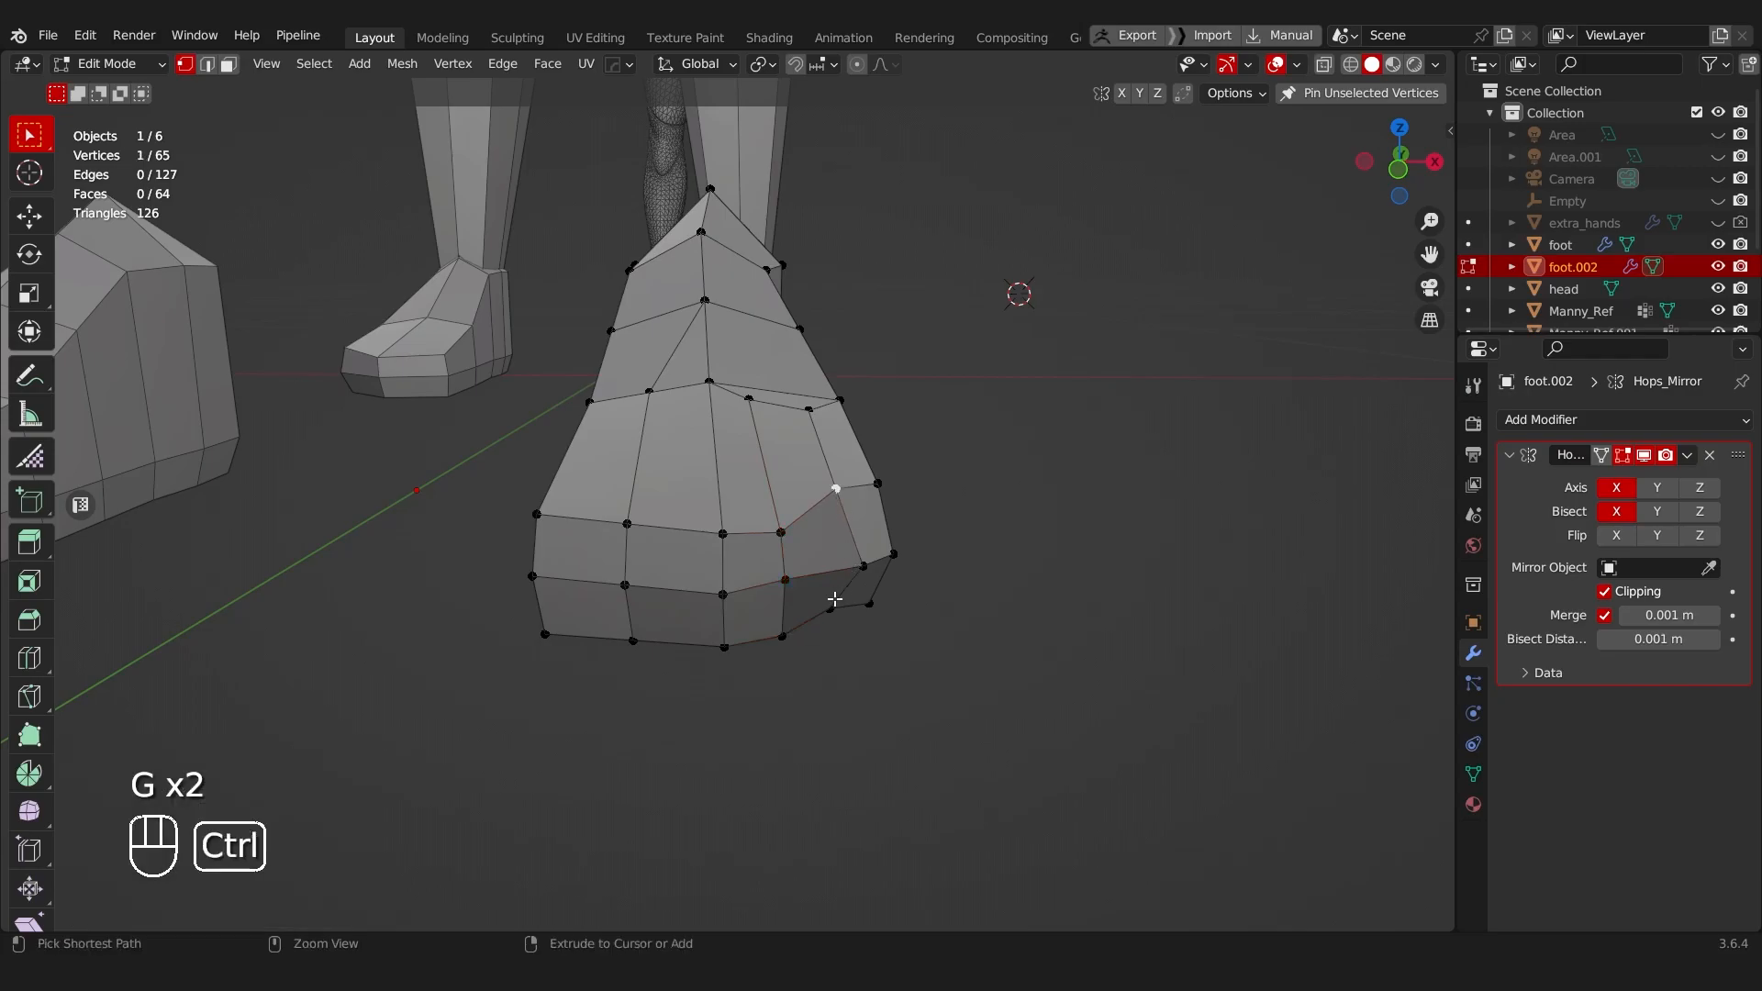
{"action": "left_click", "coordinate": [834, 601], "text": "ctrl"}
{"action": "key", "text": "g"}
{"action": "key", "text": "y"}
{"action": "left_click", "coordinate": [877, 613]}
{"action": "key", "text": "g"}
{"action": "key", "text": "x"}
{"action": "left_click", "coordinate": [921, 602]}
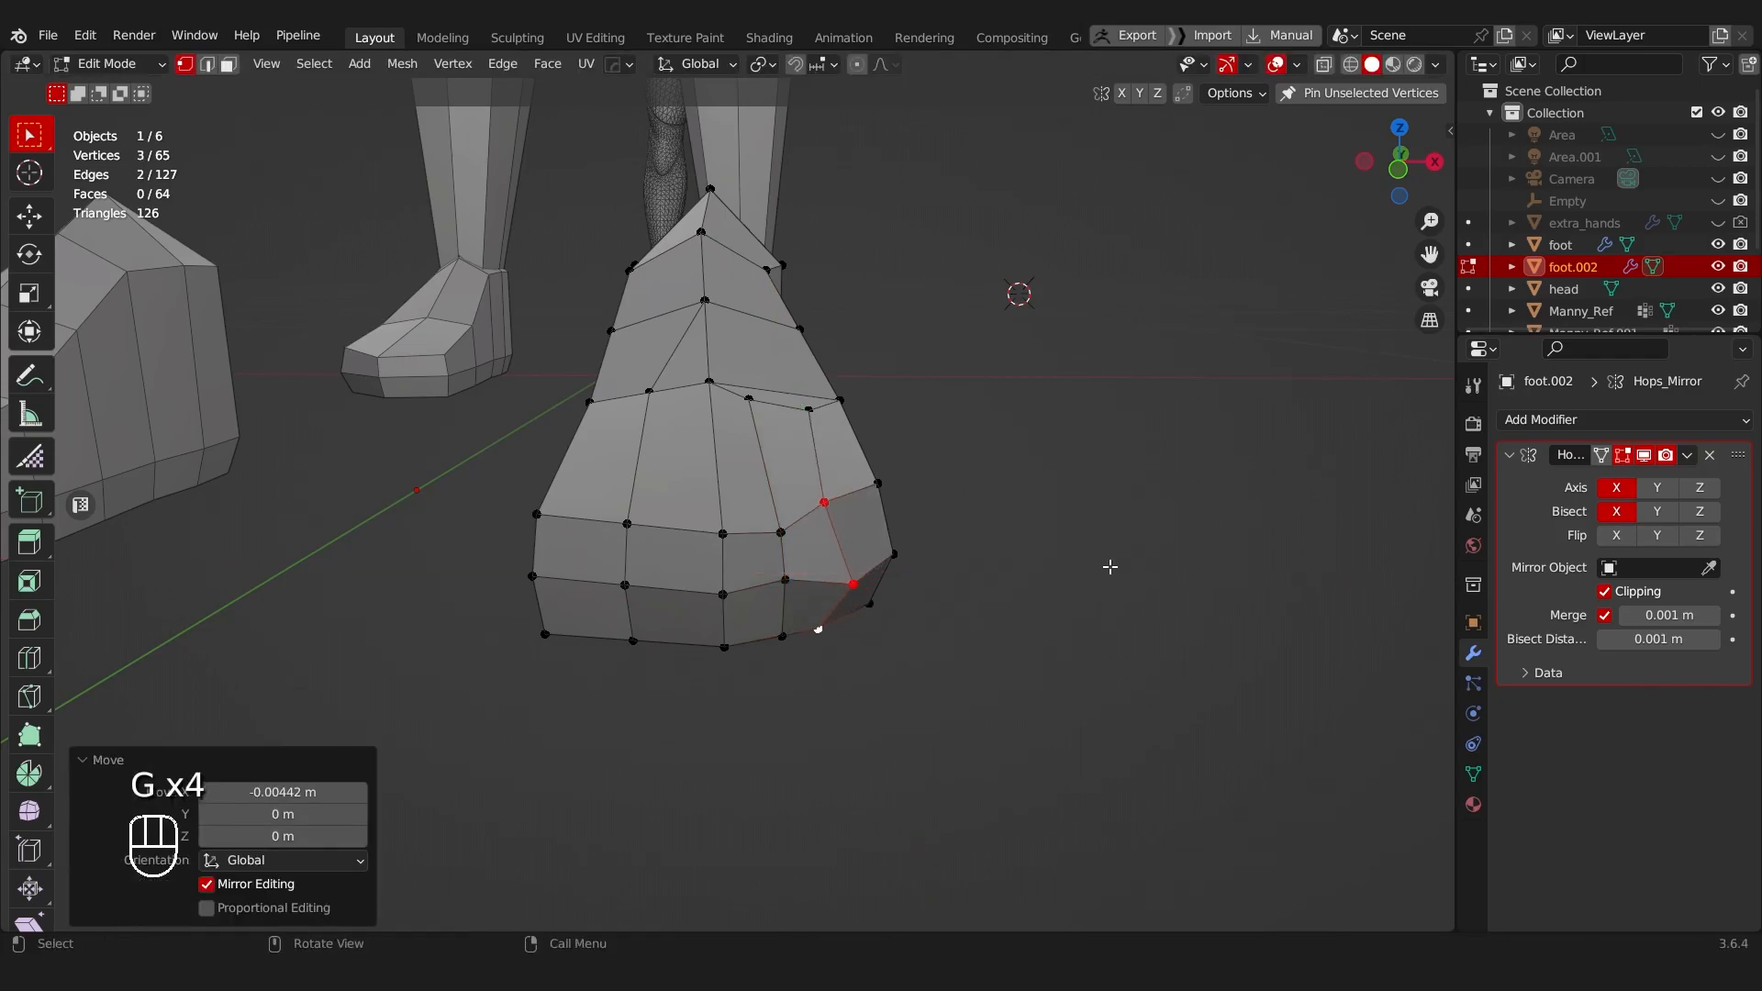
Step: Scale the outer toe vertex column to 0.227 on X, then lower the middle vertex of the neighbouring column along Z
{"action": "key", "text": "s"}
{"action": "key", "text": "x"}
{"action": "left_click", "coordinate": [908, 571]}
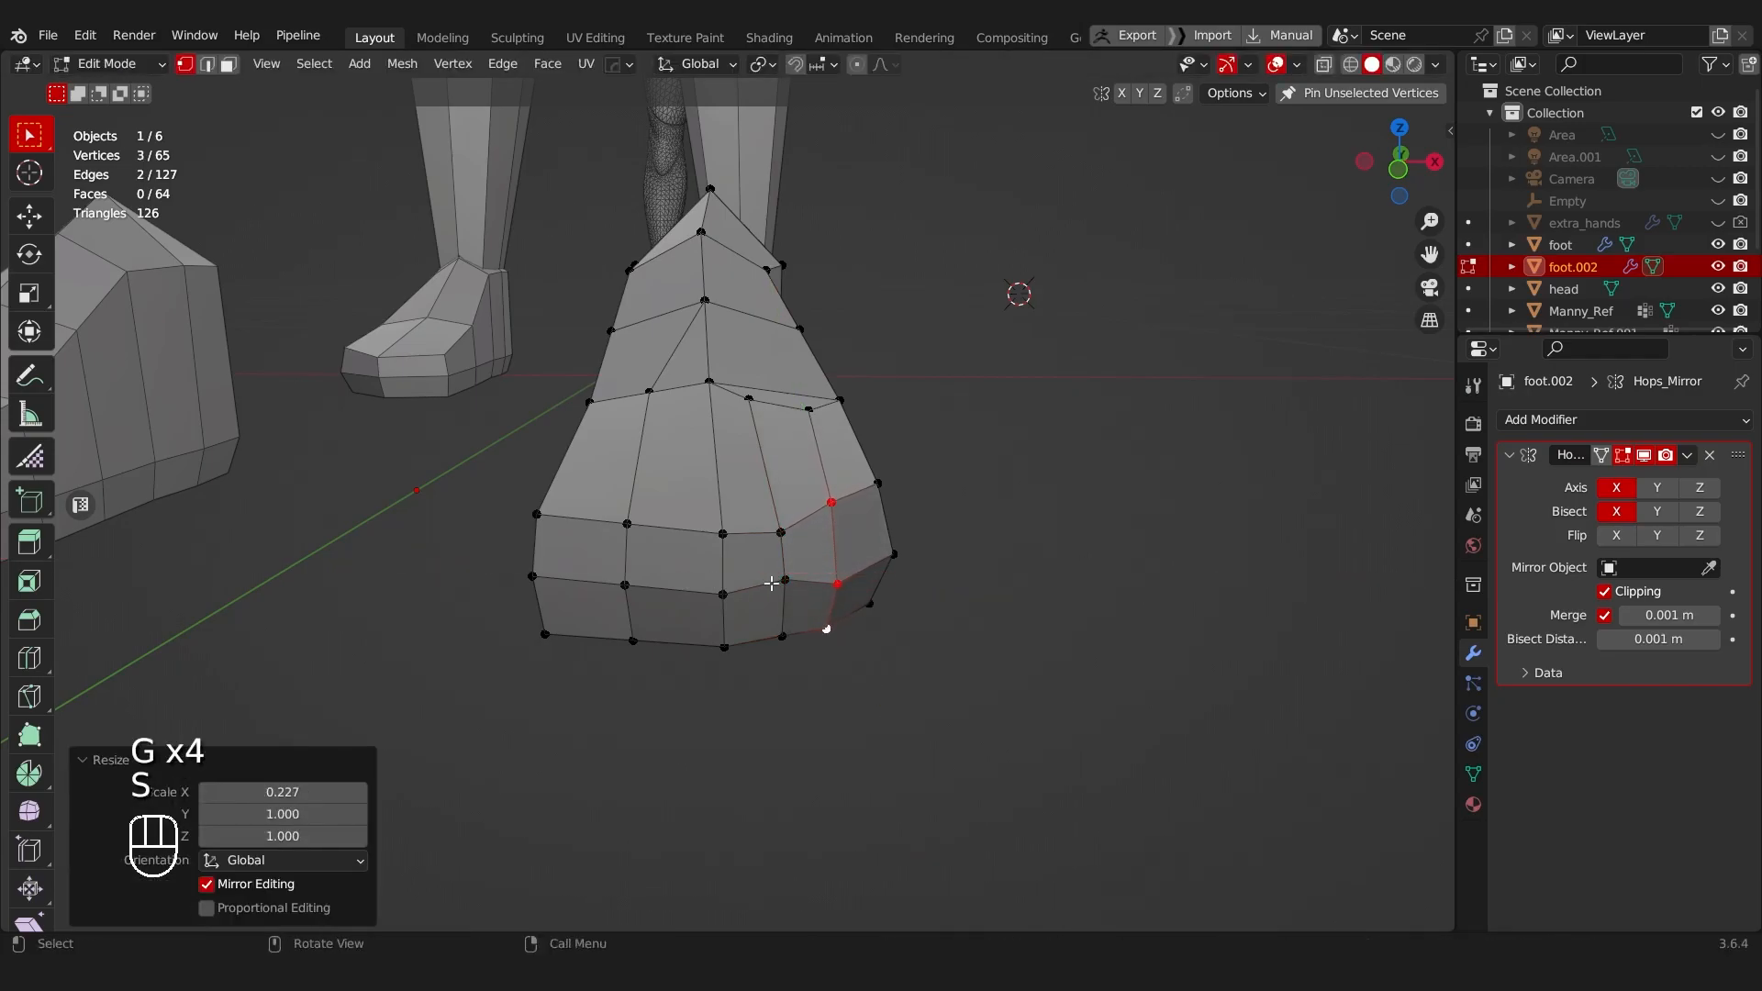
{"action": "left_click", "coordinate": [771, 583]}
{"action": "key", "text": "g"}
{"action": "key", "text": "z"}
{"action": "left_click", "coordinate": [773, 593]}
Step: Select the two stacked vertical edges at the middle of the toe front and slide them by a factor of 0.286
{"action": "key", "text": "Tab"}
{"action": "left_click", "coordinate": [751, 623]}
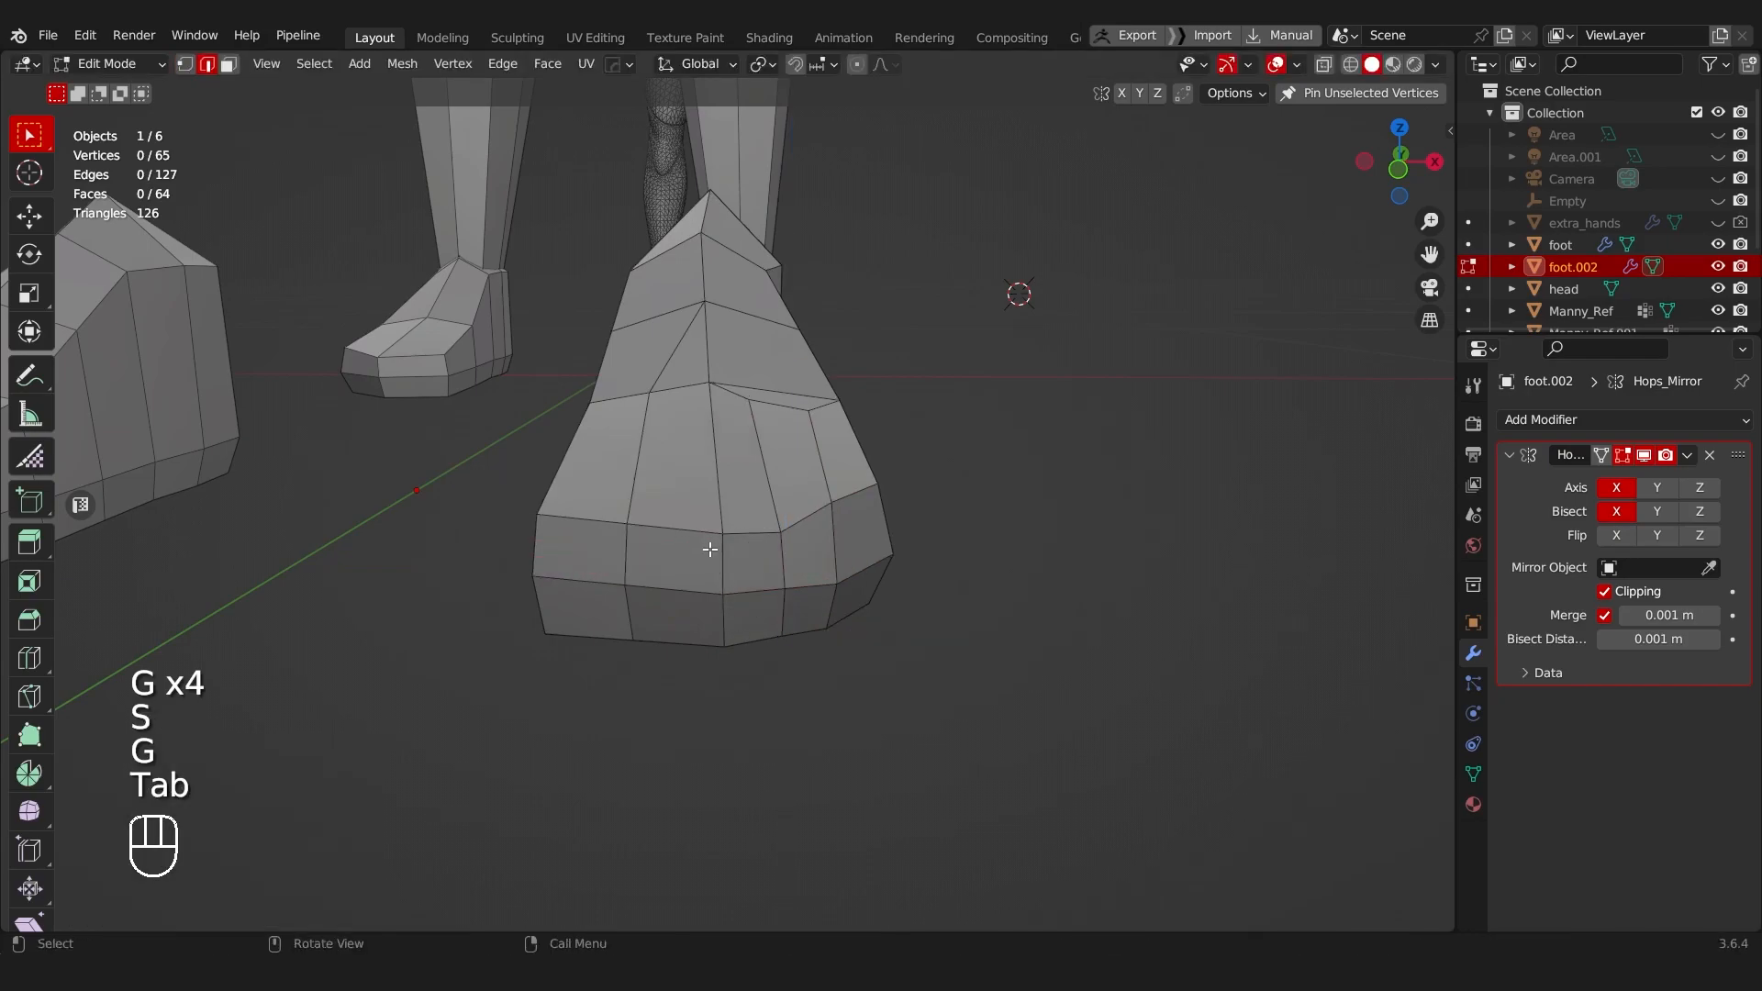
{"action": "left_click", "coordinate": [716, 560]}
{"action": "left_click", "coordinate": [728, 610], "text": "ctrl"}
{"action": "key", "text": "g"}
{"action": "key", "text": "g"}
{"action": "left_click", "coordinate": [771, 603]}
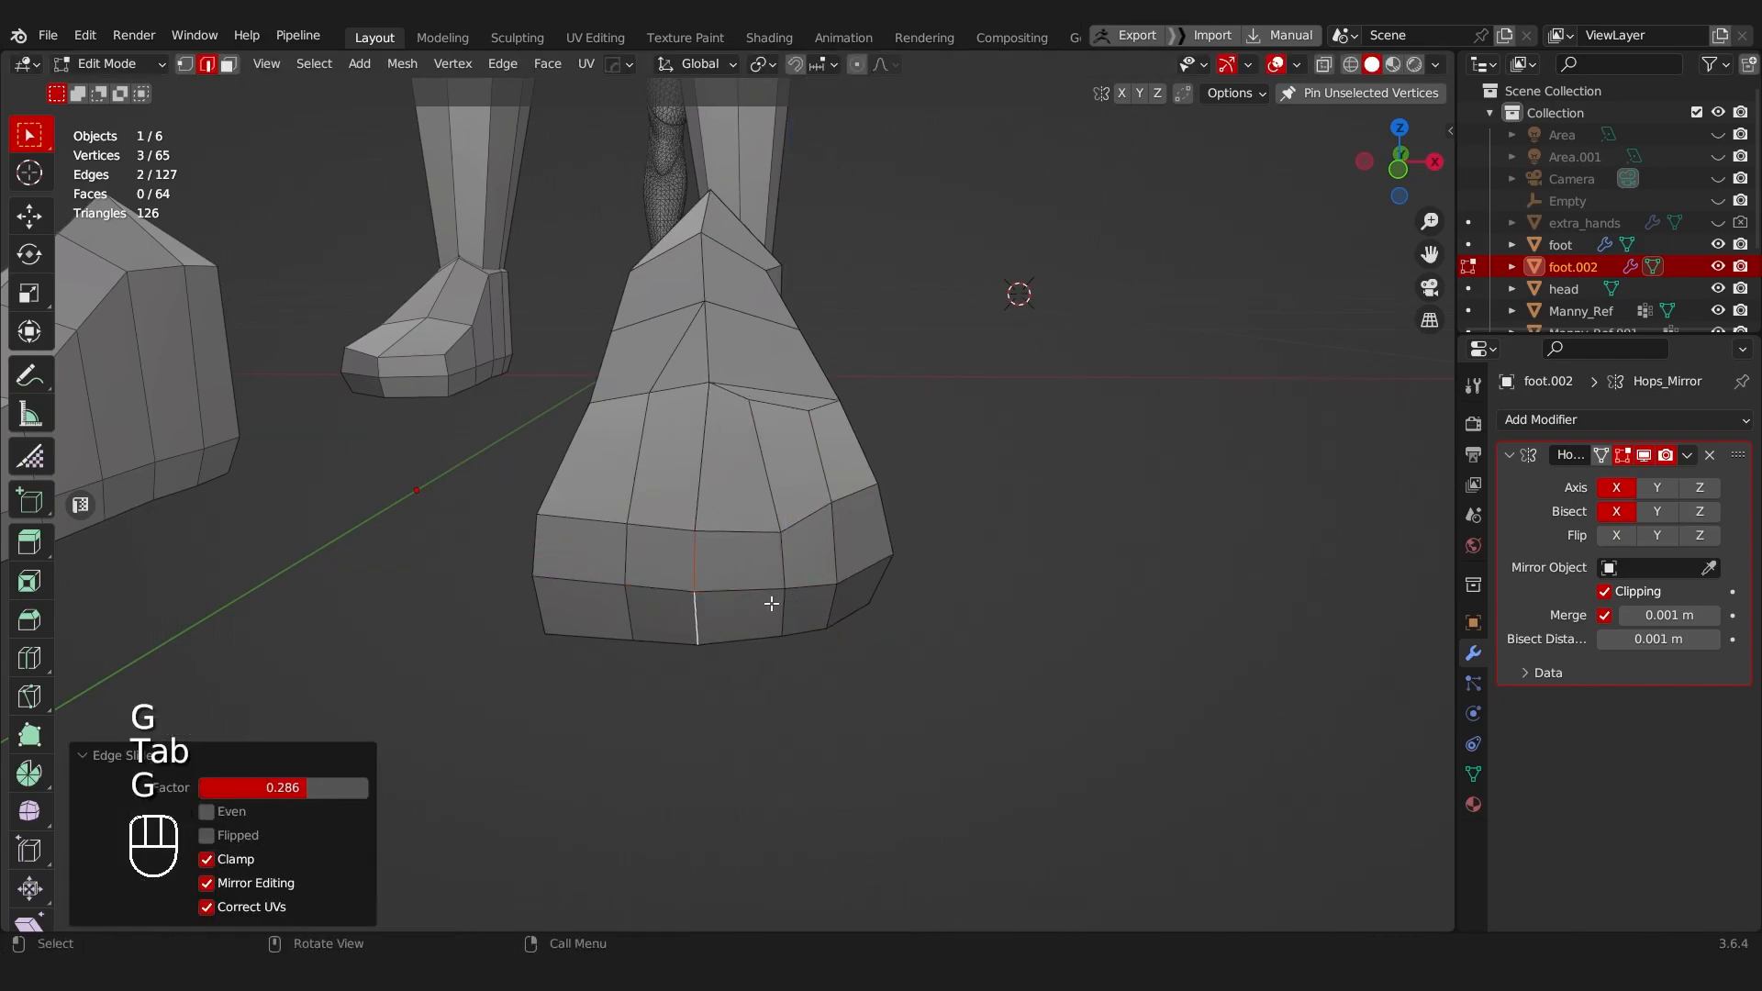
Step: Slide the next pair of vertical toe edges toward the middle of the foot by a factor of 0.221
{"action": "left_click", "coordinate": [782, 599]}
{"action": "key", "text": "g"}
{"action": "key", "text": "g"}
{"action": "left_click", "coordinate": [823, 566]}
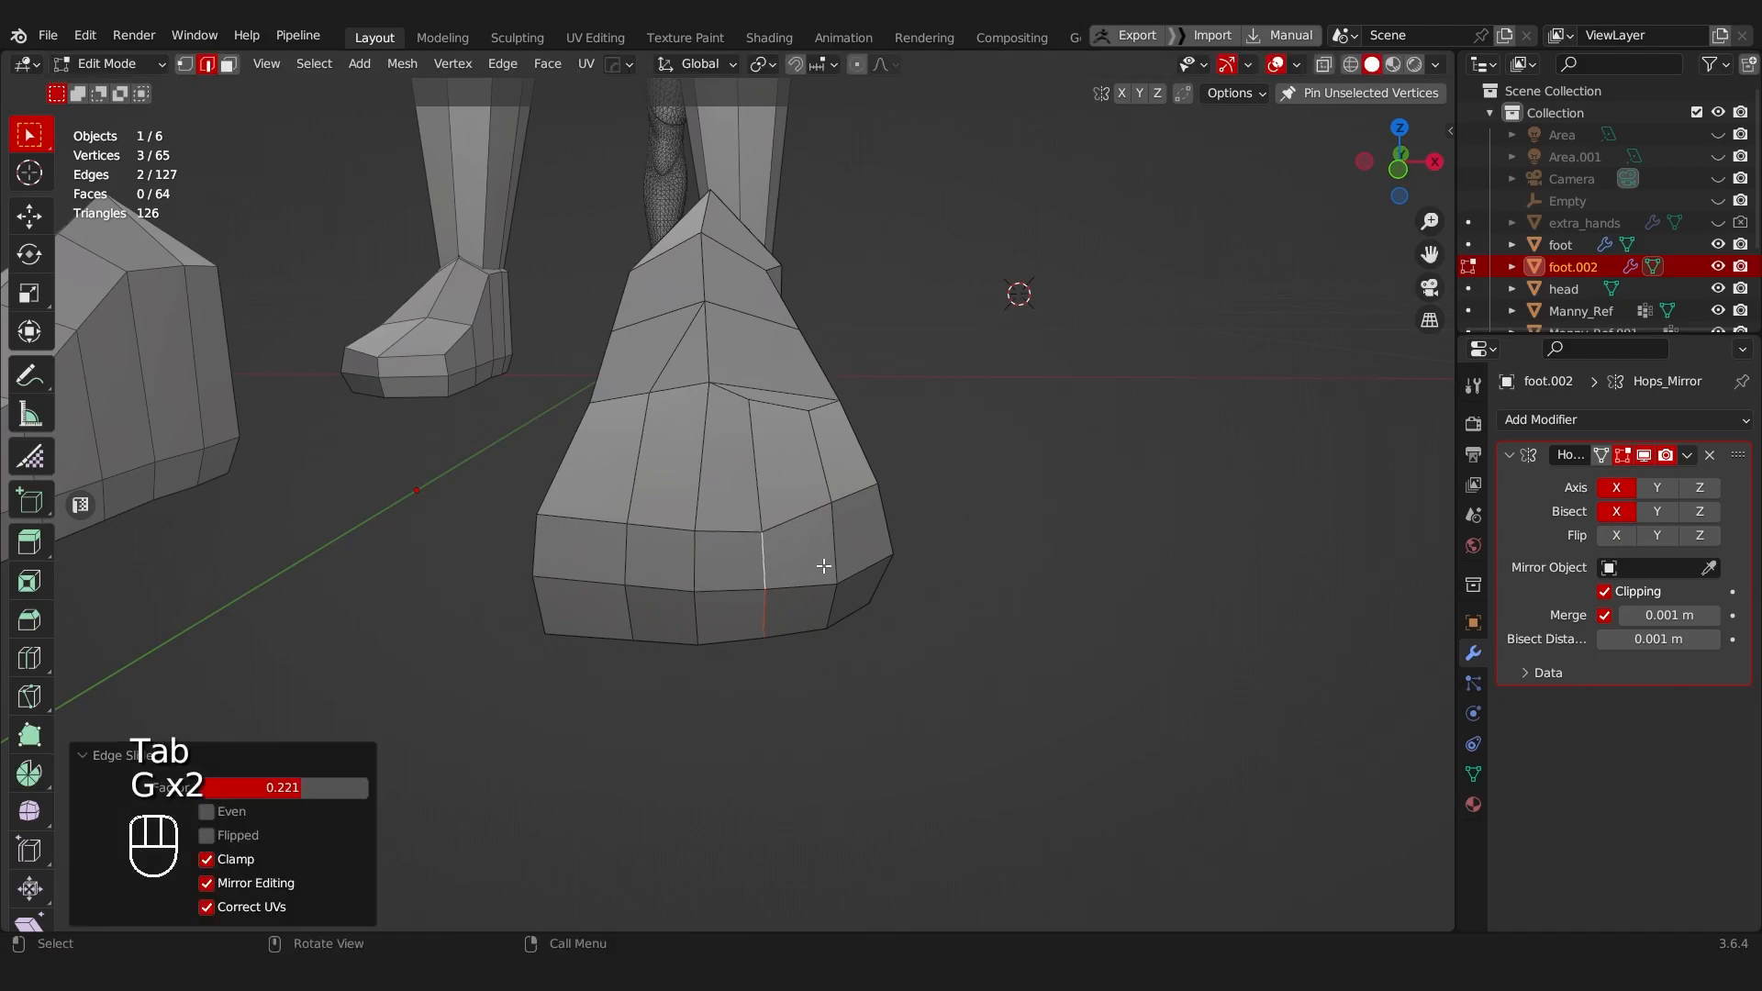
Step: Slide the two outermost upper edges of the toe front slightly, then slide the outermost one by a factor of -0.180
{"action": "left_click", "coordinate": [846, 496]}
{"action": "left_click", "coordinate": [808, 513], "text": "shift"}
{"action": "key", "text": "g"}
{"action": "key", "text": "g"}
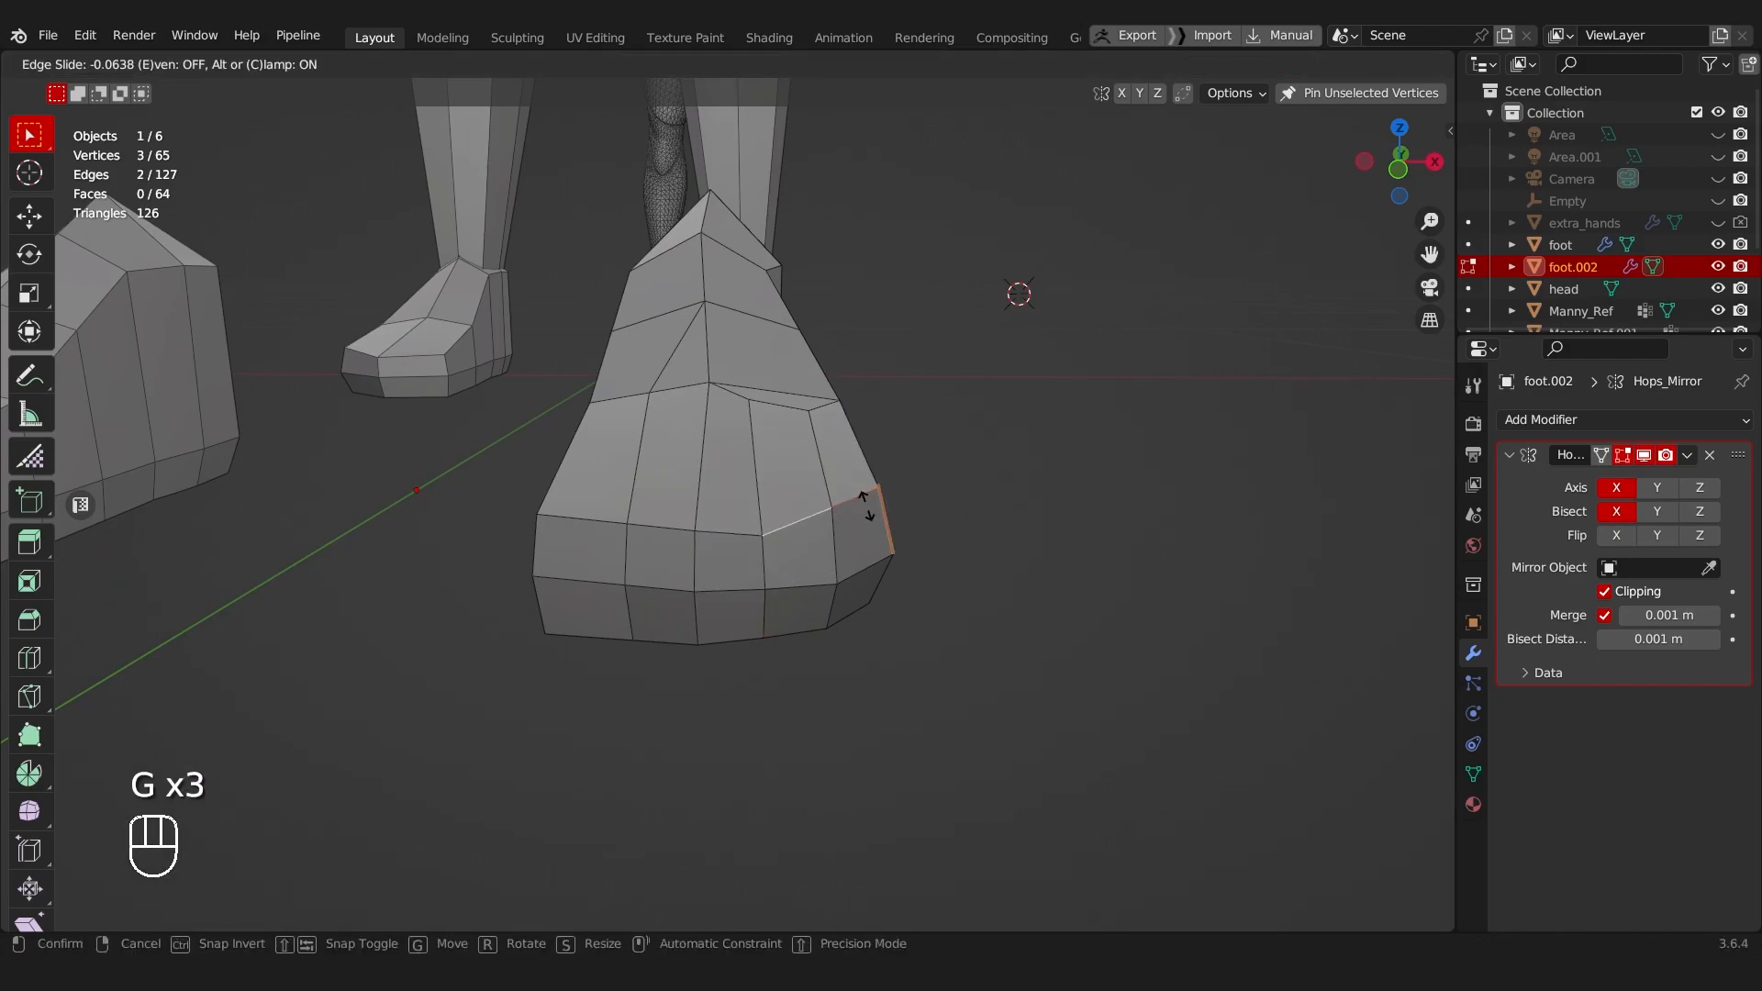
{"action": "key", "text": "c"}
{"action": "left_click", "coordinate": [866, 503]}
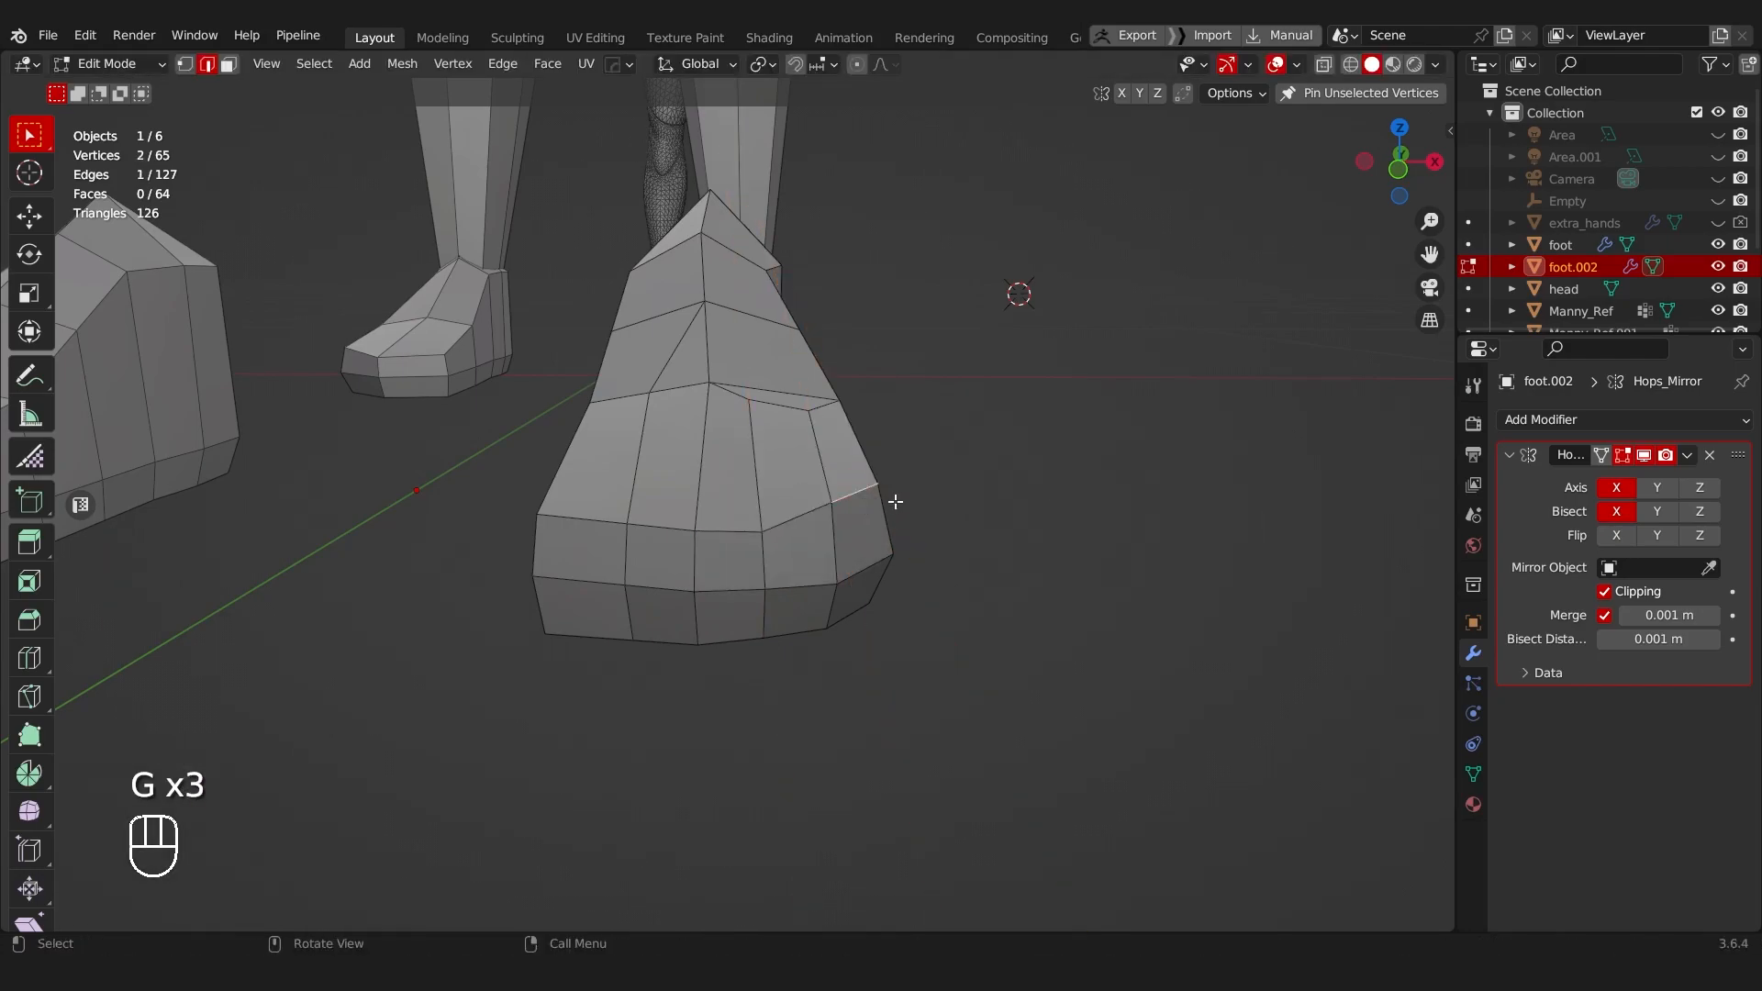
{"action": "key", "text": "g"}
{"action": "key", "text": "g"}
{"action": "left_click", "coordinate": [870, 587]}
{"action": "middle_click_drag", "start_coordinate": [870, 586], "coordinate": [858, 583]}
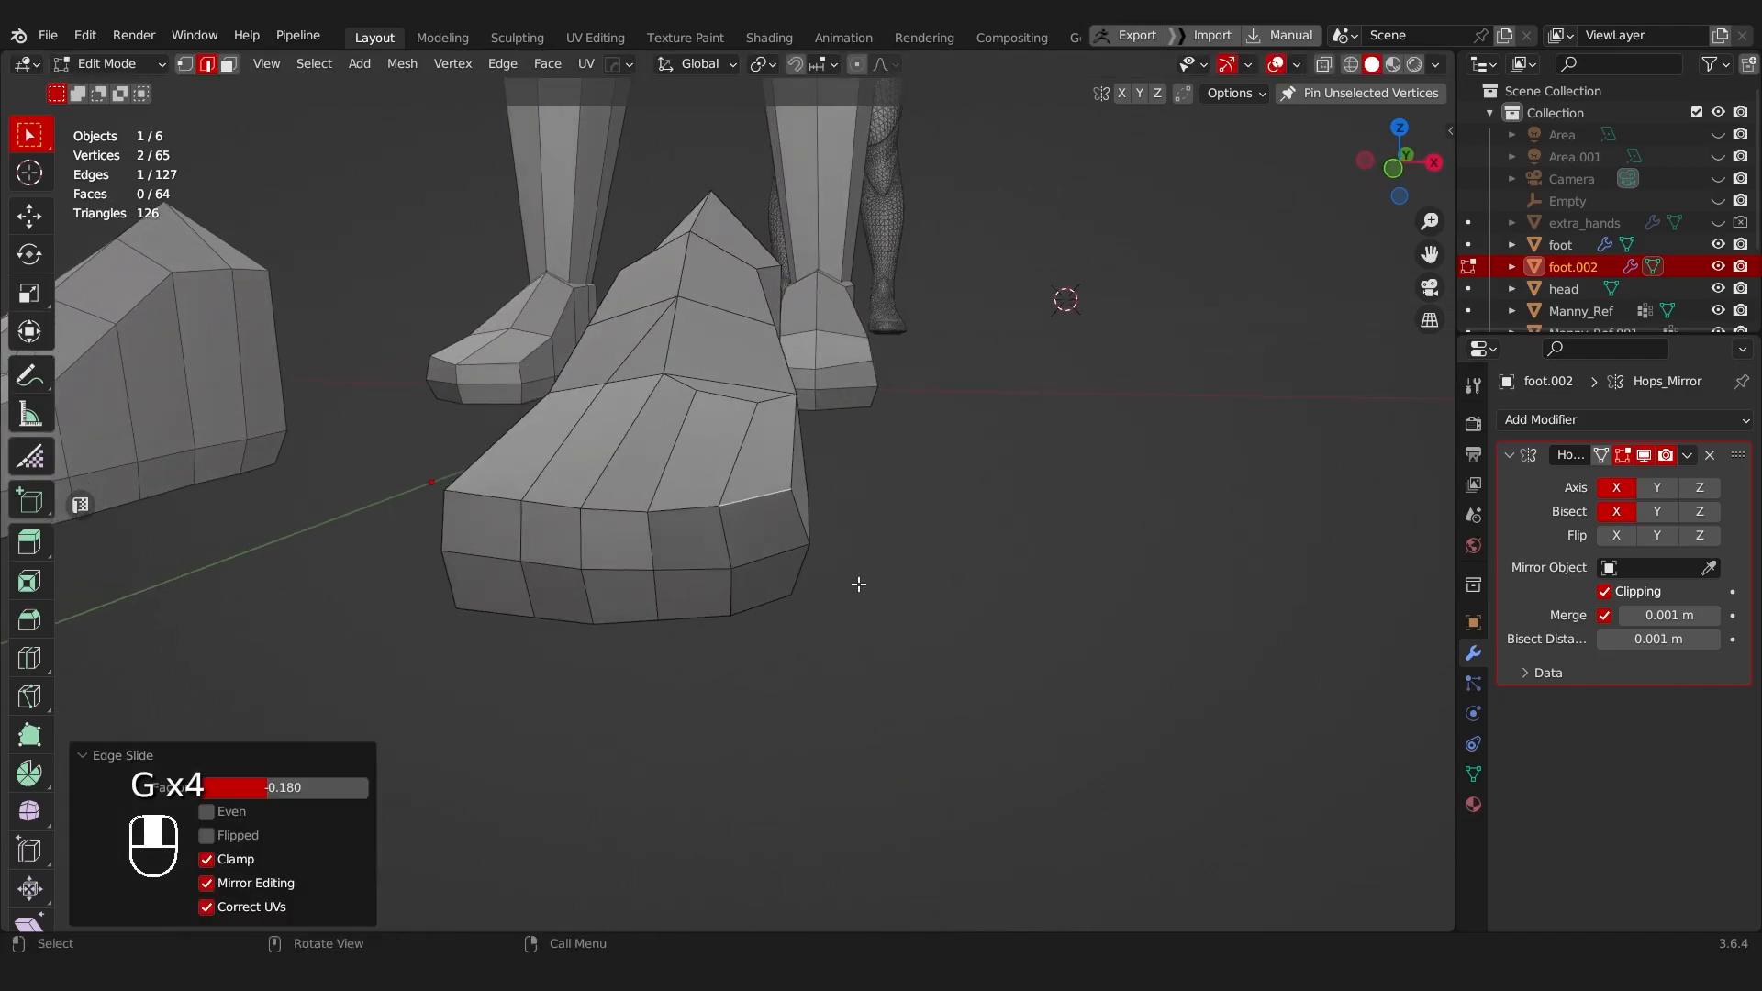
Step: Extrude the two stacked faces at the big toe end of the foot forward by 0.027463 m
{"action": "key", "text": "Tab"}
{"action": "key", "text": "Tab"}
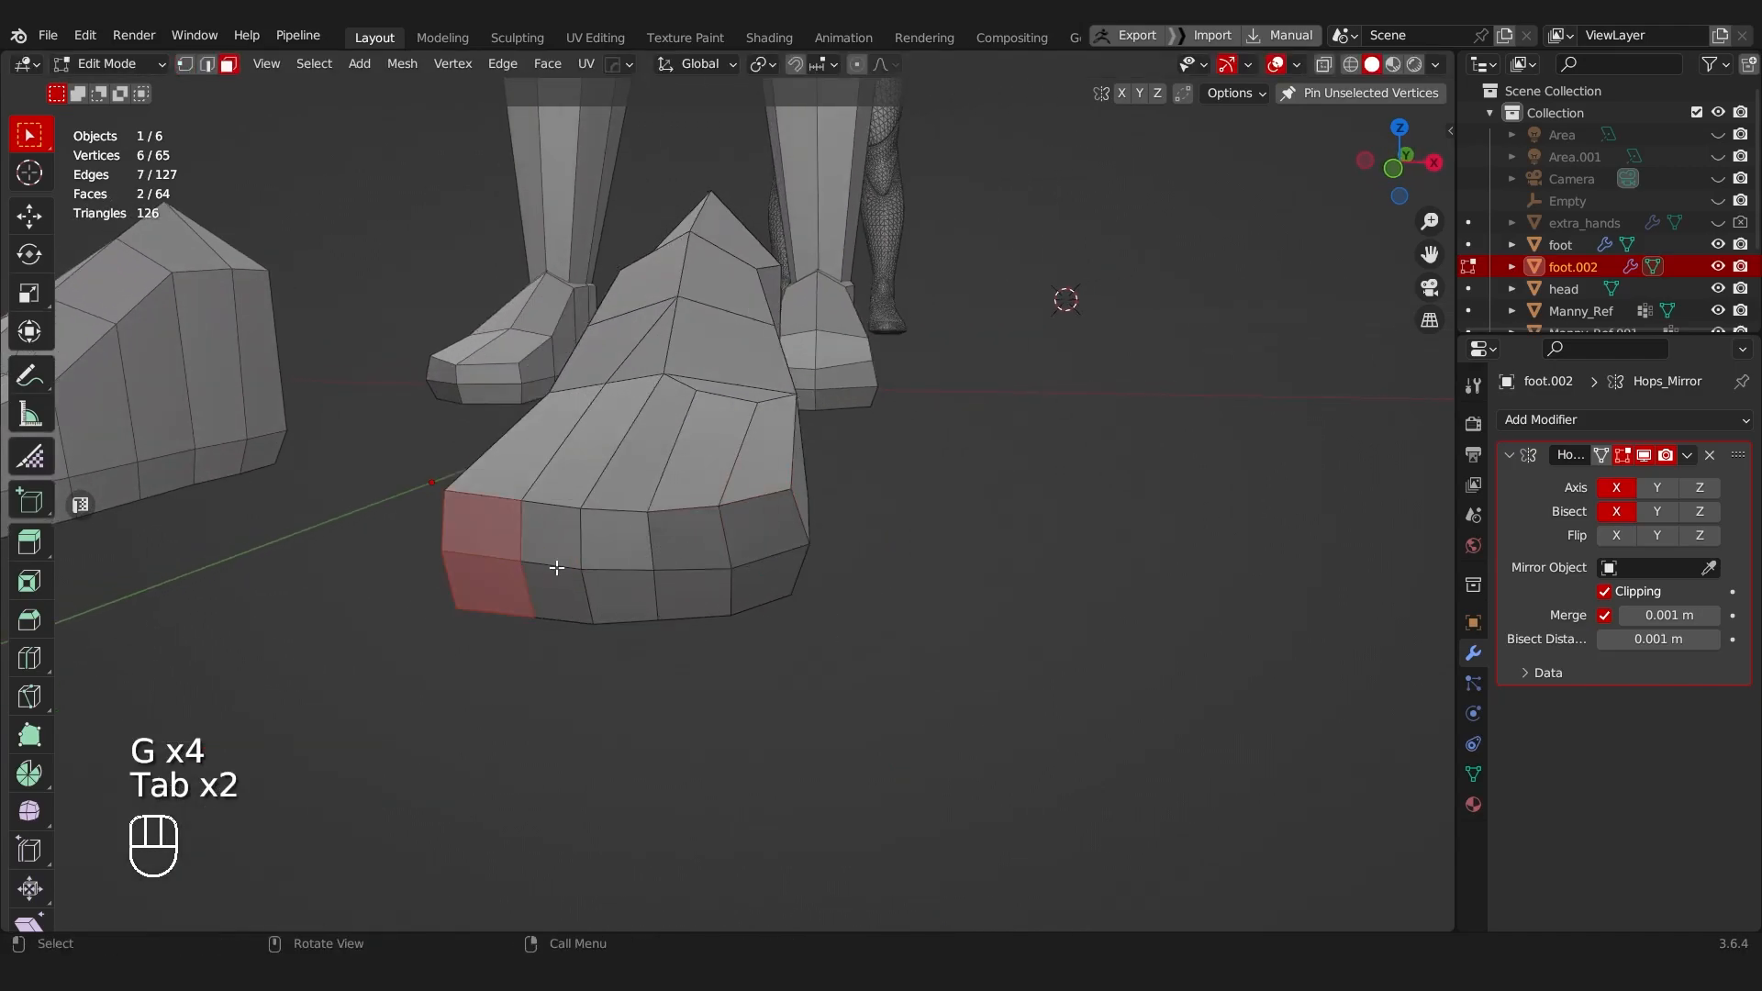
{"action": "key", "text": "e"}
{"action": "middle_click_drag", "start_coordinate": [556, 567], "coordinate": [620, 587]}
{"action": "left_click", "coordinate": [550, 573]}
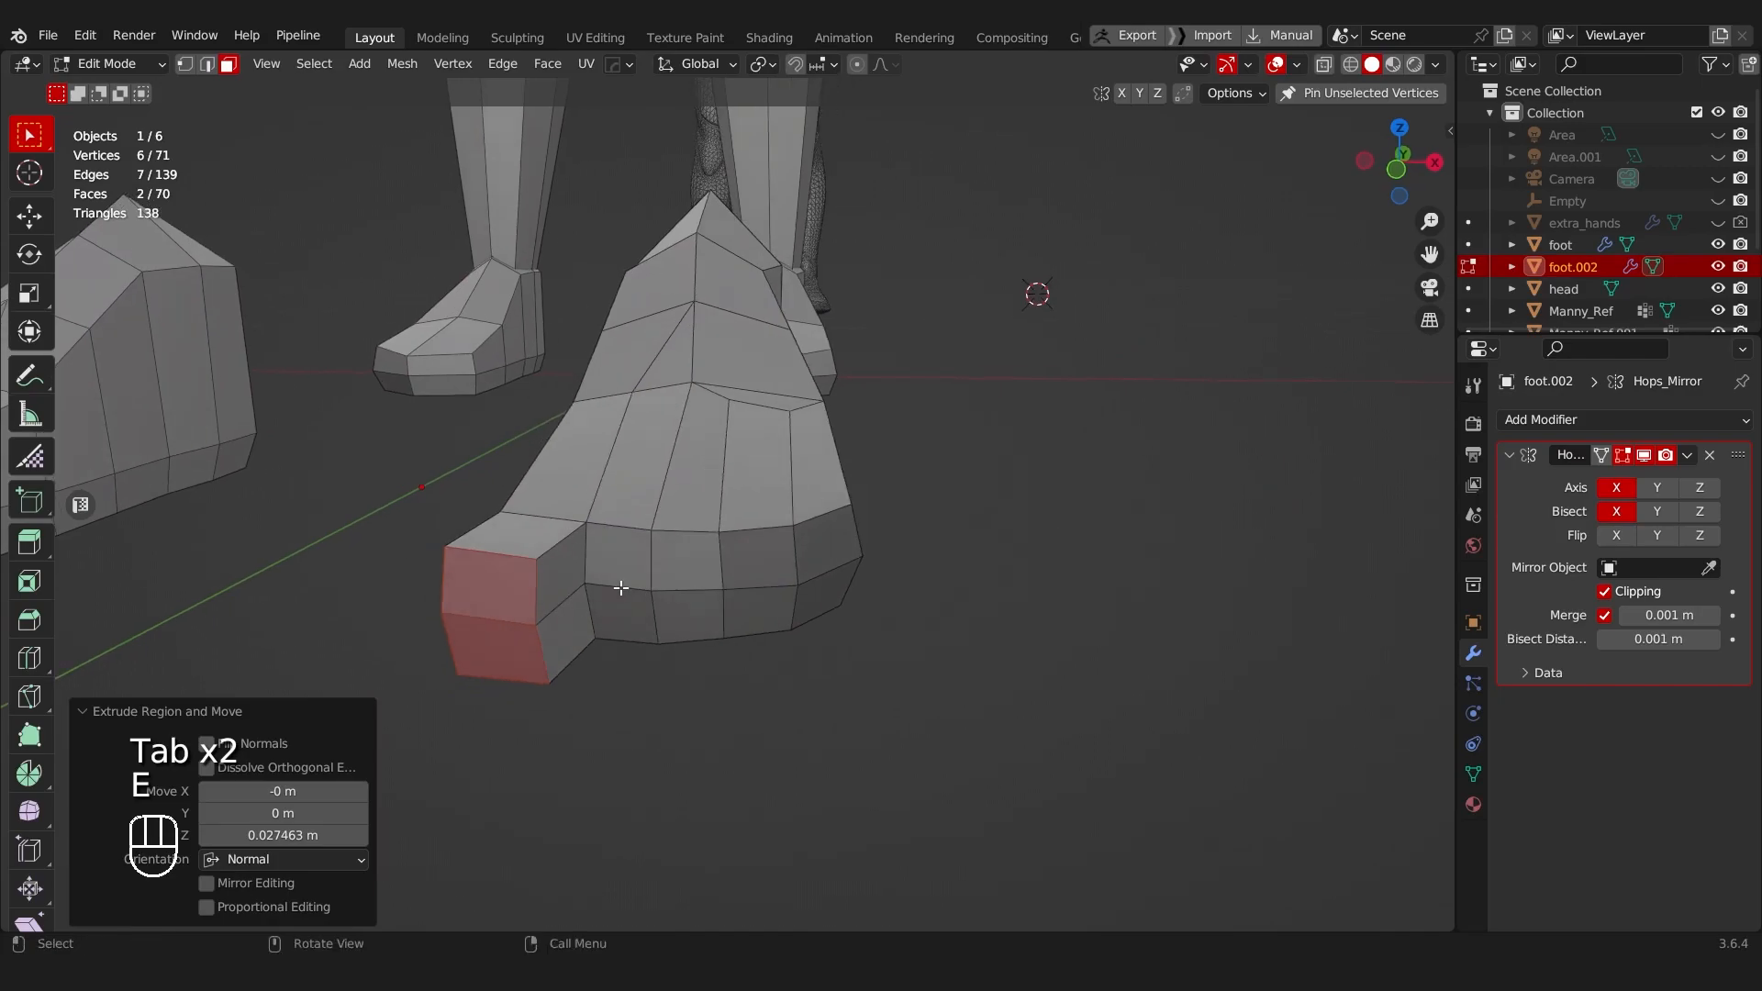
Step: Extrude the second toe's face pair by 0.02484 m and the third toe's face pair by 0.024867 m
{"action": "left_click", "coordinate": [561, 586]}
{"action": "left_click", "coordinate": [567, 647], "text": "shift"}
{"action": "key", "text": "e"}
{"action": "left_click", "coordinate": [695, 563]}
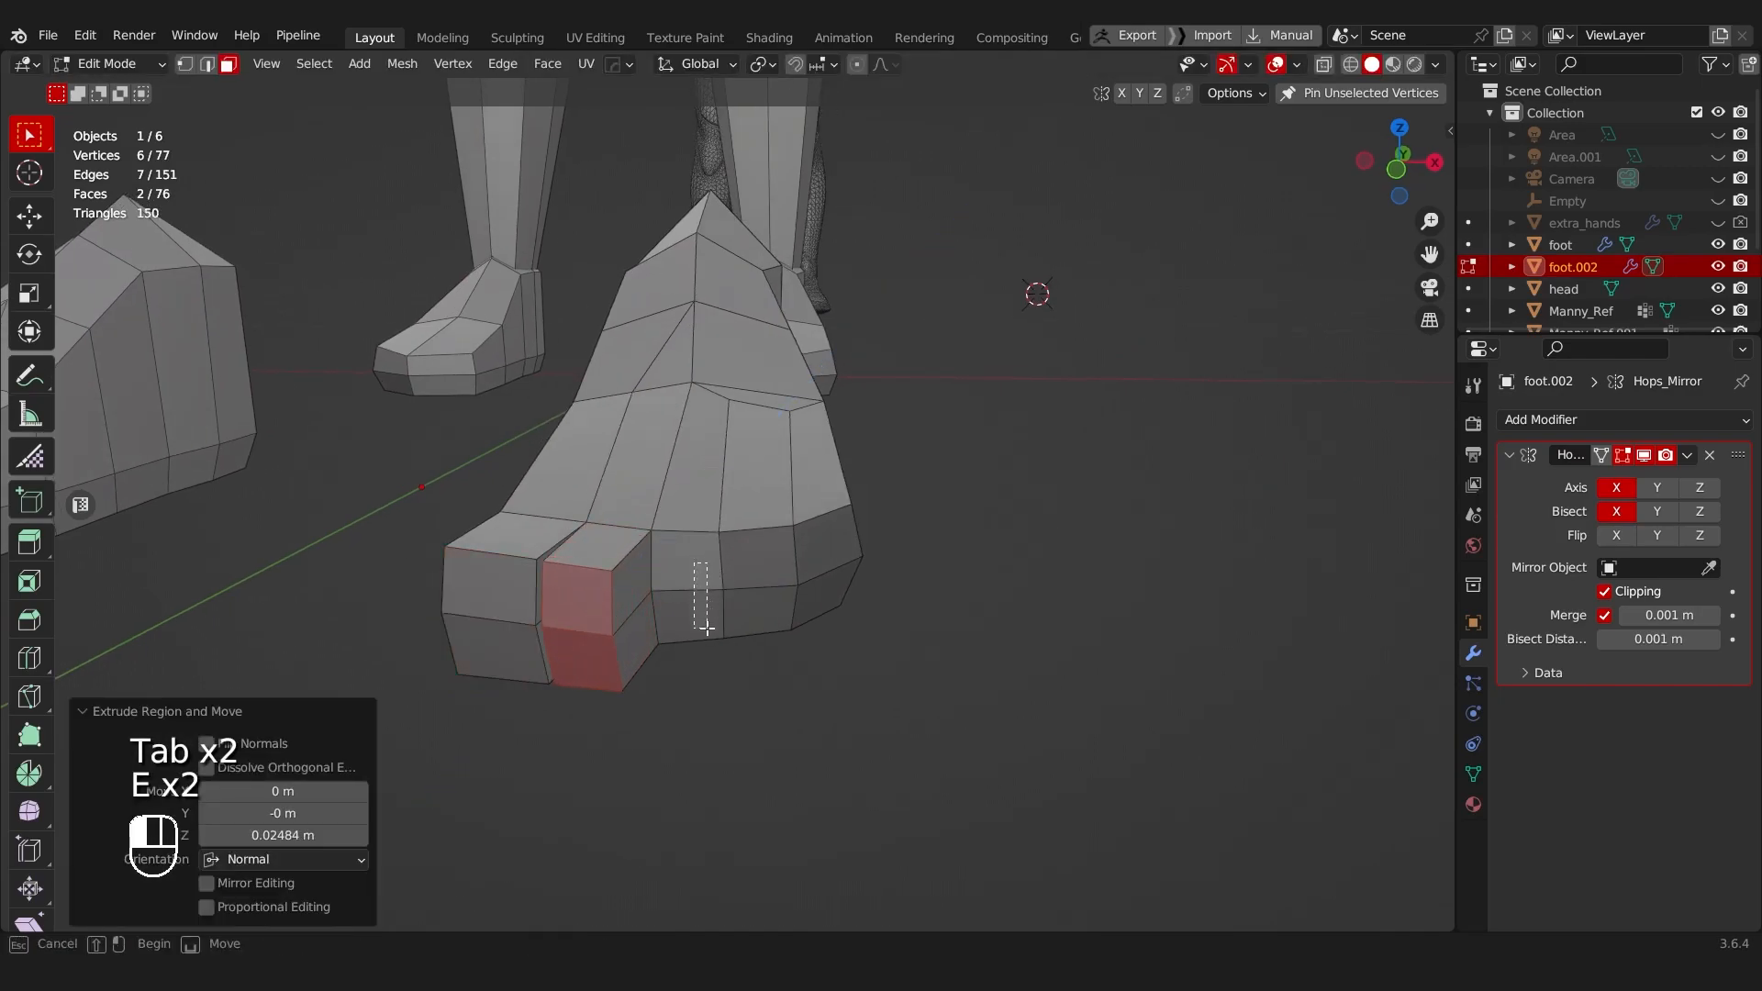
{"action": "left_click_drag", "start_coordinate": [707, 627], "coordinate": [708, 631]}
{"action": "key", "text": "e"}
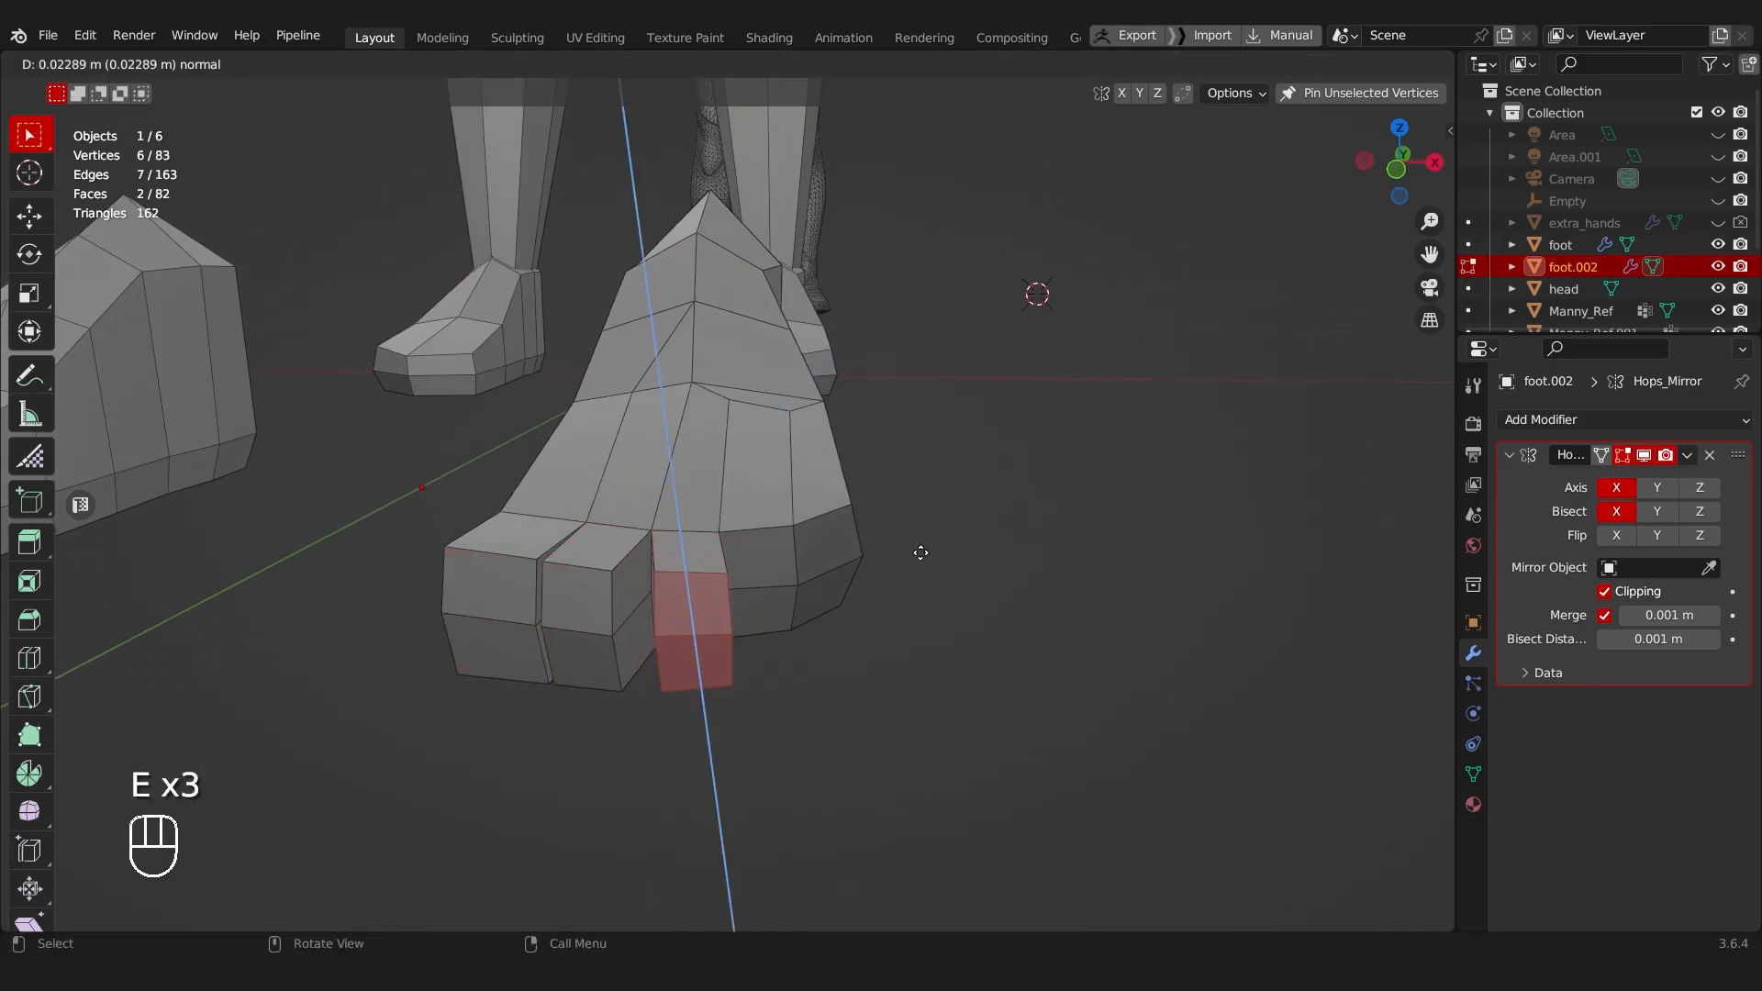
{"action": "left_click", "coordinate": [921, 553]}
{"action": "scroll", "coordinate": [766, 569], "scroll_direction": "down", "scroll_amount": 2}
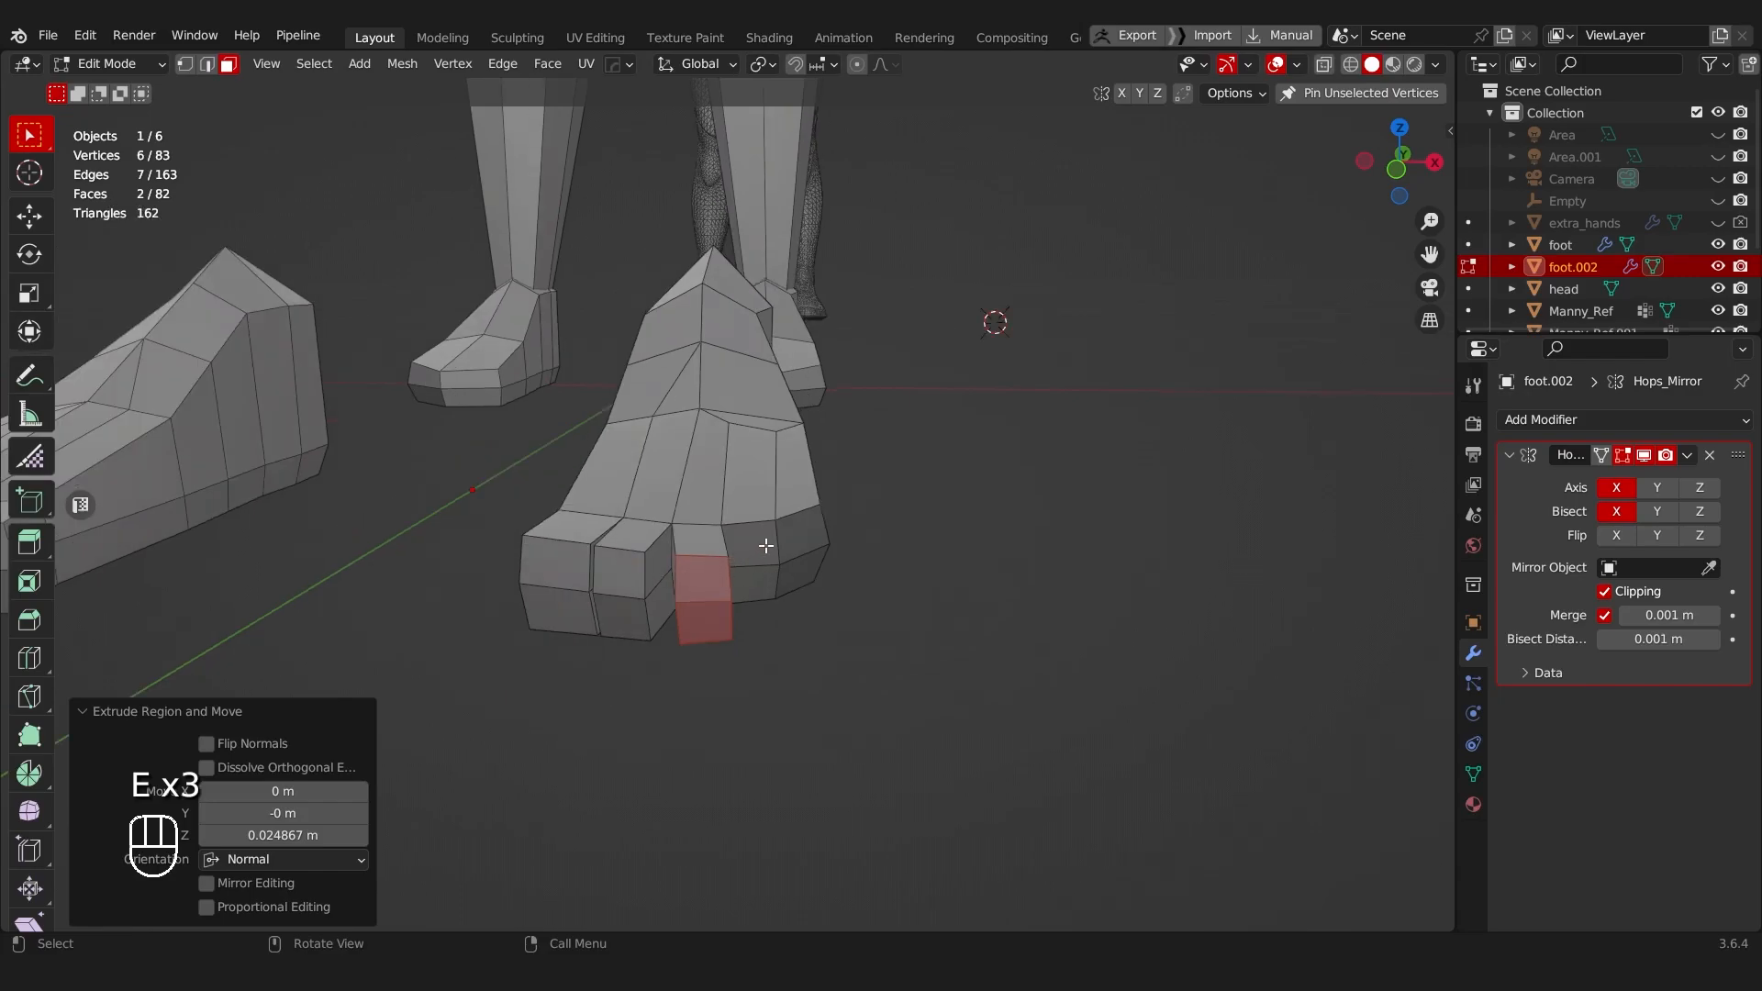
Step: Extrude the fourth toe's face pair, then extrude the outermost toe's face pair by 0.019363 m
{"action": "key", "text": "e"}
{"action": "left_click", "coordinate": [830, 549]}
{"action": "key", "text": "e"}
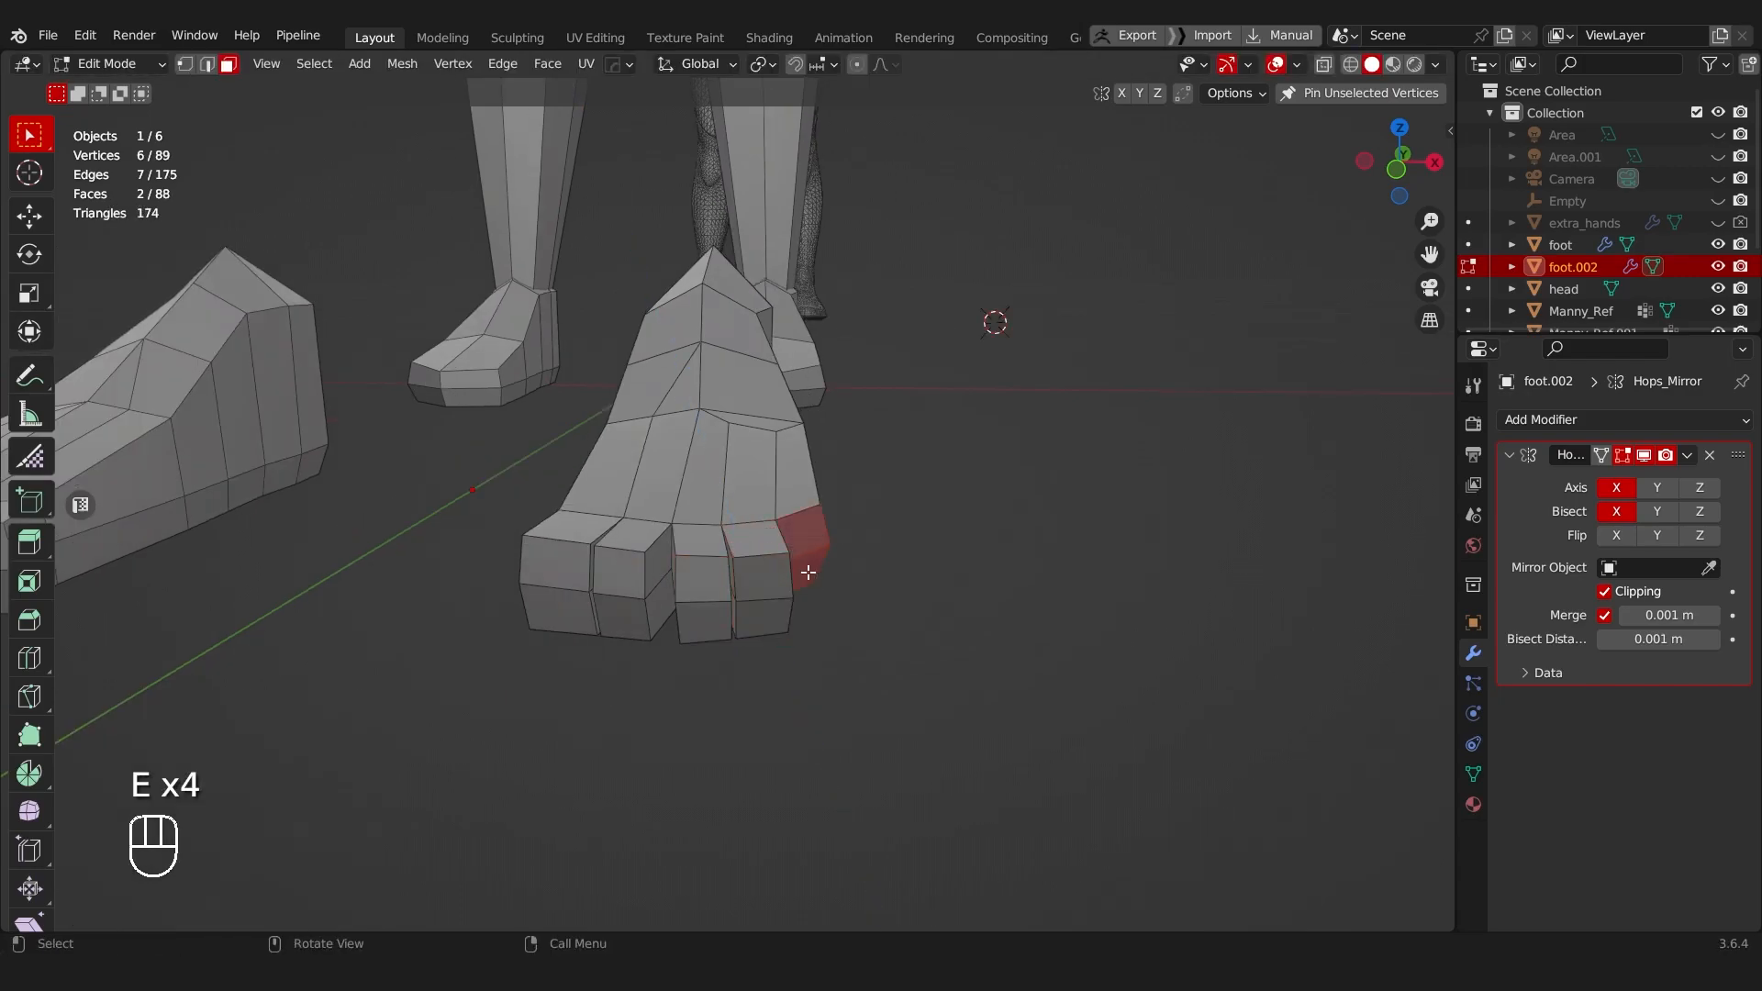
{"action": "left_click", "coordinate": [859, 612]}
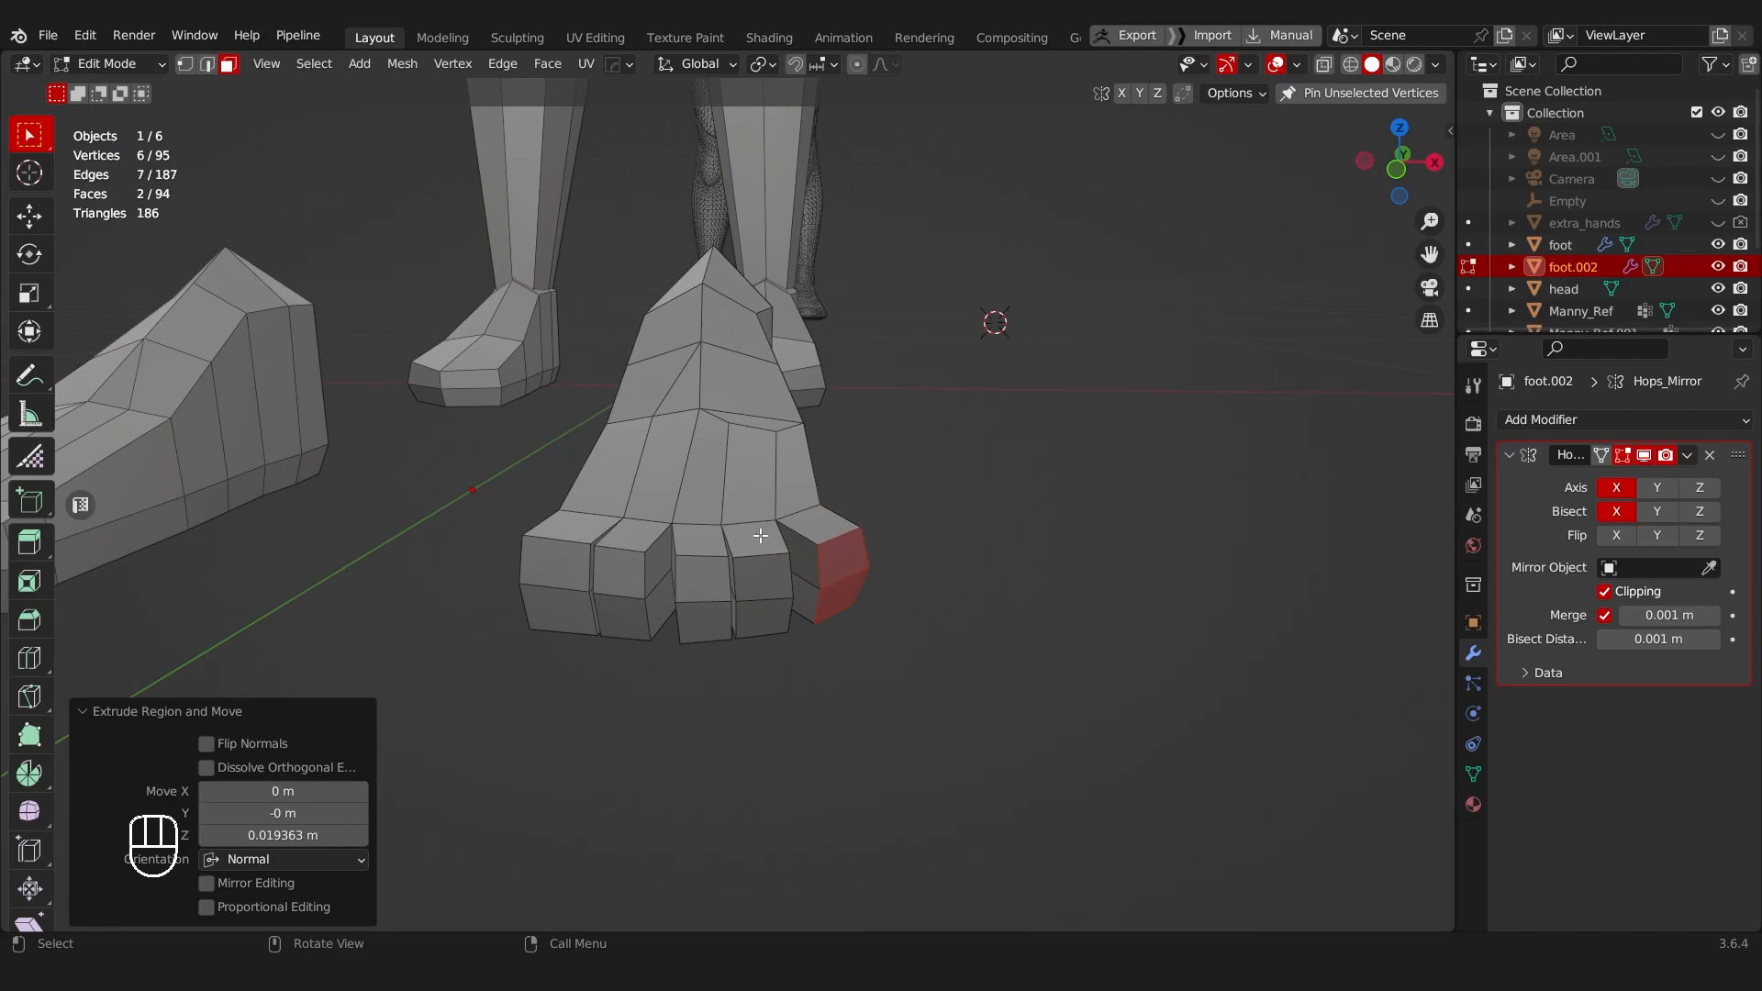
Step: Rotate the outermost toe's end faces -27.6° about Z and scale them down slightly
{"action": "middle_click_drag", "start_coordinate": [864, 599], "coordinate": [1050, 370]}
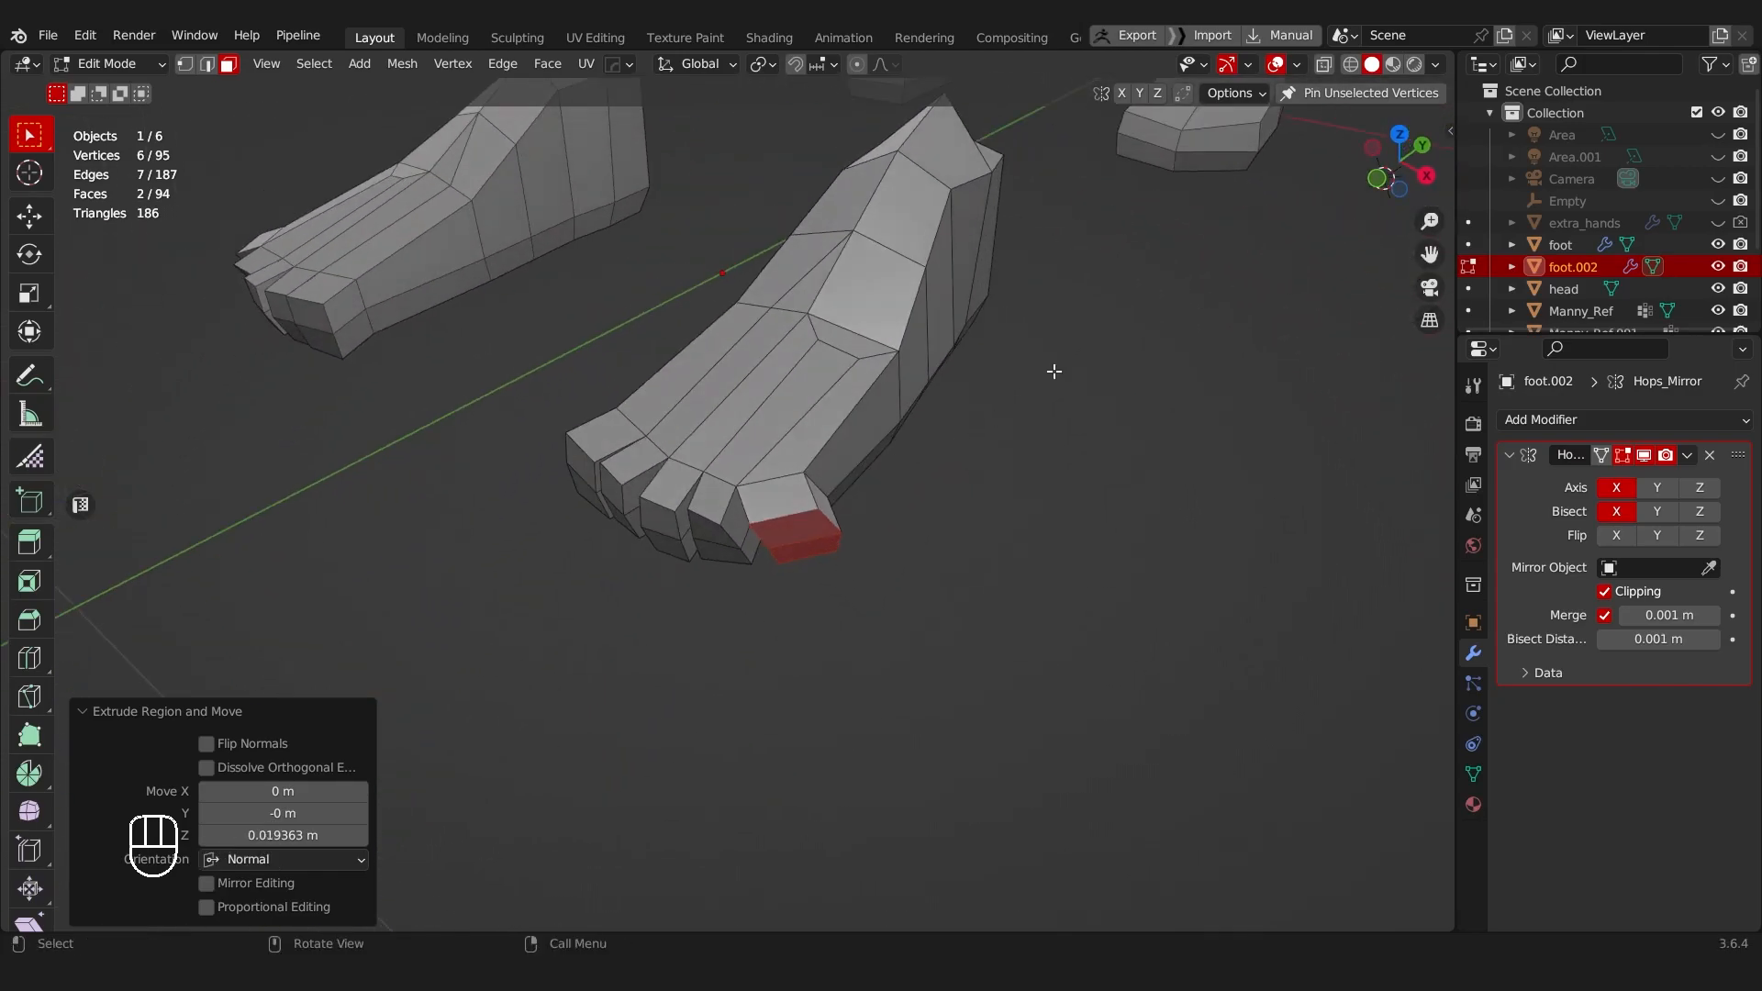
{"action": "key", "text": "r"}
{"action": "key", "text": "z"}
{"action": "left_click", "coordinate": [1071, 460]}
{"action": "middle_click_drag", "start_coordinate": [1070, 459], "coordinate": [1121, 421]}
{"action": "key", "text": "s"}
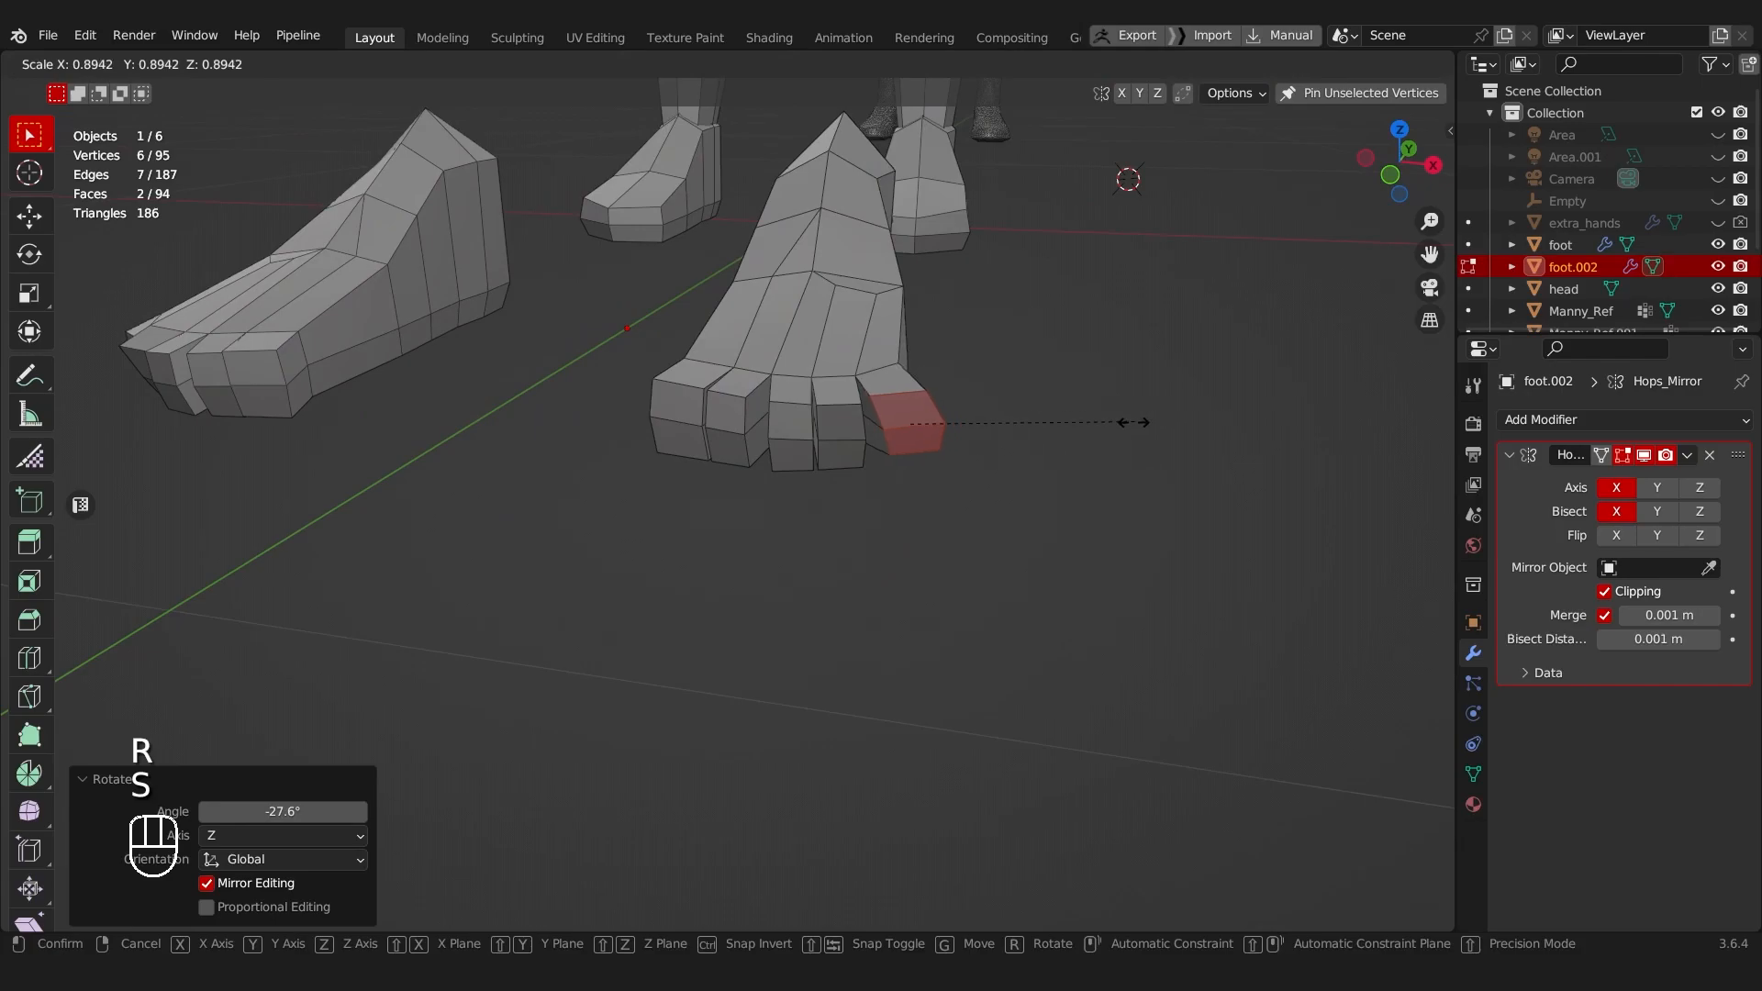
{"action": "left_click", "coordinate": [1070, 432]}
Step: Reposition the outermost toe's end faces and move the fourth toe's end by -0.010988, -0.006878 and -0.004062 m on X, Y and Z
{"action": "key", "text": "g"}
{"action": "right_click", "coordinate": [928, 449]}
{"action": "middle_click_drag", "start_coordinate": [927, 449], "coordinate": [873, 461]}
{"action": "key", "text": "g"}
{"action": "left_click", "coordinate": [927, 430]}
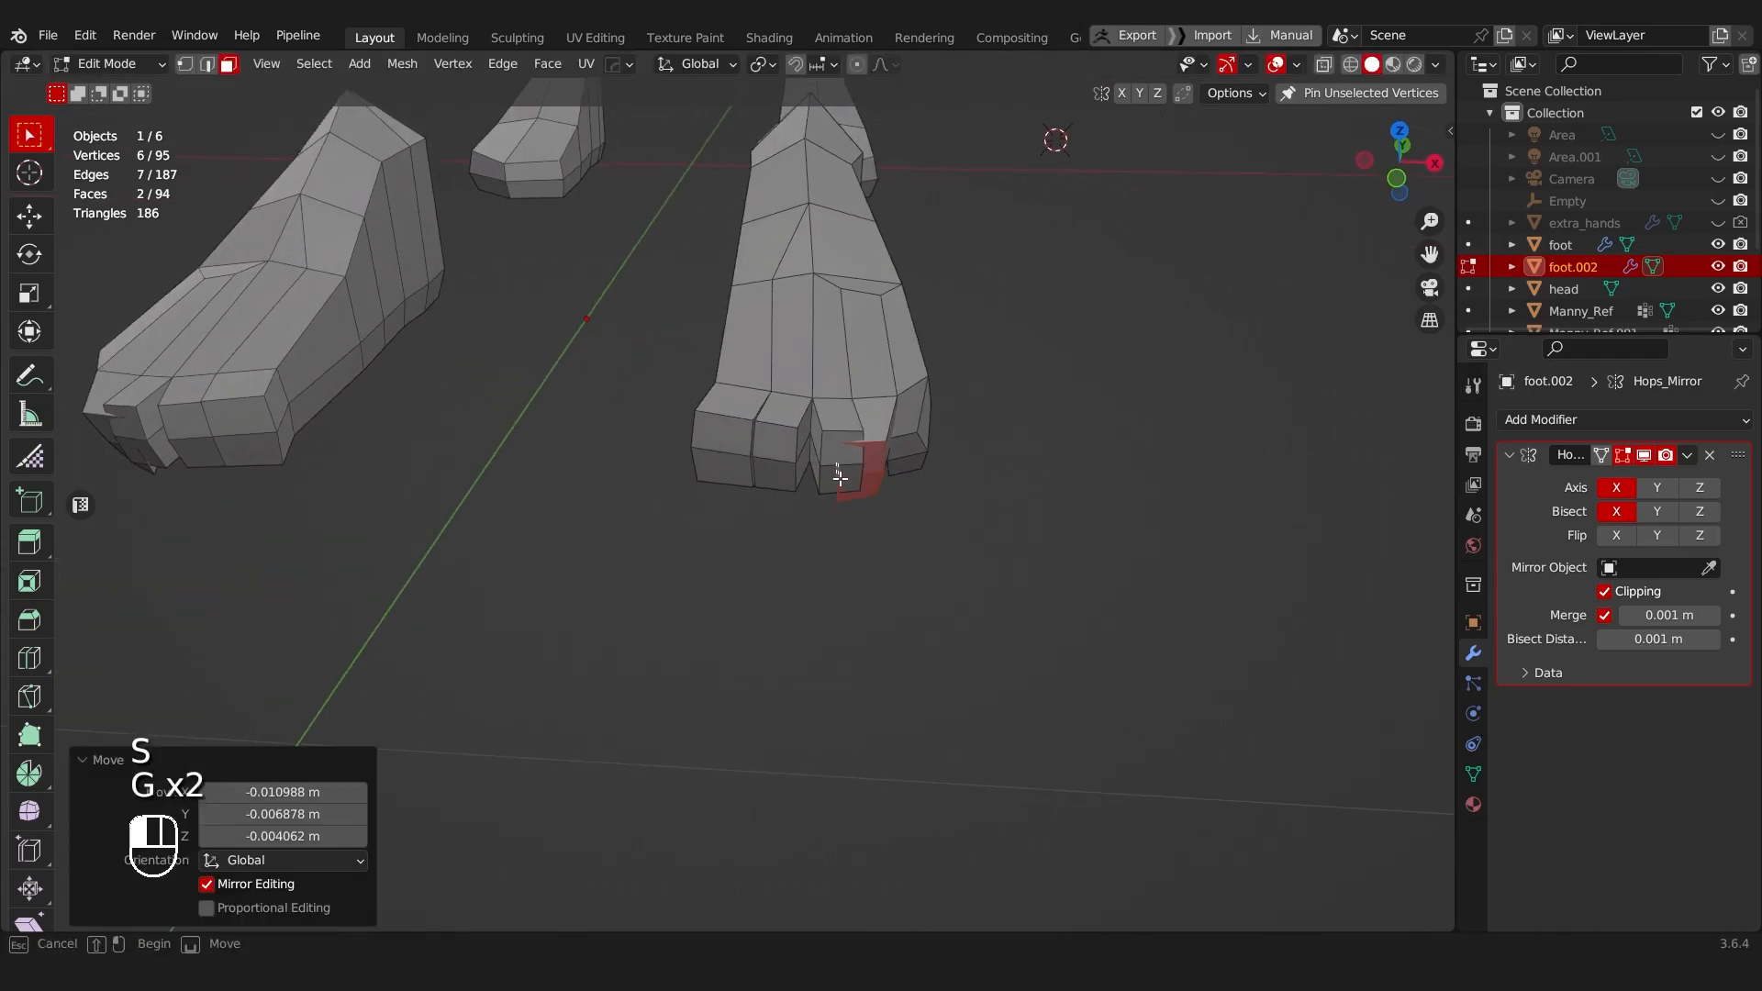
Step: Reposition the third and second toe ends, then move the big toe's end by 0.000367, -0.00424 and -0.007961 m on X, Y and Z
{"action": "key", "text": "g"}
{"action": "left_click", "coordinate": [920, 456]}
{"action": "key", "text": "g"}
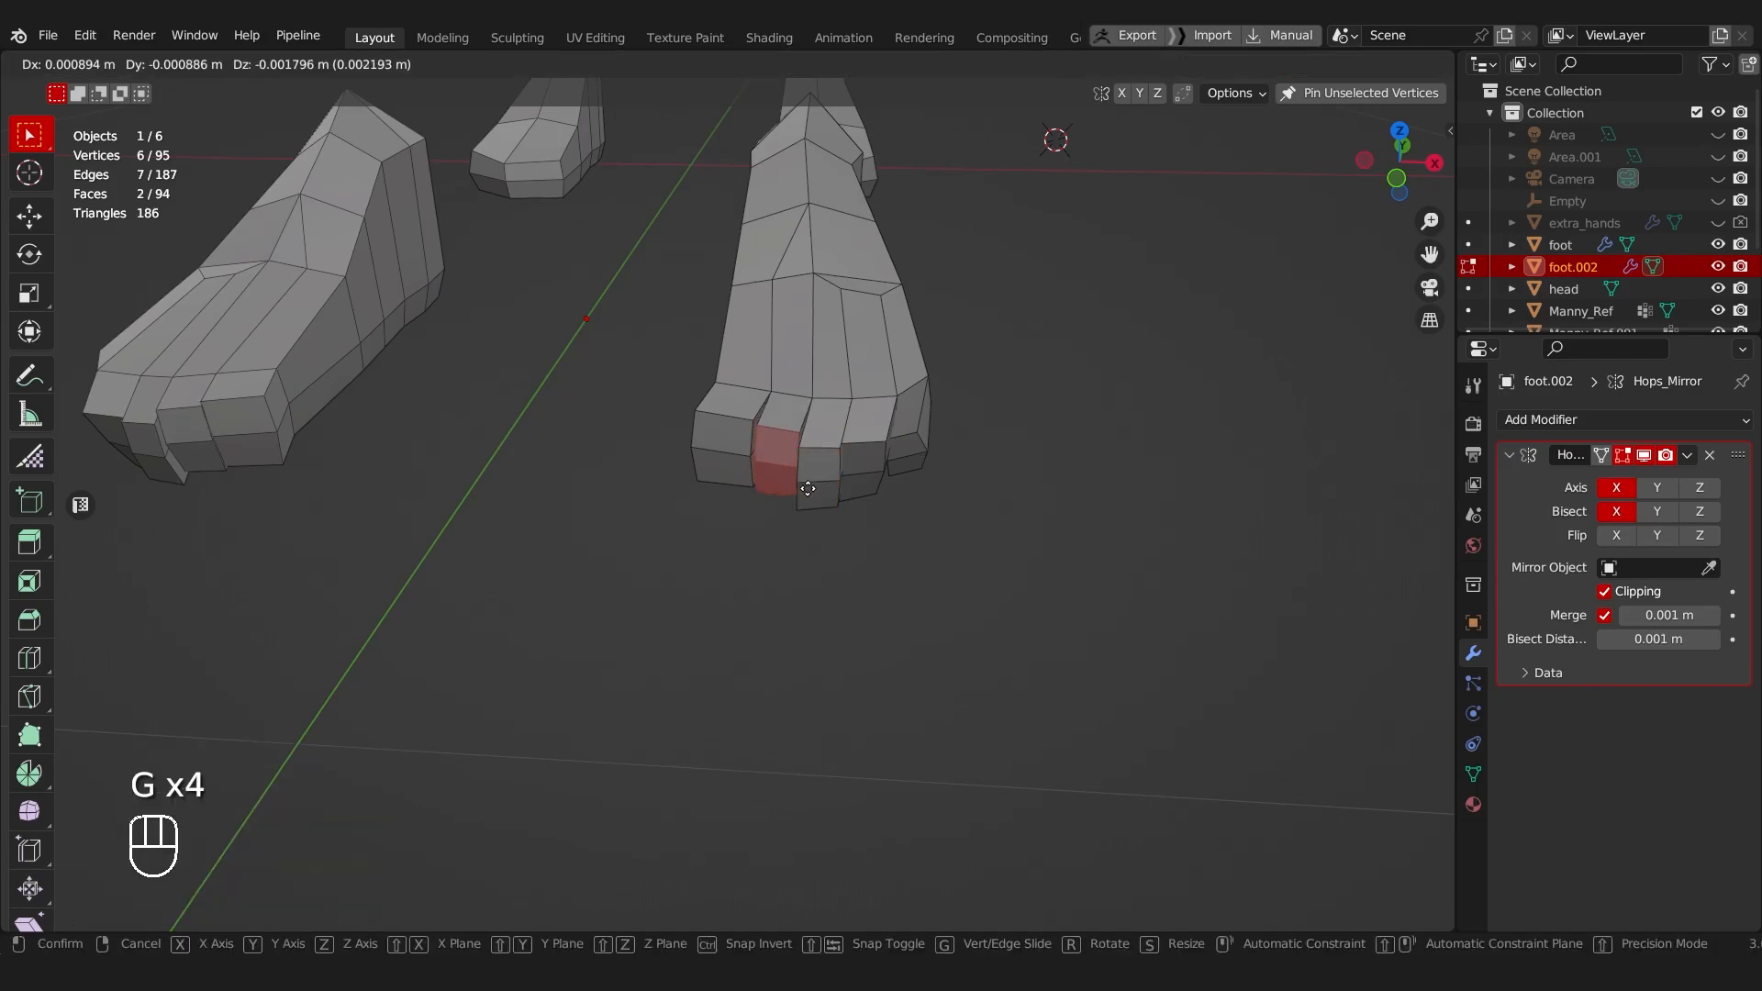
{"action": "left_click", "coordinate": [806, 497]}
{"action": "key", "text": "g"}
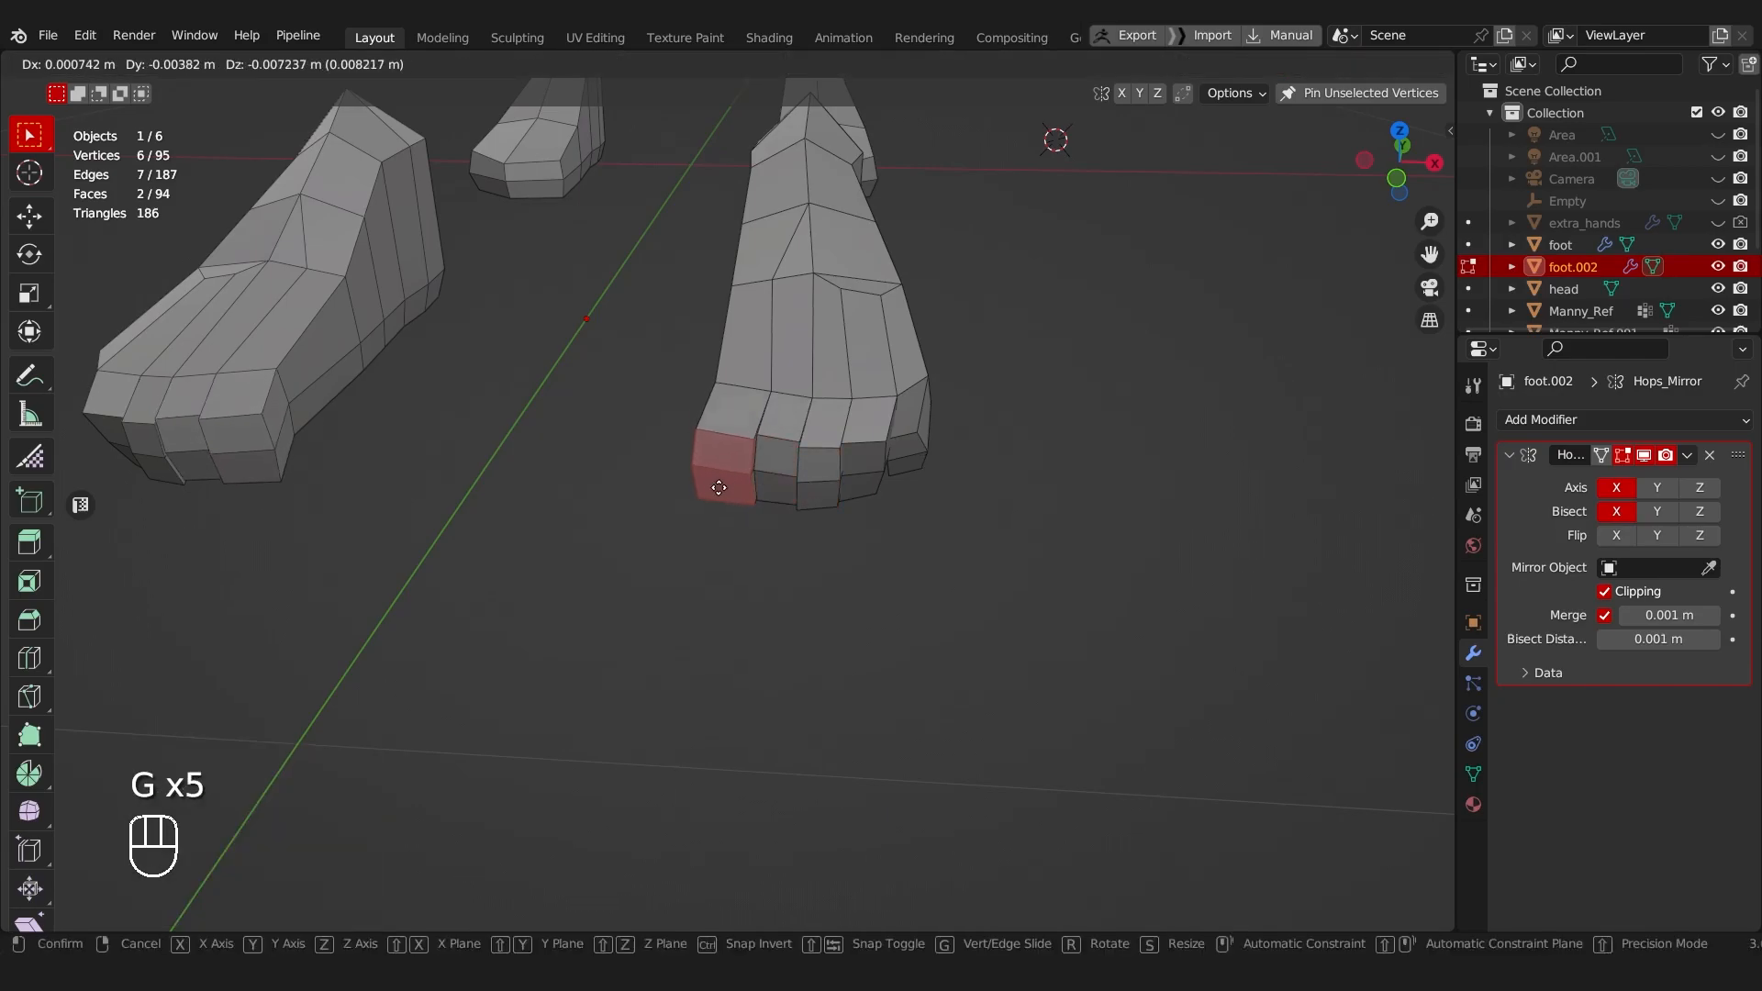
{"action": "left_click", "coordinate": [725, 454]}
Step: Try subdividing the diagonal instep edge and connecting its midpoint to the neighbouring vertex on the inner side
{"action": "middle_click_drag", "start_coordinate": [725, 454], "coordinate": [839, 496]}
{"action": "scroll", "coordinate": [840, 497], "scroll_direction": "up", "scroll_amount": 3}
{"action": "middle_click_drag", "start_coordinate": [808, 367], "coordinate": [794, 416], "text": "shift"}
{"action": "key", "text": "Tab"}
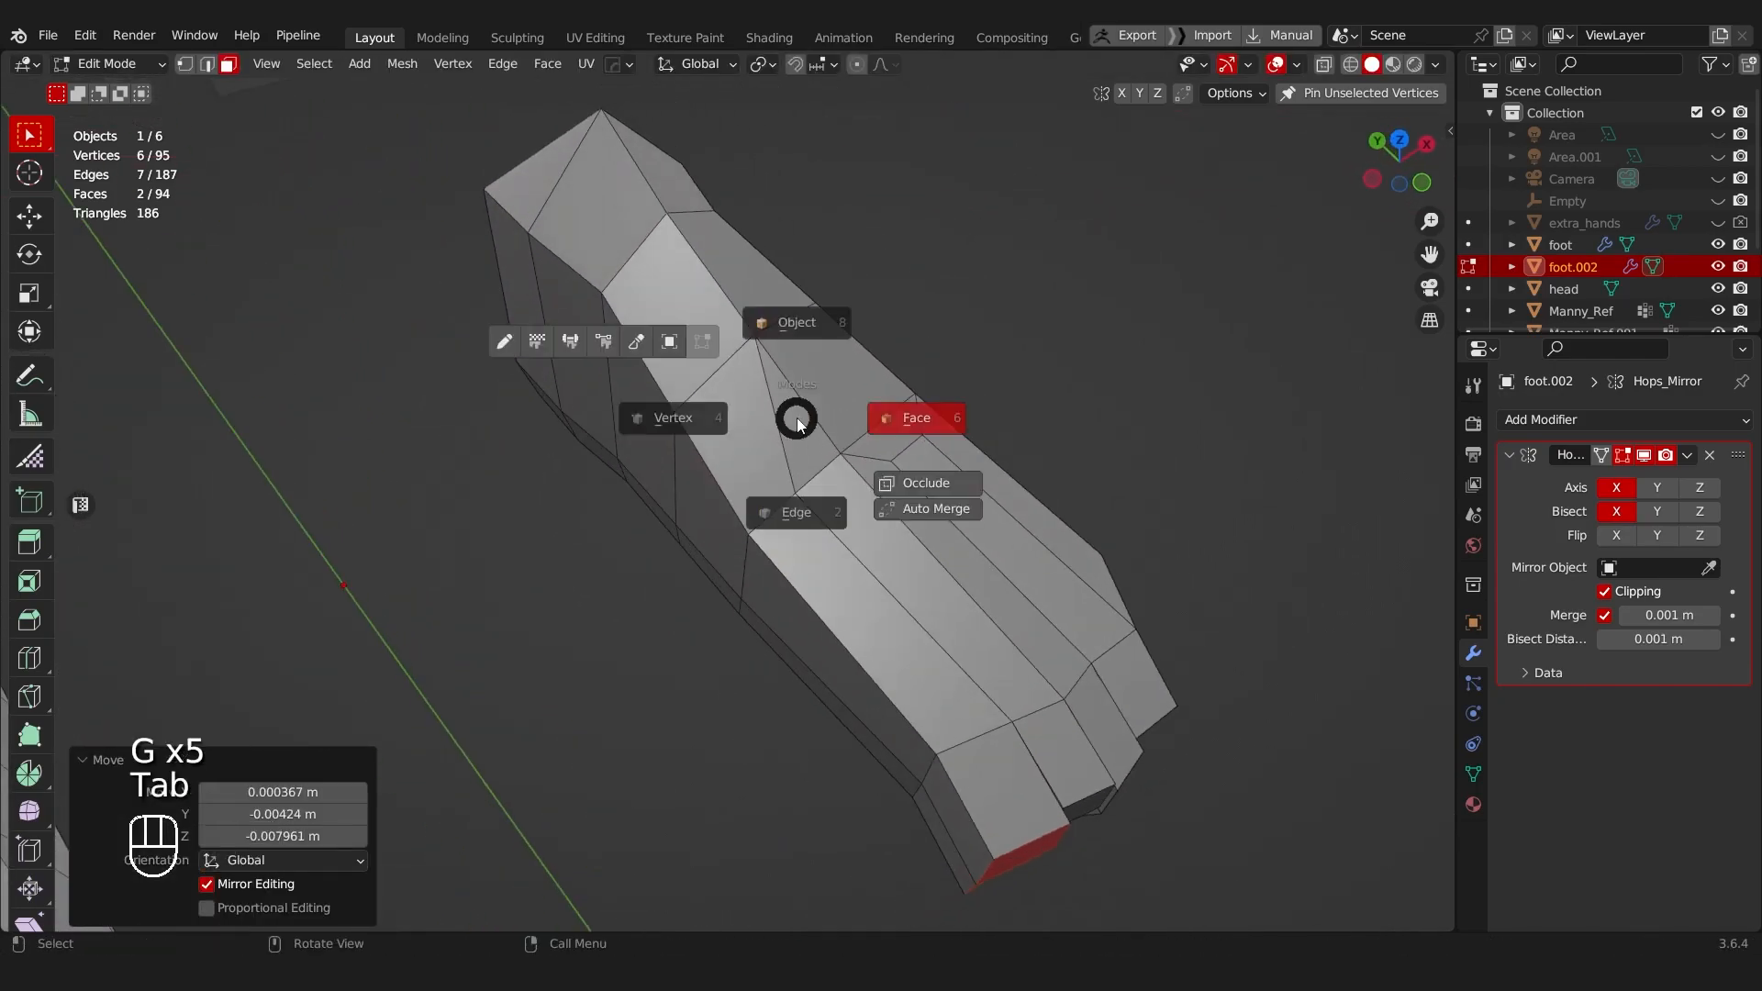
{"action": "left_click", "coordinate": [795, 459]}
{"action": "left_click", "coordinate": [796, 411]}
{"action": "right_click", "coordinate": [800, 409]}
{"action": "left_click", "coordinate": [863, 381]}
{"action": "key", "text": "Tab"}
{"action": "left_click", "coordinate": [742, 405]}
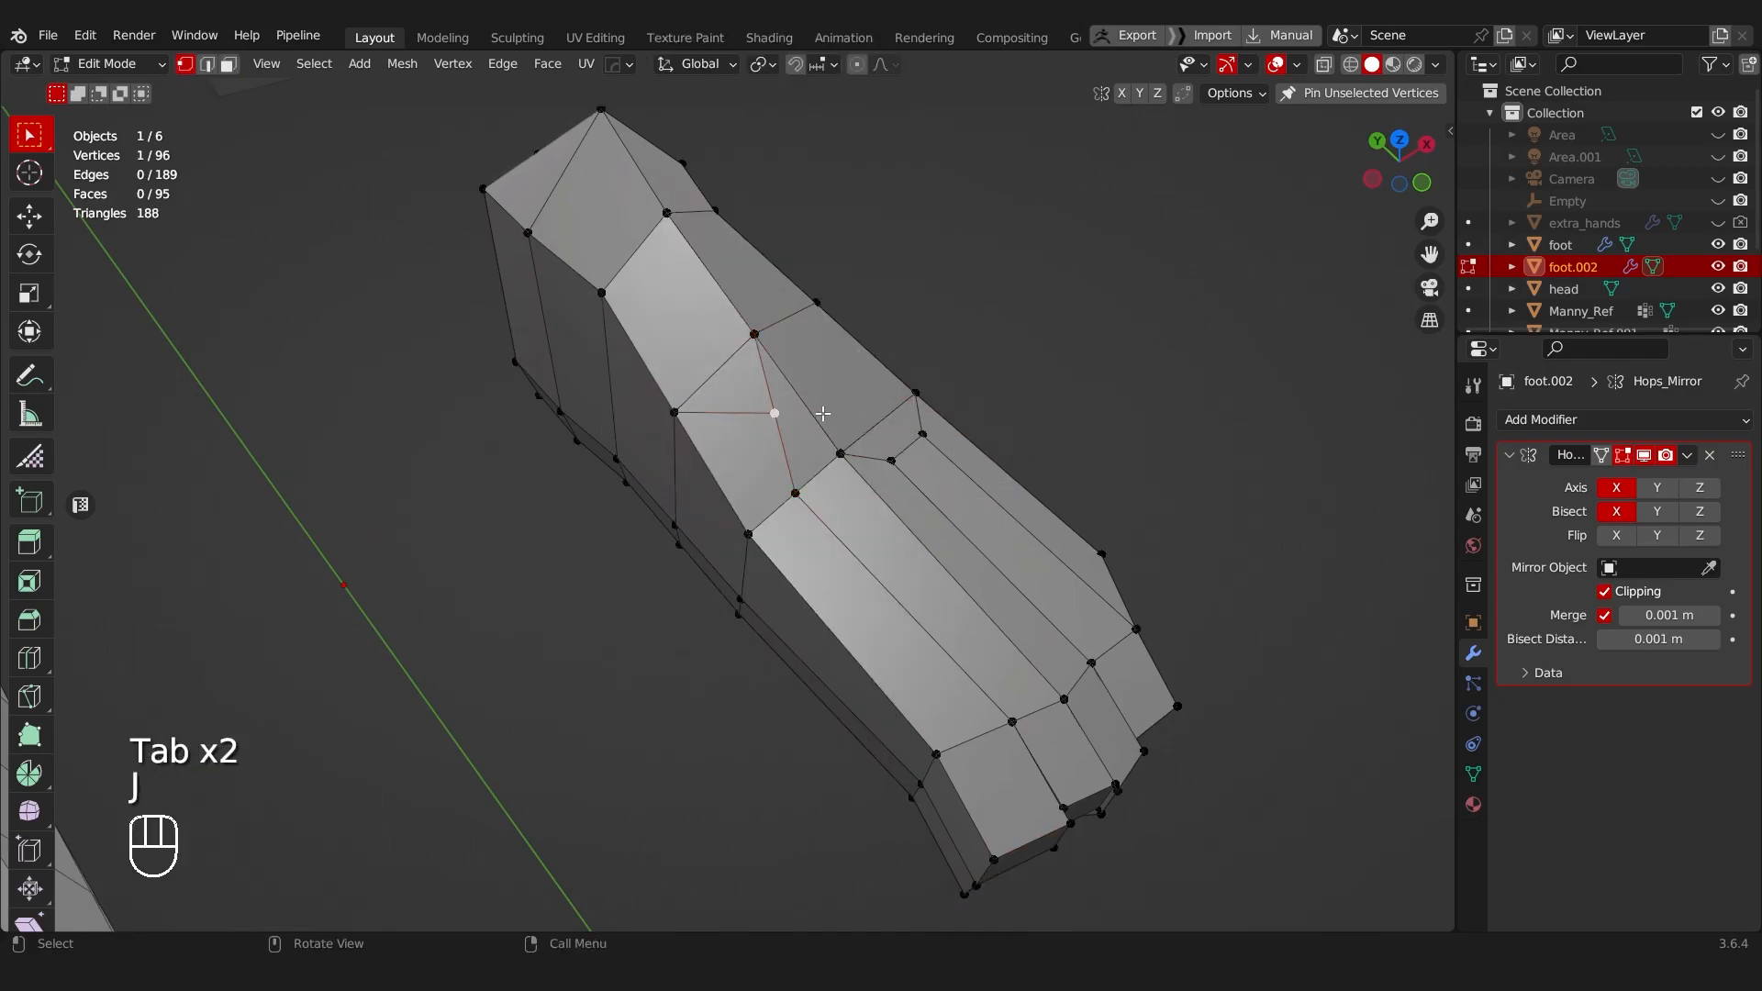
Step: Slide the instep midpoint vertex by a factor of 0.363, then dissolve the added instep geometry
{"action": "key", "text": "g"}
{"action": "key", "text": "g"}
{"action": "left_click", "coordinate": [789, 456]}
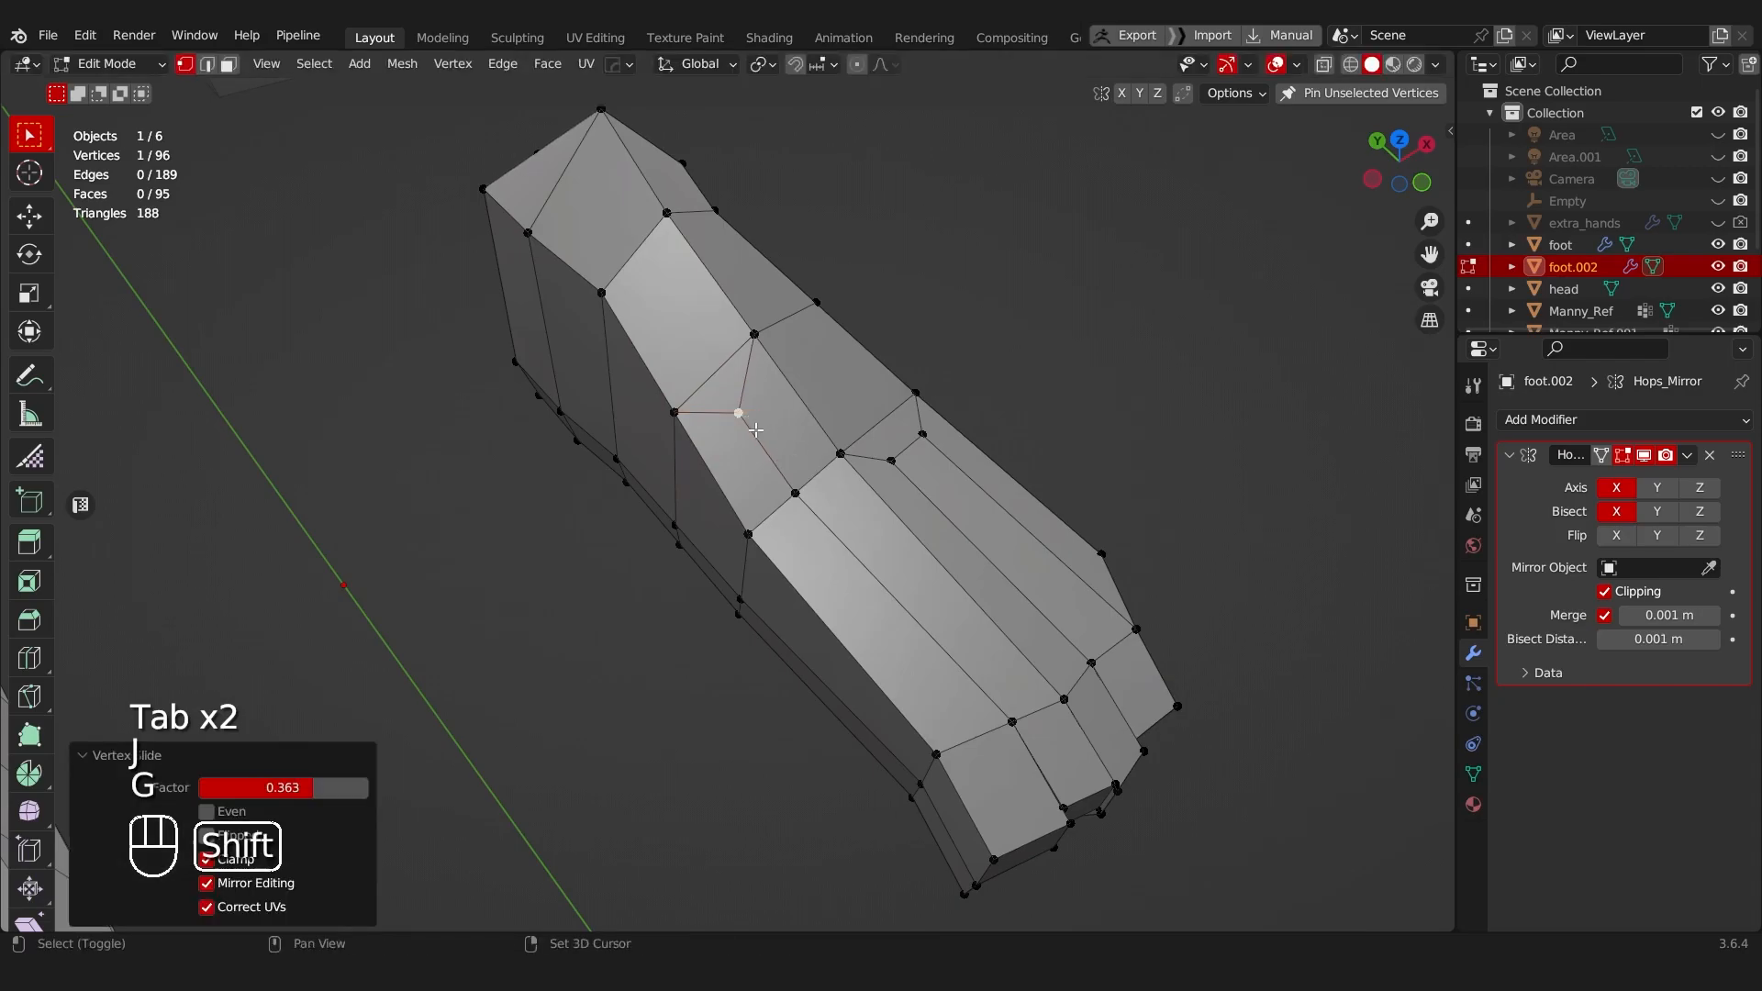
{"action": "middle_click_drag", "start_coordinate": [755, 430], "coordinate": [784, 392]}
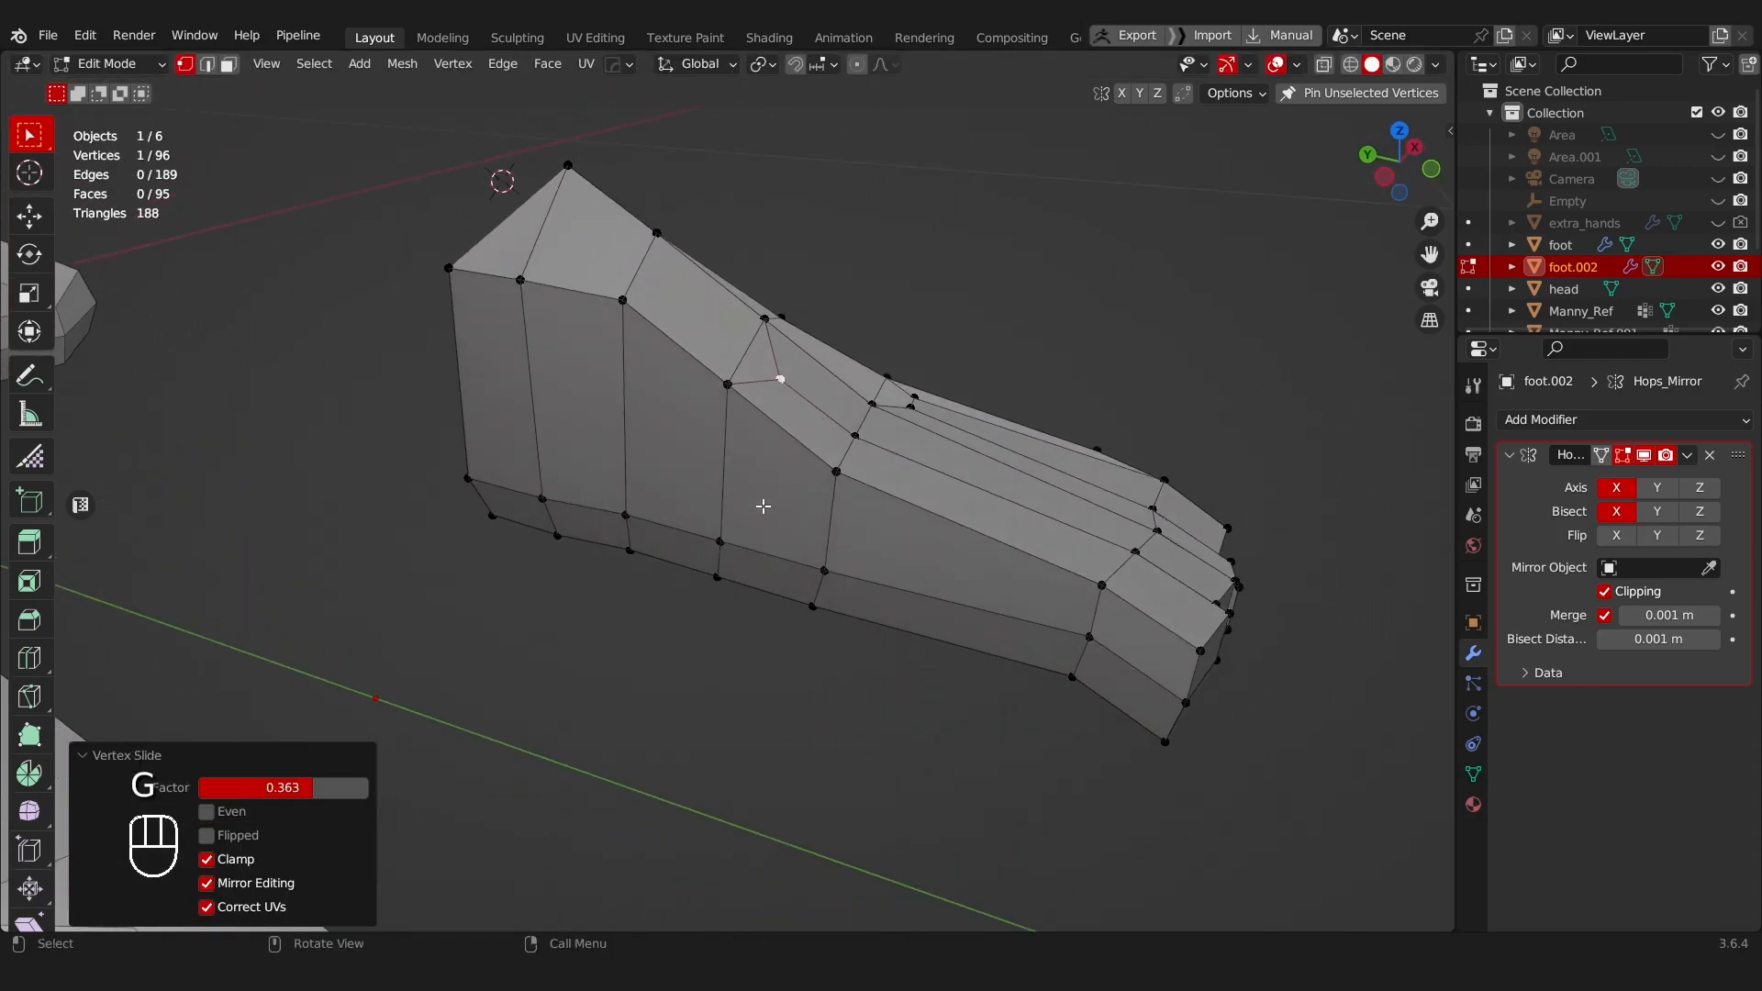
{"action": "mouse_move", "coordinate": [763, 505]}
{"action": "middle_mouse_down"}
{"action": "mouse_move", "coordinate": [775, 551]}
{"action": "mouse_move", "coordinate": [790, 520]}
{"action": "middle_mouse_up"}
{"action": "middle_click_drag", "start_coordinate": [789, 427], "coordinate": [836, 400]}
{"action": "key", "text": "Tab"}
{"action": "key", "text": "ctrl+x"}
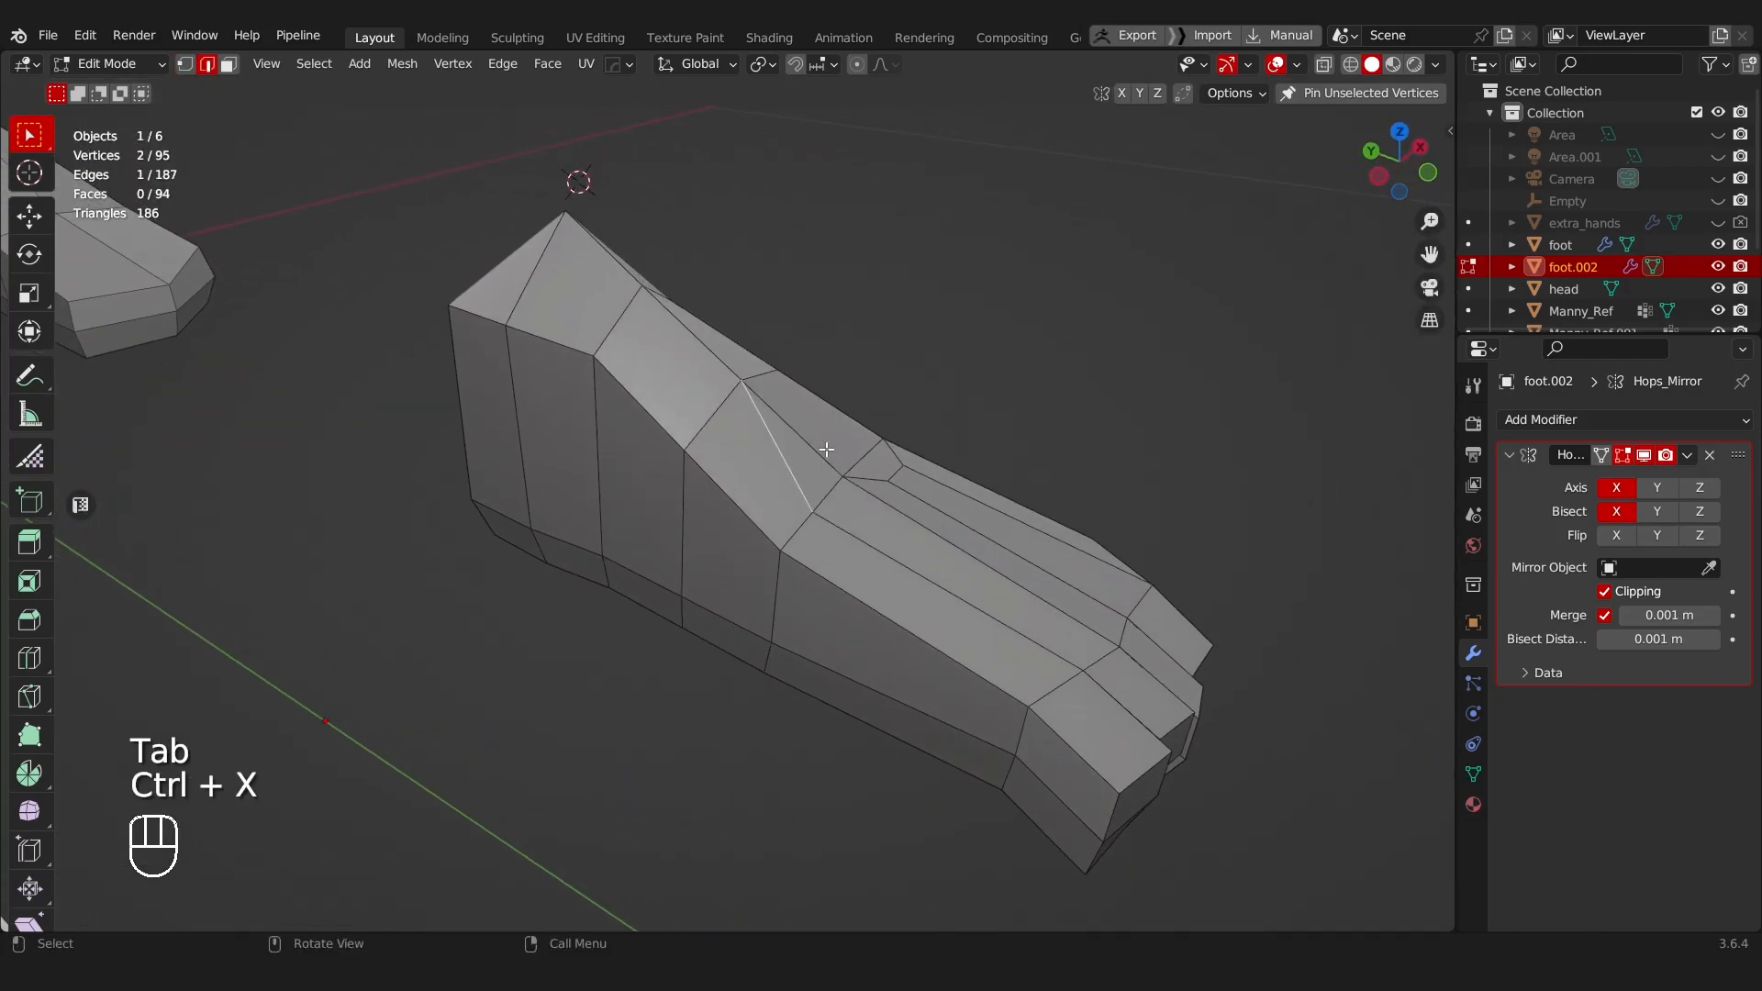
Step: Try subdividing the diagonal instep edge and the matching diagonal edge on the sole
{"action": "key", "text": "Tab"}
{"action": "left_click", "coordinate": [771, 447]}
{"action": "key", "text": "Tab"}
{"action": "left_click", "coordinate": [797, 546]}
{"action": "left_click", "coordinate": [824, 492]}
{"action": "right_click", "coordinate": [828, 486]}
{"action": "key", "text": "s"}
Step: Try connecting the instep midpoint to the neighbouring inner vertex and sliding it, then undo the connection
{"action": "key", "text": "Tab"}
{"action": "left_click", "coordinate": [669, 470]}
{"action": "left_click", "coordinate": [787, 492]}
{"action": "key", "text": "j"}
{"action": "key", "text": "g"}
{"action": "key", "text": "g"}
{"action": "right_click", "coordinate": [861, 460]}
{"action": "scroll", "coordinate": [810, 492], "scroll_direction": "up", "scroll_amount": 2}
{"action": "key", "text": "ctrl+z"}
Step: Select the three stacked lengthwise edges on the inner side of the foot below the instep and subdivide them once
{"action": "key", "text": "Tab"}
{"action": "left_click", "coordinate": [807, 495]}
{"action": "middle_click_drag", "start_coordinate": [808, 496], "coordinate": [817, 412]}
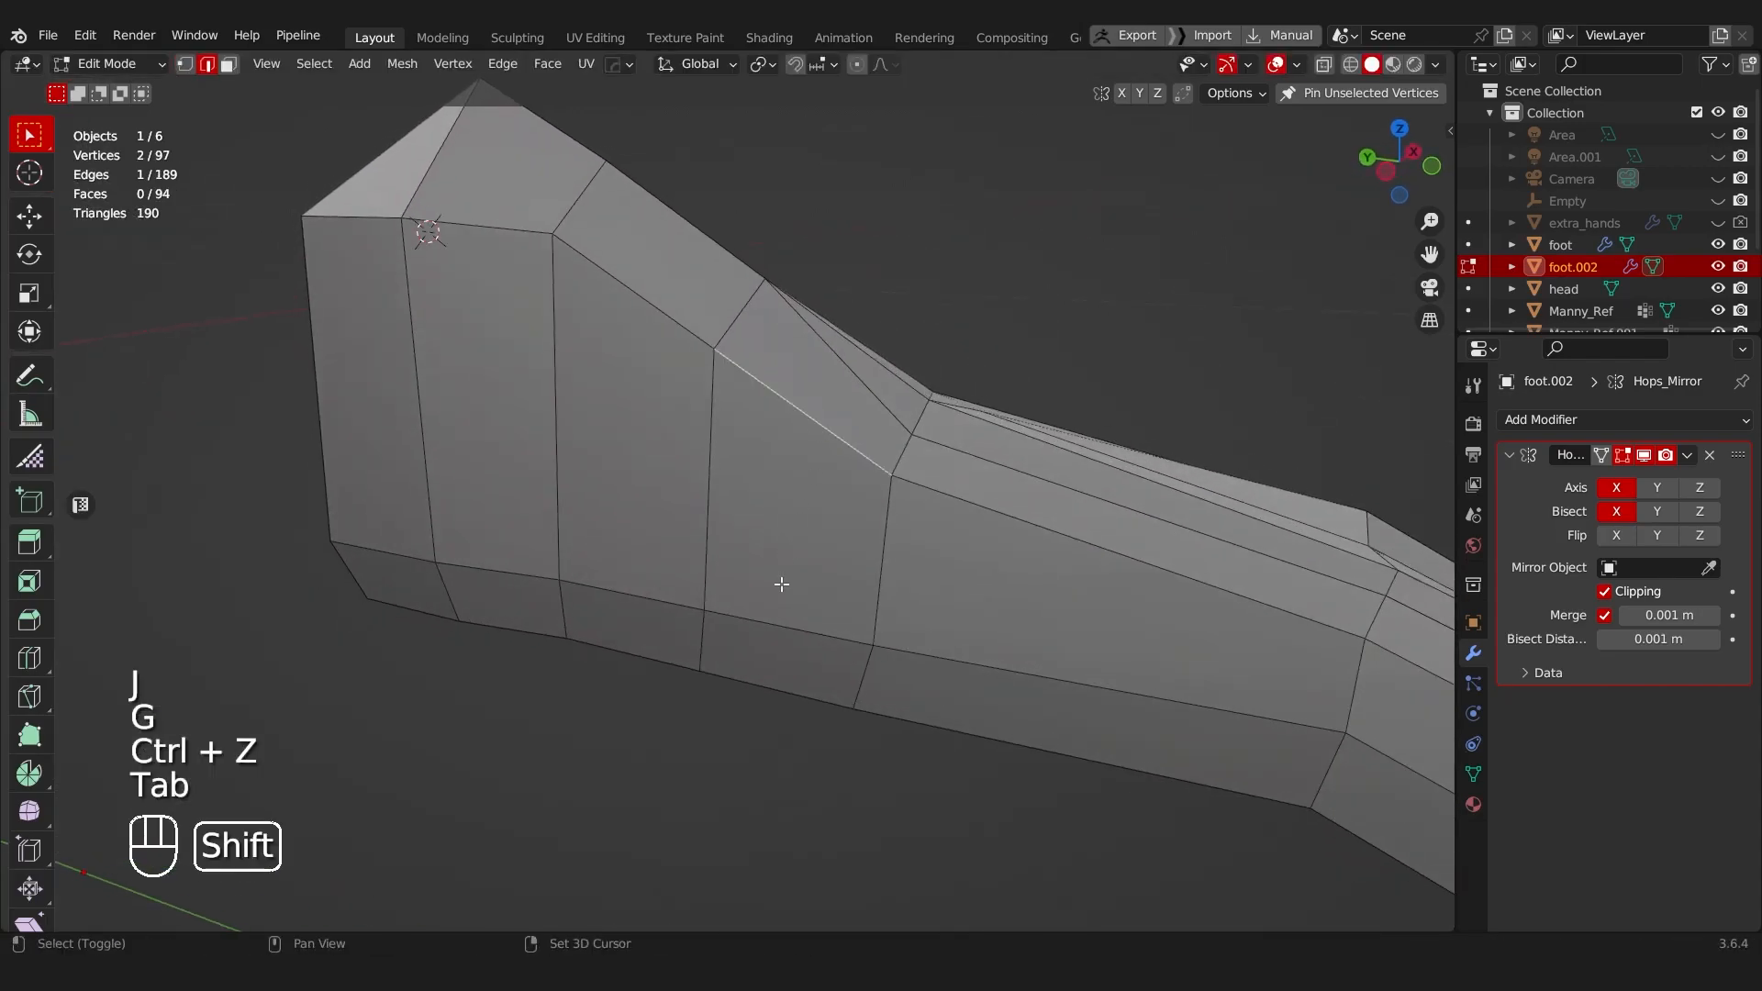
{"action": "left_click", "coordinate": [785, 624], "text": "shift"}
{"action": "left_click", "coordinate": [780, 686], "text": "shift"}
{"action": "right_click", "coordinate": [864, 500]}
{"action": "left_click", "coordinate": [865, 500]}
Step: Connect the instep midpoint to the top of the new vertex column on the inner side and try a vertex slide
{"action": "key", "text": "Tab"}
{"action": "left_click", "coordinate": [702, 499]}
{"action": "left_click", "coordinate": [801, 411]}
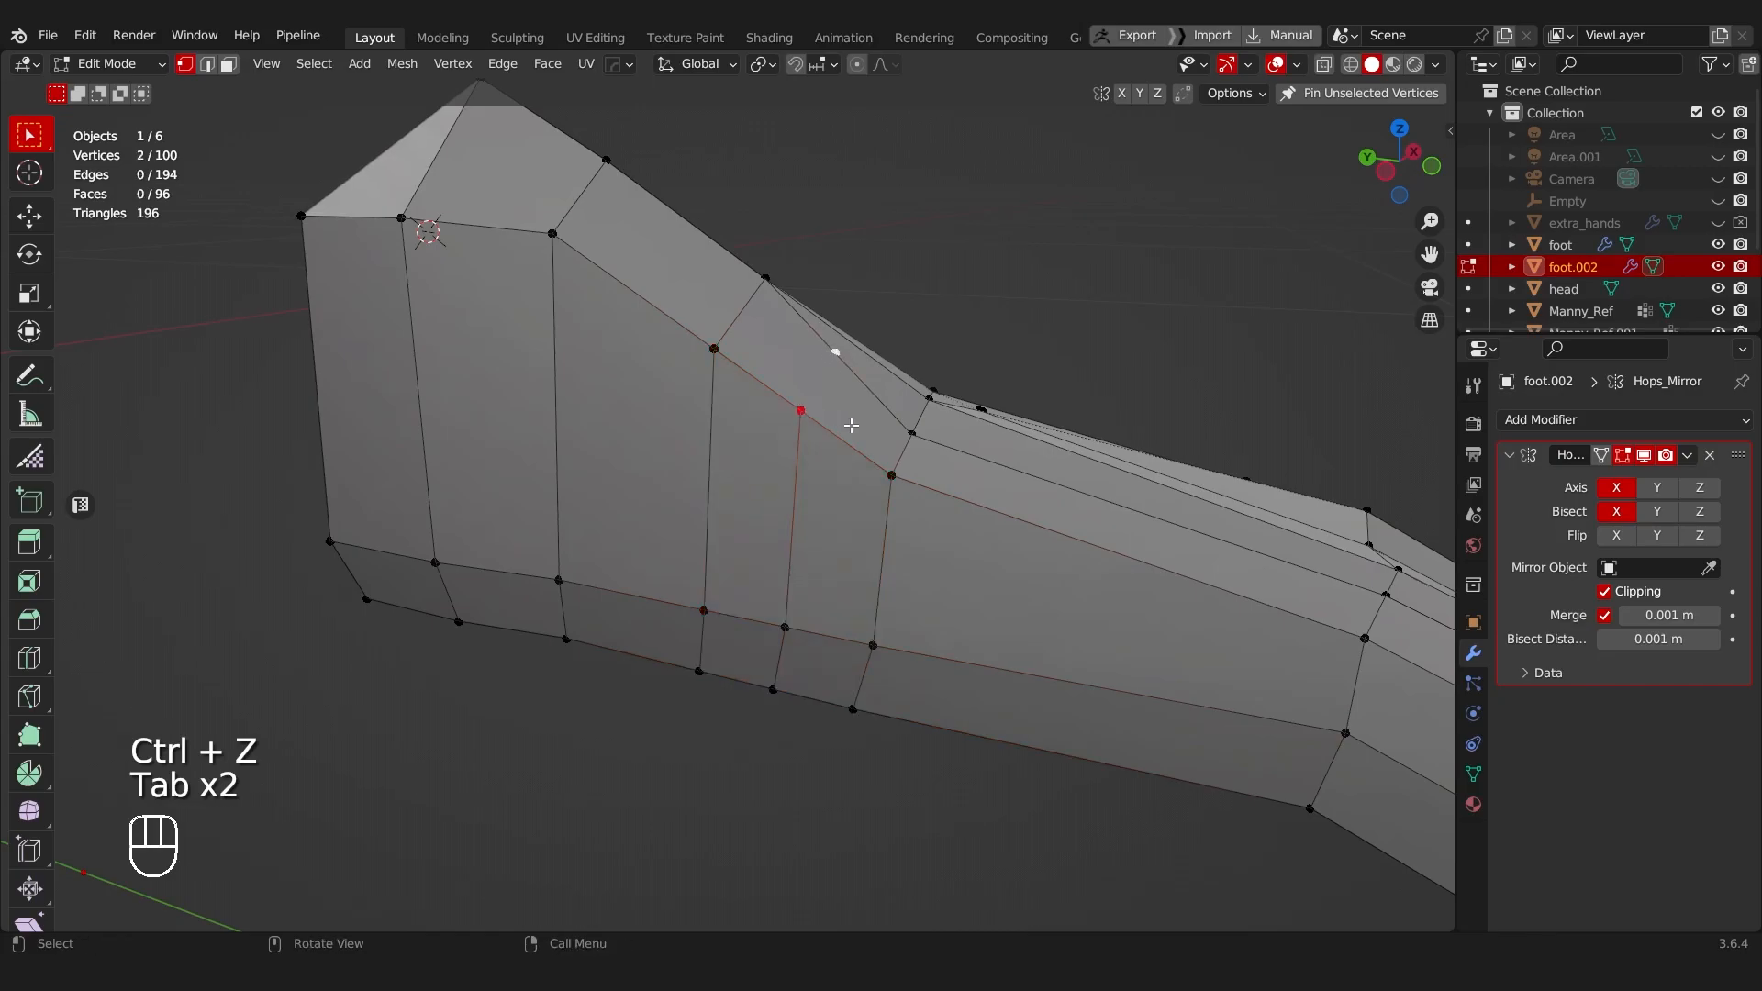
{"action": "key", "text": "j"}
{"action": "middle_click_drag", "start_coordinate": [851, 425], "coordinate": [781, 367]}
{"action": "key", "text": "g"}
{"action": "key", "text": "g"}
{"action": "left_click", "coordinate": [806, 444]}
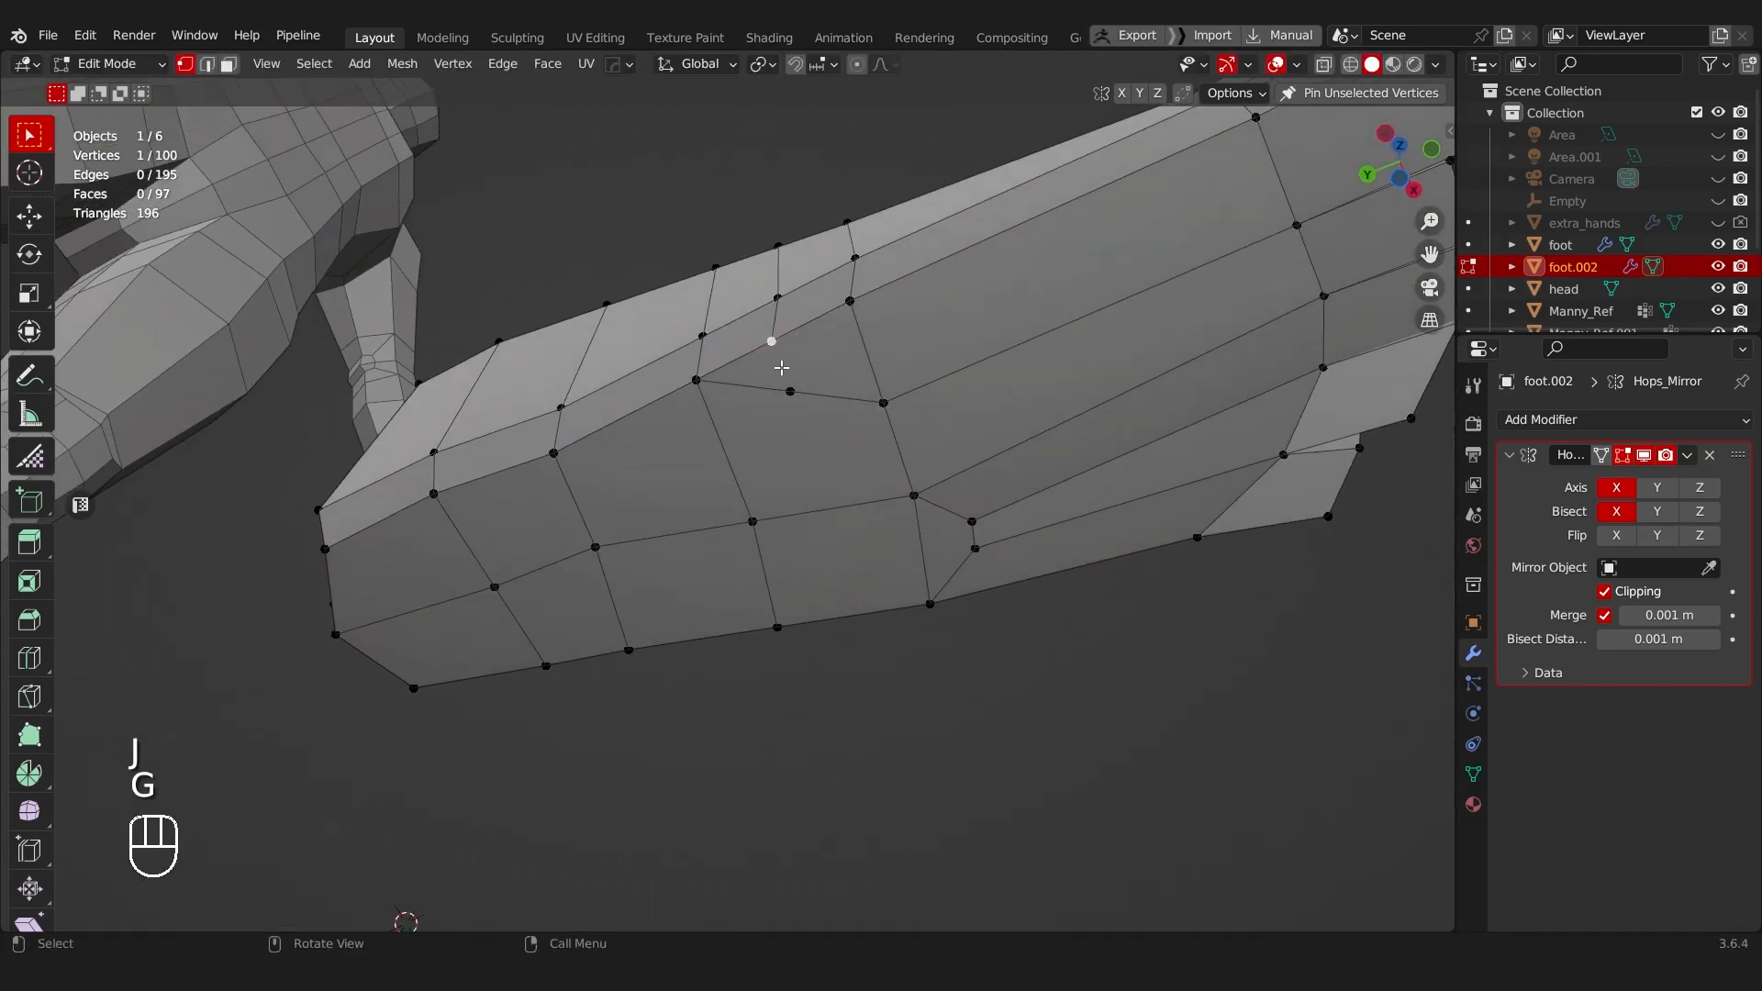
Step: Undo the last sole connection, then dissolve the sole's midpoint vertex and its diagonal edge
{"action": "key", "text": "ctrl+z"}
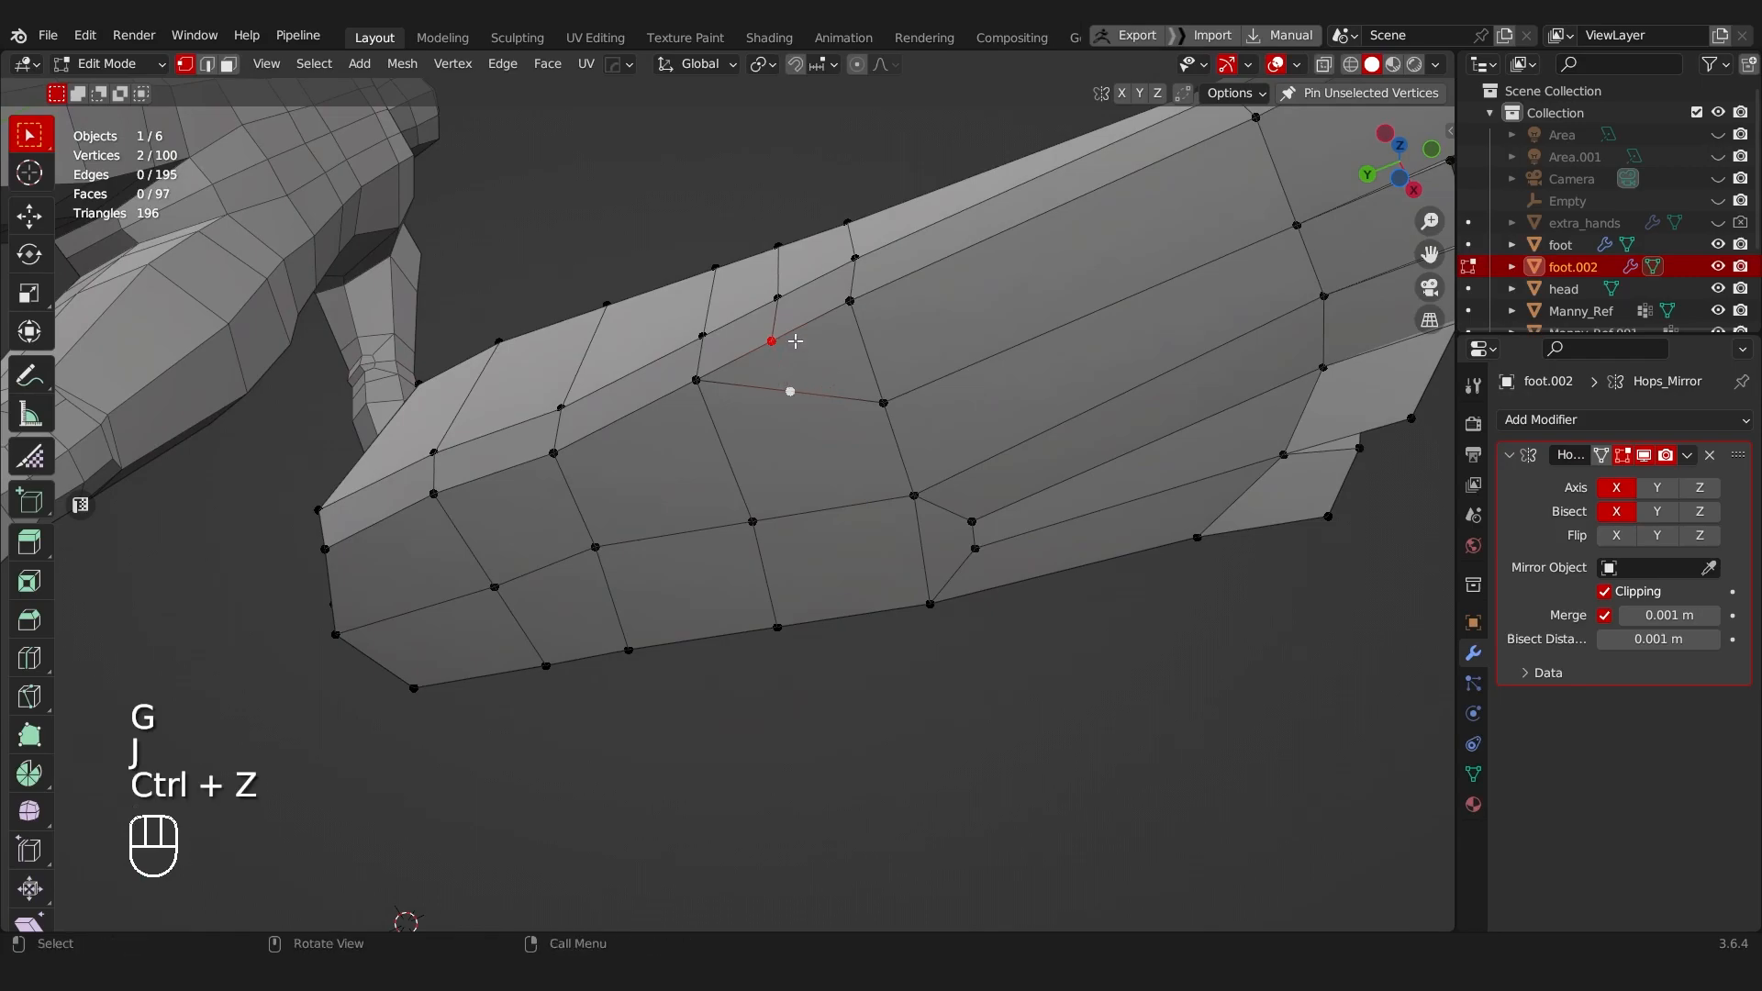
{"action": "key", "text": "ctrl+x"}
{"action": "middle_click_drag", "start_coordinate": [771, 344], "coordinate": [827, 427]}
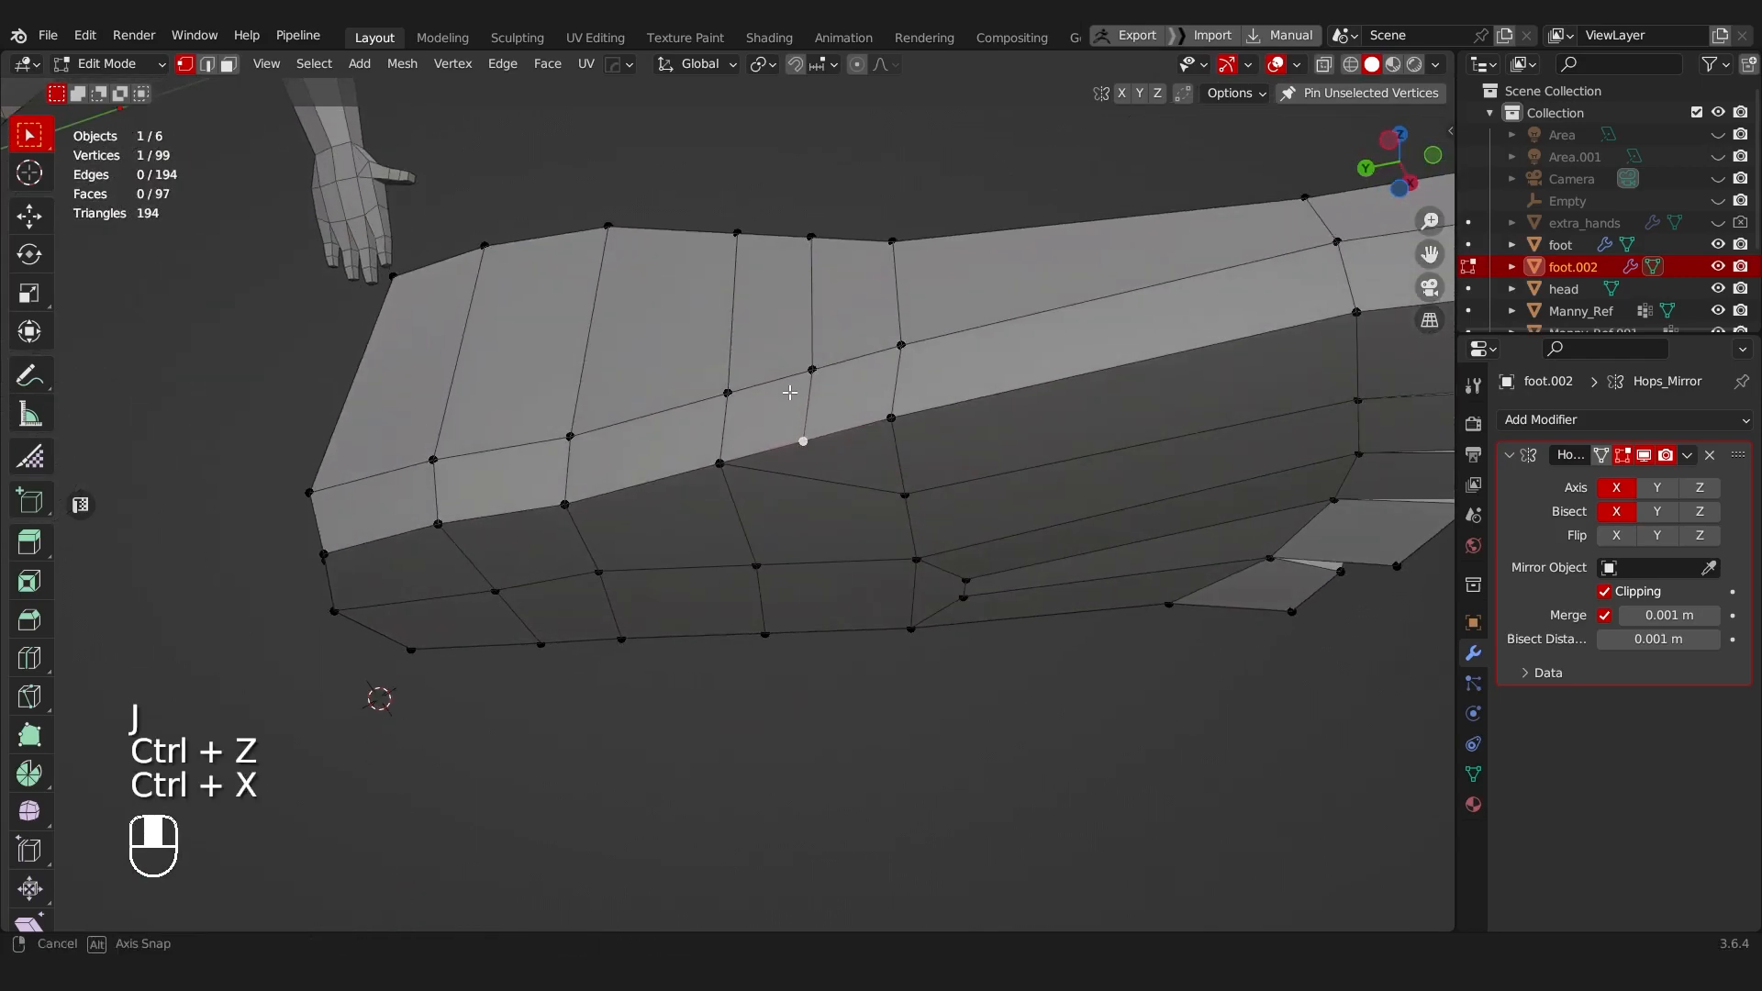
{"action": "middle_click_drag", "start_coordinate": [853, 493], "coordinate": [897, 432]}
{"action": "key", "text": "Tab"}
{"action": "left_click", "coordinate": [885, 389]}
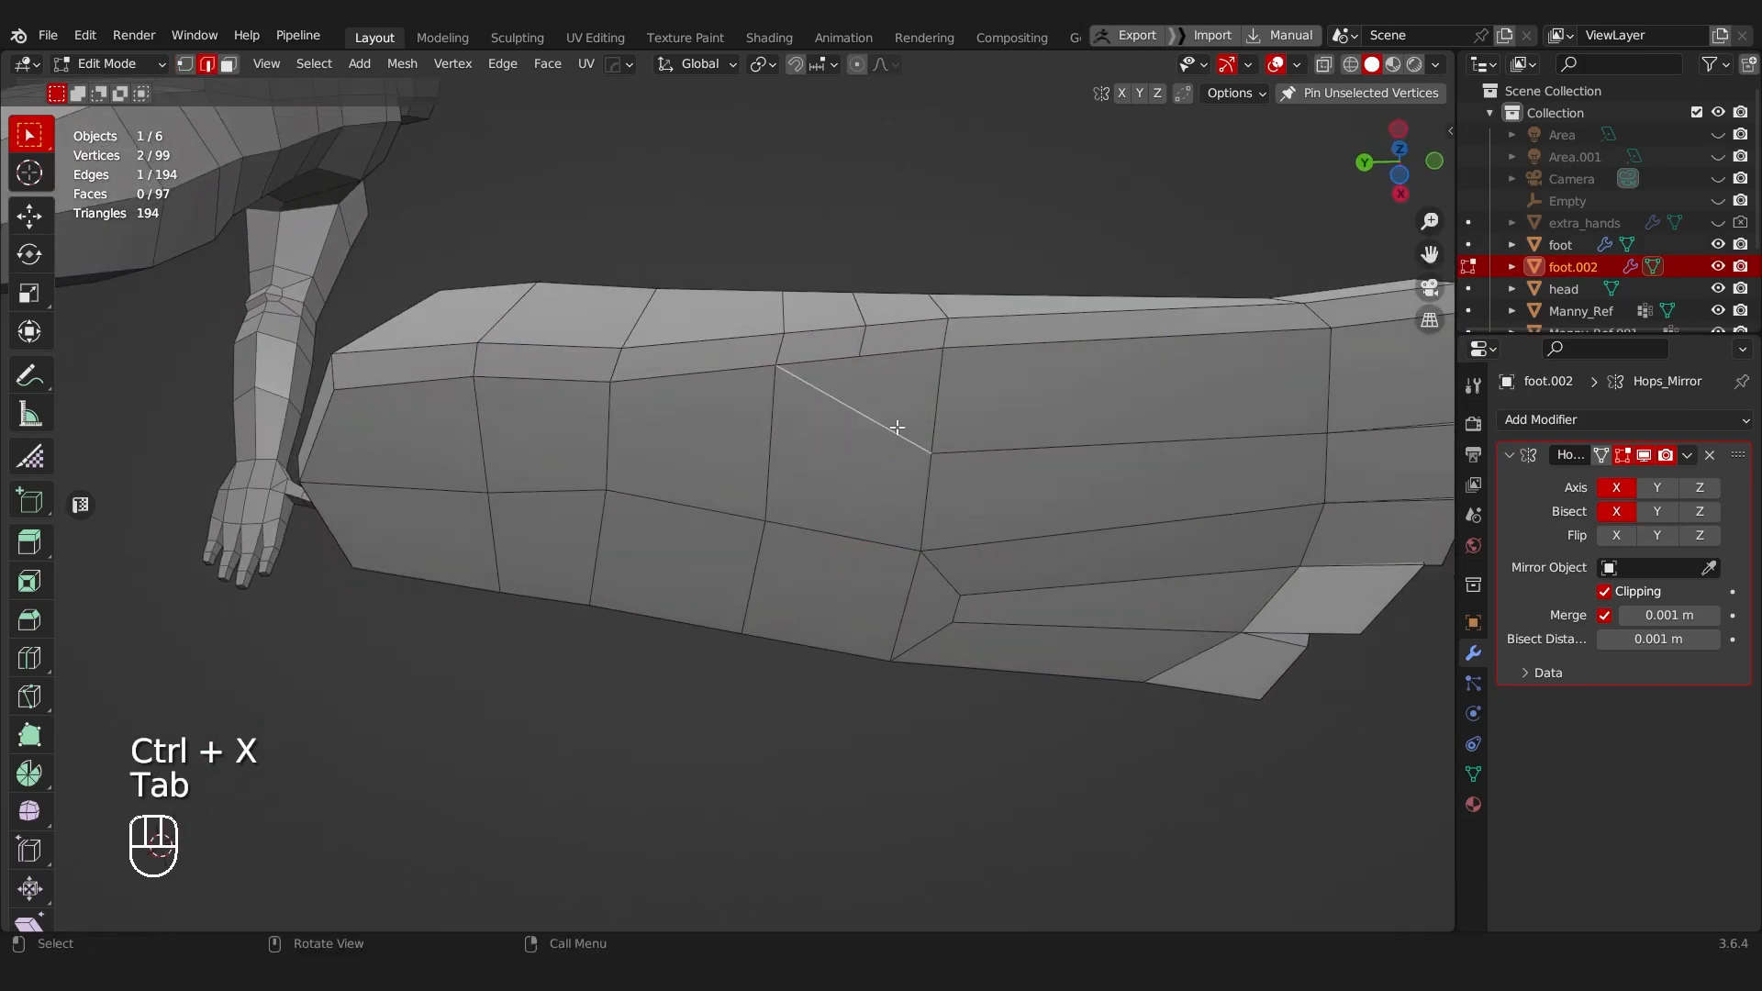
{"action": "key", "text": "ctrl+x"}
Step: Connect two opposite sole vertices, subdivide the new edge once, and join its midpoint to the inner-side vertex column
{"action": "key", "text": "Tab"}
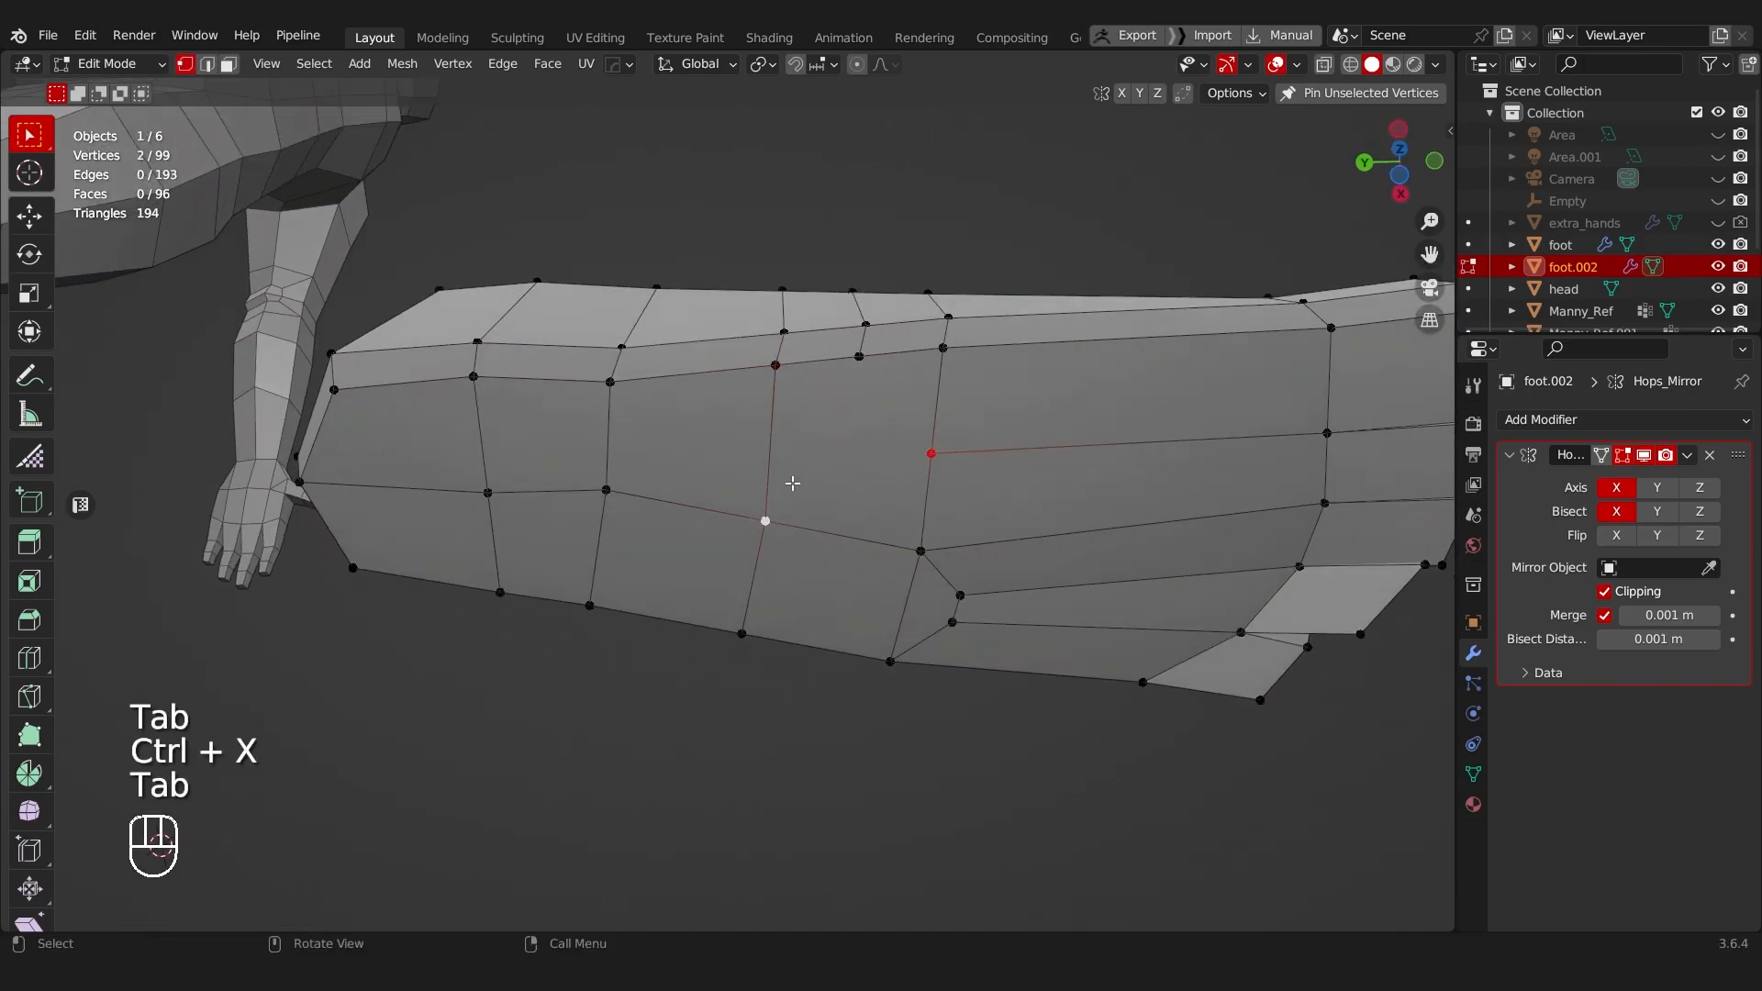
{"action": "key", "text": "j"}
{"action": "right_click", "coordinate": [887, 437]}
{"action": "left_click", "coordinate": [885, 432]}
{"action": "key", "text": "Tab"}
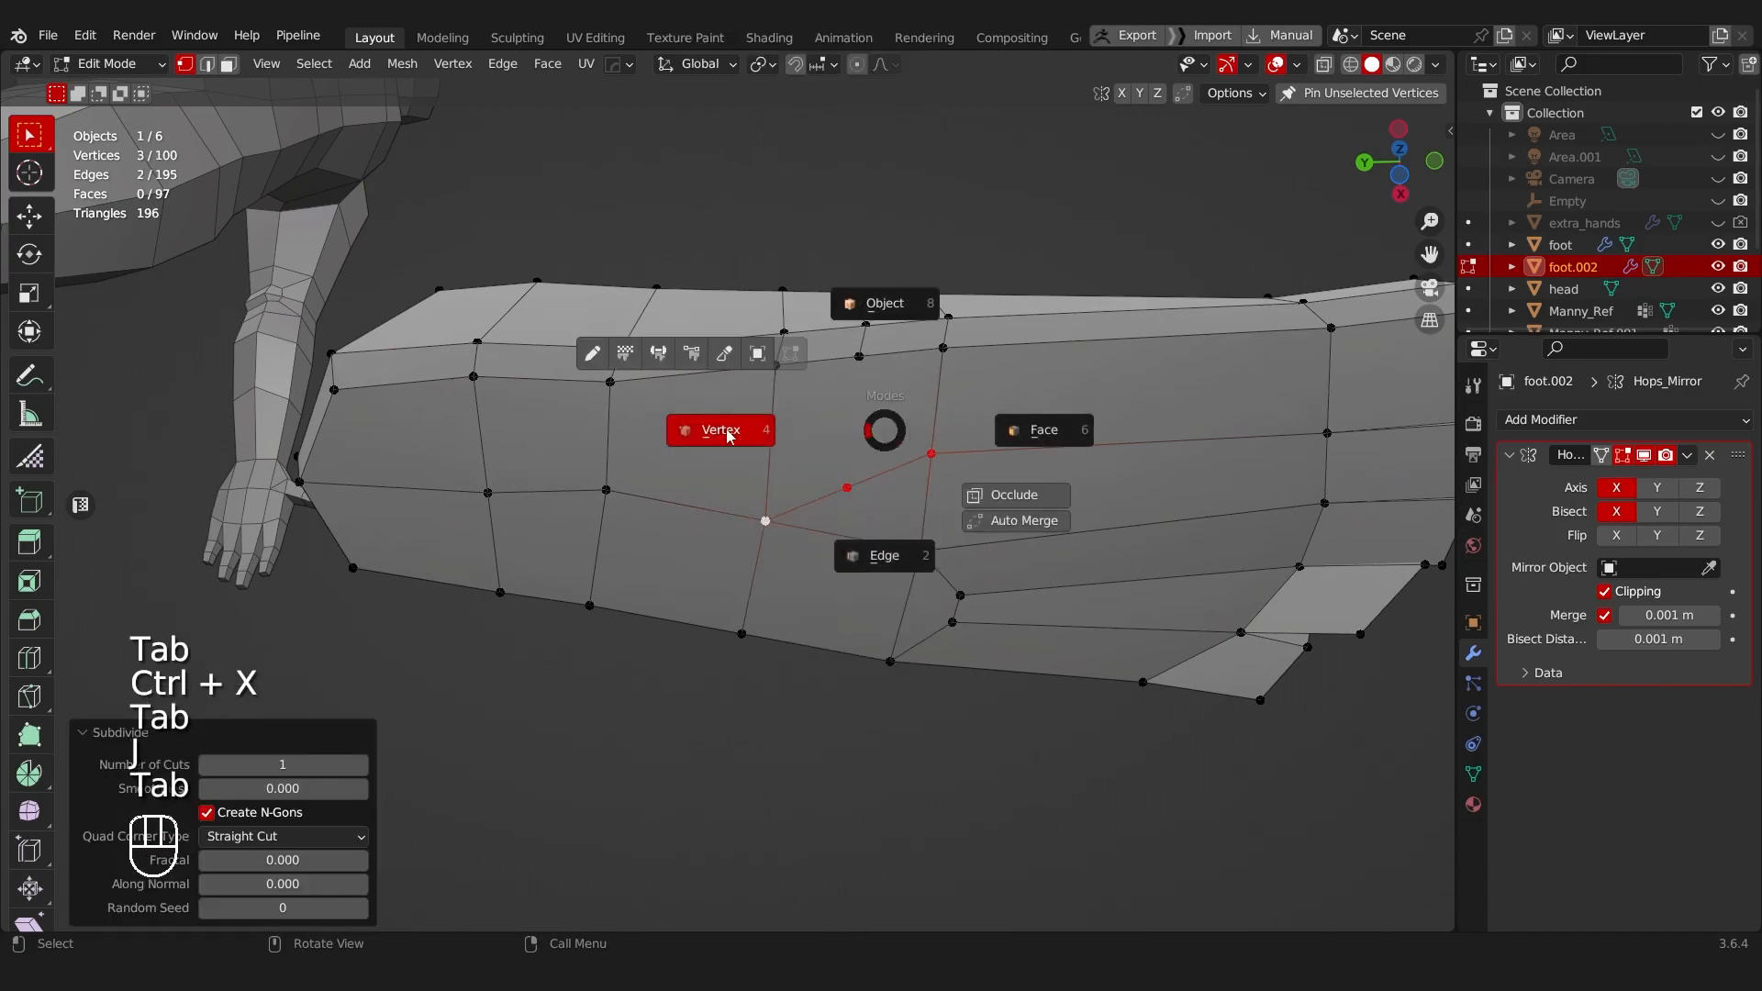
{"action": "left_click", "coordinate": [837, 443]}
{"action": "left_click", "coordinate": [859, 356], "text": "shift"}
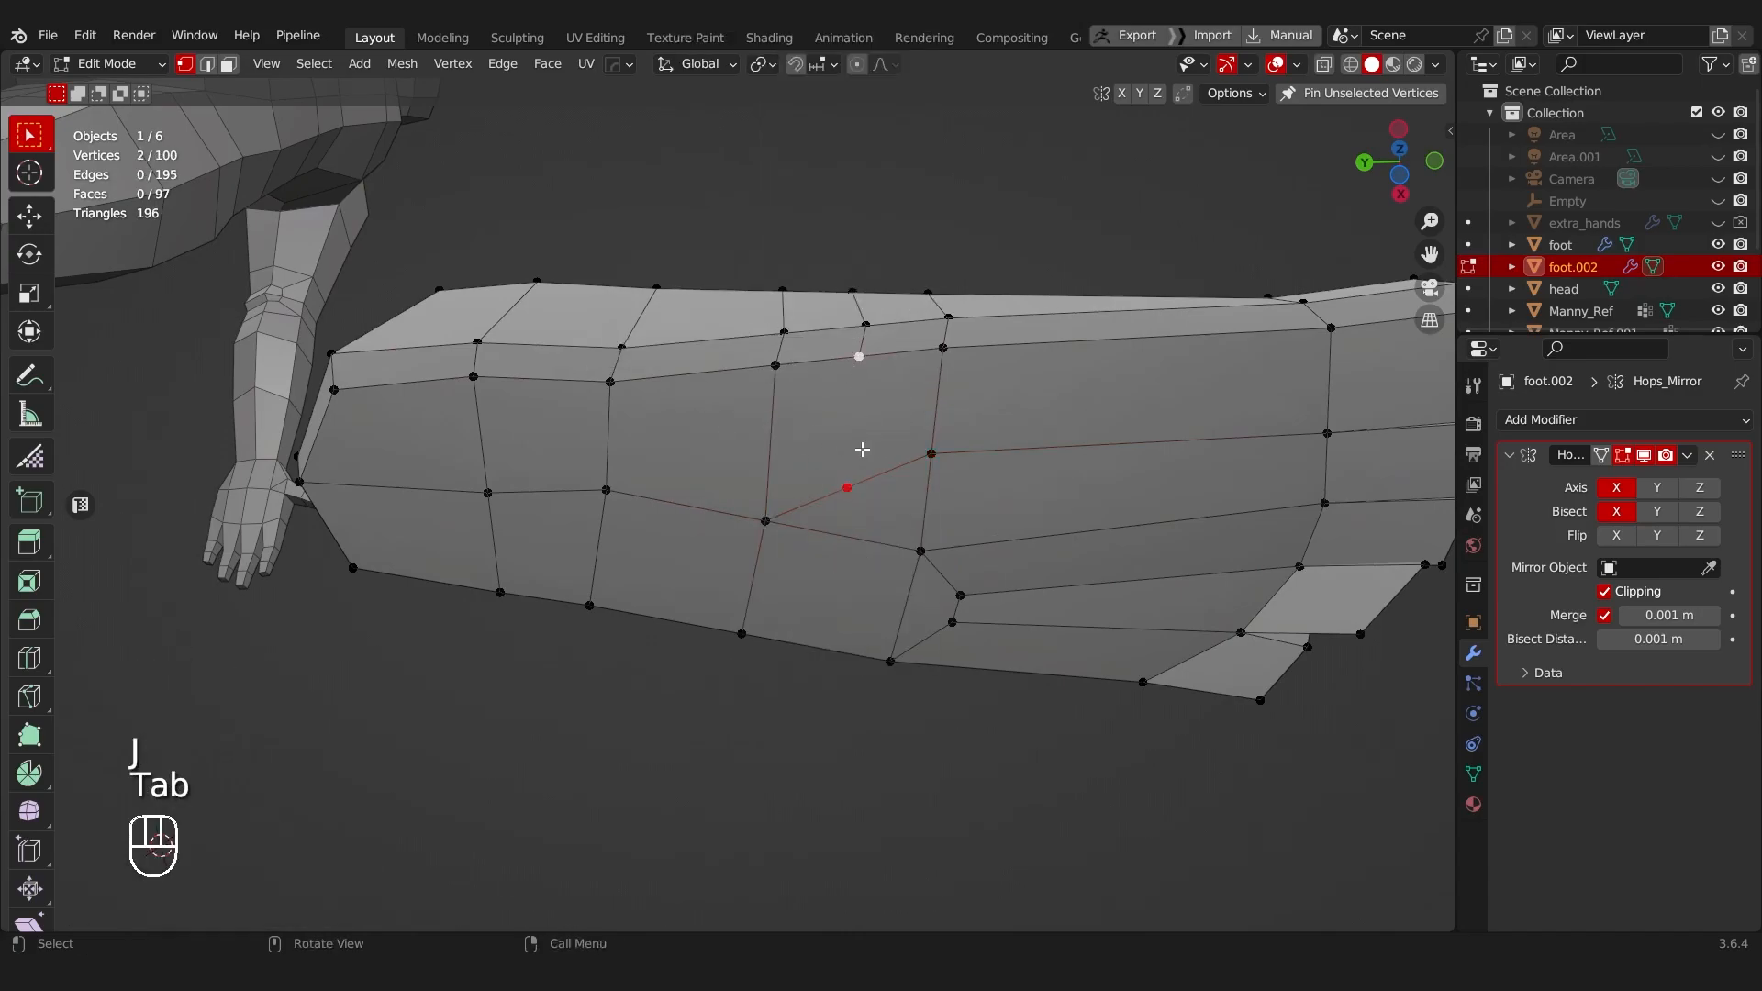
{"action": "key", "text": "j"}
Step: Slide the midpoint vertex on the sole along its connected edge
{"action": "key", "text": "Tab"}
{"action": "left_click", "coordinate": [847, 483]}
{"action": "key", "text": "g"}
{"action": "key", "text": "g"}
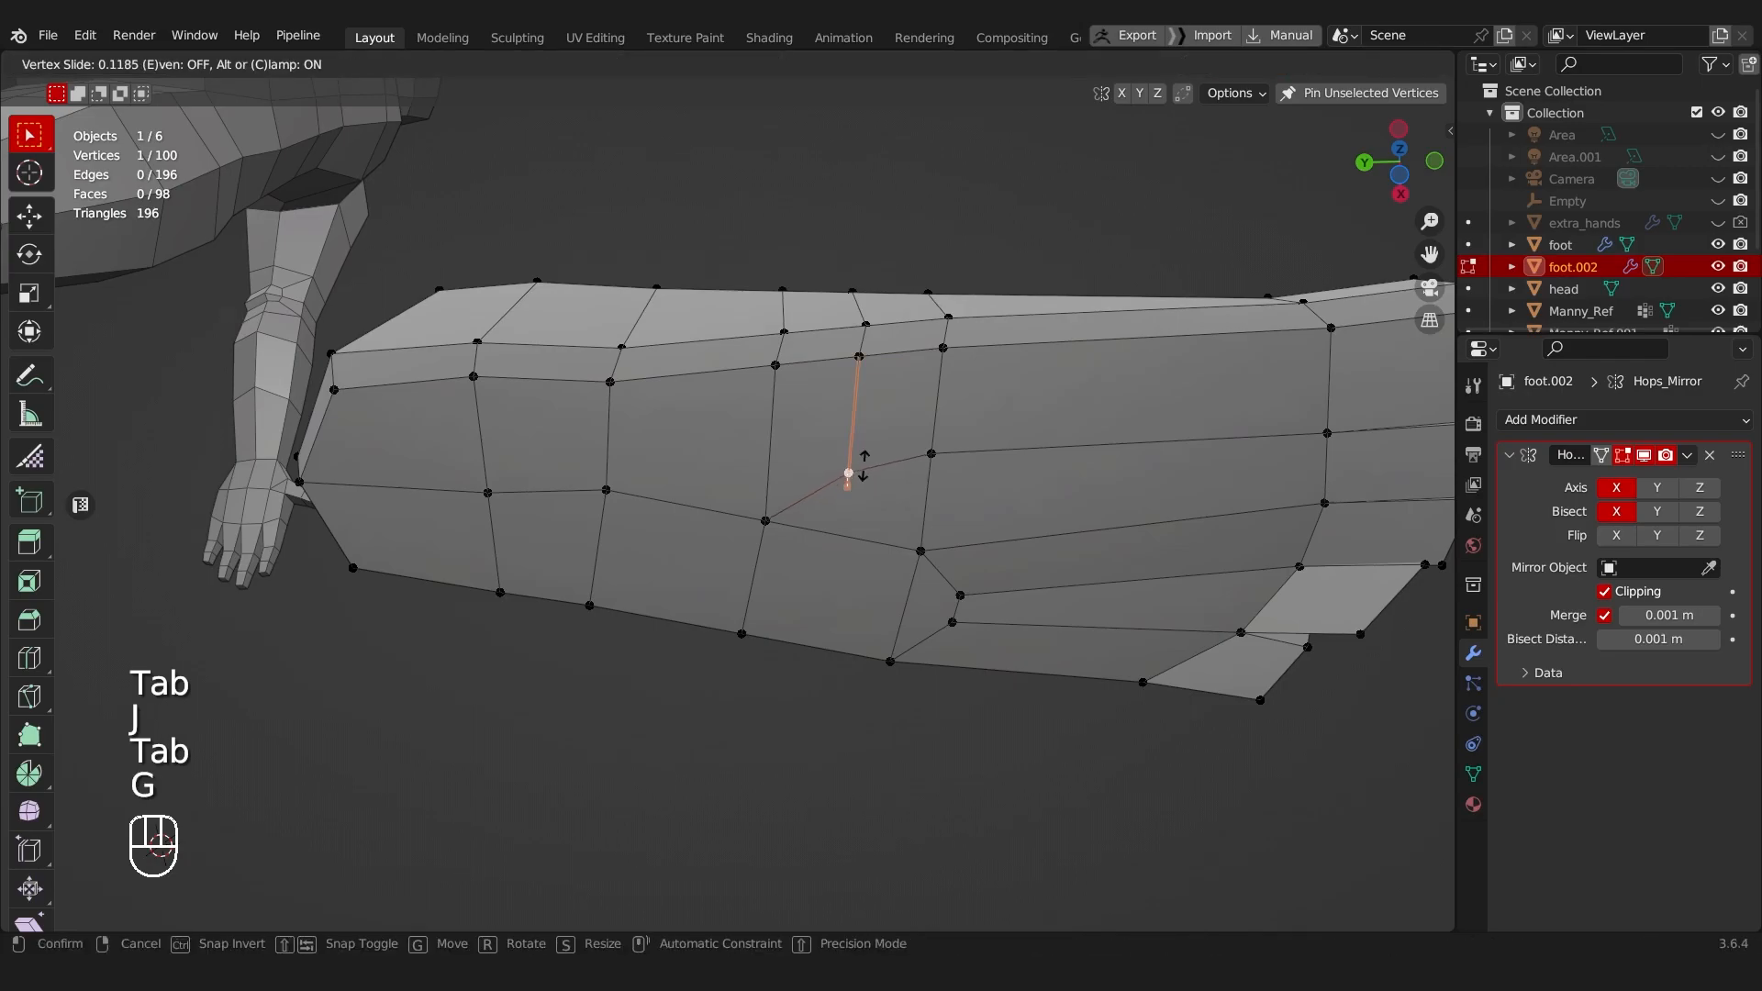
{"action": "left_click", "coordinate": [850, 499]}
Step: Undo the sole and inner-side cuts back to the subdivided instep edge, then dissolve the remaining midpoint vertices
{"action": "middle_click_drag", "start_coordinate": [850, 499], "coordinate": [661, 684]}
{"action": "key", "text": "ctrl+z"}
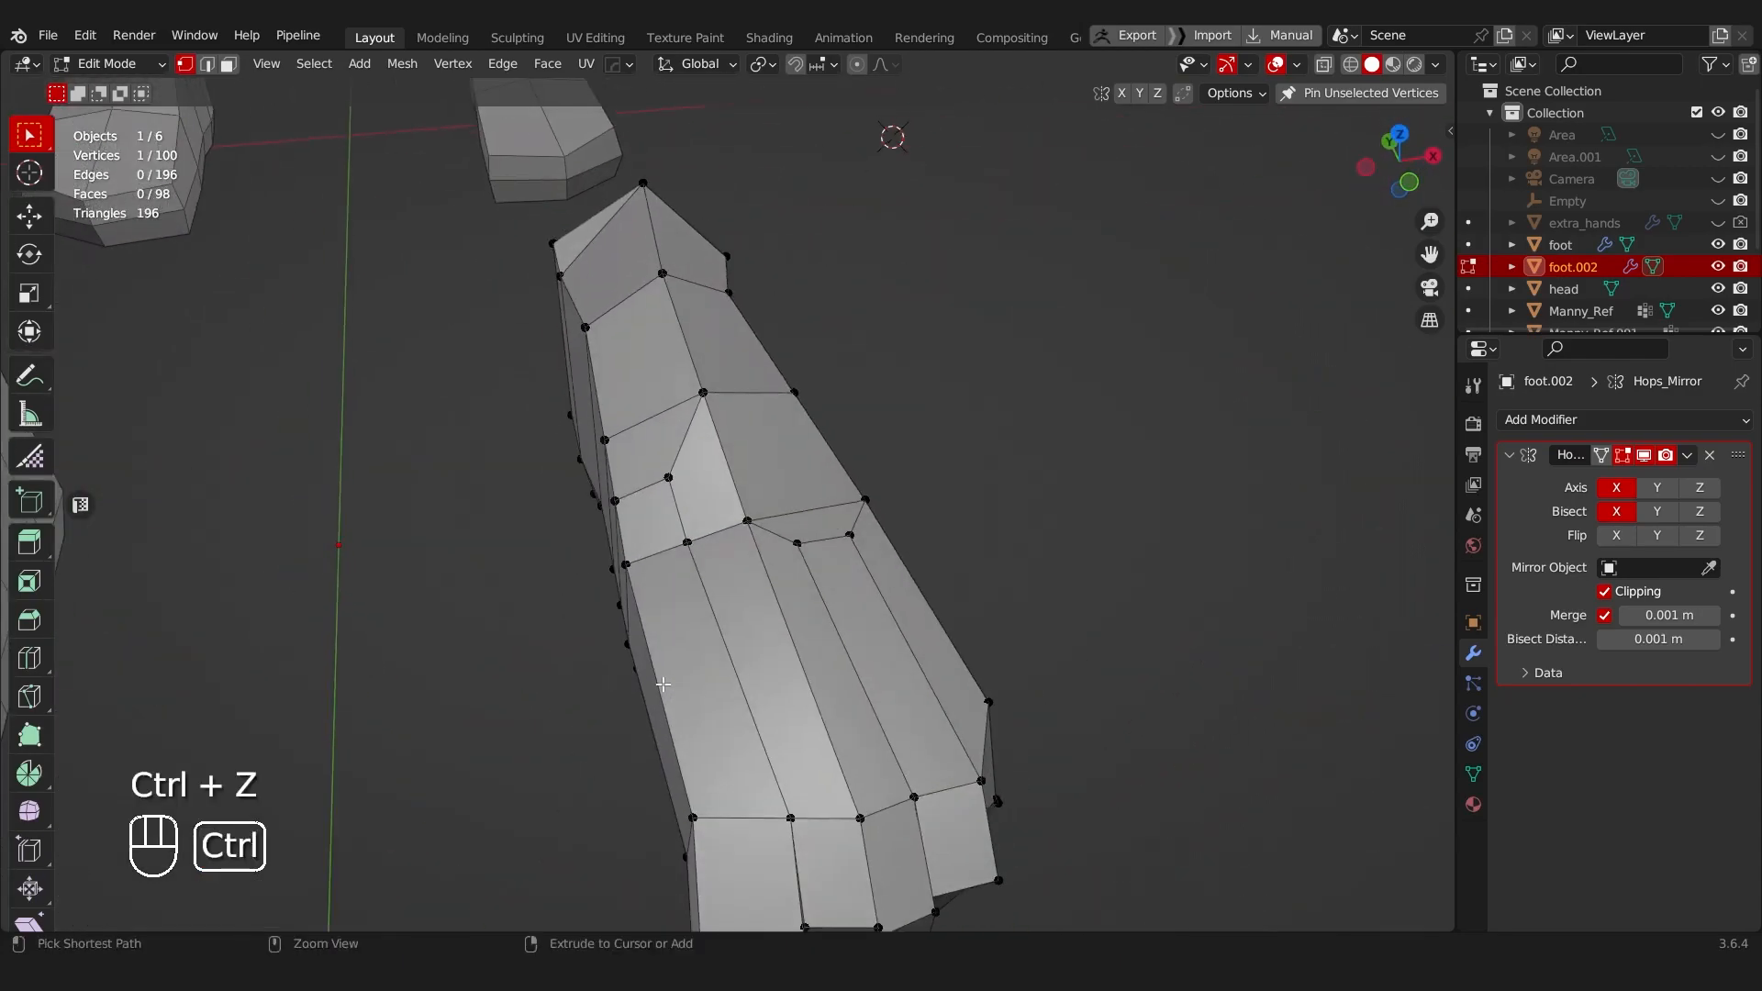
{"action": "key", "text": "ctrl+z"}
{"action": "key", "text": "ctrl+z"}
{"action": "key", "text": "ctrl+z"}
{"action": "key", "text": "ctrl+z"}
{"action": "key", "text": "ctrl+z"}
{"action": "key", "text": "ctrl+z"}
{"action": "key", "text": "ctrl+z"}
{"action": "middle_click_drag", "start_coordinate": [614, 562], "coordinate": [699, 521]}
{"action": "key", "text": "ctrl+z"}
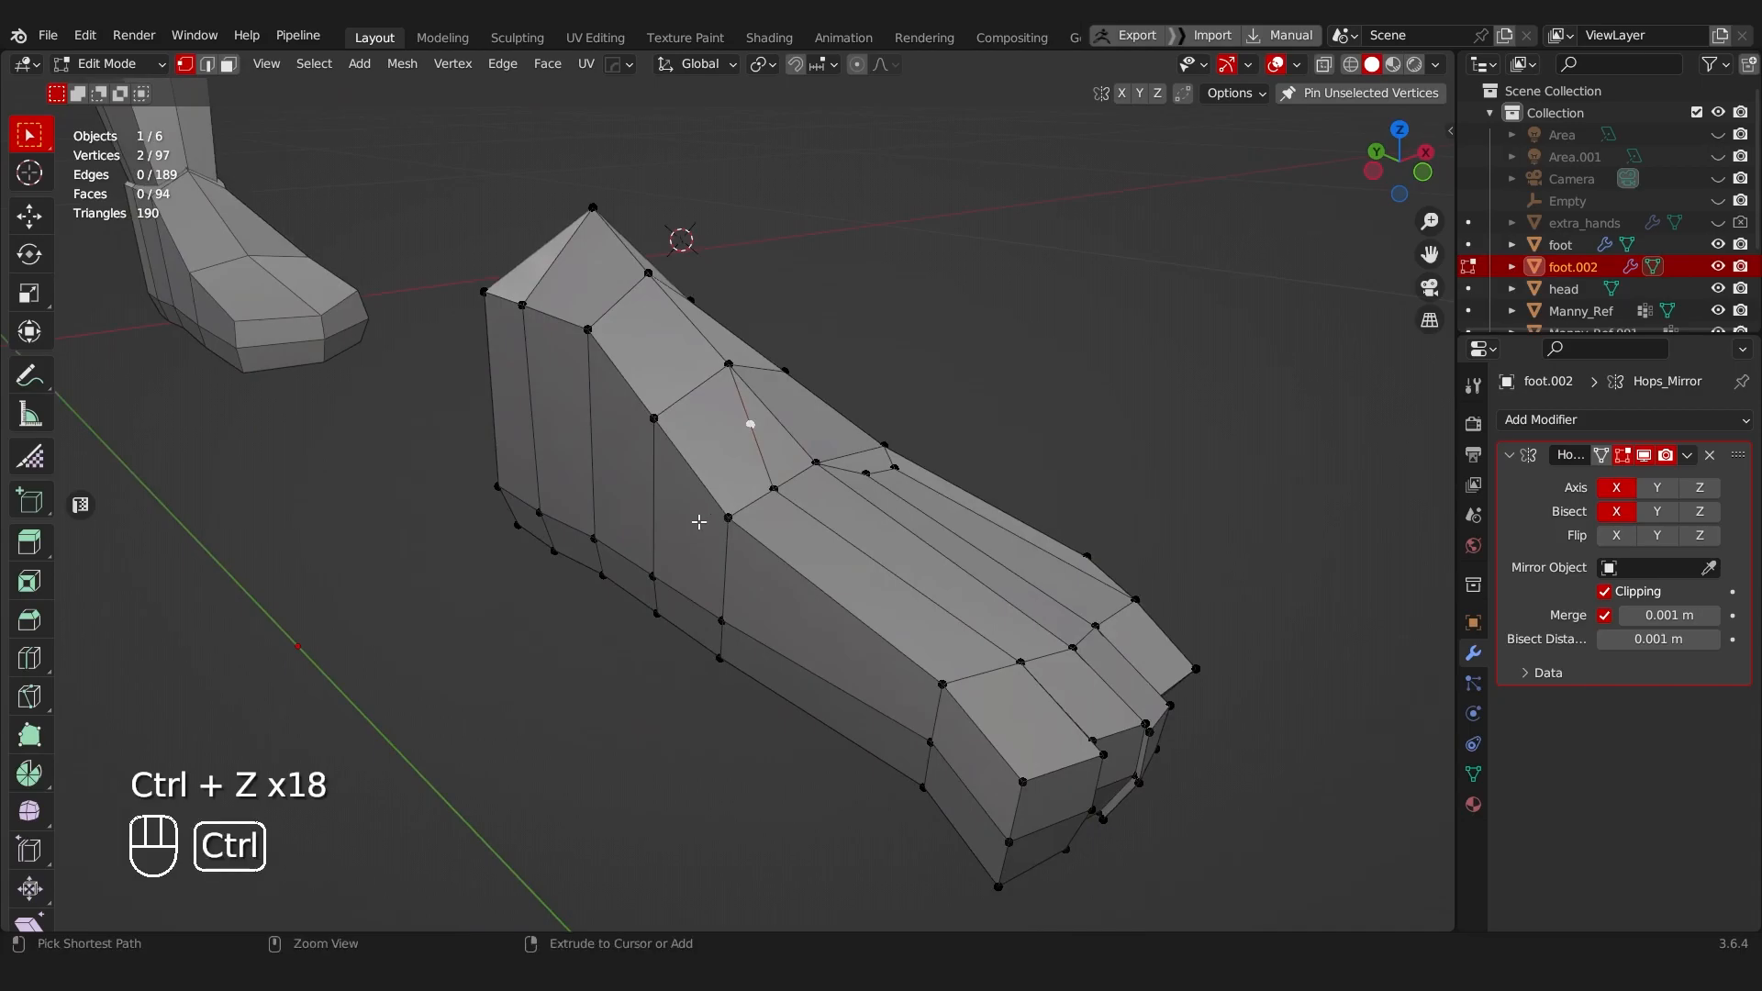
{"action": "key", "text": "ctrl+x"}
{"action": "middle_click_drag", "start_coordinate": [791, 486], "coordinate": [716, 602]}
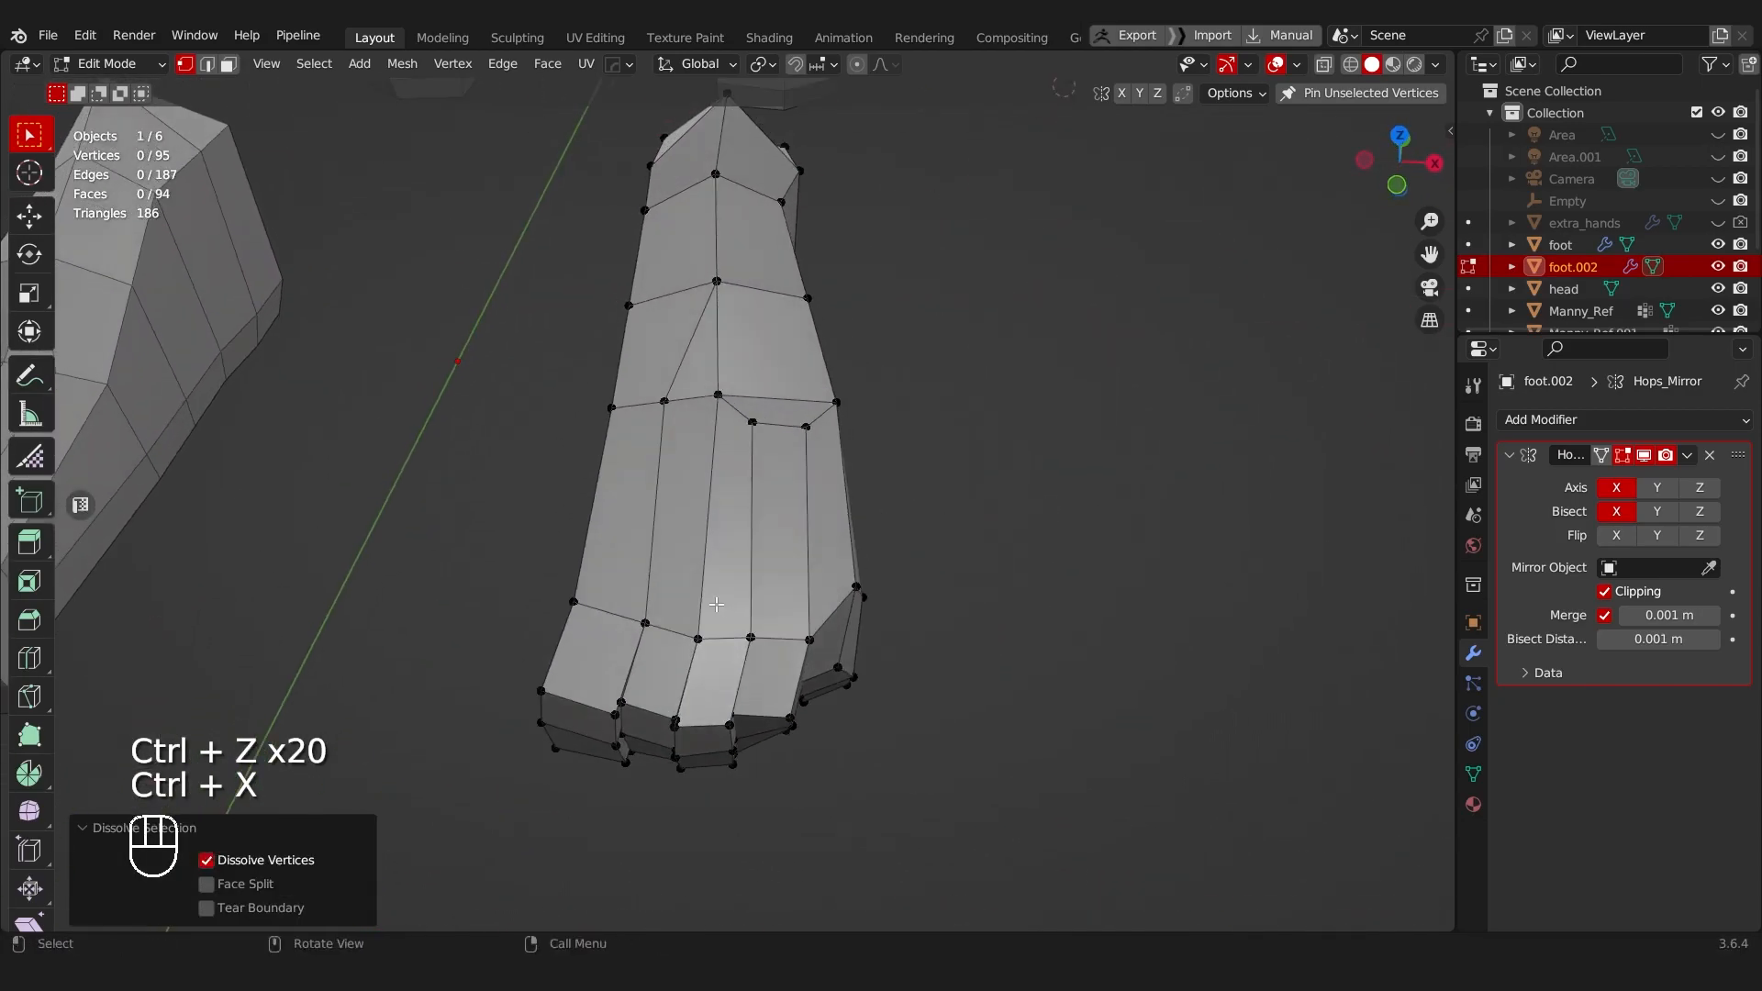
Step: Select two adjoining faces at the end of a toe and reposition them
{"action": "key", "text": "Tab"}
{"action": "left_click", "coordinate": [849, 637]}
{"action": "middle_click_drag", "start_coordinate": [850, 637], "coordinate": [837, 526]}
{"action": "left_click", "coordinate": [791, 576]}
{"action": "left_click", "coordinate": [804, 540], "text": "shift"}
{"action": "key", "text": "g"}
{"action": "left_click", "coordinate": [902, 585]}
Step: Move the big toe's two end faces 0.007093 m along X
{"action": "middle_click_drag", "start_coordinate": [902, 586], "coordinate": [697, 657]}
{"action": "key", "text": "g"}
{"action": "left_click", "coordinate": [874, 596]}
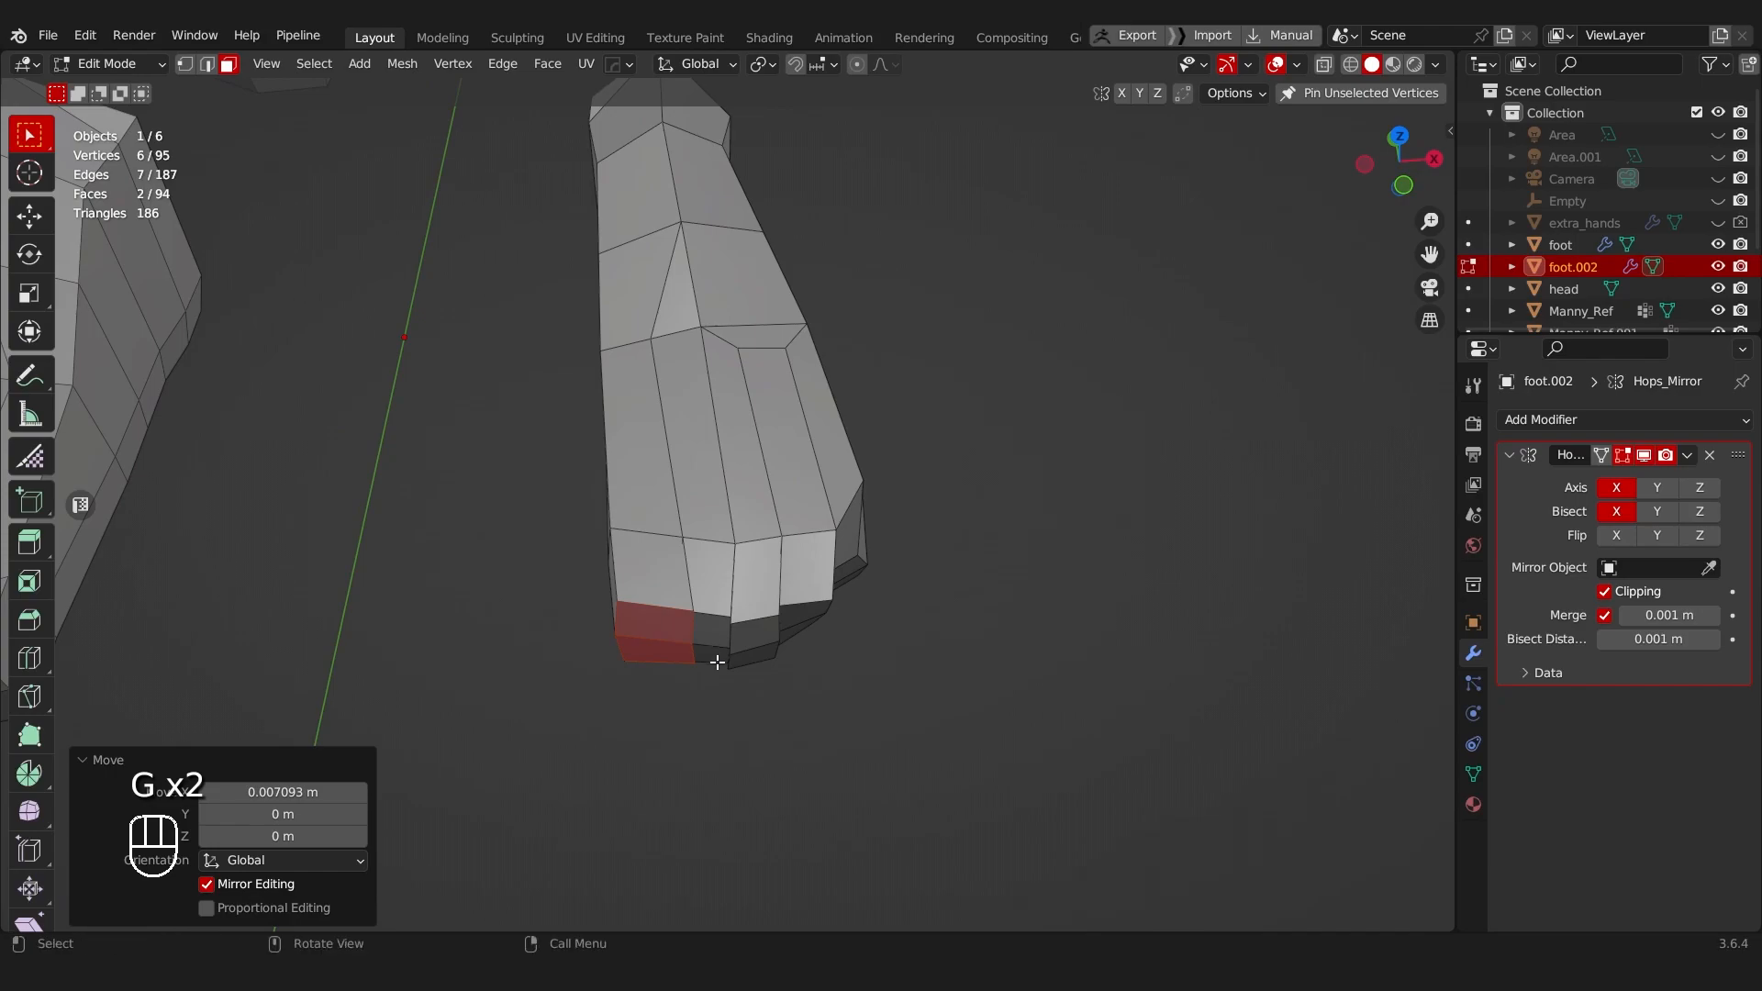
{"action": "key", "text": "g"}
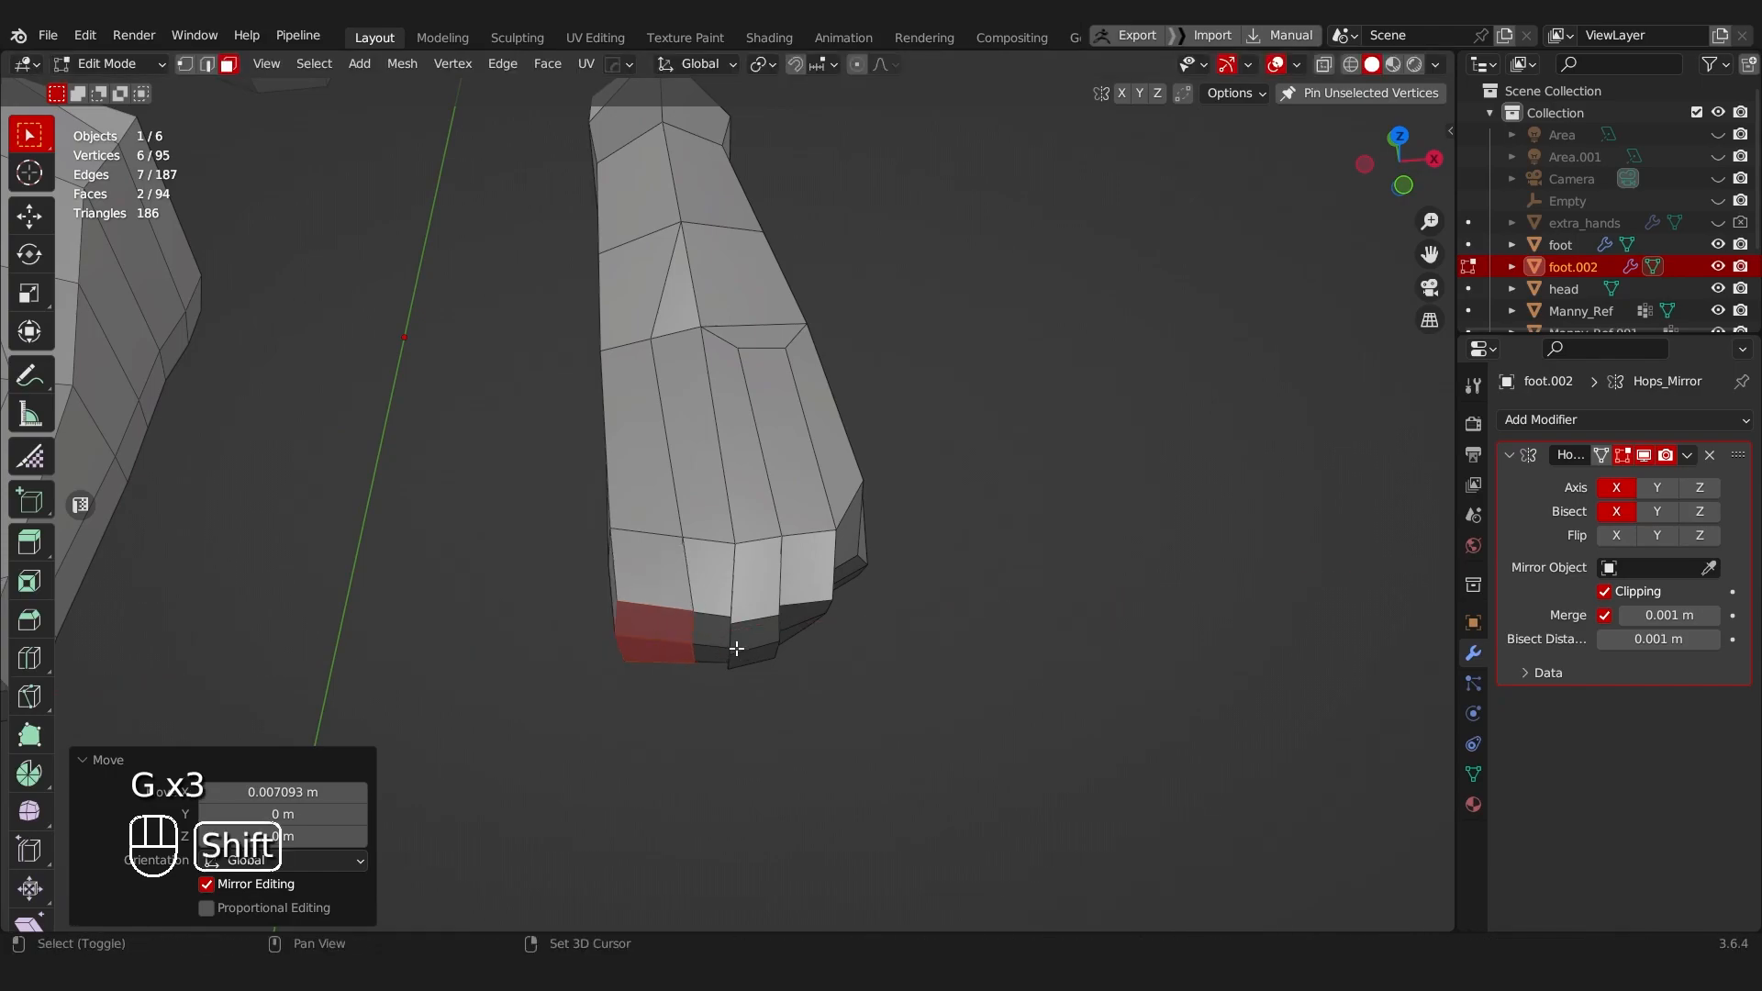
Step: Select the end faces of all five toes and scale them to 0.676 around their individual origins
{"action": "left_click_drag", "start_coordinate": [716, 645], "coordinate": [716, 646], "text": "shift"}
{"action": "middle_click_drag", "start_coordinate": [716, 646], "coordinate": [725, 561]}
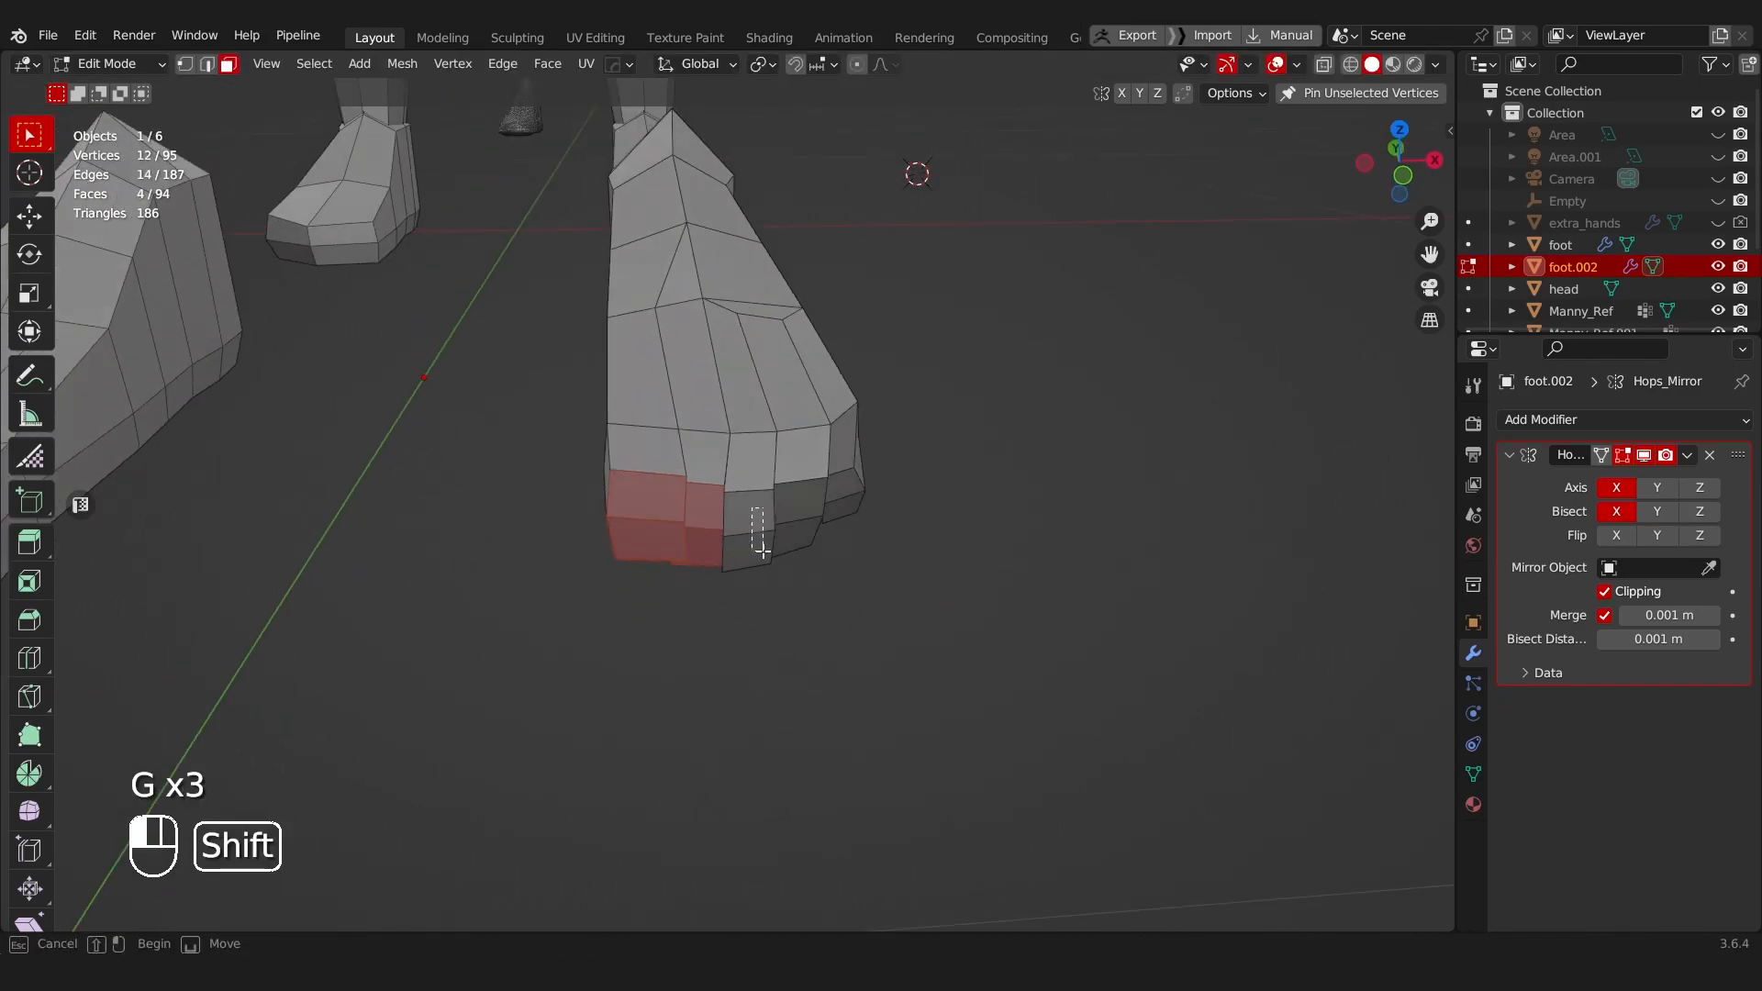
{"action": "left_click_drag", "start_coordinate": [803, 545], "coordinate": [803, 546], "text": "shift"}
{"action": "middle_click_drag", "start_coordinate": [803, 546], "coordinate": [771, 456]}
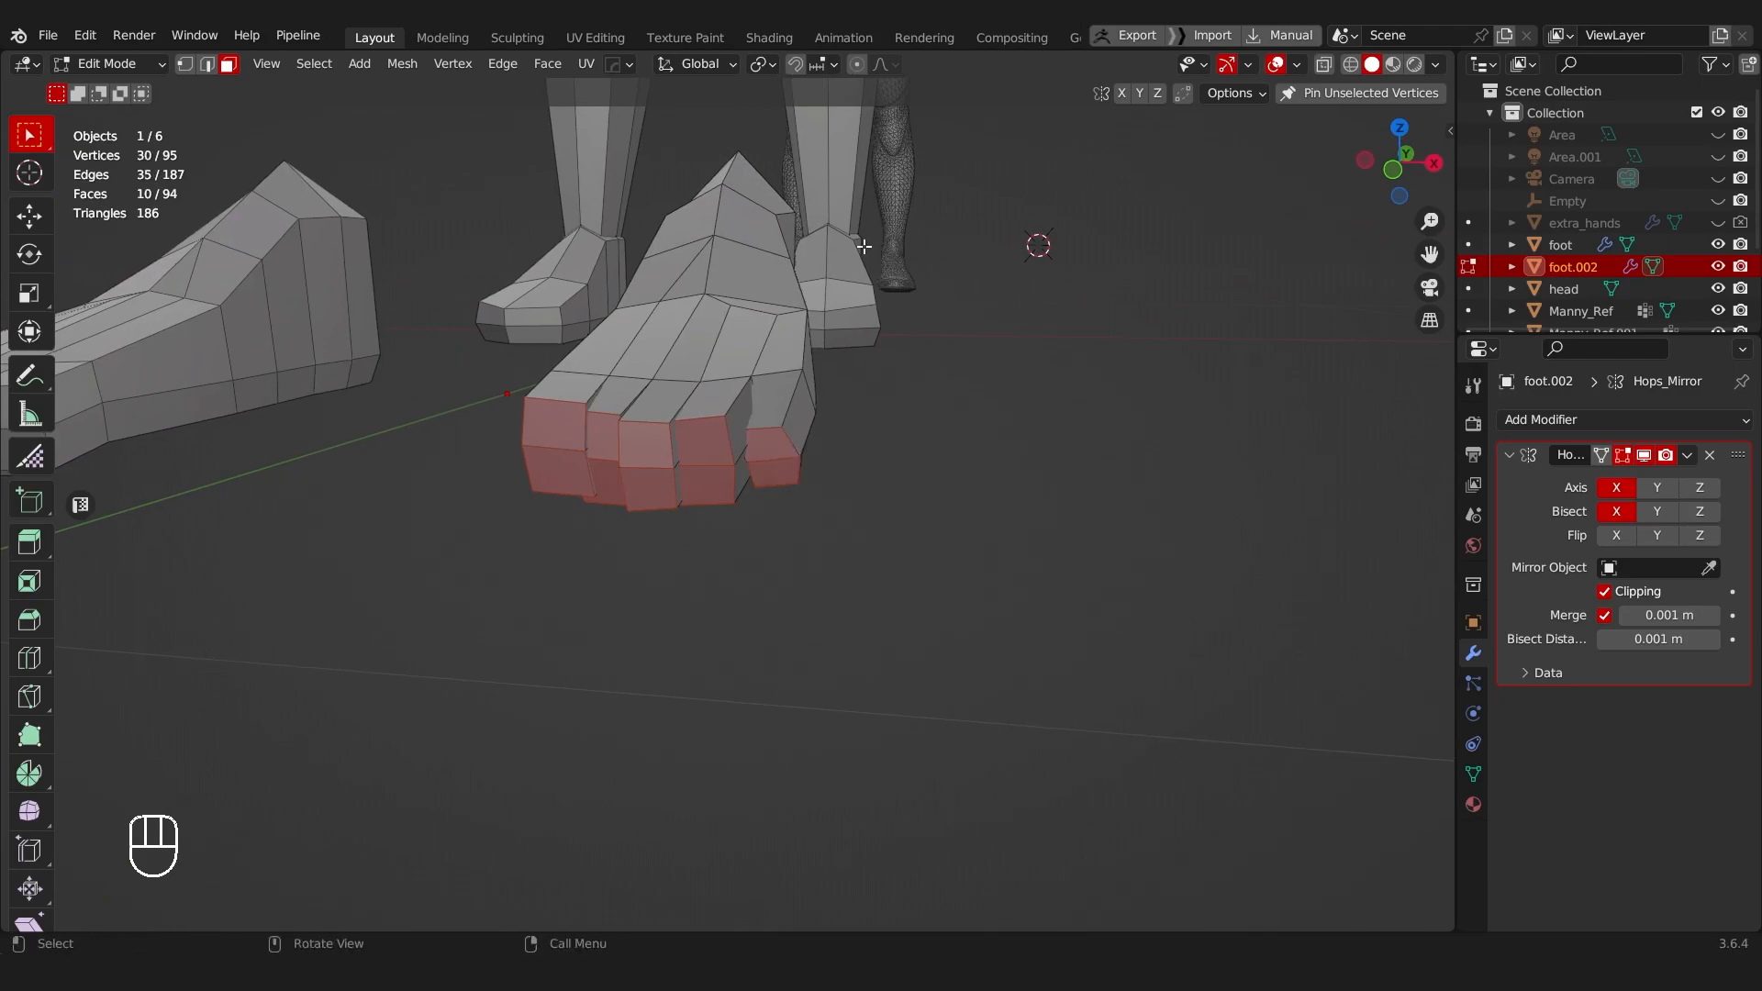
{"action": "left_click", "coordinate": [764, 64]}
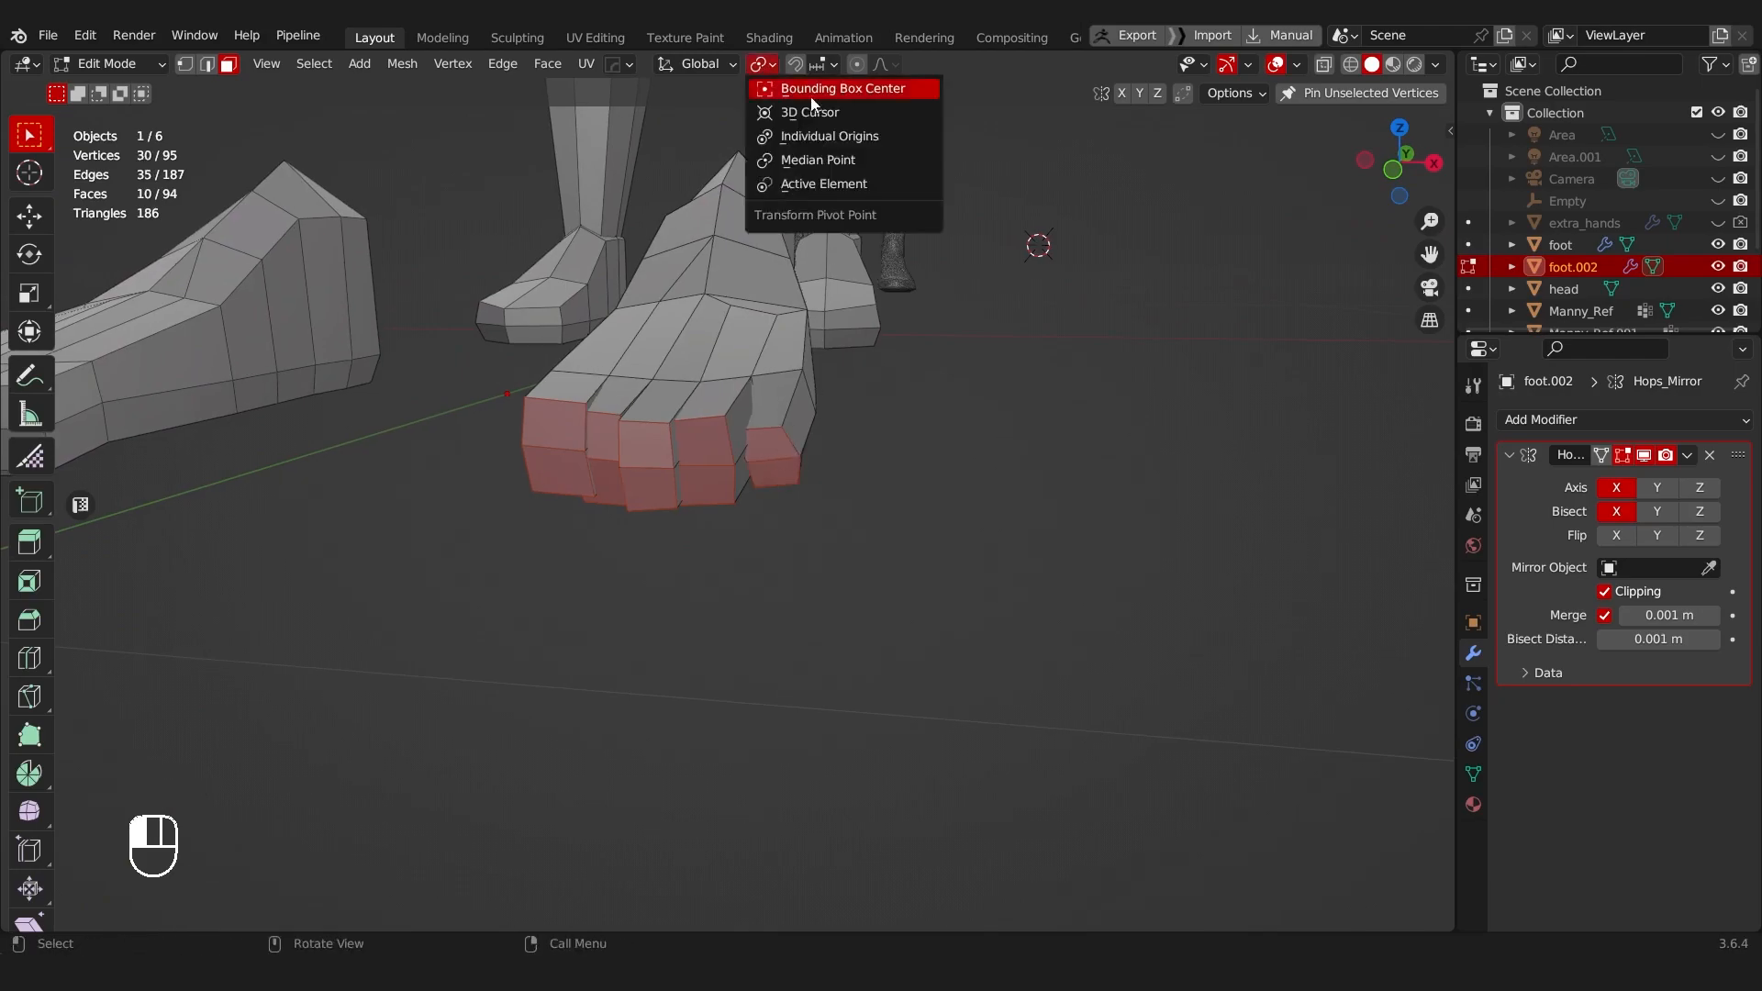
{"action": "left_click", "coordinate": [830, 145]}
{"action": "key", "text": "s"}
{"action": "left_click", "coordinate": [858, 229]}
Step: Raise the toe end faces 0.012094 m along Z and flatten each one with a Y scale of 0
{"action": "key", "text": "g"}
{"action": "key", "text": "z"}
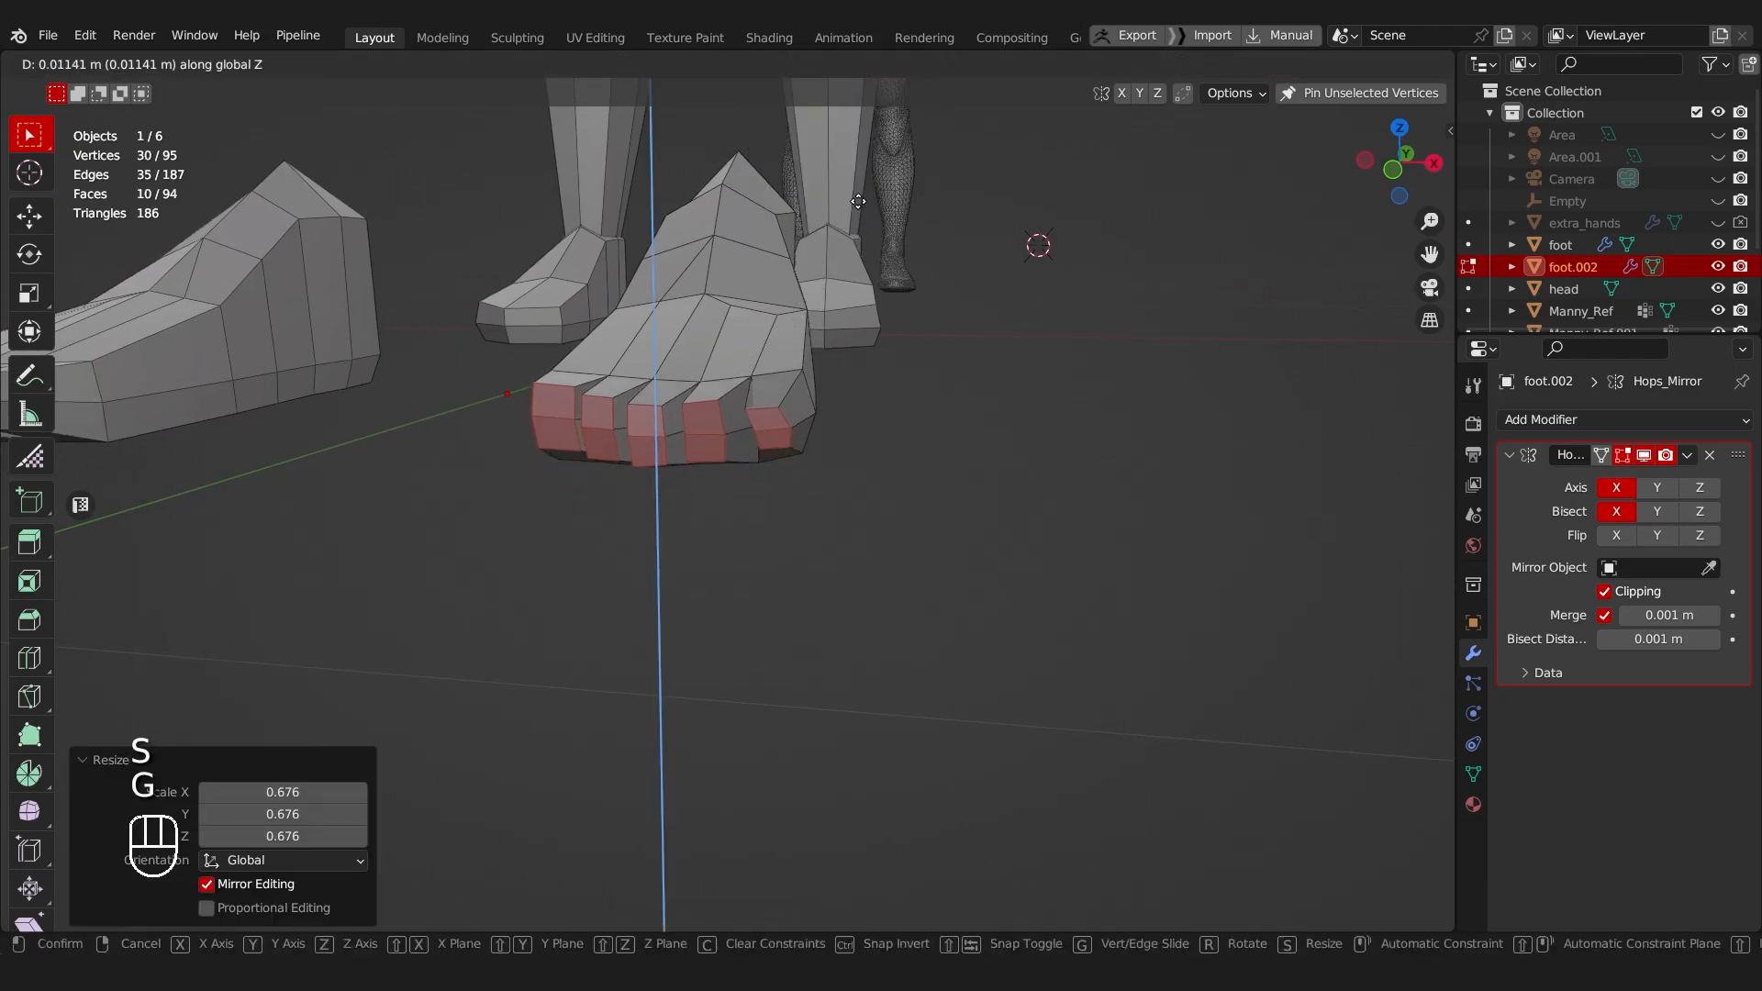
{"action": "left_click", "coordinate": [858, 198]}
{"action": "middle_click_drag", "start_coordinate": [927, 312], "coordinate": [597, 291]}
{"action": "scroll", "coordinate": [420, 404], "scroll_direction": "up", "scroll_amount": 2}
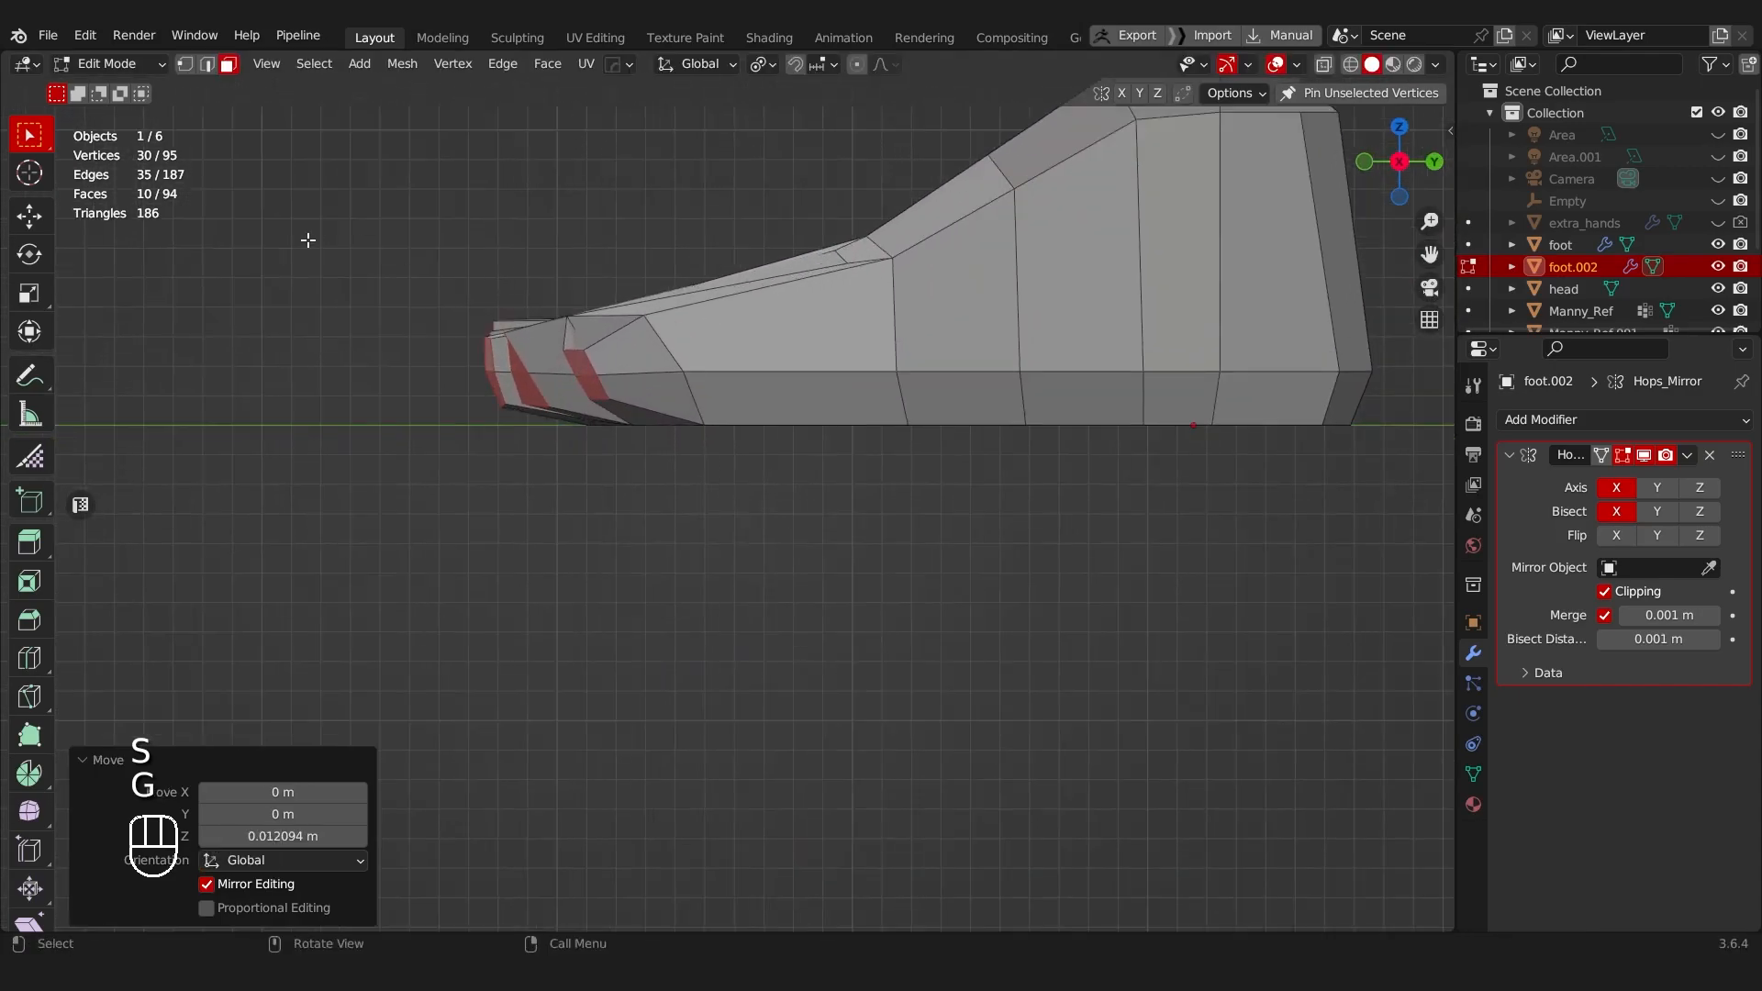
{"action": "key", "text": "s"}
{"action": "key", "text": "y"}
{"action": "key", "text": "0"}
{"action": "key", "text": "Return"}
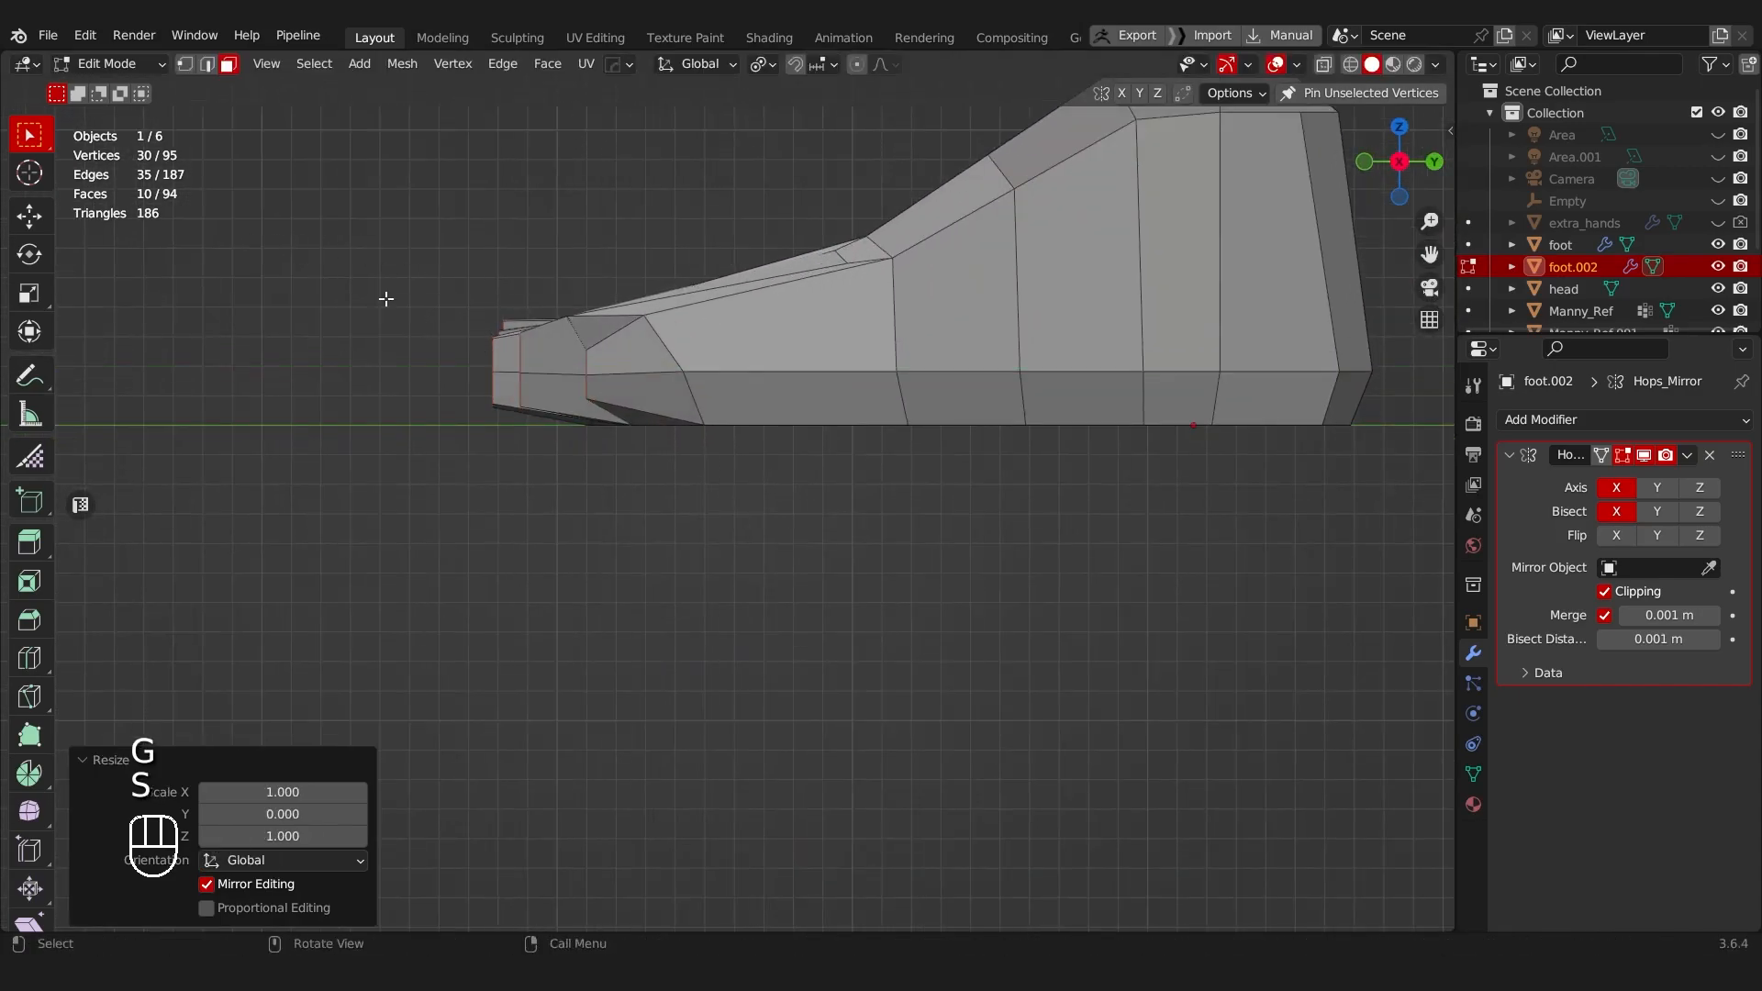
Step: Move the toe end faces -0.018647 m along Y and reduce their combined spread along Y
{"action": "key", "text": "g"}
{"action": "key", "text": "y"}
{"action": "left_click", "coordinate": [435, 263]}
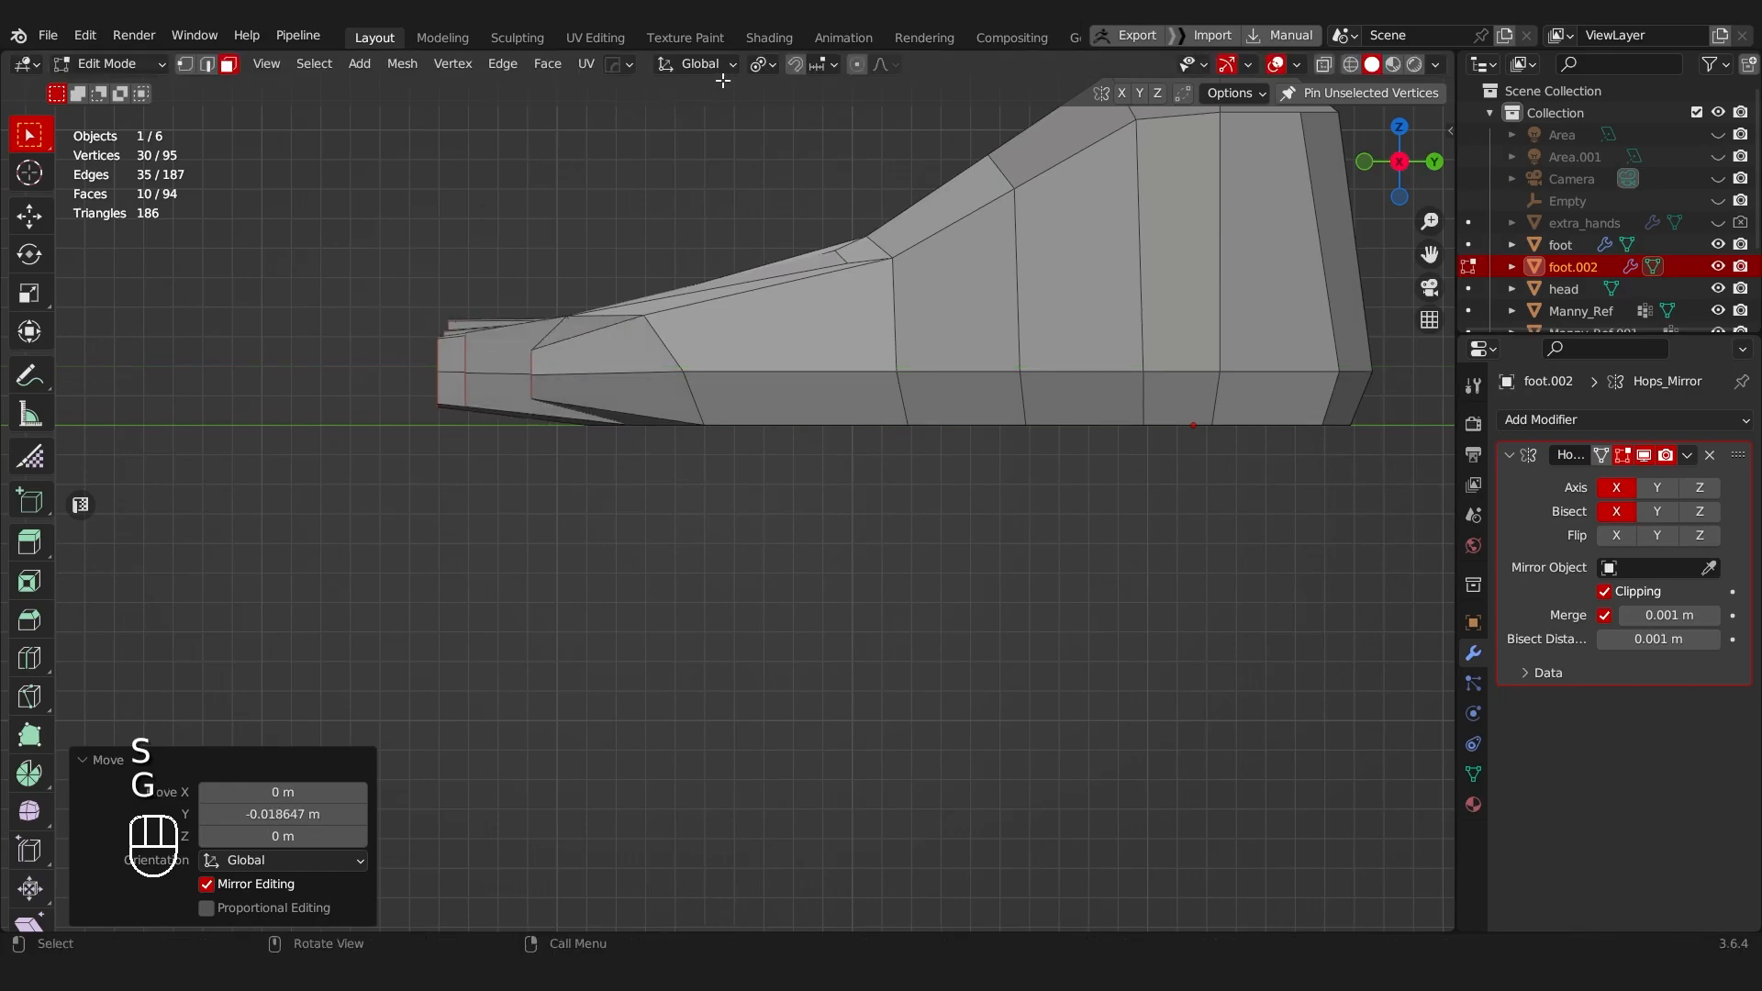
{"action": "left_click", "coordinate": [760, 64]}
{"action": "key", "text": "s"}
{"action": "key", "text": "y"}
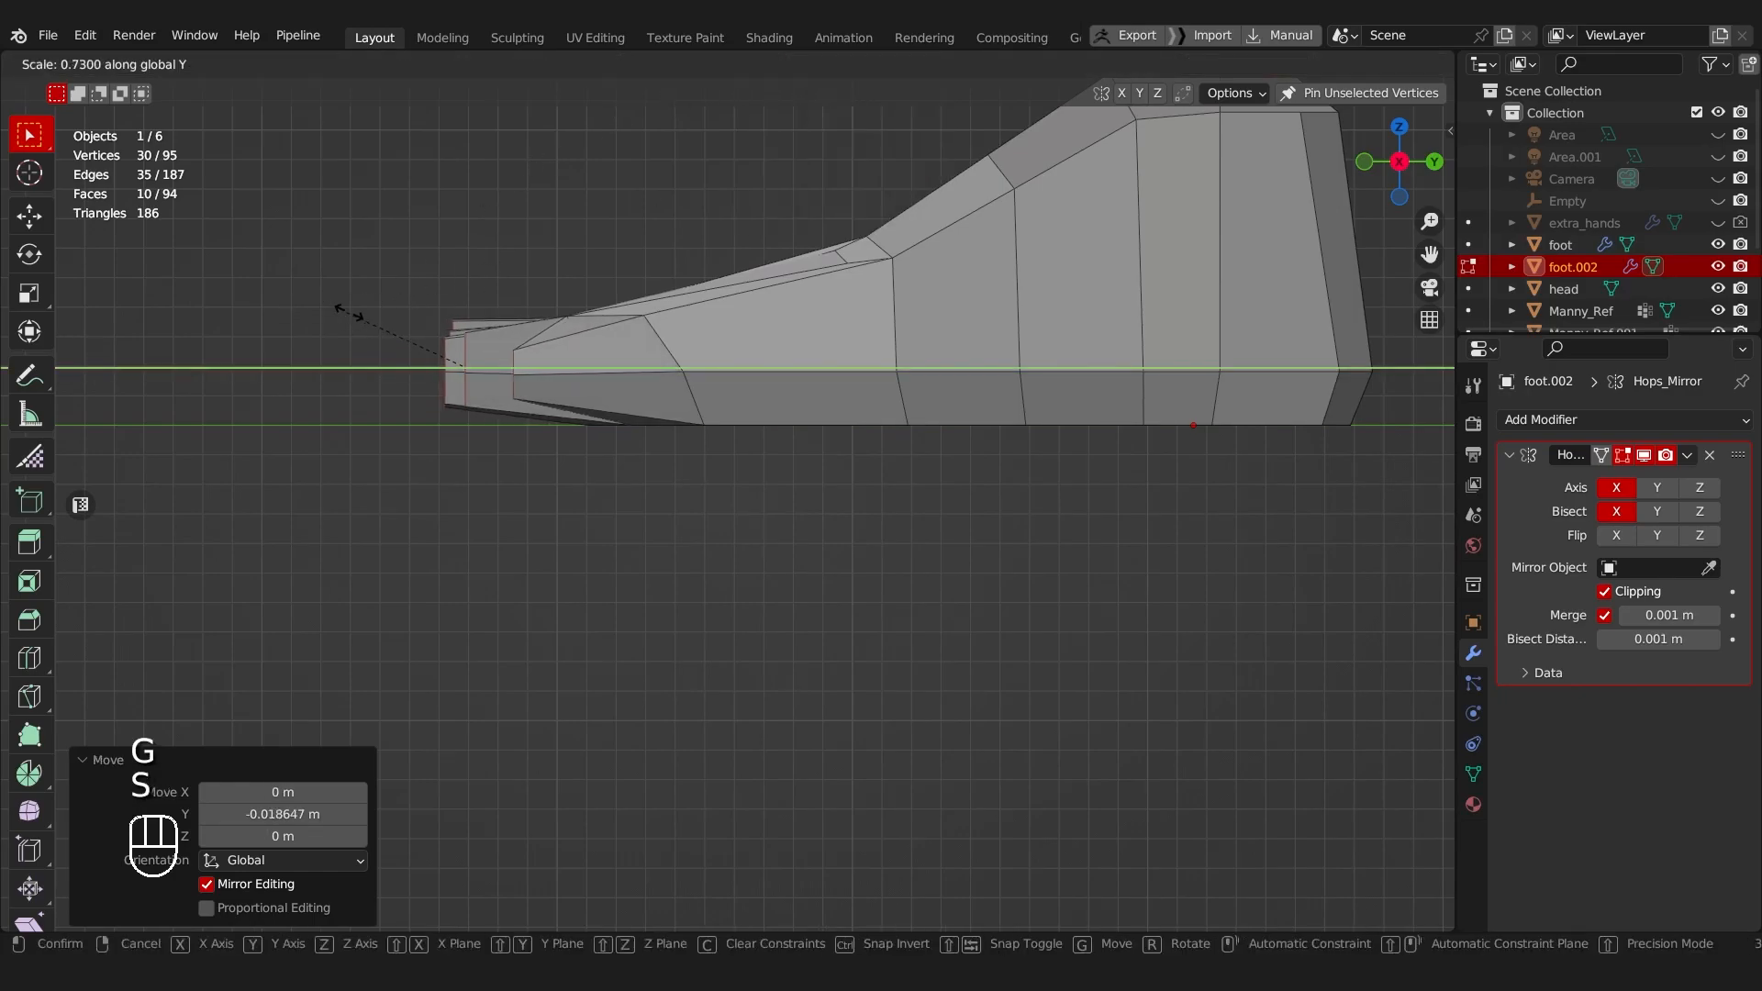
{"action": "left_click", "coordinate": [380, 318]}
{"action": "middle_click_drag", "start_coordinate": [381, 319], "coordinate": [802, 396]}
Step: Add a centred loop cut around the toes without sliding it off the middle
{"action": "key", "text": "ctrl+r"}
{"action": "left_click", "coordinate": [773, 432]}
{"action": "right_click", "coordinate": [774, 431]}
{"action": "key", "text": "s"}
{"action": "key", "text": "z"}
{"action": "right_click", "coordinate": [955, 235]}
{"action": "key", "text": "ctrl+r"}
{"action": "left_click", "coordinate": [820, 437]}
{"action": "right_click", "coordinate": [880, 425]}
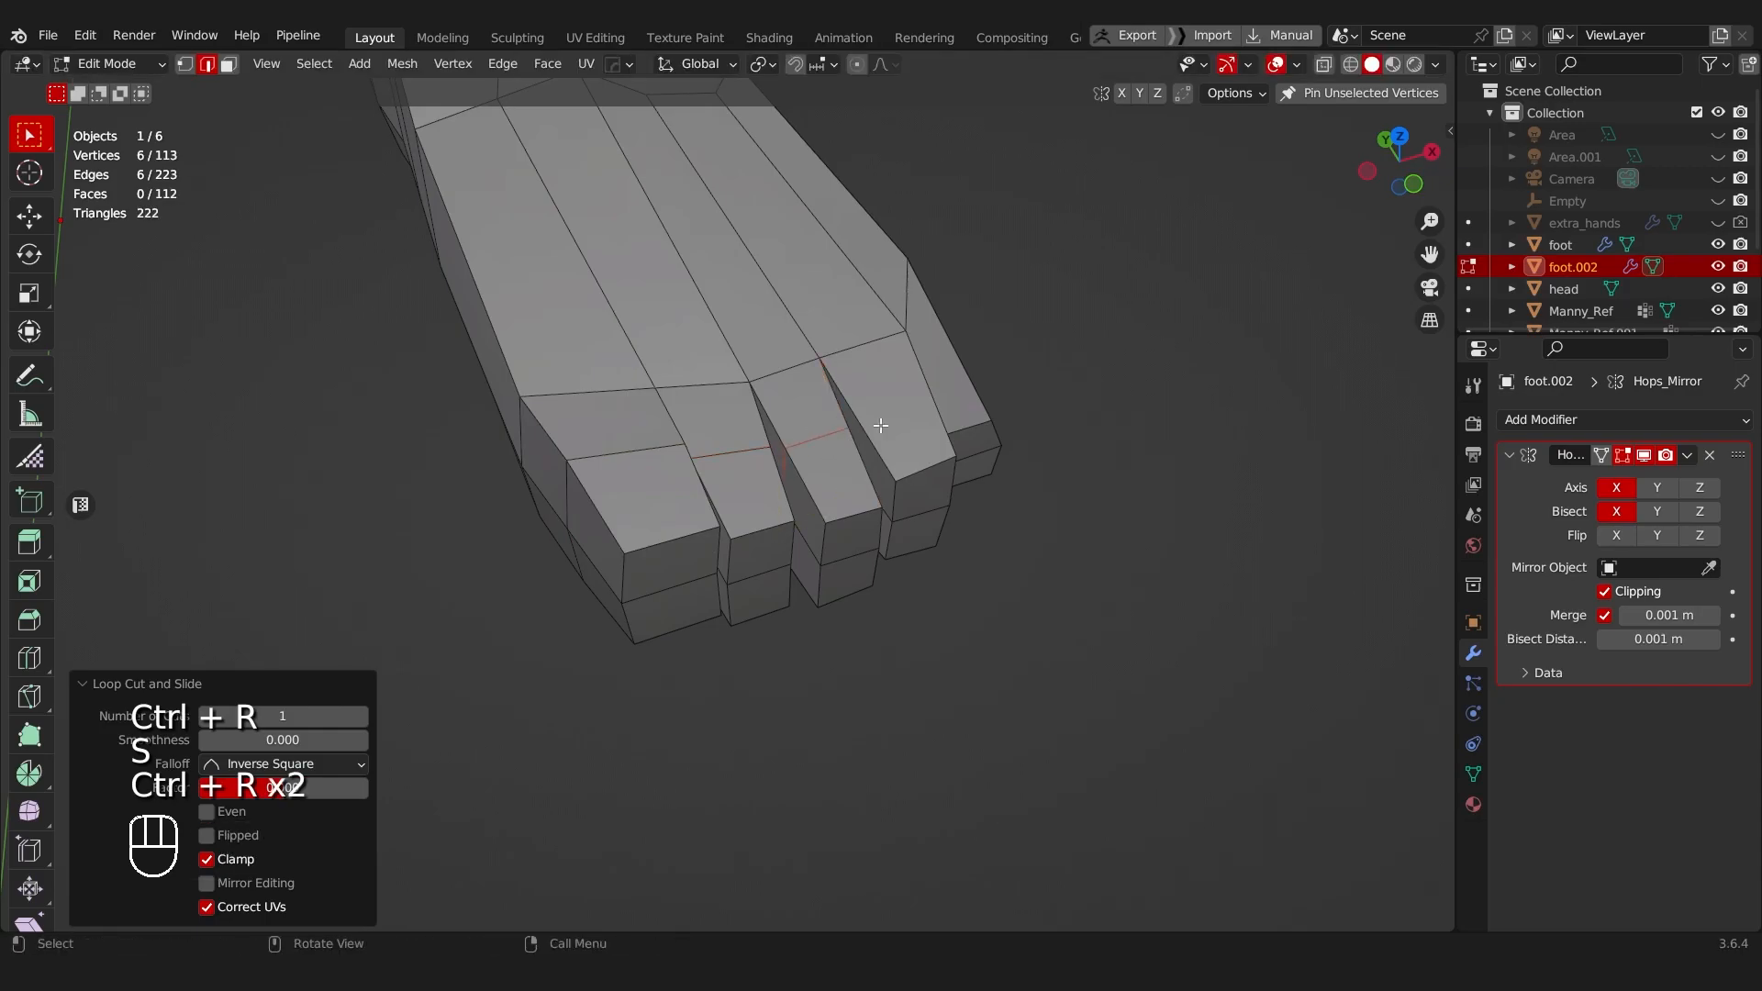
Step: Return to object mode and turn off the wireframe overlay in the viewport
{"action": "middle_click_drag", "start_coordinate": [949, 376], "coordinate": [773, 382]}
{"action": "scroll", "coordinate": [945, 415], "scroll_direction": "down", "scroll_amount": 5}
{"action": "key", "text": "Tab"}
{"action": "key", "text": "alt+v"}
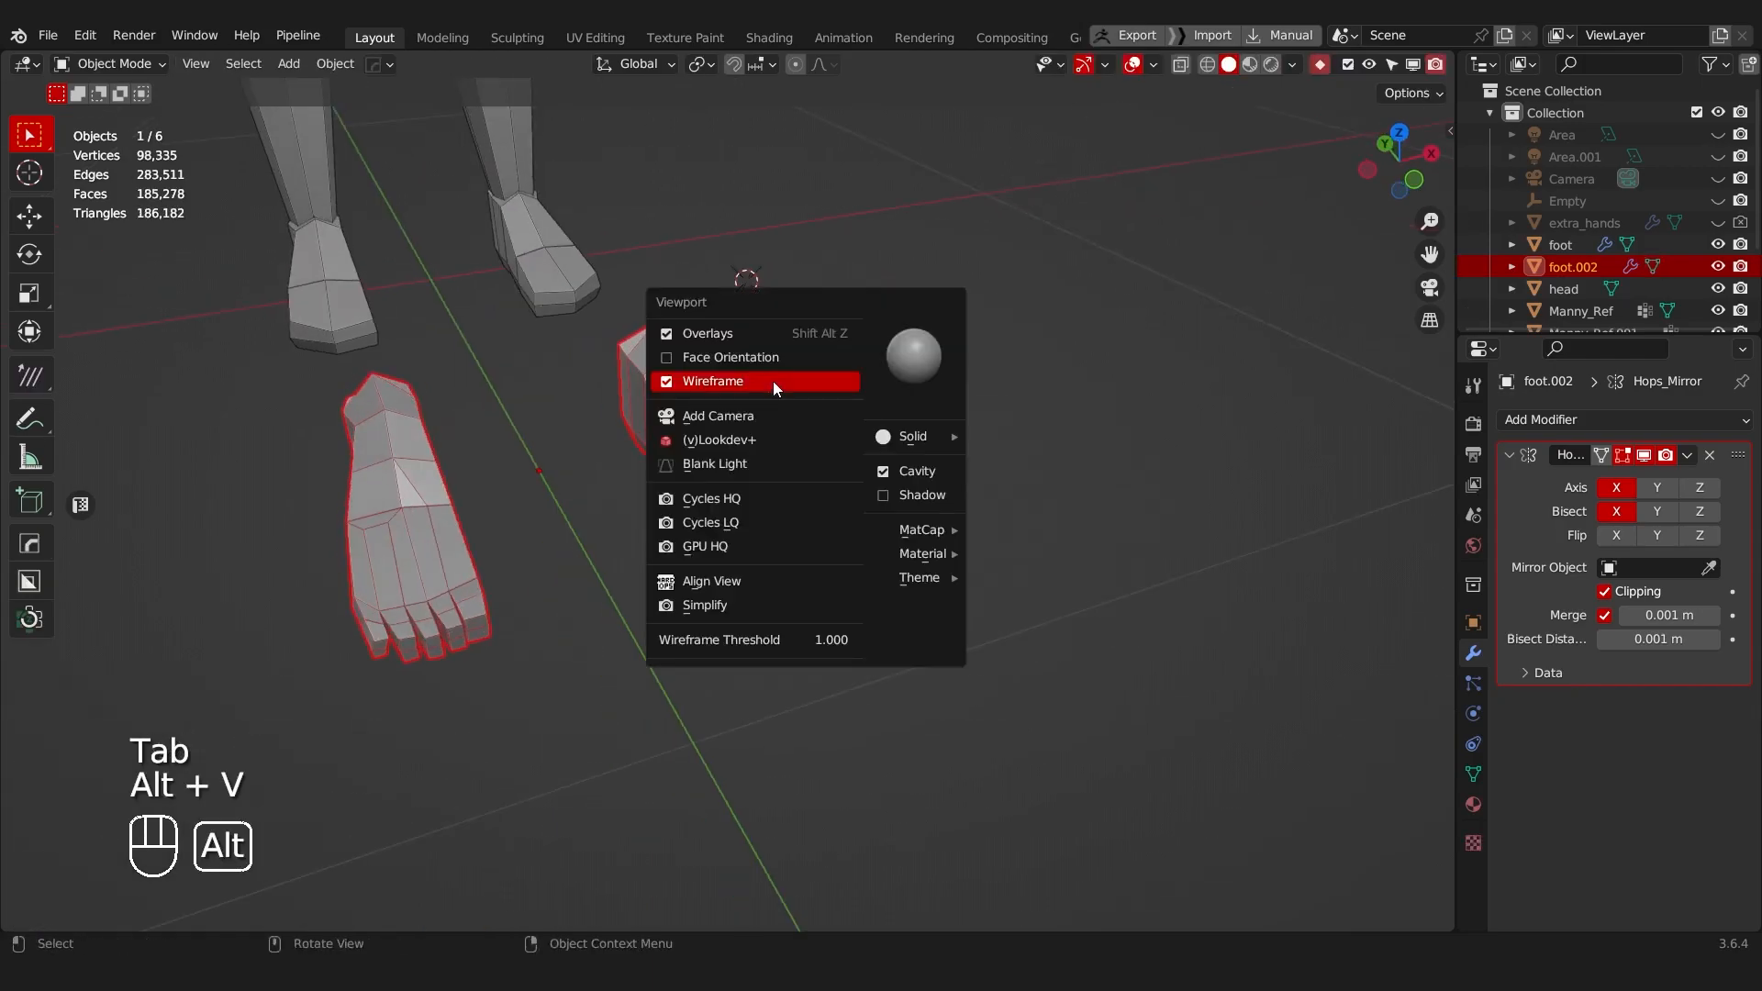
{"action": "left_click", "coordinate": [773, 381]}
{"action": "middle_click_drag", "start_coordinate": [633, 565], "coordinate": [800, 466]}
{"action": "scroll", "coordinate": [753, 543], "scroll_direction": "up", "scroll_amount": 2}
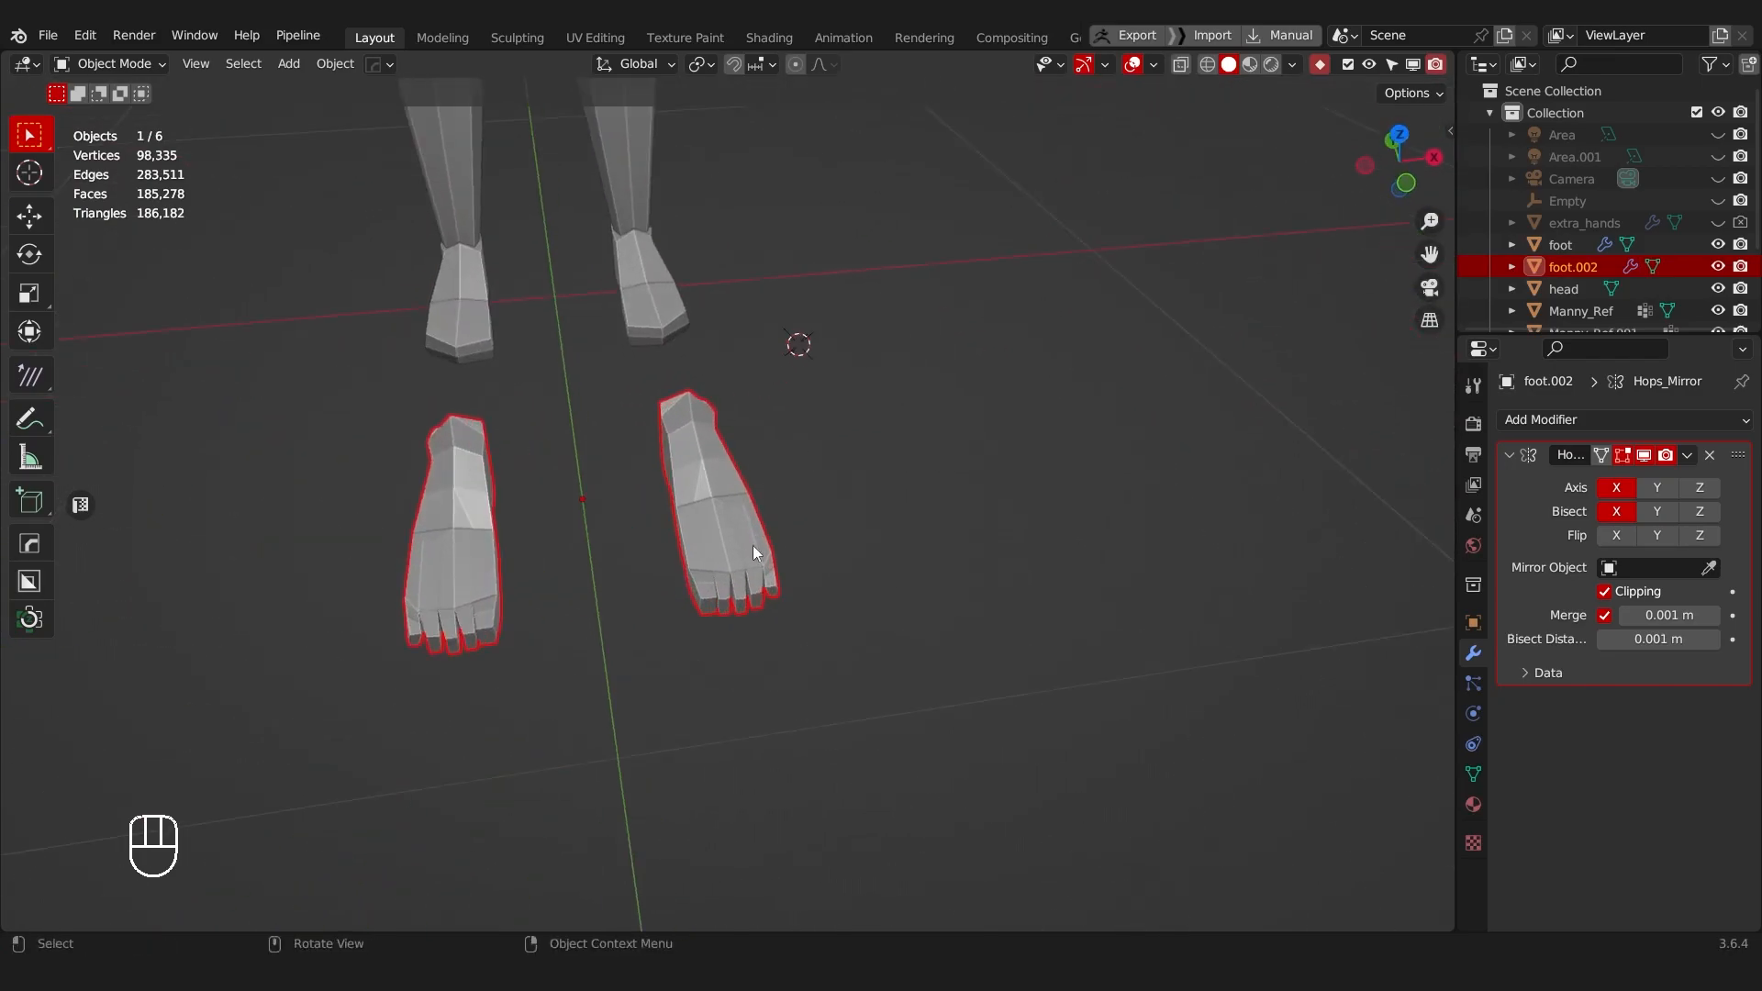
Step: Select the middle horizontal edge on each of the five toe ends, move them along Y, and return to object mode
{"action": "scroll", "coordinate": [768, 540], "scroll_direction": "up", "scroll_amount": 2}
{"action": "key", "text": "Tab"}
{"action": "left_click", "coordinate": [736, 665]}
{"action": "middle_click_drag", "start_coordinate": [736, 662], "coordinate": [817, 584]}
{"action": "scroll", "coordinate": [817, 584], "scroll_direction": "up", "scroll_amount": 3}
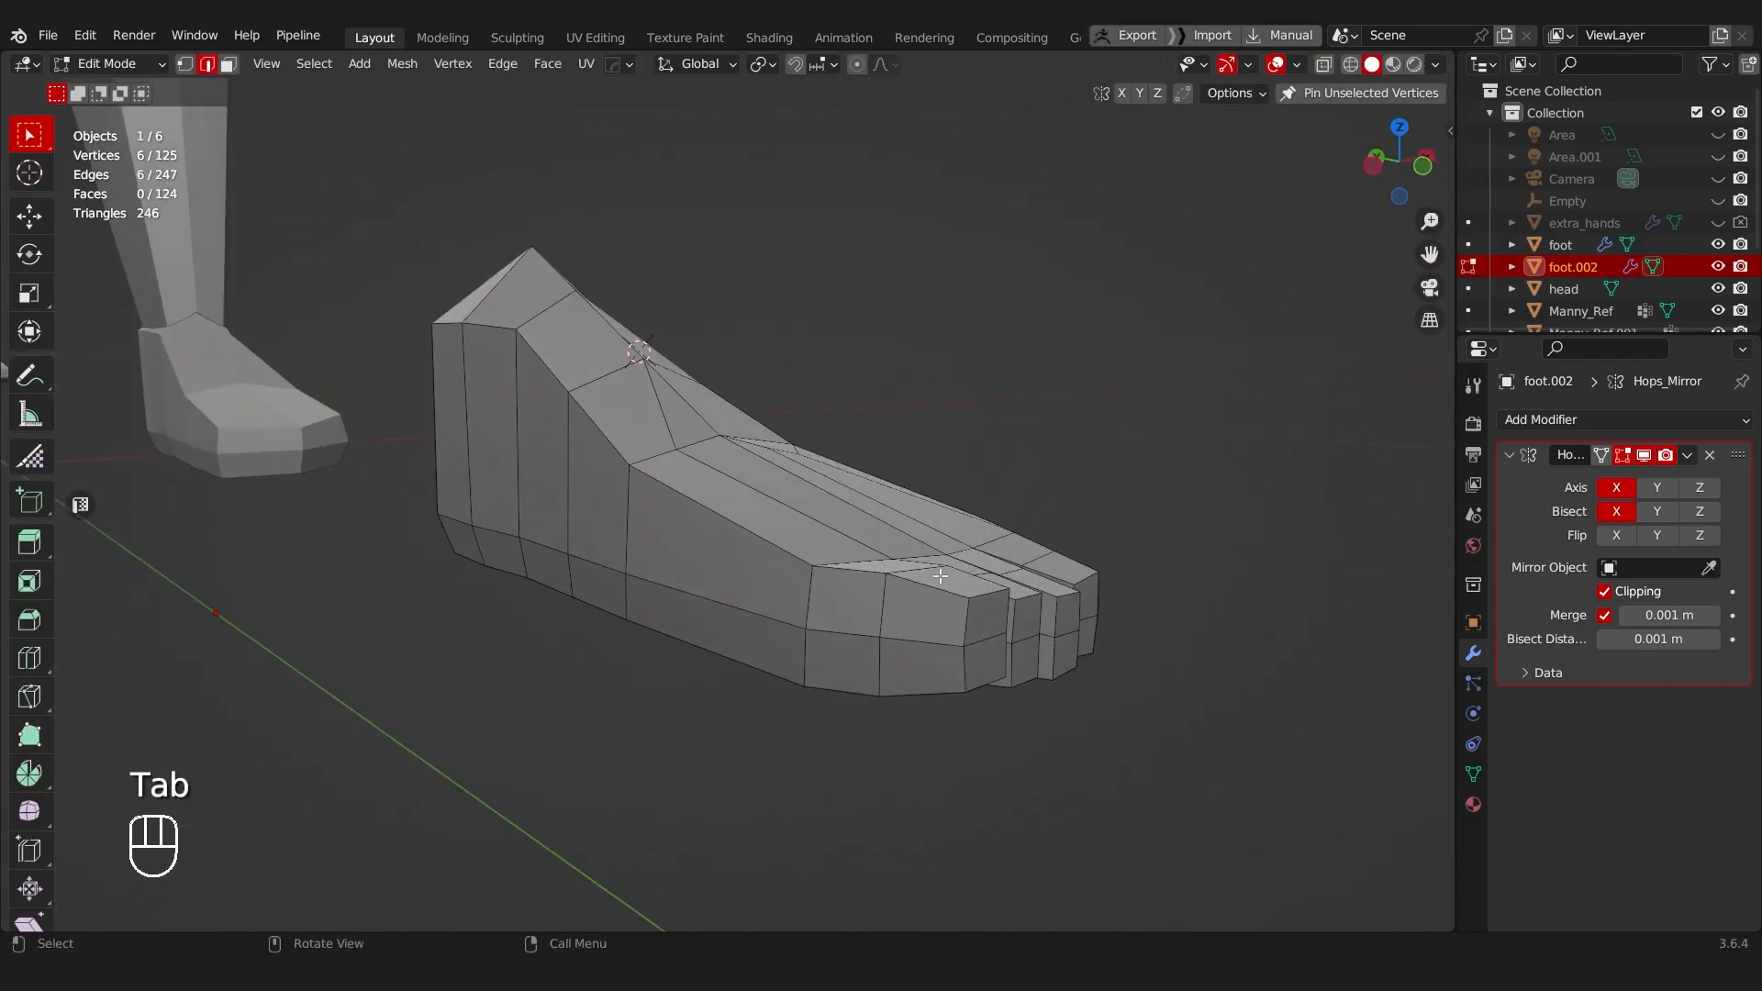
{"action": "left_click", "coordinate": [983, 643]}
{"action": "middle_click_drag", "start_coordinate": [984, 643], "coordinate": [977, 760]}
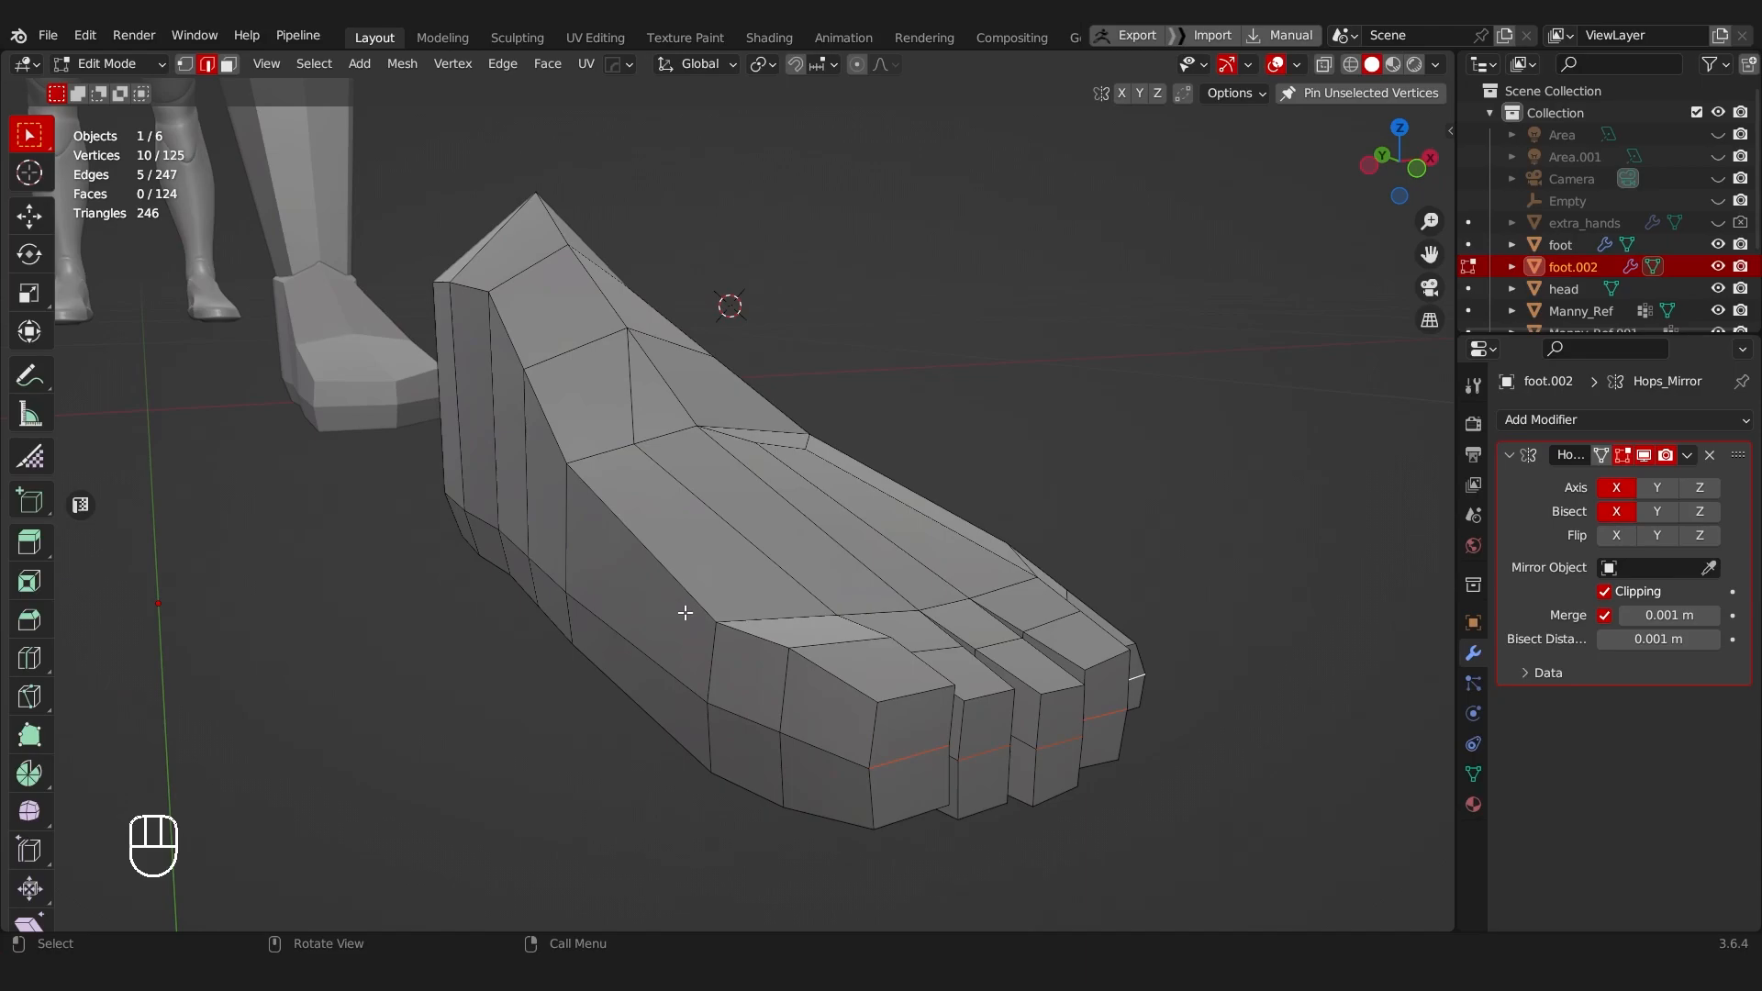
{"action": "key", "text": "g"}
{"action": "key", "text": "y"}
{"action": "left_click", "coordinate": [685, 613]}
{"action": "middle_click_drag", "start_coordinate": [685, 613], "coordinate": [737, 505]}
{"action": "key", "text": "Tab"}
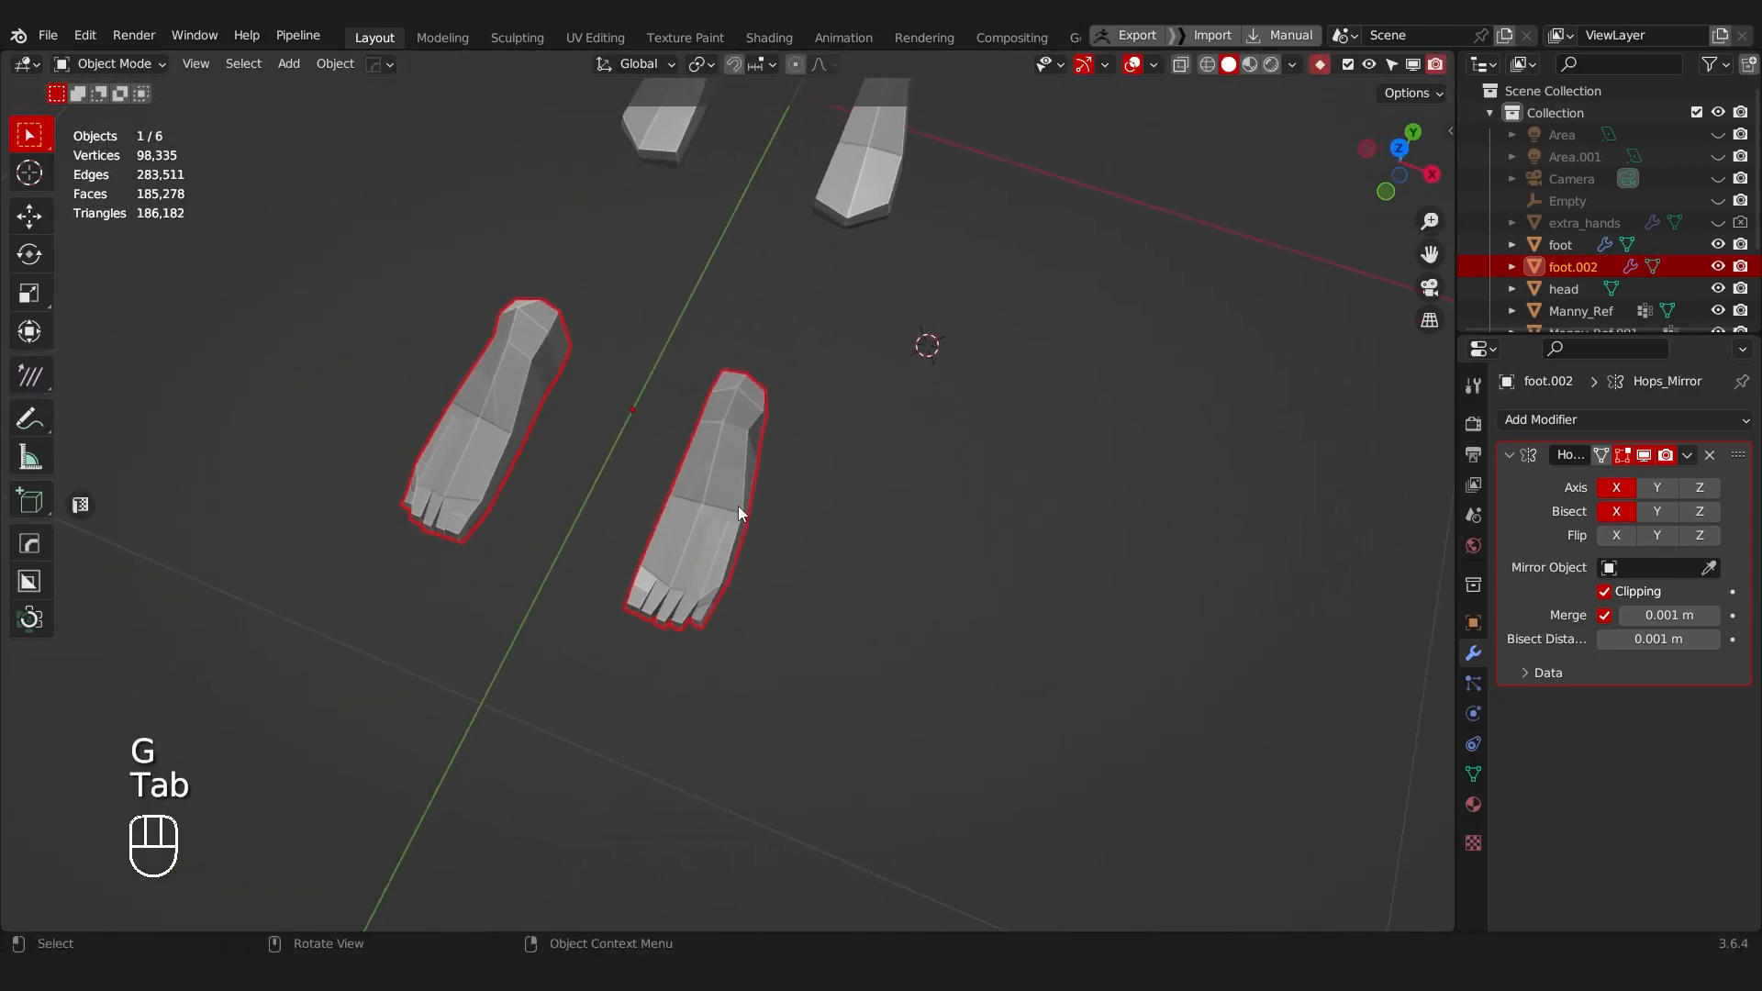
Step: Delete the foot object with toes and undo its deletion
{"action": "middle_click_drag", "start_coordinate": [738, 628], "coordinate": [857, 283]}
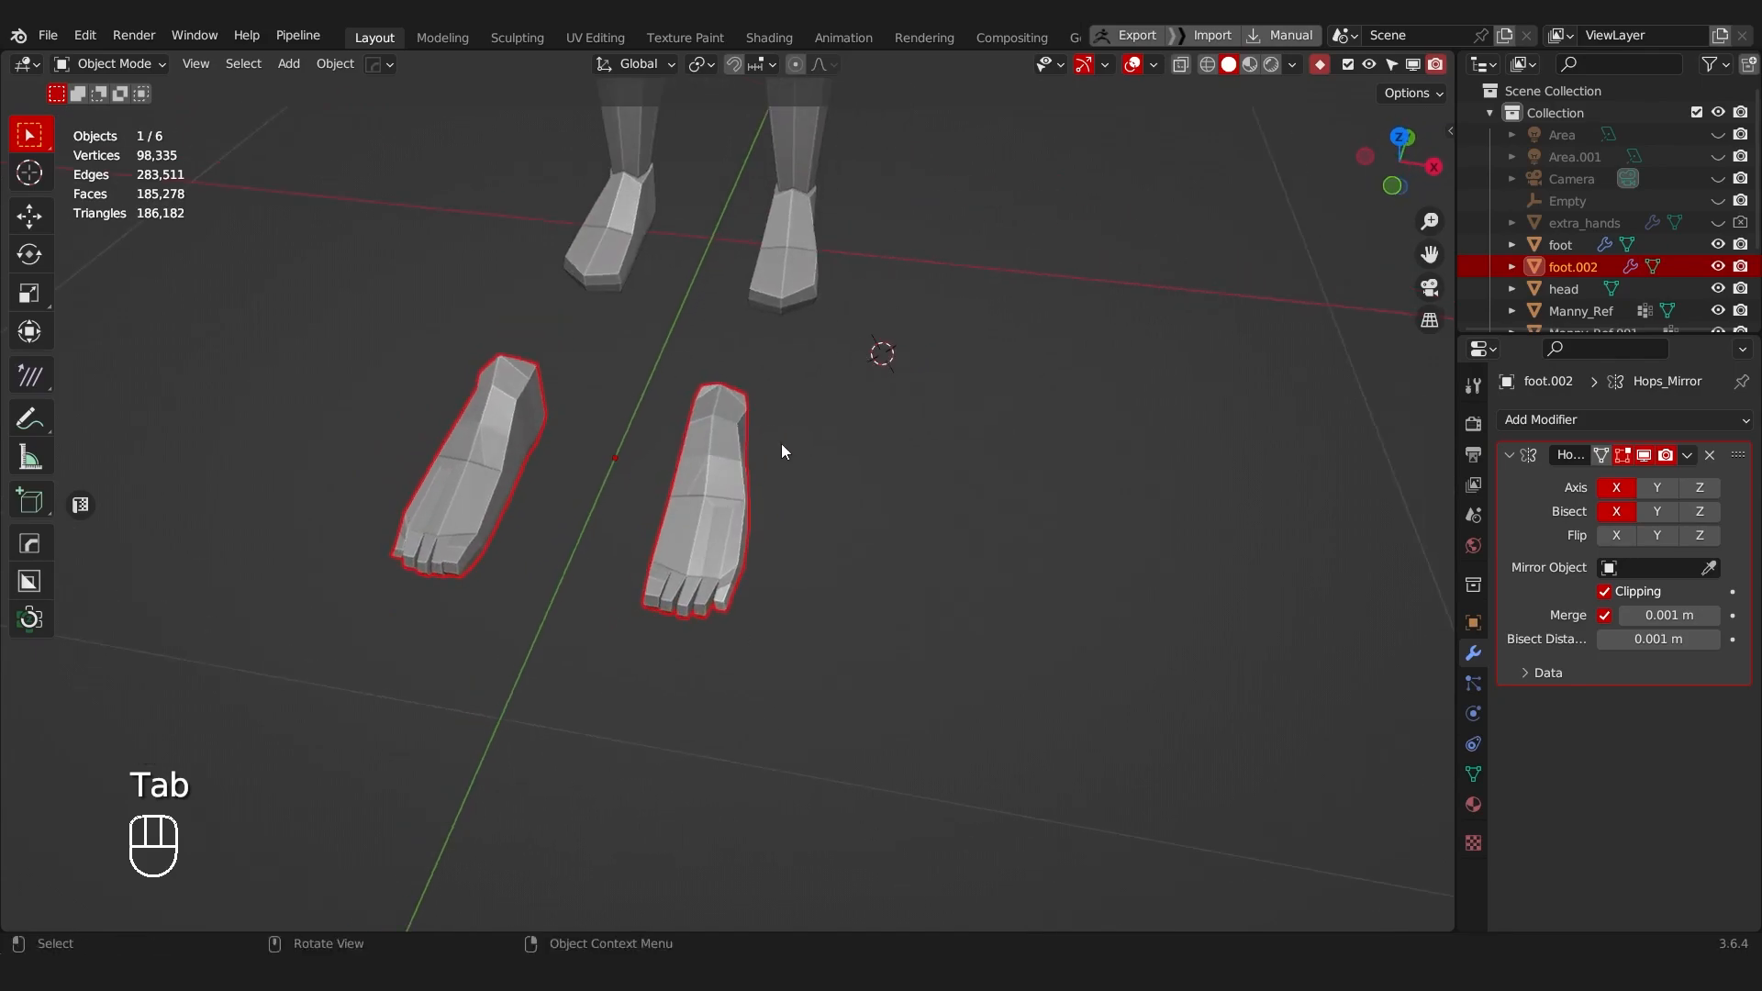
{"action": "mouse_move", "coordinate": [767, 457]}
{"action": "middle_mouse_down", "text": "shift"}
{"action": "mouse_move", "coordinate": [822, 602]}
{"action": "mouse_move", "coordinate": [781, 464]}
{"action": "middle_mouse_up", "text": "shift"}
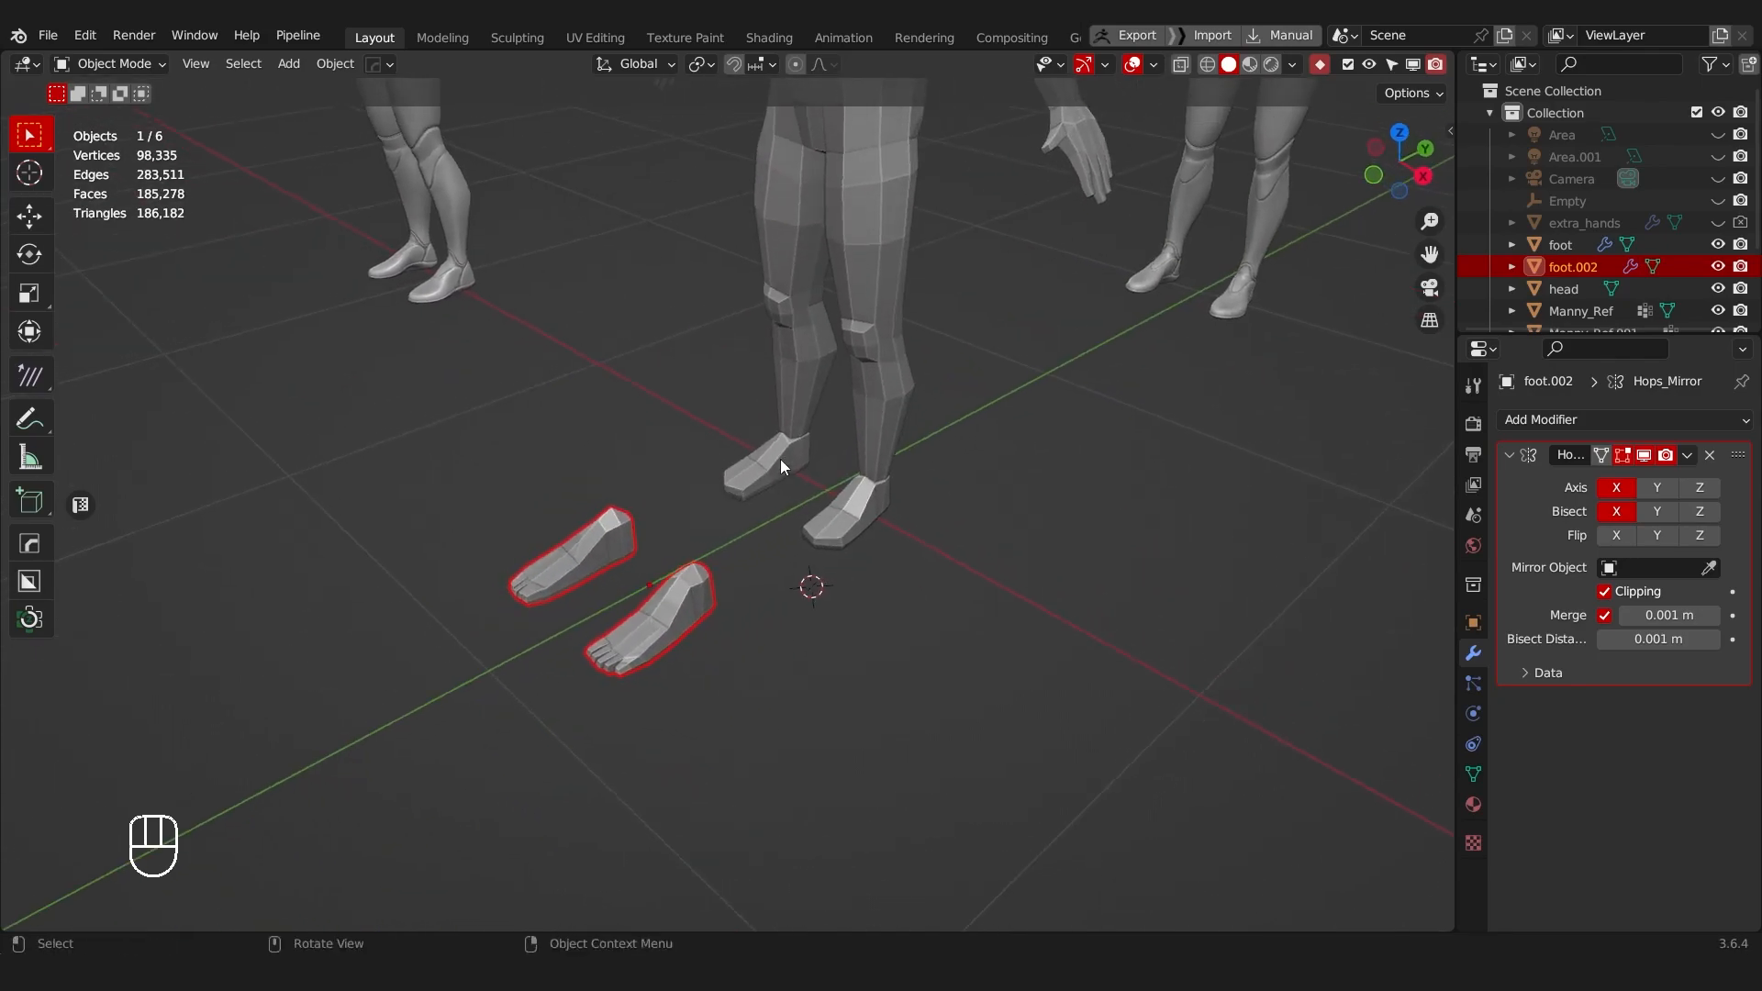
{"action": "scroll", "coordinate": [866, 474], "scroll_direction": "down", "scroll_amount": 4}
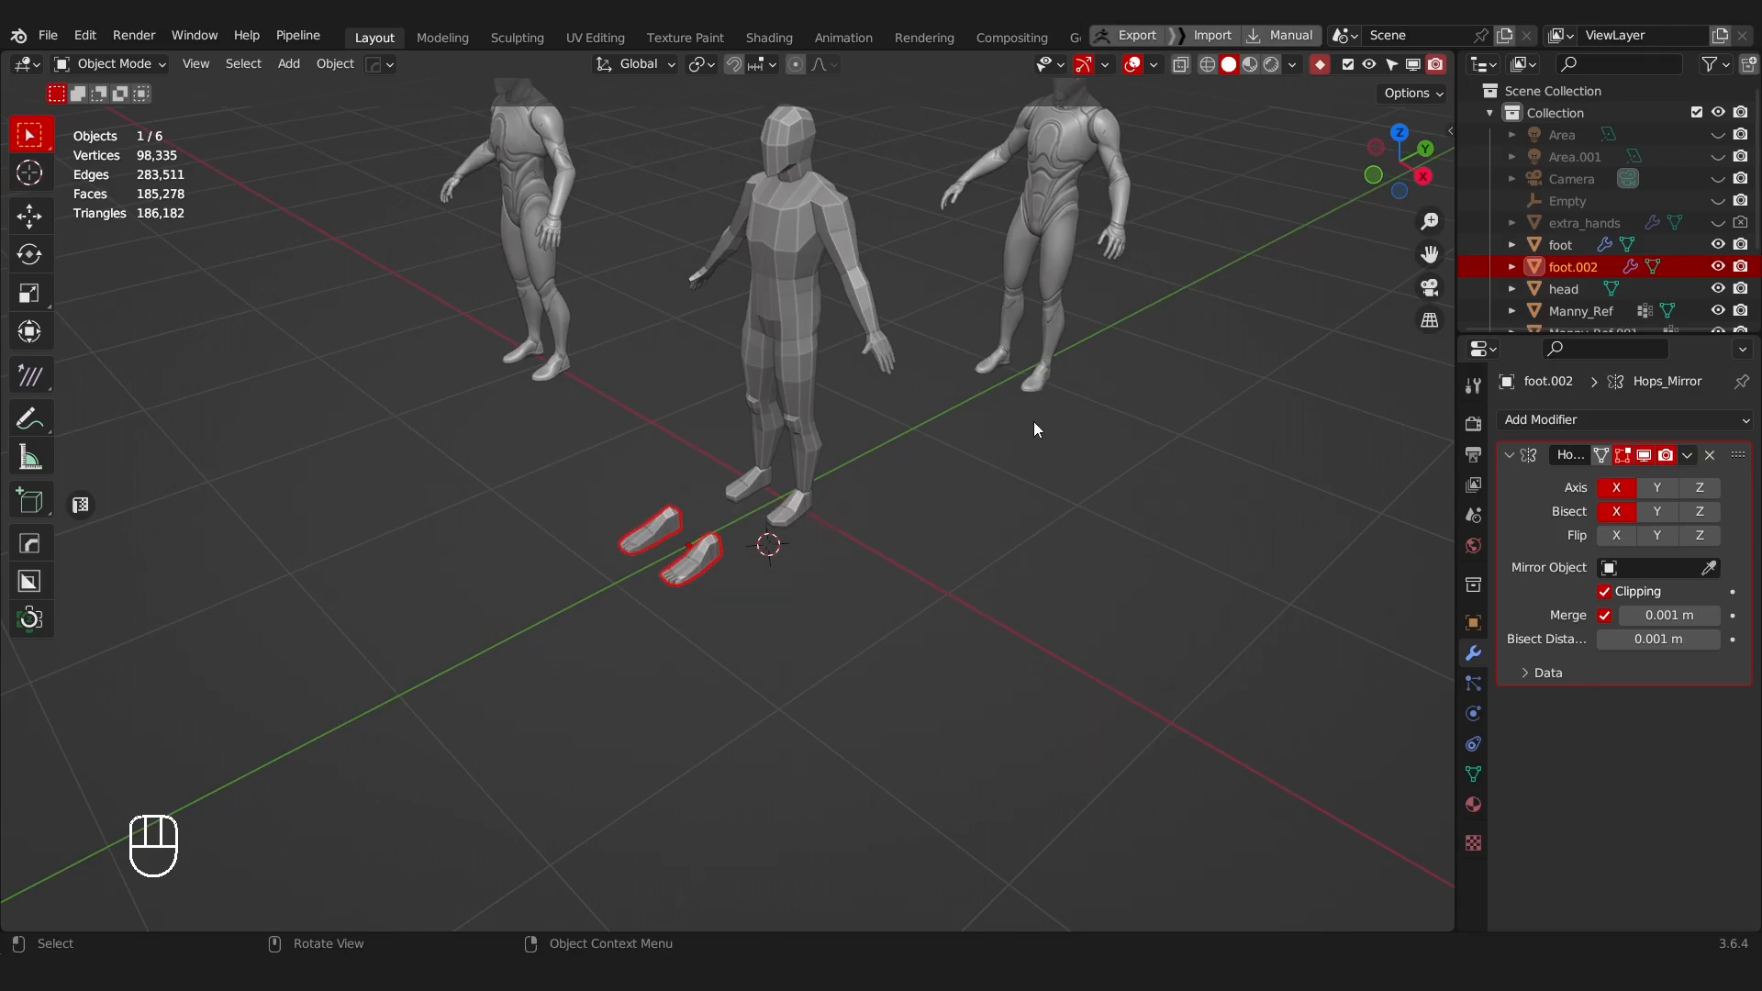
{"action": "key", "text": "x"}
{"action": "left_click", "coordinate": [729, 564]}
{"action": "scroll", "coordinate": [808, 559], "scroll_direction": "up", "scroll_amount": 5}
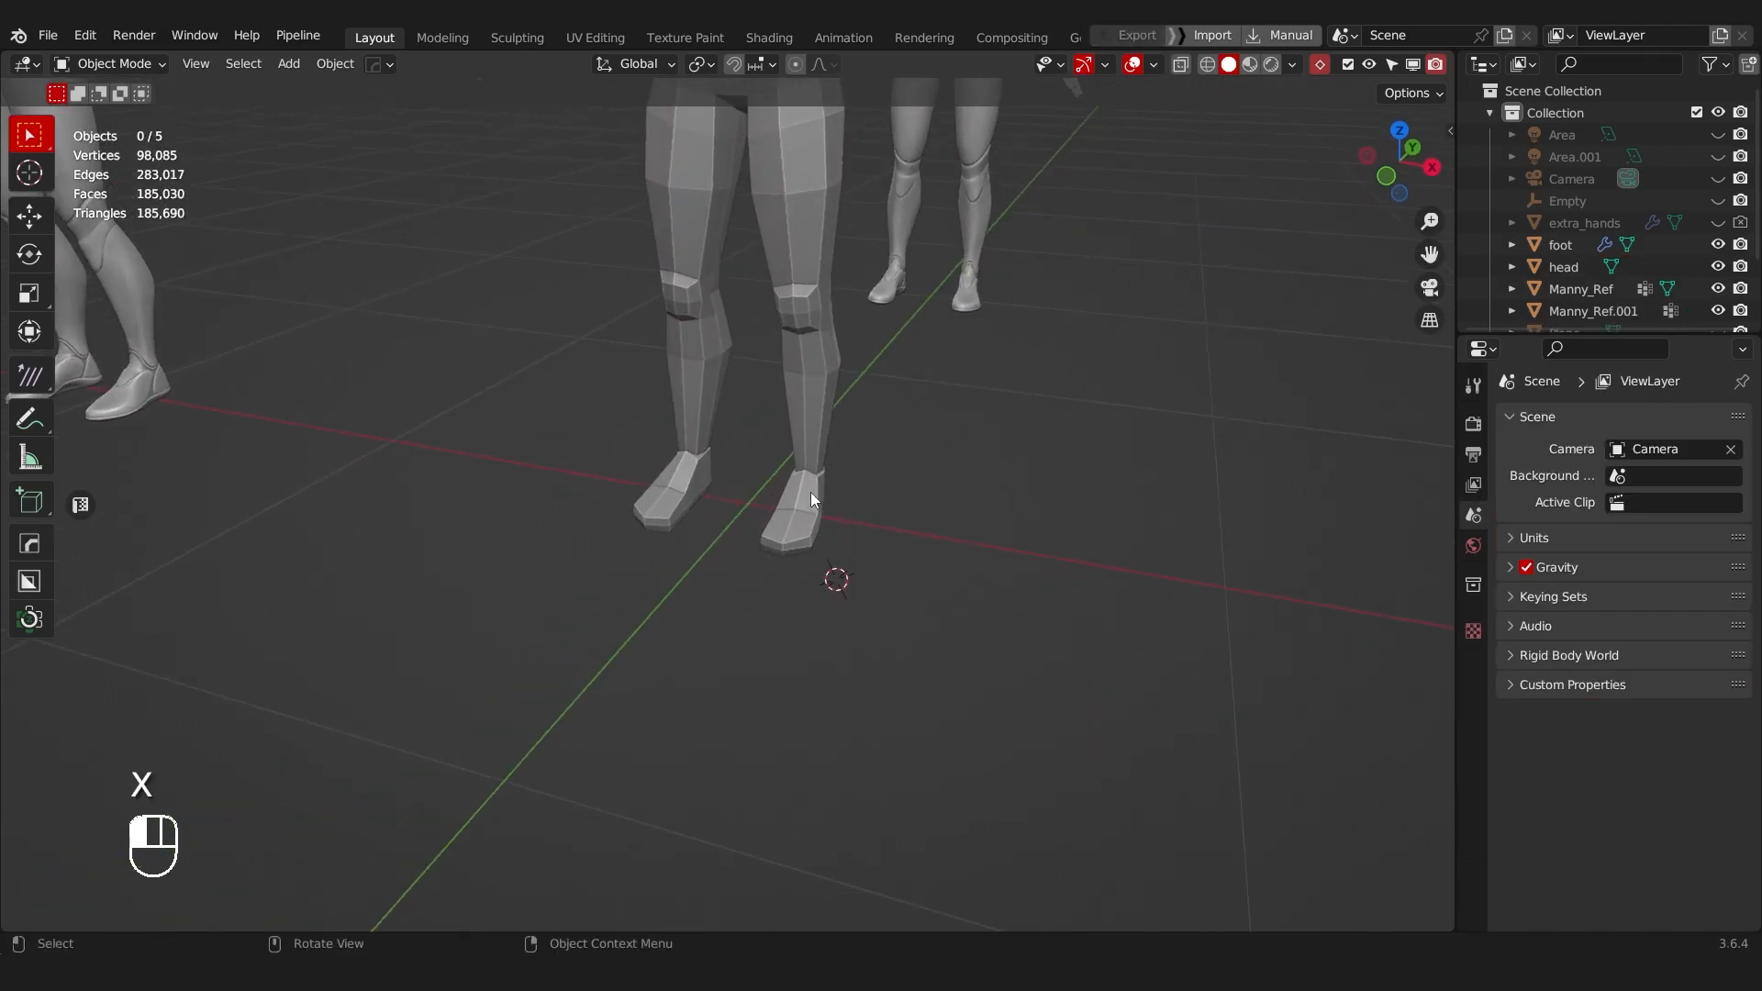
{"action": "left_click", "coordinate": [811, 492]}
{"action": "key", "text": "KP_Decimal"}
{"action": "middle_click_drag", "start_coordinate": [1020, 488], "coordinate": [913, 481], "text": "ctrl"}
{"action": "key", "text": "ctrl+z"}
{"action": "key", "text": "ctrl+z"}
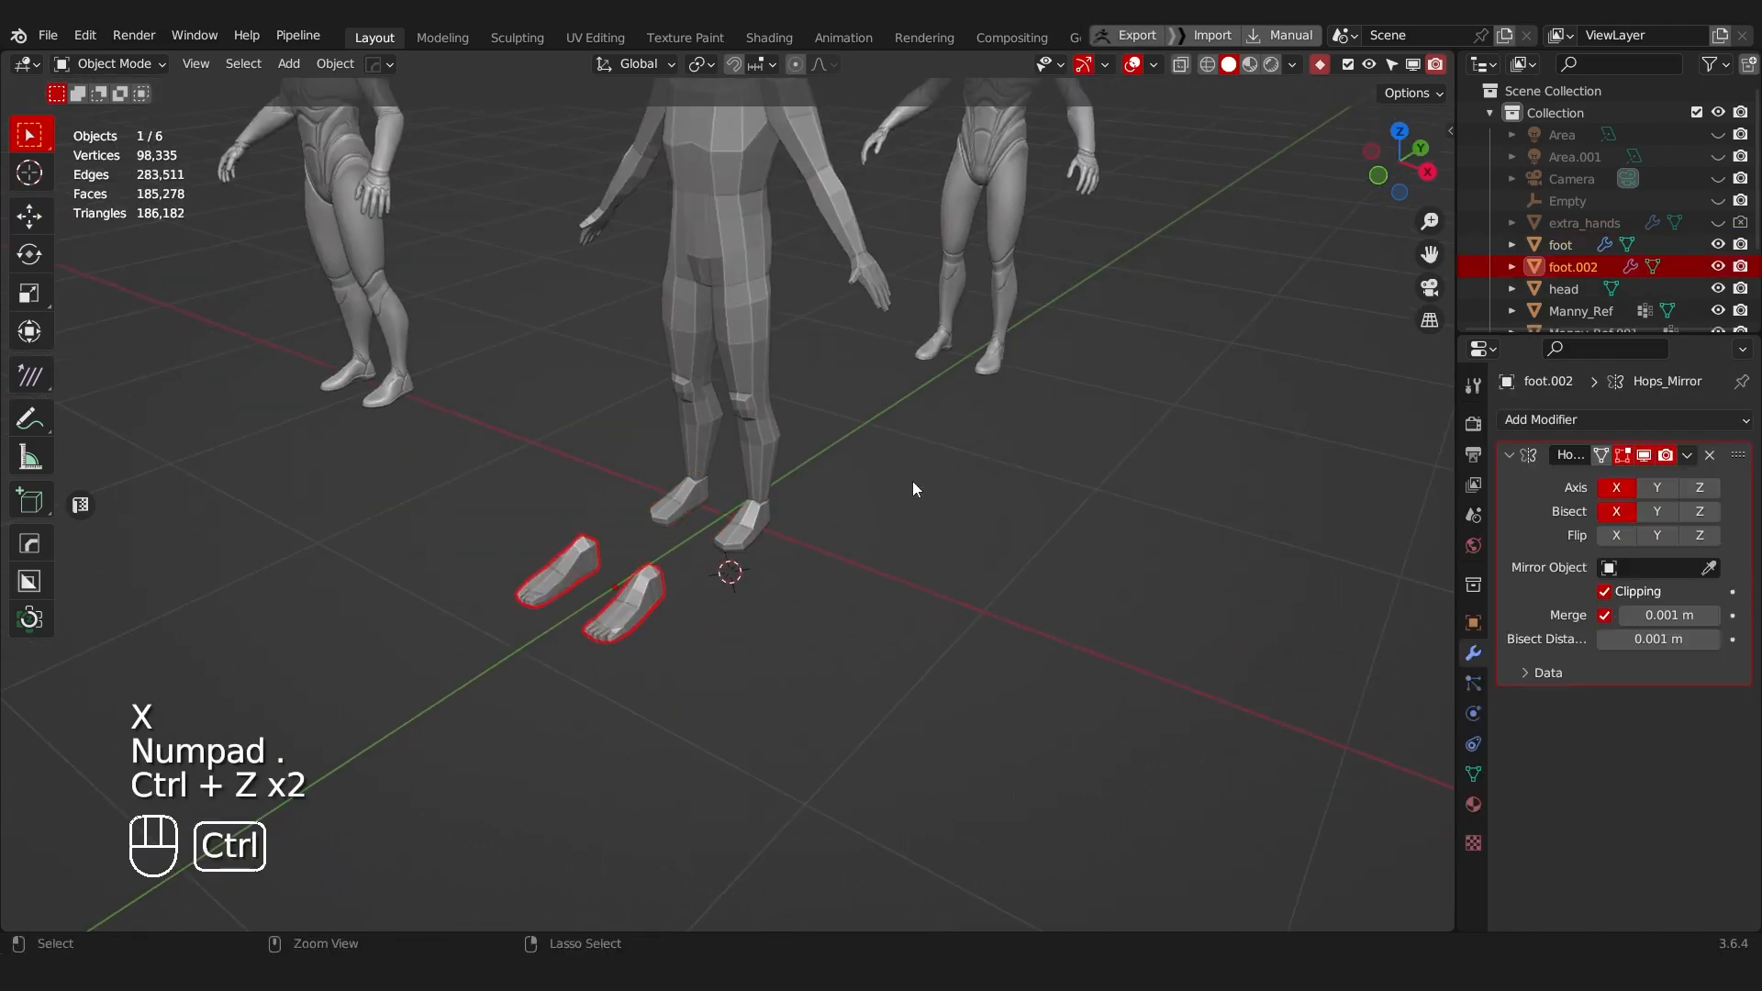
Step: Rename the foot object with toes as extra_foot
{"action": "double_click", "coordinate": [1550, 268]}
{"action": "scroll", "coordinate": [1550, 268], "scroll_direction": "down", "scroll_amount": 2}
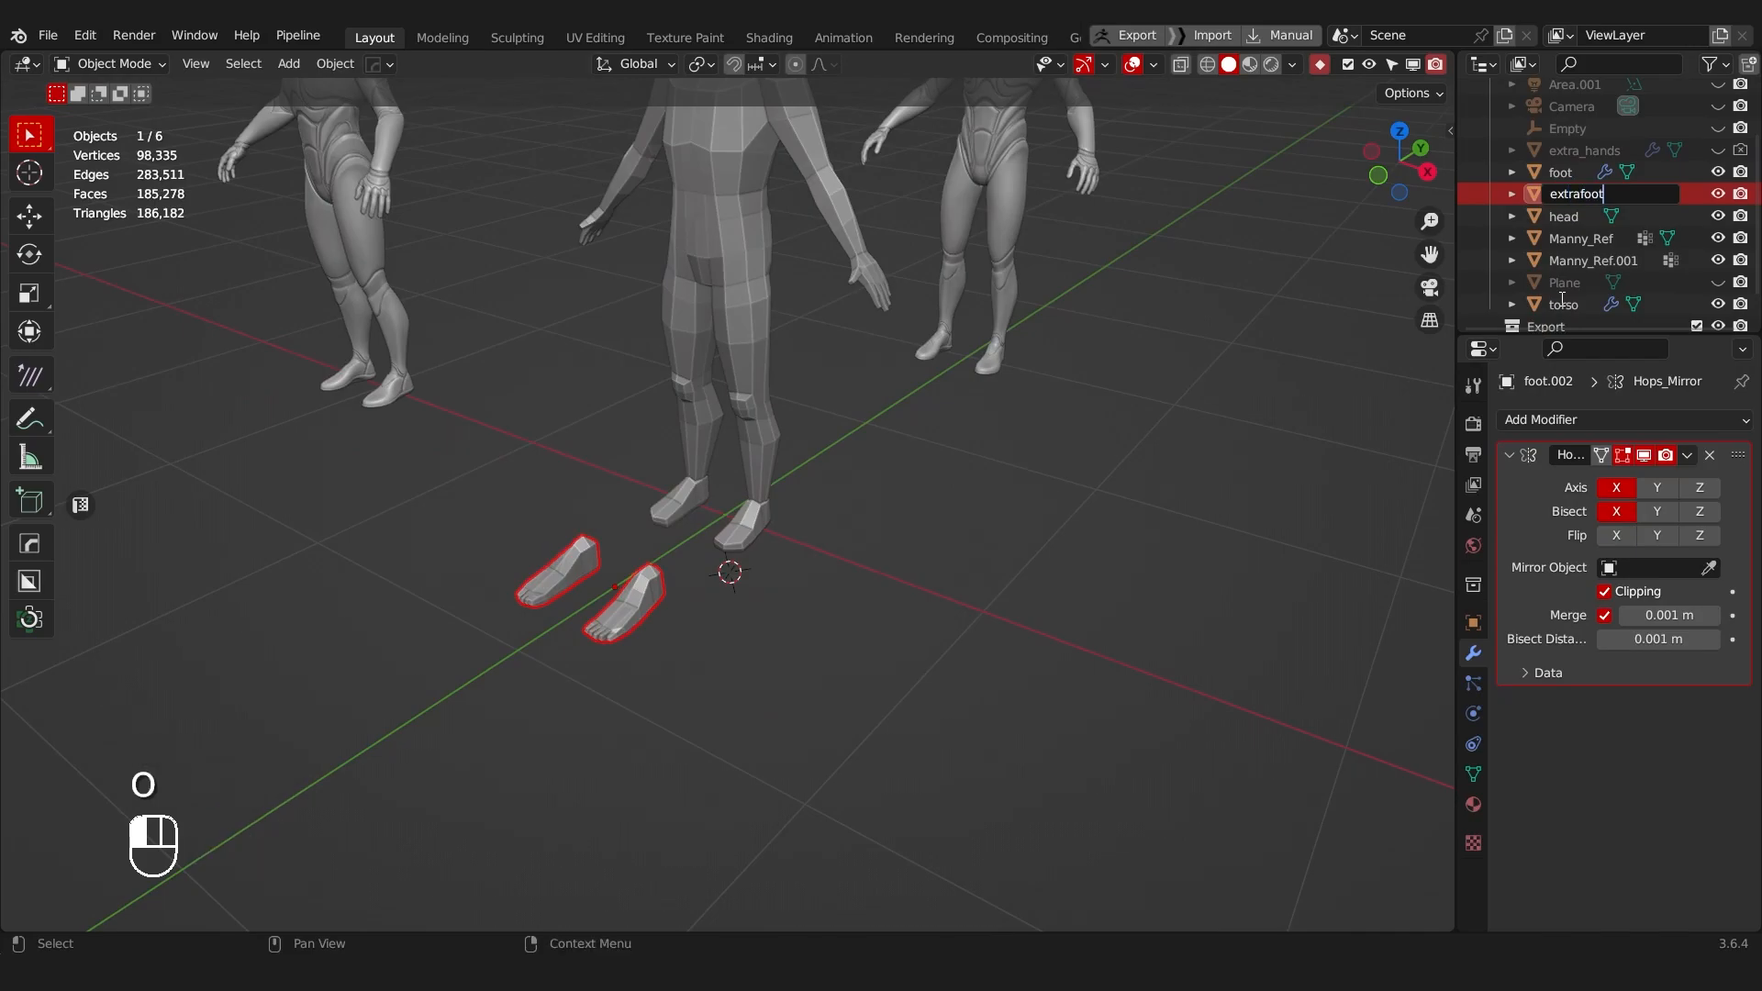
{"action": "type", "text": "extrafoot"}
{"action": "key", "text": "Return"}
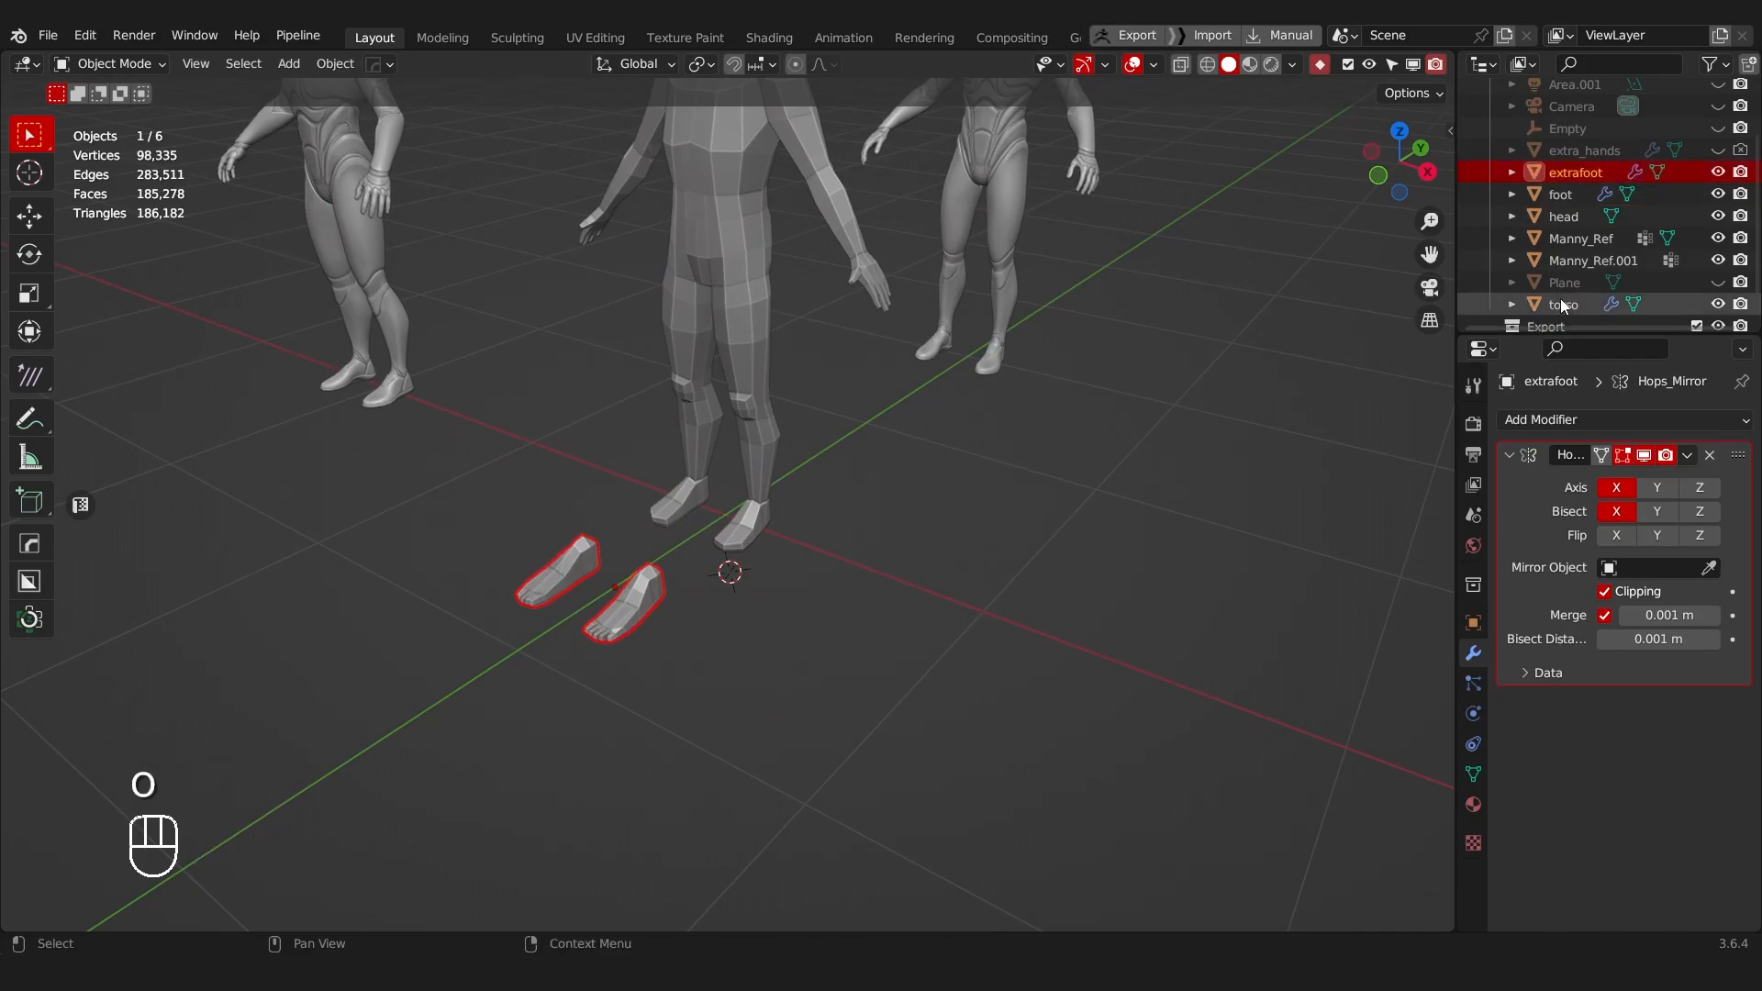
{"action": "double_click", "coordinate": [1590, 173]}
{"action": "scroll", "coordinate": [1588, 179], "scroll_direction": "up", "scroll_amount": 1}
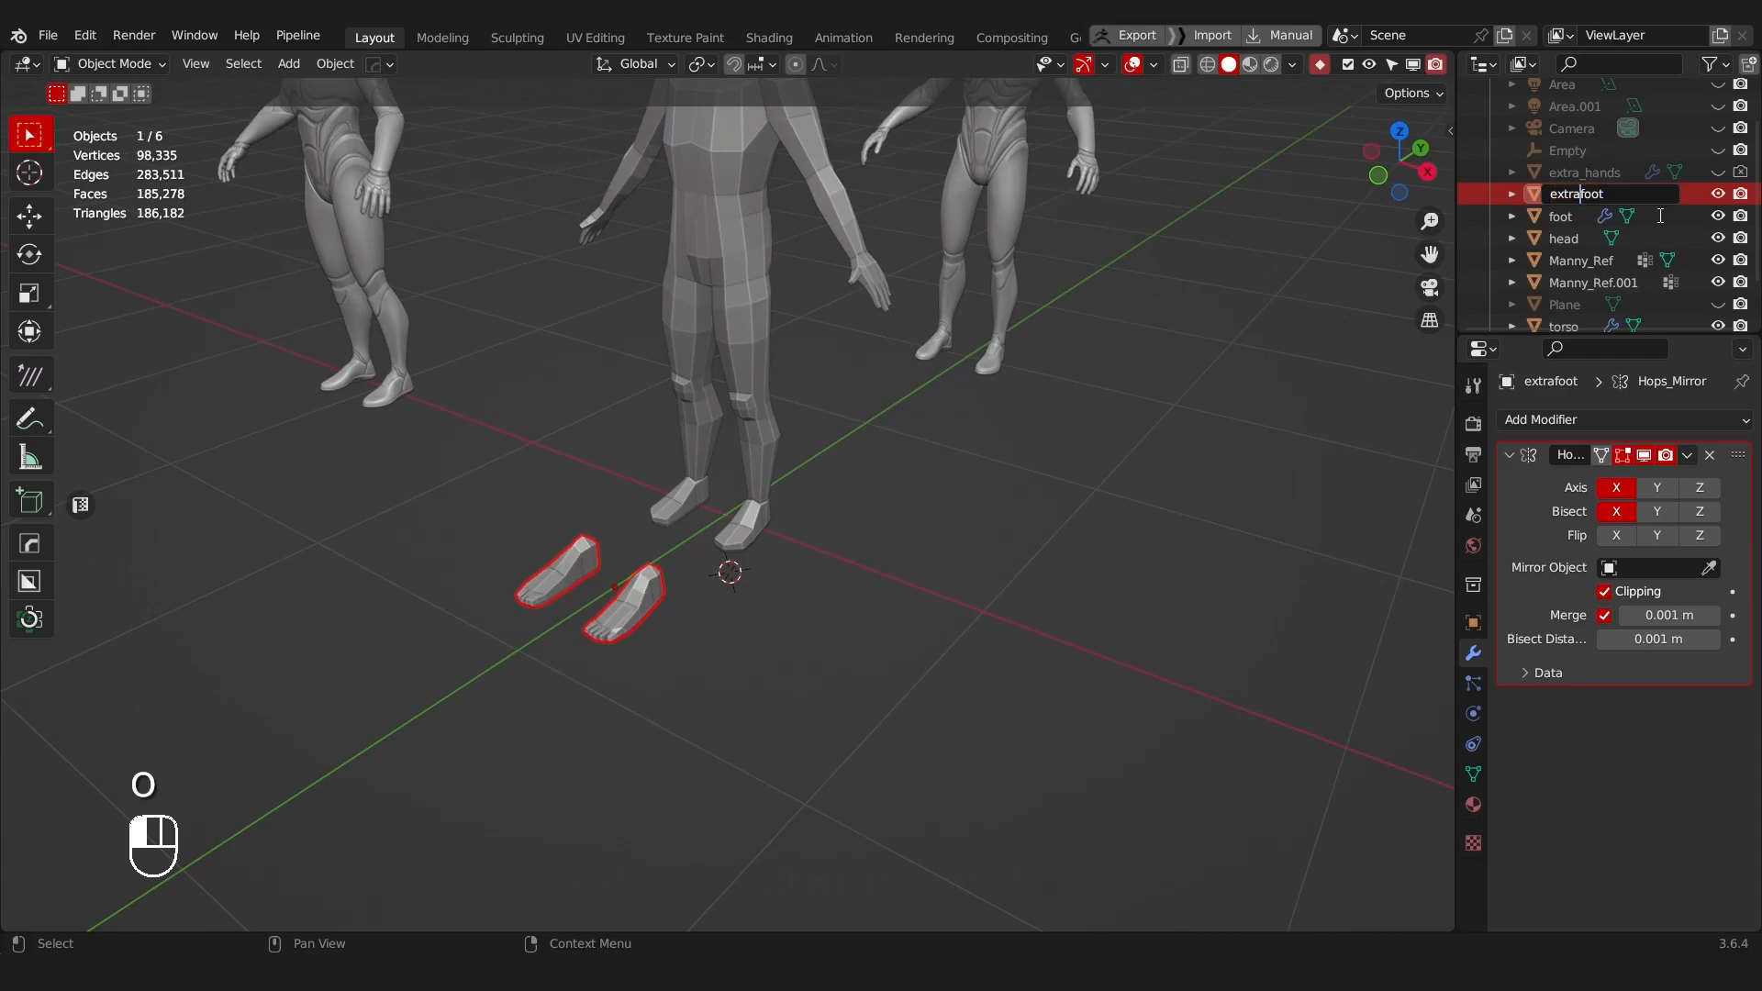
{"action": "key", "text": "Return"}
Step: Hide the extra_foot object and save the file
{"action": "middle_click_drag", "start_coordinate": [1369, 519], "coordinate": [764, 389]}
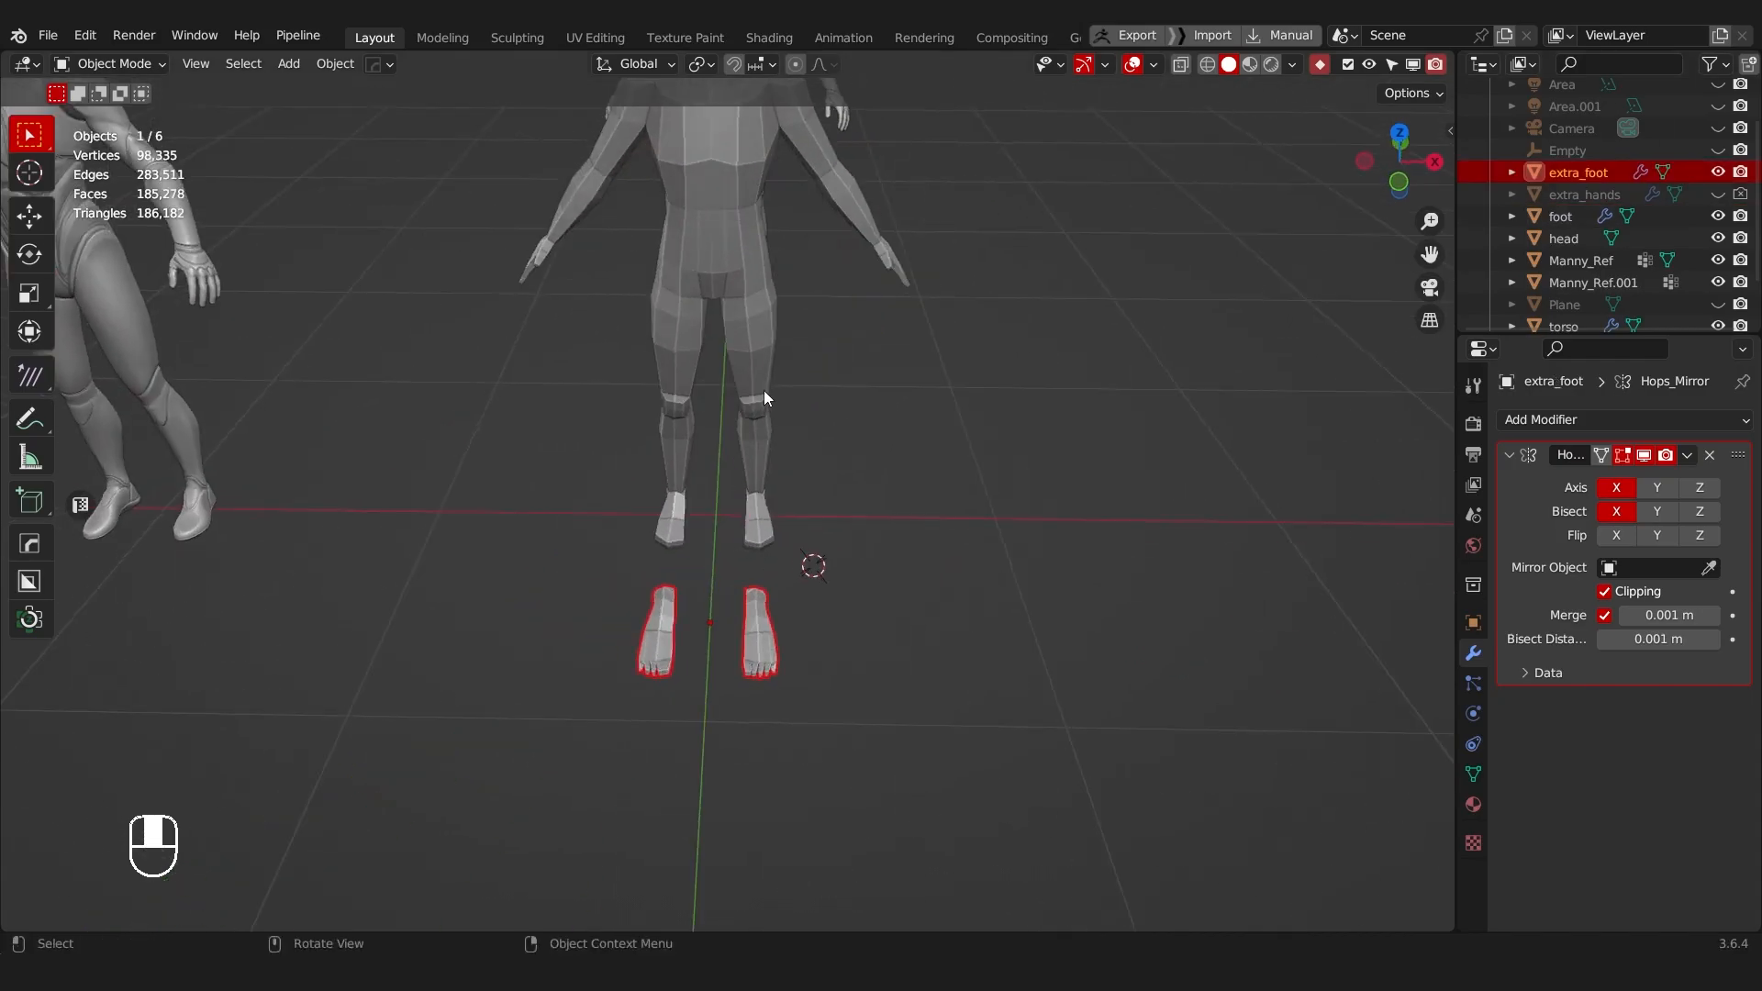
{"action": "key", "text": "ctrl+s"}
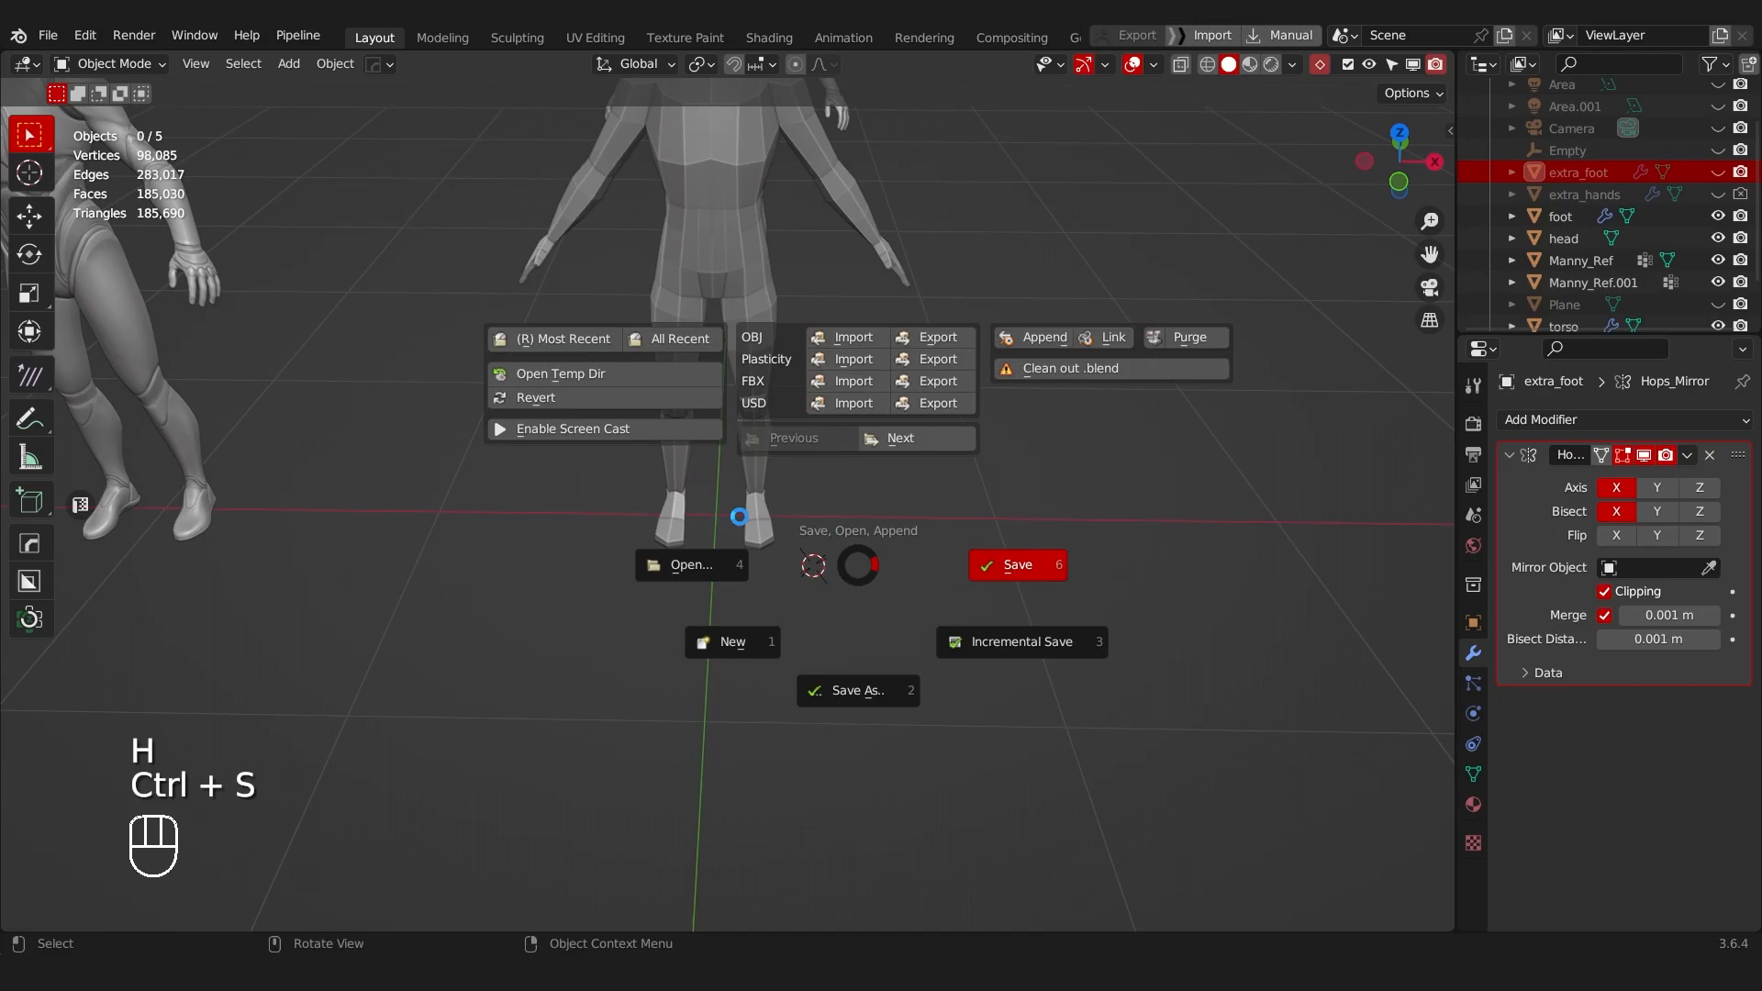
Step: Select the simple foot without toes and open its mesh for editing at the ankle
{"action": "middle_click_drag", "start_coordinate": [819, 519], "coordinate": [651, 569]}
{"action": "scroll", "coordinate": [747, 605], "scroll_direction": "up", "scroll_amount": 8}
{"action": "left_click", "coordinate": [789, 556]}
{"action": "scroll", "coordinate": [824, 573], "scroll_direction": "up", "scroll_amount": 1}
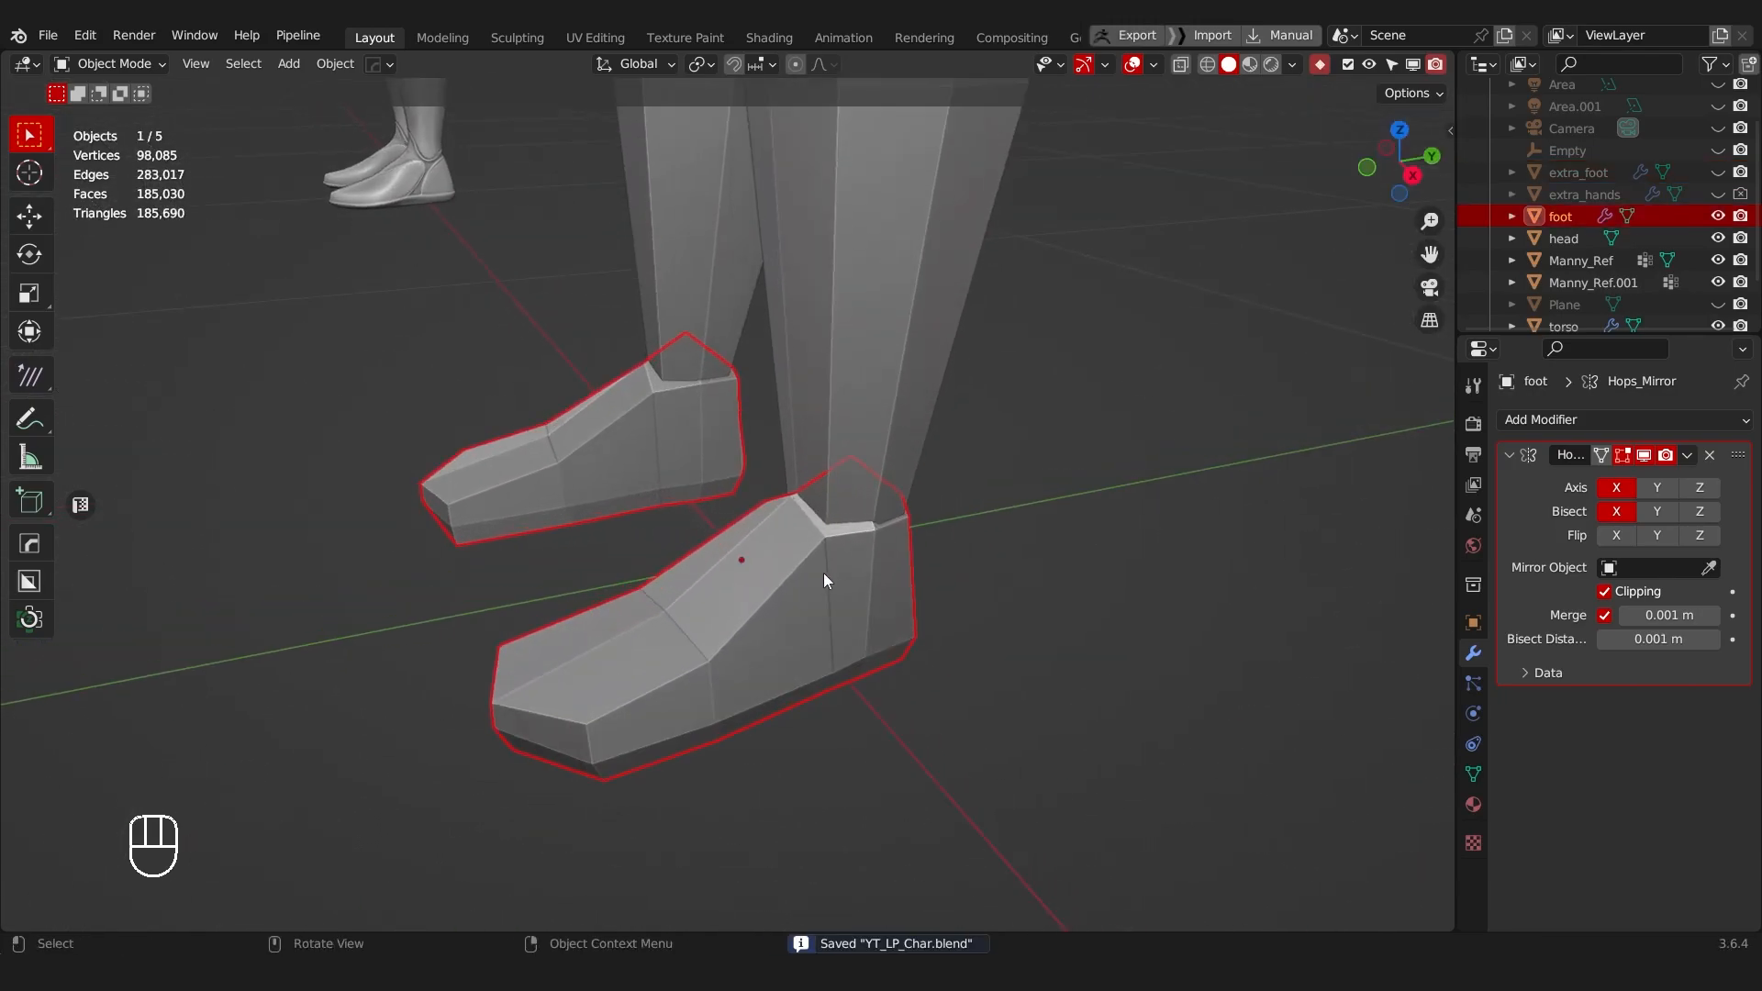
{"action": "middle_click_drag", "start_coordinate": [823, 572], "coordinate": [824, 540]}
{"action": "key", "text": "Tab"}
{"action": "scroll", "coordinate": [829, 516], "scroll_direction": "up", "scroll_amount": 3}
{"action": "middle_click_drag", "start_coordinate": [936, 527], "coordinate": [881, 584], "text": "shift"}
{"action": "key", "text": "alt+z"}
{"action": "scroll", "coordinate": [888, 543], "scroll_direction": "up", "scroll_amount": 4}
{"action": "key", "text": "alt+z"}
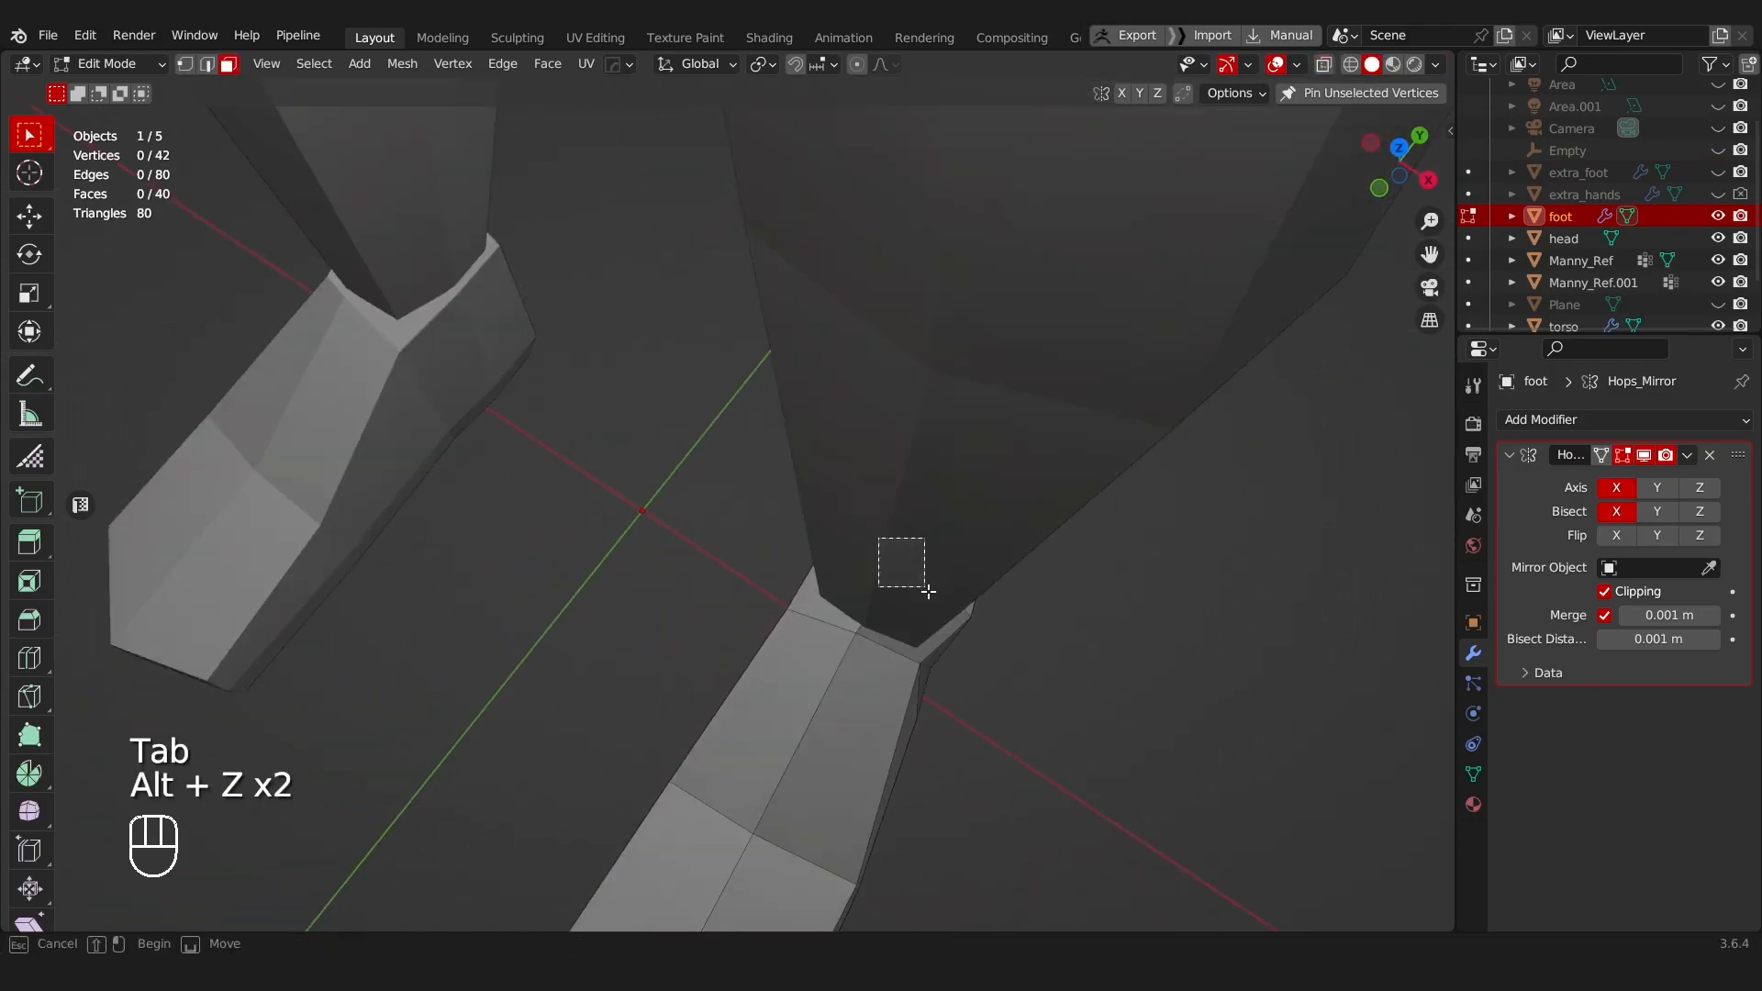
Step: Select the four cap faces on top of the foot's ankle and inset them by 0.009251 m
{"action": "left_click_drag", "start_coordinate": [929, 591], "coordinate": [931, 595]}
{"action": "middle_click_drag", "start_coordinate": [936, 592], "coordinate": [1164, 504]}
{"action": "key", "text": "i"}
{"action": "left_click", "coordinate": [1378, 478]}
{"action": "key", "text": "alt+s"}
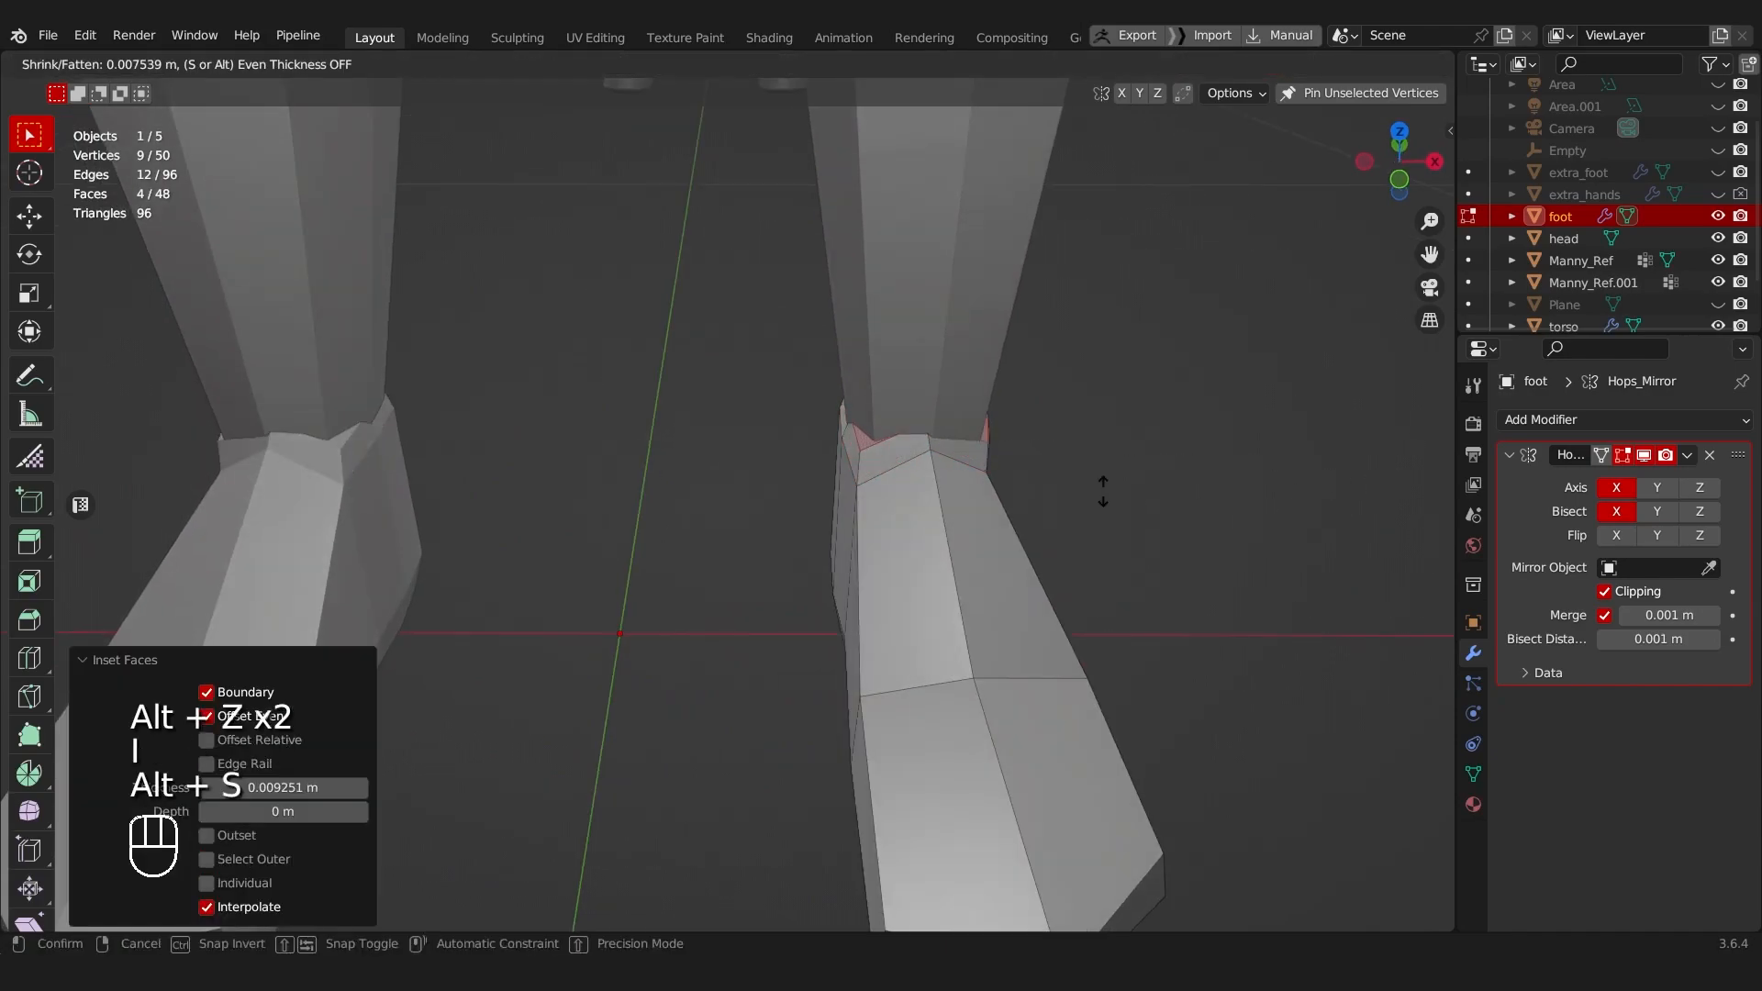
{"action": "right_click", "coordinate": [1150, 432]}
Step: Delete the inset cap faces to open the top of the foot's ankle
{"action": "middle_click_drag", "start_coordinate": [1156, 432], "coordinate": [1105, 507], "text": "shift"}
{"action": "key", "text": "x"}
{"action": "key", "text": "f"}
{"action": "key", "text": "g"}
Step: Switch editing from the foot to the torso mesh
{"action": "key", "text": "Tab"}
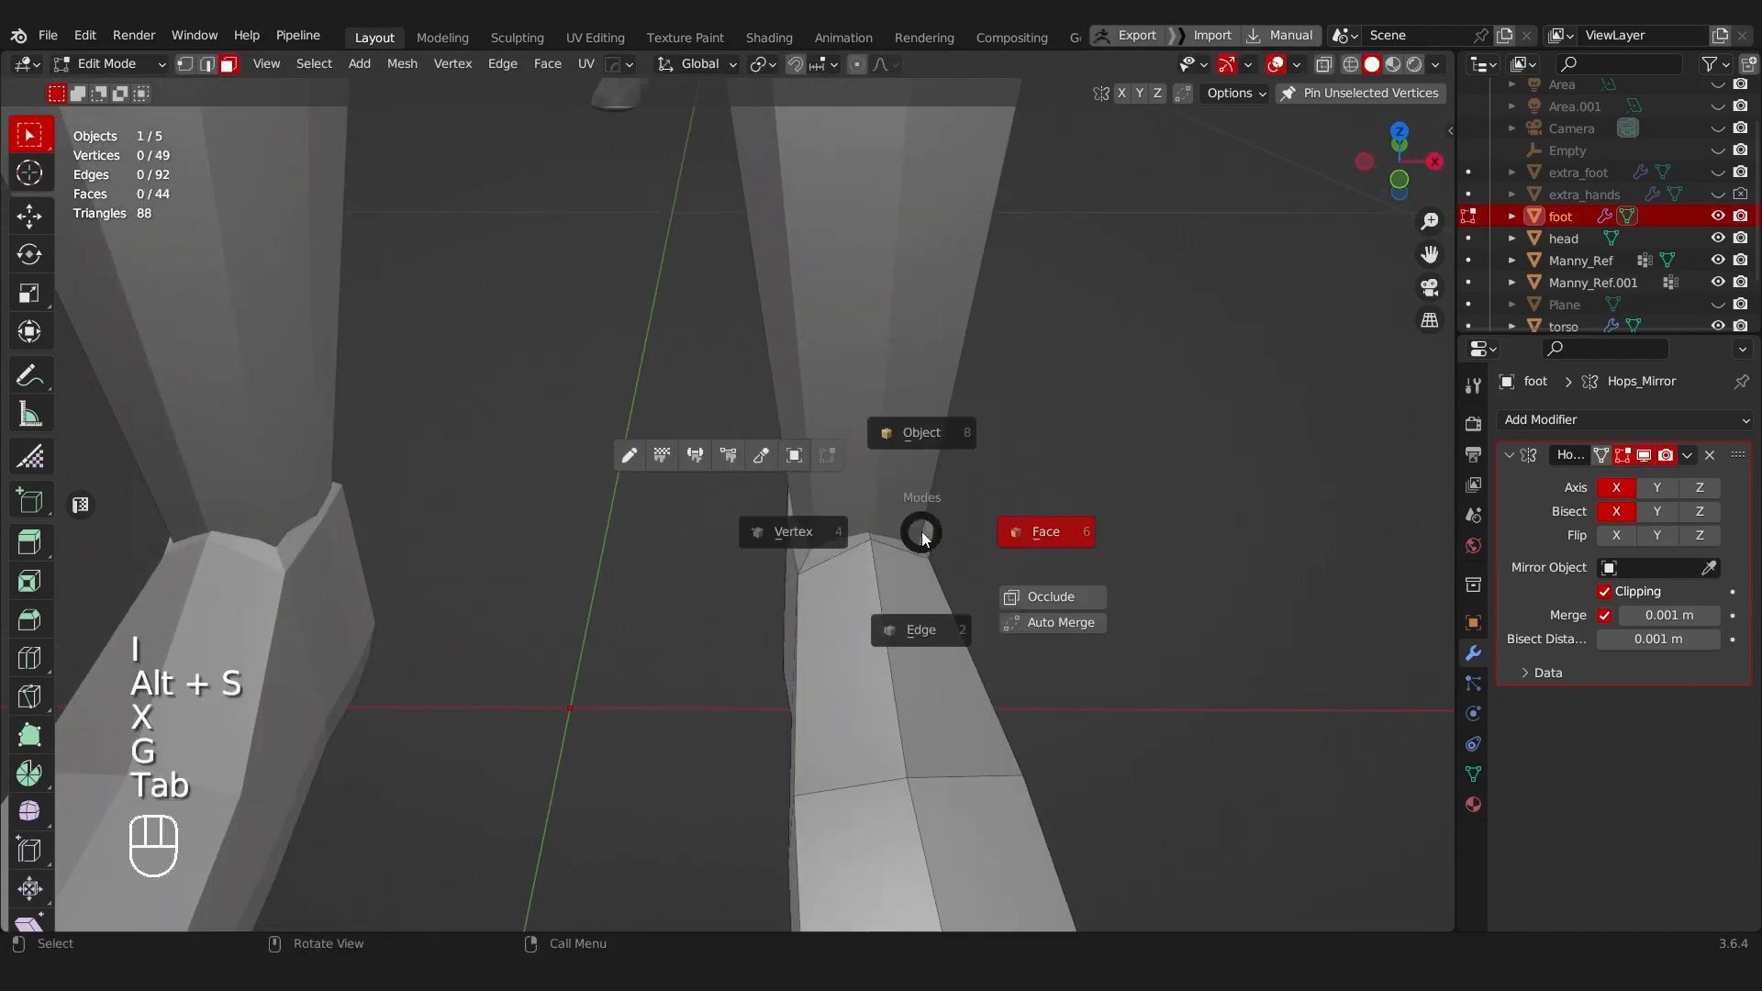
{"action": "left_click", "coordinate": [895, 518]}
{"action": "key", "text": "Tab"}
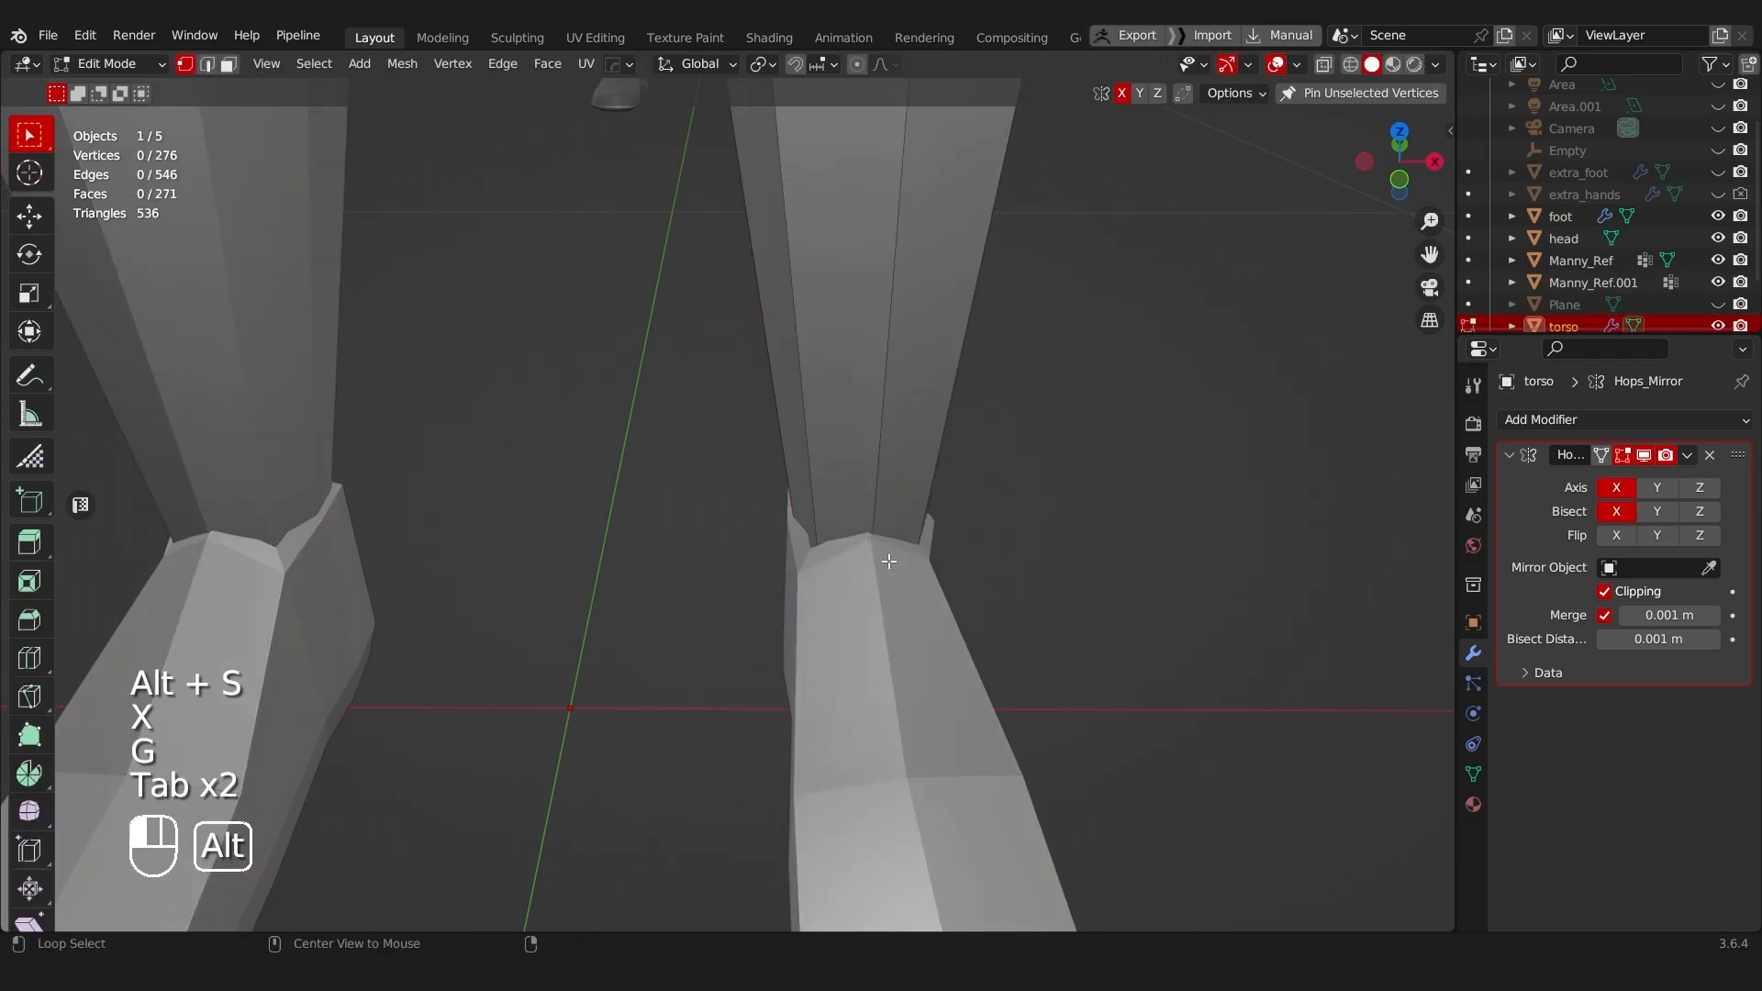
{"action": "left_click", "coordinate": [889, 560], "text": "alt"}
{"action": "key", "text": "g"}
{"action": "key", "text": "g"}
{"action": "right_click", "coordinate": [1057, 529]}
Step: Delete the centre vertex of the cap at the leg's lower end, seen through the mesh from the front
{"action": "key", "text": "alt+z"}
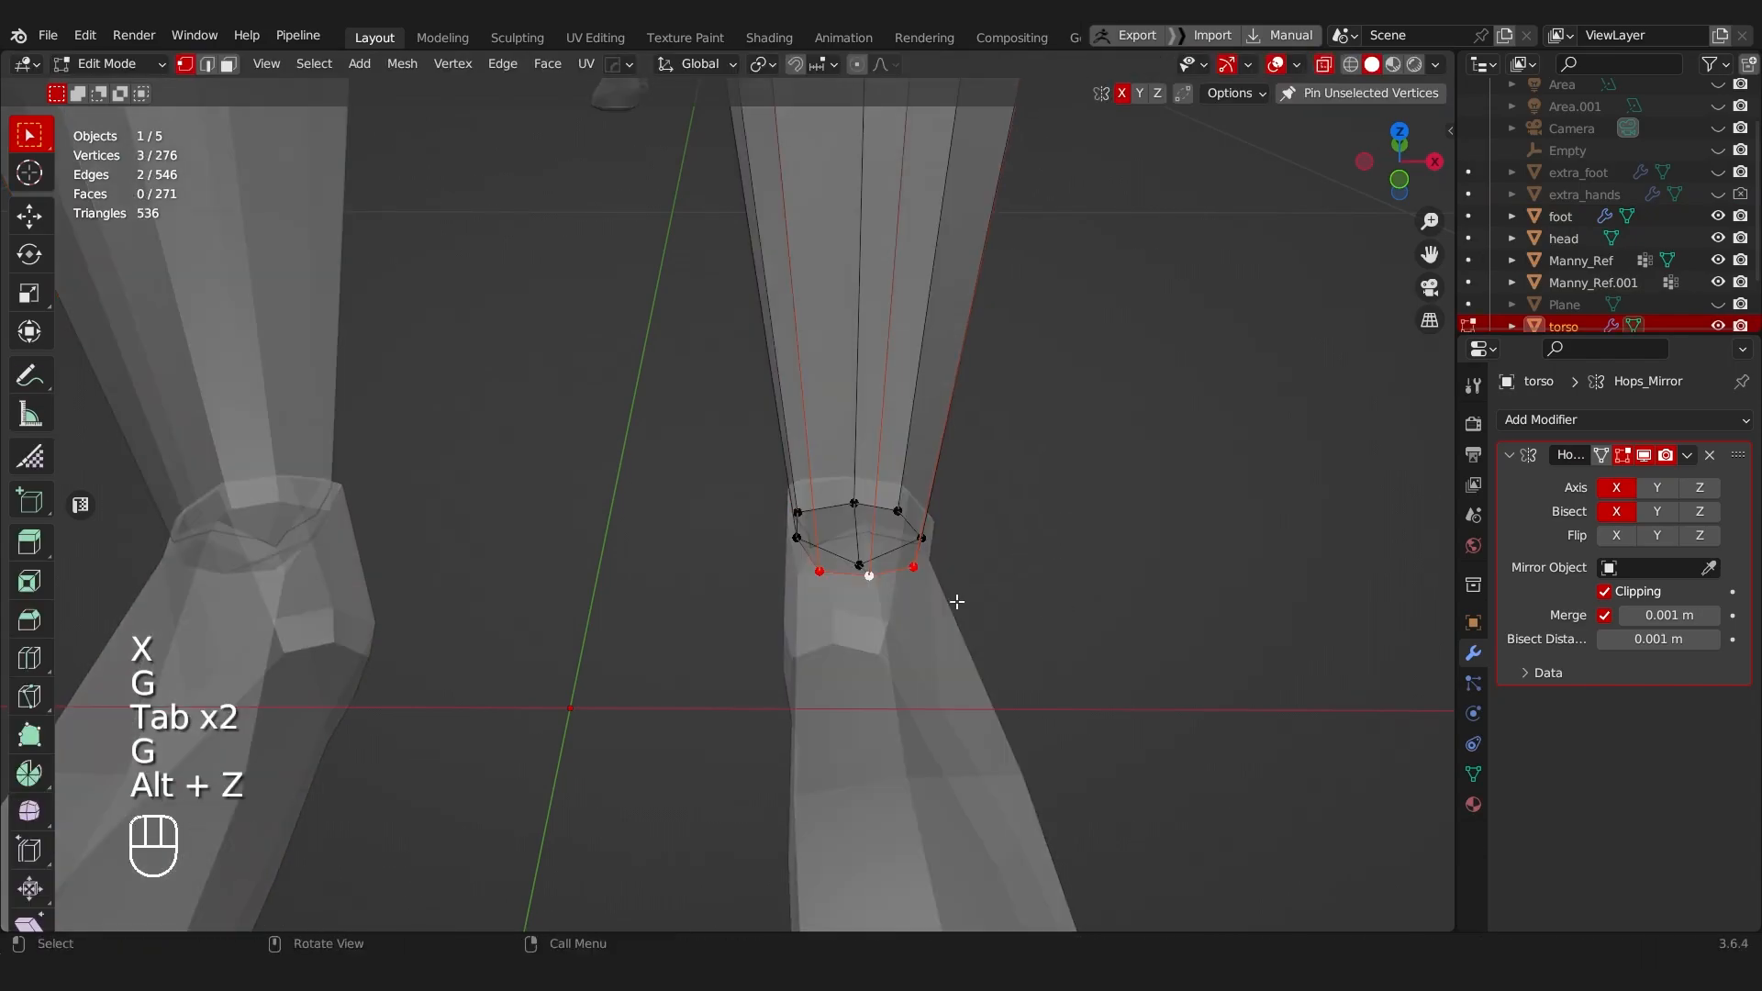
{"action": "middle_click_drag", "start_coordinate": [955, 602], "coordinate": [940, 515], "text": "alt"}
{"action": "key", "text": "Tab"}
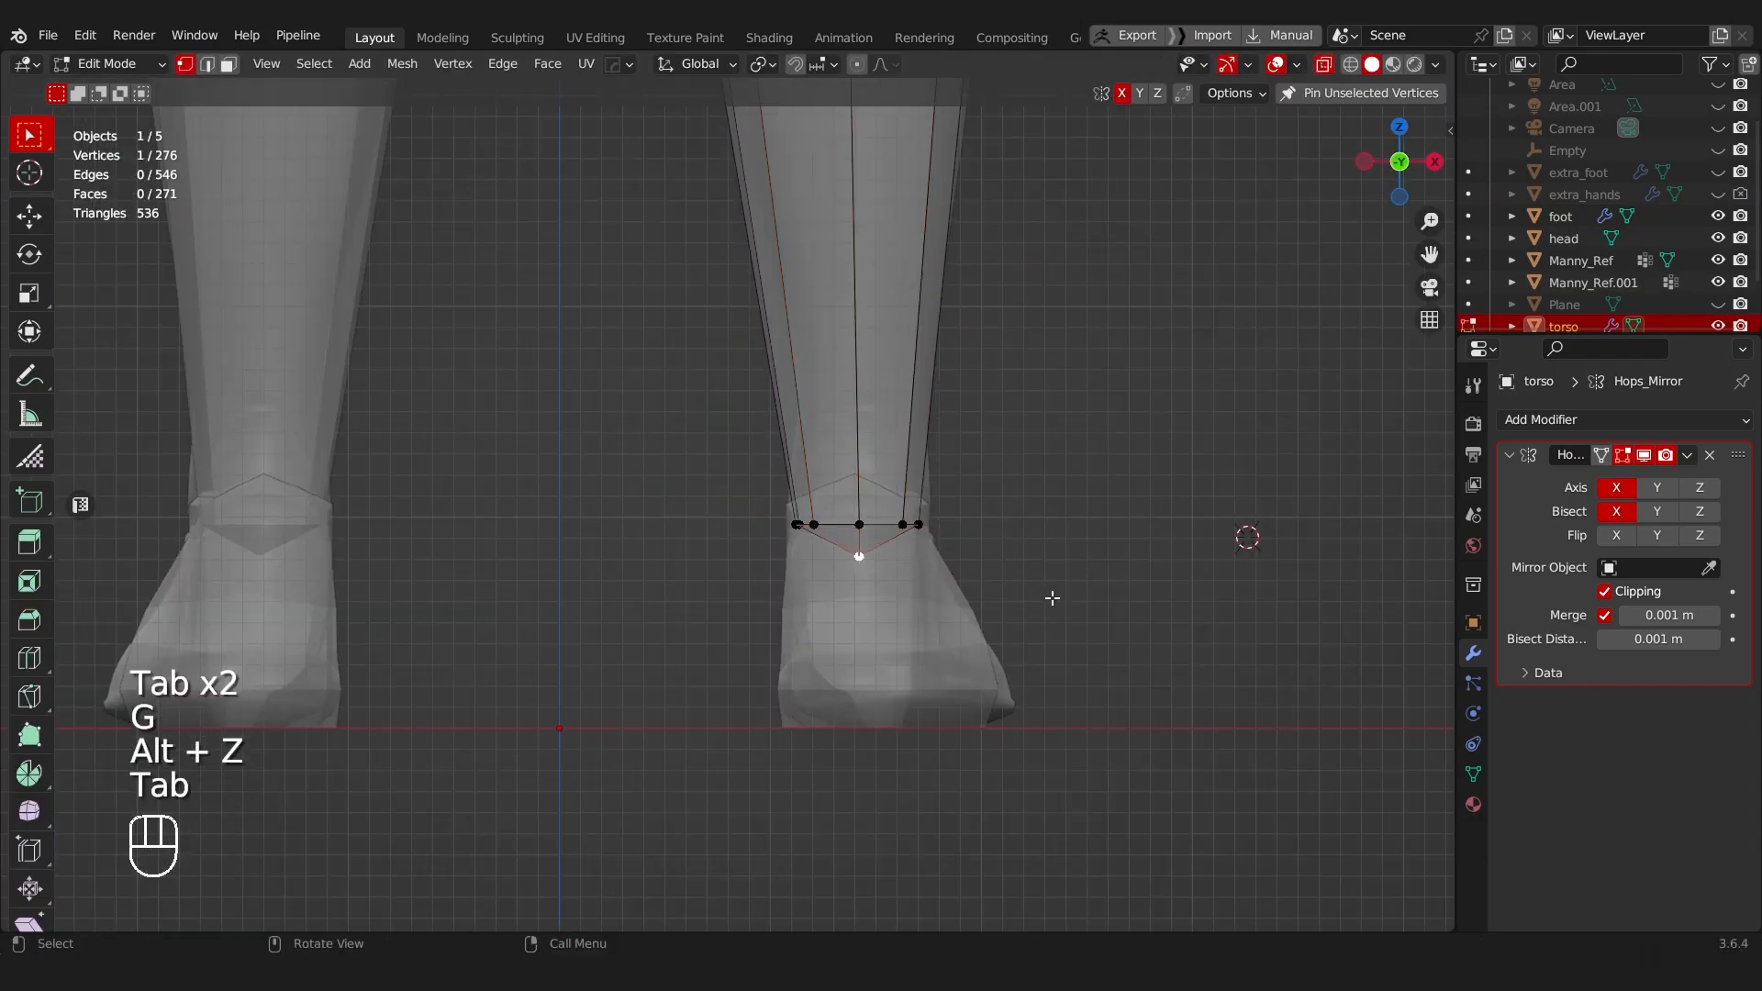
{"action": "key", "text": "x"}
{"action": "left_click", "coordinate": [1052, 598]}
Step: Slide the edge loop at the leg's lower end upward to clear the foot, and return to object mode
{"action": "key", "text": "g"}
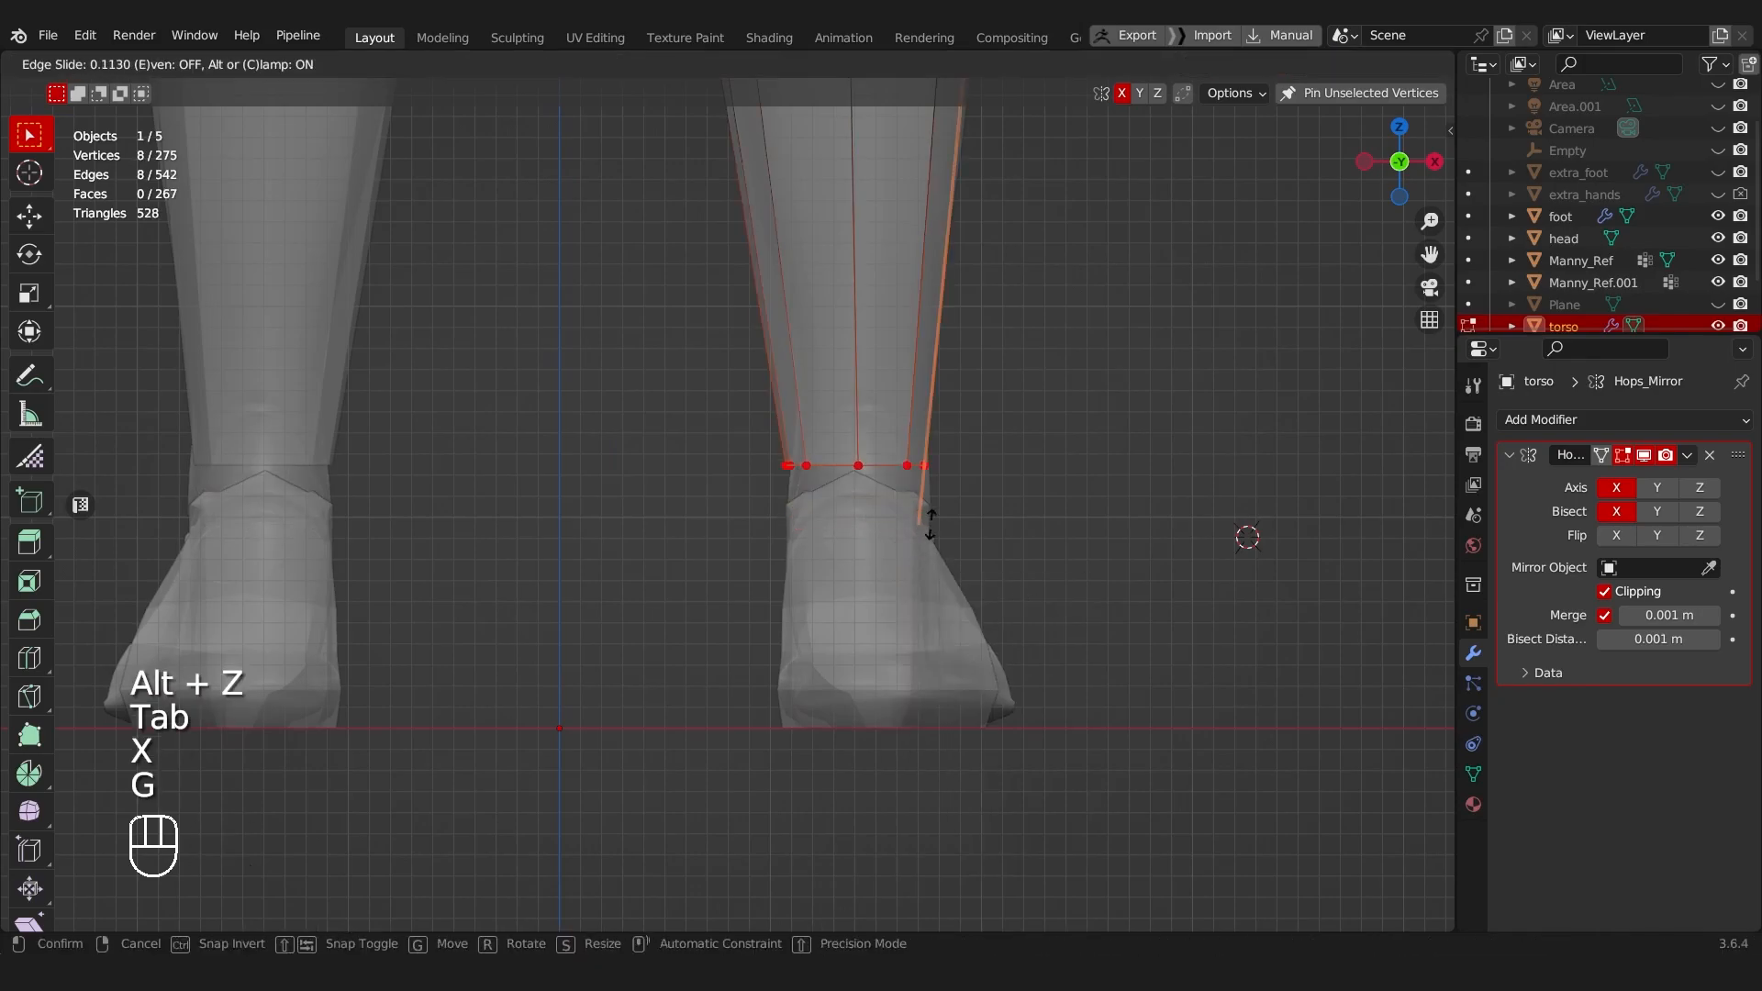
{"action": "left_click", "coordinate": [932, 492]}
{"action": "key", "text": "Tab"}
Step: Join the foot object into the torso, then undo the join
{"action": "middle_click_drag", "start_coordinate": [908, 409], "coordinate": [912, 628]}
{"action": "left_click", "coordinate": [912, 619]}
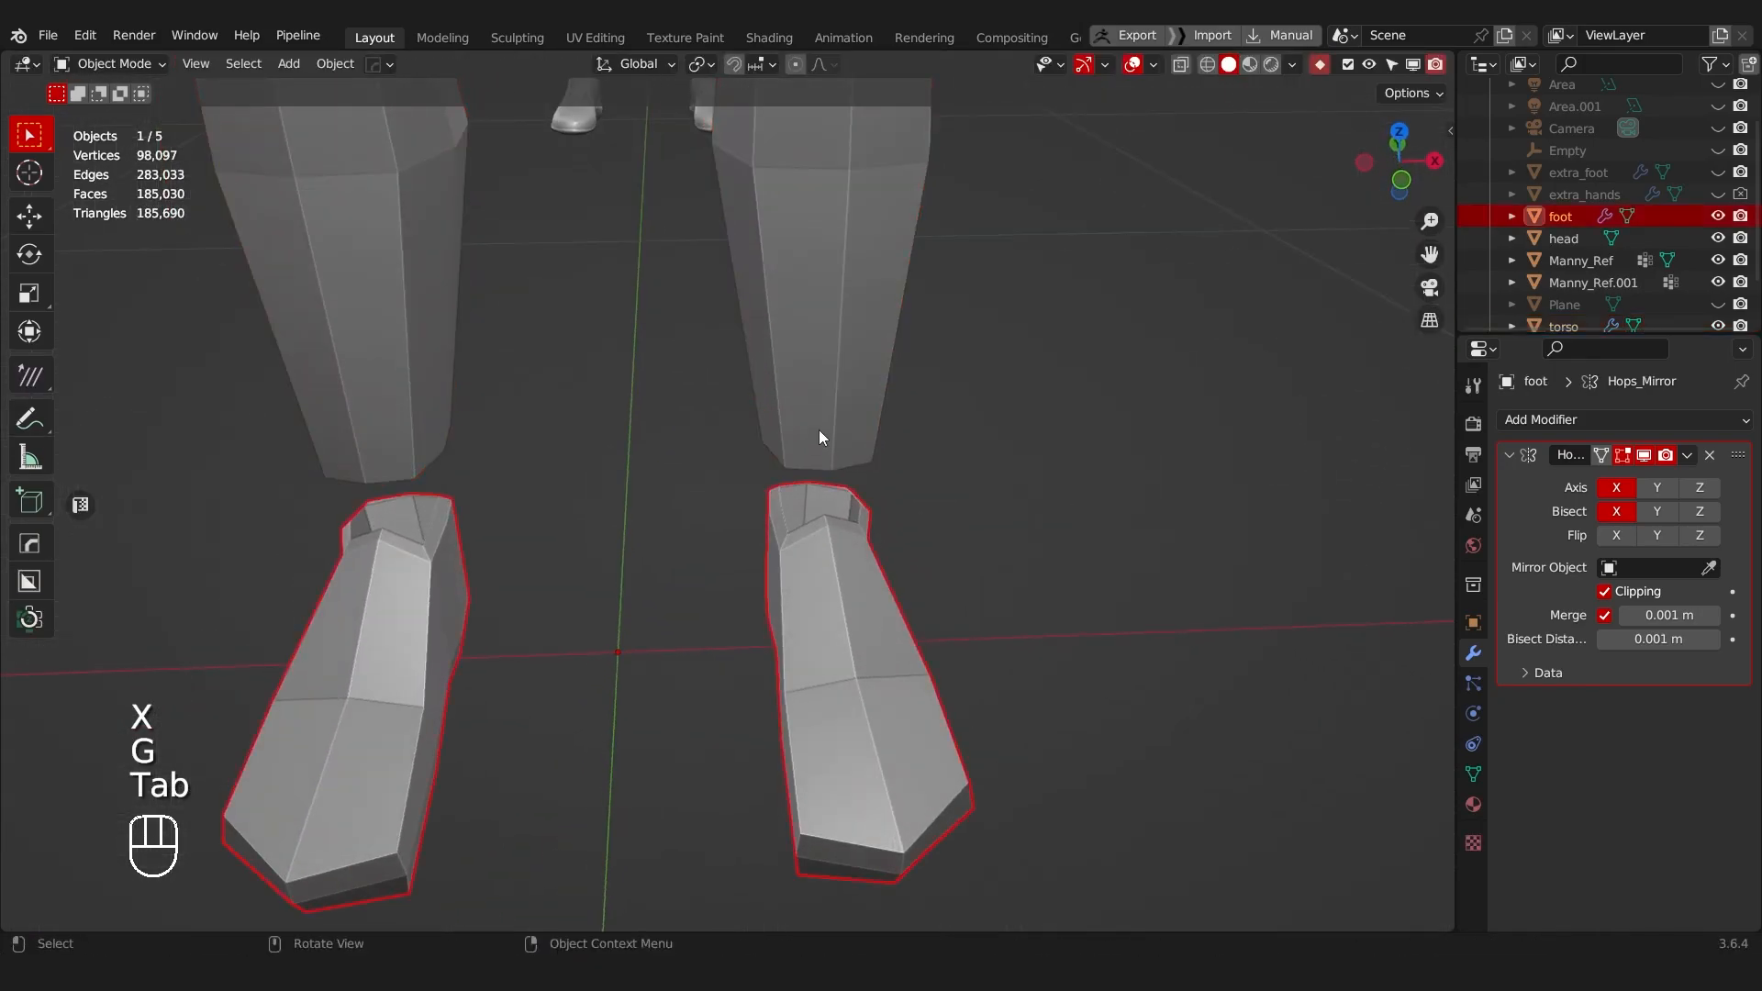
{"action": "left_click", "coordinate": [819, 429], "text": "shift"}
{"action": "key", "text": "ctrl+j"}
{"action": "key", "text": "ctrl+h"}
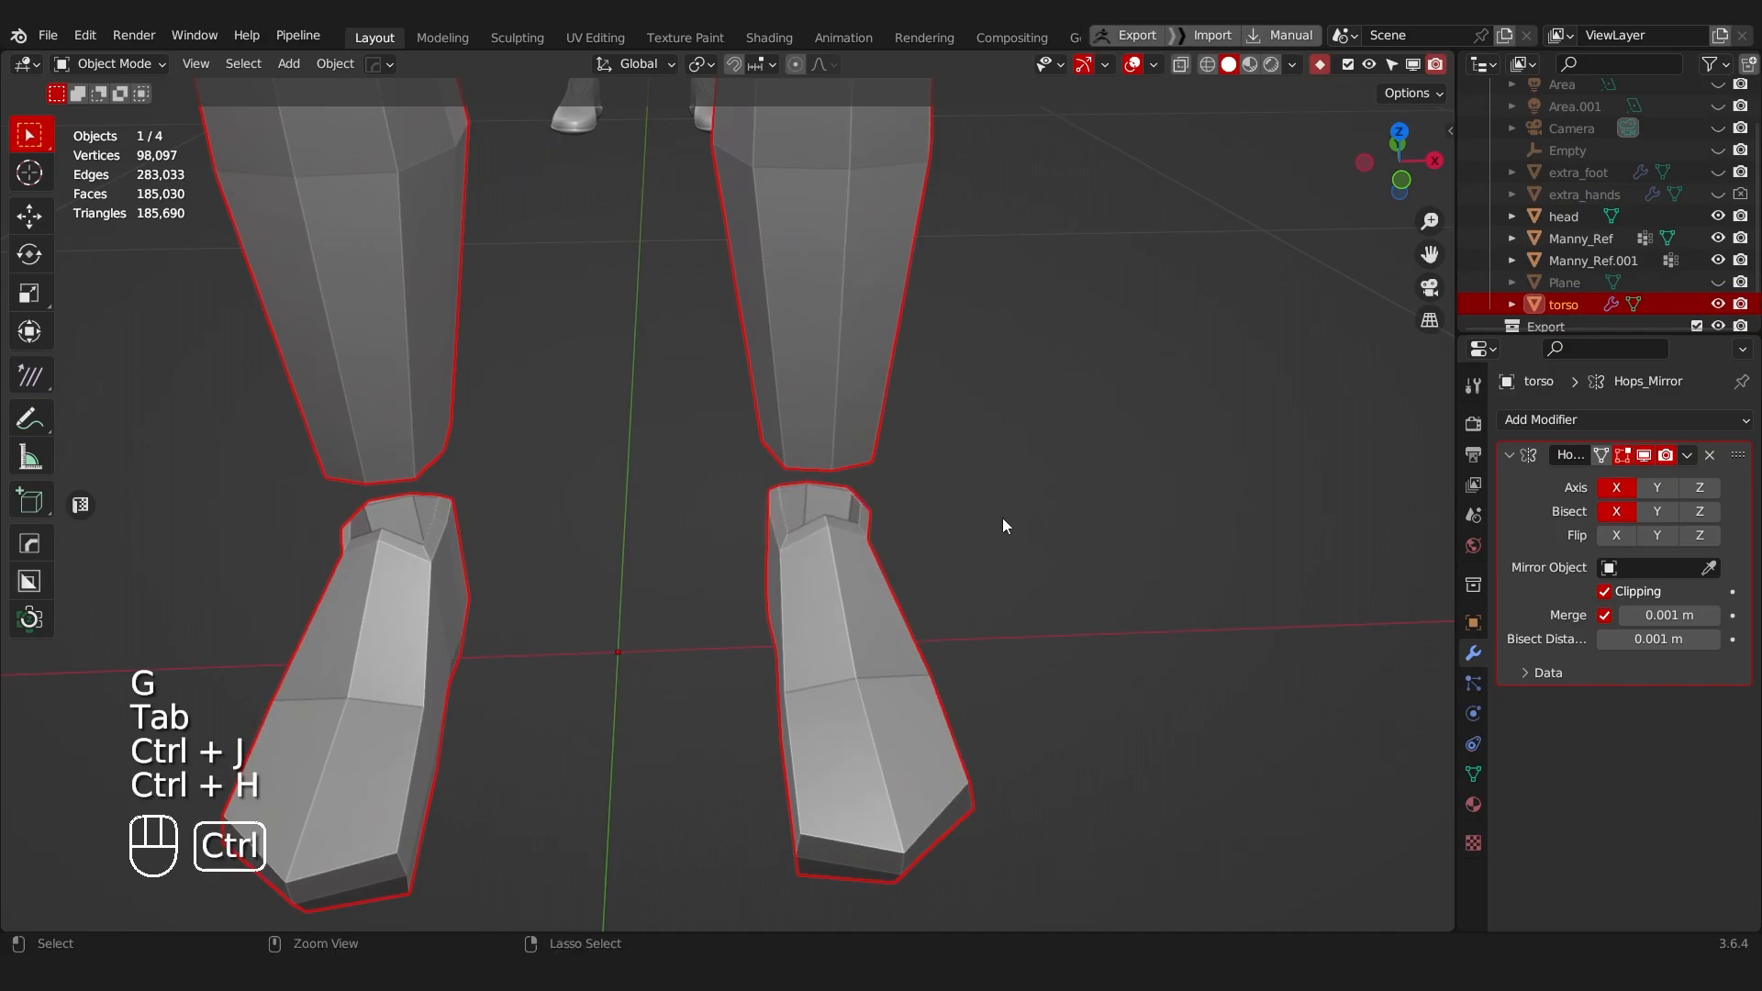
{"action": "middle_click_drag", "start_coordinate": [900, 476], "coordinate": [868, 509]}
{"action": "key", "text": "ctrl+z"}
{"action": "key", "text": "ctrl+z"}
{"action": "key", "text": "ctrl+z"}
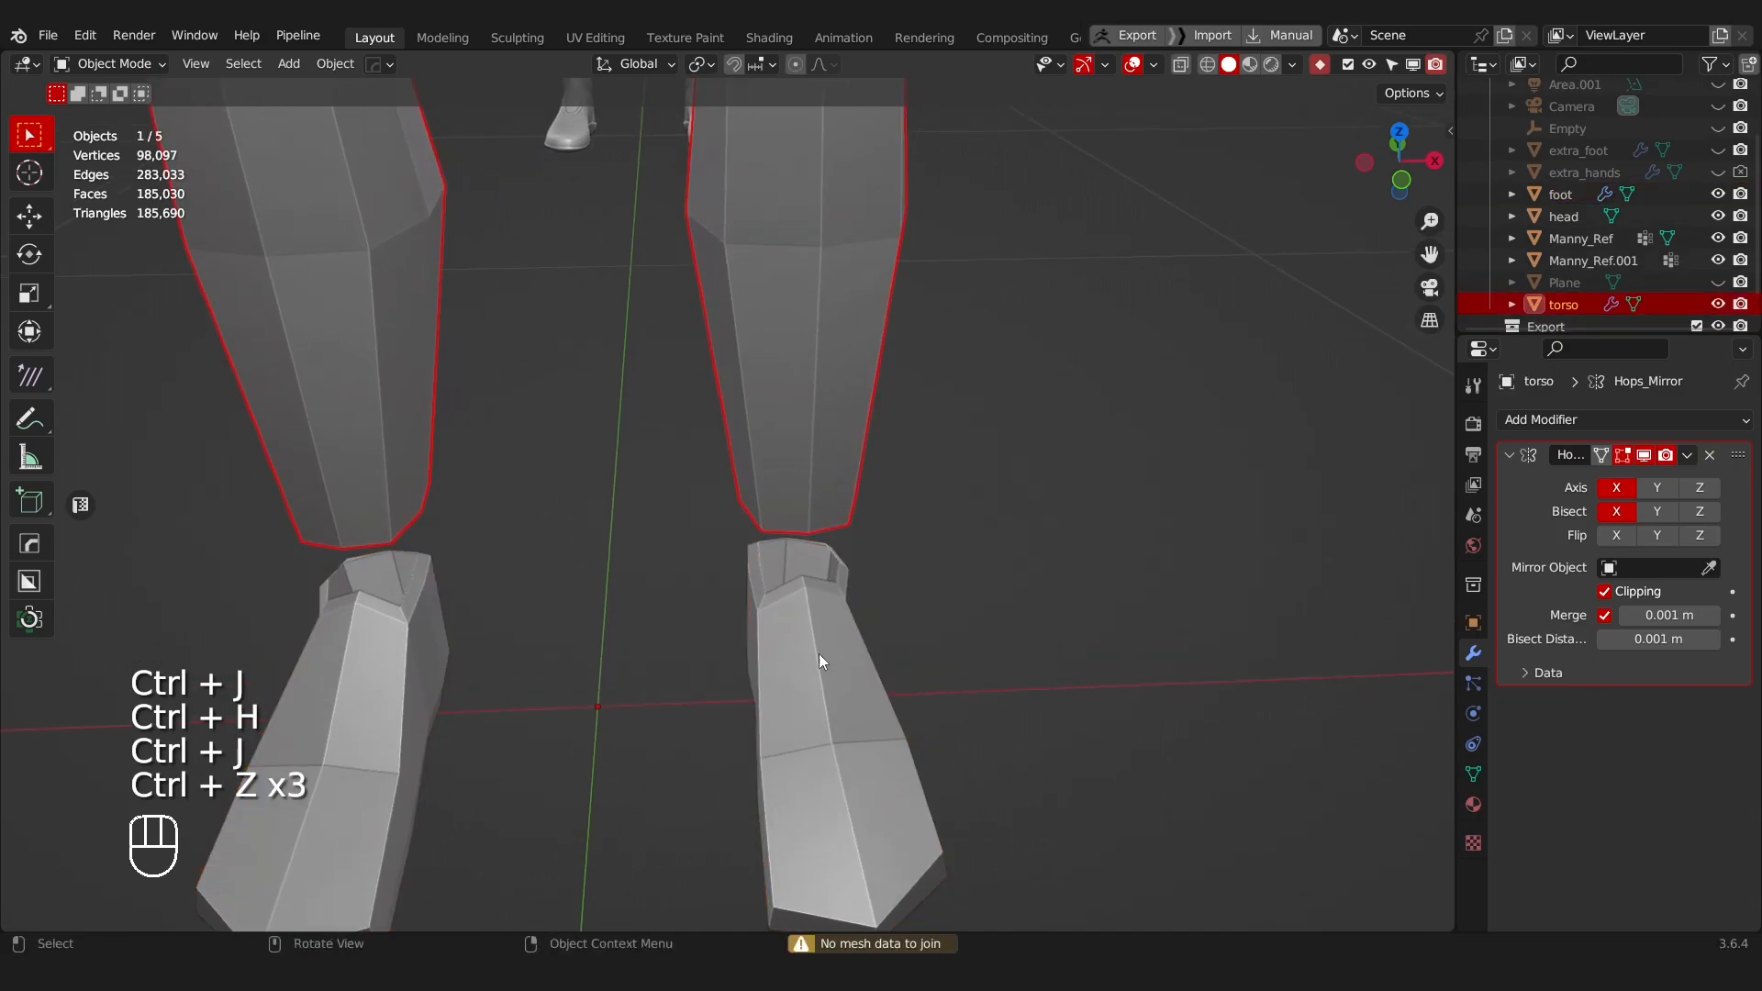
Step: Join the foot object into the torso and edit the combined mesh in vertex mode
{"action": "left_click", "coordinate": [819, 654]}
{"action": "left_click", "coordinate": [801, 467], "text": "shift"}
{"action": "key", "text": "ctrl+j"}
{"action": "key", "text": "Tab"}
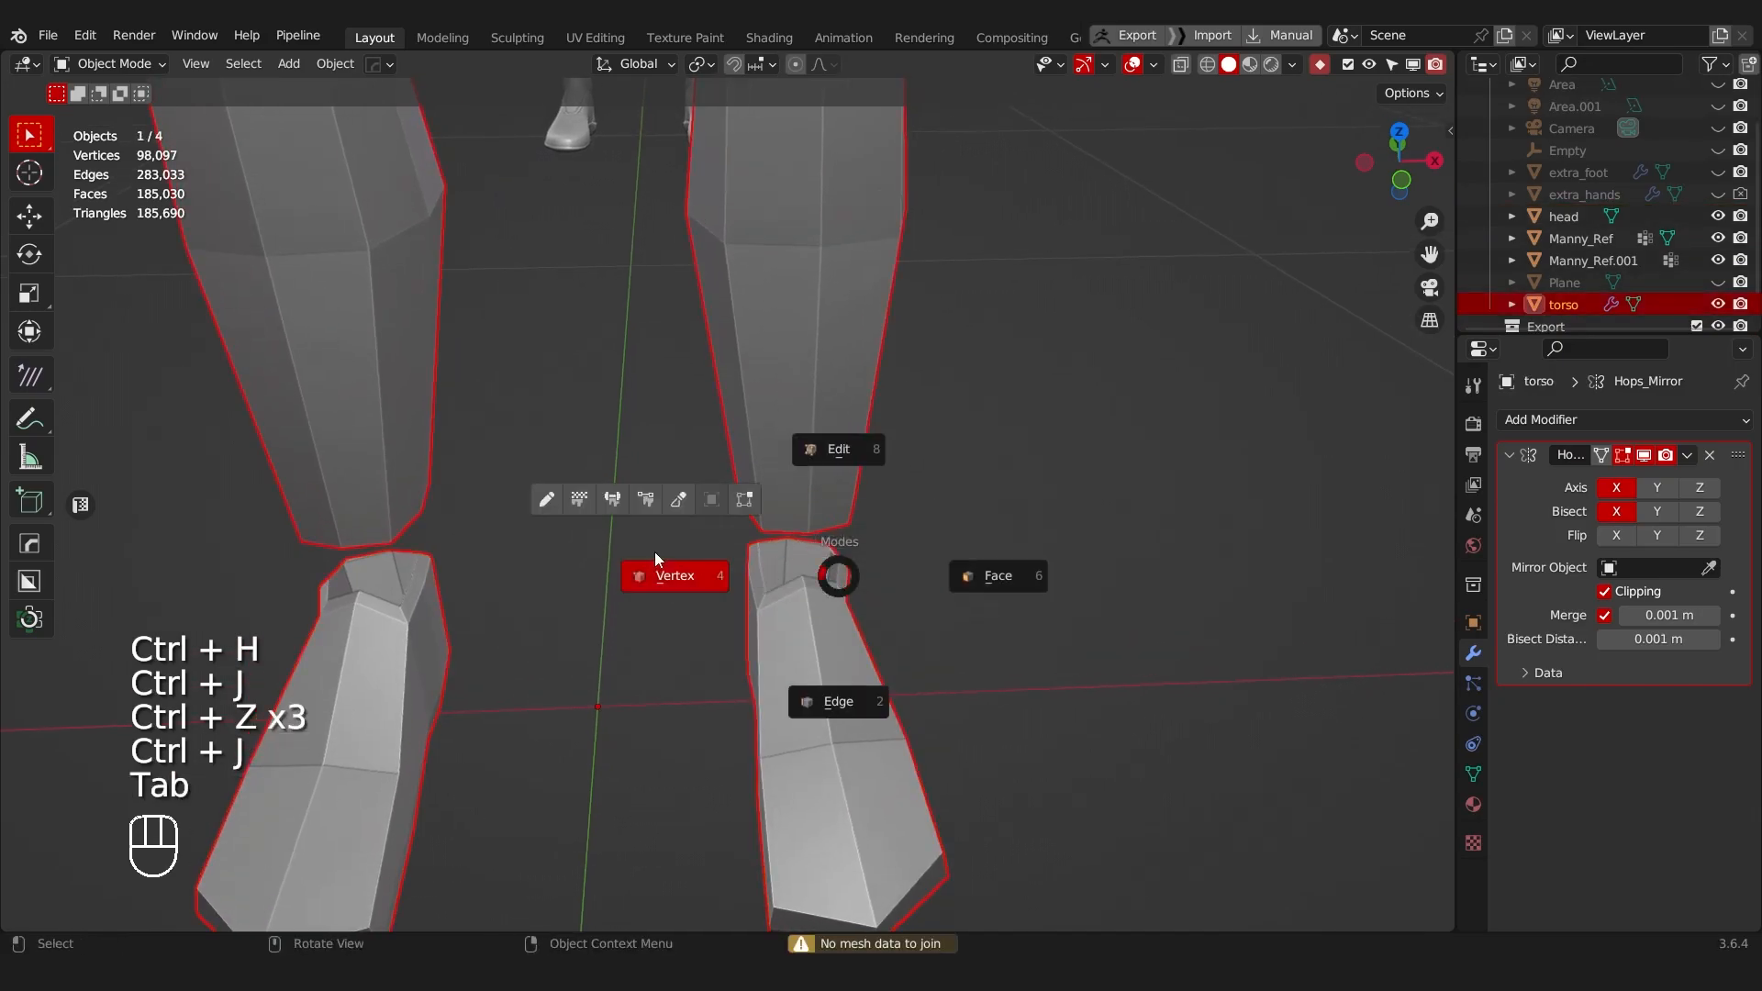
{"action": "left_click", "coordinate": [655, 556]}
Step: Bridge the open edge loops between the leg's lower end and the top of the foot
{"action": "scroll", "coordinate": [811, 607], "scroll_direction": "up", "scroll_amount": 2}
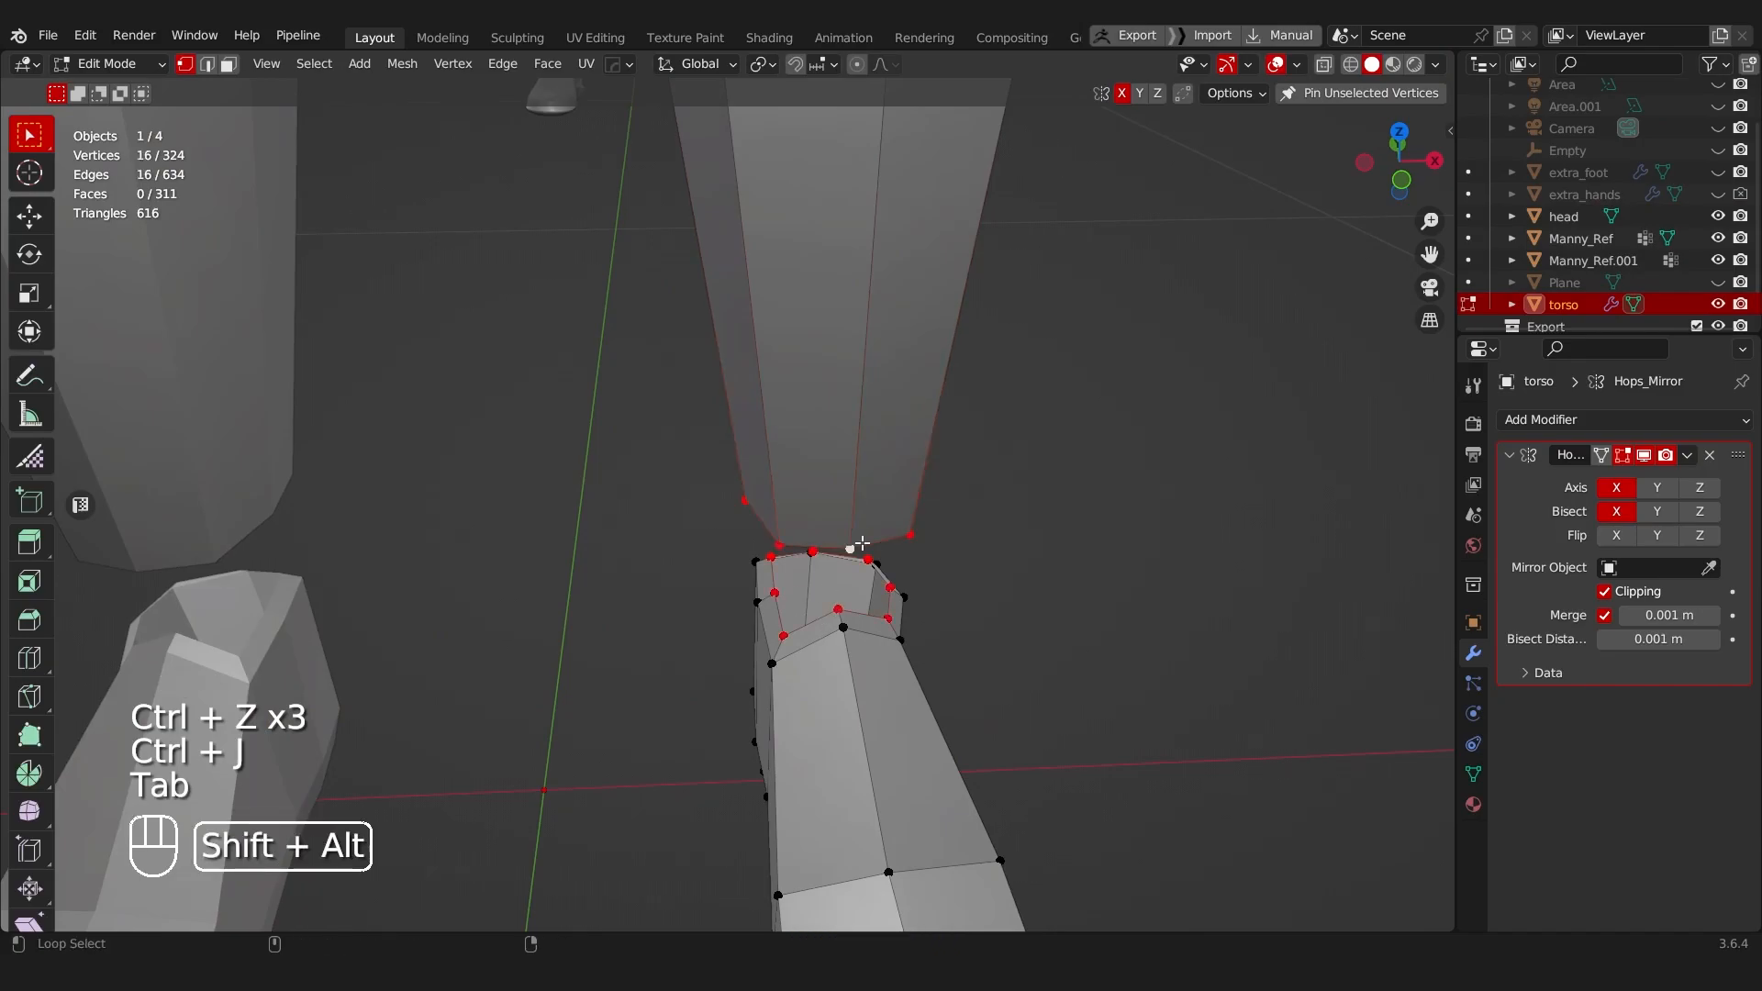
{"action": "key", "text": "ctrl+e"}
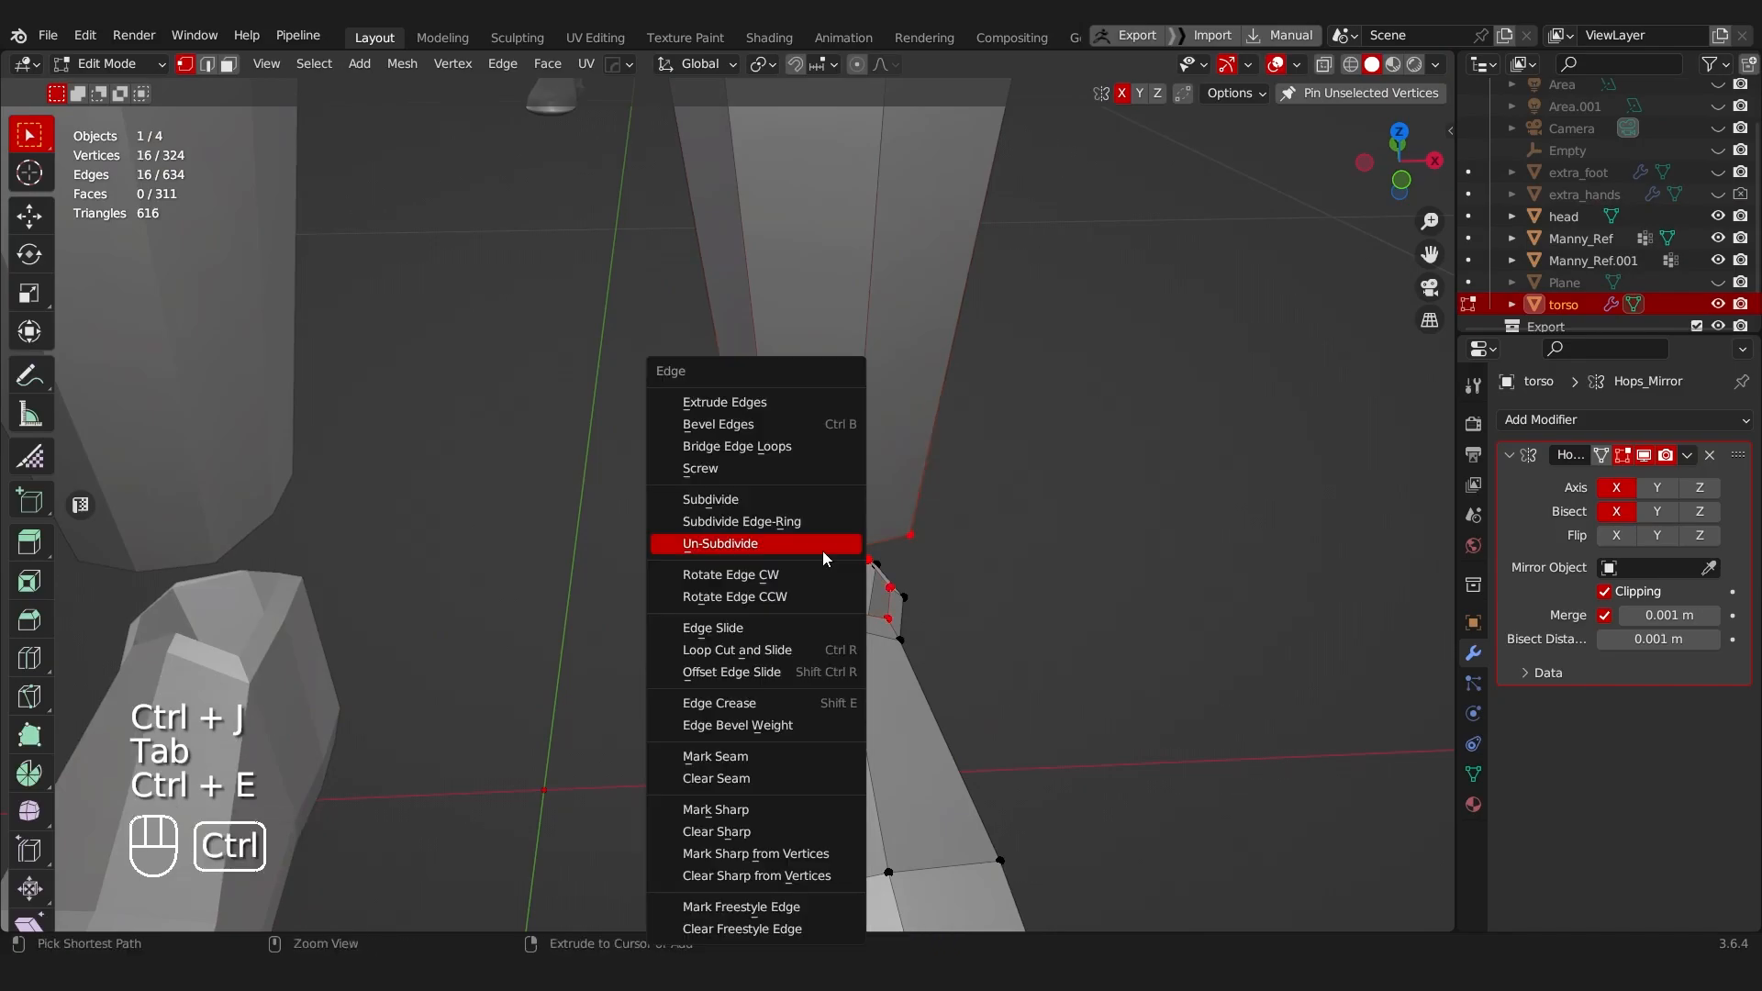
{"action": "left_click", "coordinate": [753, 446]}
Step: Dissolve an extra edge loop near the ankle, and slide the loop where leg meets foot upward
{"action": "middle_click_drag", "start_coordinate": [752, 446], "coordinate": [775, 566]}
{"action": "key", "text": "2"}
{"action": "key", "text": "ctrl+x"}
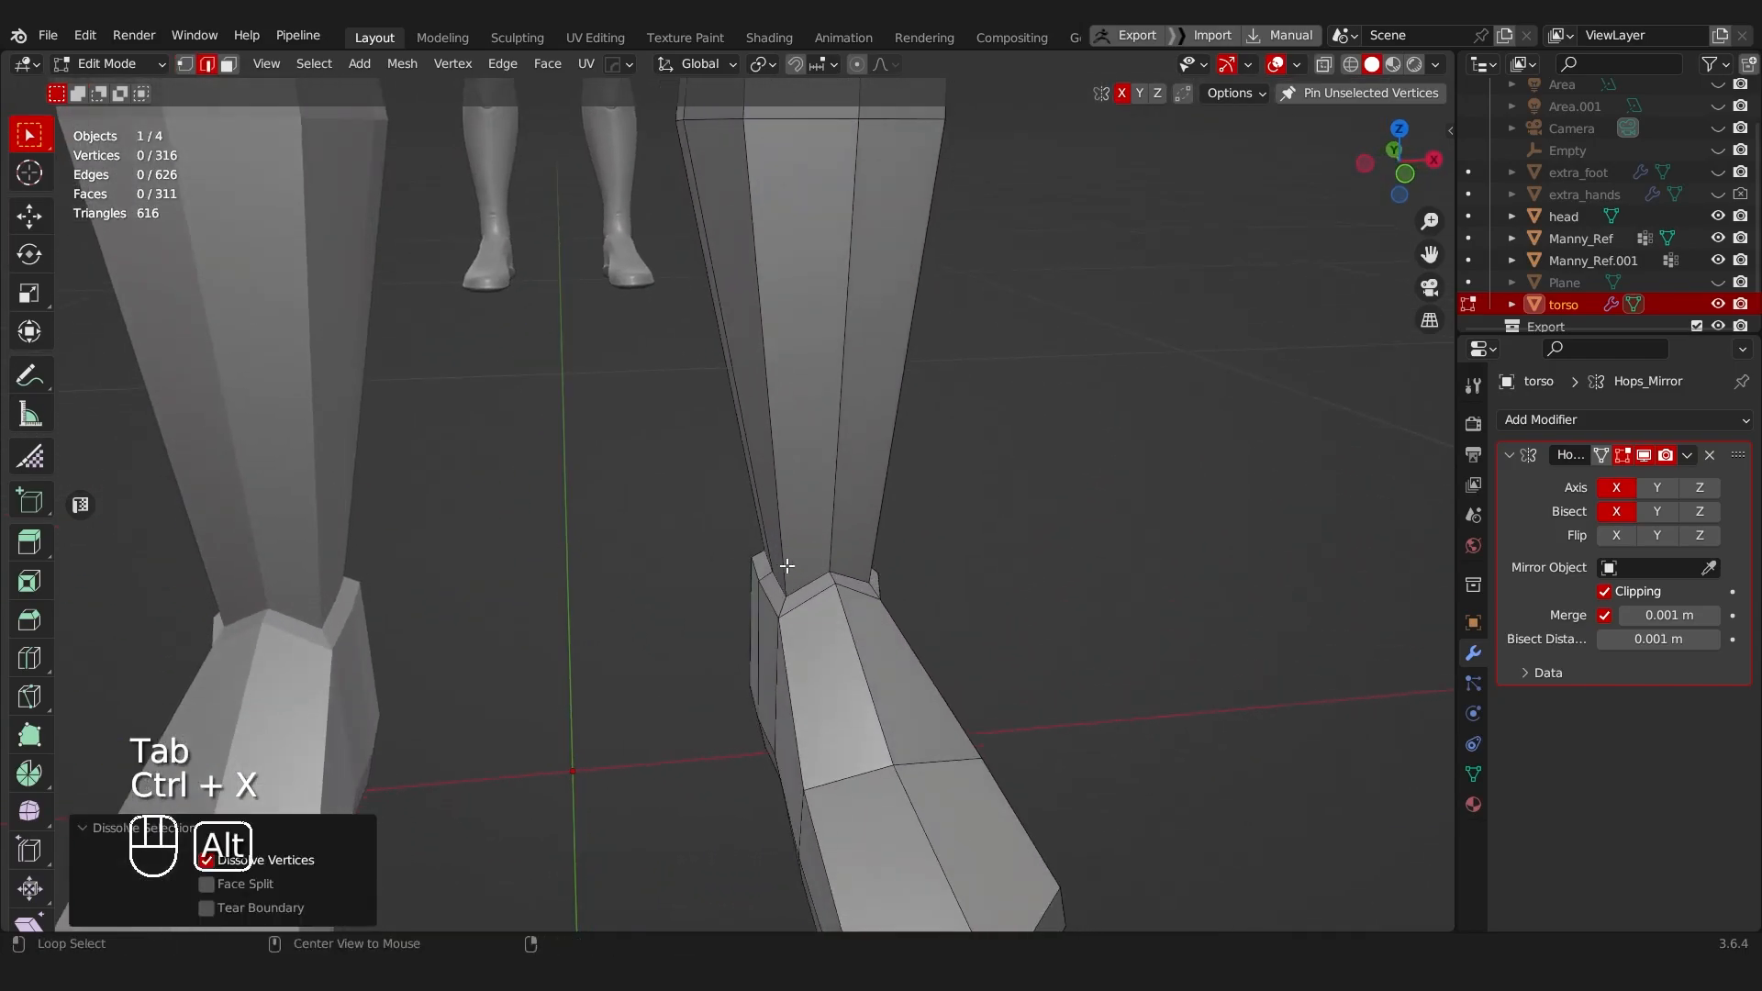
{"action": "left_click", "coordinate": [840, 580], "text": "alt"}
{"action": "key", "text": "g"}
{"action": "key", "text": "g"}
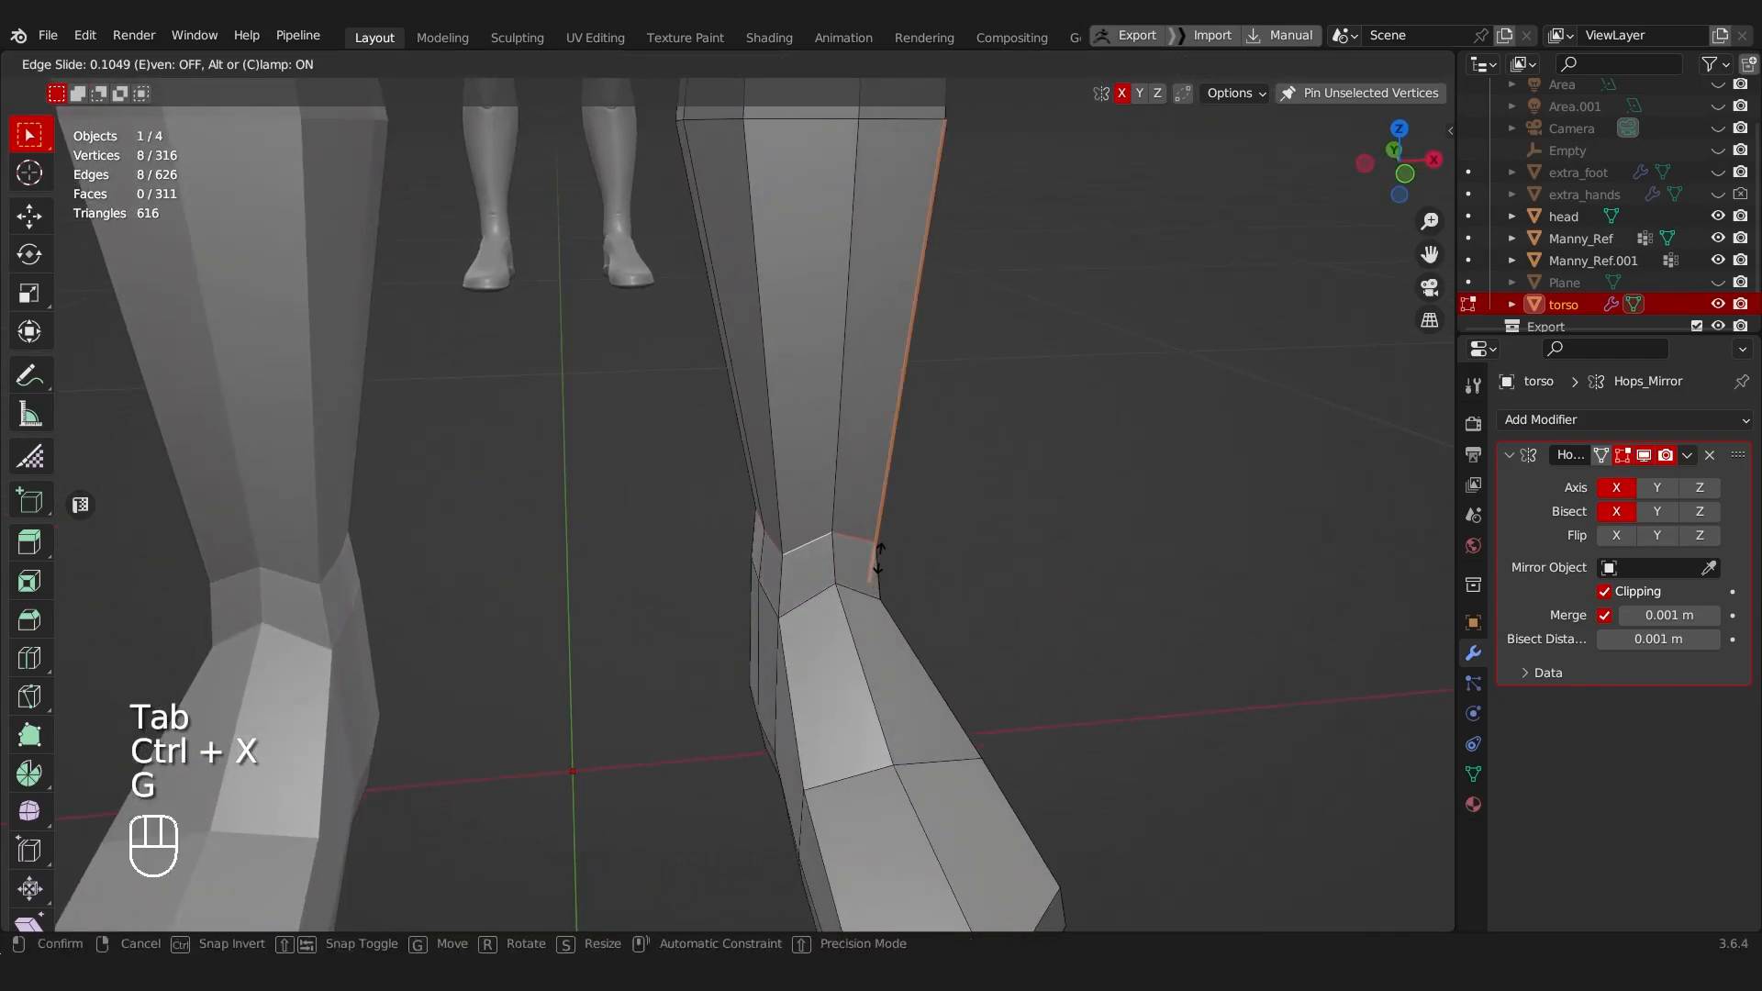
{"action": "left_click", "coordinate": [879, 549]}
Step: Dissolve the second redundant edge loop around the ankle
{"action": "scroll", "coordinate": [918, 551], "scroll_direction": "down", "scroll_amount": 4}
{"action": "key", "text": "ctrl+x"}
{"action": "middle_click_drag", "start_coordinate": [929, 551], "coordinate": [826, 565]}
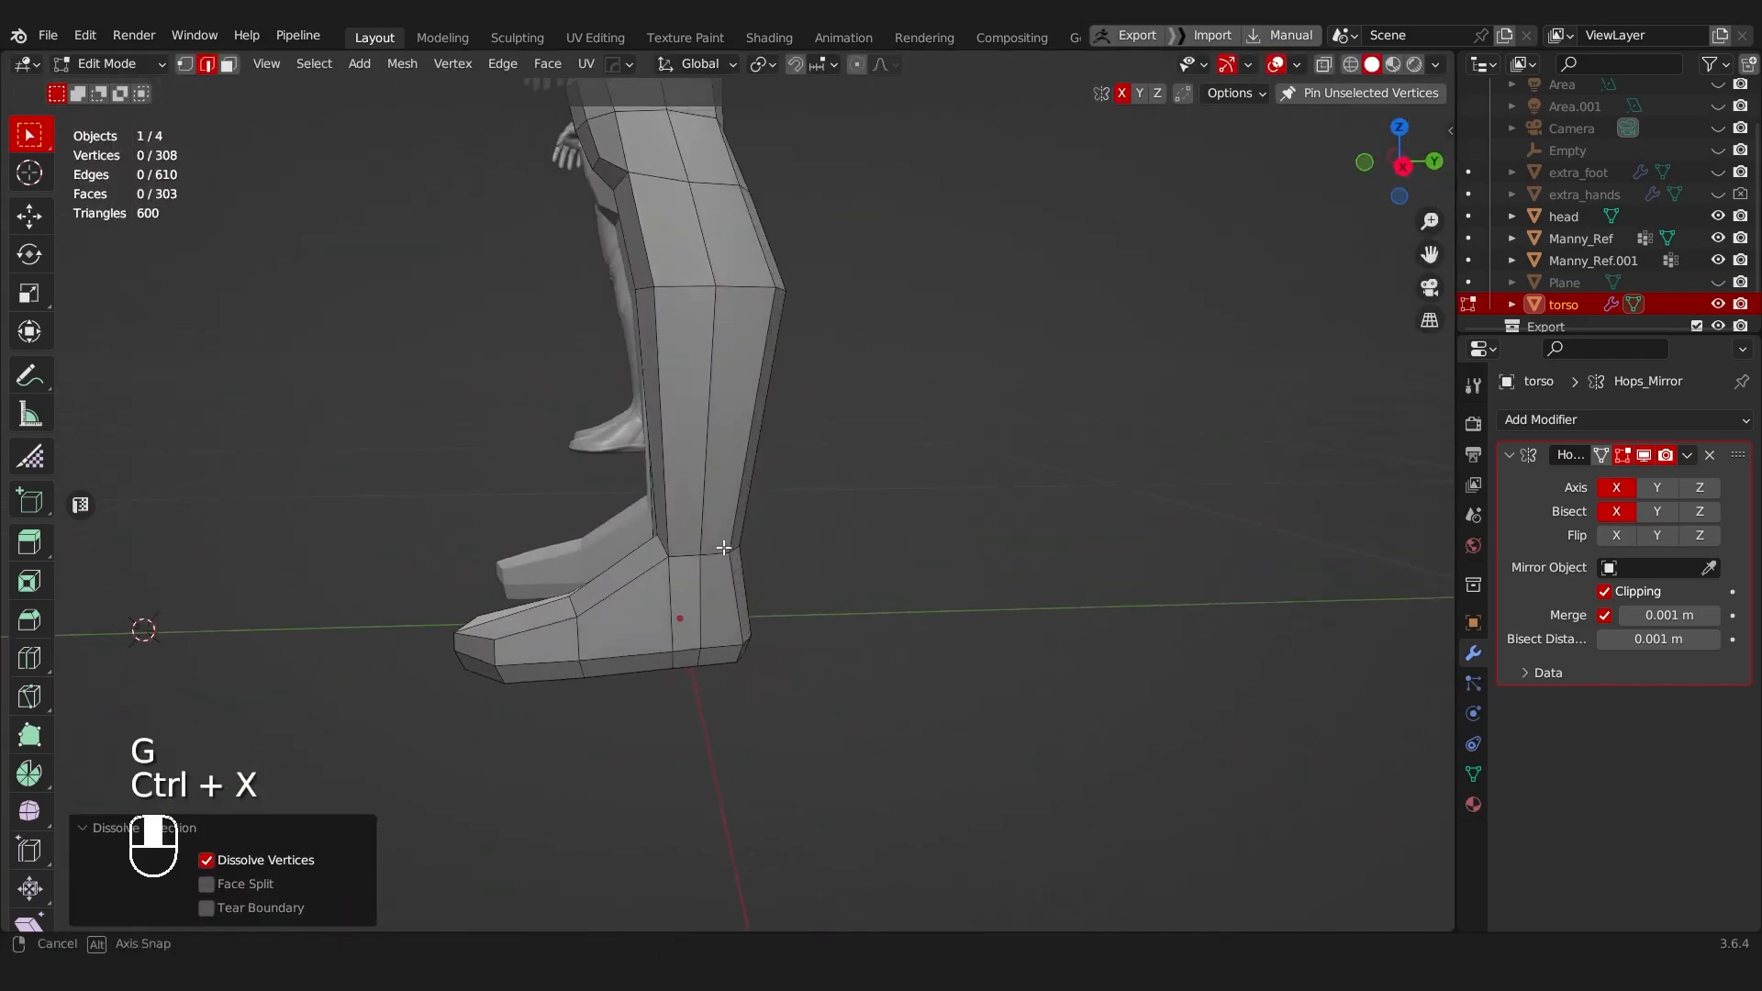
{"action": "key", "text": "ctrl+z"}
{"action": "key", "text": "ctrl+x"}
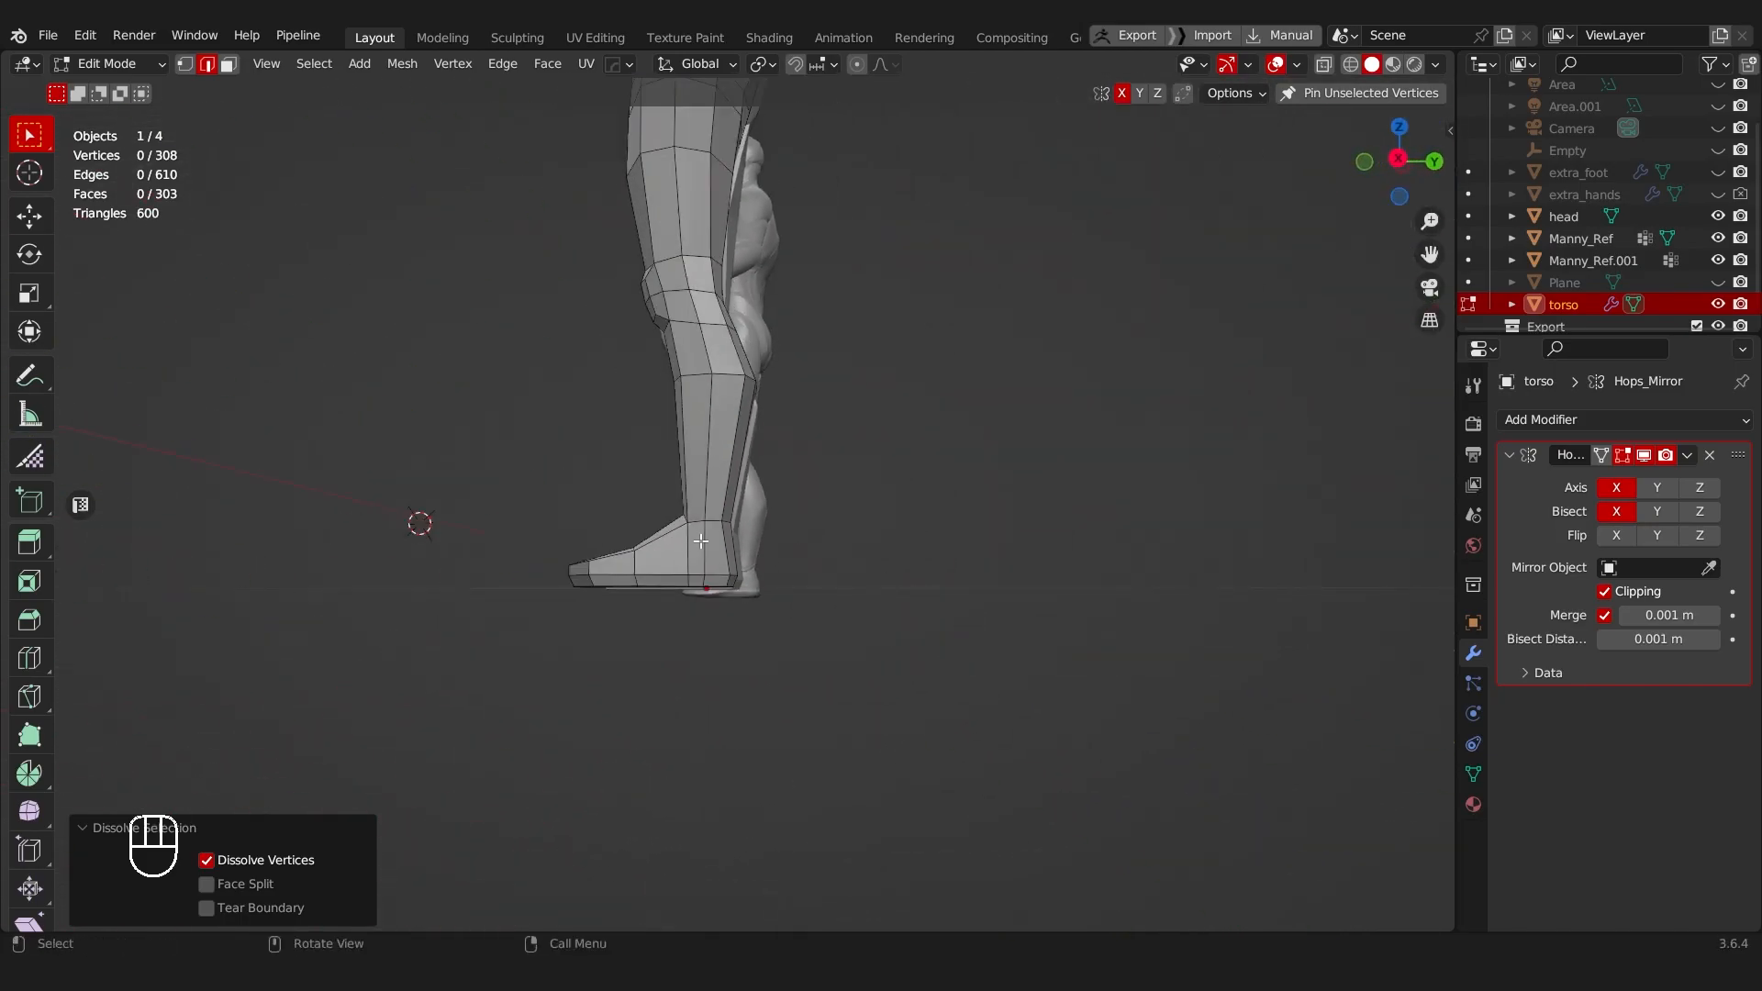
Step: Return to object mode and save the file
{"action": "scroll", "coordinate": [759, 523], "scroll_direction": "down", "scroll_amount": 5}
{"action": "middle_click_drag", "start_coordinate": [728, 465], "coordinate": [732, 614], "text": "shift"}
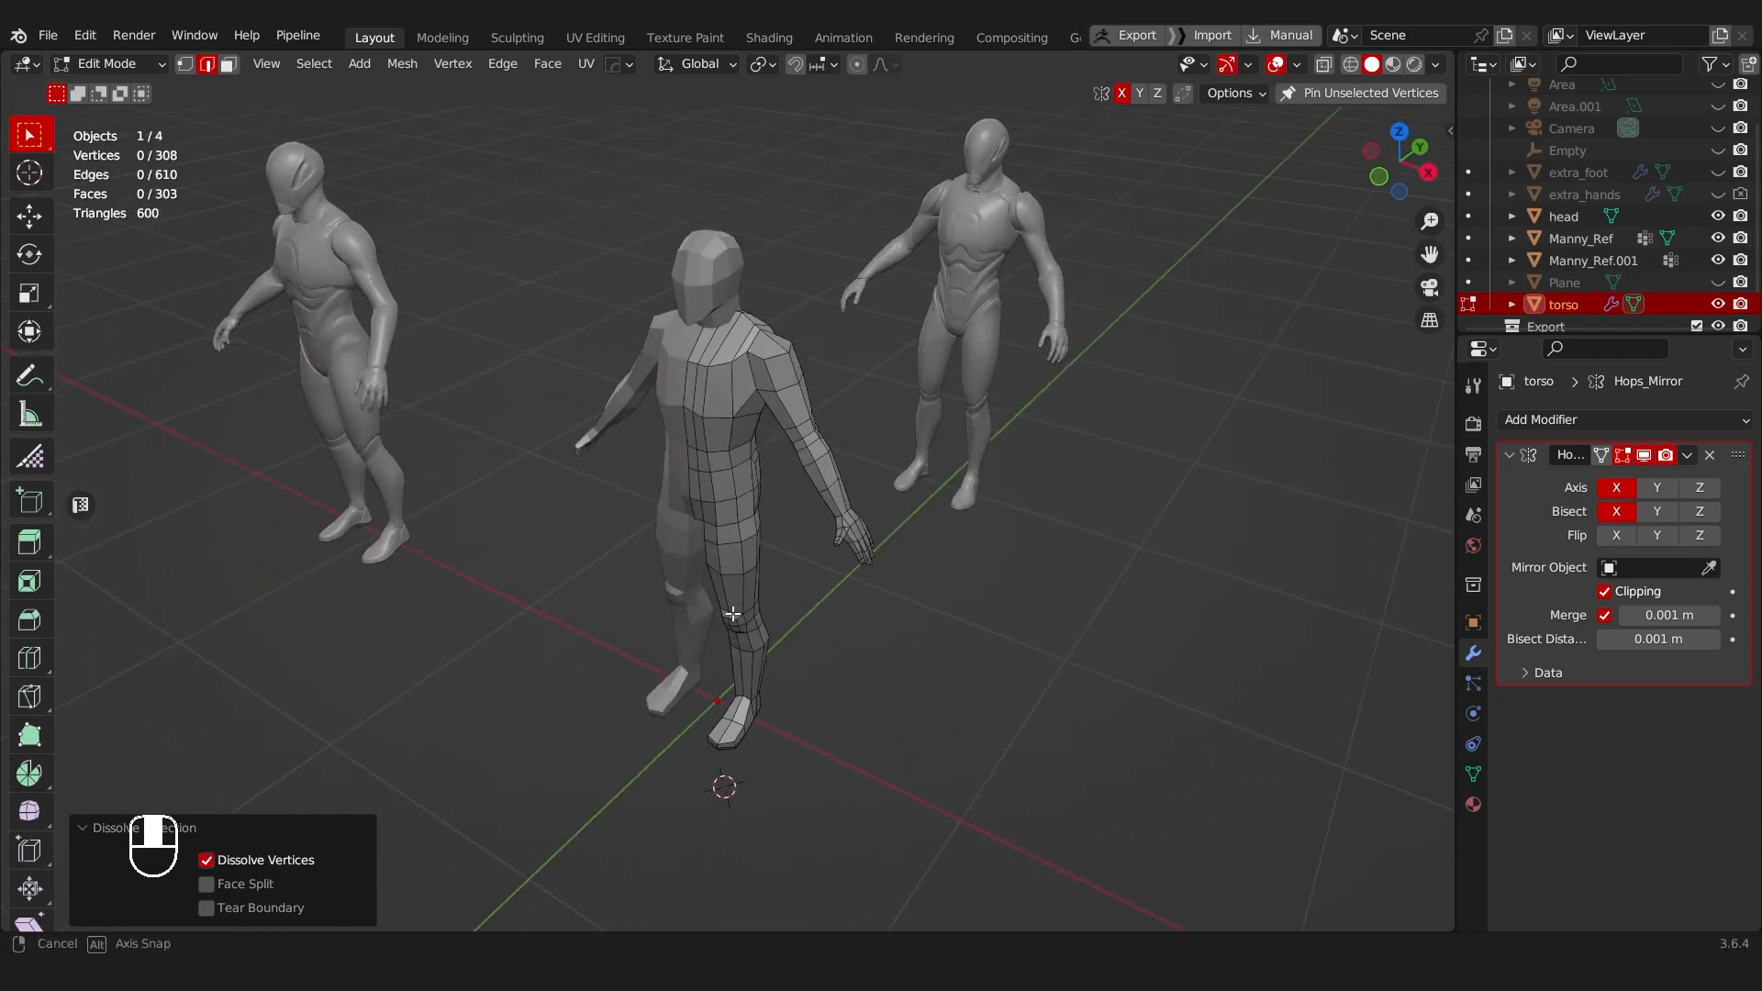
{"action": "middle_click_drag", "start_coordinate": [725, 542], "coordinate": [673, 514], "text": "shift"}
{"action": "key", "text": "Tab"}
{"action": "key", "text": "ctrl+s"}
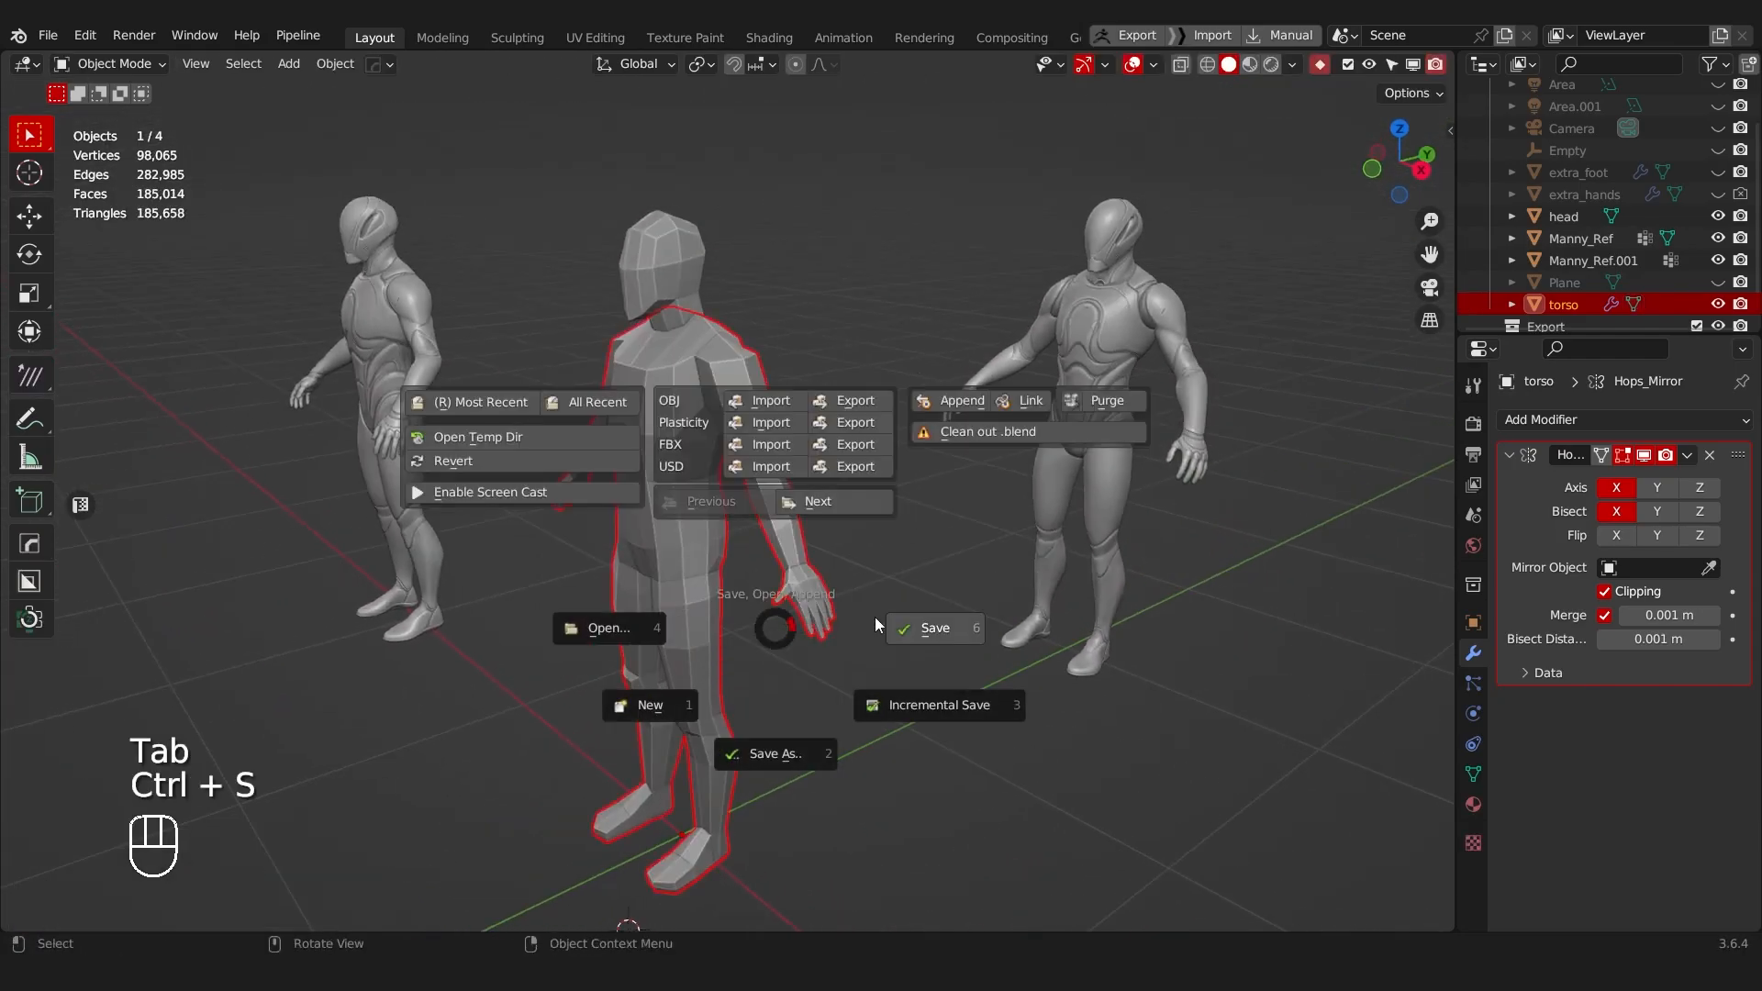
{"action": "left_click", "coordinate": [854, 632]}
Step: Join the head object into the torso and edit the combined mesh
{"action": "scroll", "coordinate": [787, 641], "scroll_direction": "up", "scroll_amount": 4}
{"action": "middle_click_drag", "start_coordinate": [717, 537], "coordinate": [773, 487]}
{"action": "left_click", "coordinate": [780, 495]}
{"action": "middle_click_drag", "start_coordinate": [773, 486], "coordinate": [808, 625], "text": "shift"}
{"action": "scroll", "coordinate": [782, 548], "scroll_direction": "up", "scroll_amount": 2}
{"action": "scroll", "coordinate": [751, 560], "scroll_direction": "down", "scroll_amount": 3}
{"action": "left_click", "coordinate": [735, 565], "text": "shift"}
{"action": "key", "text": "ctrl+j"}
{"action": "key", "text": "Tab"}
{"action": "key", "text": "Tab"}
Step: Select all faces linked to the torso in face mode and hide the unselected head geometry
{"action": "left_click", "coordinate": [805, 635]}
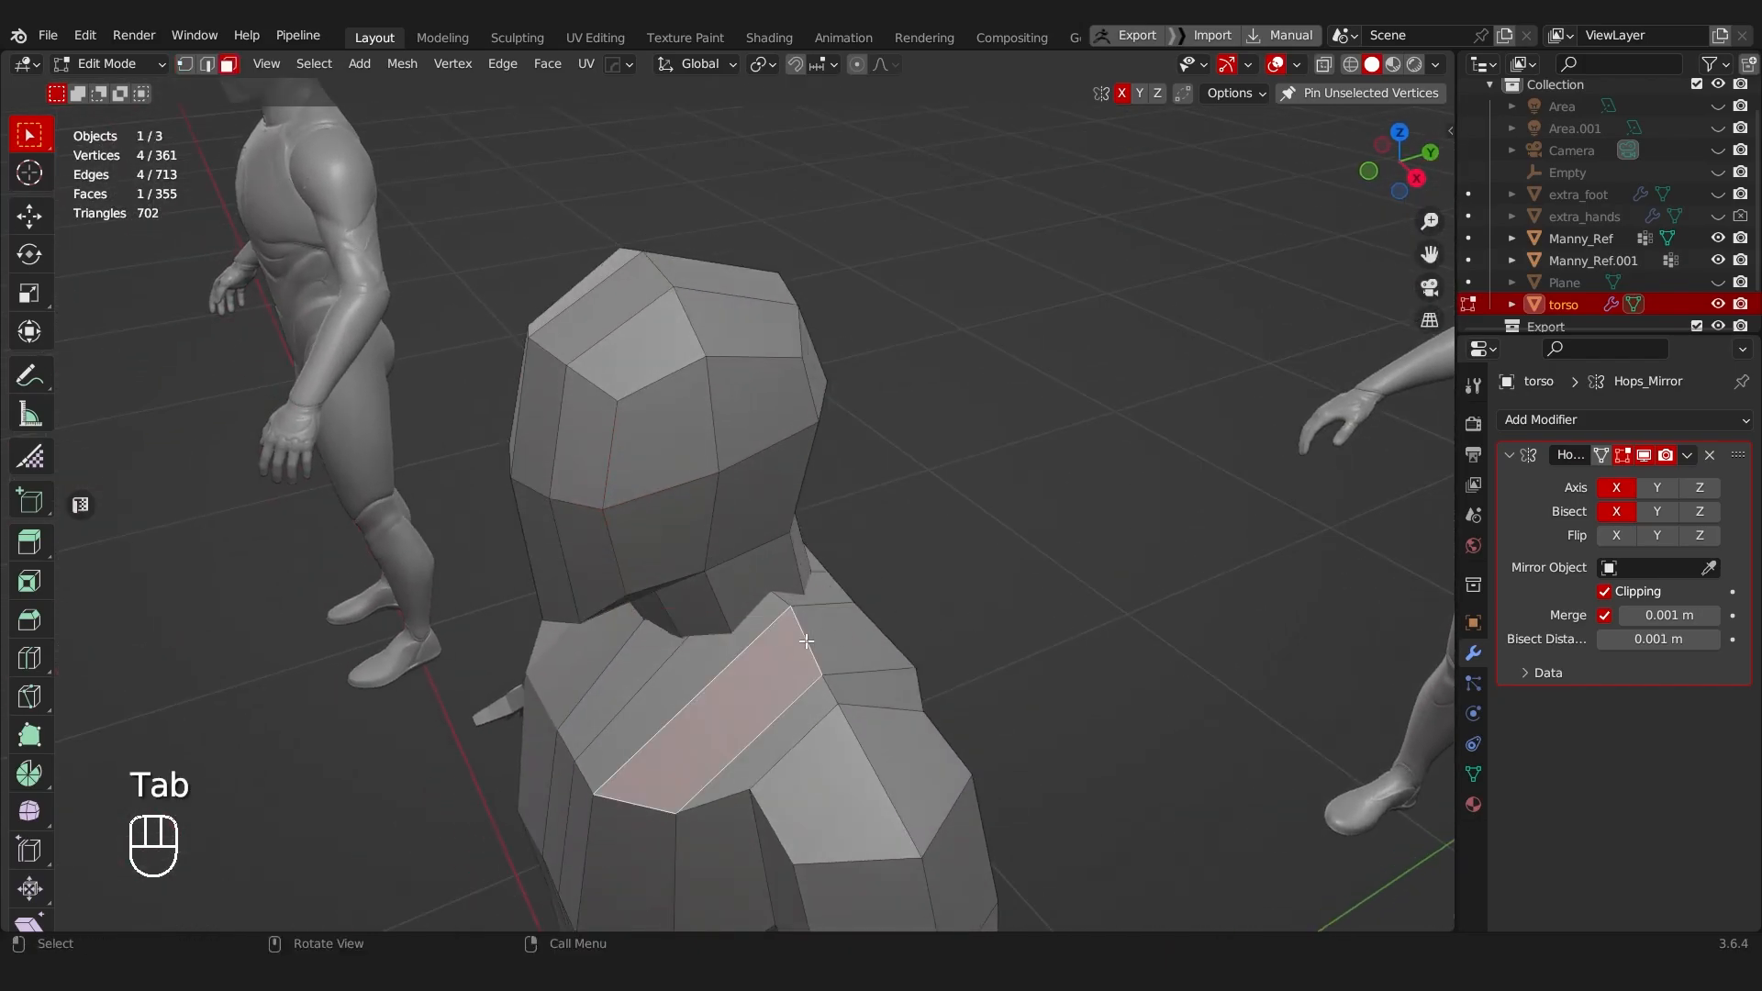
{"action": "key", "text": "ctrl+l"}
{"action": "key", "text": "shift+h"}
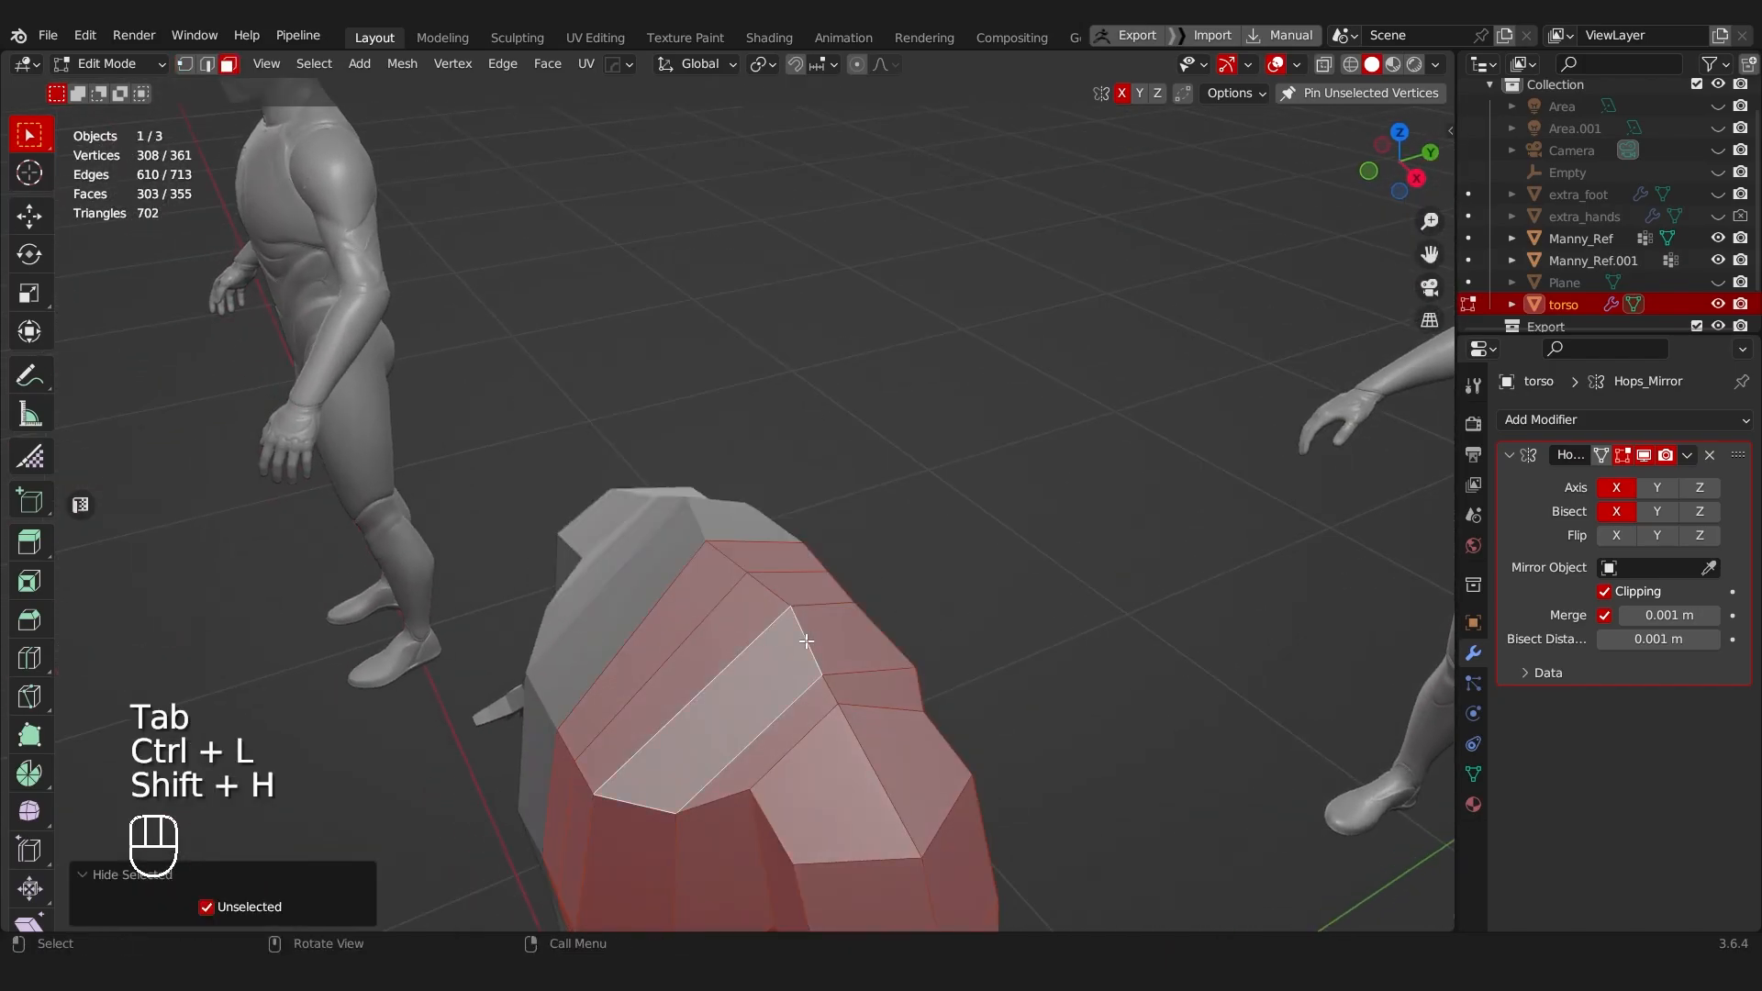
{"action": "middle_click_drag", "start_coordinate": [831, 634], "coordinate": [767, 663]}
{"action": "key", "text": "Tab"}
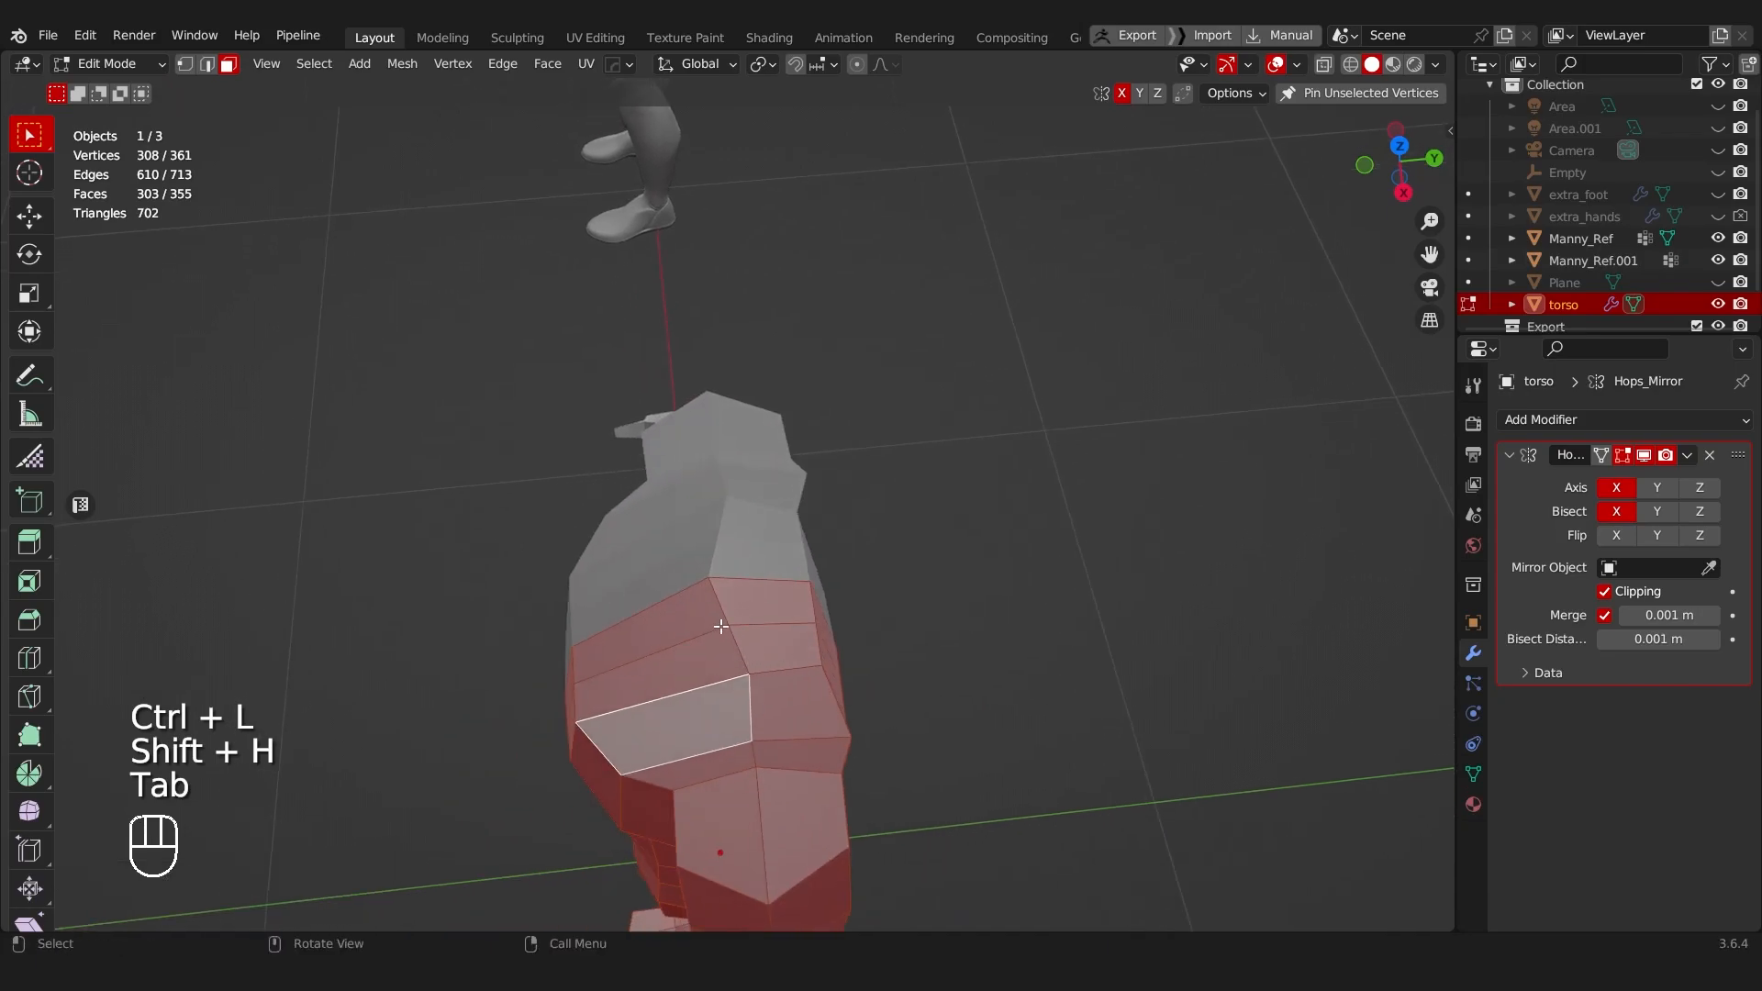
Step: Try insetting the six faces beneath the neck by 0.01255 m with the boundary included
{"action": "middle_click_drag", "start_coordinate": [835, 768], "coordinate": [997, 734]}
{"action": "key", "text": "i"}
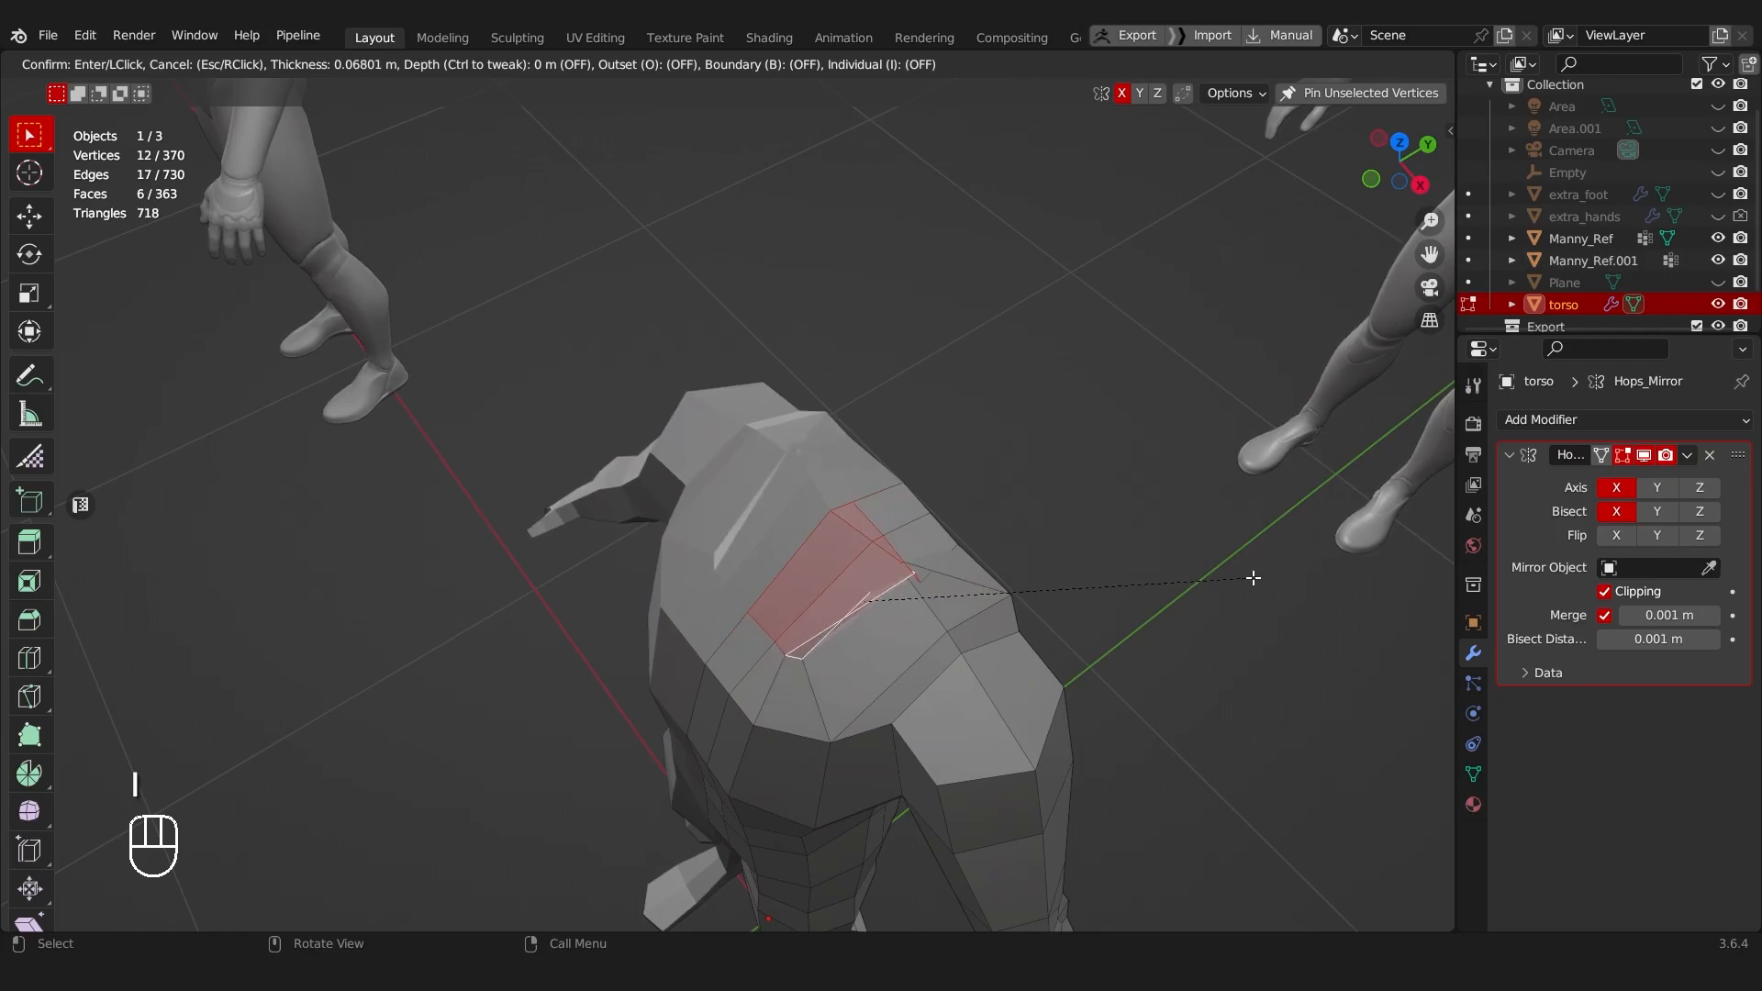
{"action": "key", "text": "Escape"}
{"action": "middle_click_drag", "start_coordinate": [1254, 577], "coordinate": [803, 564]}
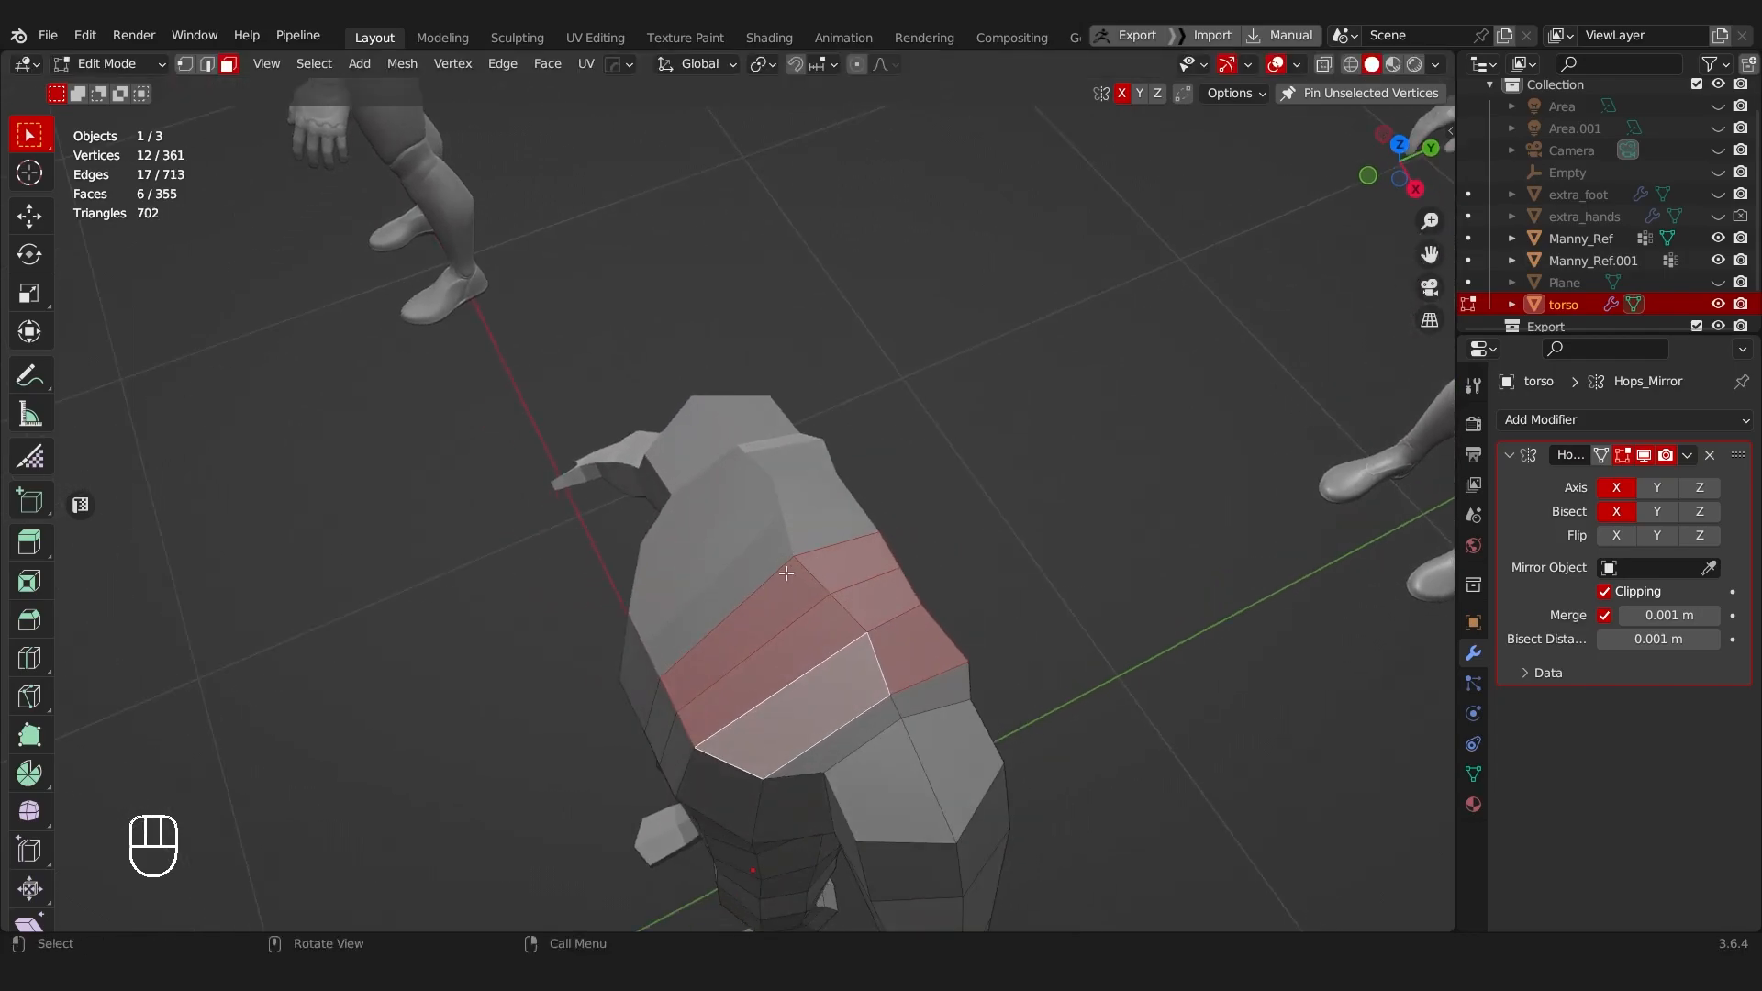
{"action": "key", "text": "i"}
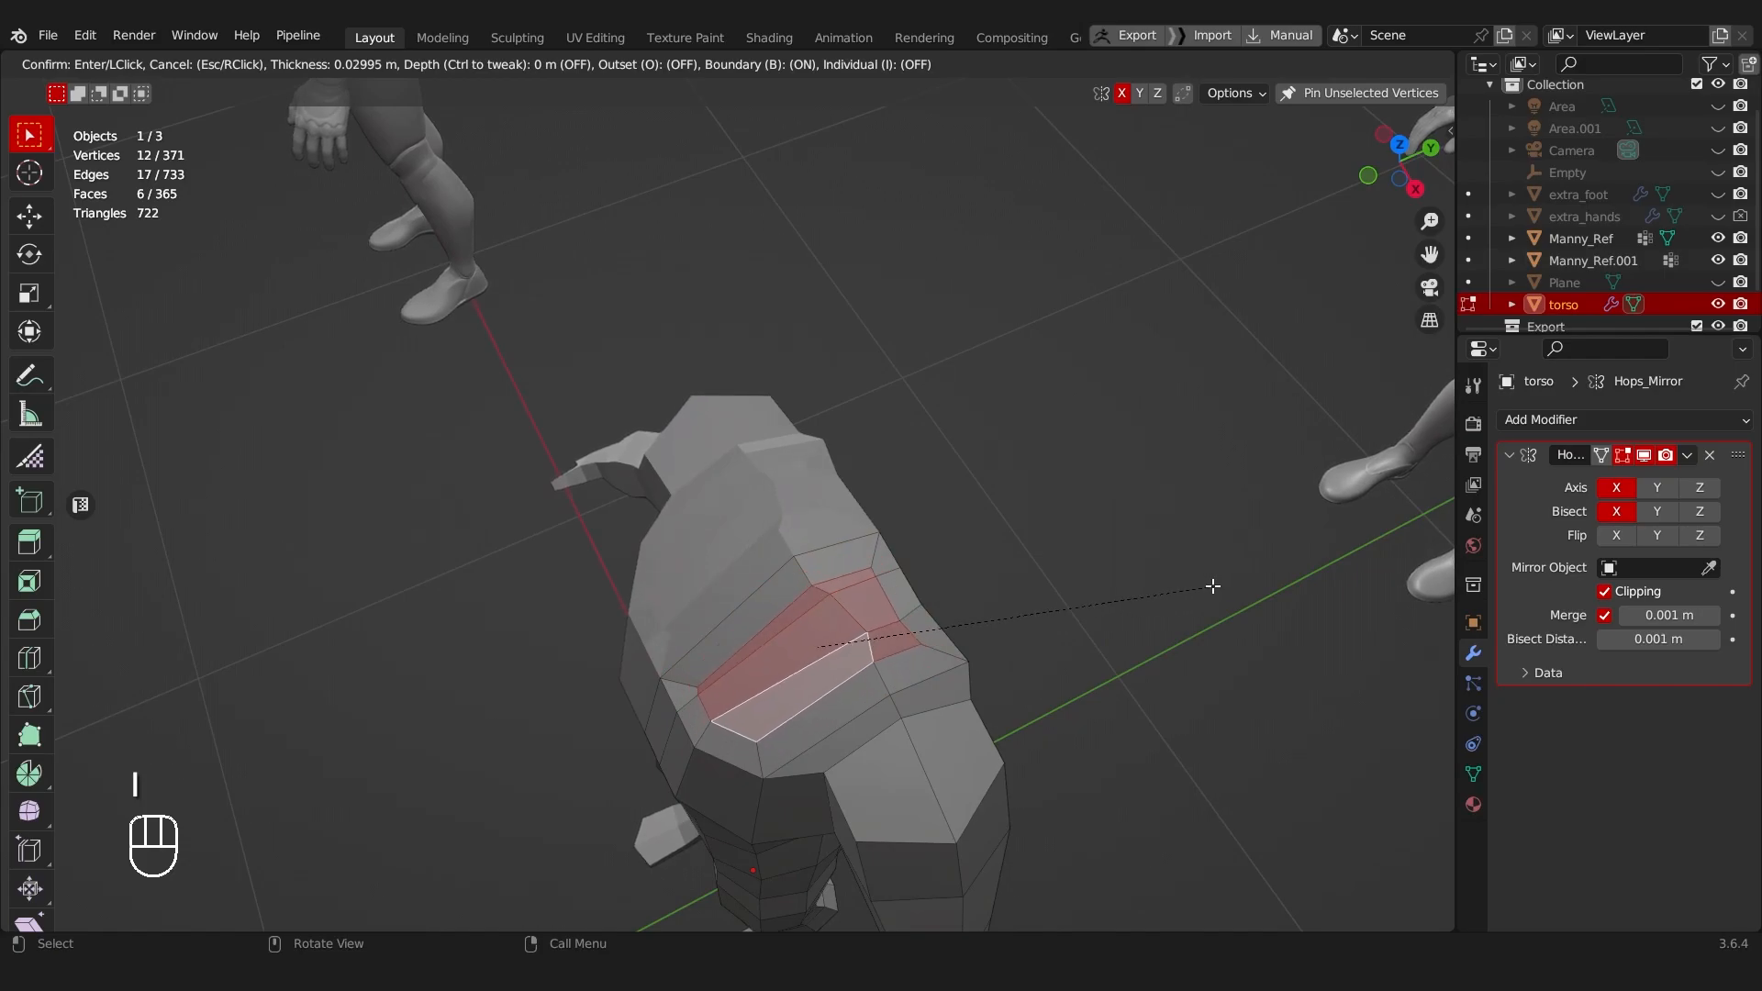
{"action": "left_click", "coordinate": [1235, 581]}
{"action": "middle_click_drag", "start_coordinate": [946, 614], "coordinate": [1138, 597]}
{"action": "scroll", "coordinate": [1137, 598], "scroll_direction": "up", "scroll_amount": 2}
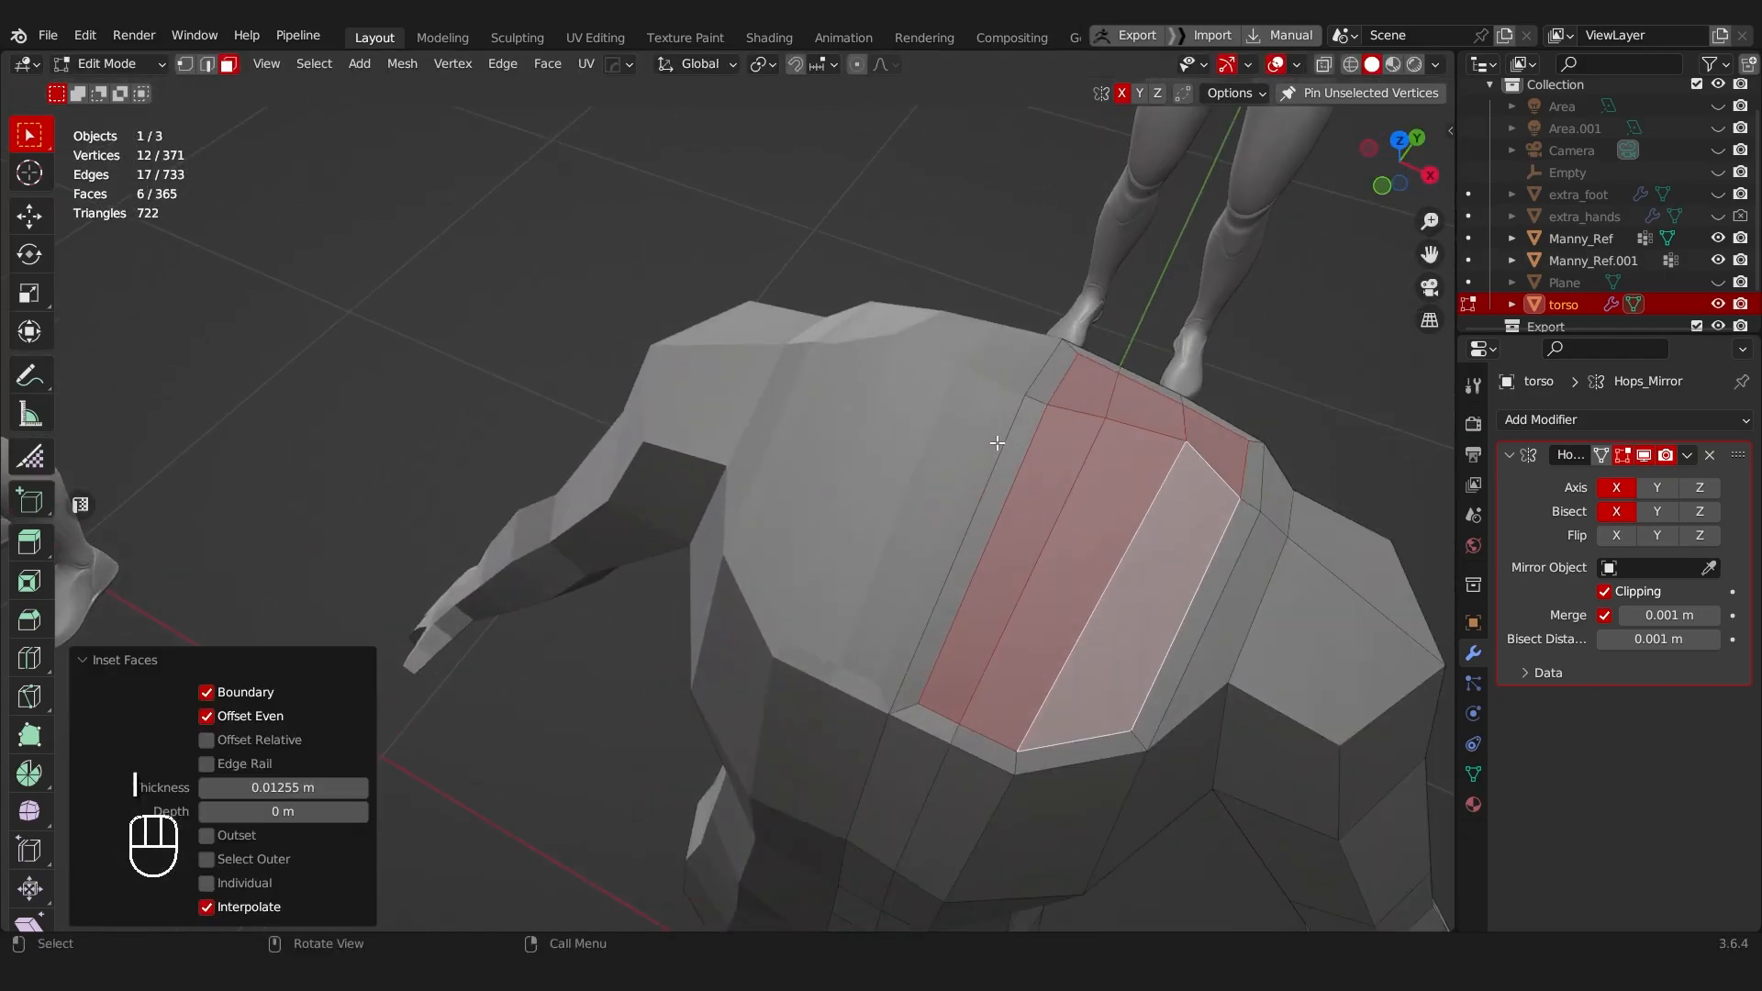
Step: Try dissolving the face loop around the inset, and undo back to before the inset
{"action": "key", "text": "Tab"}
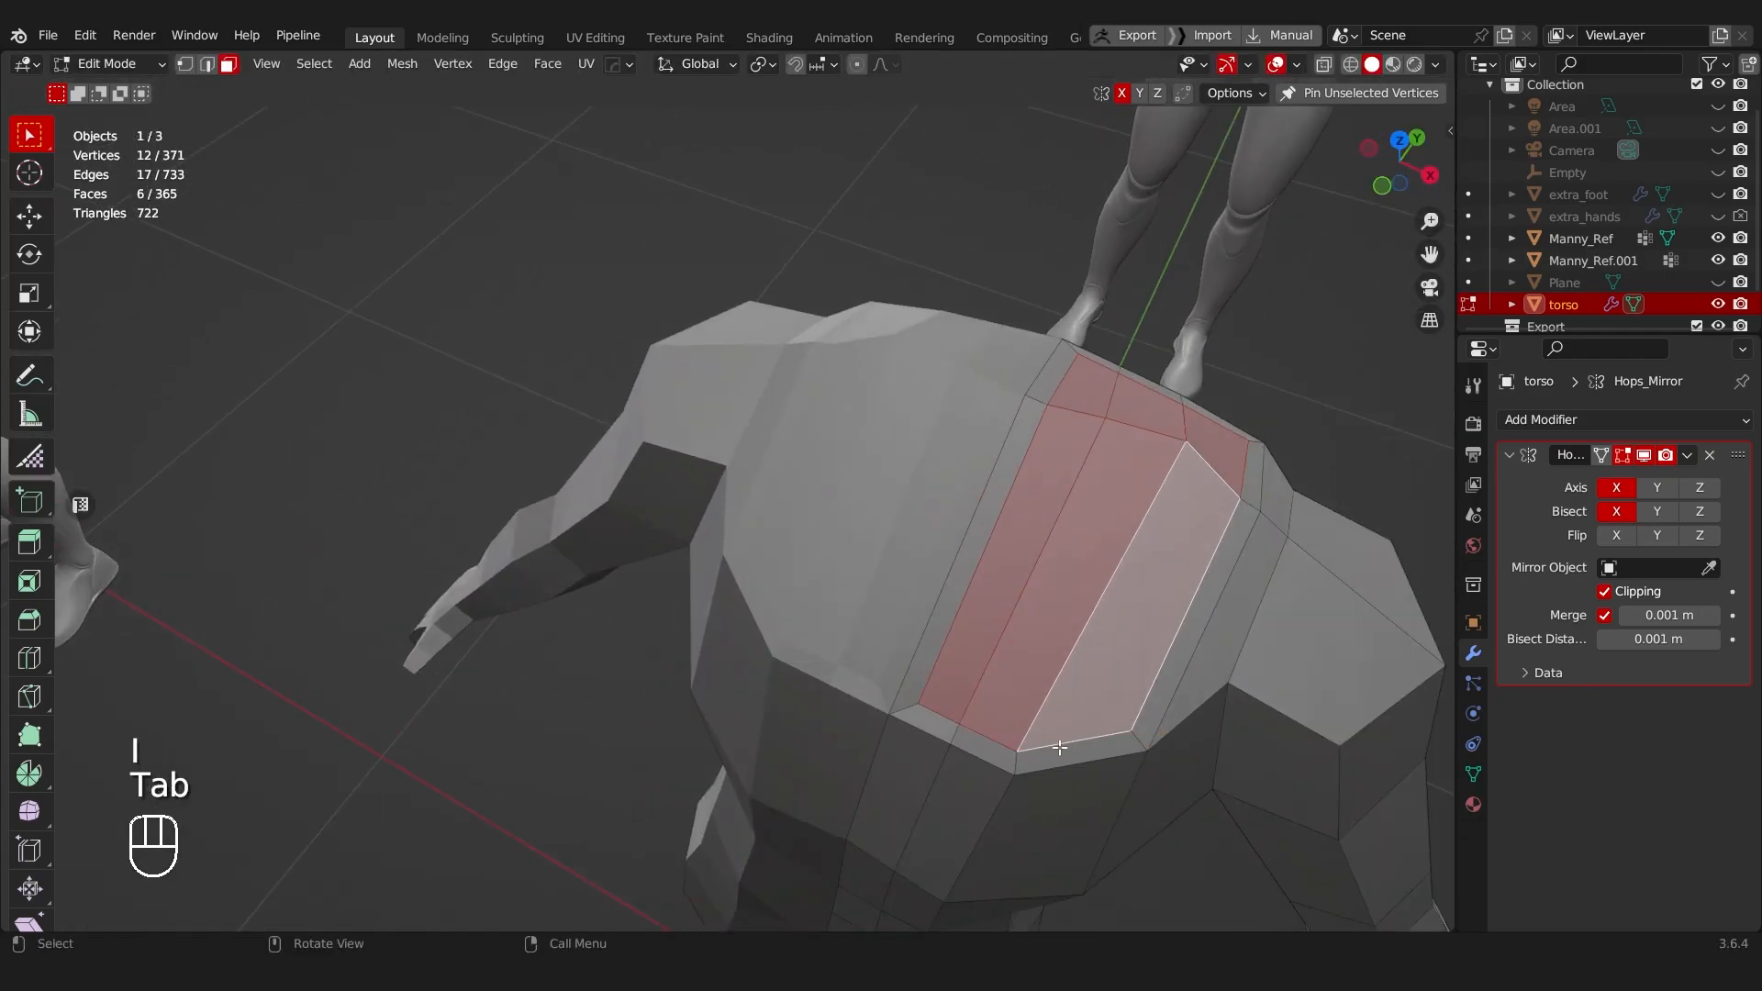
{"action": "left_click", "coordinate": [1011, 751], "text": "alt"}
{"action": "middle_click_drag", "start_coordinate": [1011, 751], "coordinate": [1116, 526]}
{"action": "key", "text": "ctrl+x"}
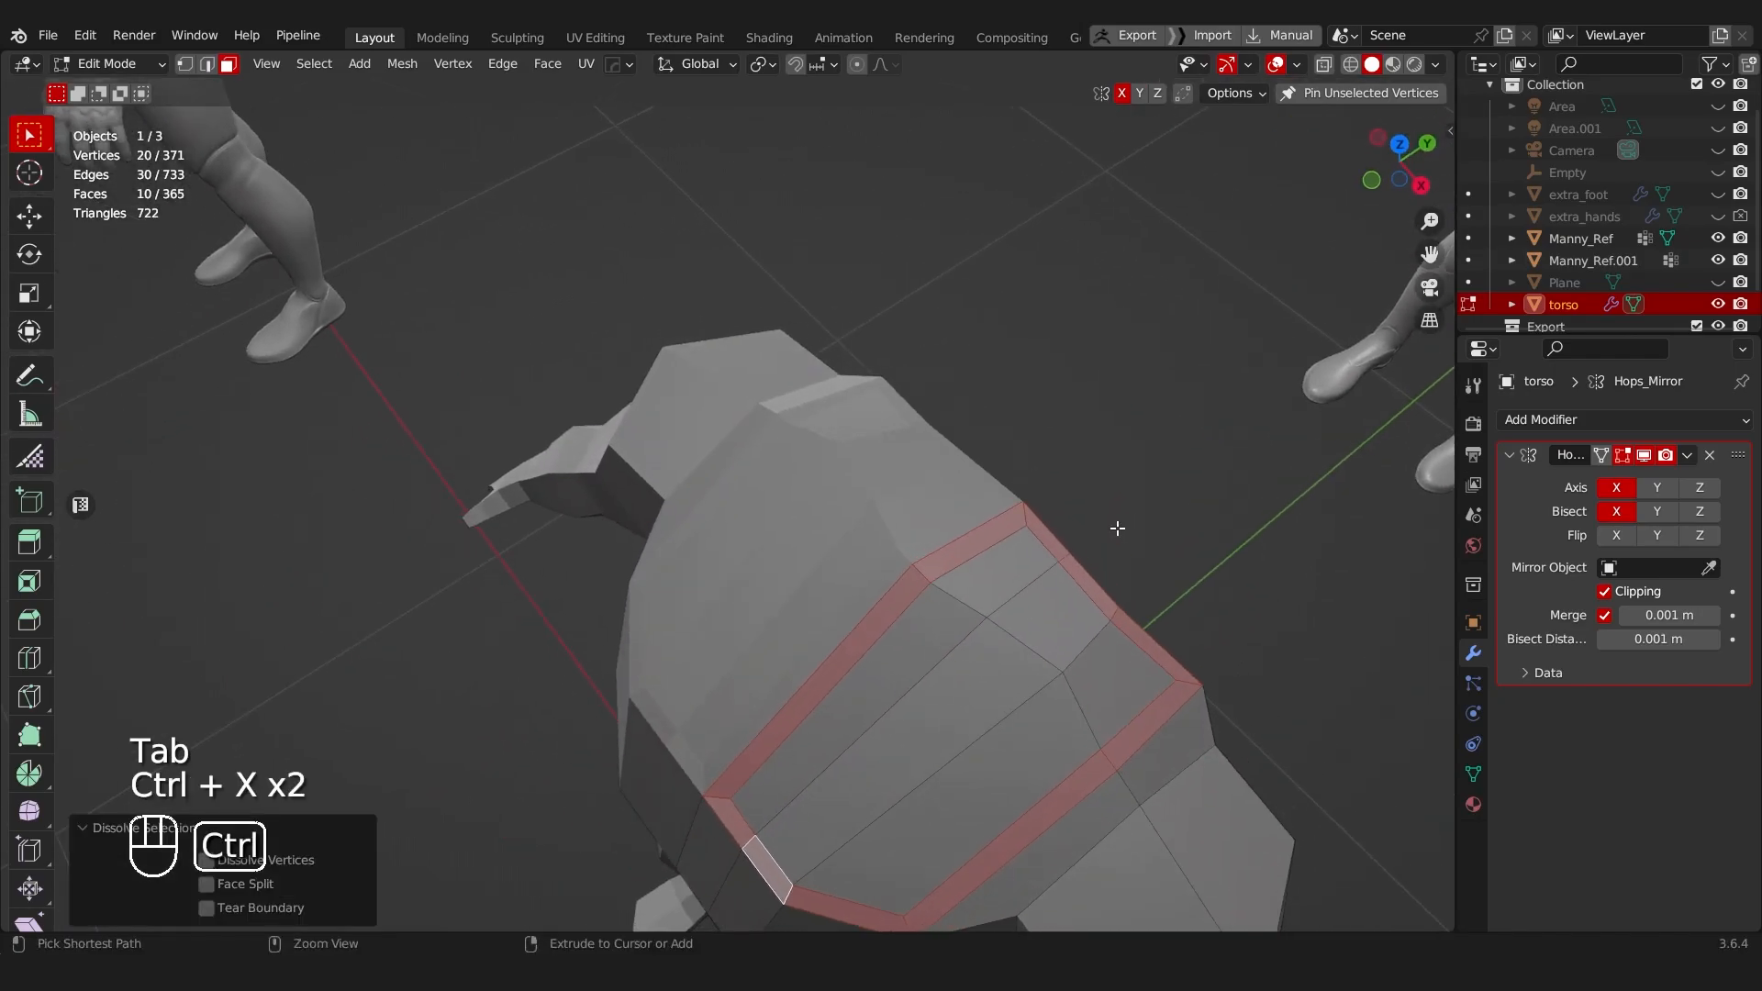
{"action": "key", "text": "ctrl+z"}
{"action": "key", "text": "ctrl+z"}
{"action": "key", "text": "ctrl+z"}
{"action": "key", "text": "ctrl+z"}
{"action": "key", "text": "ctrl+z"}
{"action": "key", "text": "ctrl+z"}
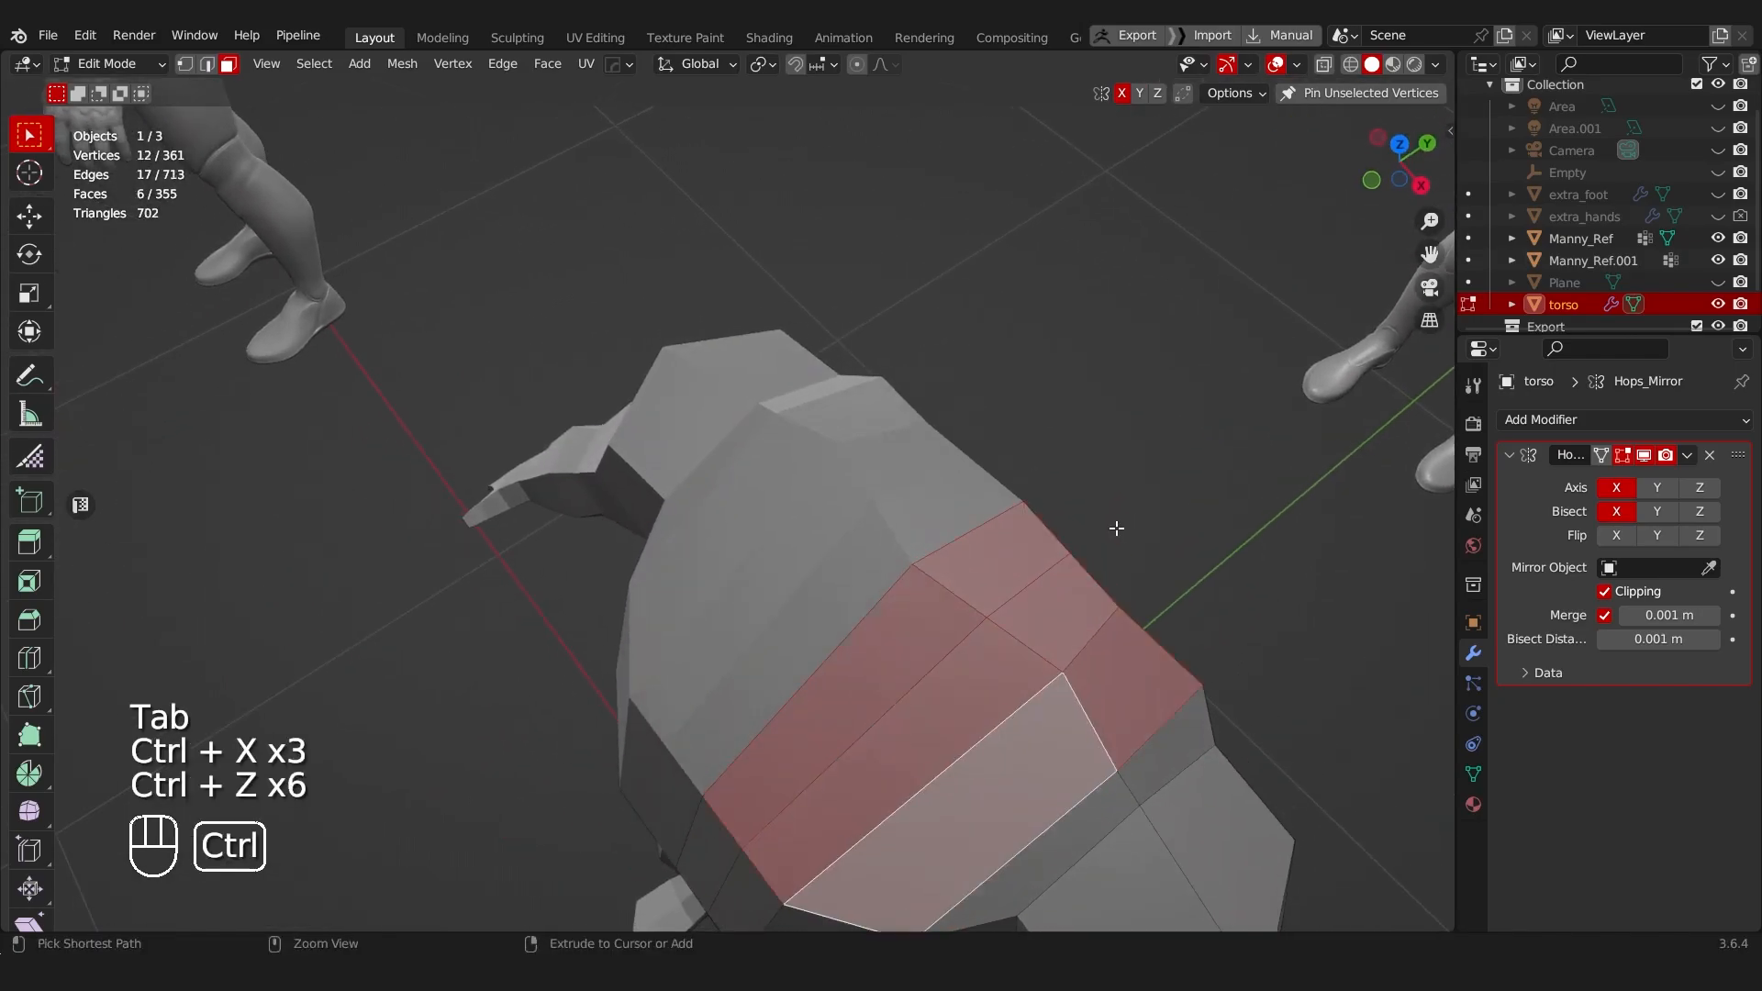
Step: Inset the six faces beneath the neck by 0.02381 m with the boundary off, and scale them to 0.628
{"action": "key", "text": "i"}
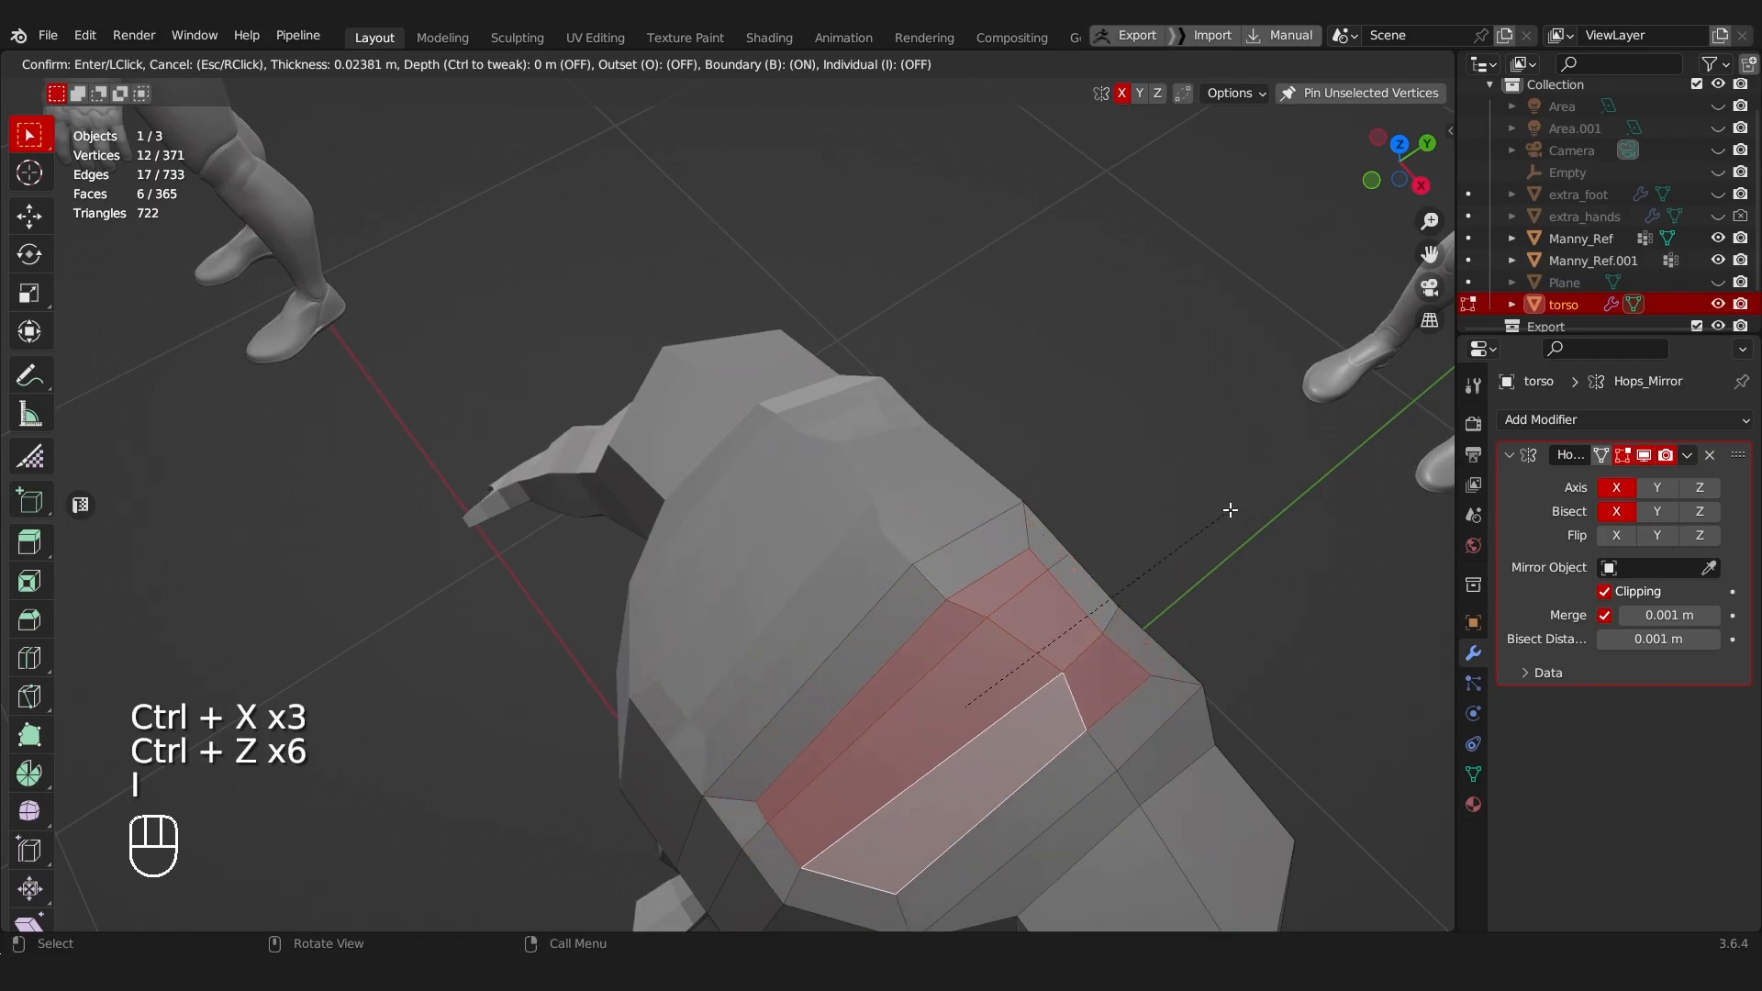
{"action": "left_click", "coordinate": [1230, 509]}
{"action": "middle_click_drag", "start_coordinate": [1231, 509], "coordinate": [1010, 507]}
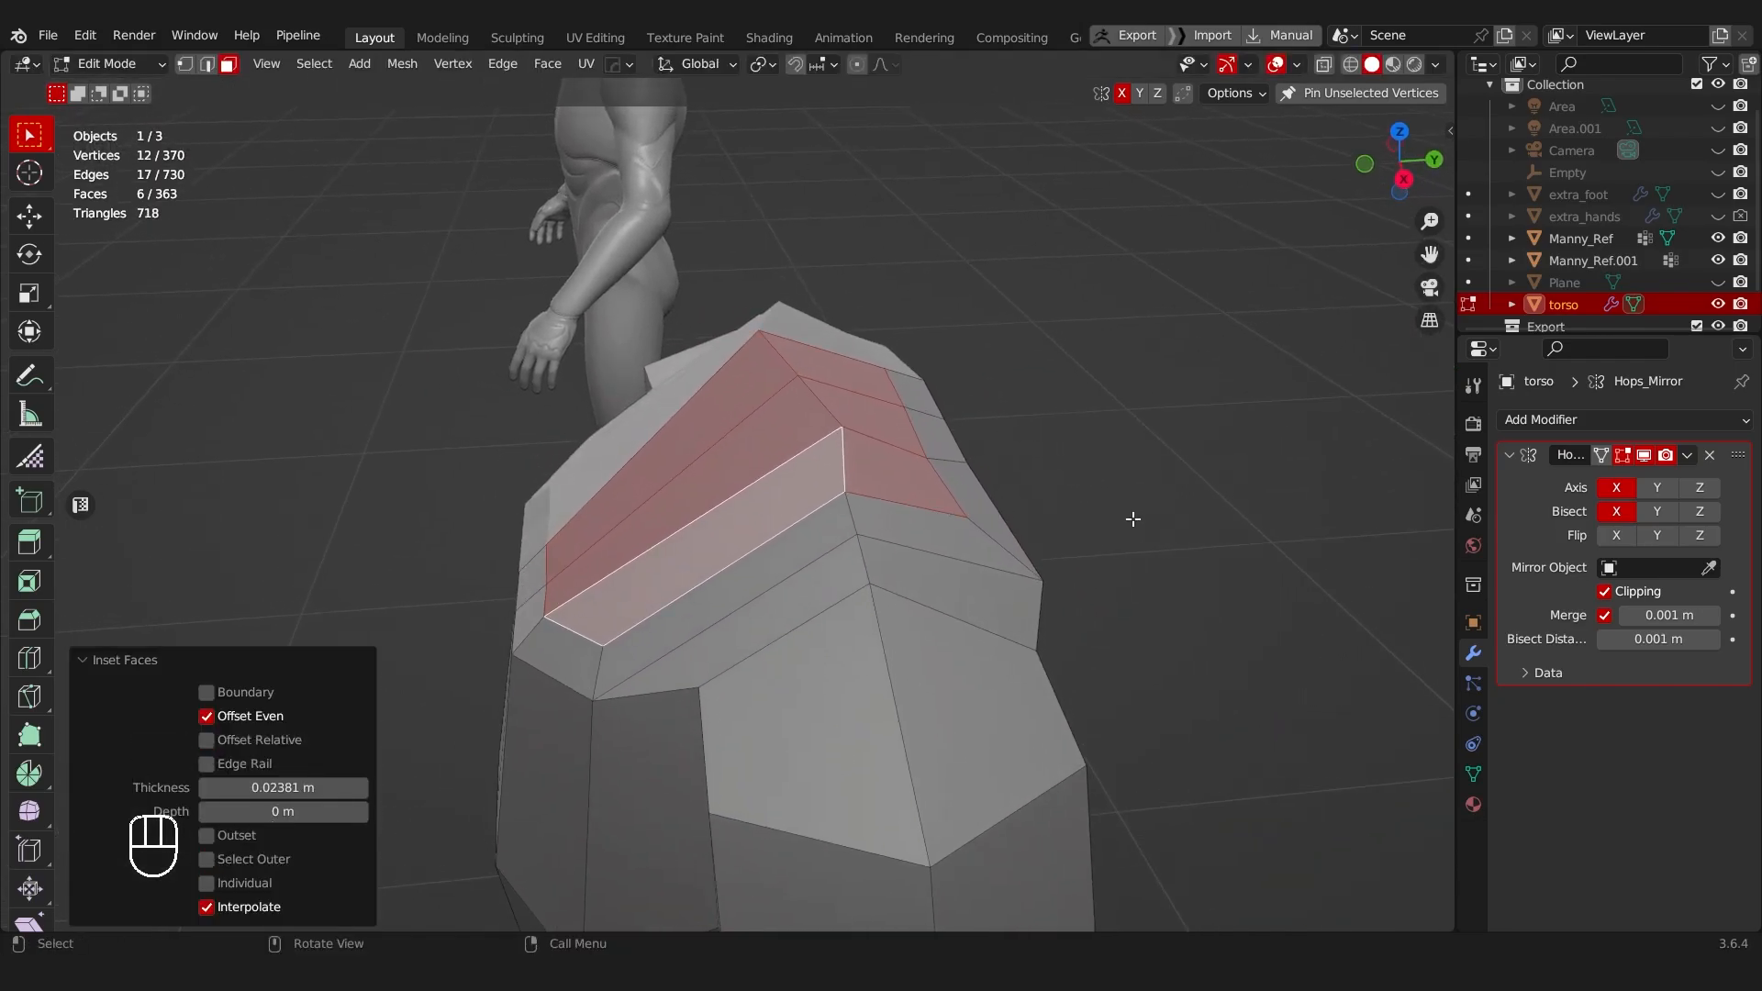
{"action": "key", "text": "s"}
{"action": "left_click", "coordinate": [1035, 504]}
Step: Move the inset faces up along Z and slightly along Y, and narrow them to about 0.59 along Y
{"action": "key", "text": "g"}
{"action": "middle_click", "coordinate": [1030, 503]}
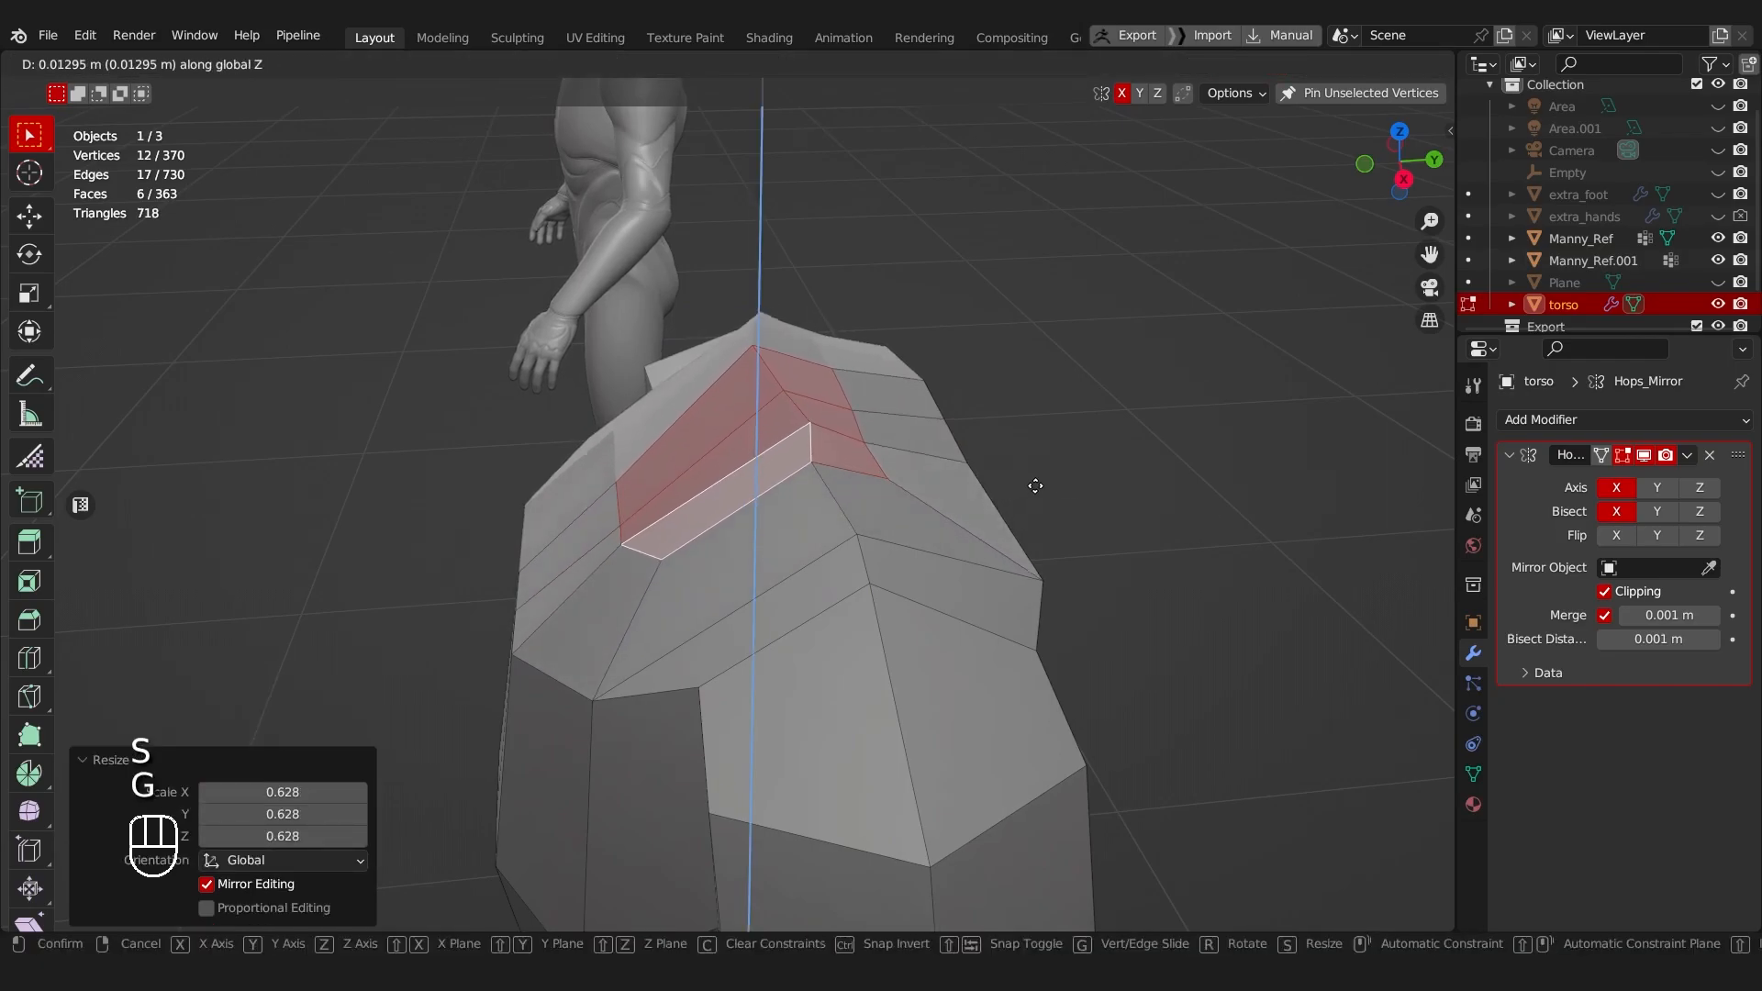
{"action": "left_click", "coordinate": [1037, 480]}
{"action": "key", "text": "g"}
{"action": "key", "text": "y"}
{"action": "left_click", "coordinate": [1042, 471]}
{"action": "key", "text": "s"}
{"action": "key", "text": "y"}
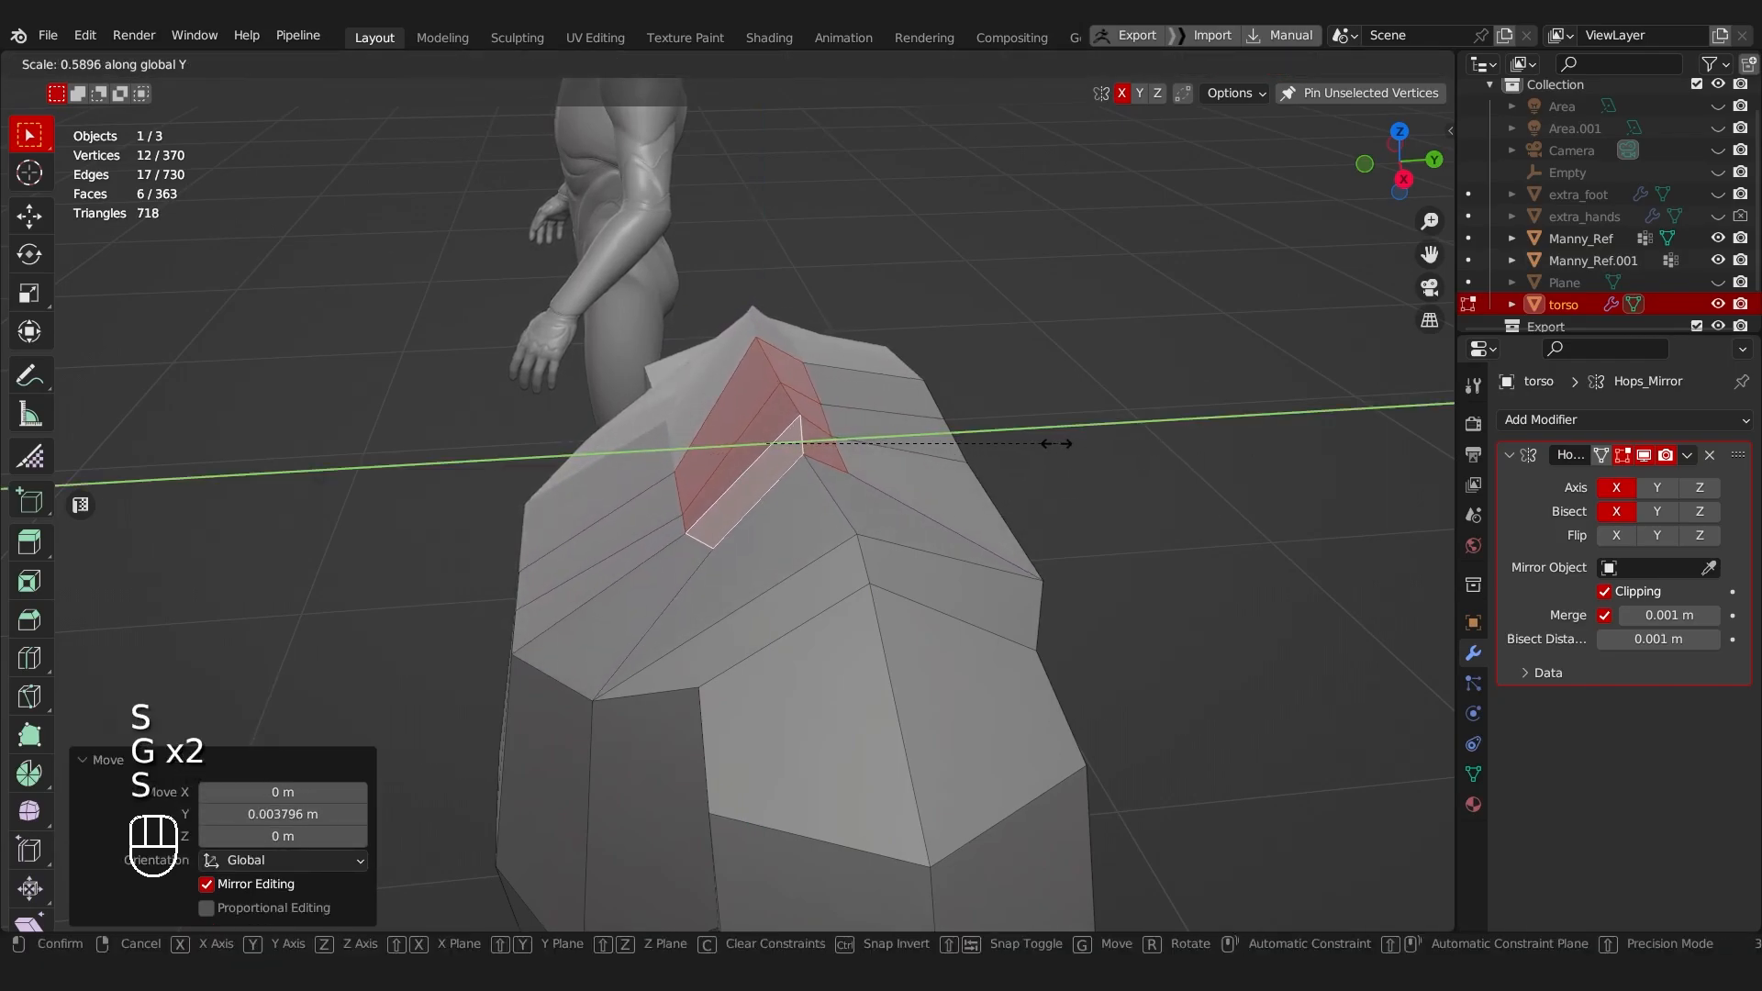
{"action": "left_click", "coordinate": [1057, 444]}
Step: Flatten the inset faces by scaling Z to 0, and move them 0.014968 m along Y
{"action": "key", "text": "s"}
{"action": "key", "text": "z"}
{"action": "key", "text": "0"}
{"action": "key", "text": "Return"}
{"action": "key", "text": "g"}
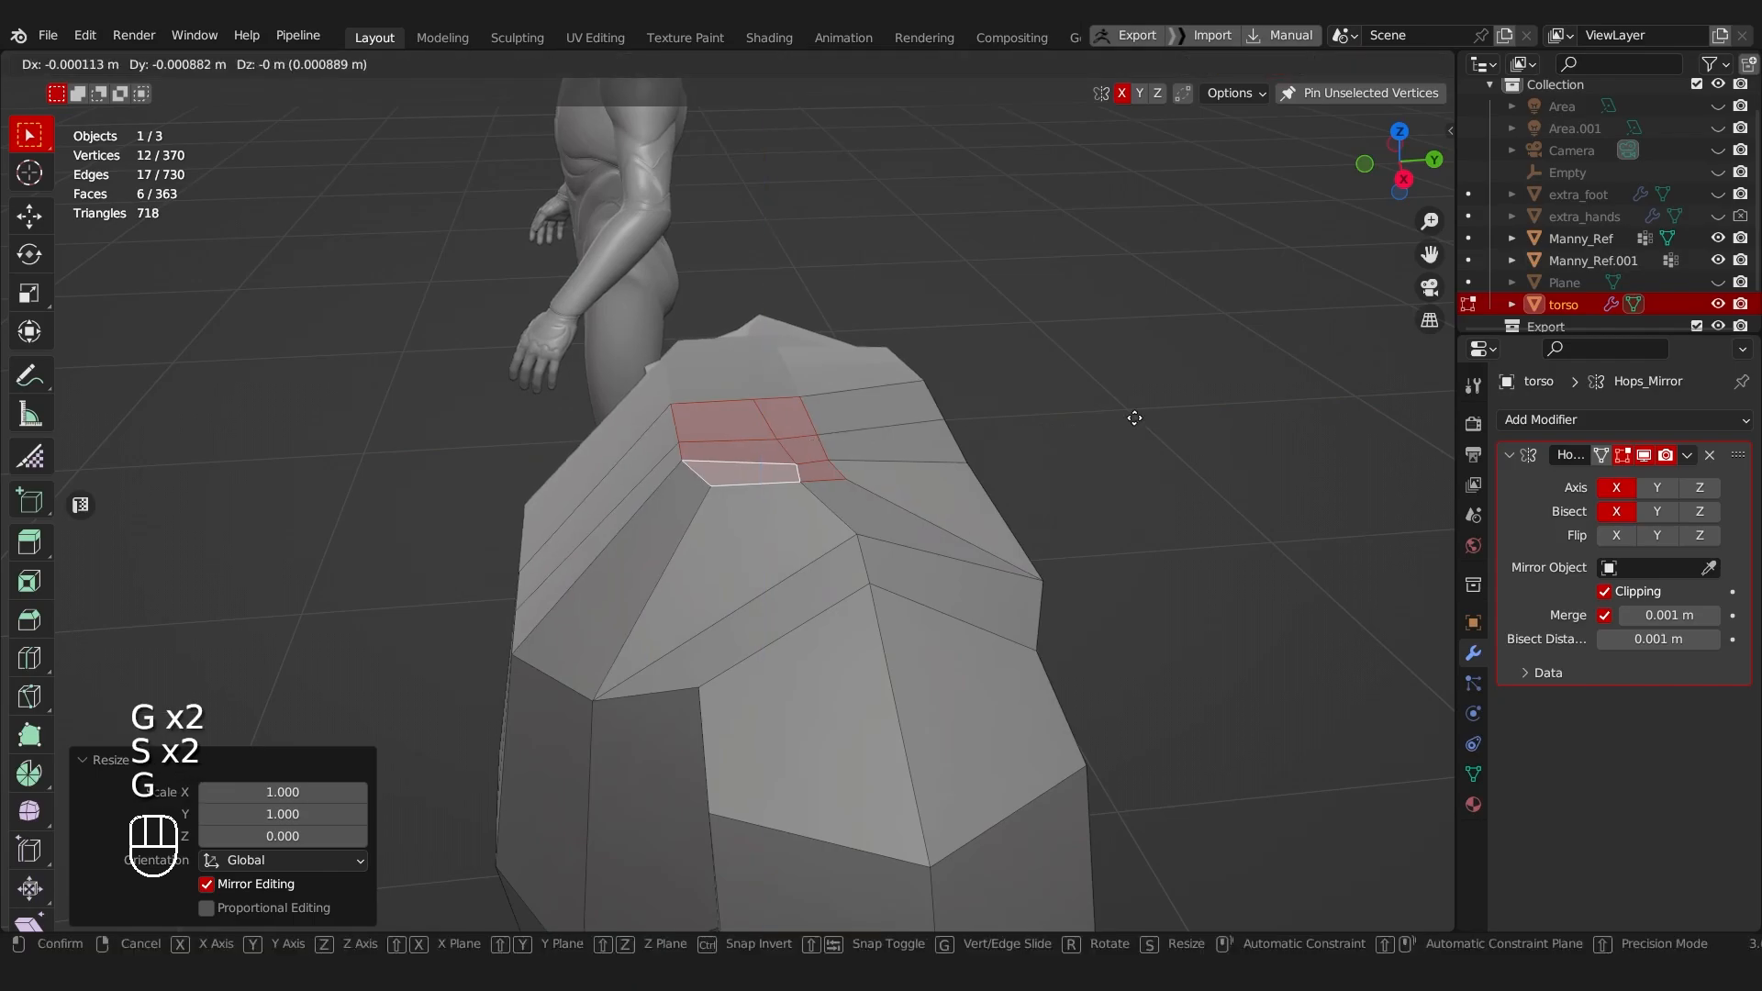
{"action": "key", "text": "y"}
{"action": "left_click", "coordinate": [999, 421]}
Step: Delete the six inset faces to open a neck hole in the torso
{"action": "key", "text": "x"}
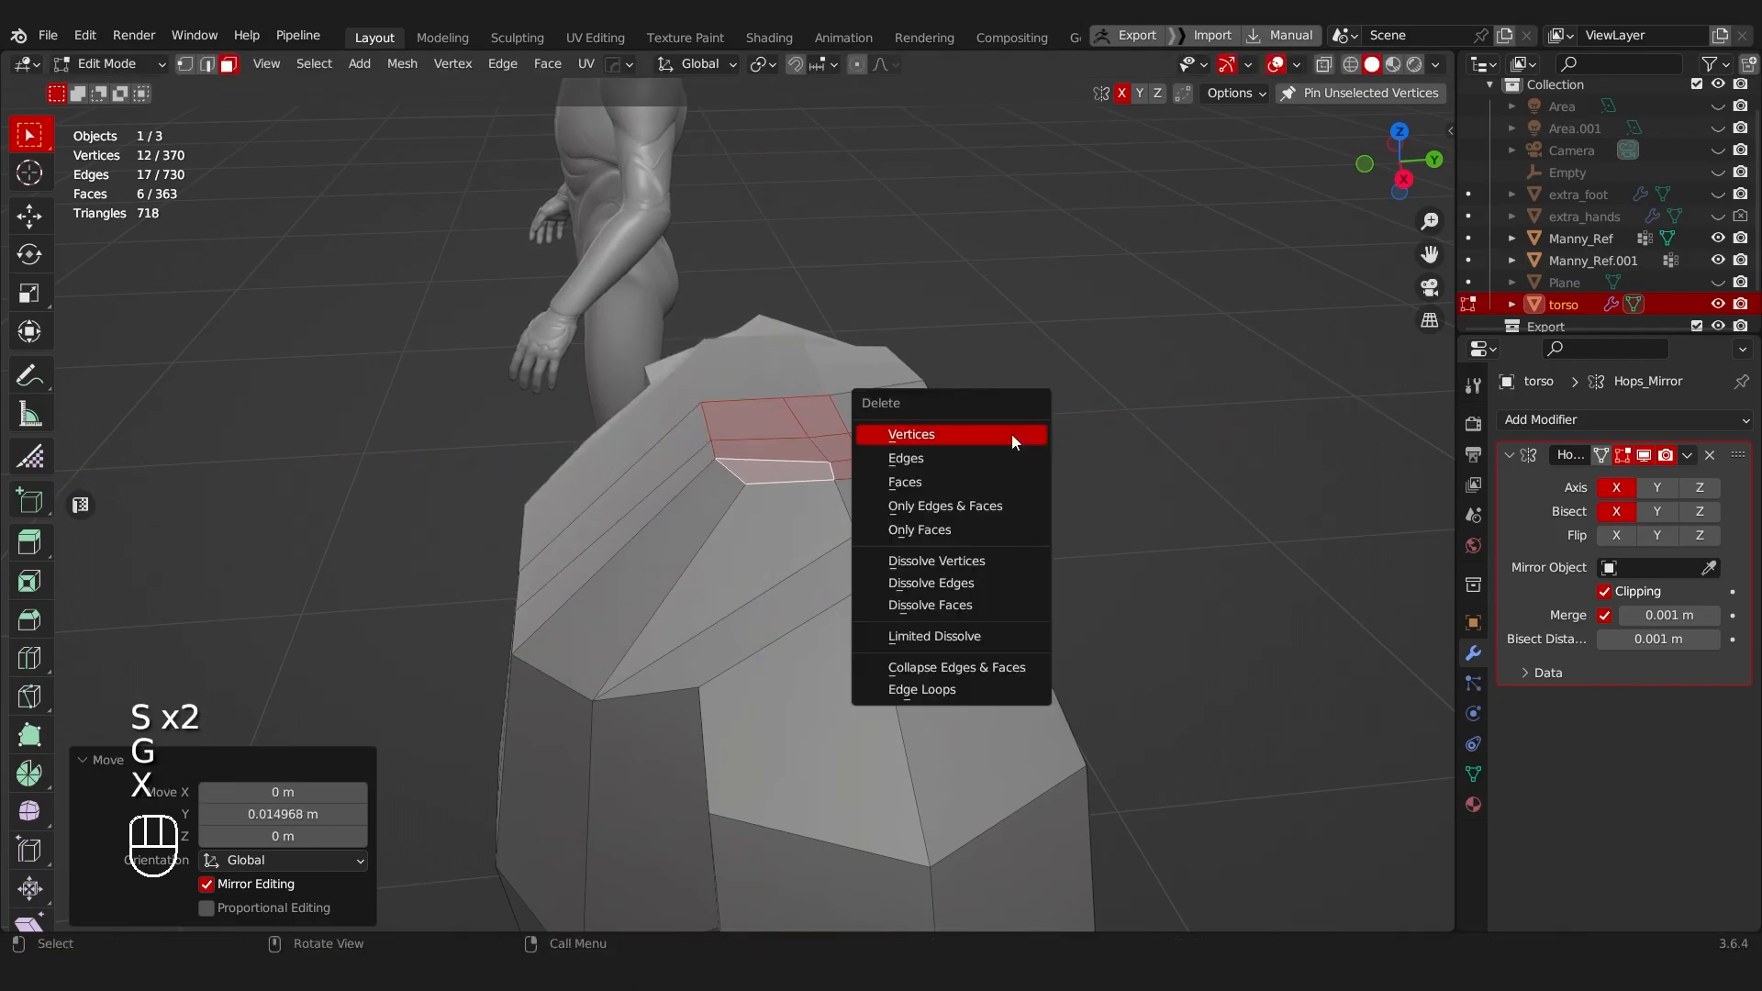
{"action": "left_click", "coordinate": [1012, 433]}
{"action": "key", "text": "f"}
{"action": "key", "text": "ctrl+z"}
{"action": "key", "text": "x"}
{"action": "left_click", "coordinate": [914, 445]}
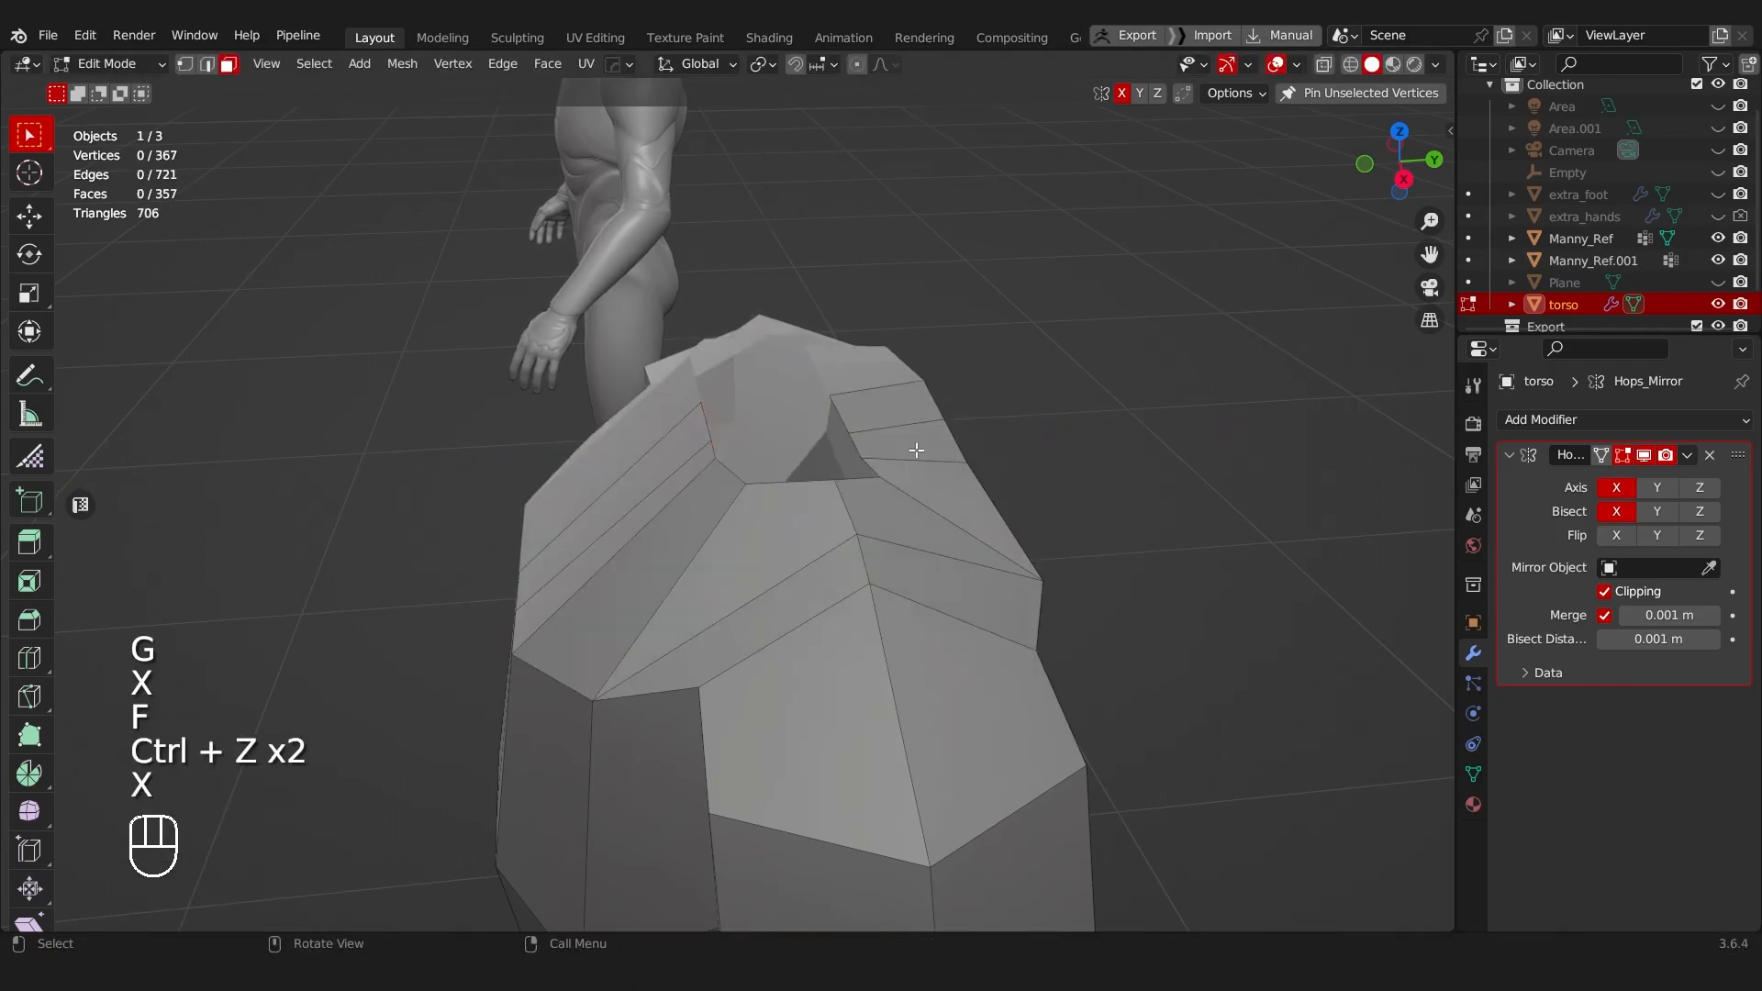
Step: Reveal the hidden head and slide the edge loop around the torso's neck opening by a factor of 0.278
{"action": "middle_click_drag", "start_coordinate": [913, 445], "coordinate": [820, 532]}
{"action": "key", "text": "alt+h"}
{"action": "key", "text": "Tab"}
{"action": "left_click", "coordinate": [675, 521]}
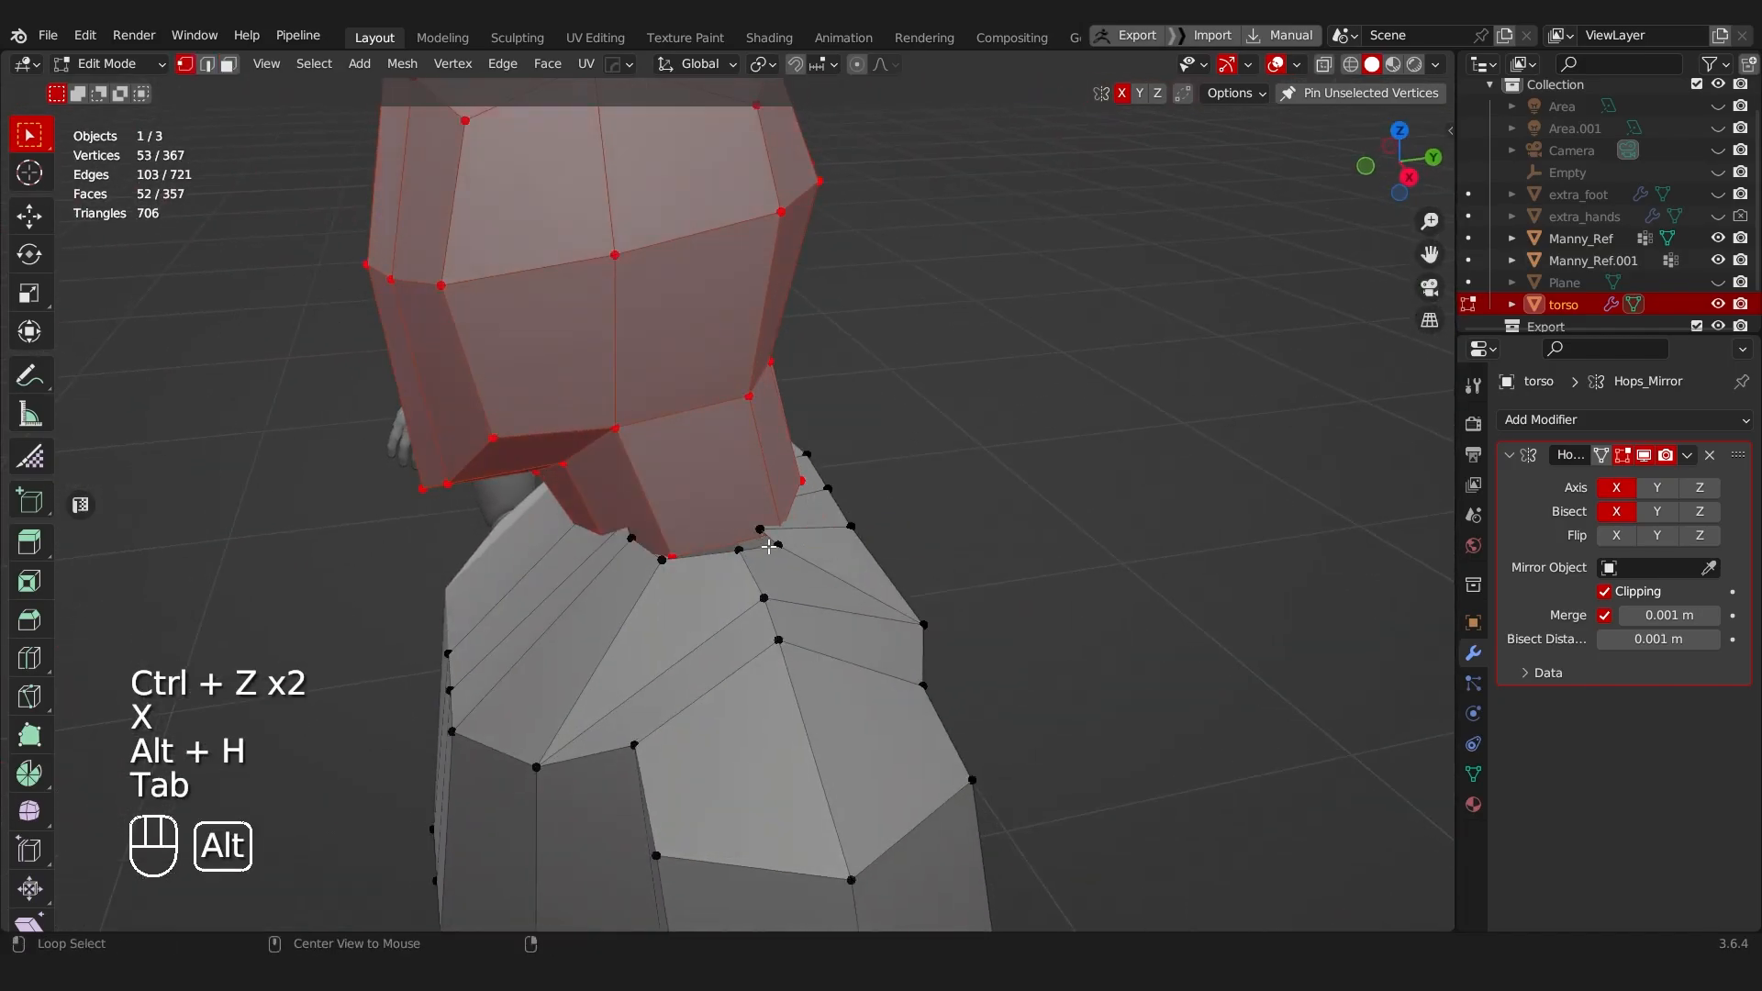
{"action": "key", "text": "g"}
{"action": "key", "text": "g"}
{"action": "left_click", "coordinate": [862, 559]}
Step: Slide the three vertices at the back of the neck opening away from the neck
{"action": "middle_click_drag", "start_coordinate": [863, 559], "coordinate": [648, 574]}
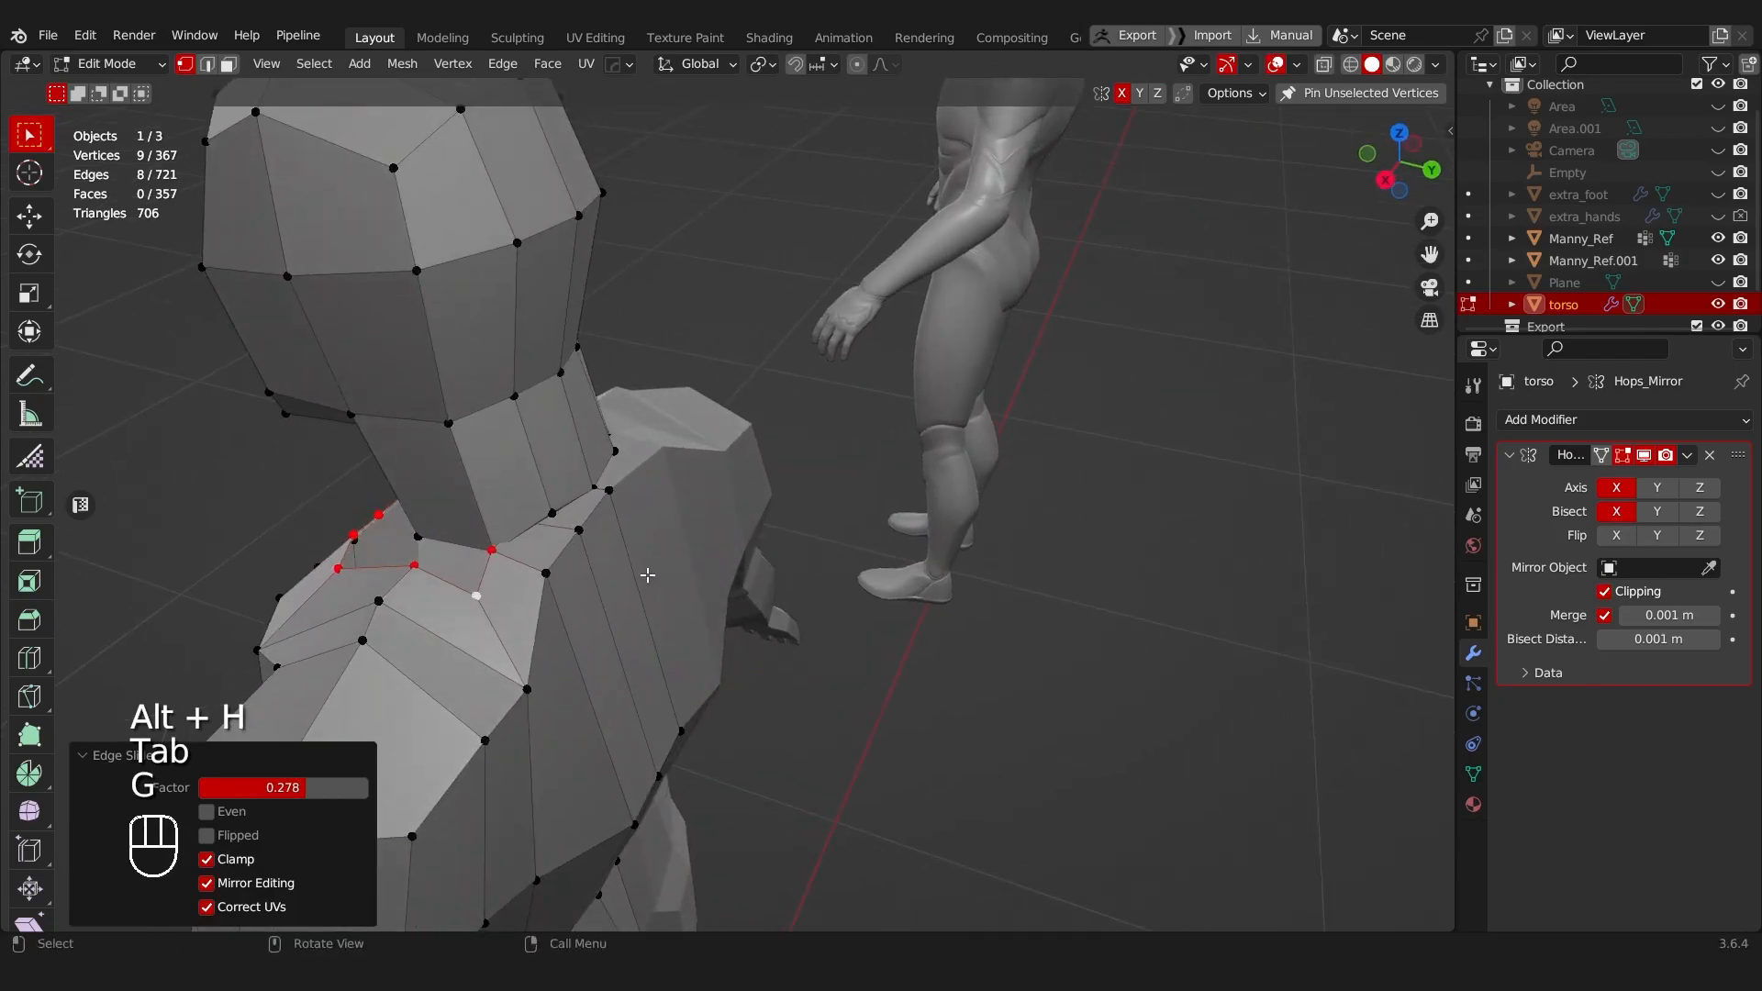
{"action": "left_click", "coordinate": [474, 594]}
{"action": "left_click", "coordinate": [555, 603], "text": "ctrl"}
{"action": "key", "text": "g"}
{"action": "key", "text": "g"}
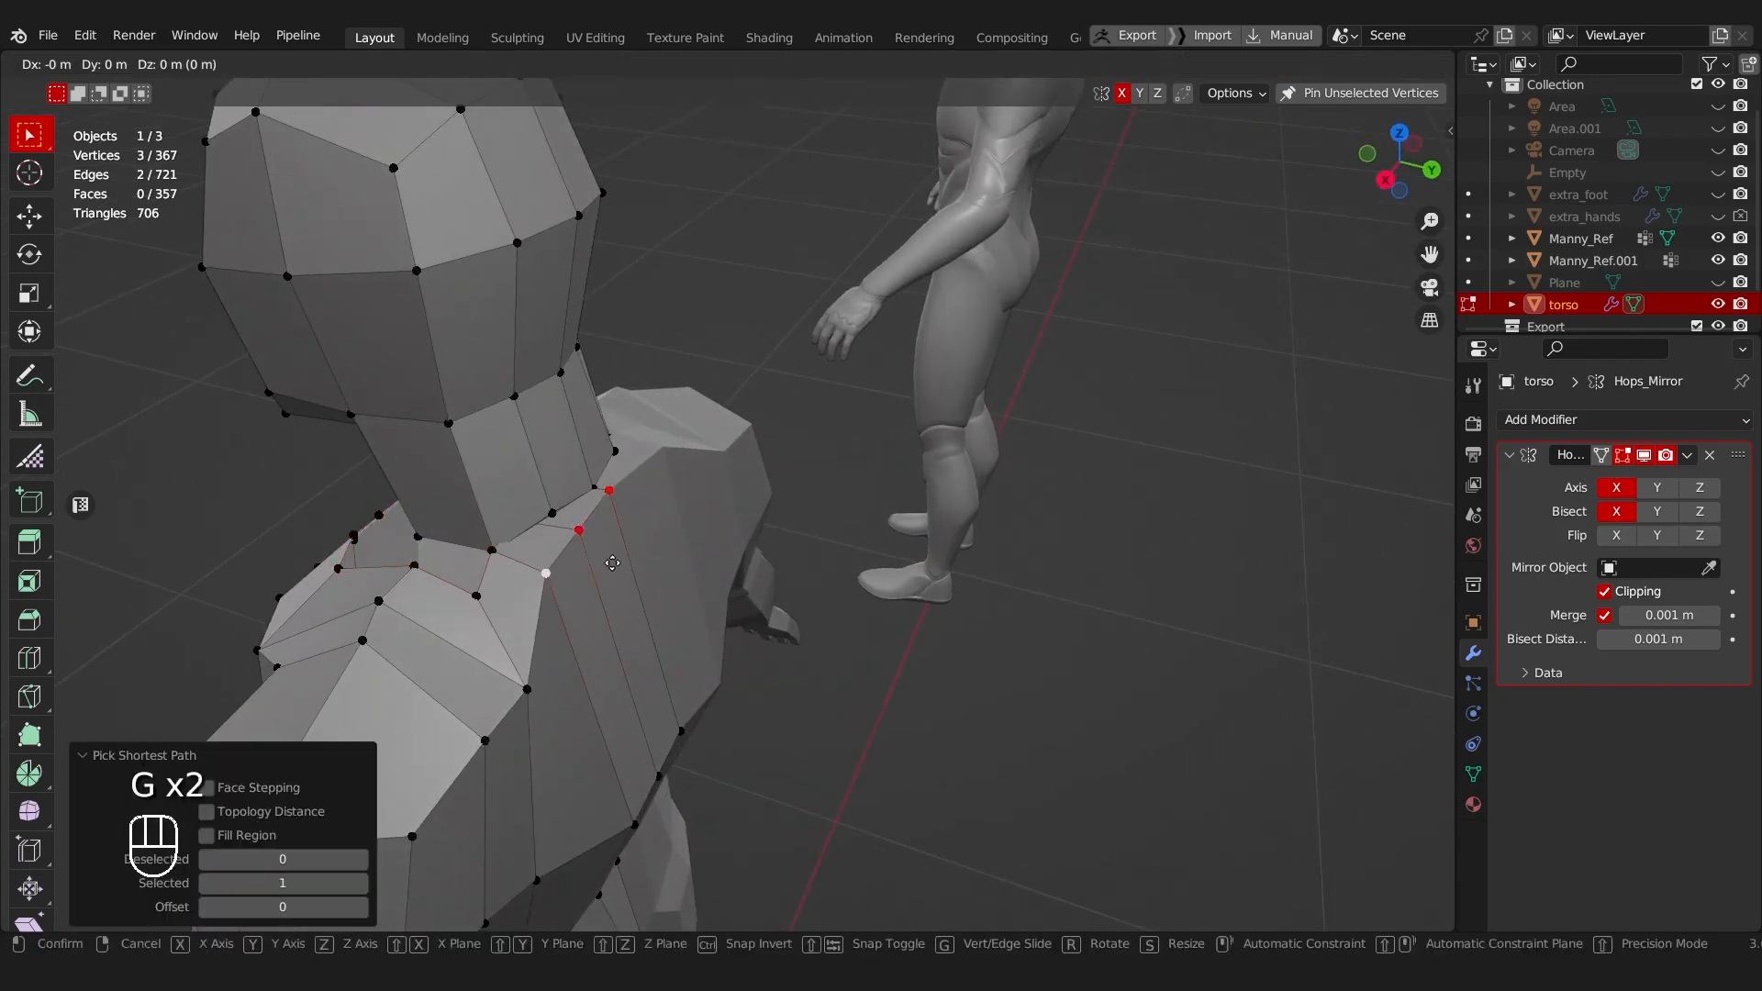
{"action": "left_click", "coordinate": [627, 585]}
Step: Select the run of four vertices along the side of the neck opening and move it along Y
{"action": "left_click", "coordinate": [486, 595]}
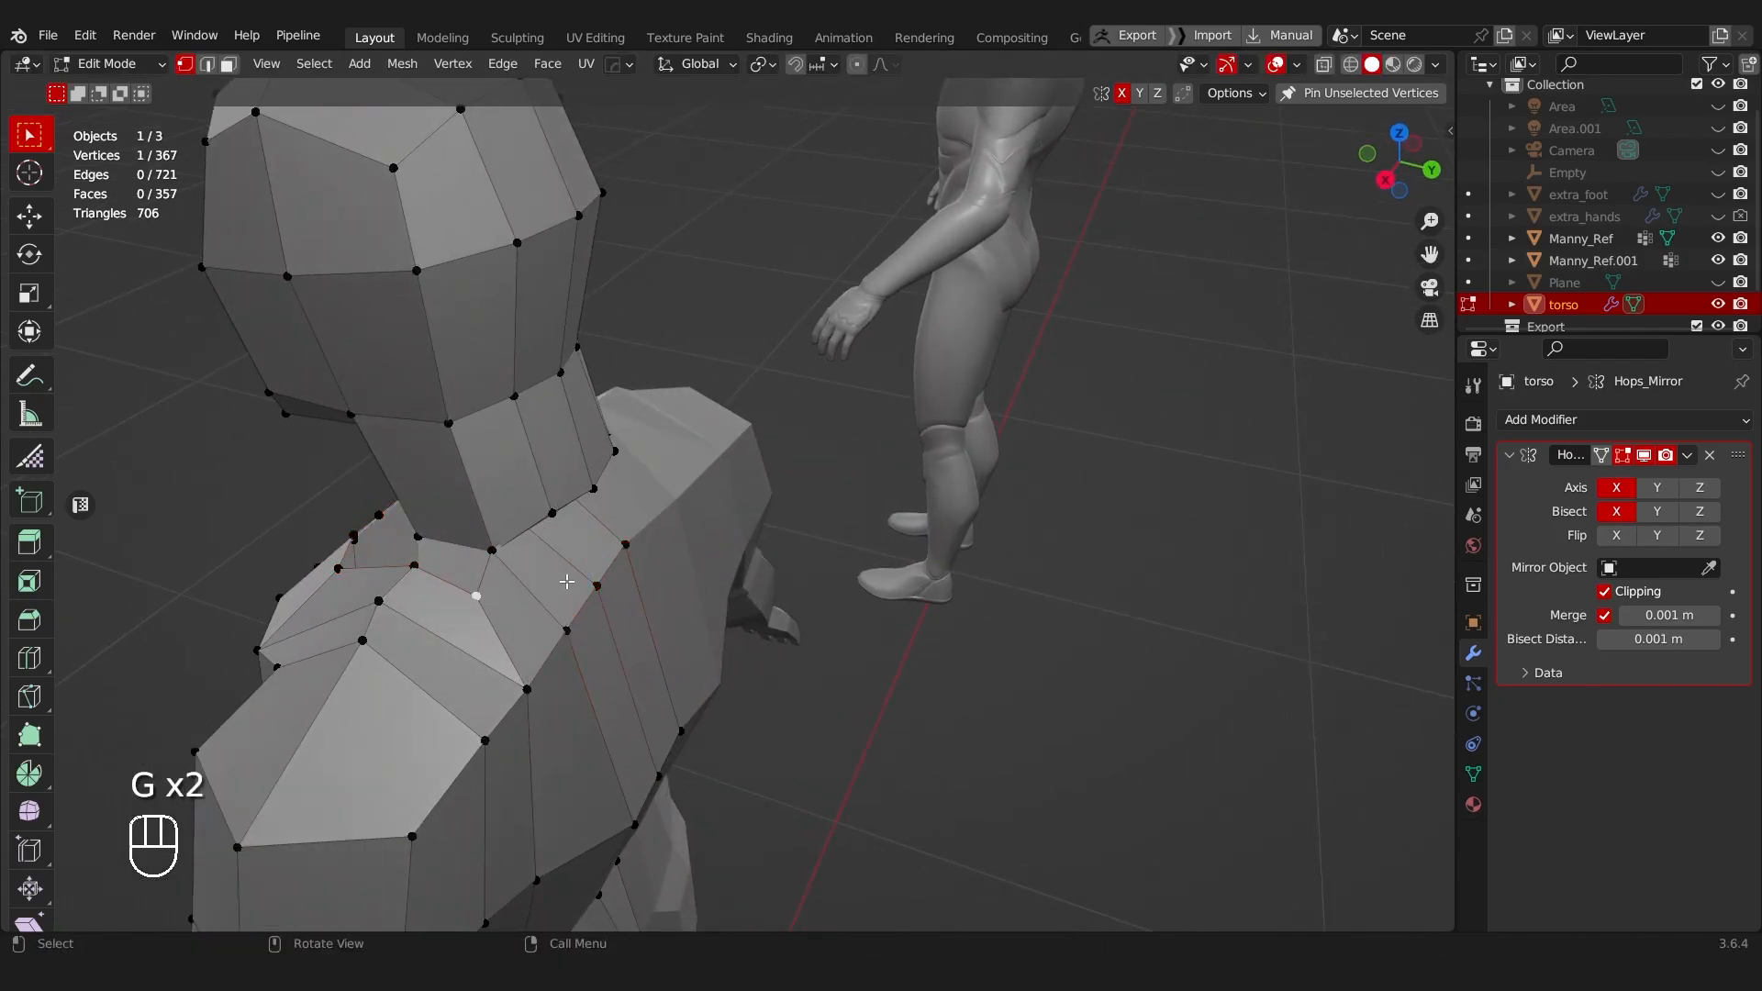
{"action": "key", "text": "alt+z"}
{"action": "middle_click_drag", "start_coordinate": [496, 593], "coordinate": [652, 575]}
{"action": "left_click", "coordinate": [536, 613], "text": "ctrl"}
{"action": "key", "text": "alt+z"}
{"action": "key", "text": "g"}
{"action": "key", "text": "g"}
{"action": "right_click", "coordinate": [674, 585]}
{"action": "key", "text": "g"}
{"action": "key", "text": "y"}
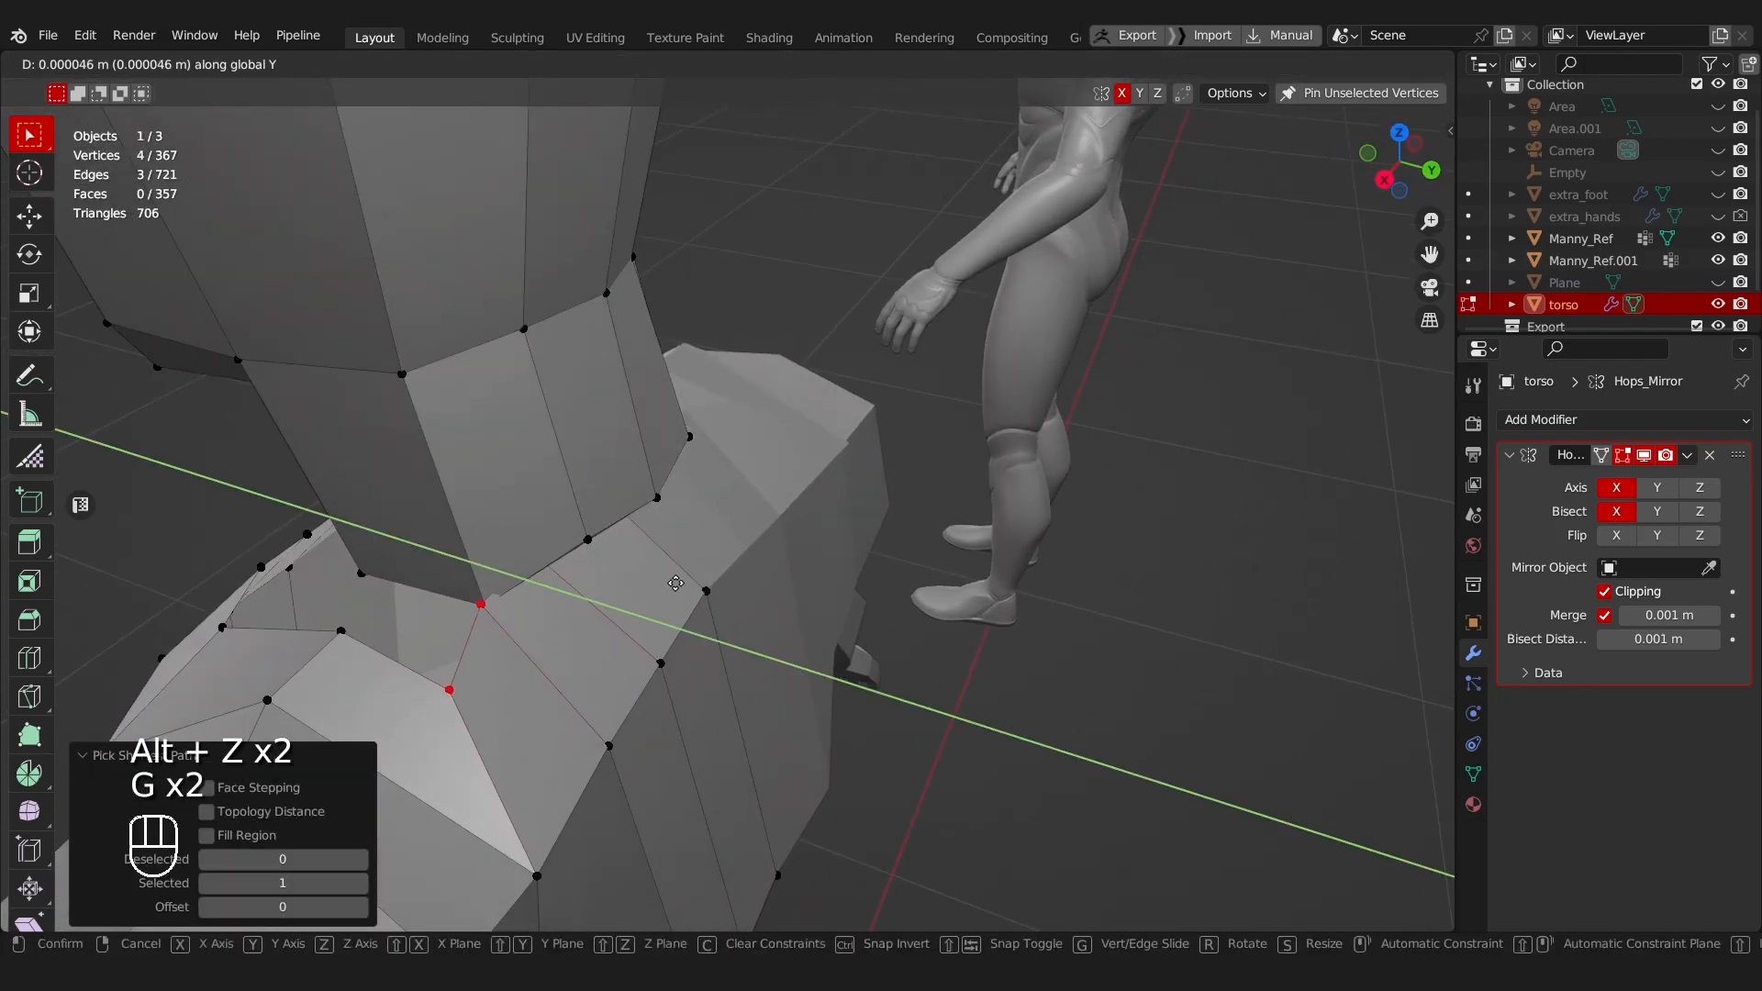
{"action": "left_click", "coordinate": [661, 504]}
Step: Delete the centre vertex of the cap at the neck's lower end, selecting it through the mesh
{"action": "middle_click_drag", "start_coordinate": [661, 504], "coordinate": [817, 578]}
{"action": "key", "text": "alt+z"}
{"action": "middle_click_drag", "start_coordinate": [967, 453], "coordinate": [769, 452]}
{"action": "left_click", "coordinate": [866, 431]}
{"action": "key", "text": "x"}
{"action": "left_click", "coordinate": [941, 492]}
Step: Turn off X-ray and merge the front torso-opening vertex into the matching front neck vertex using At Last
{"action": "scroll", "coordinate": [942, 492], "scroll_direction": "down", "scroll_amount": 6}
{"action": "scroll", "coordinate": [768, 452], "scroll_direction": "up", "scroll_amount": 5}
{"action": "middle_click_drag", "start_coordinate": [878, 492], "coordinate": [786, 499]}
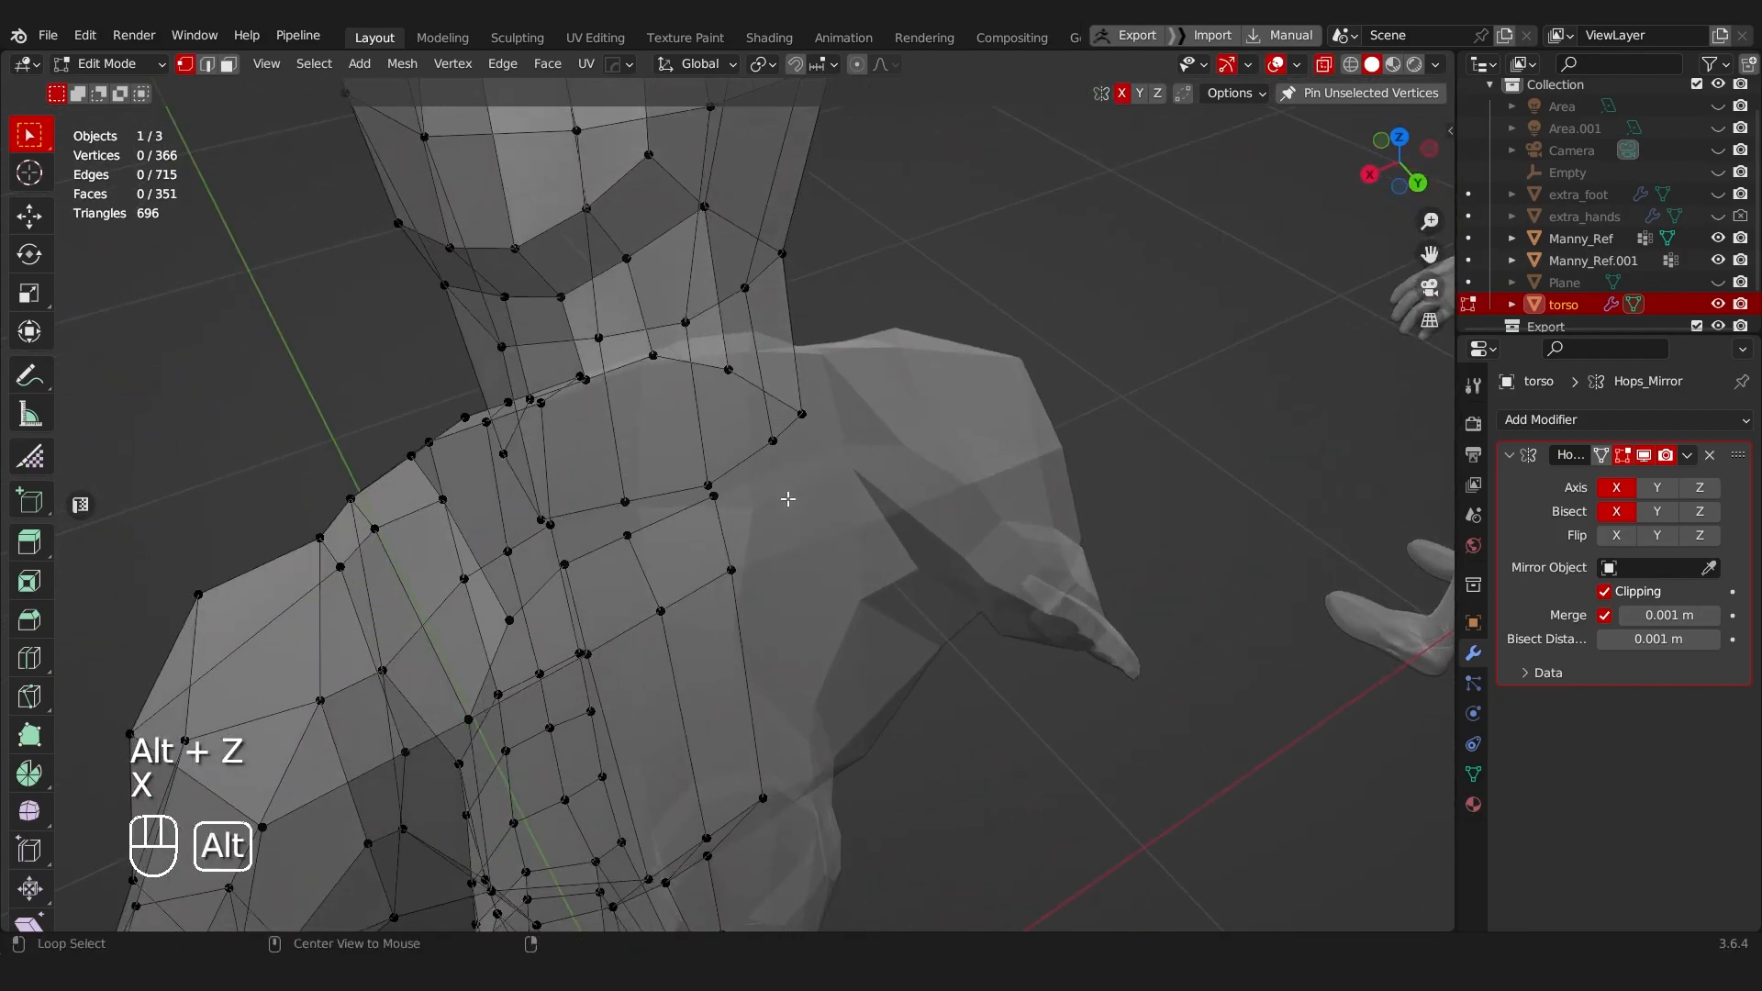
{"action": "key", "text": "alt+z"}
{"action": "middle_click_drag", "start_coordinate": [534, 541], "coordinate": [806, 511]}
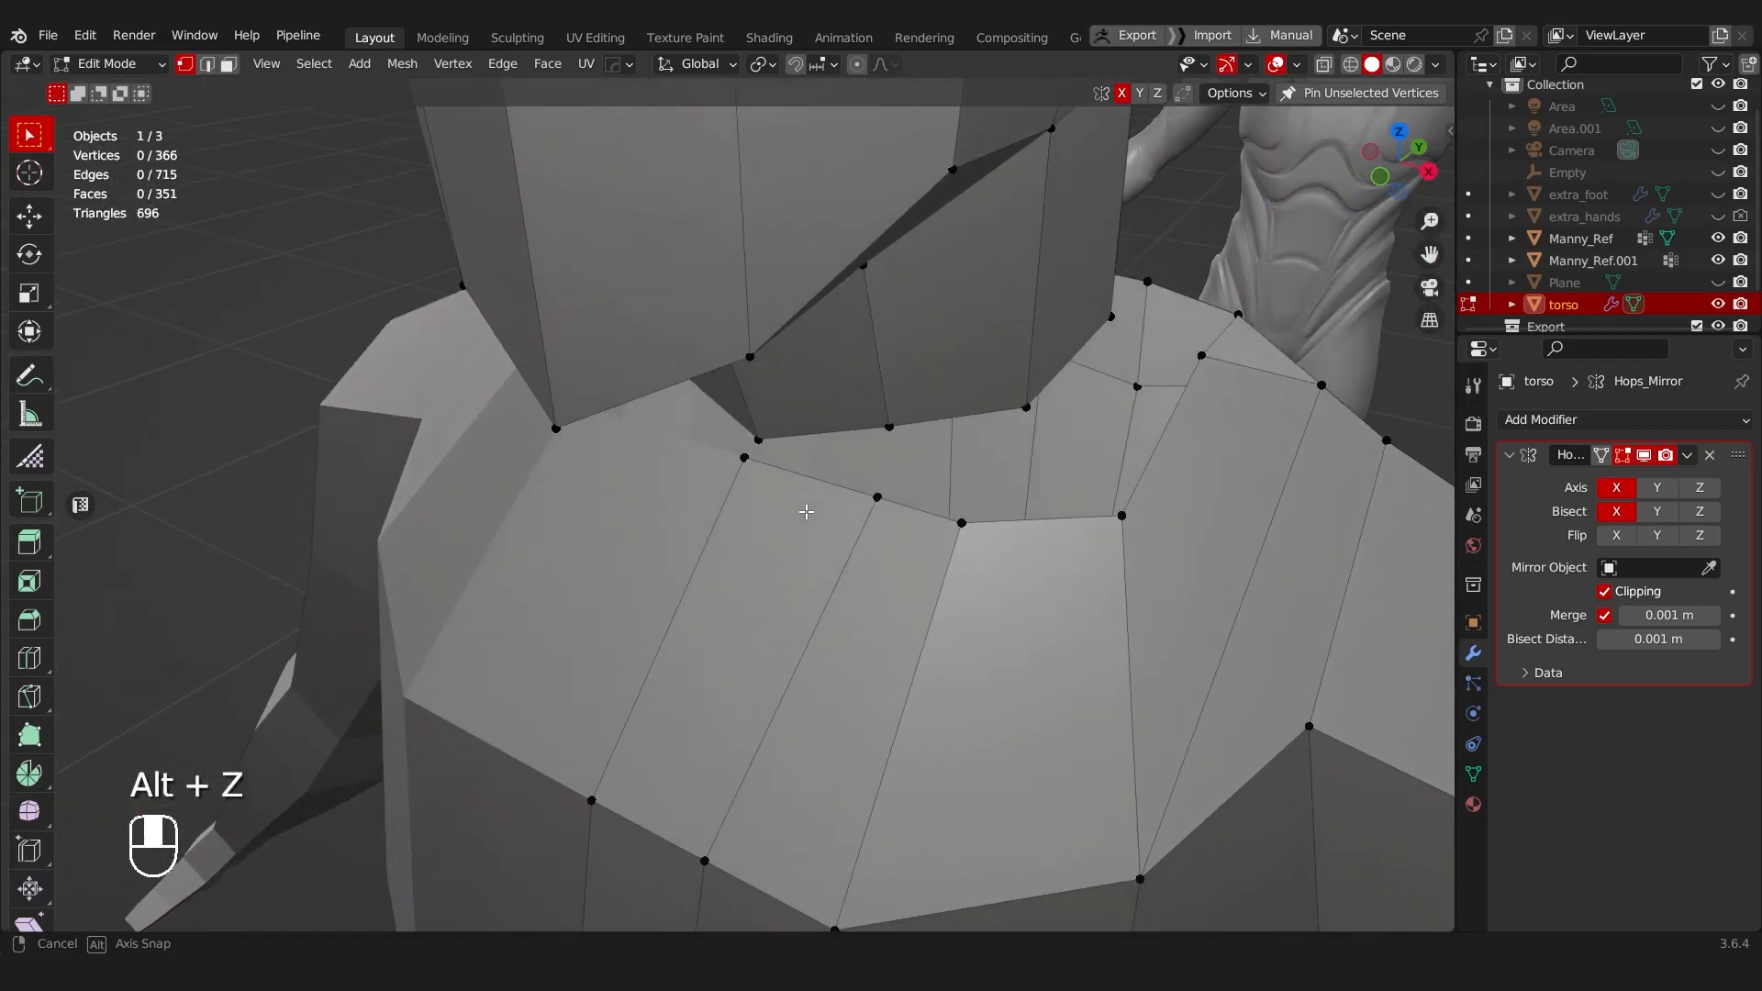
{"action": "key", "text": "m"}
{"action": "left_click", "coordinate": [724, 489]}
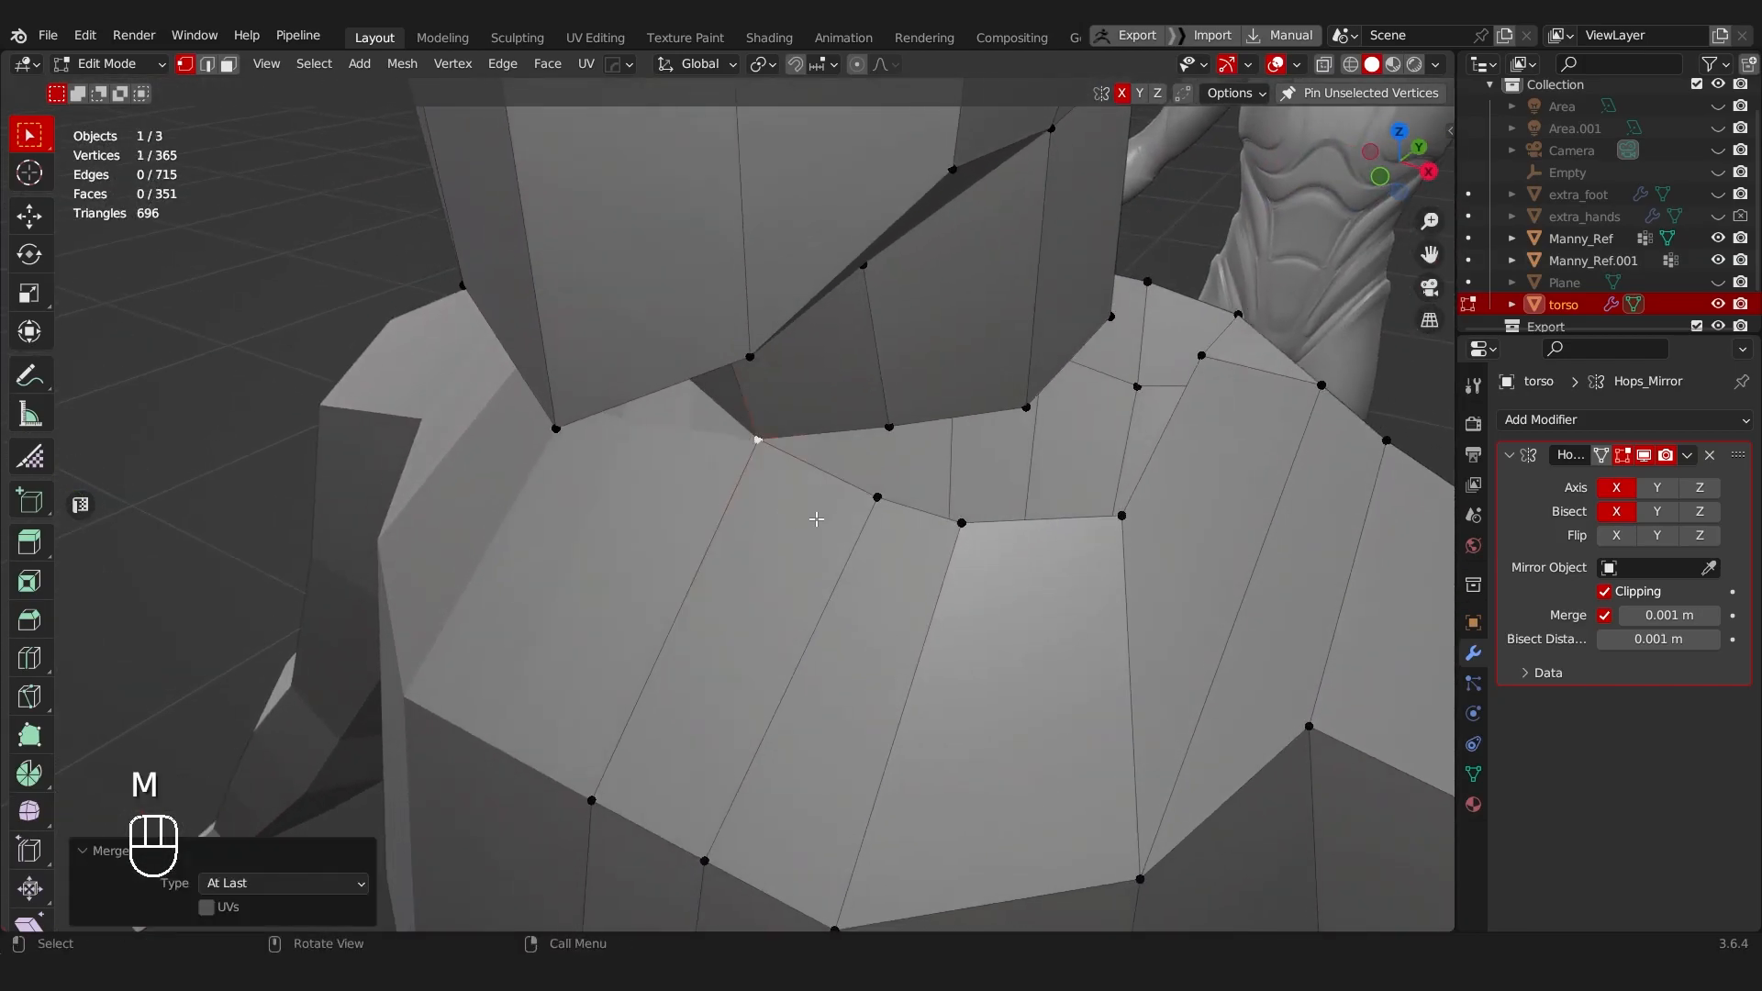
Step: Repeat the merge on the next torso and neck vertex pairs along the front and back of the neck opening
{"action": "left_click", "coordinate": [878, 497]}
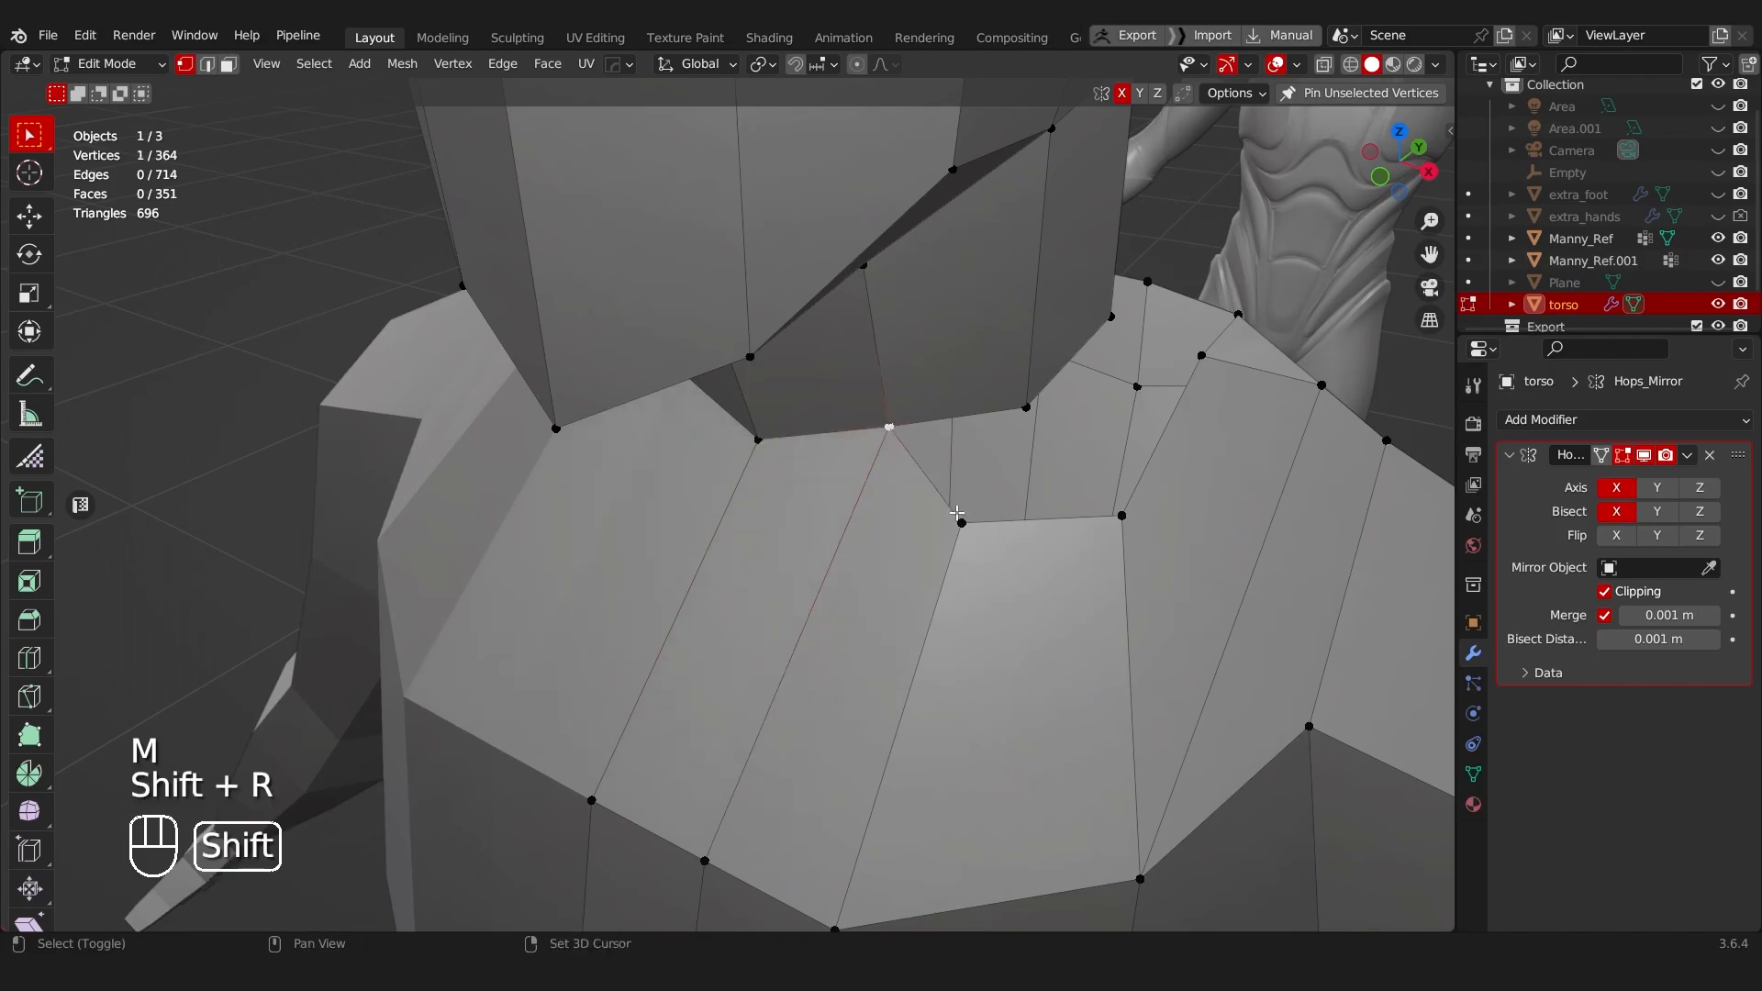
{"action": "key", "text": "shift+r"}
{"action": "middle_click_drag", "start_coordinate": [1022, 447], "coordinate": [1007, 519]}
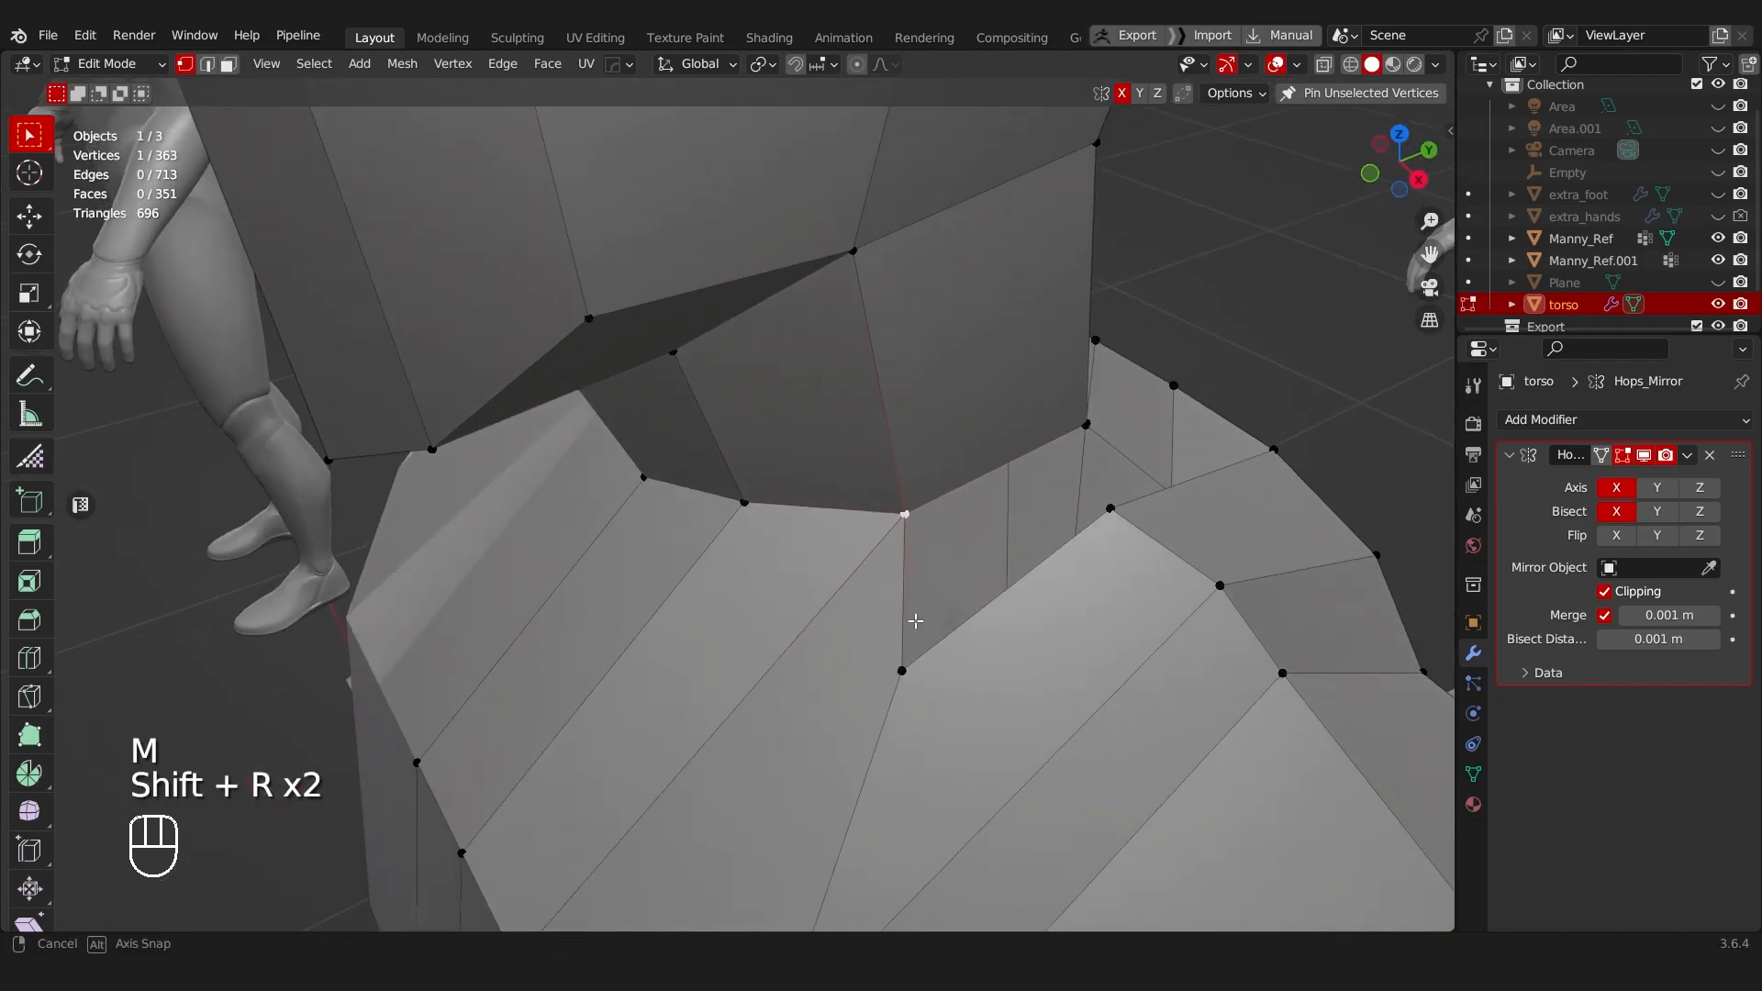
{"action": "middle_click_drag", "start_coordinate": [912, 618], "coordinate": [745, 482]}
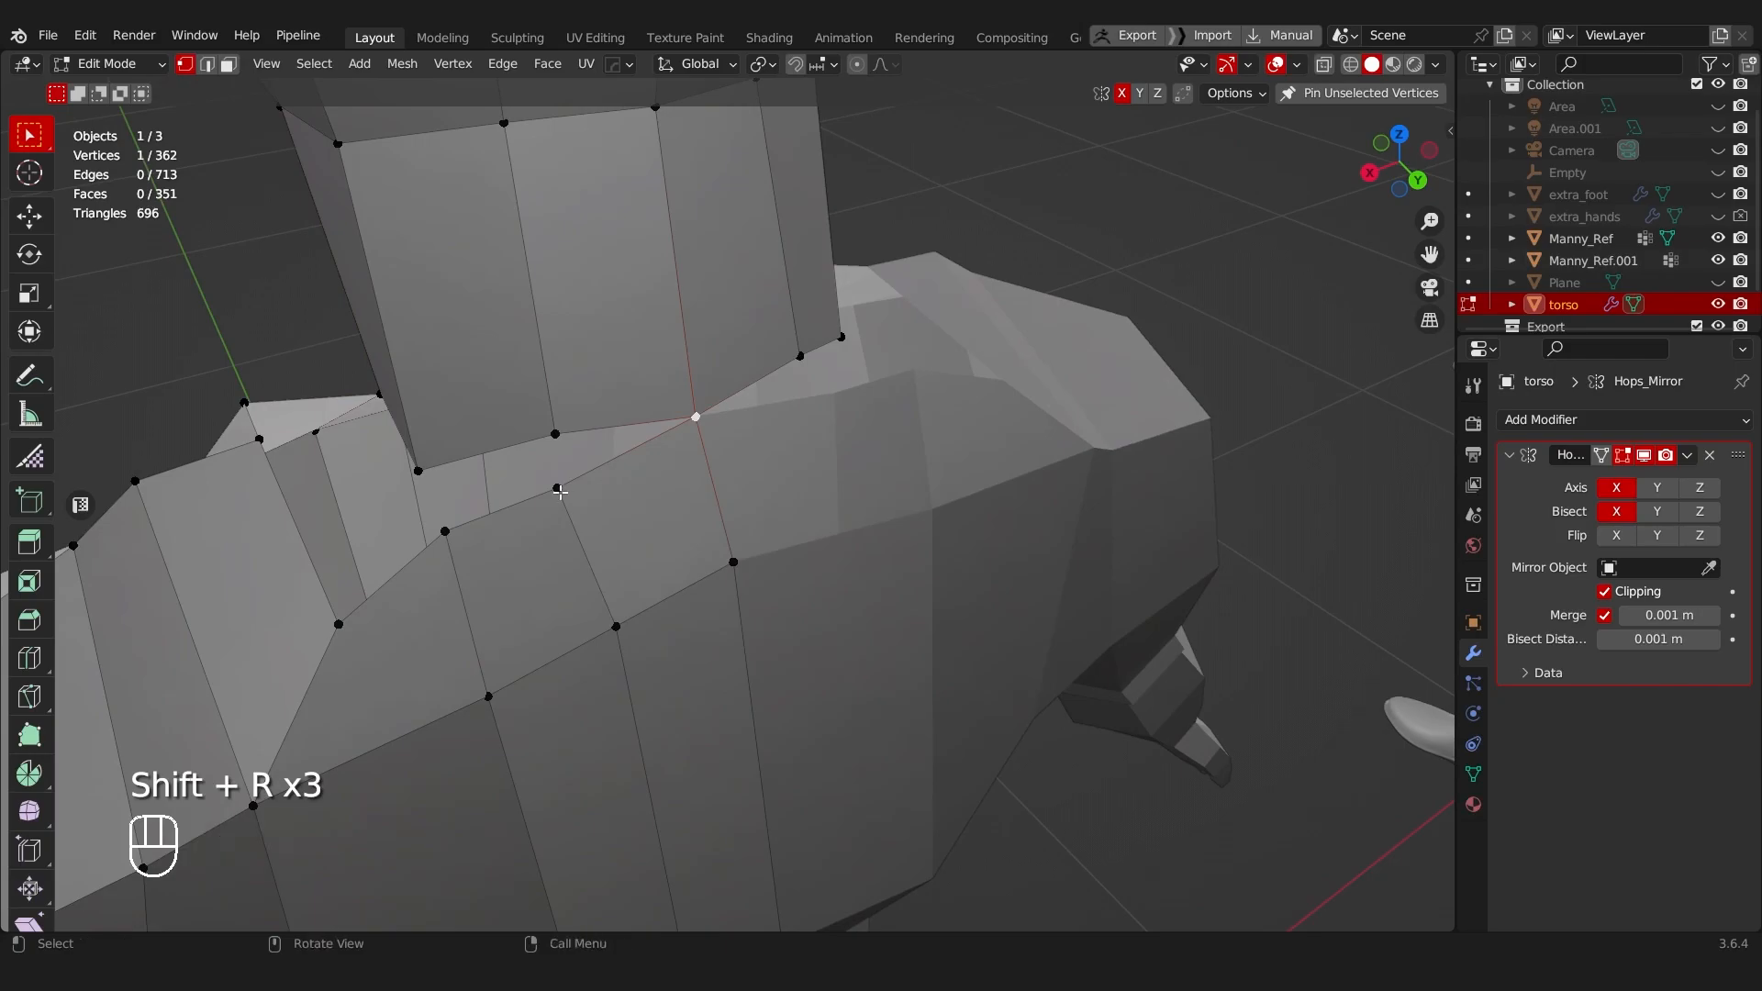
{"action": "key", "text": "shift+r"}
{"action": "middle_click_drag", "start_coordinate": [441, 496], "coordinate": [702, 560]}
{"action": "key", "text": "shift+r"}
Step: Add two vertical loop cuts to the side of the head, one of them continuing down the side of the neck
{"action": "key", "text": "ctrl+r"}
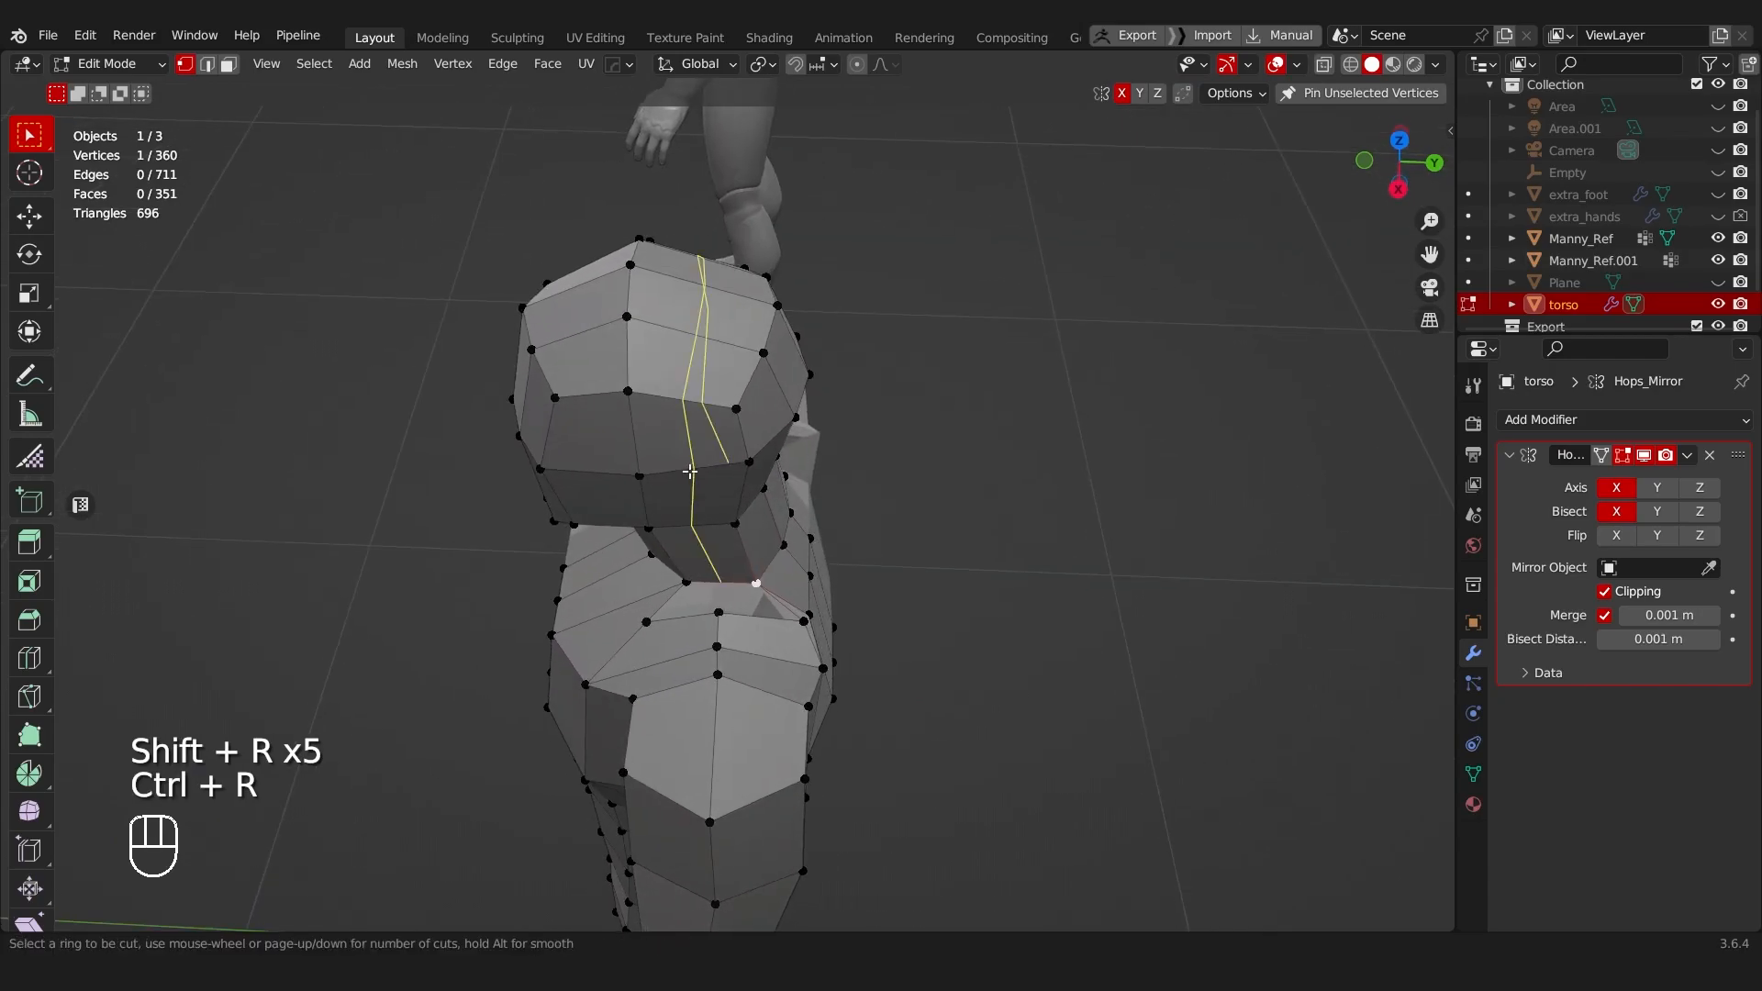
{"action": "left_click", "coordinate": [689, 470]}
{"action": "key", "text": "ctrl+r"}
{"action": "left_click", "coordinate": [584, 460]}
{"action": "middle_click_drag", "start_coordinate": [583, 460], "coordinate": [700, 504]}
{"action": "scroll", "coordinate": [700, 504], "scroll_direction": "up", "scroll_amount": 5}
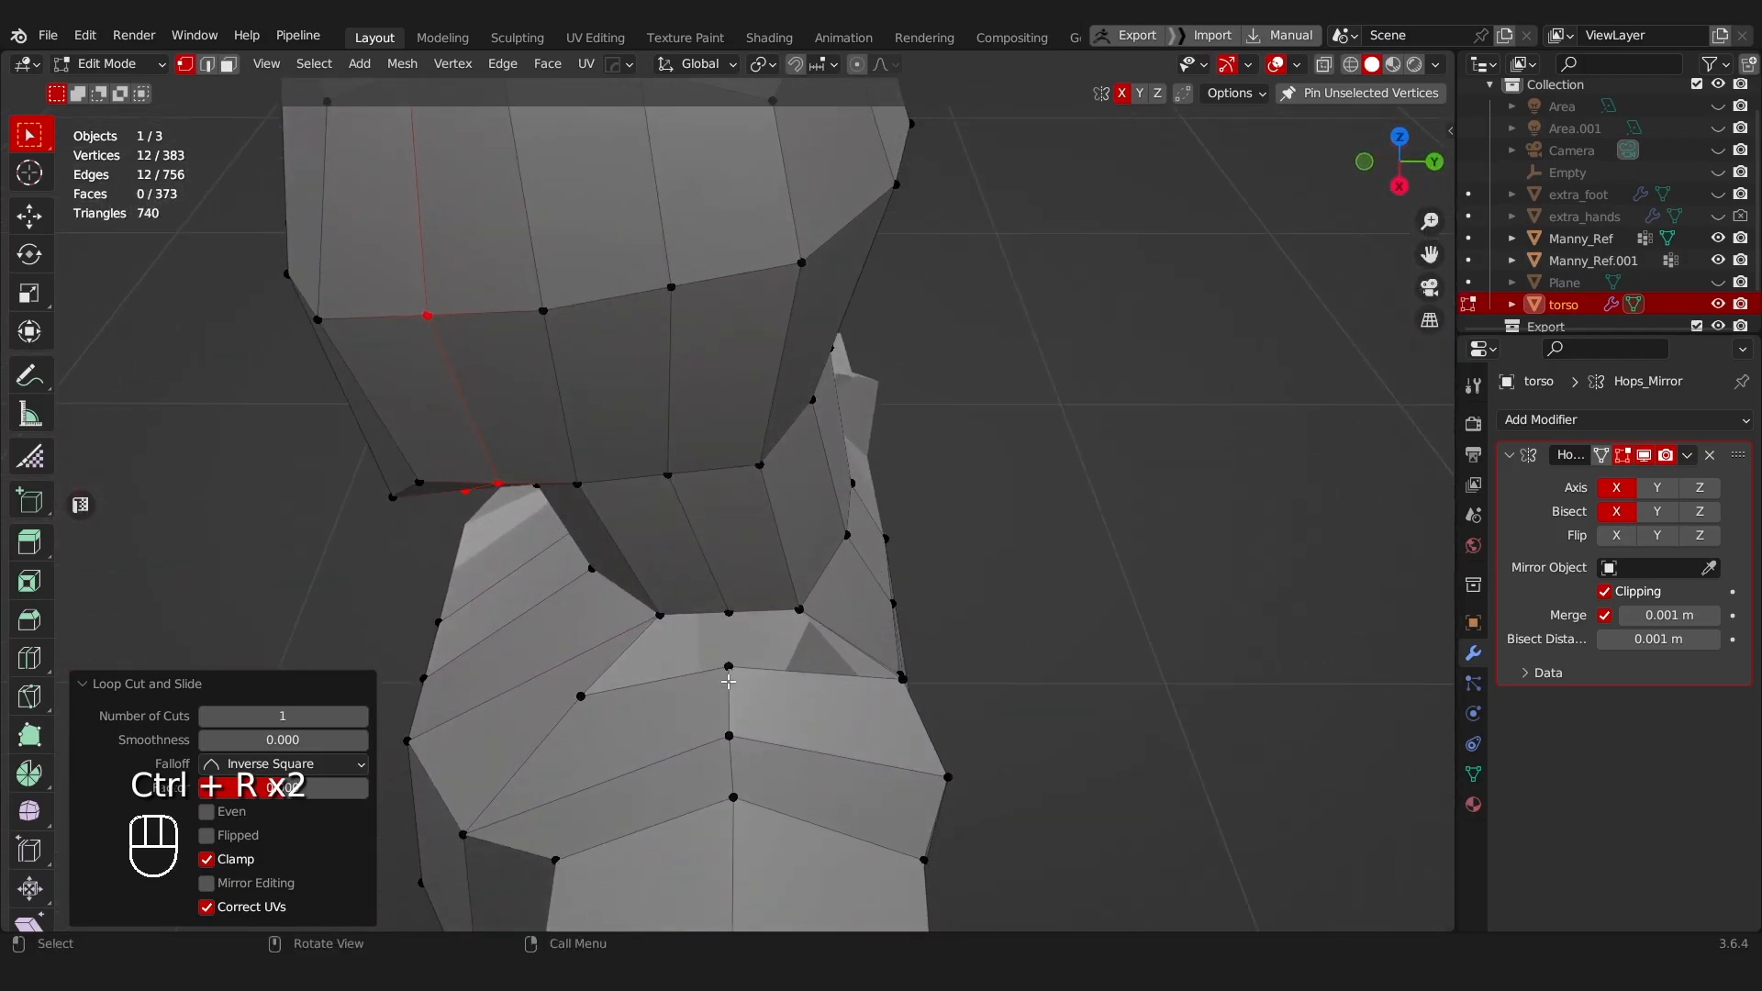
Step: Try to slide the middle torso vertex of the gap at the side of the neck
{"action": "left_click", "coordinate": [732, 661]}
{"action": "middle_click_drag", "start_coordinate": [577, 698], "coordinate": [776, 379]}
{"action": "key", "text": "g"}
{"action": "key", "text": "g"}
{"action": "left_click", "coordinate": [867, 532]}
{"action": "key", "text": "ctrl+z"}
Step: Compare the torso and neck vertices bordering the side gap and merge the front pair together
{"action": "left_click", "coordinate": [840, 679]}
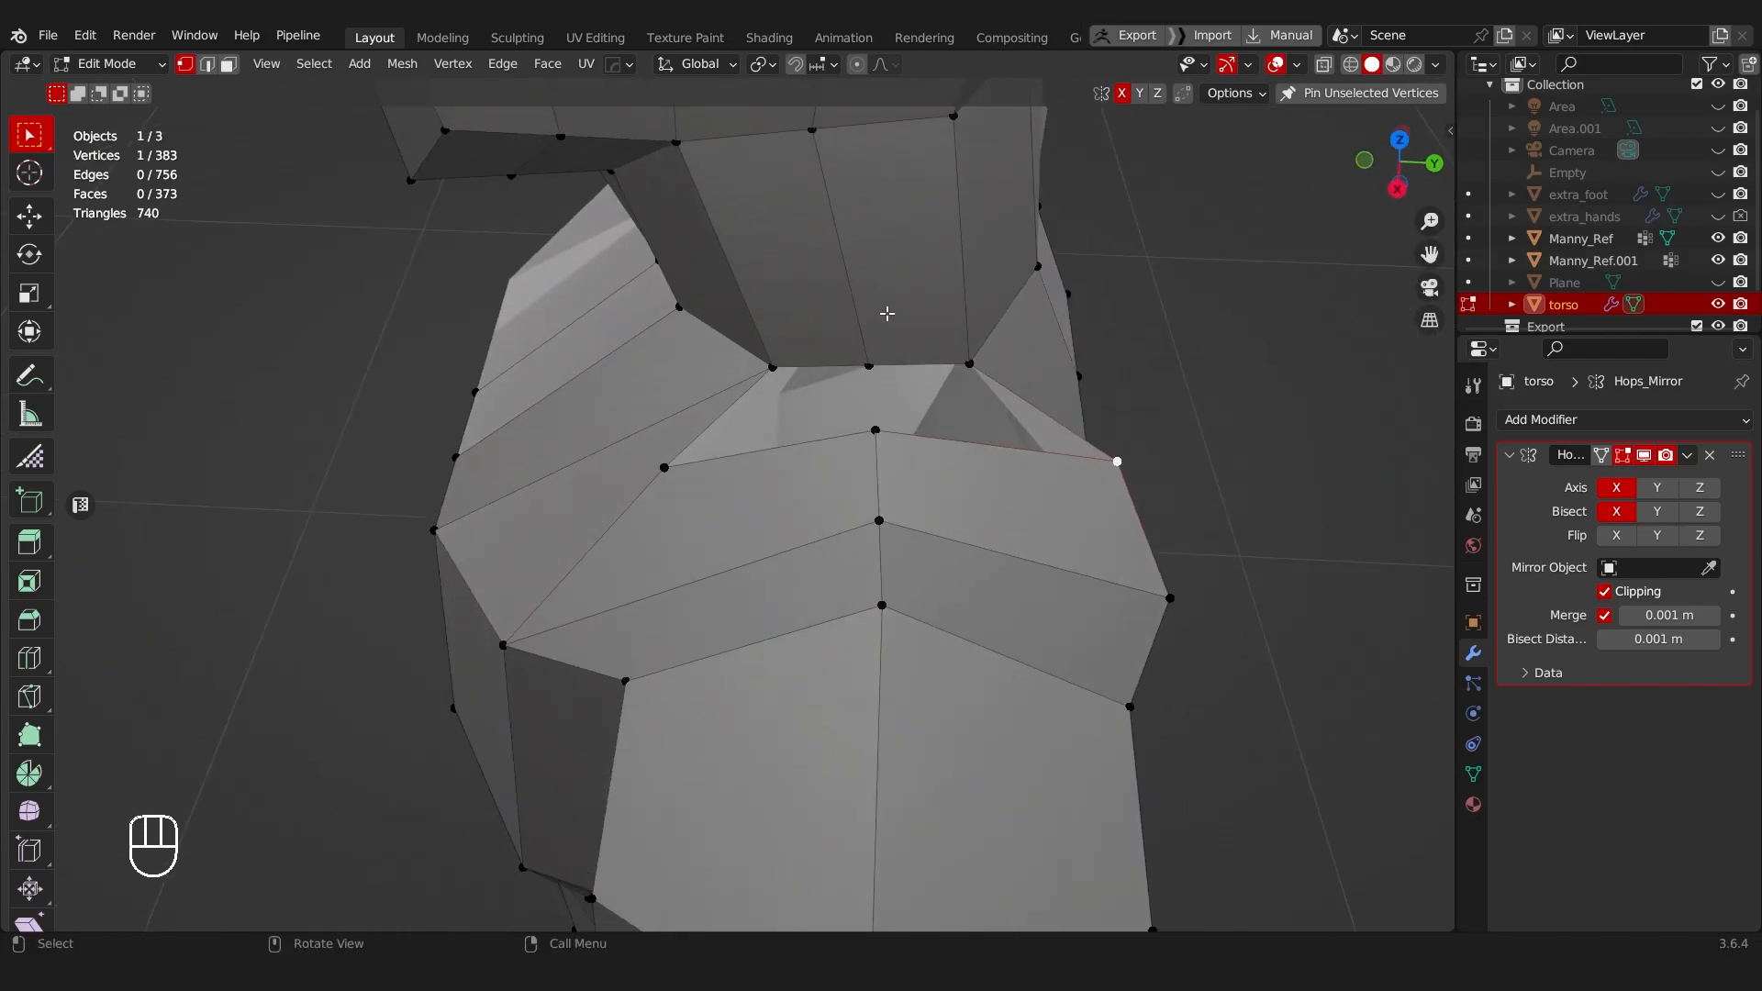
{"action": "middle_click_drag", "start_coordinate": [886, 313], "coordinate": [865, 405]}
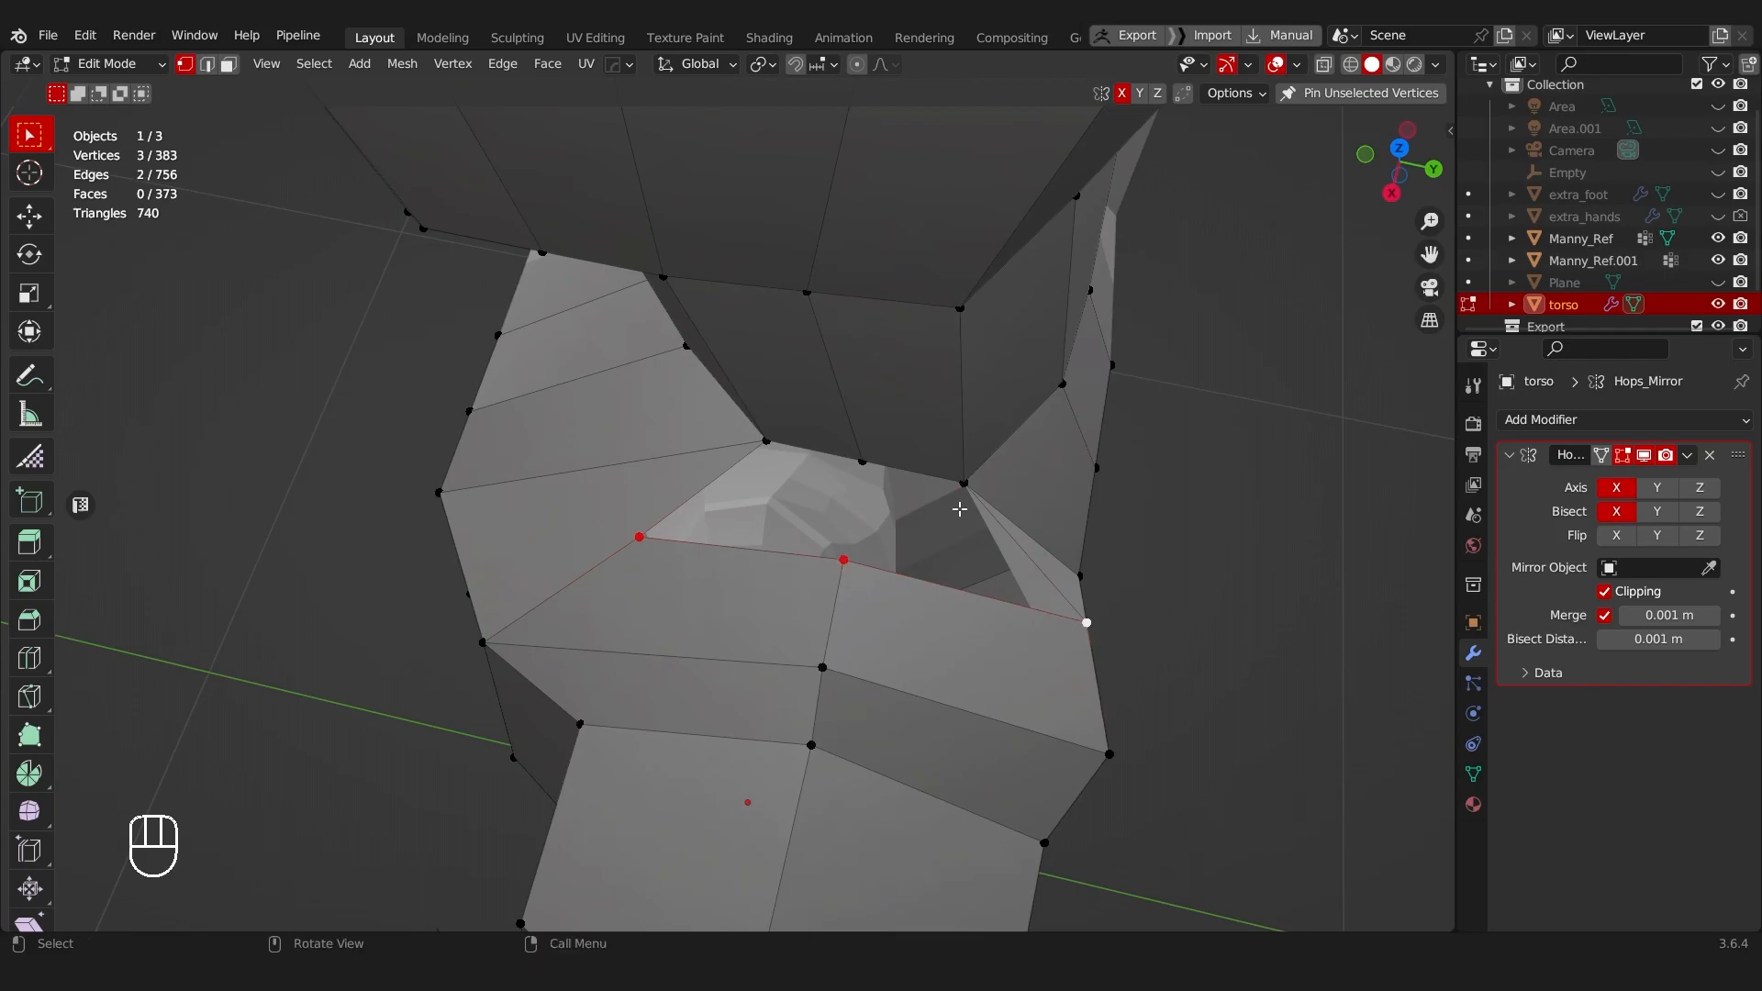
{"action": "left_click", "coordinate": [769, 441], "text": "shift"}
{"action": "middle_click_drag", "start_coordinate": [769, 441], "coordinate": [722, 510]}
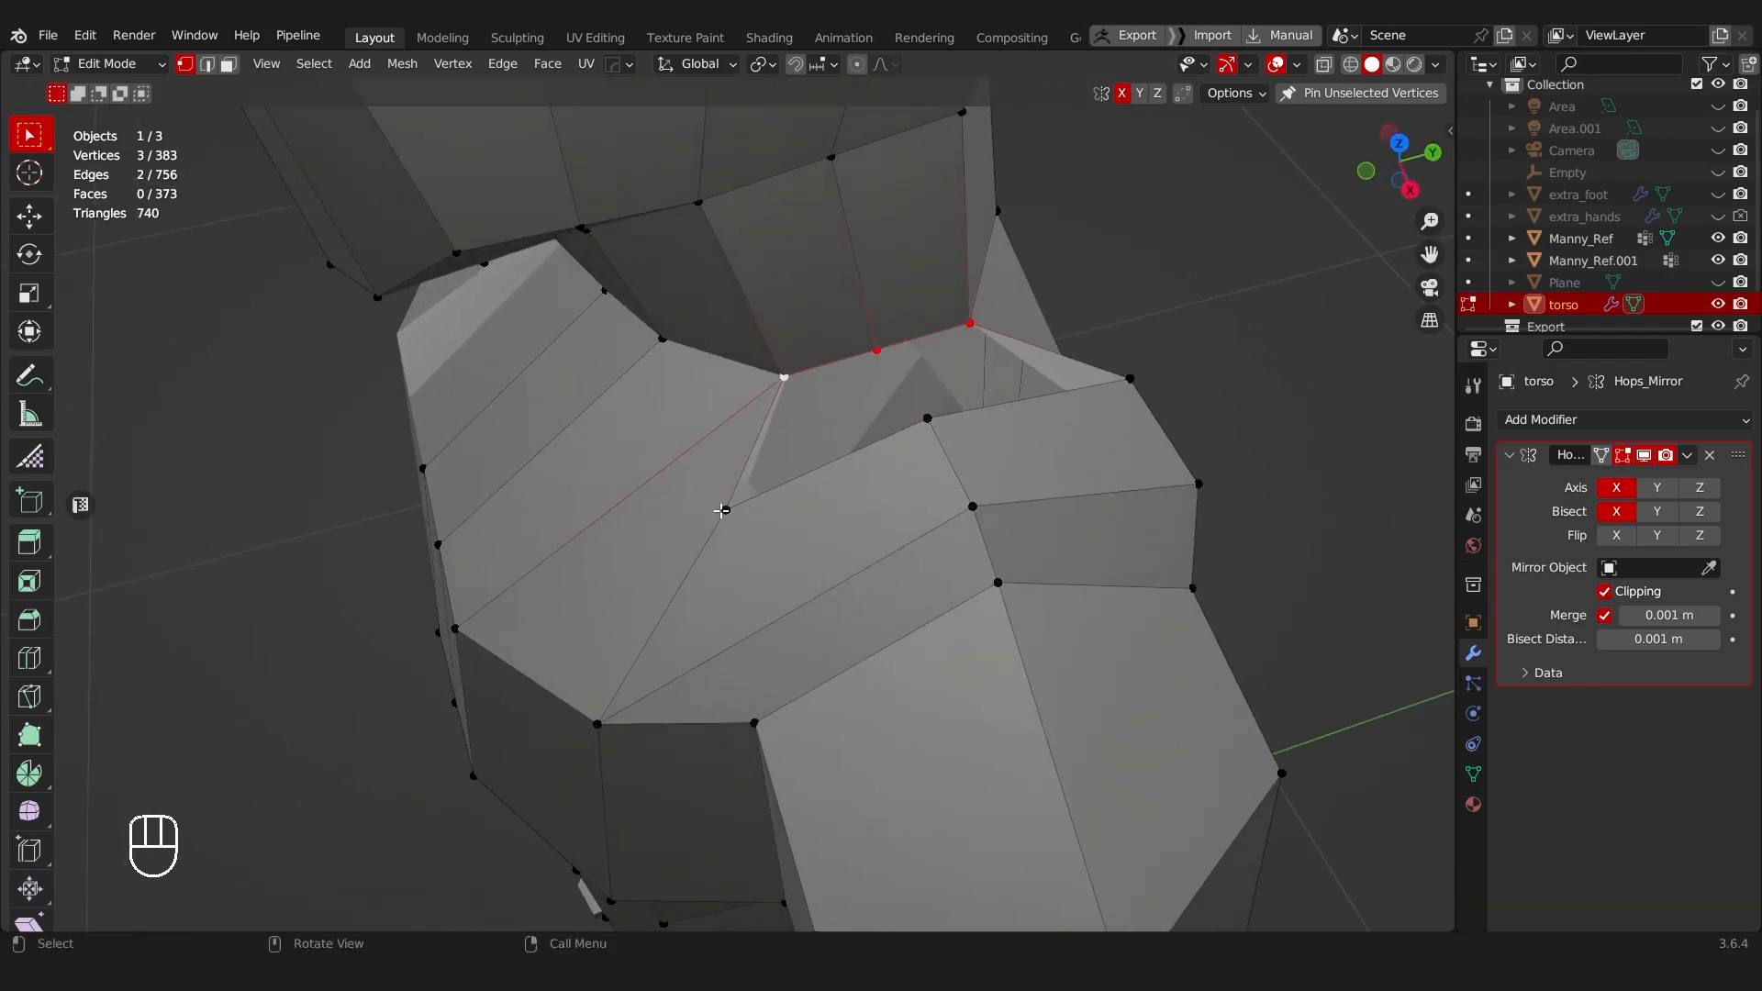
{"action": "middle_click_drag", "start_coordinate": [781, 375], "coordinate": [766, 490]}
{"action": "key", "text": "m"}
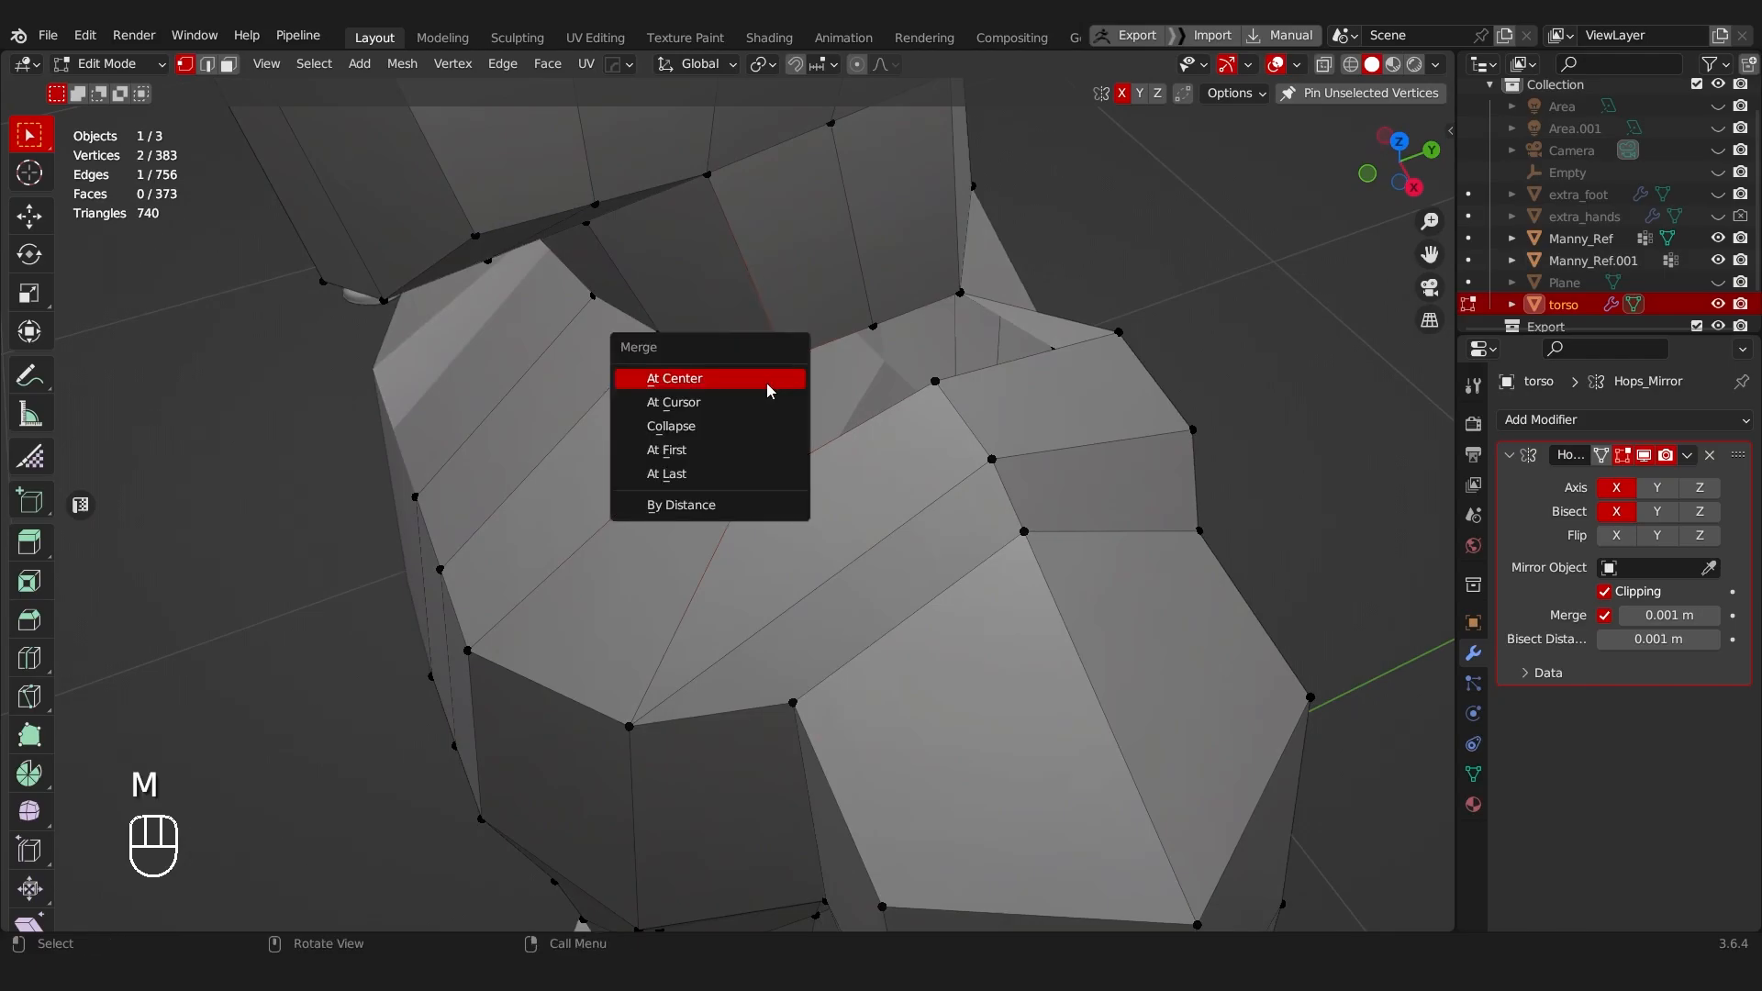
{"action": "left_click", "coordinate": [767, 383]}
Step: Repeat the merge on the middle and rear vertex pairs to close the gap at the side of the neck
{"action": "middle_click_drag", "start_coordinate": [767, 384], "coordinate": [866, 468]}
{"action": "left_click", "coordinate": [867, 468], "text": "shift"}
{"action": "key", "text": "shift+r"}
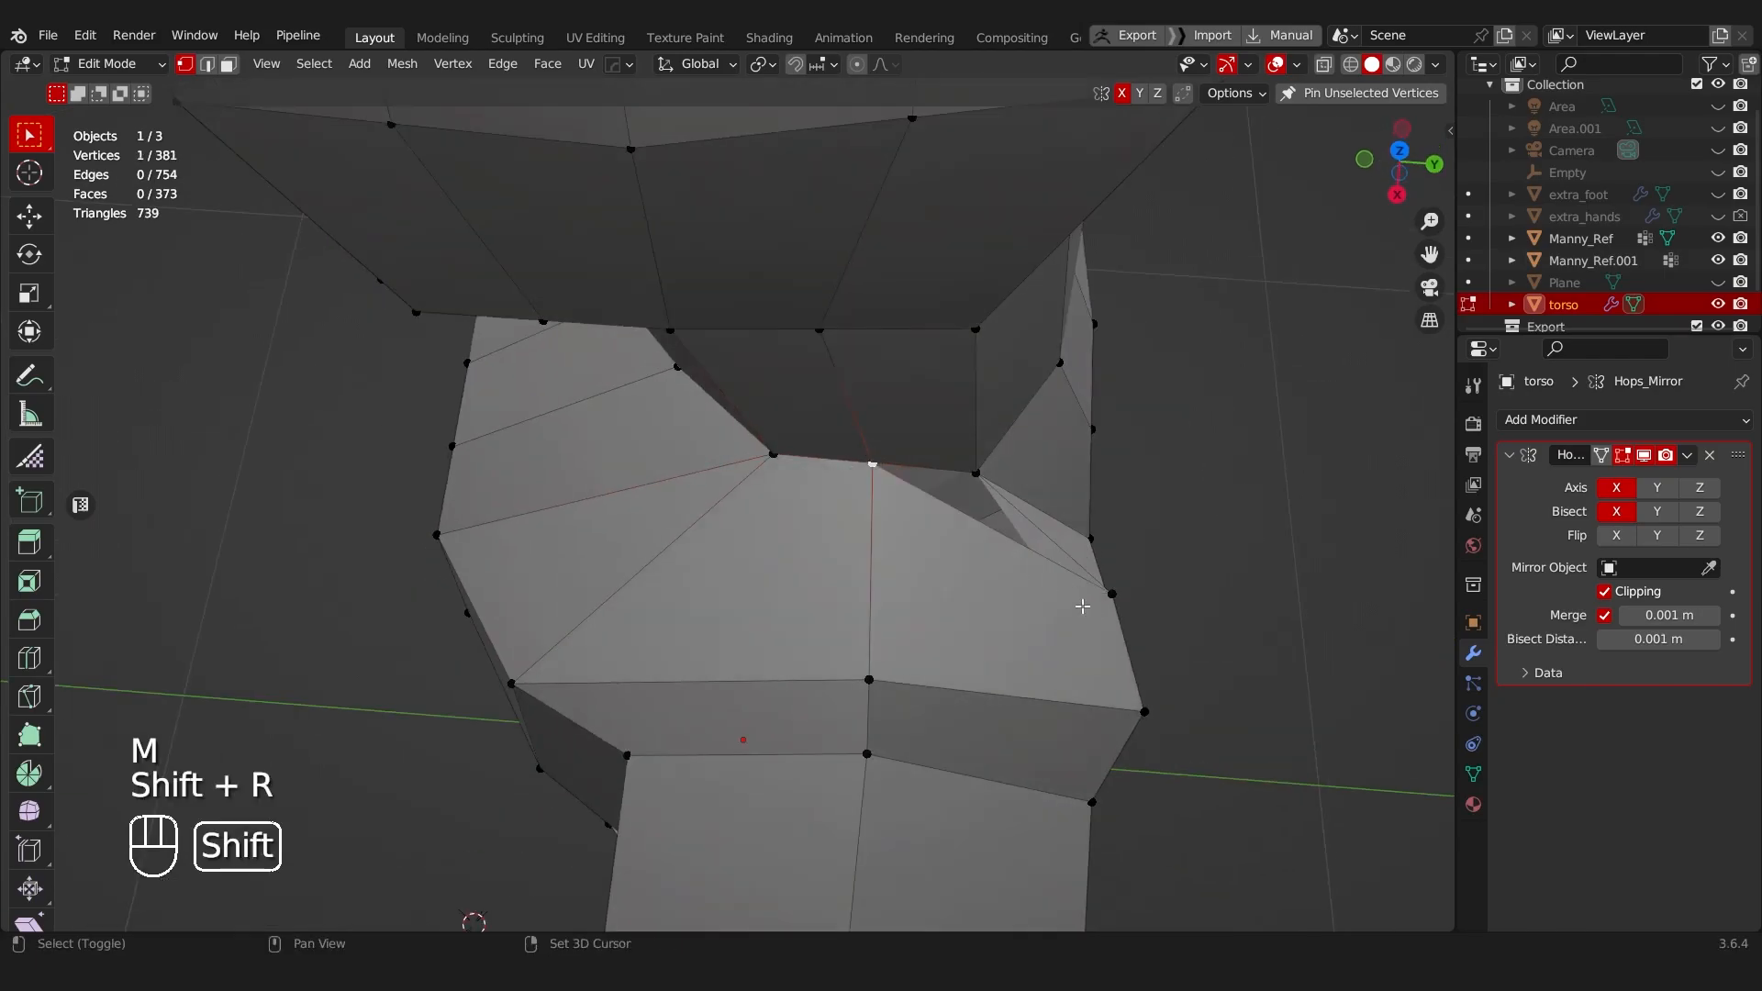
{"action": "left_click", "coordinate": [973, 466], "text": "shift"}
{"action": "key", "text": "shift+r"}
{"action": "middle_click_drag", "start_coordinate": [954, 514], "coordinate": [855, 545], "text": "ctrl"}
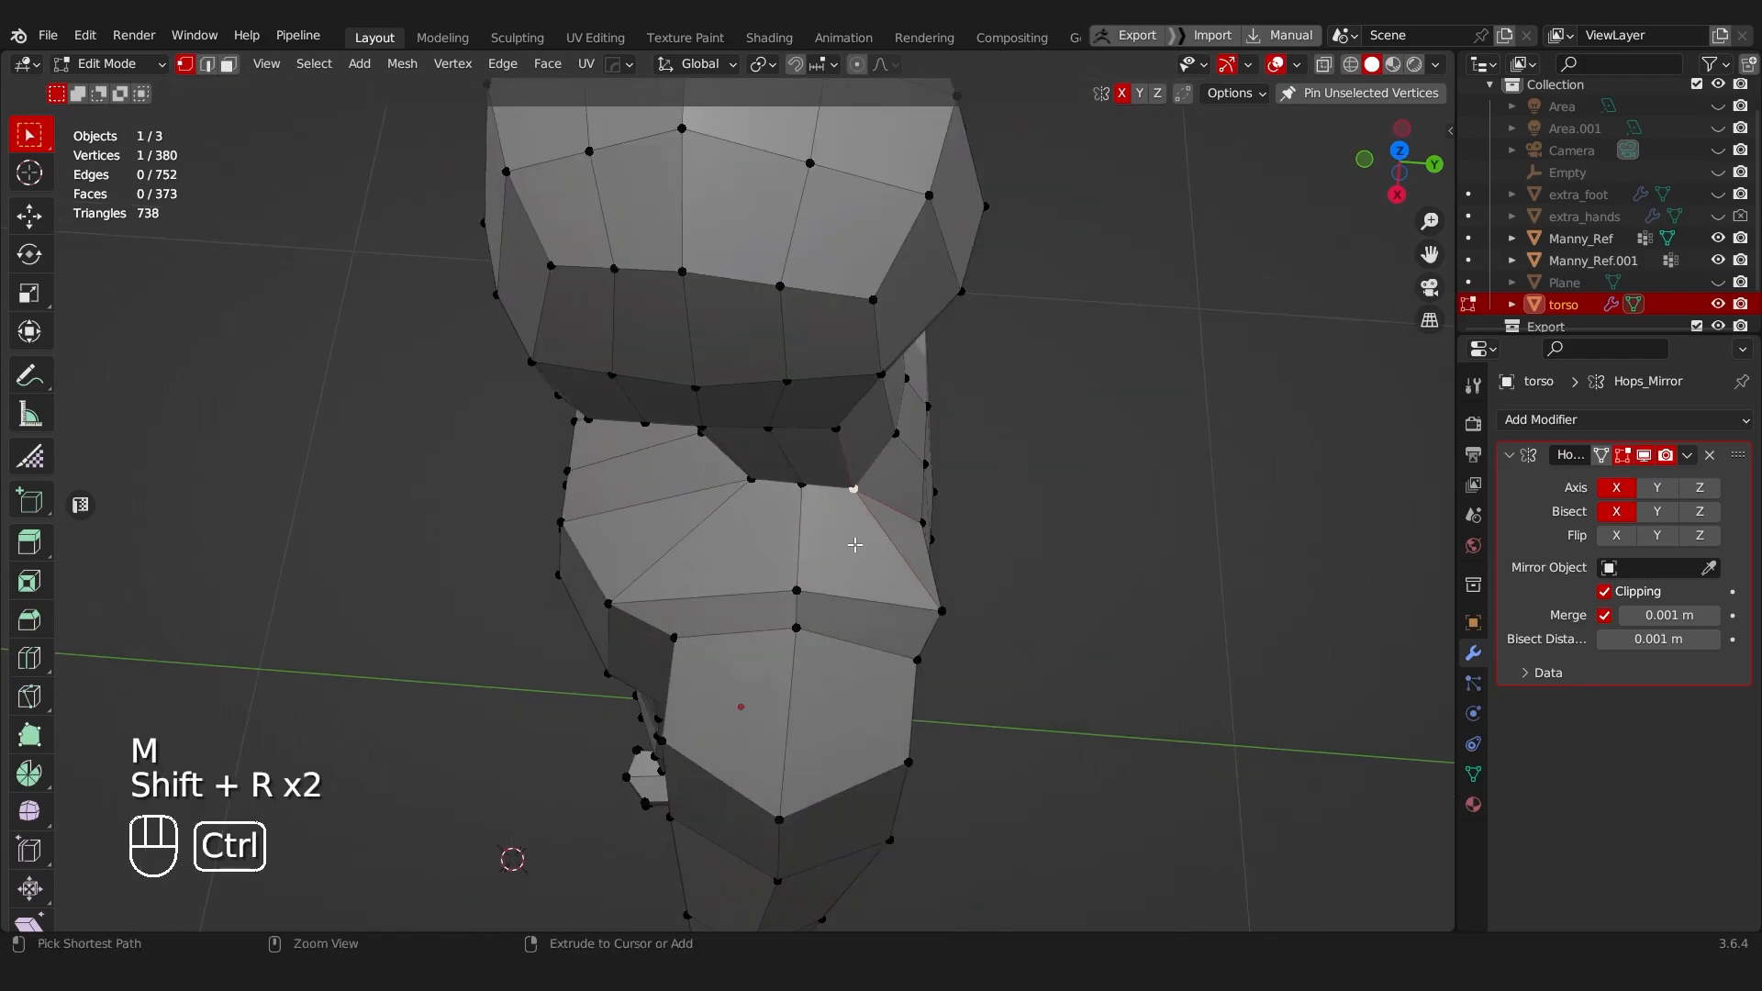
Step: Try a centred loop cut across the shoulder faces beside the neck, scaled down and moved along Z
{"action": "key", "text": "ctrl+r"}
{"action": "left_click", "coordinate": [826, 546]}
{"action": "right_click", "coordinate": [826, 546]}
{"action": "key", "text": "s"}
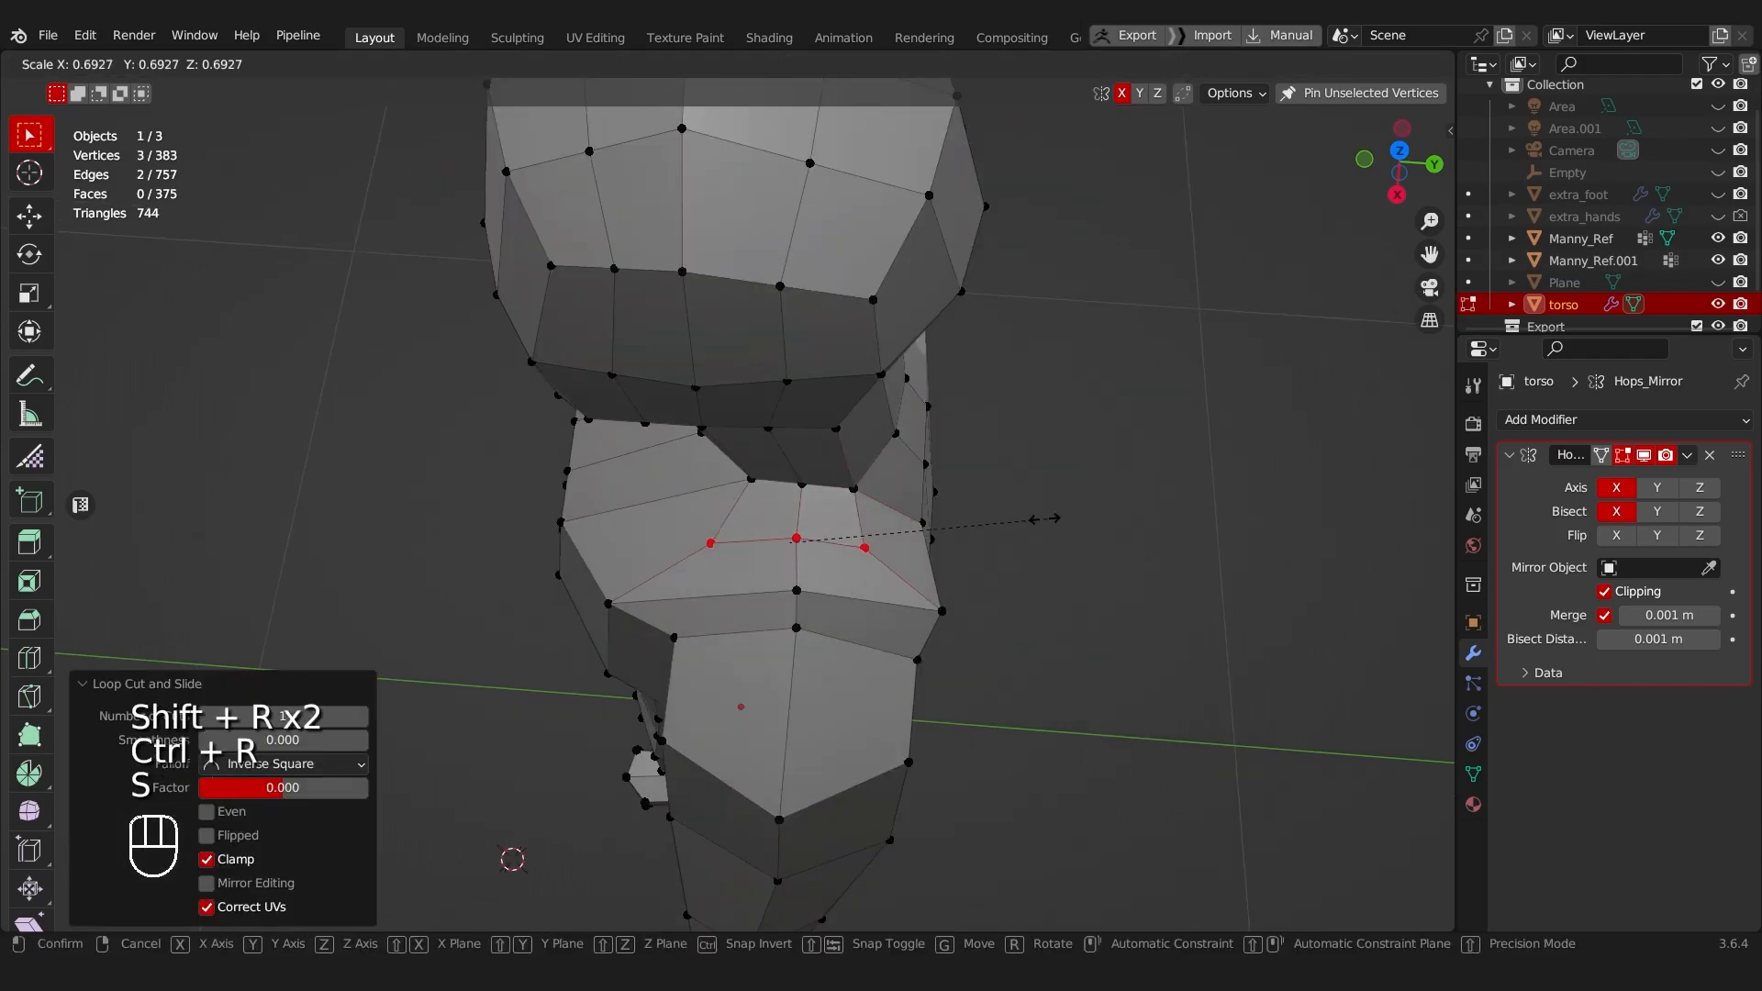
{"action": "left_click", "coordinate": [510, 855]}
{"action": "middle_click_drag", "start_coordinate": [509, 856], "coordinate": [601, 523]}
{"action": "key", "text": "g"}
{"action": "key", "text": "z"}
{"action": "left_click", "coordinate": [1147, 380]}
{"action": "key", "text": "ctrl+z"}
{"action": "key", "text": "ctrl+shift+z"}
Step: Select the strip of faces around the neck base from the chest over the shoulder to the back and inset it by 0.009378 m
{"action": "key", "text": "Tab"}
{"action": "left_click", "coordinate": [780, 479]}
{"action": "left_click", "coordinate": [630, 471]}
{"action": "left_click", "coordinate": [767, 484], "text": "ctrl"}
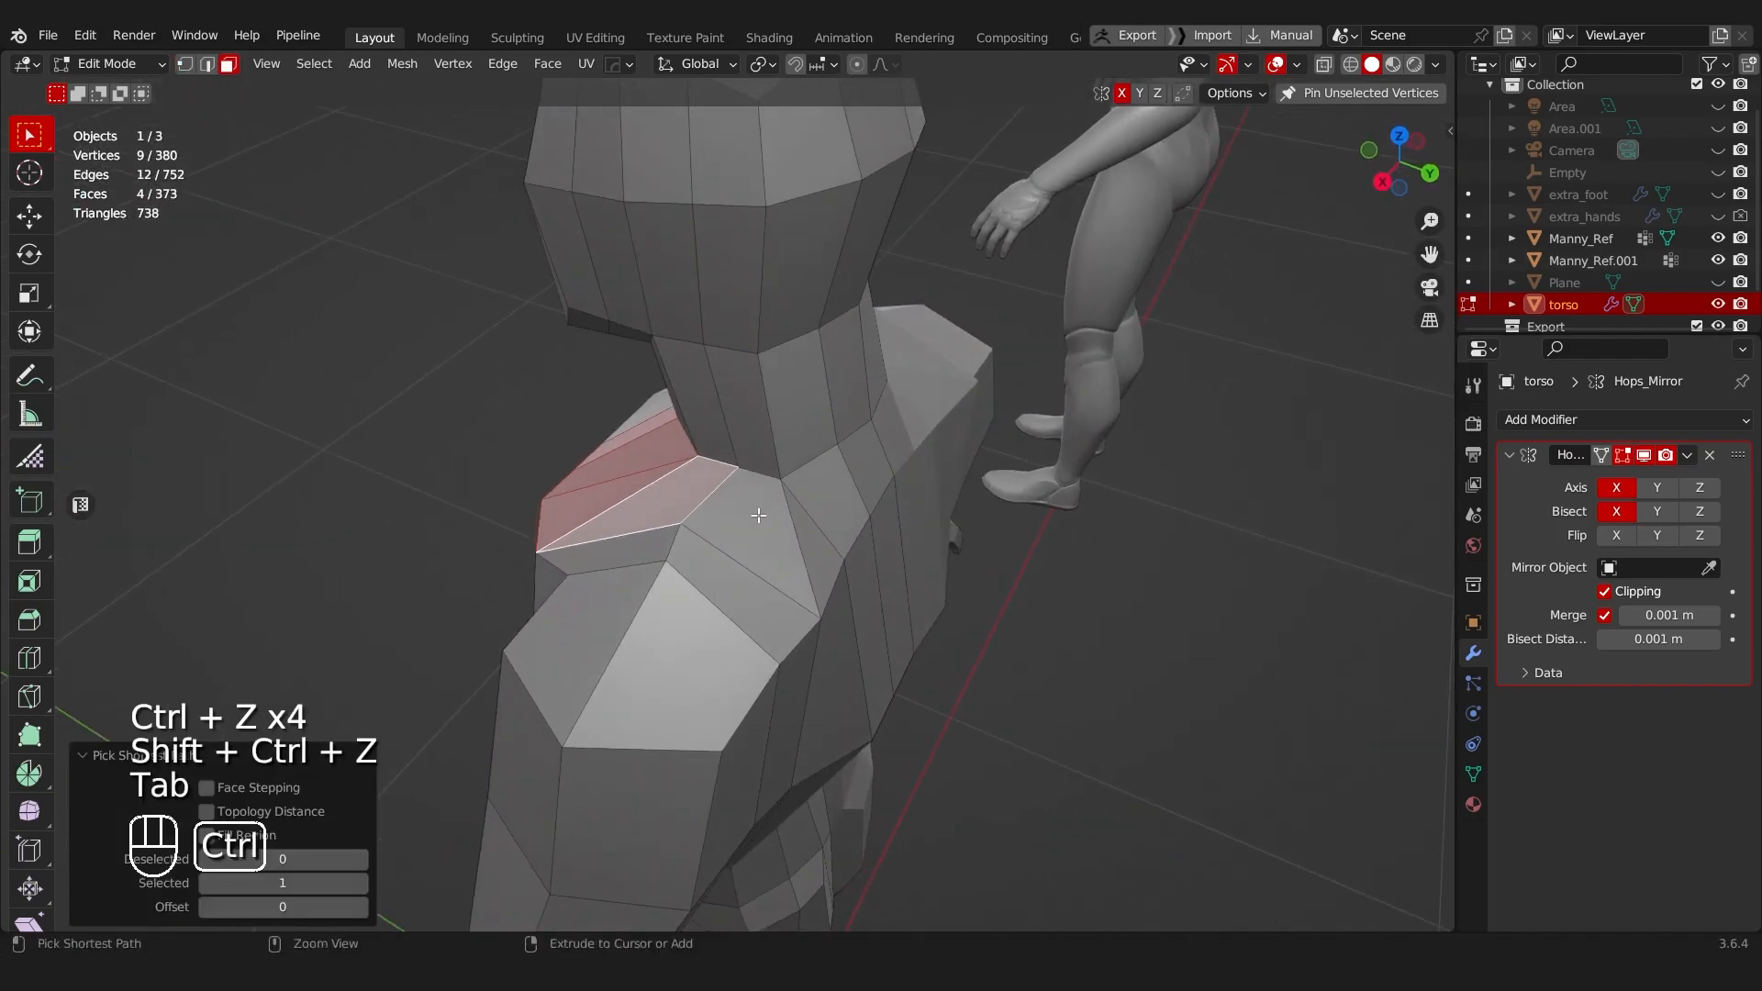
{"action": "left_click", "coordinate": [759, 516], "text": "ctrl"}
{"action": "middle_click_drag", "start_coordinate": [759, 516], "coordinate": [786, 499]}
{"action": "left_click", "coordinate": [843, 502], "text": "ctrl"}
{"action": "key", "text": "i"}
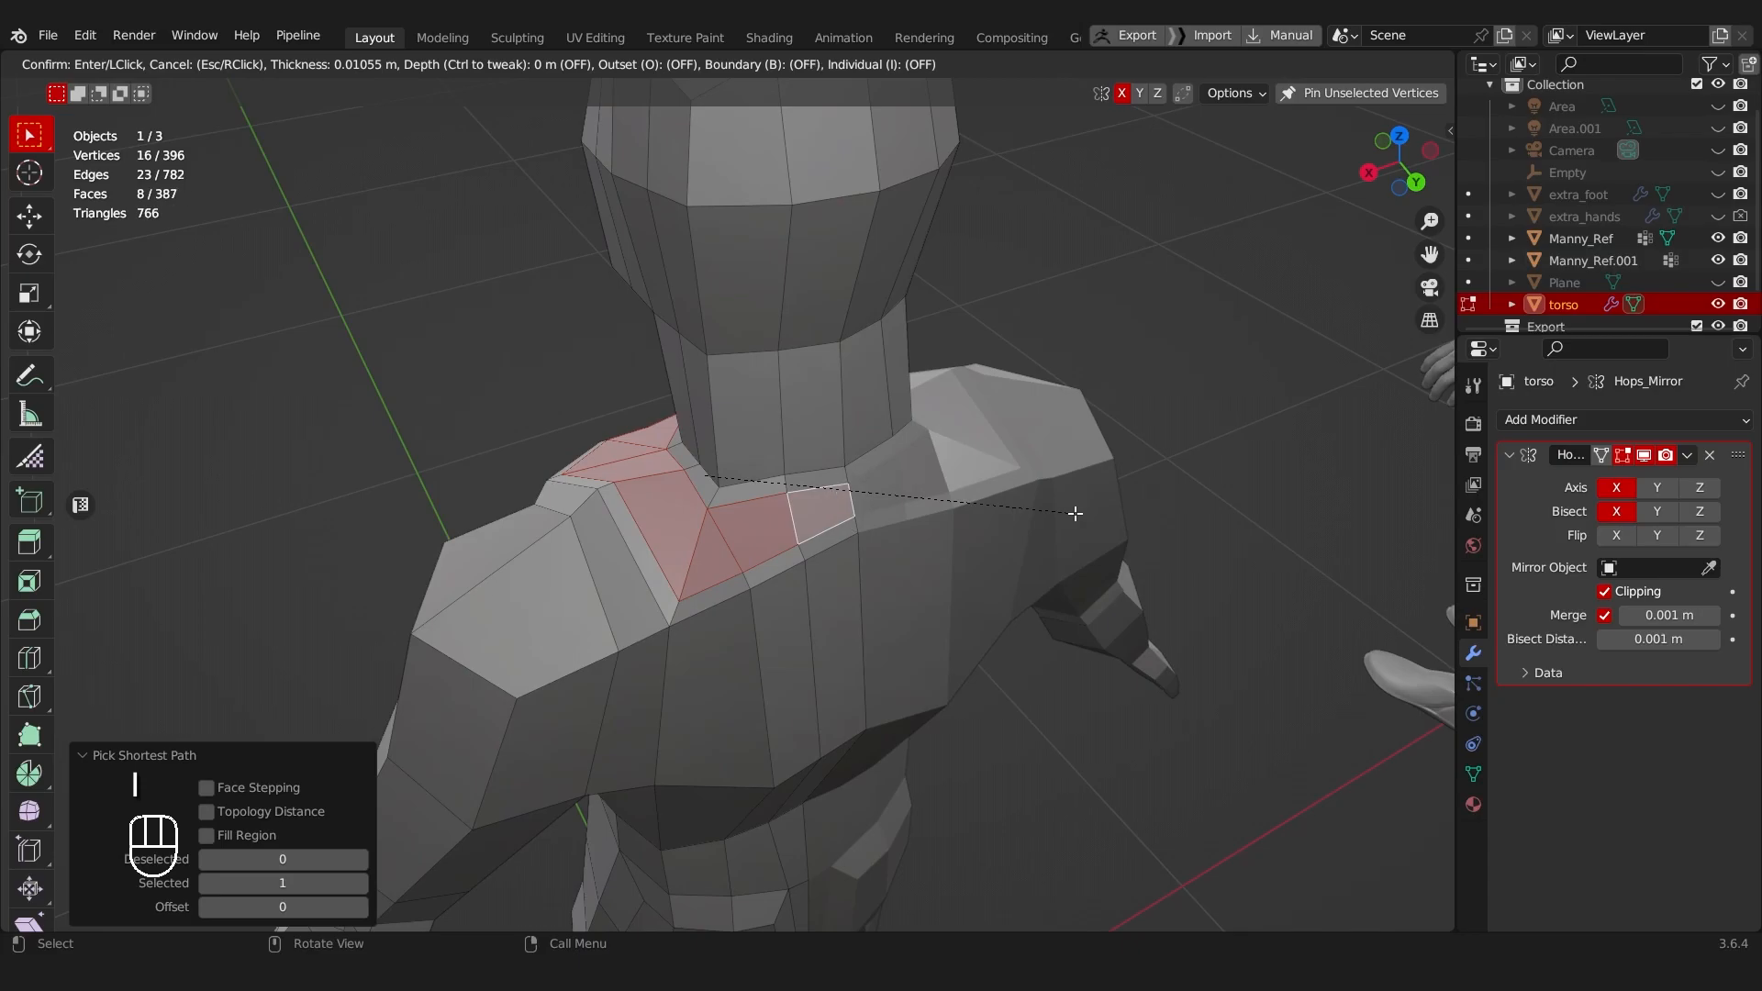
{"action": "left_click", "coordinate": [1076, 513]}
{"action": "middle_click_drag", "start_coordinate": [1075, 513], "coordinate": [877, 536]}
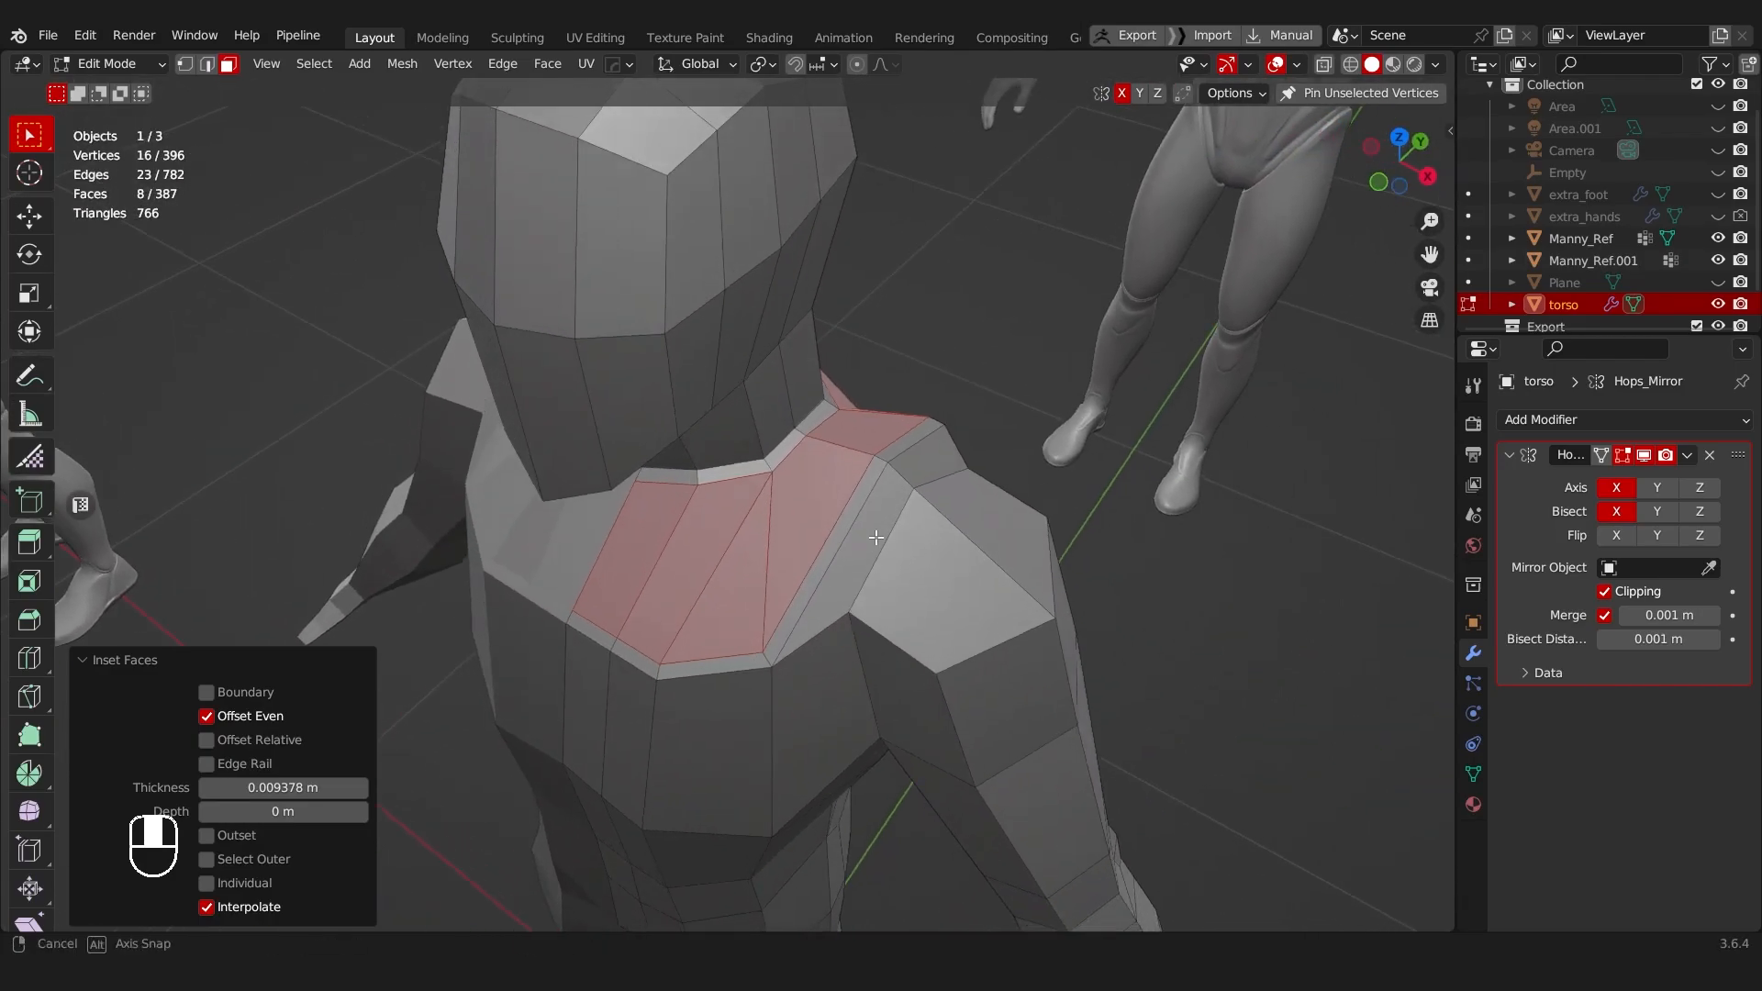
{"action": "middle_click_drag", "start_coordinate": [750, 608], "coordinate": [780, 554]}
Step: Try to slide the vertical edge run on the upper chest by a factor of -0.156
{"action": "scroll", "coordinate": [799, 543], "scroll_direction": "down", "scroll_amount": 5}
{"action": "scroll", "coordinate": [780, 553], "scroll_direction": "up", "scroll_amount": 2}
{"action": "key", "text": "Tab"}
{"action": "left_click", "coordinate": [779, 679]}
{"action": "left_click", "coordinate": [759, 523]}
{"action": "key", "text": "g"}
{"action": "key", "text": "g"}
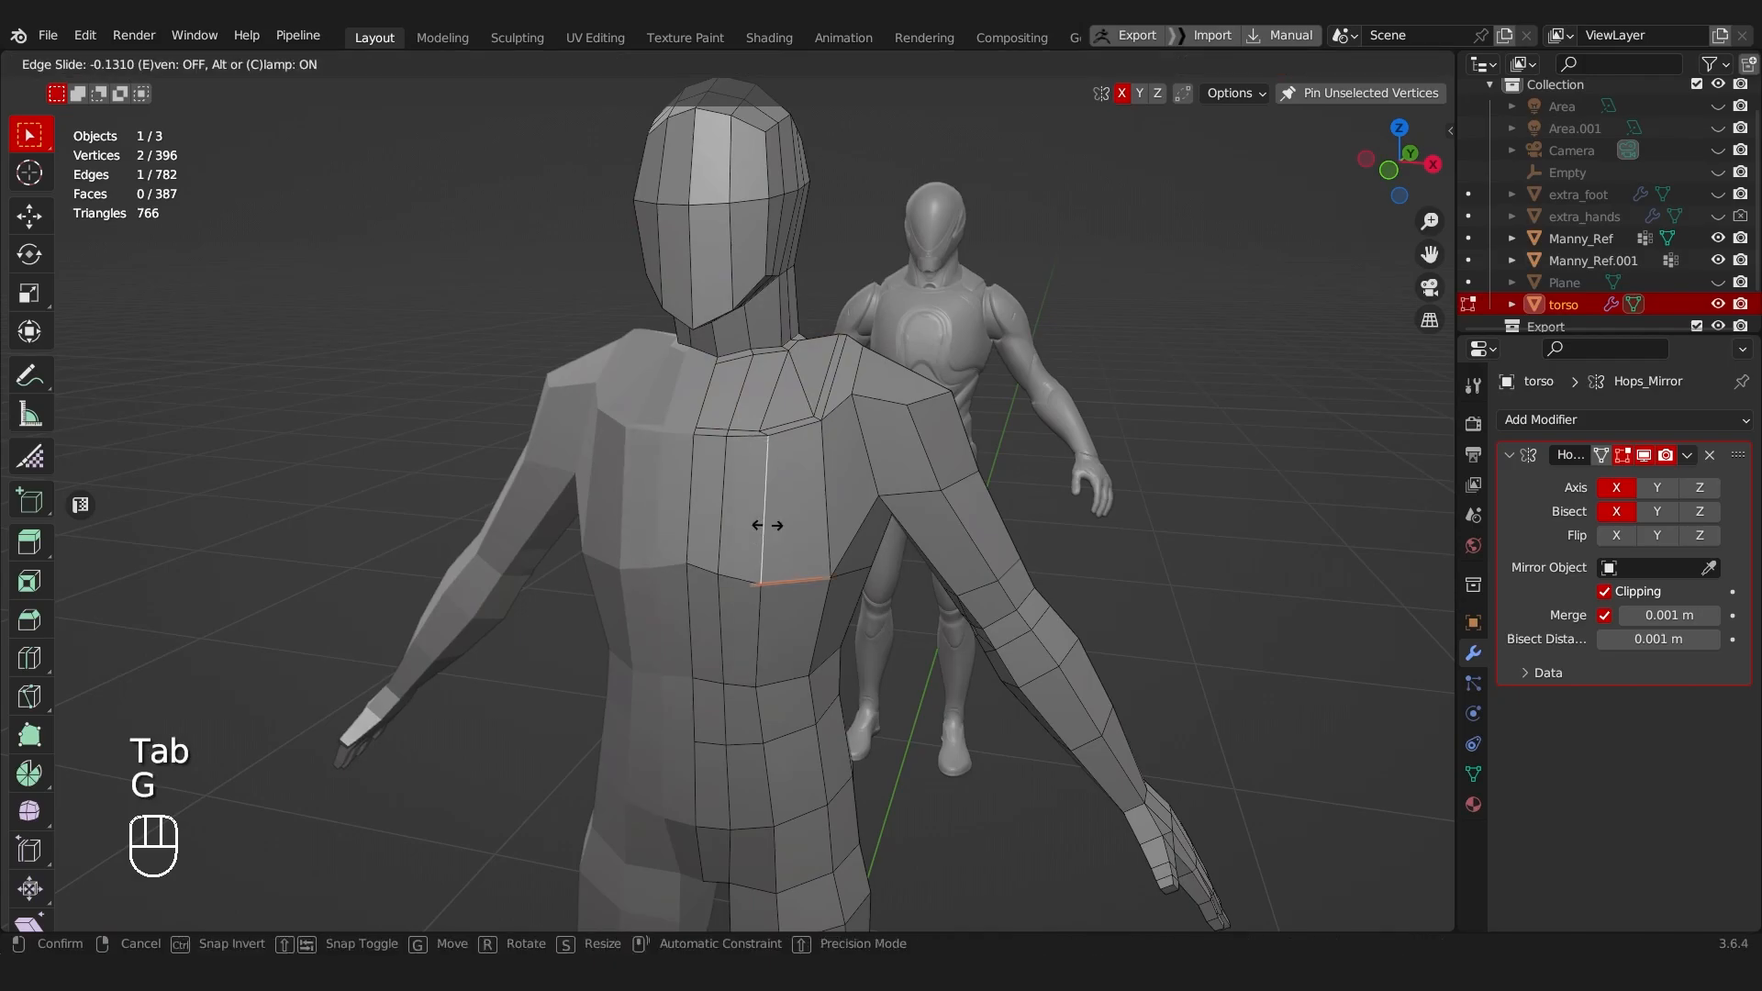
{"action": "right_click", "coordinate": [767, 518]}
{"action": "left_click", "coordinate": [768, 418], "text": "ctrl"}
{"action": "key", "text": "g"}
{"action": "key", "text": "g"}
{"action": "left_click", "coordinate": [765, 495]}
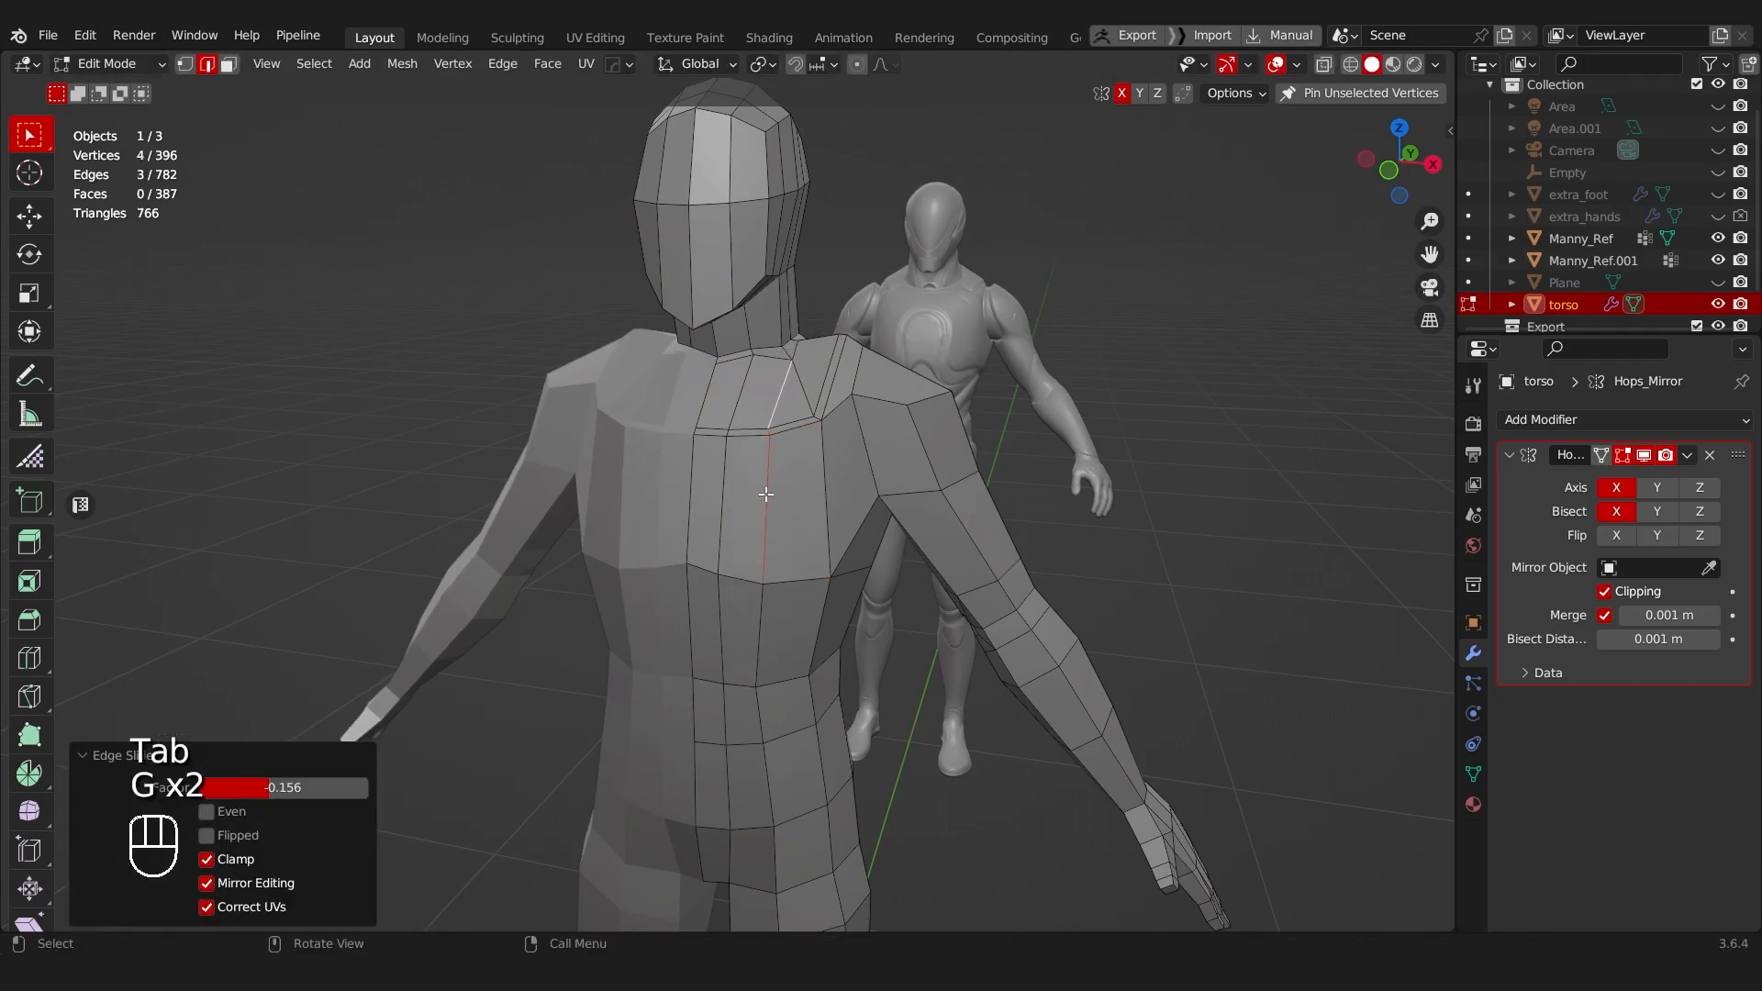
{"action": "middle_click_drag", "start_coordinate": [793, 449], "coordinate": [767, 531]}
{"action": "scroll", "coordinate": [789, 496], "scroll_direction": "up", "scroll_amount": 2}
{"action": "key", "text": "ctrl+z"}
Step: Try adding two loop cuts across the inset faces around the base of the neck
{"action": "scroll", "coordinate": [767, 531], "scroll_direction": "up", "scroll_amount": 2}
{"action": "key", "text": "Tab"}
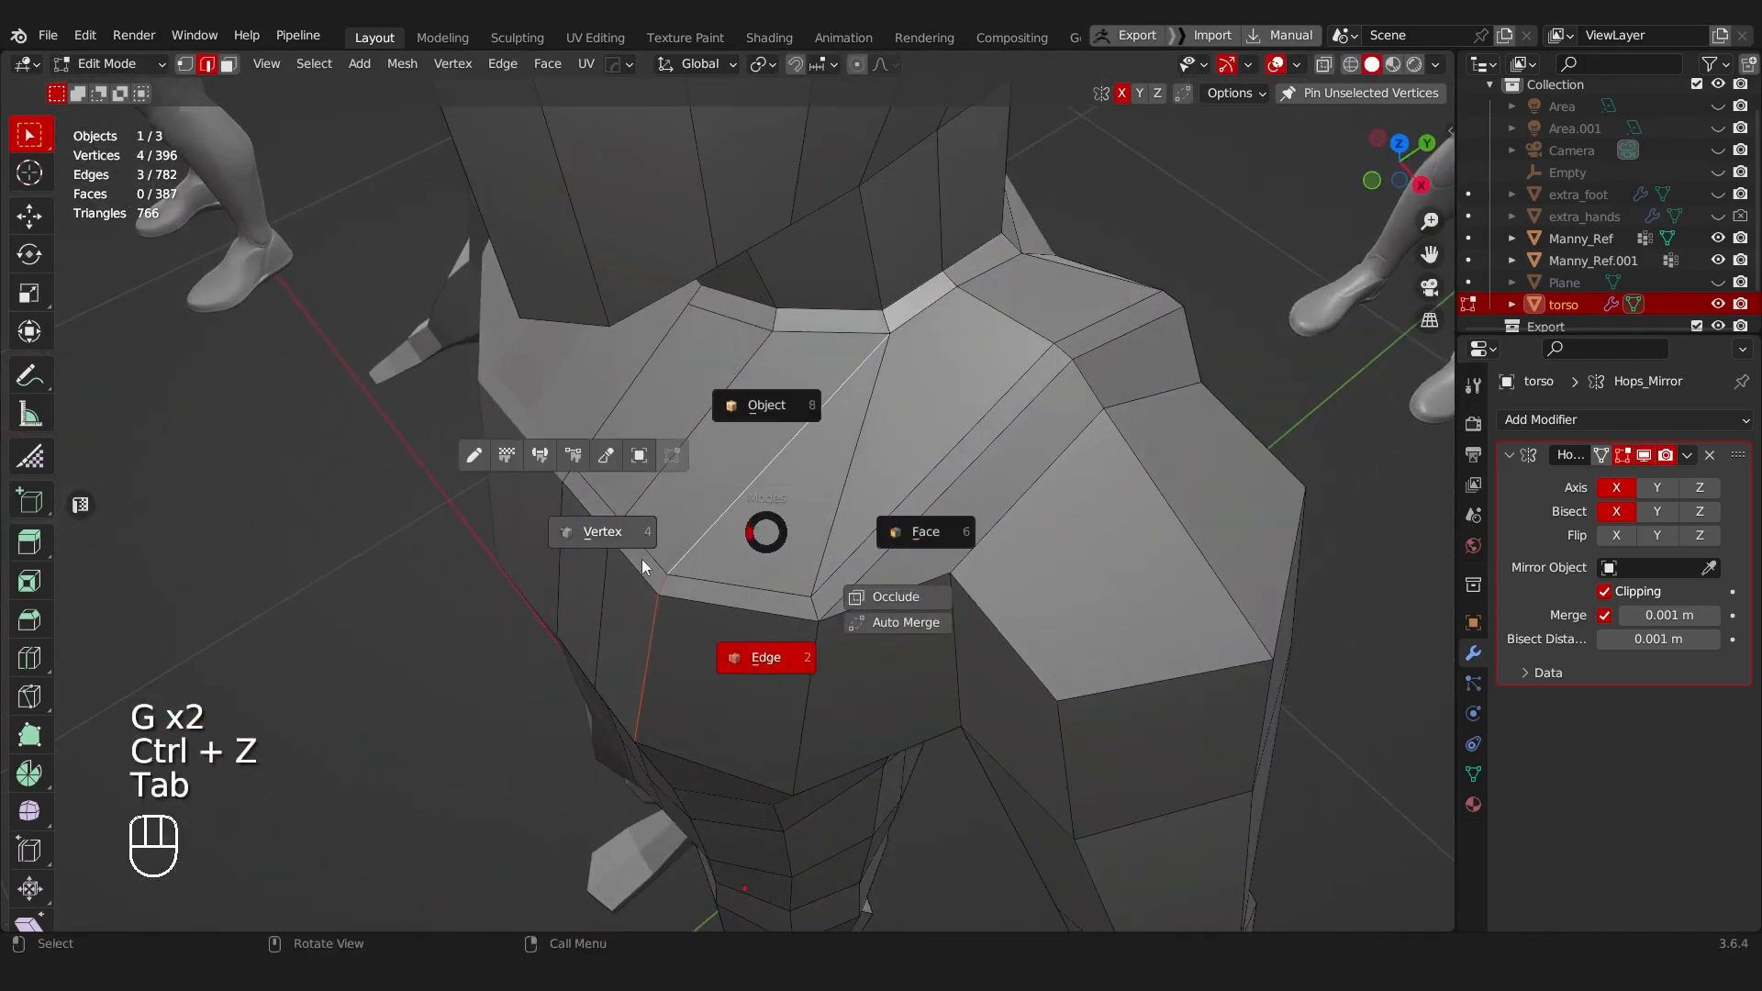
{"action": "left_click", "coordinate": [644, 561]}
{"action": "middle_click_drag", "start_coordinate": [645, 561], "coordinate": [731, 527]}
{"action": "scroll", "coordinate": [732, 527], "scroll_direction": "down", "scroll_amount": 3}
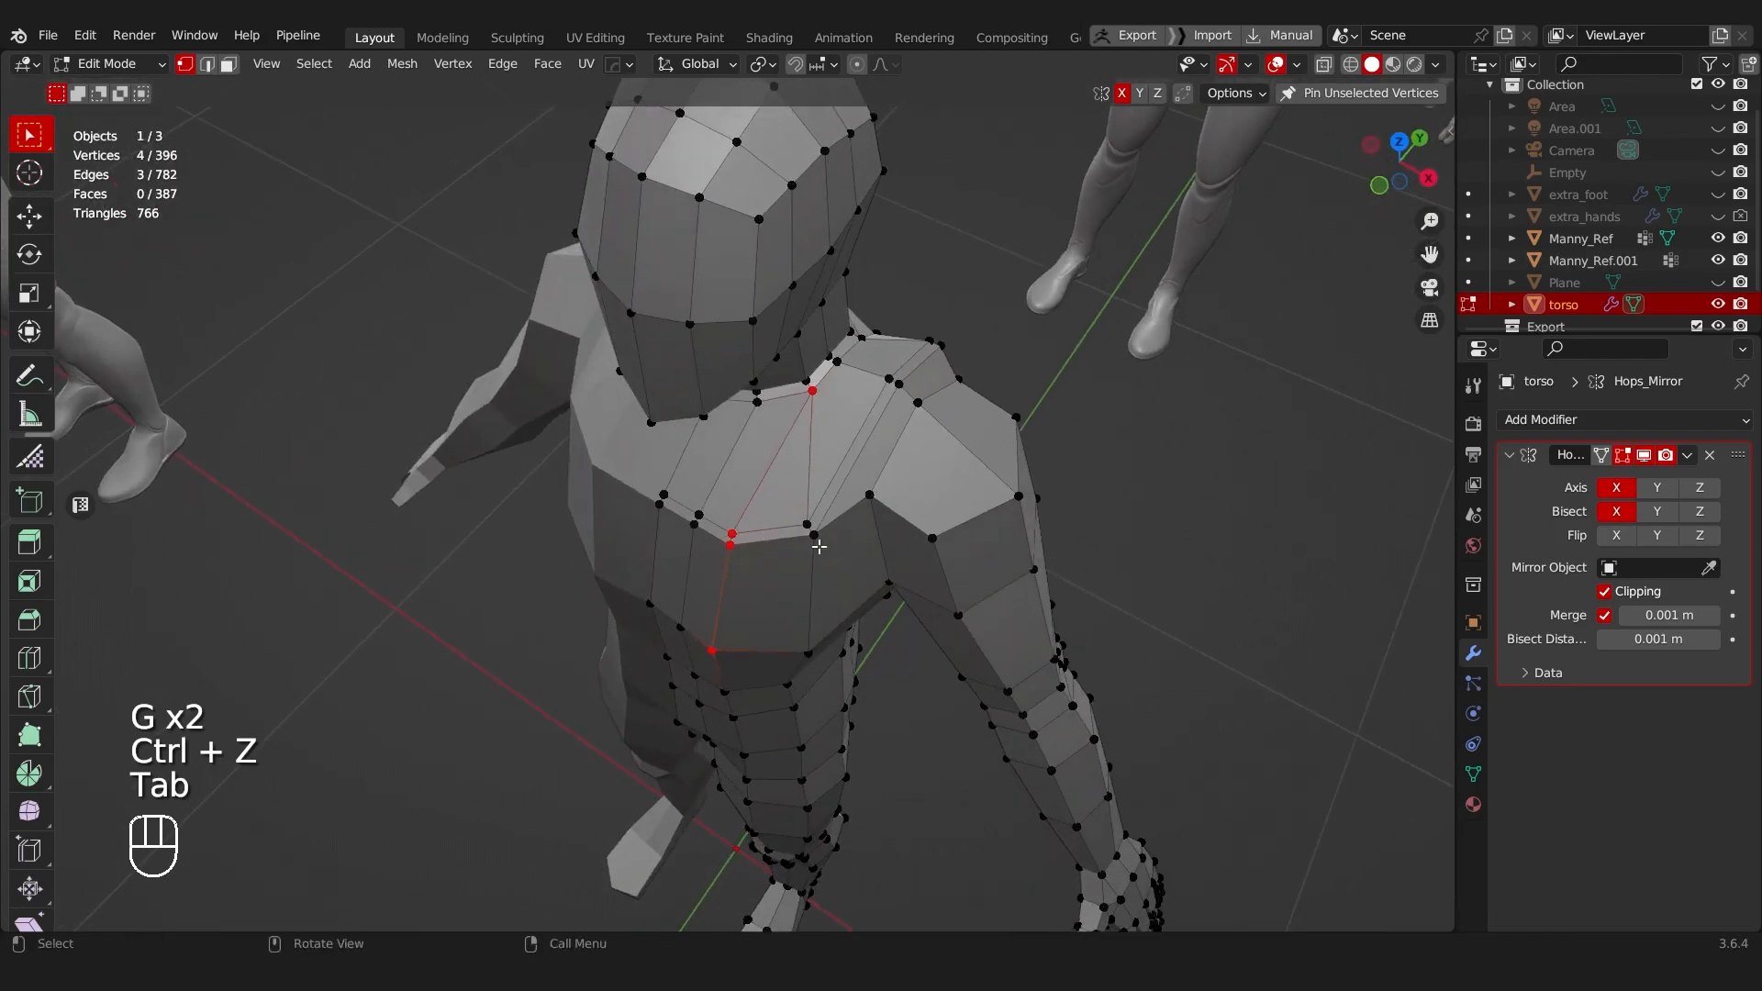
{"action": "scroll", "coordinate": [786, 492], "scroll_direction": "up", "scroll_amount": 3}
{"action": "middle_click_drag", "start_coordinate": [809, 390], "coordinate": [823, 599]}
{"action": "key", "text": "ctrl+r"}
{"action": "left_click", "coordinate": [750, 465]}
{"action": "key", "text": "ctrl+r"}
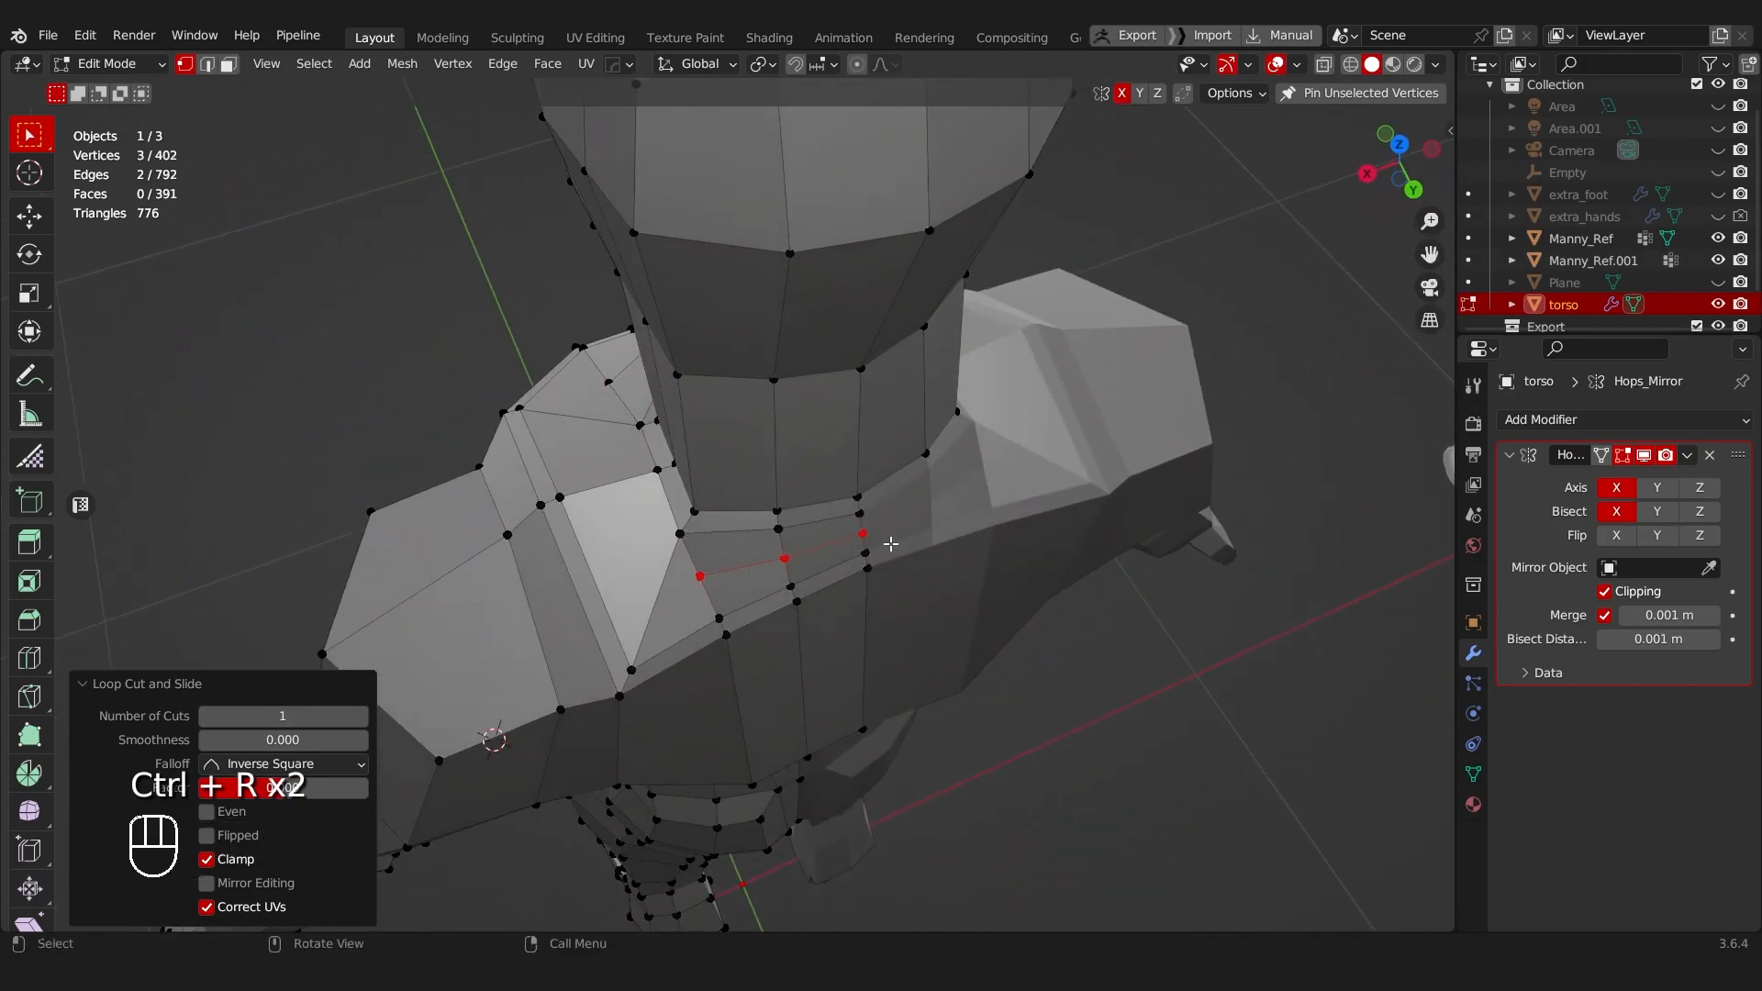
Step: Try sliding edges on the upper back near the neck, and undo those slides together with the two loop cuts
{"action": "middle_click_drag", "start_coordinate": [707, 542], "coordinate": [629, 590]}
{"action": "key", "text": "Tab"}
{"action": "left_click", "coordinate": [709, 482]}
{"action": "key", "text": "g"}
{"action": "key", "text": "g"}
{"action": "left_click", "coordinate": [703, 475]}
{"action": "left_click", "coordinate": [769, 555]}
{"action": "key", "text": "g"}
{"action": "key", "text": "g"}
{"action": "left_click", "coordinate": [775, 555]}
{"action": "key", "text": "ctrl+z"}
{"action": "key", "text": "ctrl+z"}
{"action": "key", "text": "ctrl+z"}
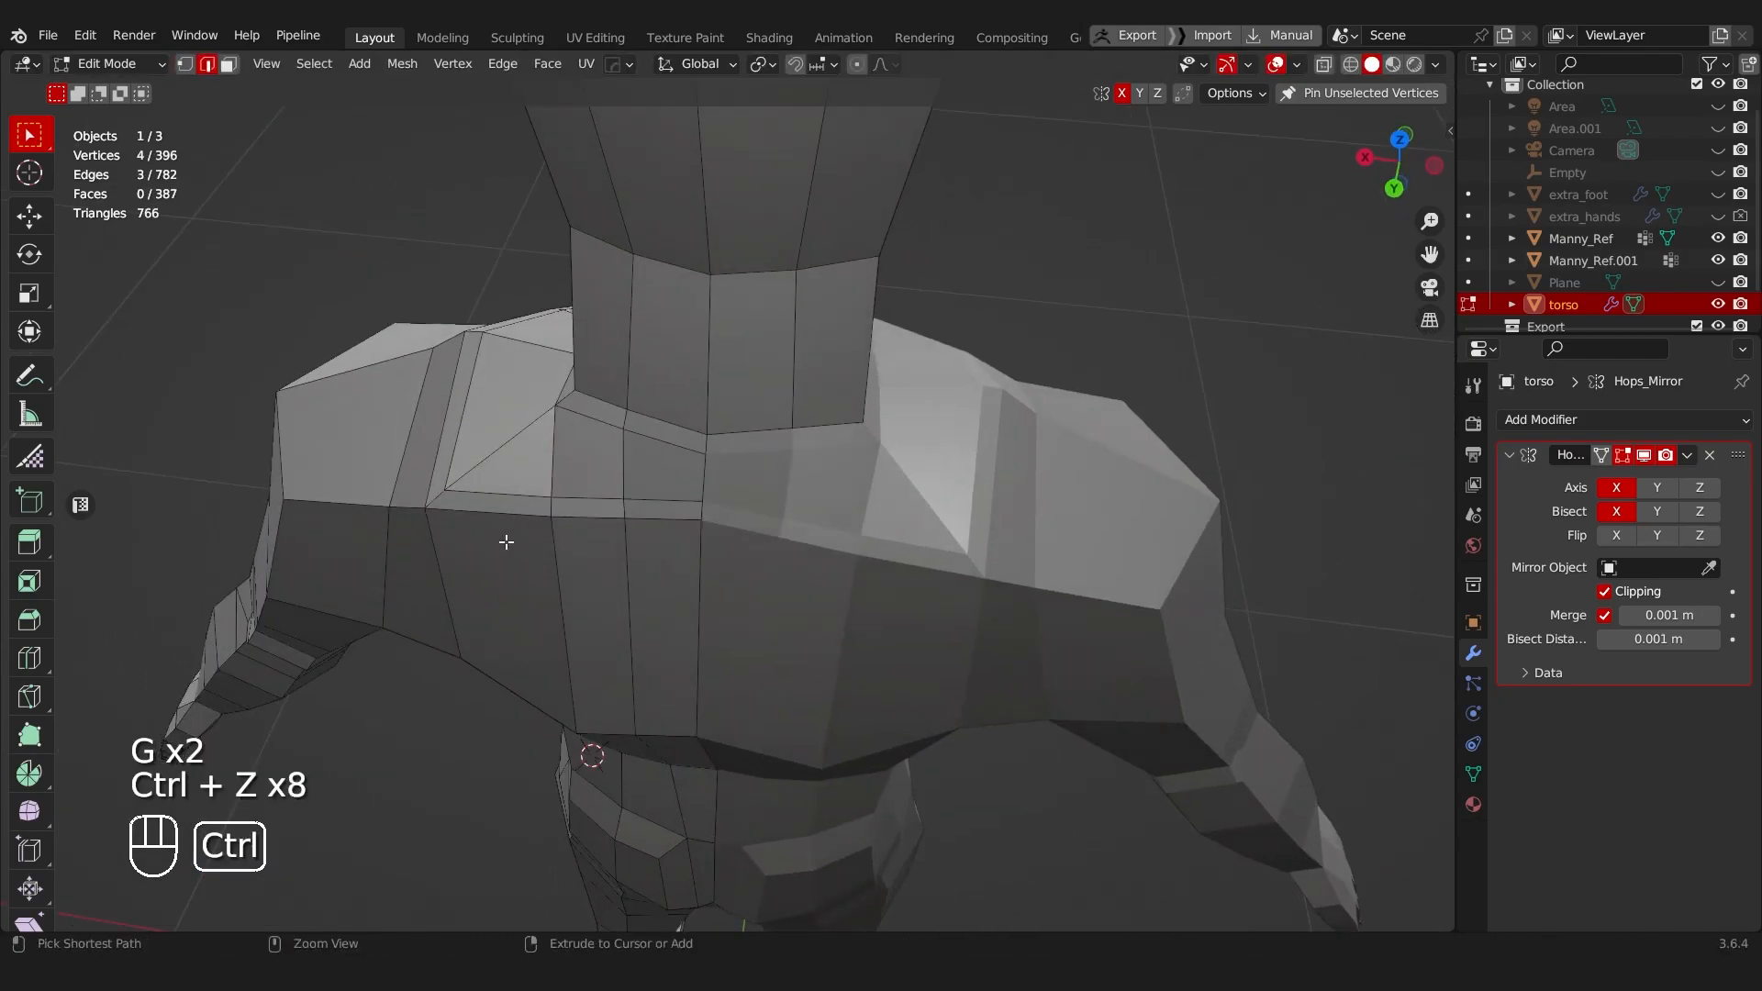
Step: Add a centred loop cut across the inset shoulder faces beside the neck and scale it to 0.455
{"action": "middle_click_drag", "start_coordinate": [507, 542], "coordinate": [849, 554]}
{"action": "key", "text": "ctrl+r"}
{"action": "left_click", "coordinate": [809, 533]}
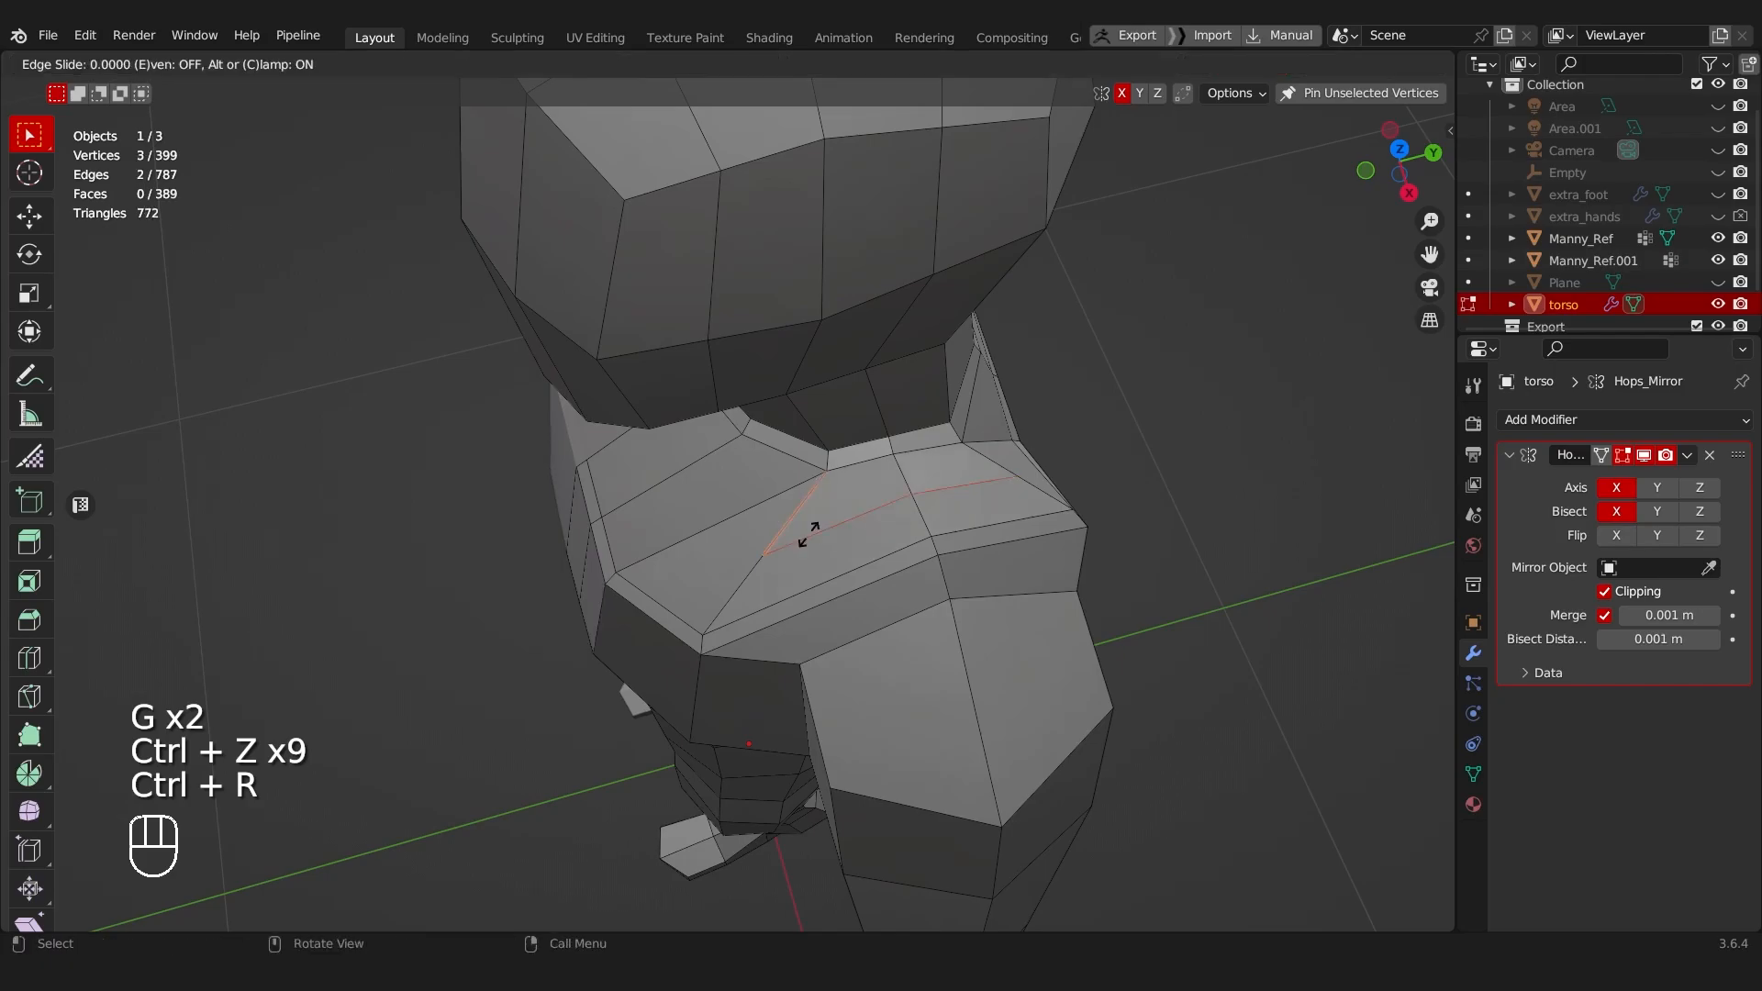
{"action": "right_click", "coordinate": [810, 533]}
{"action": "key", "text": "s"}
{"action": "left_click", "coordinate": [1078, 479]}
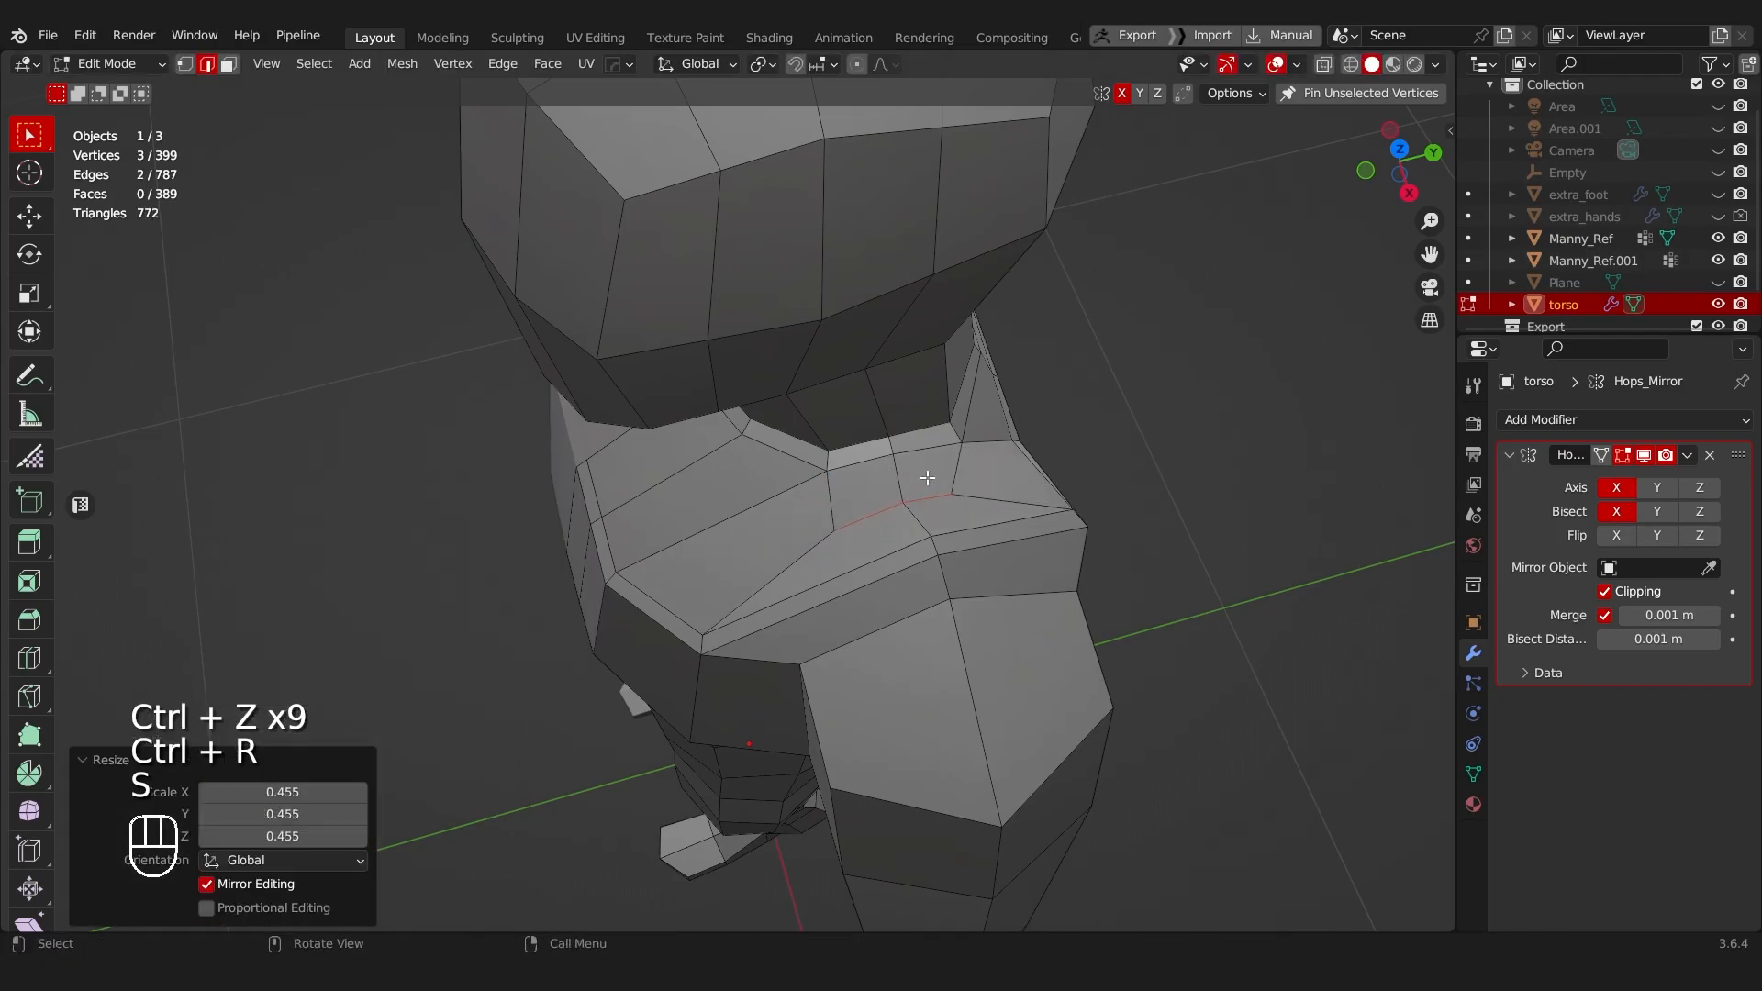
Step: Raise the new shoulder edges by 0.016408 m along Z
{"action": "mouse_move", "coordinate": [909, 482]}
{"action": "middle_mouse_down"}
{"action": "mouse_move", "coordinate": [1070, 412]}
{"action": "mouse_move", "coordinate": [818, 408]}
{"action": "mouse_move", "coordinate": [551, 819]}
{"action": "mouse_move", "coordinate": [716, 568]}
{"action": "mouse_move", "coordinate": [1027, 358]}
{"action": "mouse_move", "coordinate": [945, 458]}
{"action": "mouse_move", "coordinate": [780, 514]}
{"action": "mouse_move", "coordinate": [557, 489]}
{"action": "mouse_move", "coordinate": [884, 487]}
{"action": "middle_mouse_up"}
{"action": "key", "text": "g"}
{"action": "key", "text": "z"}
{"action": "left_click", "coordinate": [952, 456]}
Step: Switch the torso to Sculpt Mode and display the wireframe over the models
{"action": "key", "text": "Tab"}
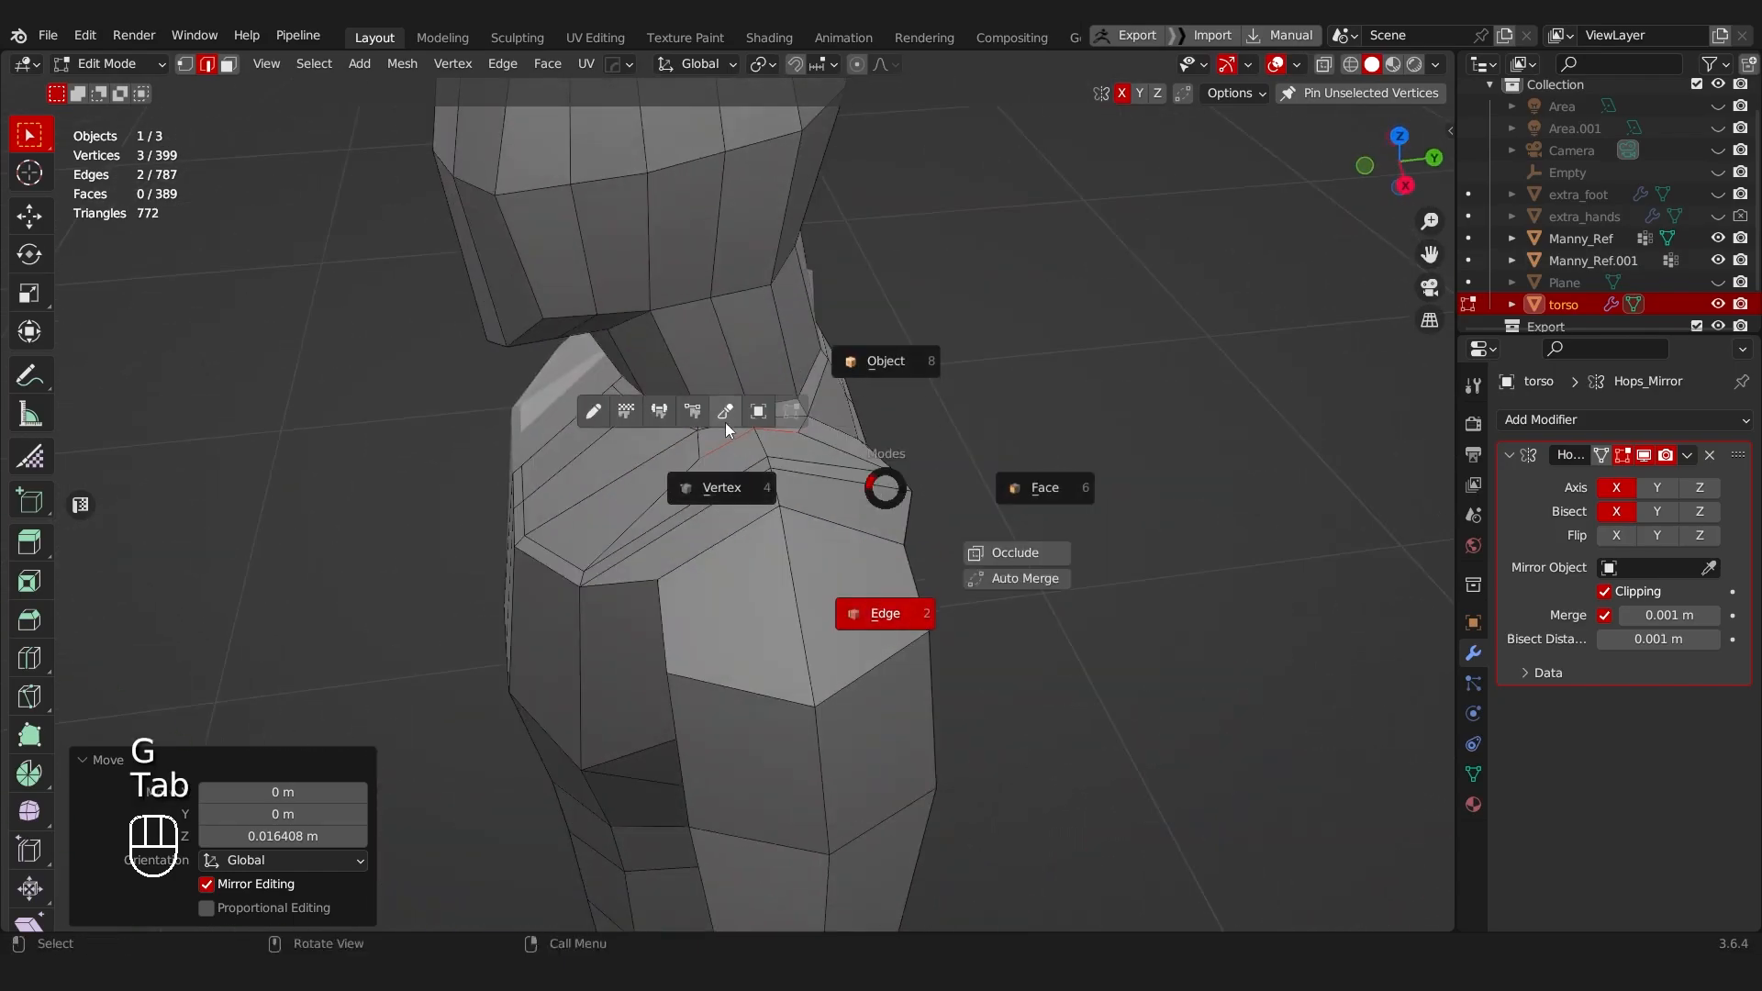
{"action": "left_click", "coordinate": [724, 416]}
{"action": "scroll", "coordinate": [723, 415], "scroll_direction": "down", "scroll_amount": 5}
{"action": "middle_click_drag", "start_coordinate": [637, 474], "coordinate": [760, 468]}
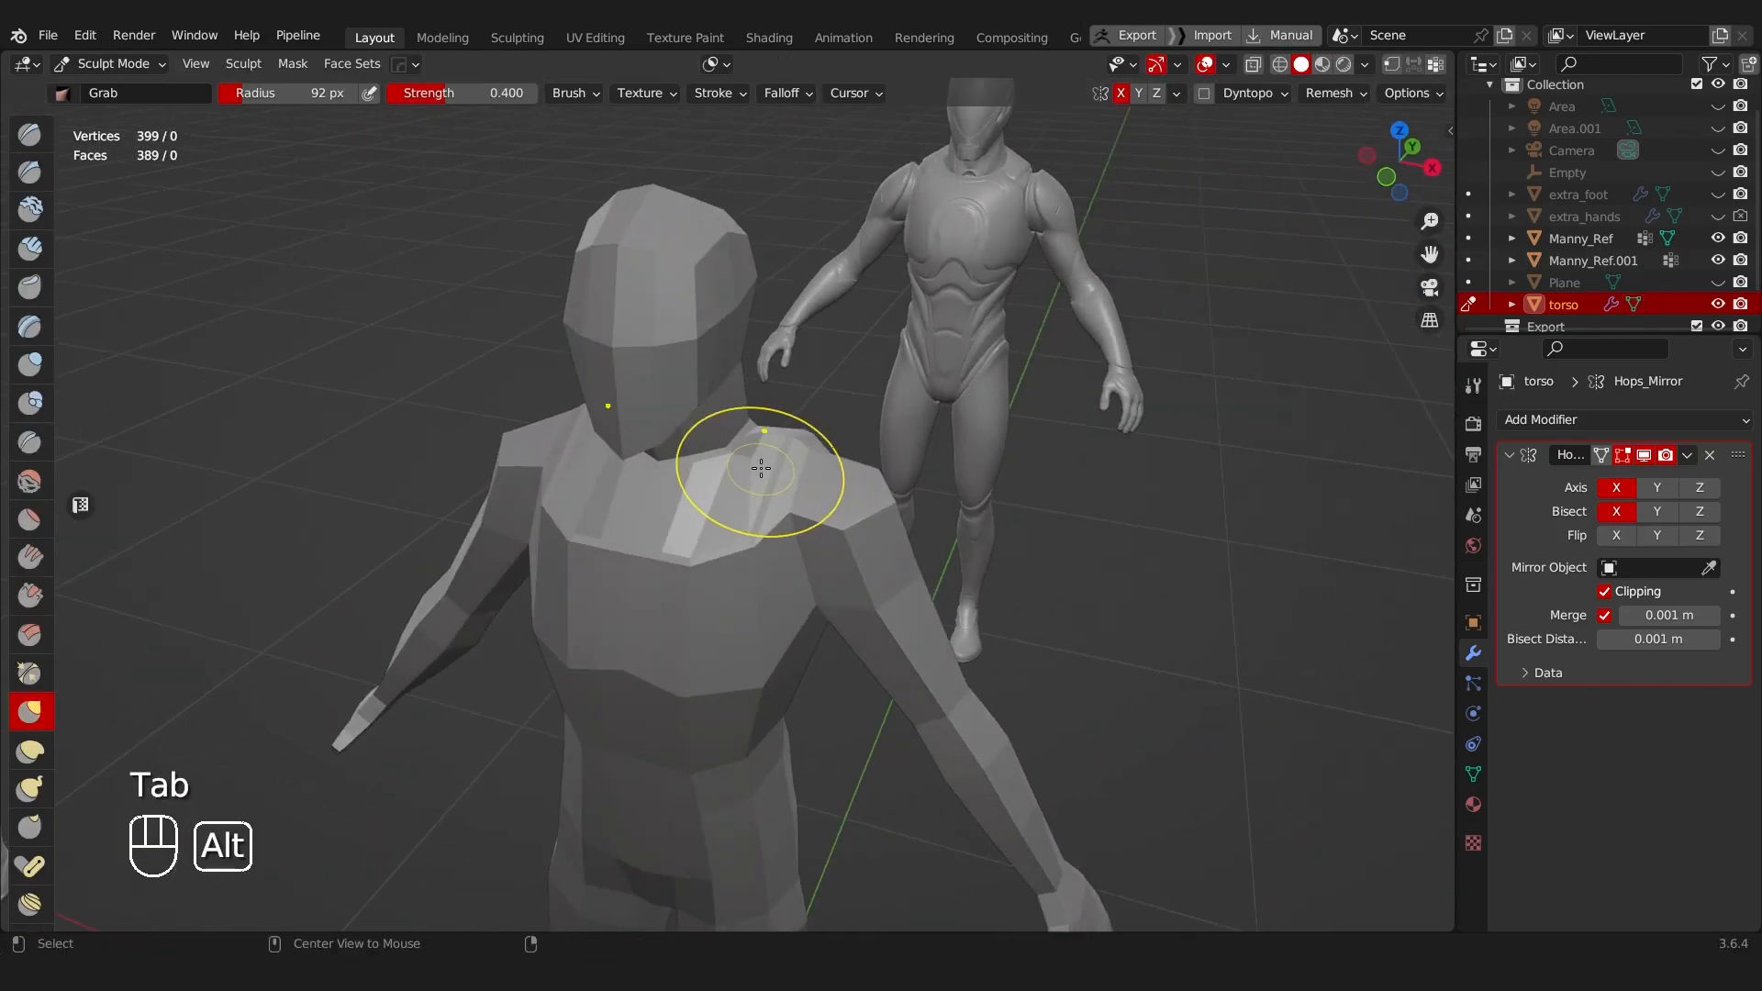
{"action": "key", "text": "alt+v"}
{"action": "left_click", "coordinate": [753, 466]}
{"action": "scroll", "coordinate": [830, 435], "scroll_direction": "up", "scroll_amount": 4}
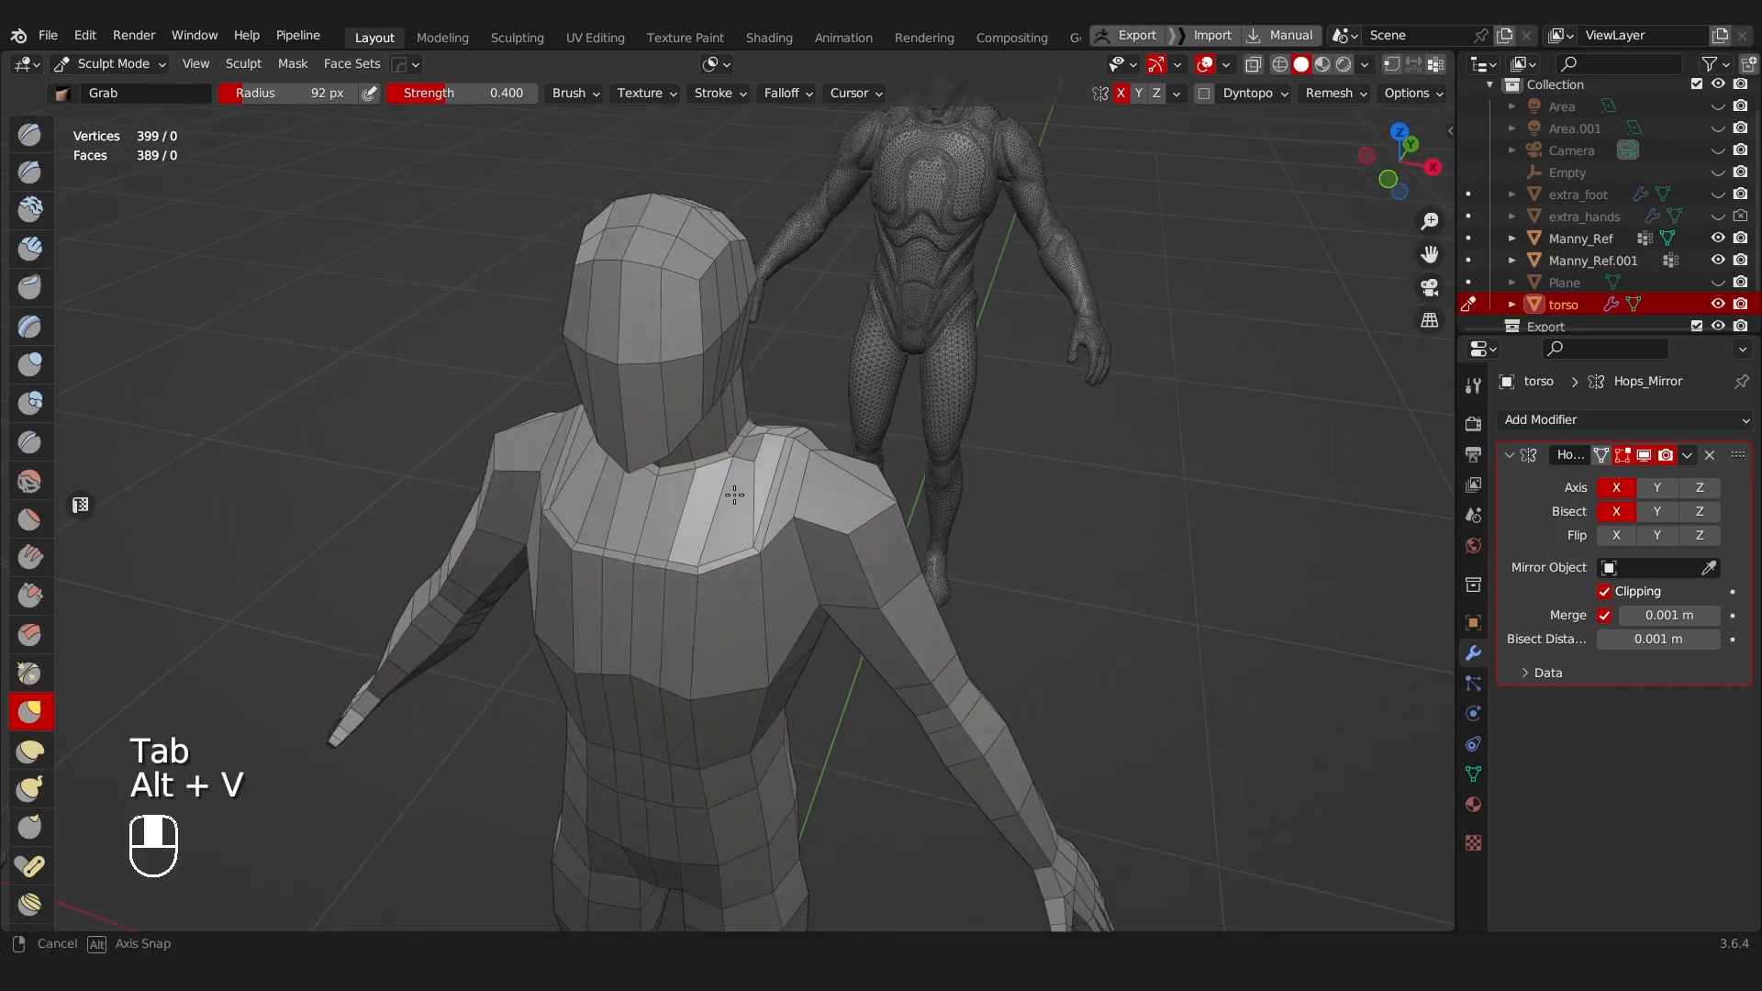
Step: Smooth the upper chest and collar area and reshape the shoulder with the Grab brush at a 168 px radius
{"action": "middle_click_drag", "start_coordinate": [829, 435], "coordinate": [686, 480]}
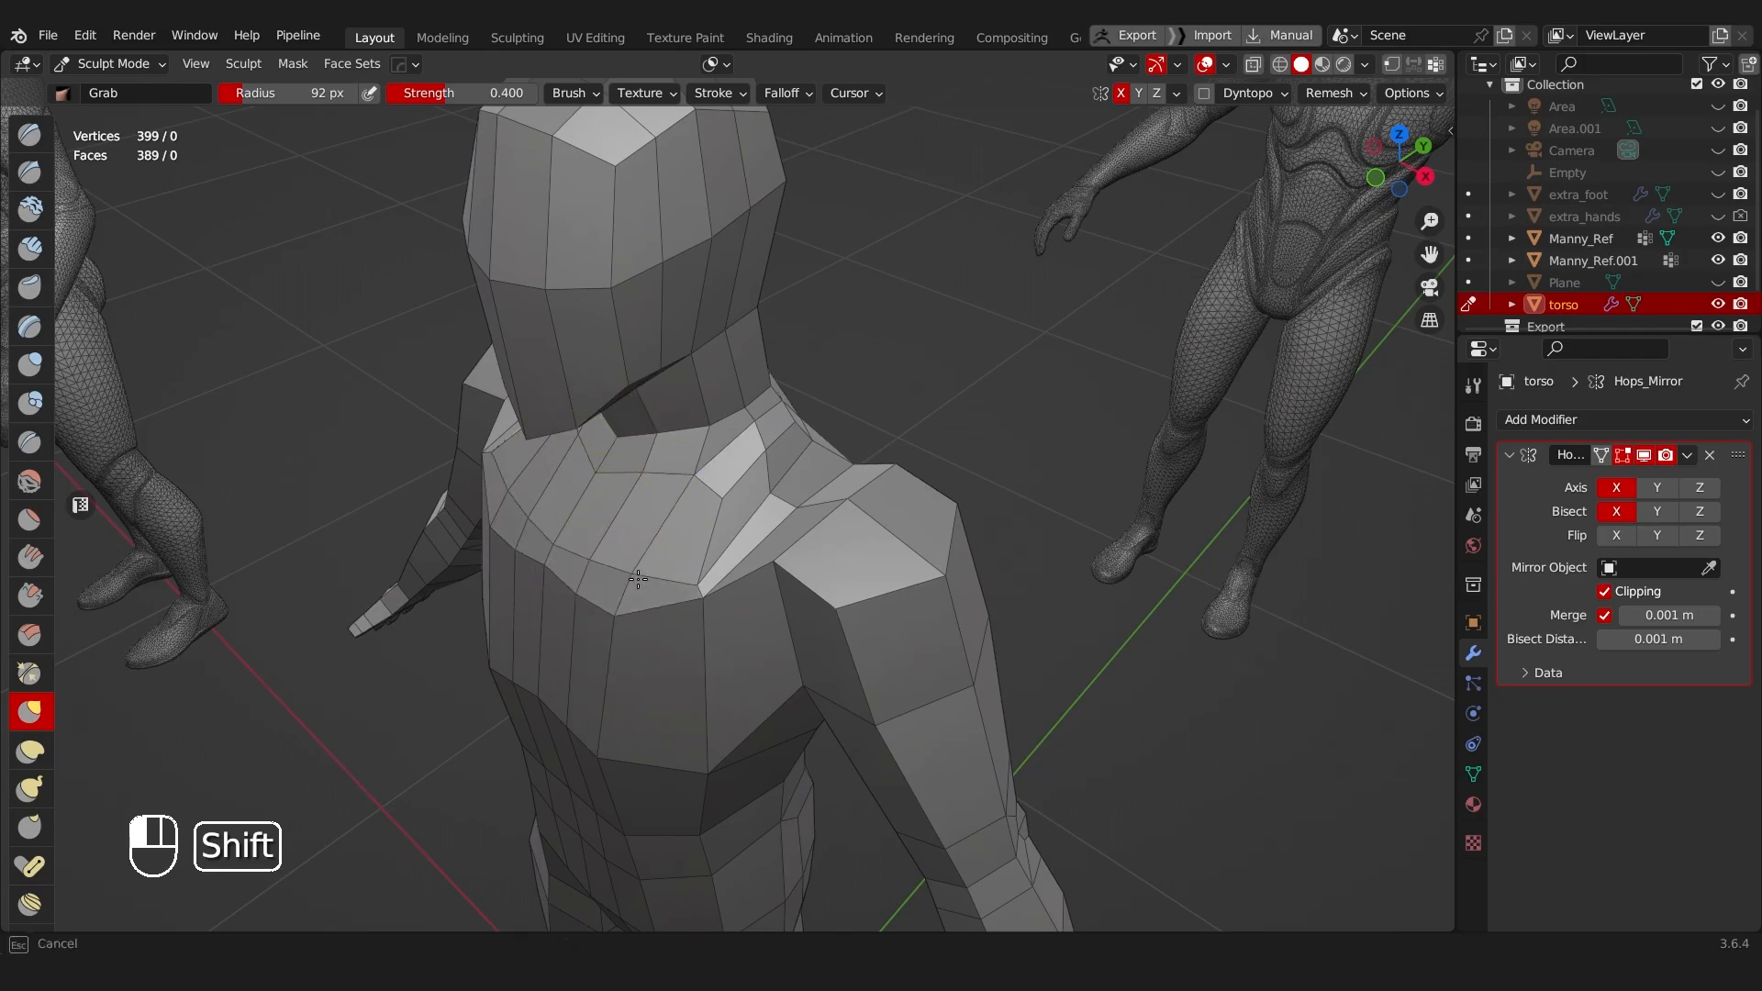
{"action": "left_click_drag", "start_coordinate": [638, 579], "coordinate": [711, 589], "text": "shift"}
{"action": "middle_click_drag", "start_coordinate": [729, 542], "coordinate": [818, 446]}
{"action": "key", "text": "f"}
{"action": "left_click", "coordinate": [838, 453]}
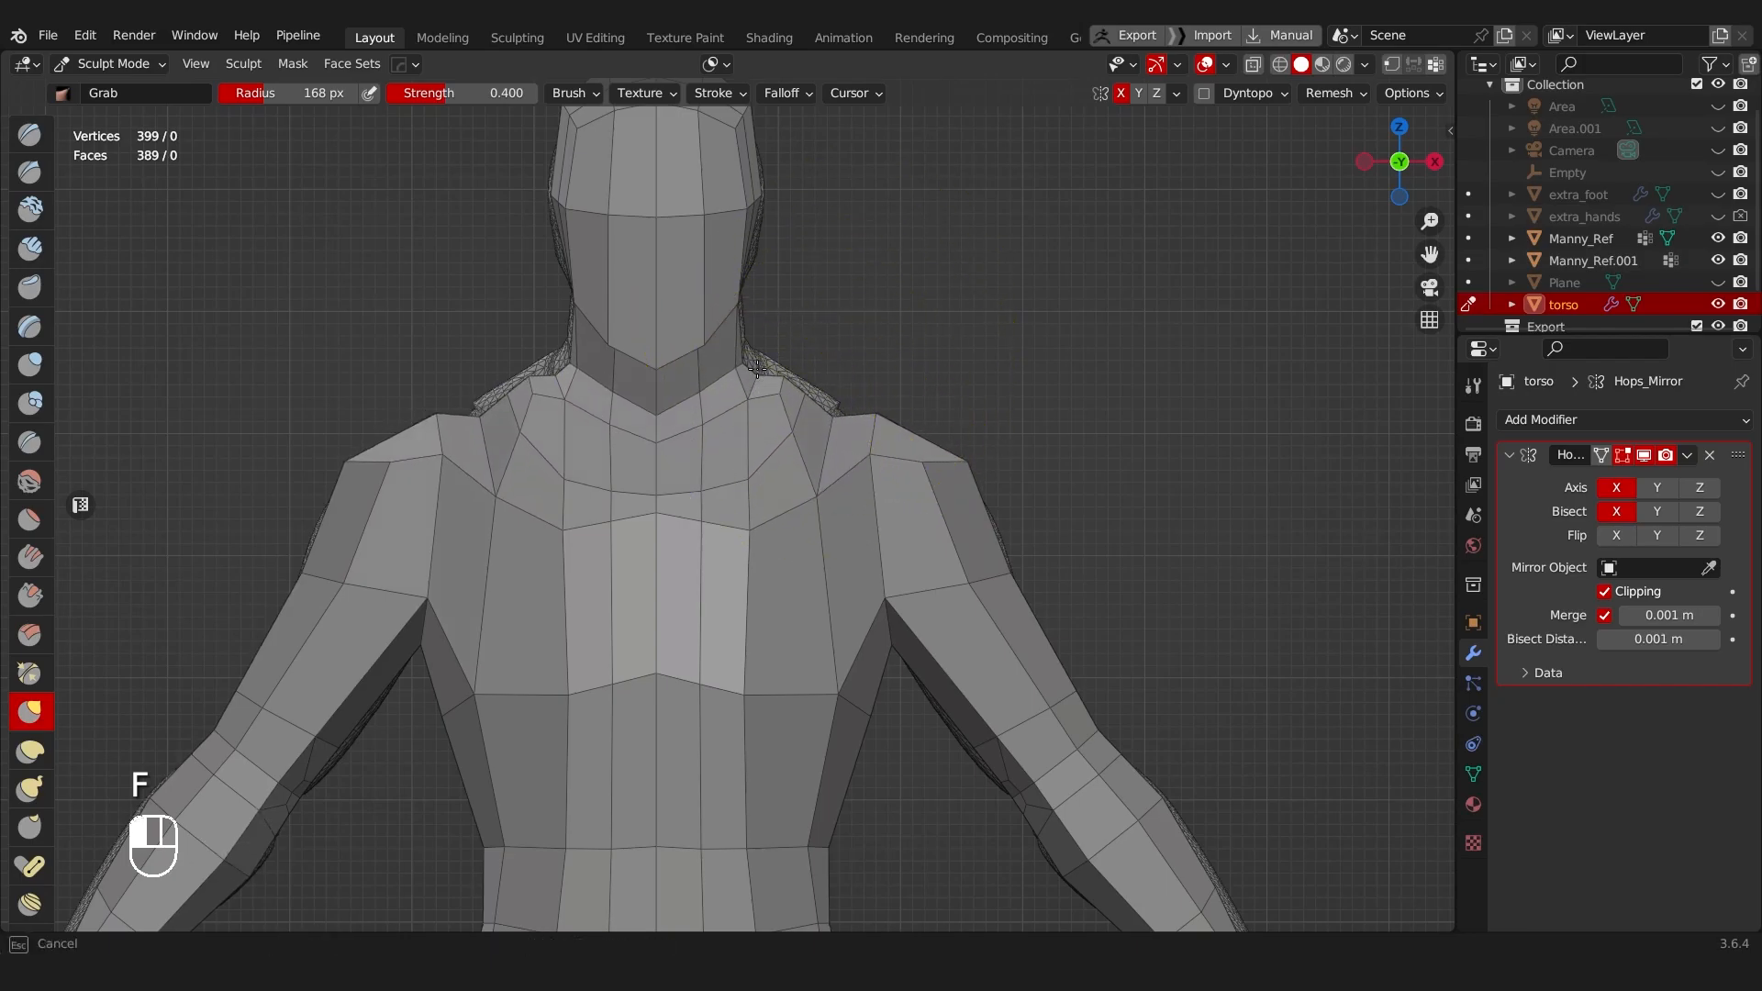
{"action": "left_click_drag", "start_coordinate": [822, 460], "coordinate": [829, 382]}
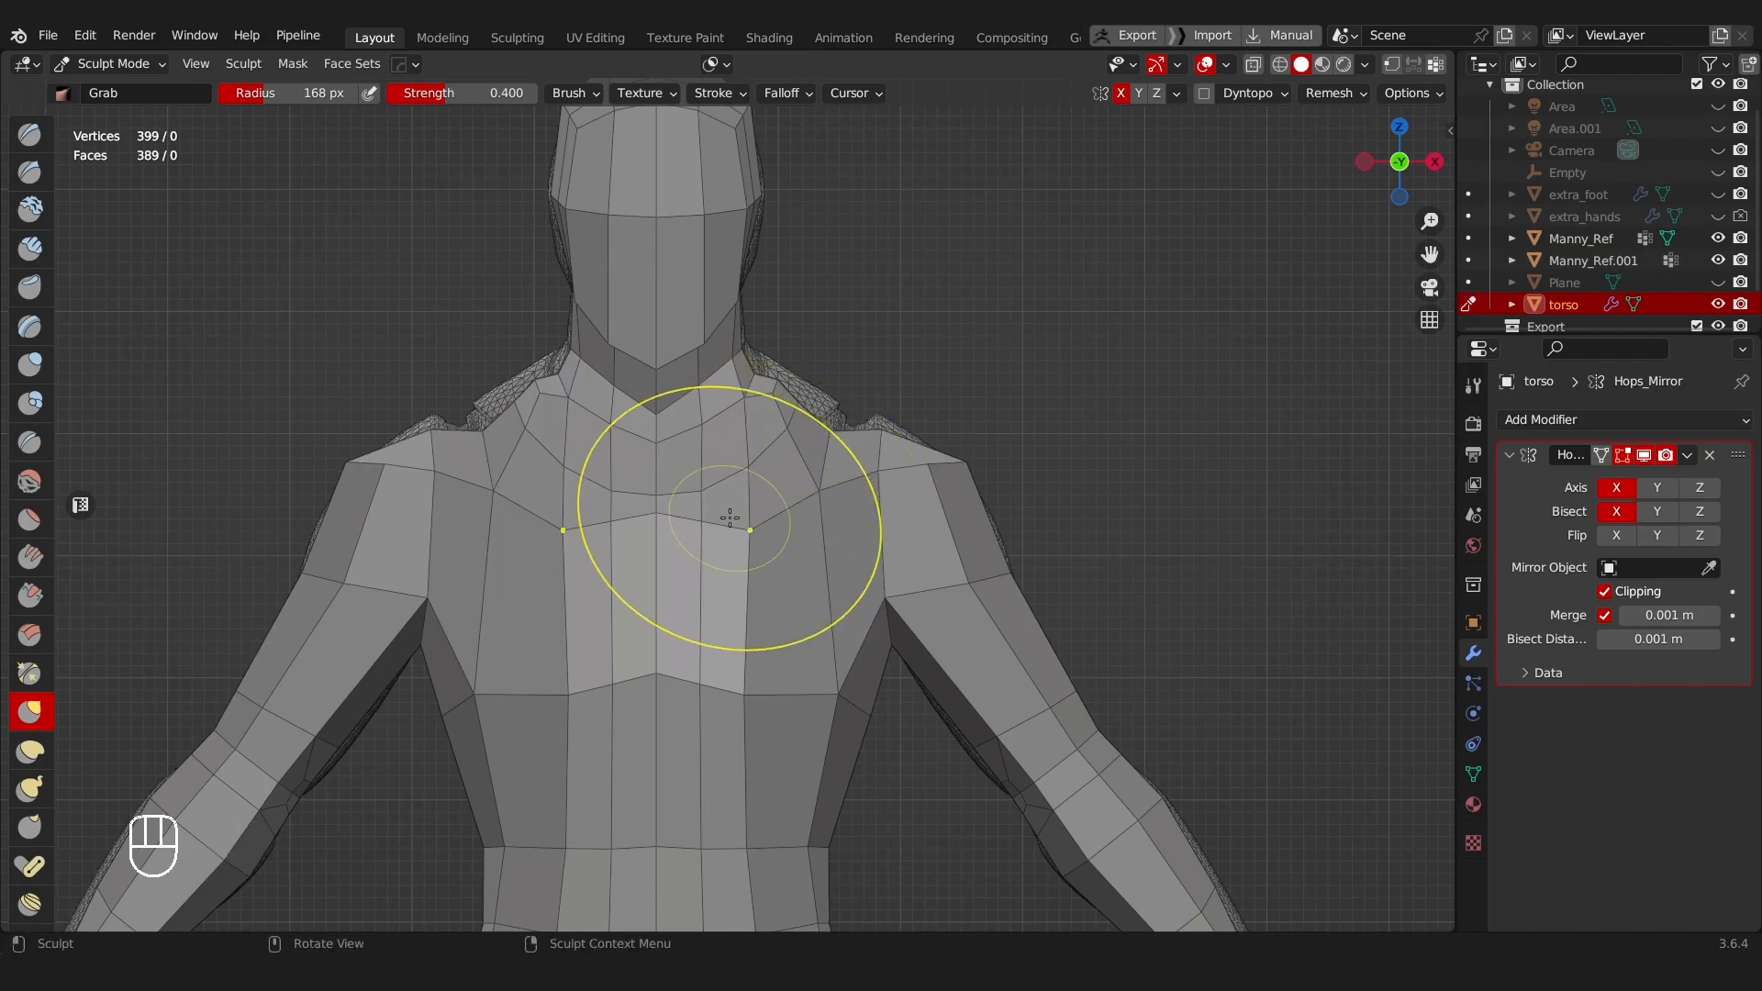
{"action": "left_click_drag", "start_coordinate": [747, 445], "coordinate": [769, 483], "text": "shift"}
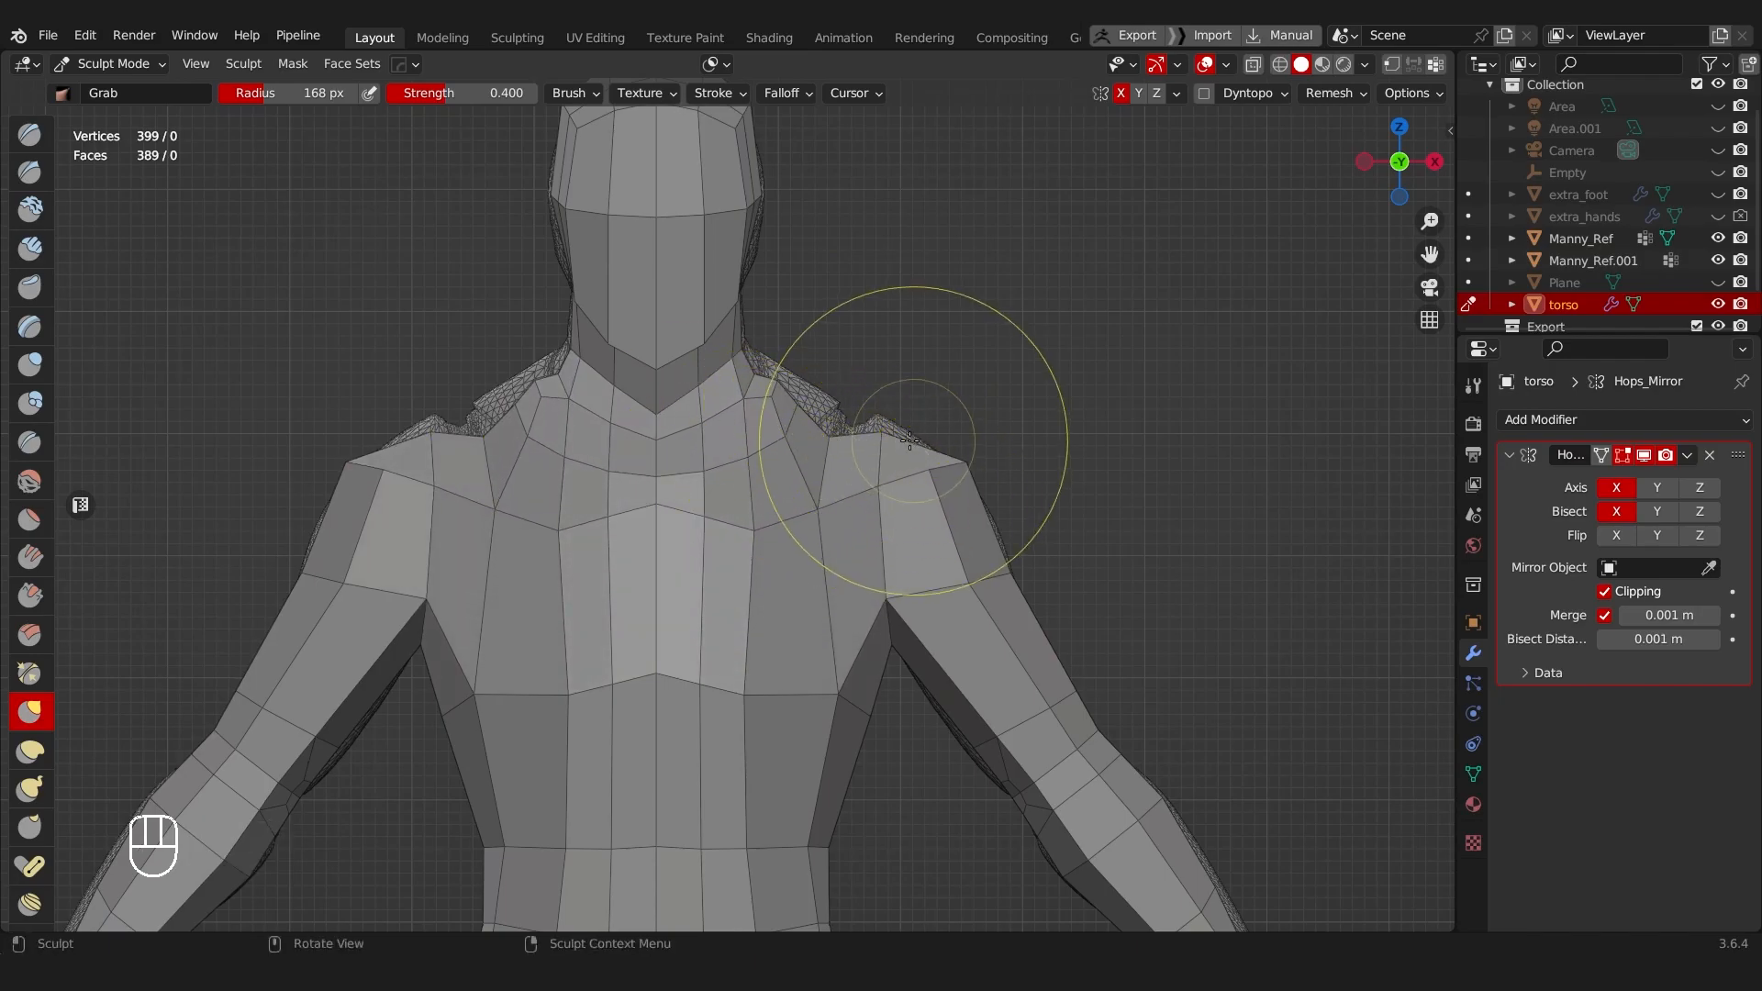
{"action": "mouse_move", "coordinate": [909, 441]}
{"action": "middle_mouse_down"}
{"action": "mouse_move", "coordinate": [810, 589]}
{"action": "mouse_move", "coordinate": [940, 531]}
{"action": "middle_mouse_up"}
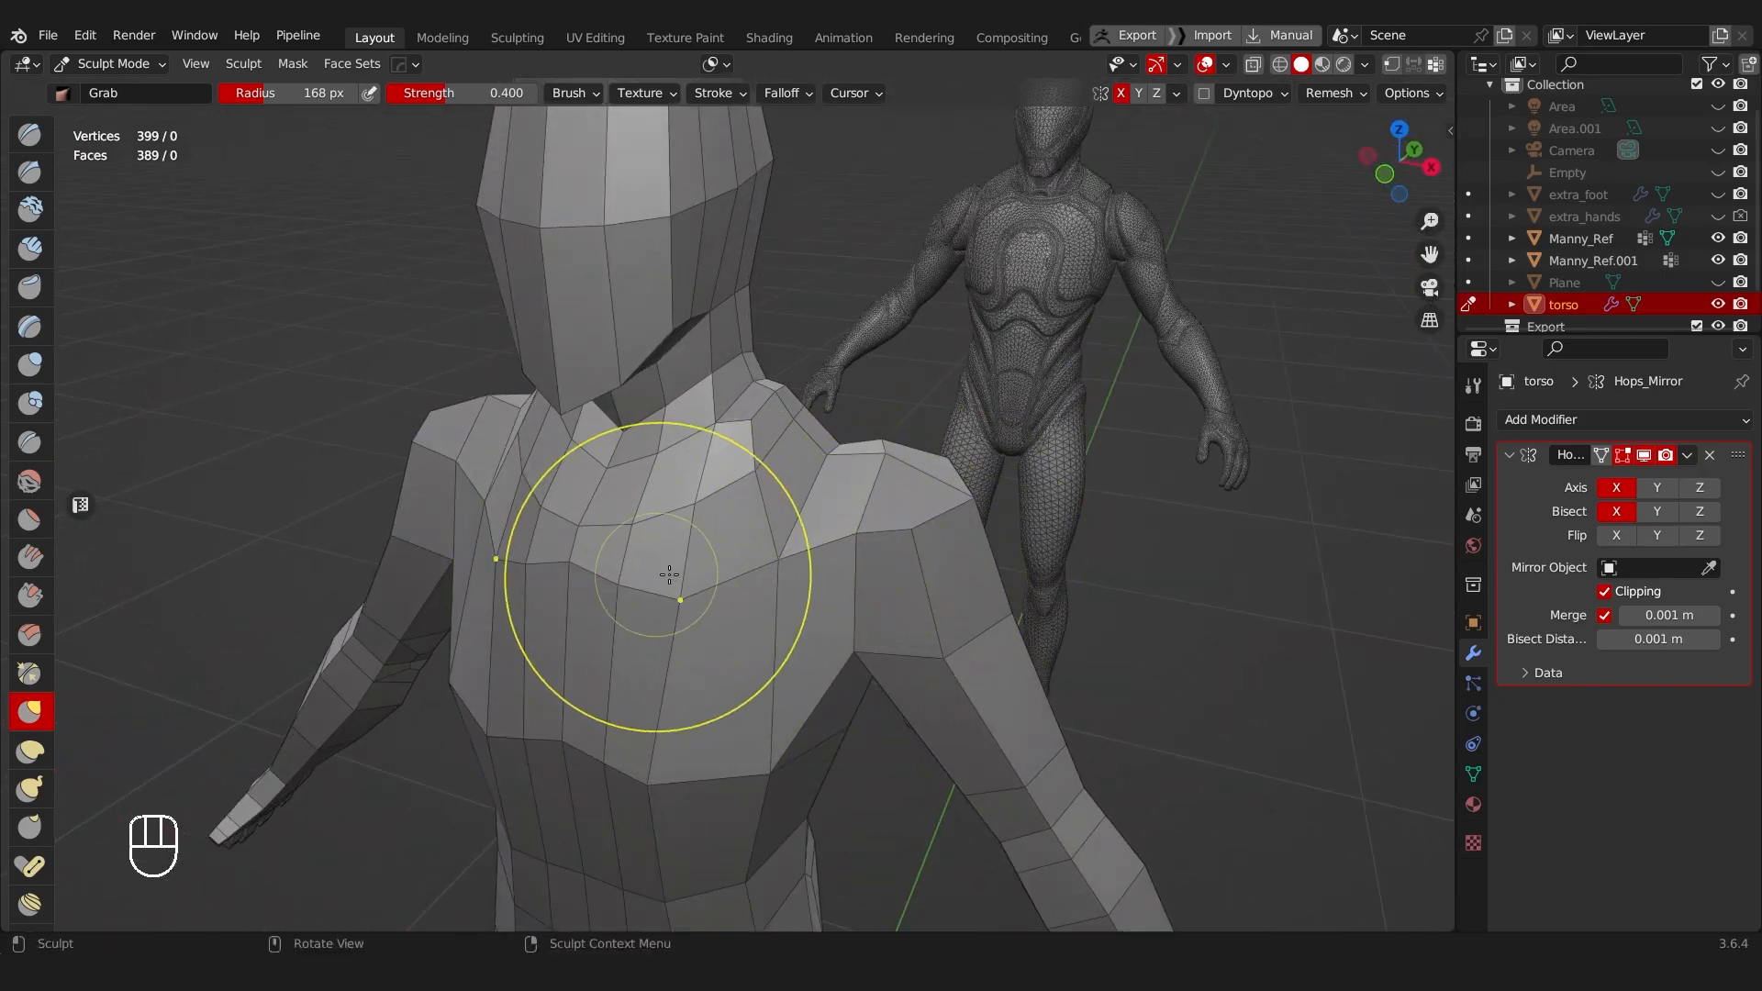
Step: Return the torso to Edit Mode with edge selection
{"action": "mouse_move", "coordinate": [669, 575]}
{"action": "middle_mouse_down"}
{"action": "mouse_move", "coordinate": [656, 548]}
{"action": "mouse_move", "coordinate": [667, 598]}
{"action": "mouse_move", "coordinate": [732, 535]}
{"action": "middle_mouse_up"}
{"action": "key", "text": "Tab"}
{"action": "left_click", "coordinate": [561, 476]}
{"action": "key", "text": "Tab"}
{"action": "left_click", "coordinate": [863, 535]}
{"action": "mouse_move", "coordinate": [844, 535]}
{"action": "middle_mouse_down"}
{"action": "mouse_move", "coordinate": [596, 535]}
{"action": "mouse_move", "coordinate": [639, 443]}
{"action": "middle_mouse_up"}
{"action": "middle_click_drag", "start_coordinate": [585, 496], "coordinate": [785, 570]}
{"action": "key", "text": "Tab"}
{"action": "left_click", "coordinate": [770, 510]}
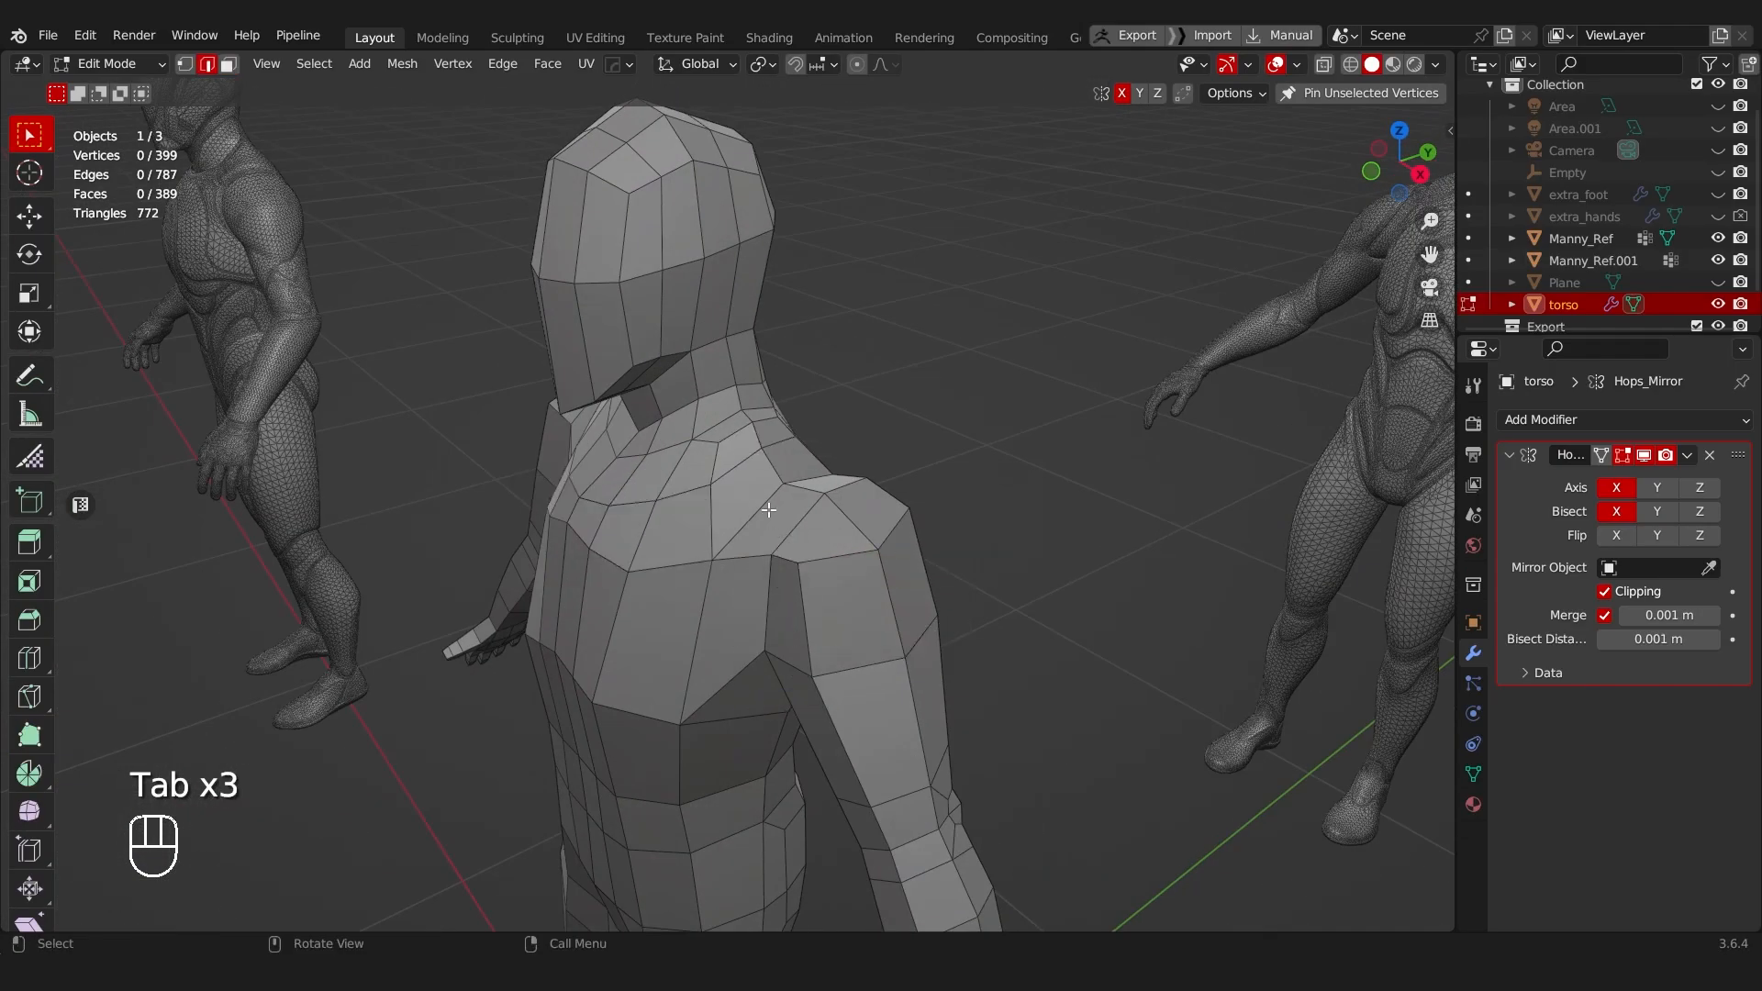
Step: Move the two edges on top of the shoulder 0.009914 m along X and 0.022959 m along Z
{"action": "left_click", "coordinate": [814, 472], "text": "shift"}
{"action": "middle_click_drag", "start_coordinate": [814, 472], "coordinate": [905, 477]}
{"action": "scroll", "coordinate": [909, 475], "scroll_direction": "up", "scroll_amount": 3}
{"action": "key", "text": "g"}
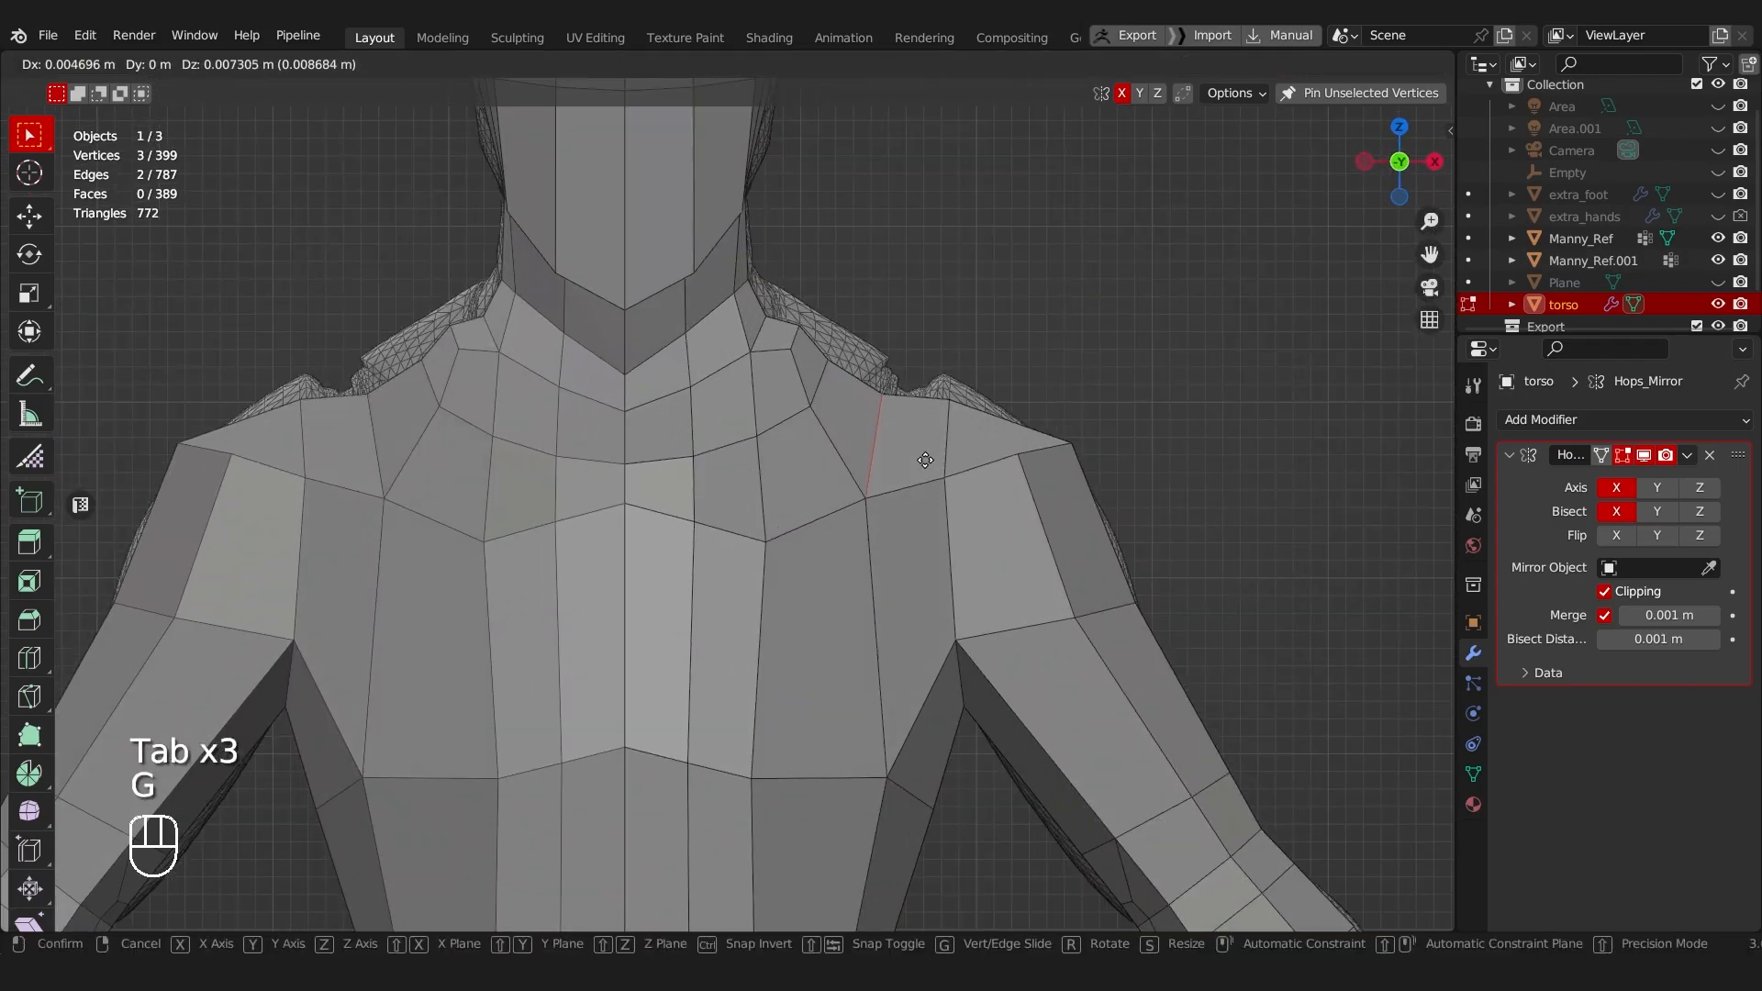
{"action": "left_click", "coordinate": [935, 436]}
Step: Move the neighbouring edge pair nearer the neck about 0.0115 m along X and 0.0141 m along Z
{"action": "key", "text": "alt+z"}
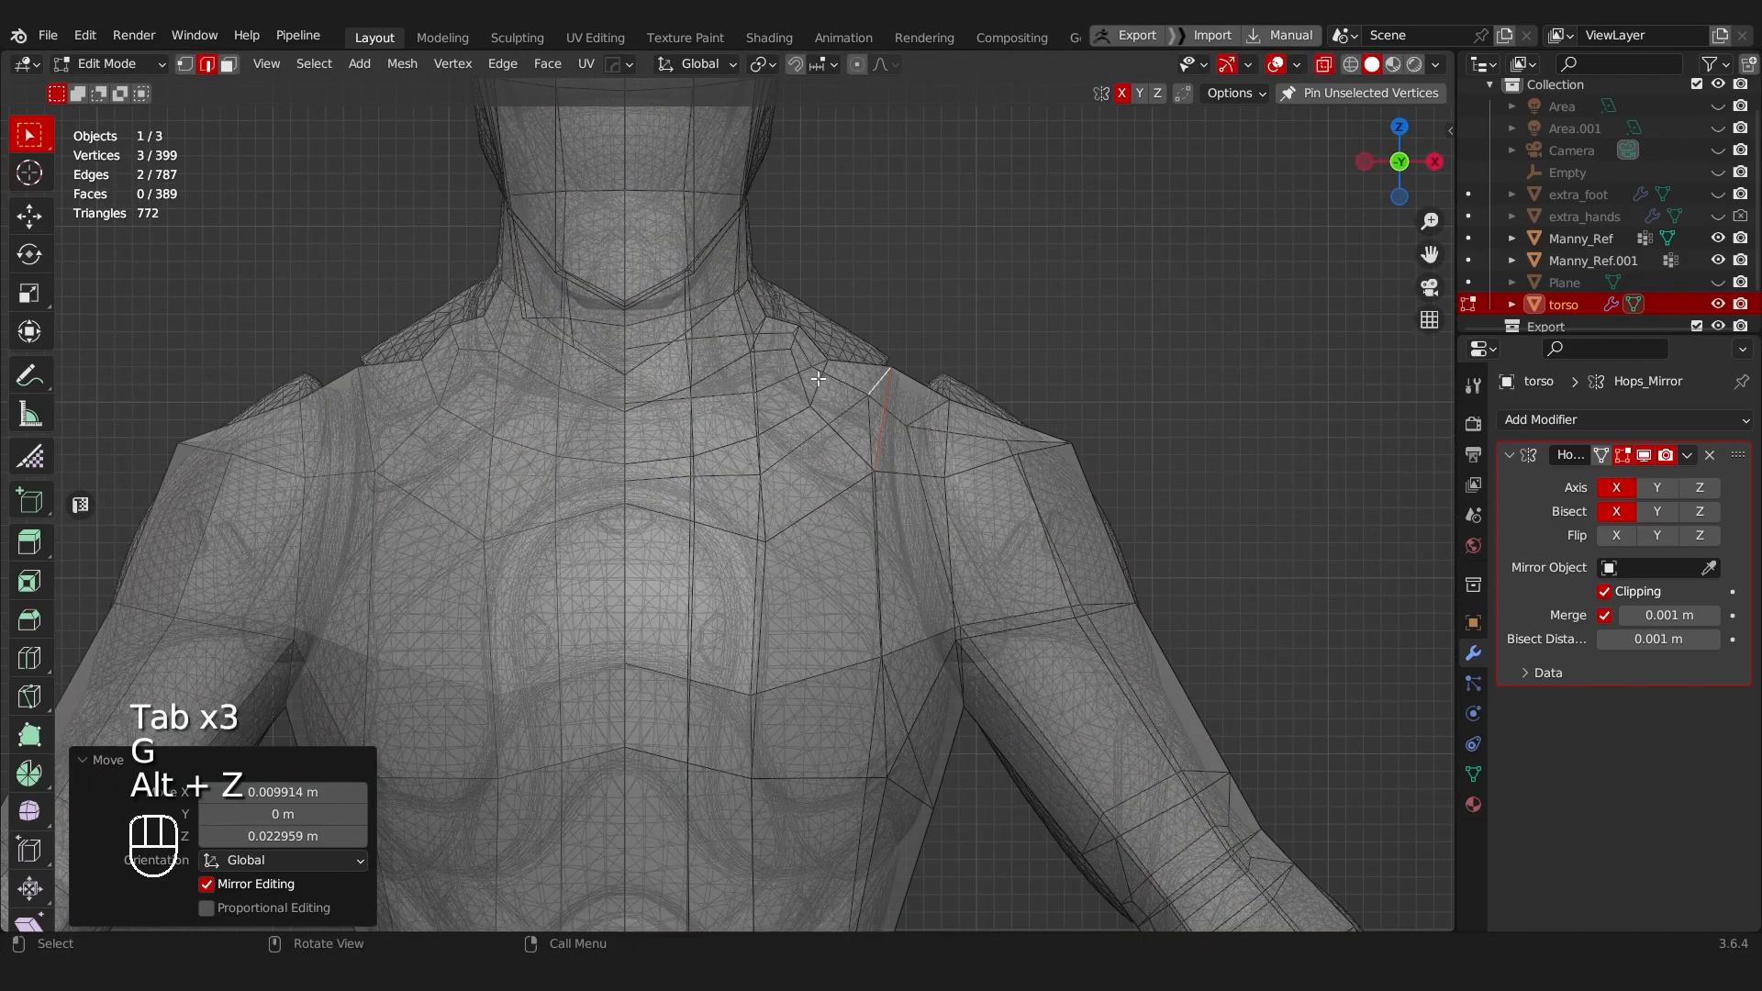
{"action": "left_click", "coordinate": [835, 401]}
{"action": "key", "text": "alt+z"}
{"action": "middle_click_drag", "start_coordinate": [885, 428], "coordinate": [726, 440]}
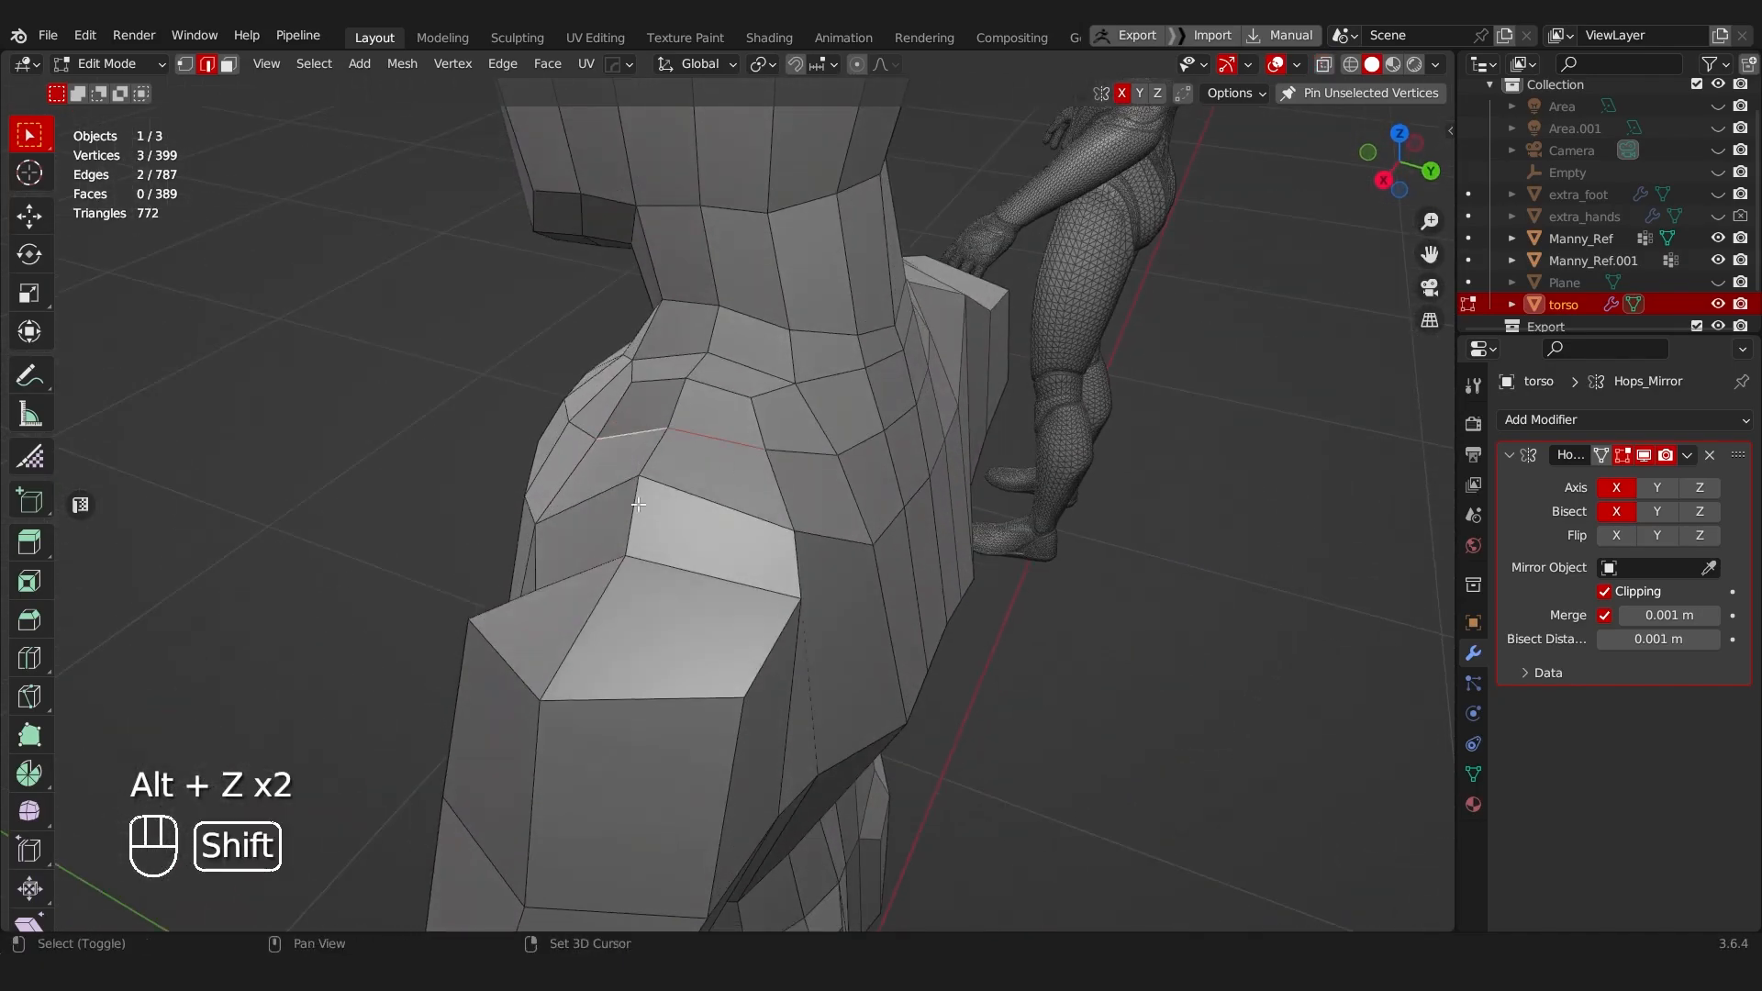
{"action": "middle_click_drag", "start_coordinate": [638, 504], "coordinate": [975, 437], "text": "alt"}
{"action": "key", "text": "g"}
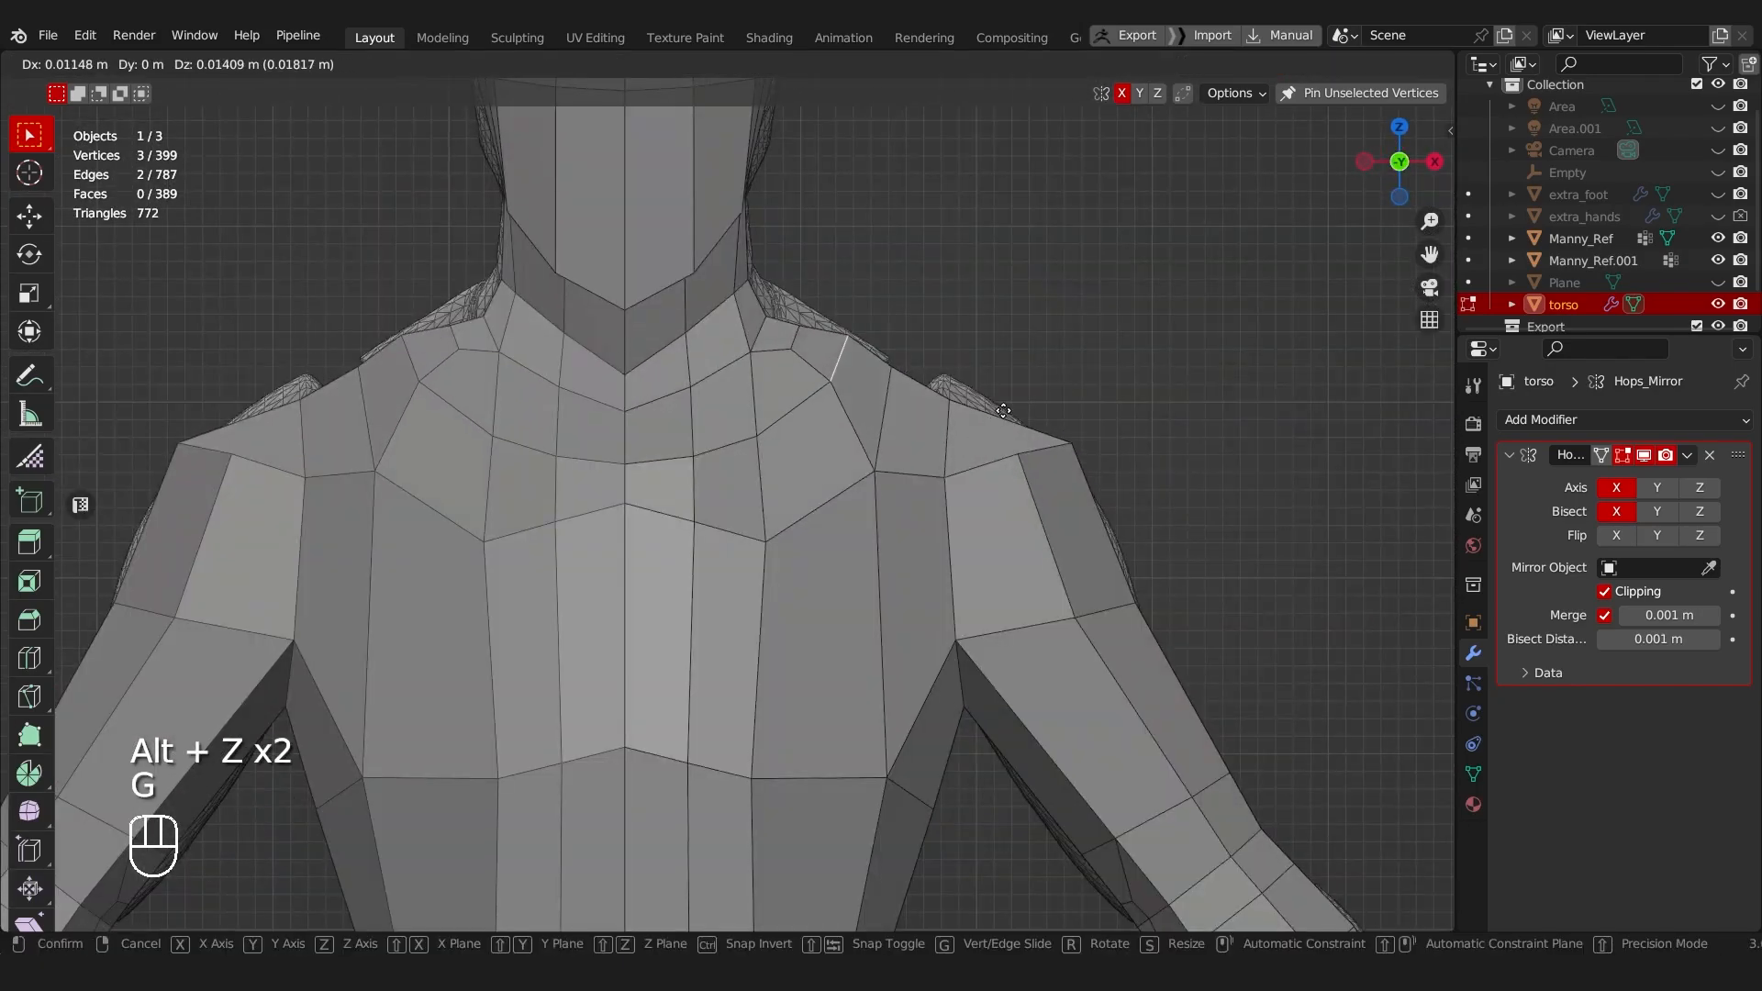
{"action": "left_click", "coordinate": [1003, 411]}
Step: Select the strip of faces running over the shoulder beside the neck and delete those faces
{"action": "middle_click_drag", "start_coordinate": [799, 346], "coordinate": [662, 475]}
{"action": "key", "text": "Tab"}
{"action": "left_click", "coordinate": [739, 444]}
{"action": "left_click_drag", "start_coordinate": [670, 456], "coordinate": [795, 499], "text": "shift"}
{"action": "middle_click_drag", "start_coordinate": [810, 493], "coordinate": [749, 474]}
{"action": "left_click", "coordinate": [779, 500], "text": "shift"}
{"action": "key", "text": "x"}
{"action": "key", "text": "f"}
Step: Bridge the gap beside the neck with two new faces between the facing border edges
{"action": "key", "text": "Tab"}
{"action": "left_click", "coordinate": [743, 549]}
{"action": "left_click", "coordinate": [675, 425]}
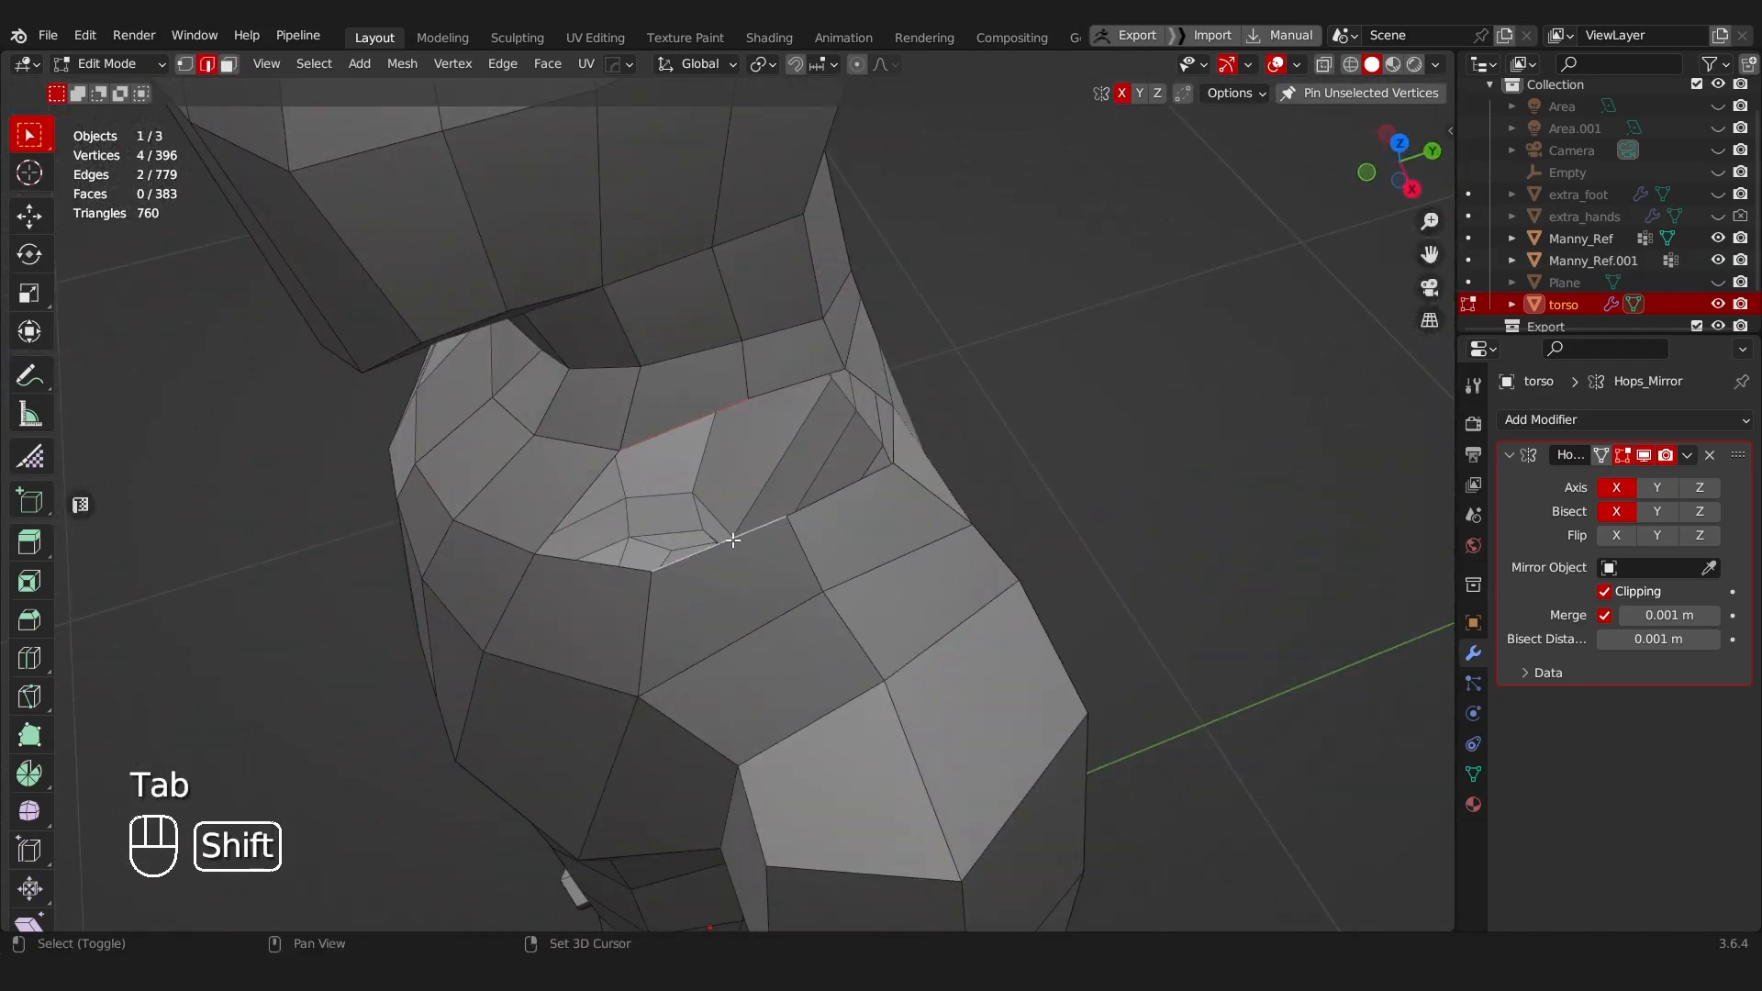
{"action": "key", "text": "f"}
{"action": "key", "text": "f"}
{"action": "middle_click_drag", "start_coordinate": [733, 541], "coordinate": [667, 457]}
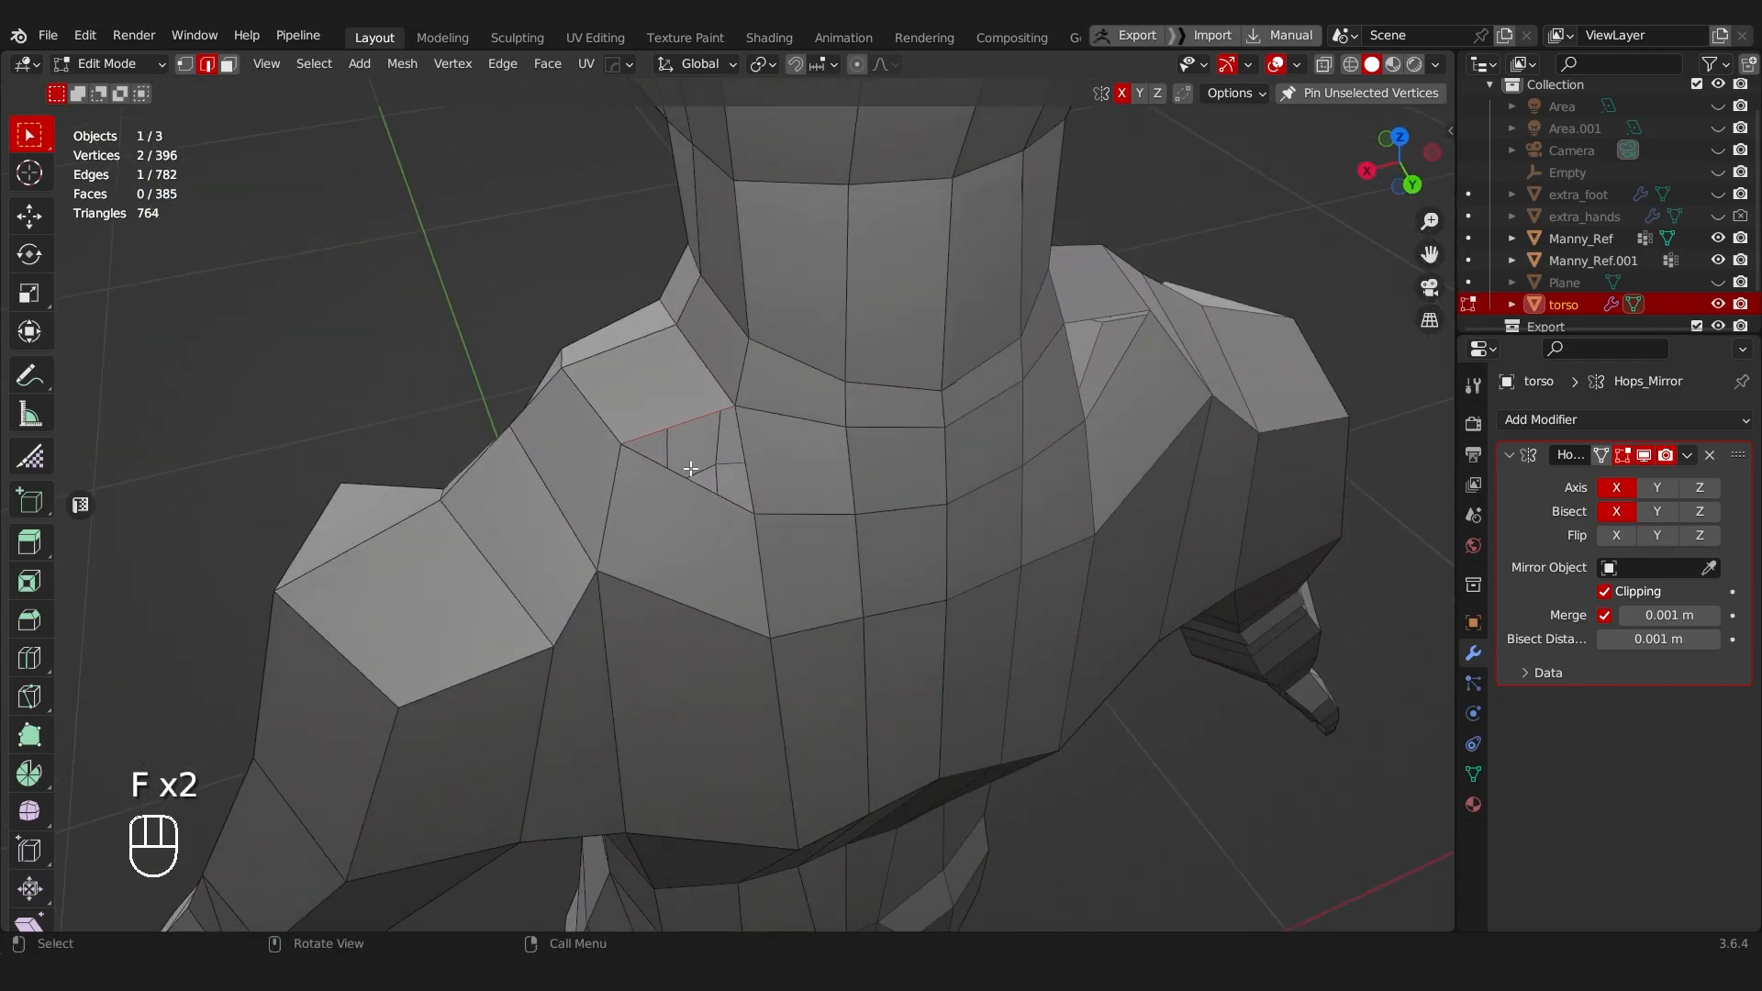
Step: Try a single centred loop cut from the shoulder gap down the back and leg
{"action": "key", "text": "ctrl+r"}
{"action": "left_click", "coordinate": [695, 492]}
{"action": "right_click", "coordinate": [695, 492]}
{"action": "scroll", "coordinate": [708, 494], "scroll_direction": "down", "scroll_amount": 4}
{"action": "middle_click_drag", "start_coordinate": [712, 496], "coordinate": [675, 459]}
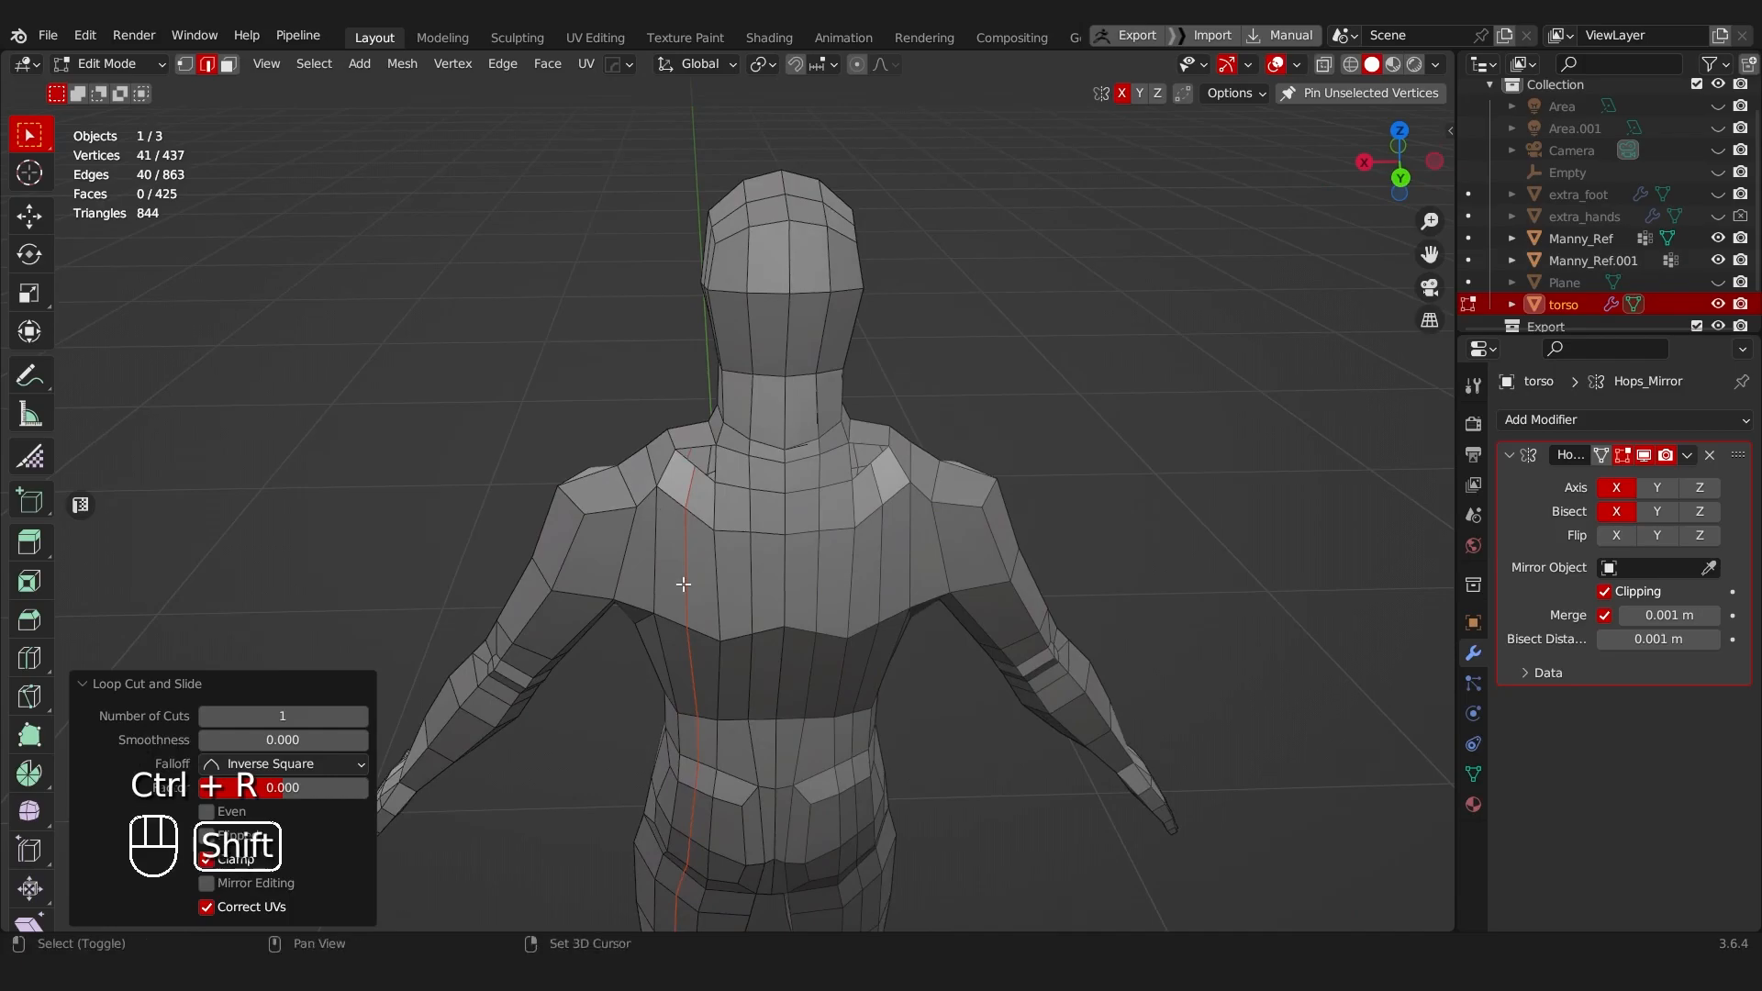
{"action": "middle_click_drag", "start_coordinate": [680, 582], "coordinate": [858, 471], "text": "shift"}
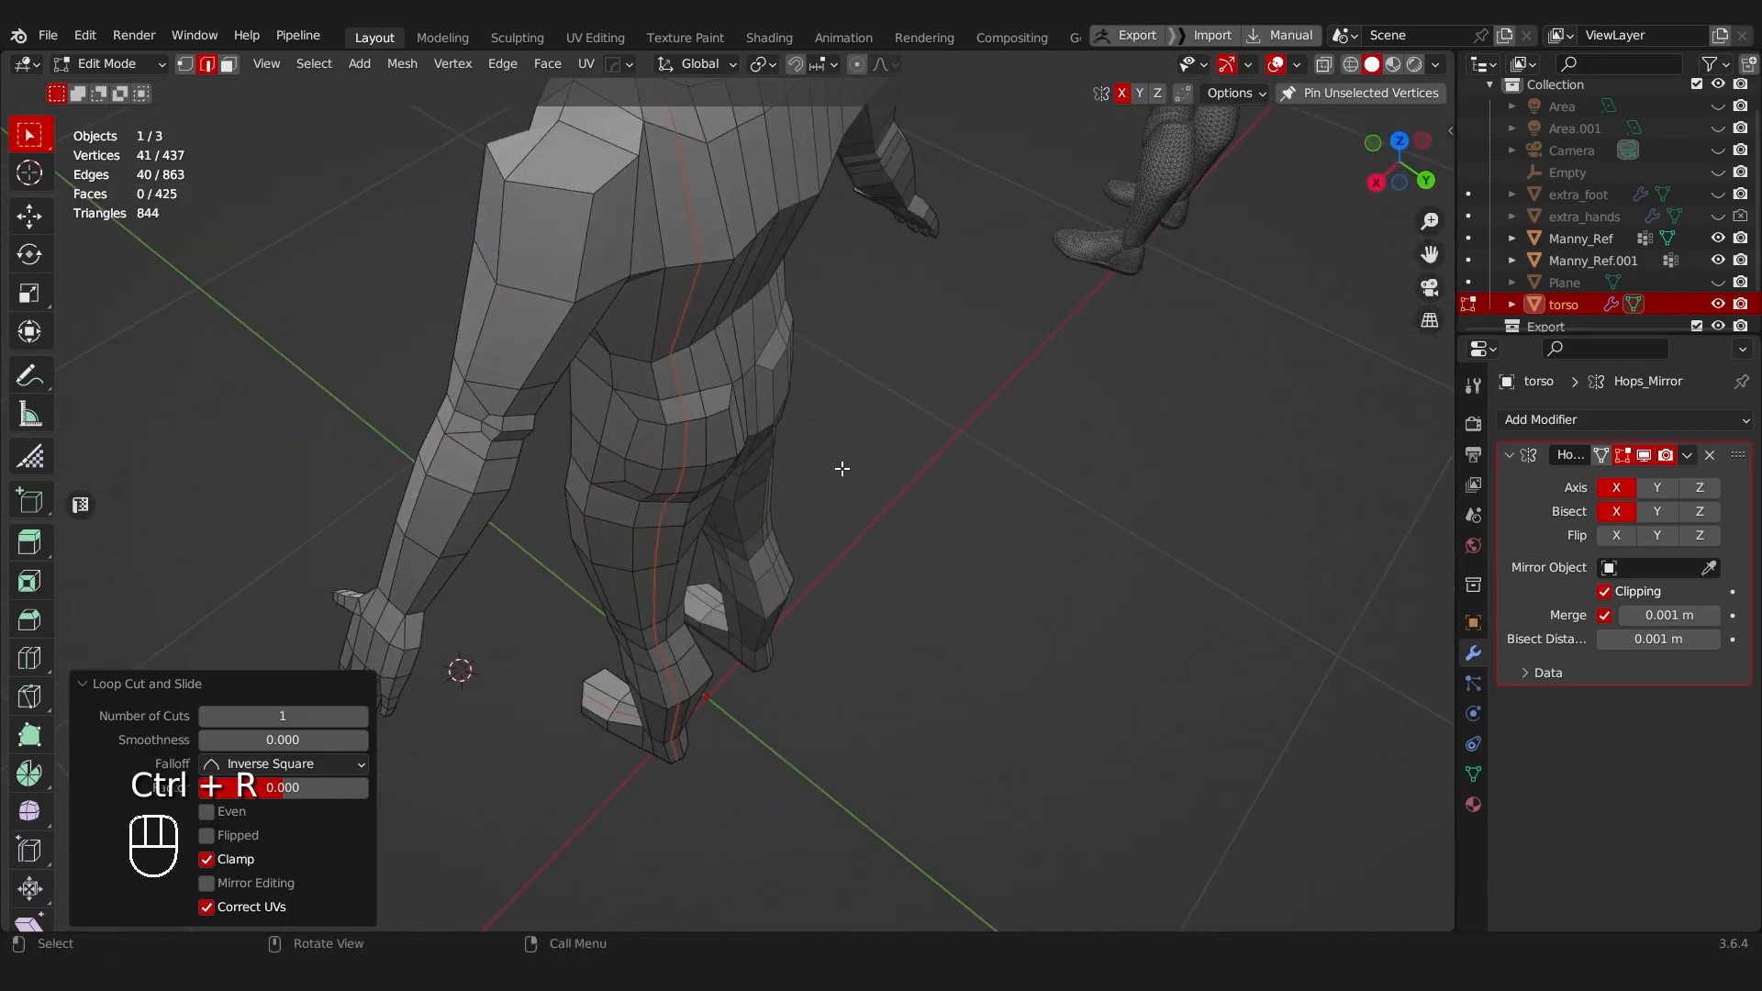
{"action": "key", "text": "ctrl+z"}
Step: Close the triangular gap on the upper back by merging its two border vertices at center
{"action": "middle_click_drag", "start_coordinate": [786, 346], "coordinate": [775, 531], "text": "shift"}
{"action": "scroll", "coordinate": [786, 621], "scroll_direction": "up", "scroll_amount": 2}
{"action": "middle_click_drag", "start_coordinate": [776, 444], "coordinate": [786, 533], "text": "shift"}
{"action": "scroll", "coordinate": [788, 532], "scroll_direction": "up", "scroll_amount": 3}
{"action": "key", "text": "Tab"}
{"action": "left_click", "coordinate": [691, 501]}
{"action": "left_click", "coordinate": [725, 369]}
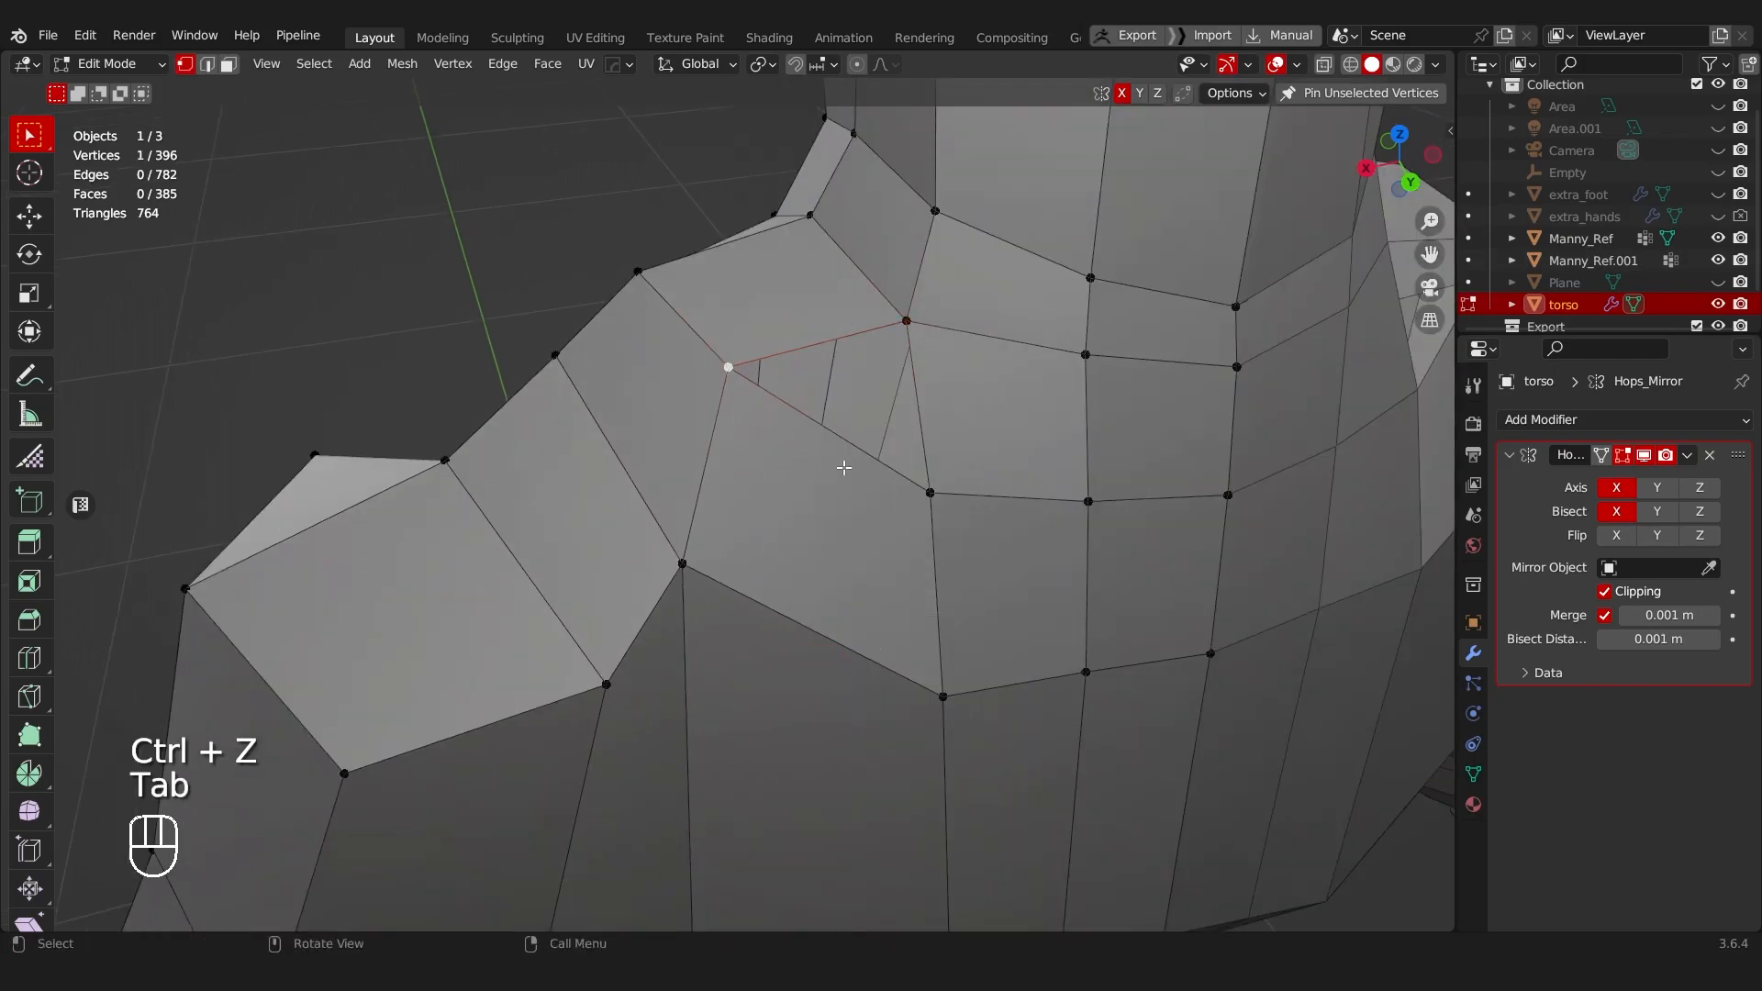
{"action": "key", "text": "m"}
{"action": "left_click", "coordinate": [896, 495]}
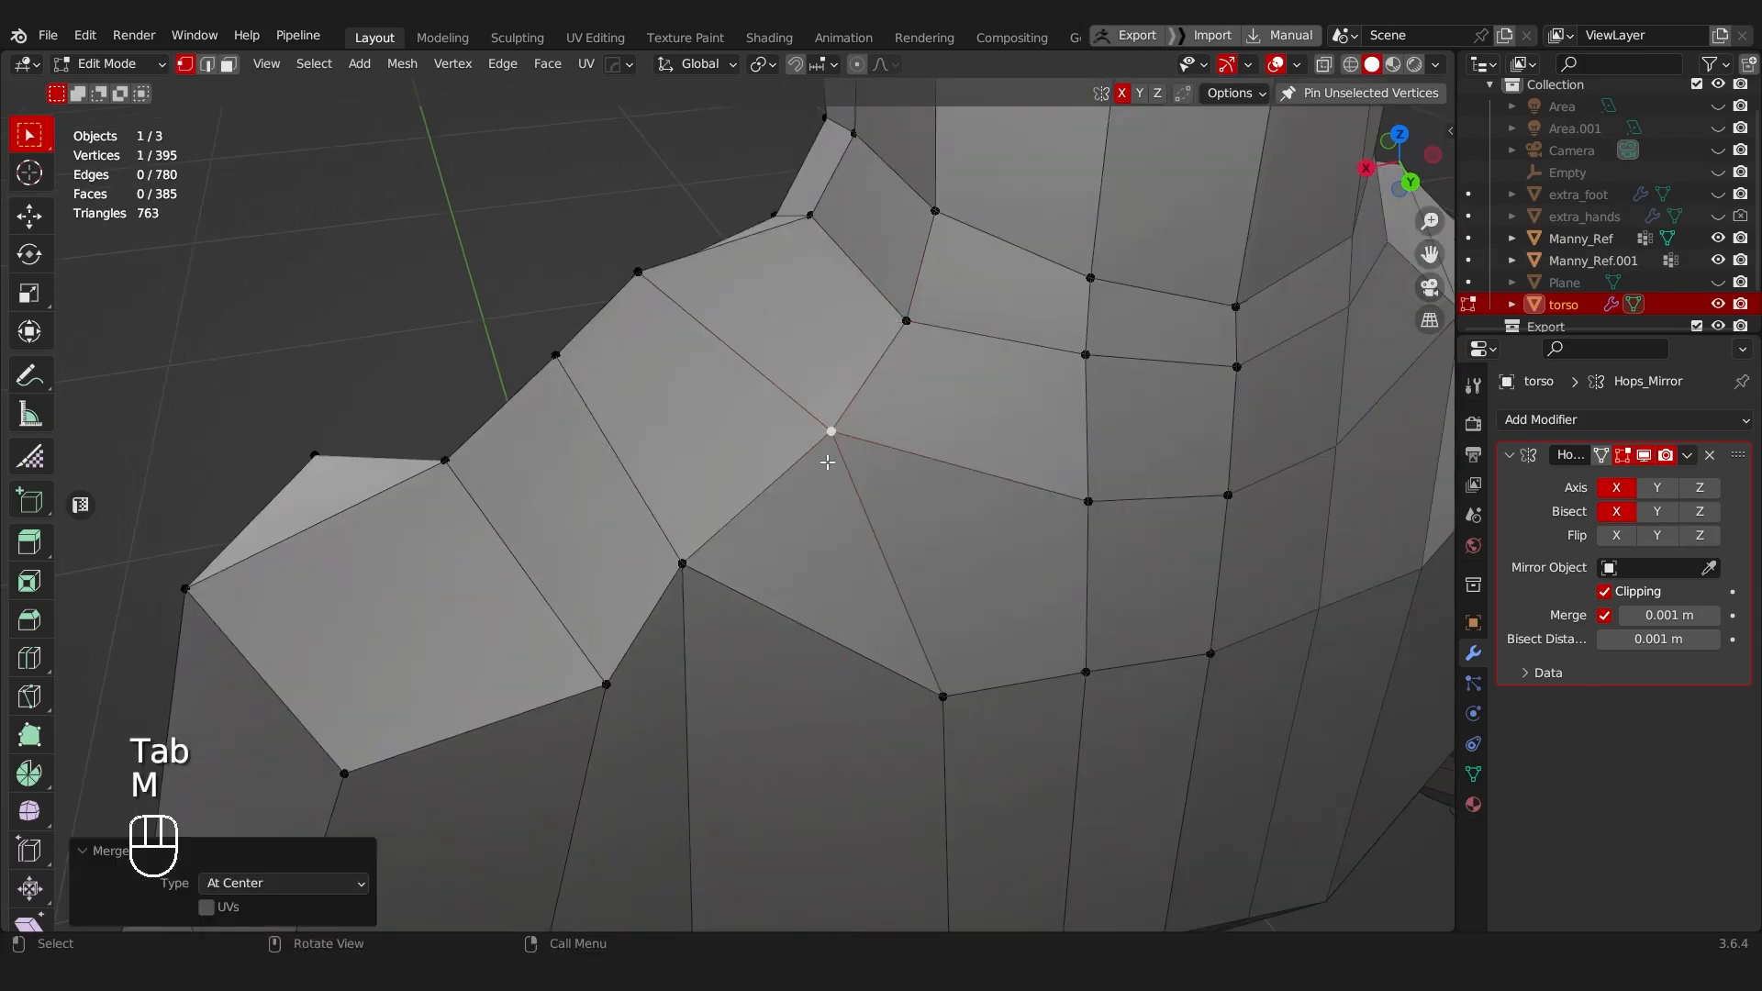
Step: Repeat the center merge on the matching pair of vertices at the front of the shoulder
{"action": "scroll", "coordinate": [781, 568], "scroll_direction": "down", "scroll_amount": 4}
{"action": "middle_click_drag", "start_coordinate": [933, 425], "coordinate": [822, 425]}
{"action": "left_click", "coordinate": [945, 198], "text": "shift"}
{"action": "key", "text": "shift+r"}
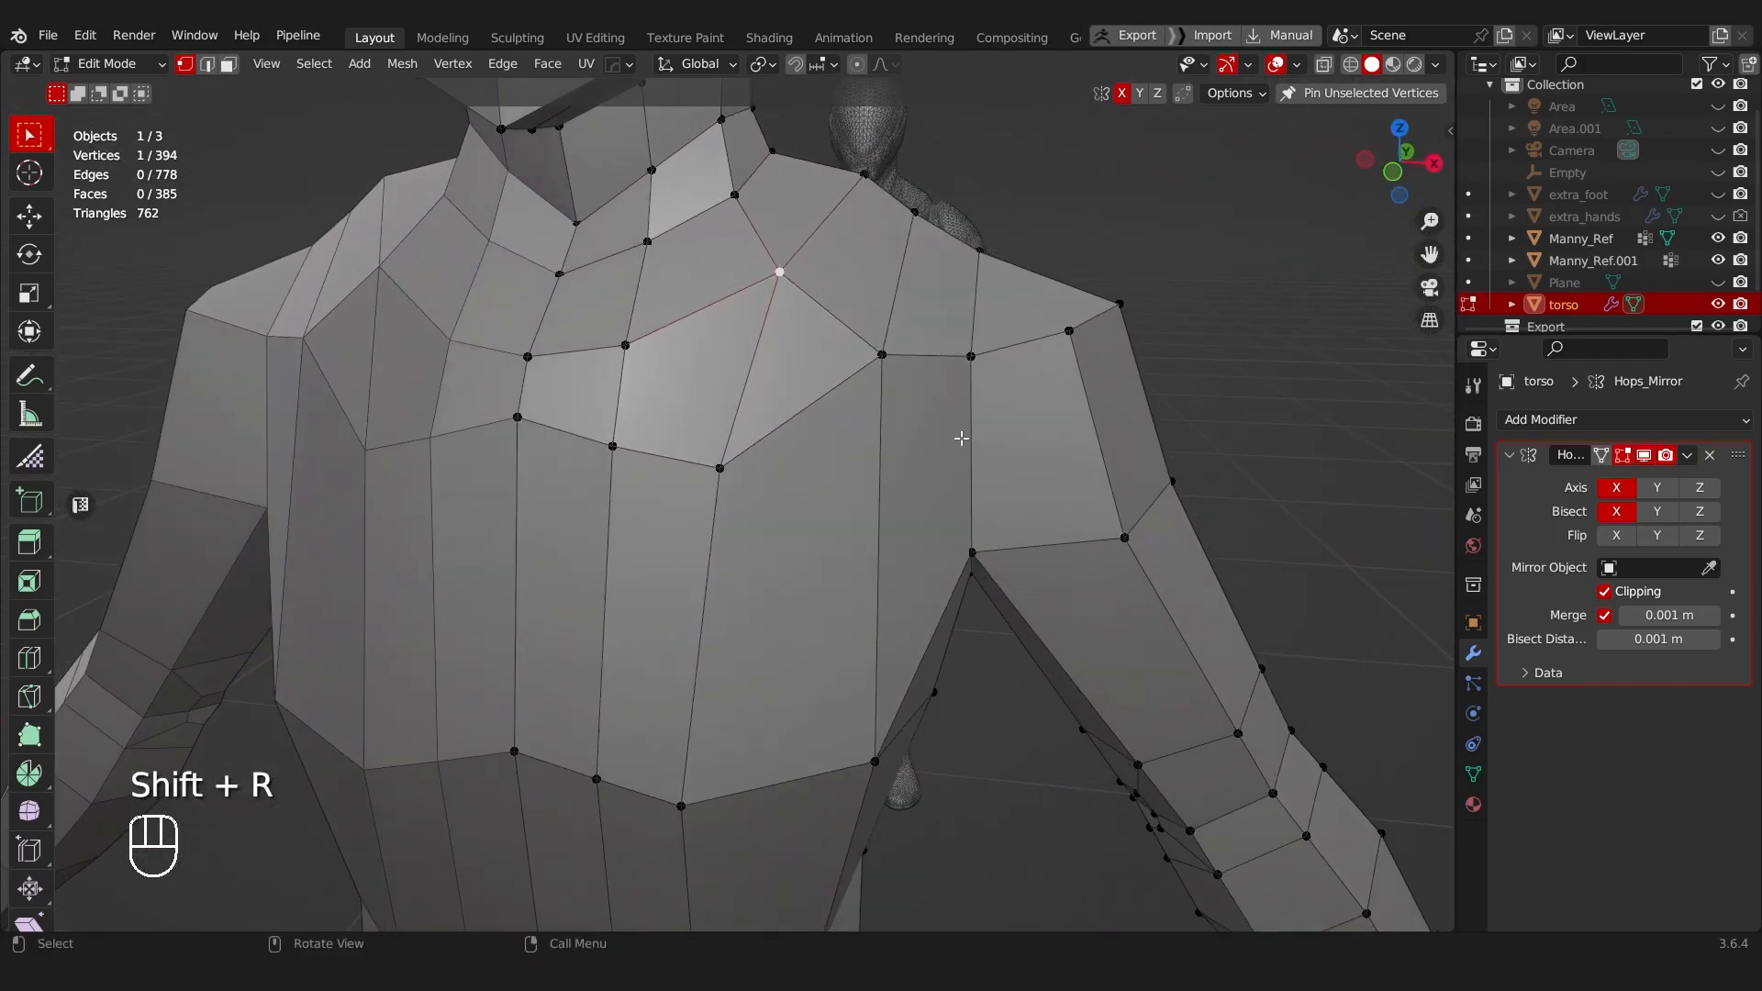
Step: Select the vertical edges around the upper arm from chest to back and subdivide them once
{"action": "key", "text": "Tab"}
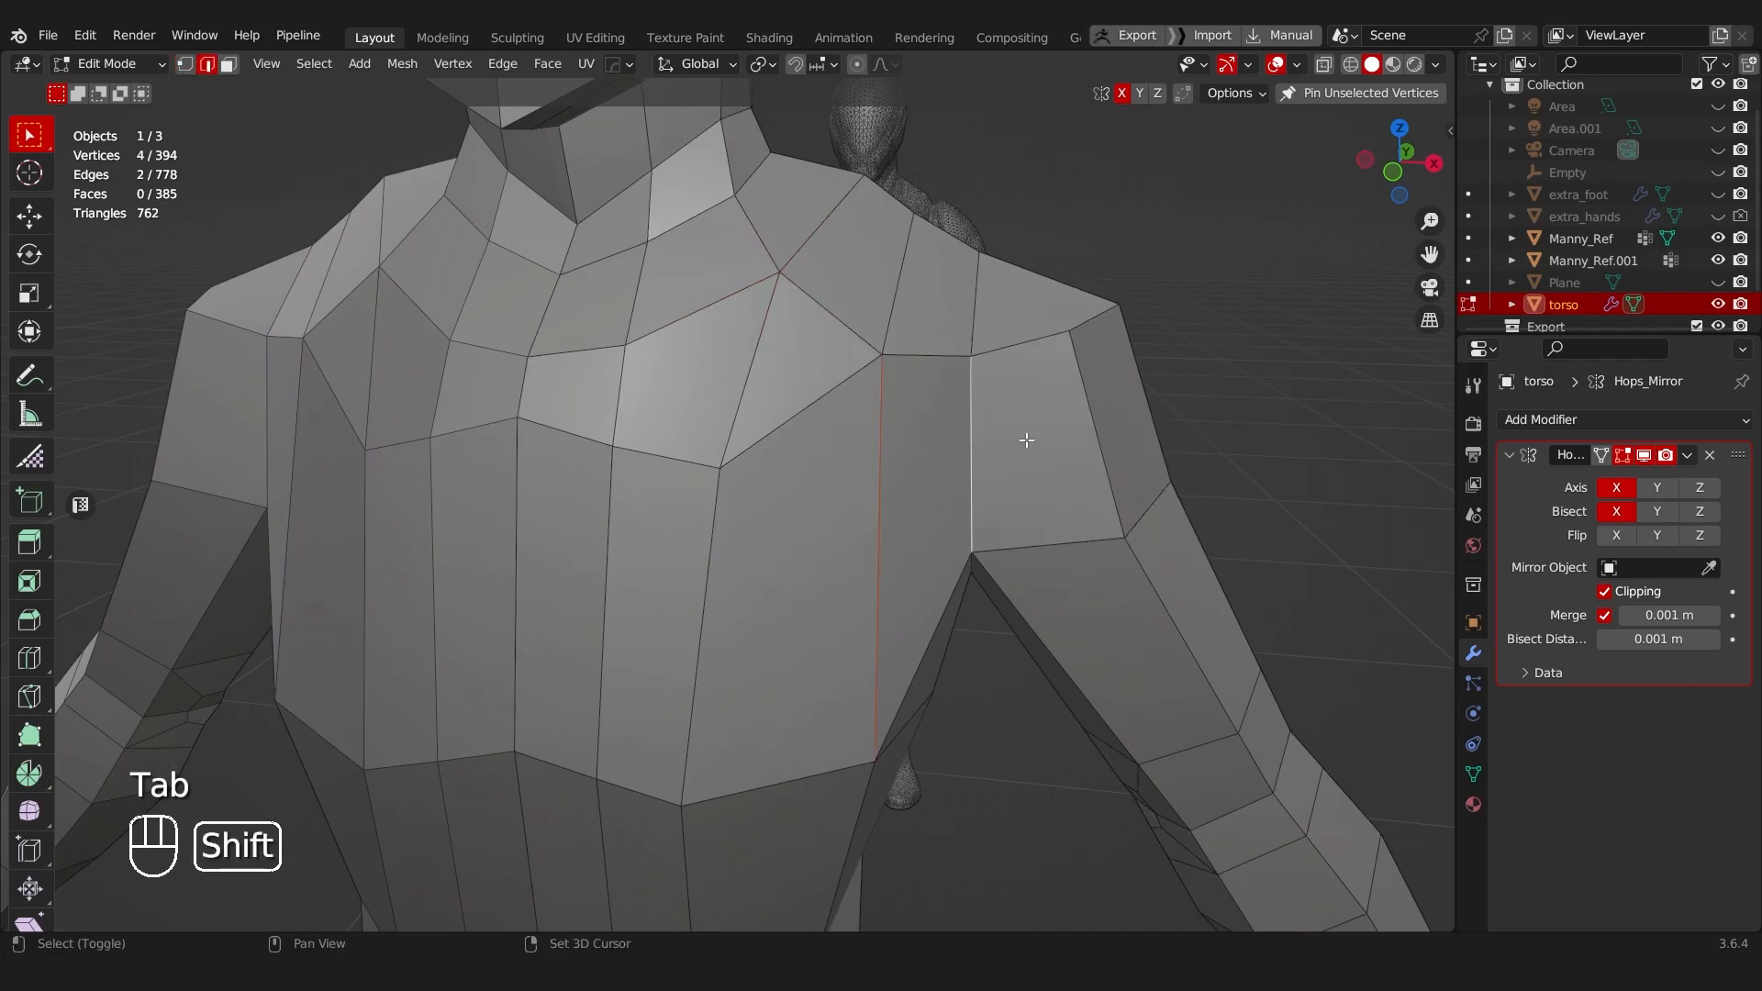
{"action": "middle_click_drag", "start_coordinate": [1027, 441], "coordinate": [931, 477]}
{"action": "left_click", "coordinate": [1065, 438], "text": "shift"}
{"action": "left_click", "coordinate": [987, 534], "text": "shift"}
{"action": "middle_click_drag", "start_coordinate": [1000, 532], "coordinate": [826, 542]}
{"action": "left_click", "coordinate": [682, 532], "text": "shift"}
{"action": "left_click", "coordinate": [858, 530], "text": "shift"}
{"action": "right_click", "coordinate": [828, 540]}
{"action": "left_click", "coordinate": [830, 541]}
Step: Connect the new end vertices to the chest and back edge loops, and dissolve the old diagonal edges beside them
{"action": "key", "text": "Tab"}
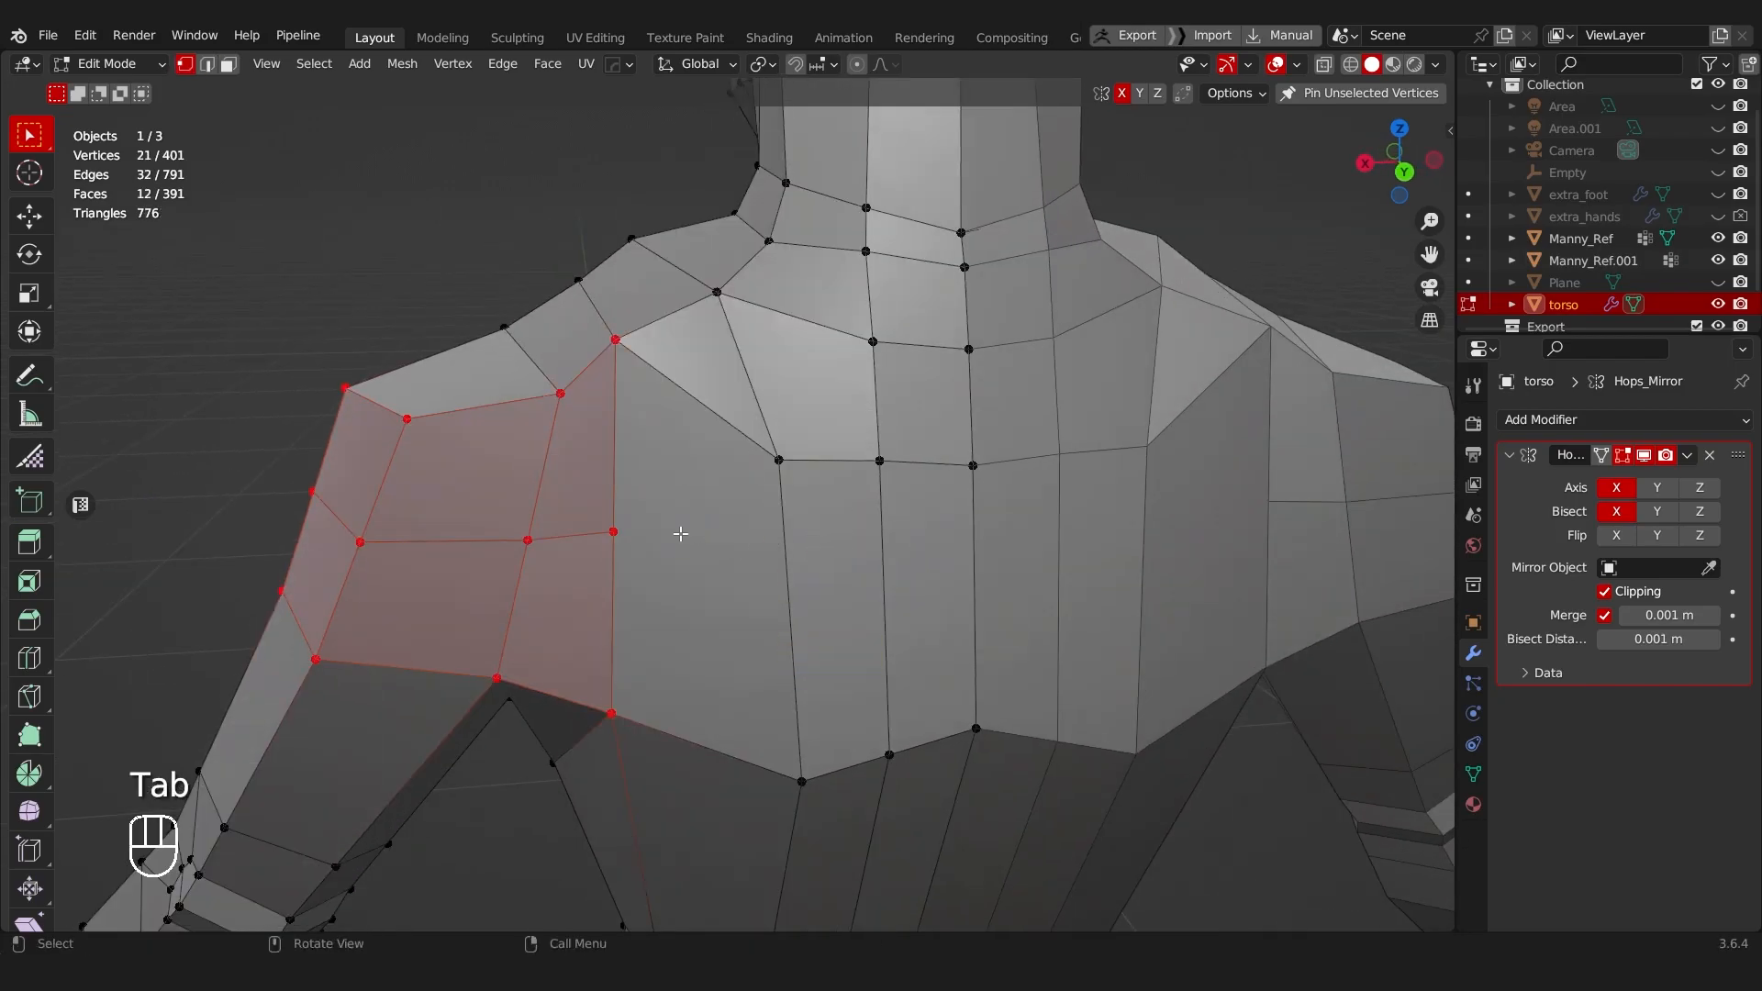
{"action": "left_click", "coordinate": [613, 531]}
{"action": "middle_click_drag", "start_coordinate": [757, 472], "coordinate": [998, 460]}
{"action": "key", "text": "j"}
{"action": "key", "text": "Tab"}
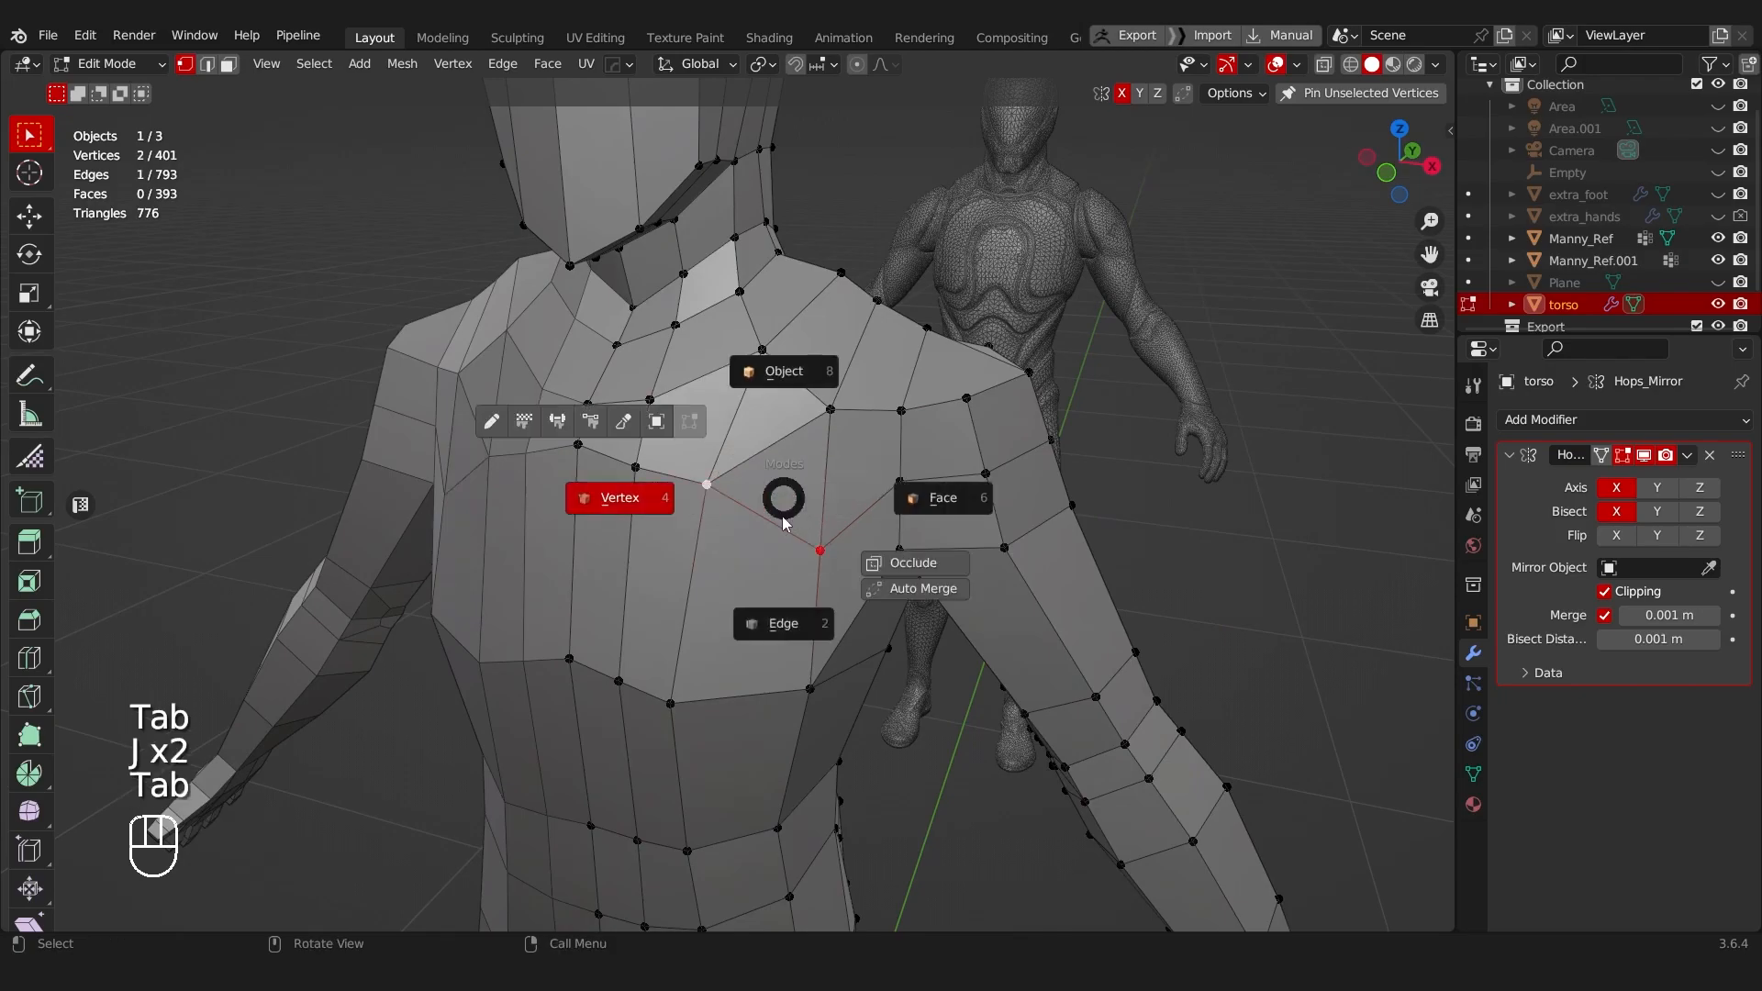
{"action": "middle_click_drag", "start_coordinate": [782, 516], "coordinate": [865, 511]}
{"action": "key", "text": "ctrl+x"}
Step: Select the face loop across the upper back, shoulder and chest to check its flow
{"action": "key", "text": "Tab"}
{"action": "left_click", "coordinate": [602, 502], "text": "alt"}
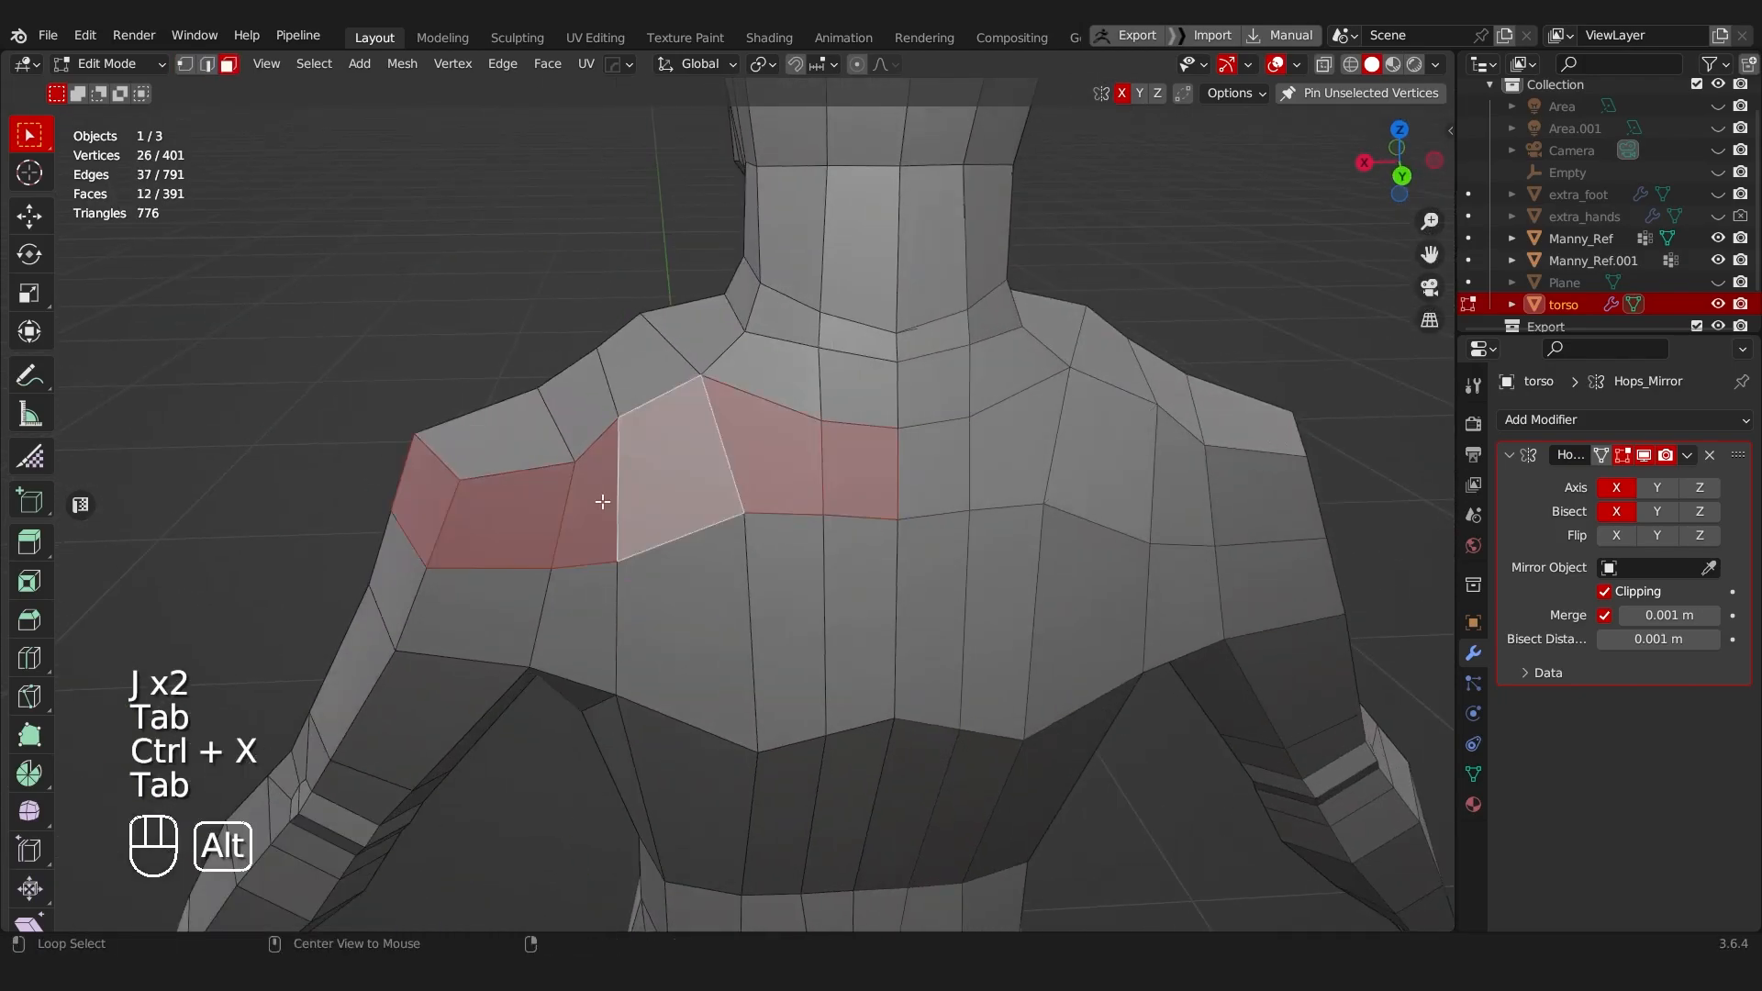
{"action": "middle_click_drag", "start_coordinate": [602, 502], "coordinate": [902, 486]}
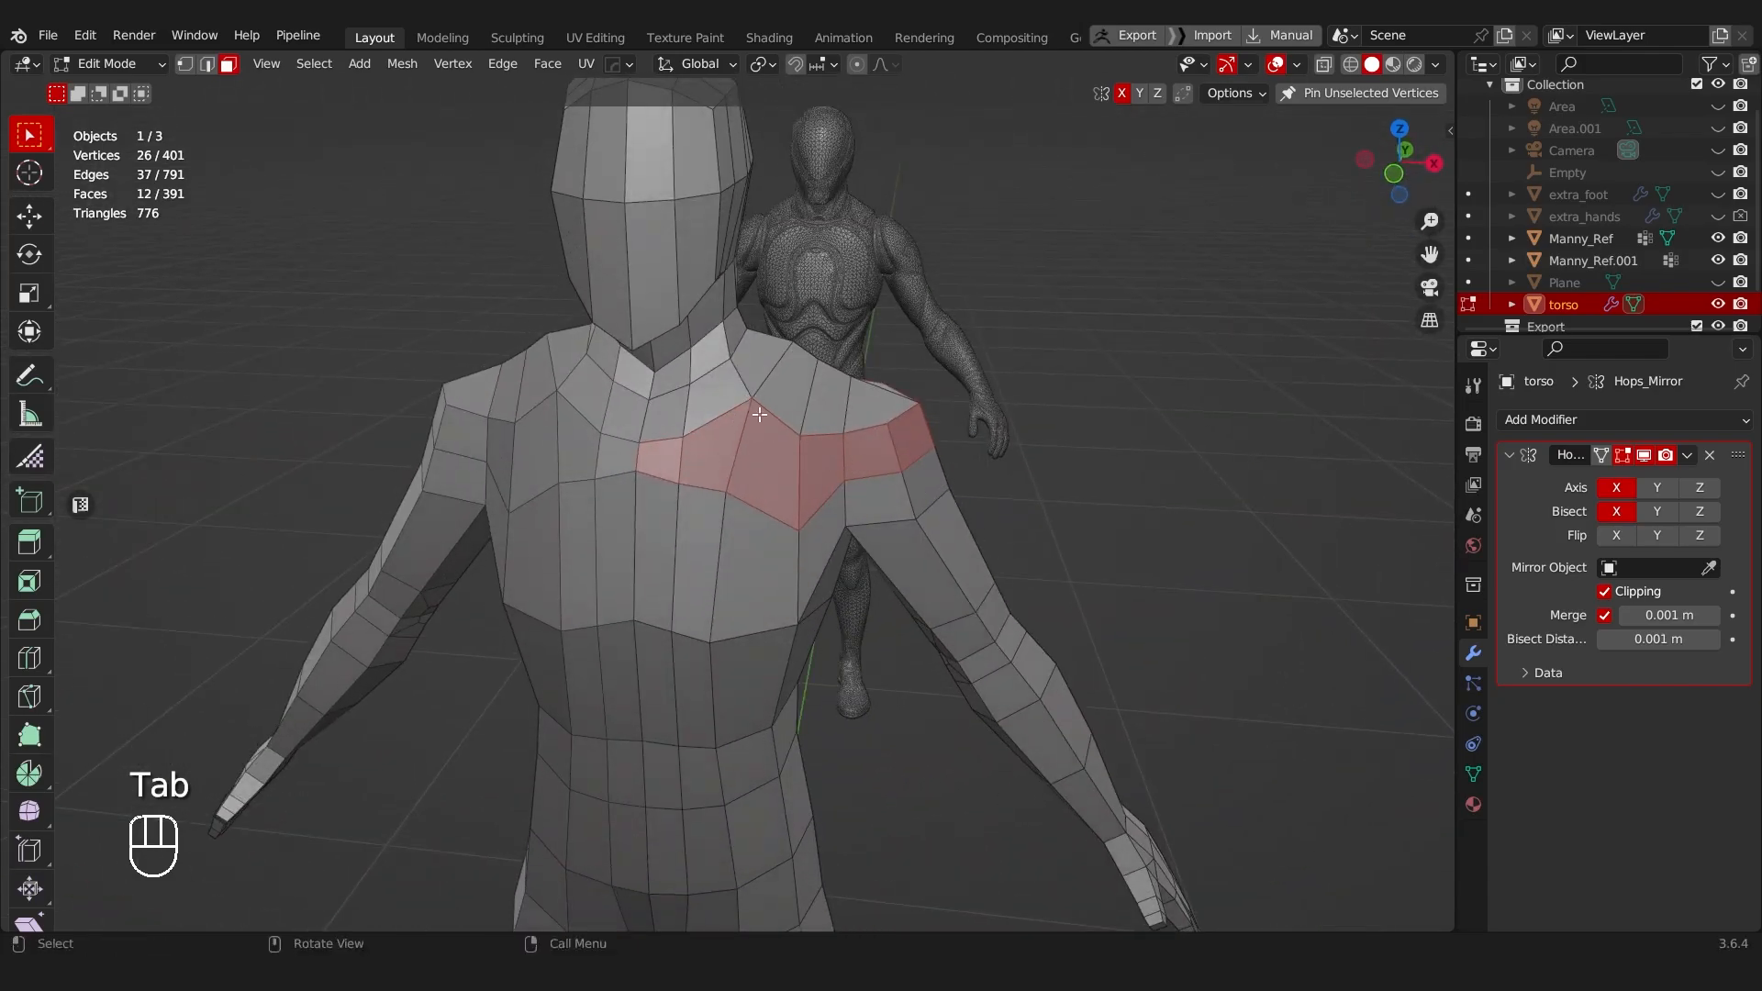
{"action": "middle_click_drag", "start_coordinate": [760, 415], "coordinate": [676, 470]}
Step: Switch the torso to Sculpt Mode, smooth the chest and reshape the shoulders with the Grab brush at 226 px, and reduce its radius to 156 px
{"action": "key", "text": "Tab"}
{"action": "left_click", "coordinate": [516, 417]}
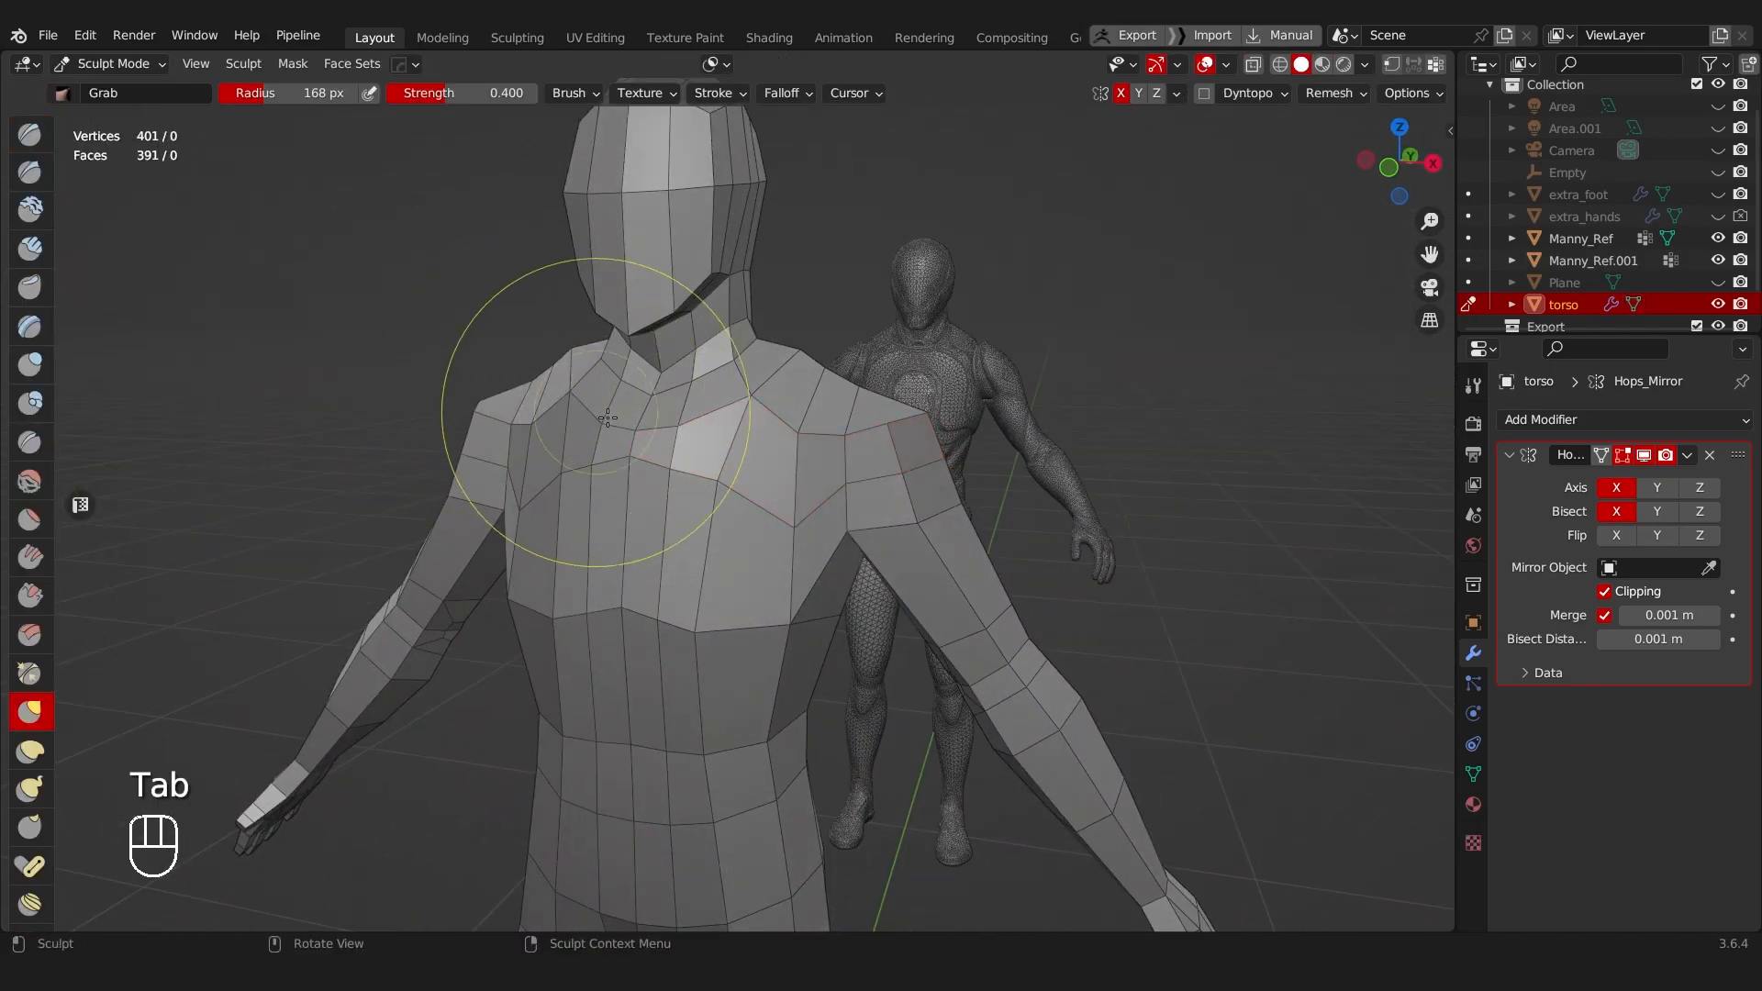
{"action": "middle_click_drag", "start_coordinate": [551, 395], "coordinate": [688, 441], "text": "alt"}
{"action": "scroll", "coordinate": [768, 425], "scroll_direction": "up", "scroll_amount": 2}
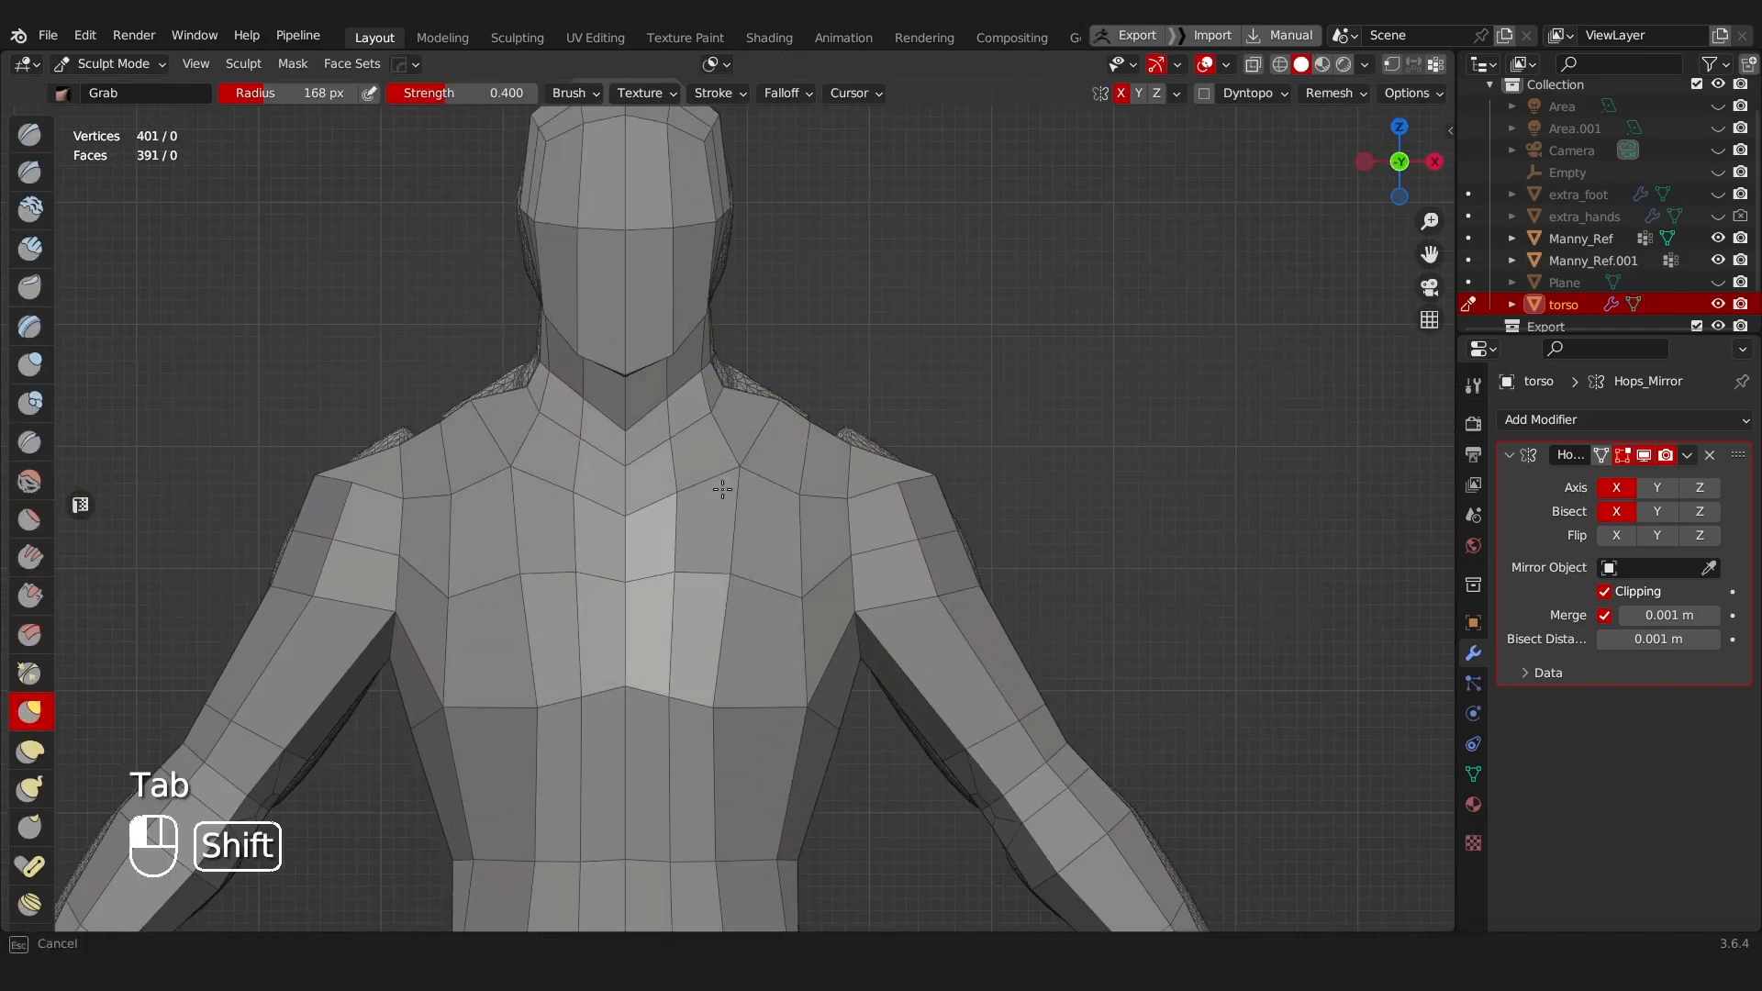
{"action": "key", "text": "ctrl+z"}
{"action": "key", "text": "f"}
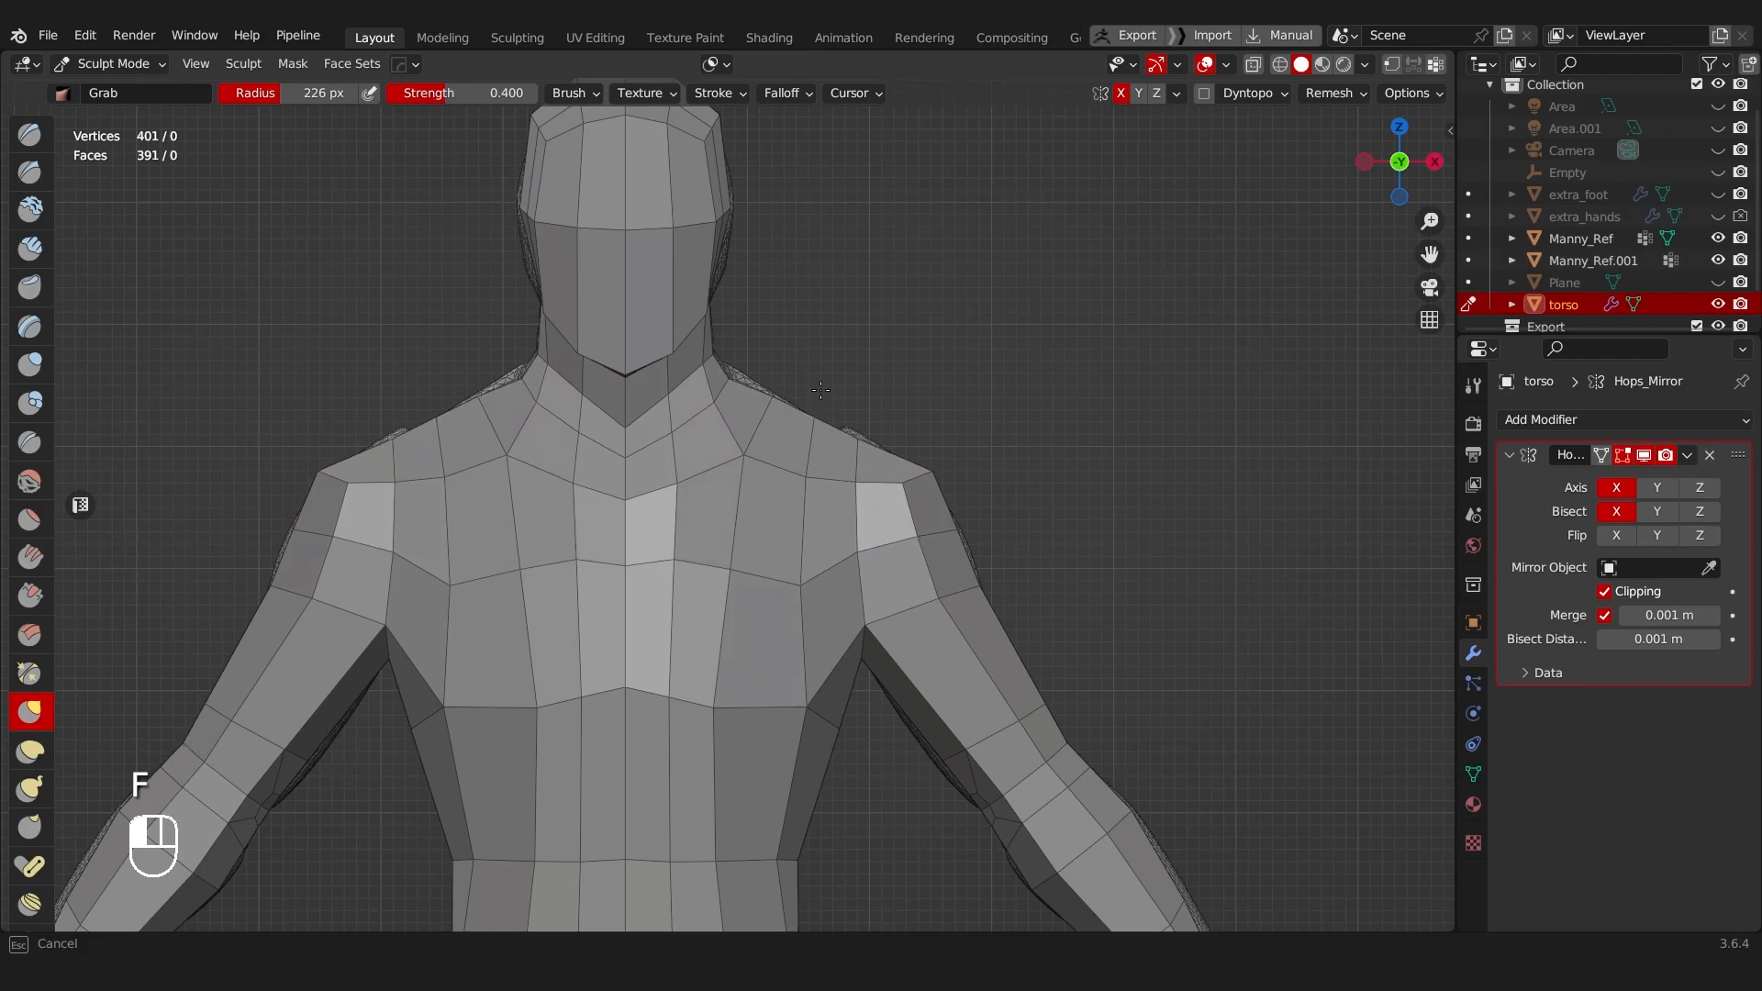
{"action": "left_click_drag", "start_coordinate": [833, 464], "coordinate": [869, 499], "text": "shift"}
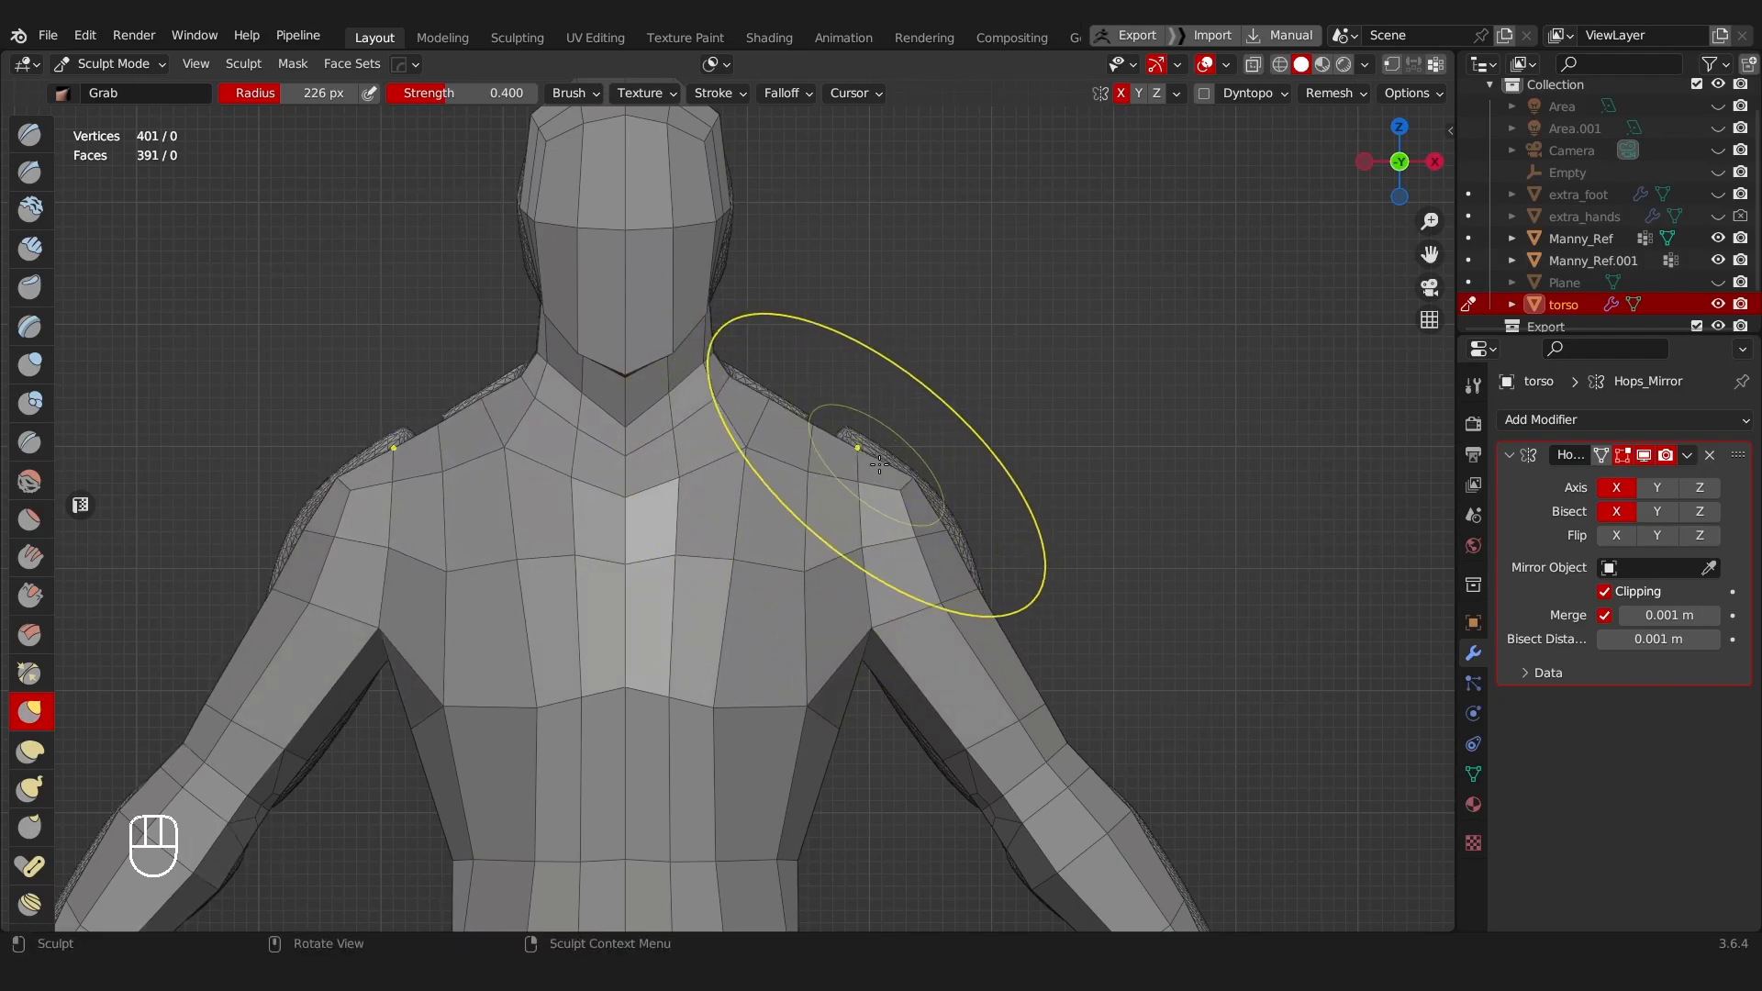
{"action": "key", "text": "f"}
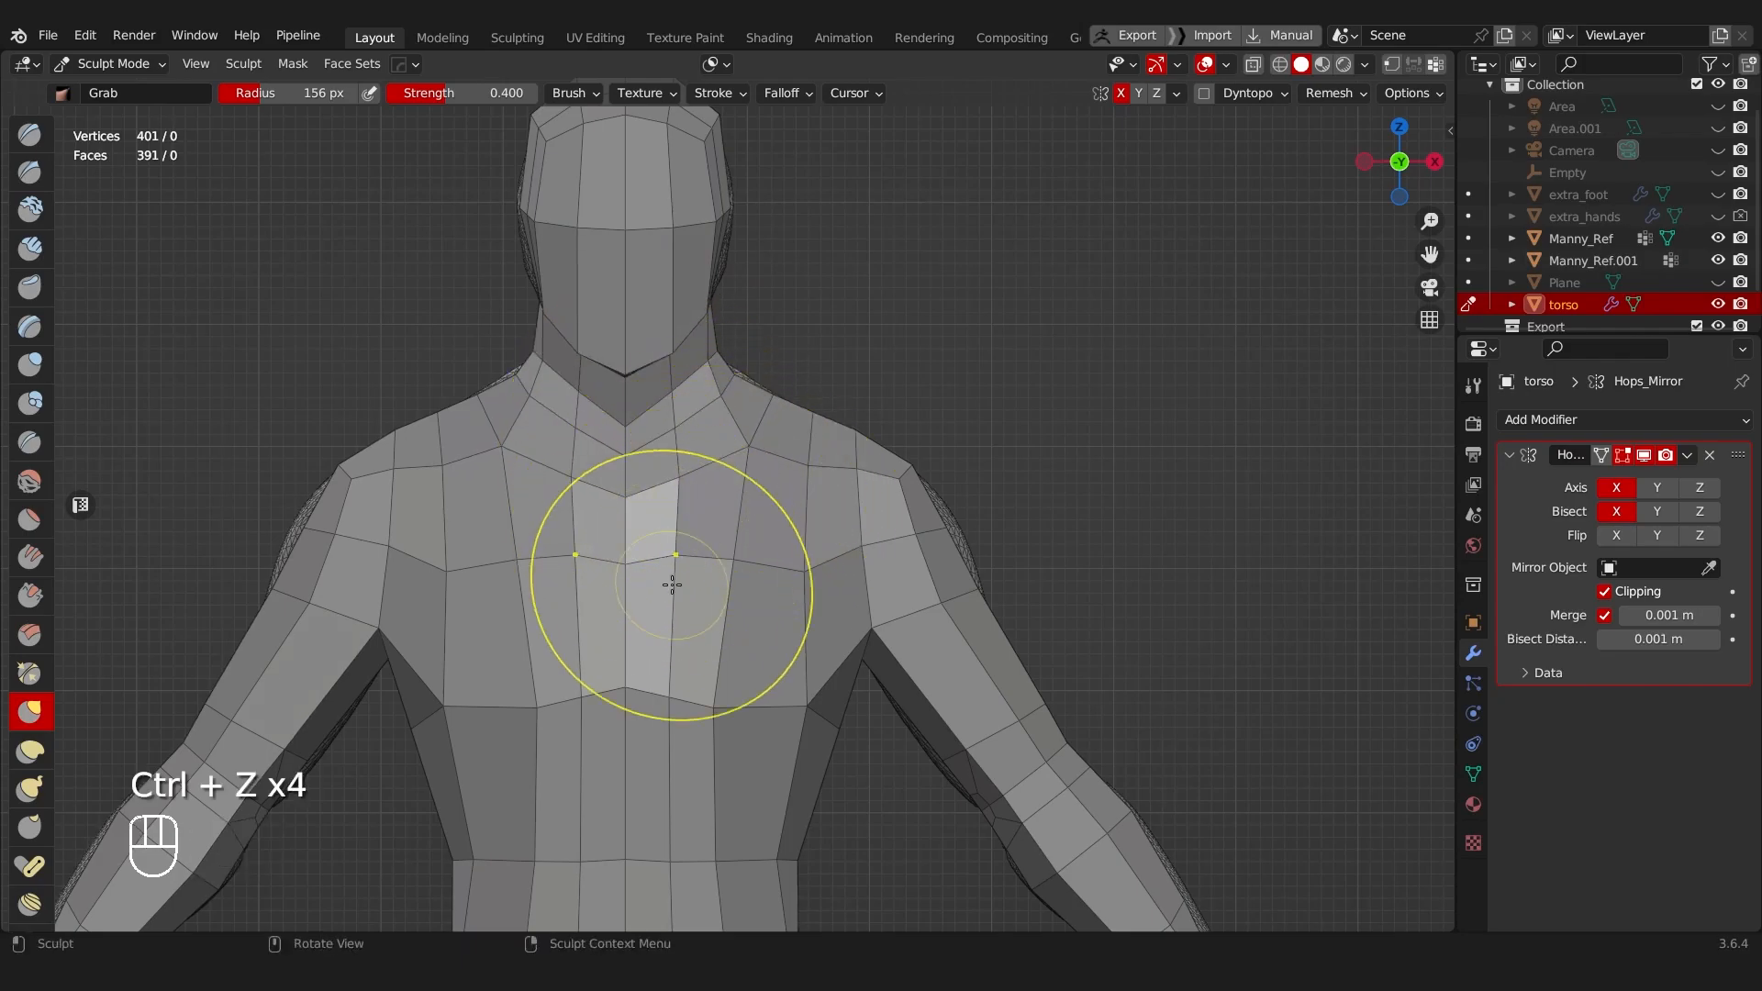
Step: Try smoothing the middle of the chest, and undo the strokes
{"action": "left_click_drag", "start_coordinate": [672, 585], "coordinate": [774, 579], "text": "shift"}
{"action": "key", "text": "ctrl+z"}
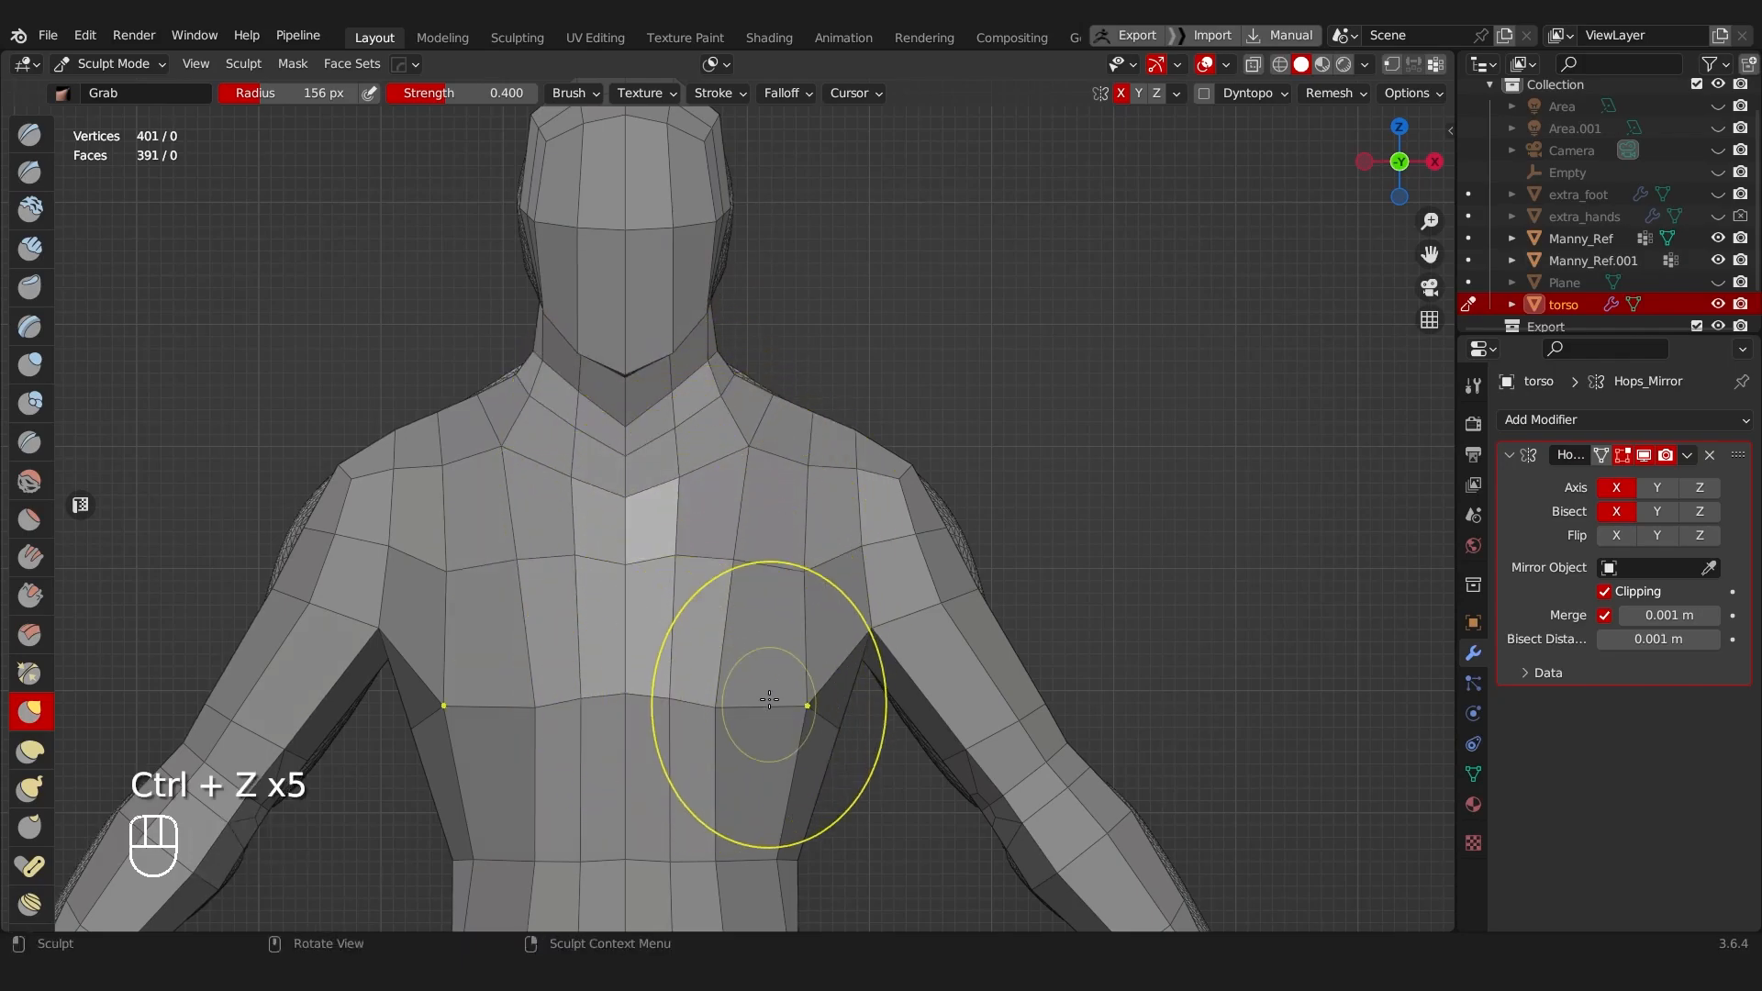
{"action": "key", "text": "ctrl+z"}
Step: Review the sculpted torso from different distances and return it to Edit Mode
{"action": "scroll", "coordinate": [844, 661], "scroll_direction": "down", "scroll_amount": 4}
{"action": "middle_click_drag", "start_coordinate": [844, 661], "coordinate": [707, 570]}
{"action": "scroll", "coordinate": [801, 659], "scroll_direction": "down", "scroll_amount": 3}
{"action": "scroll", "coordinate": [751, 613], "scroll_direction": "up", "scroll_amount": 3}
{"action": "scroll", "coordinate": [707, 571], "scroll_direction": "up", "scroll_amount": 3}
{"action": "key", "text": "Tab"}
{"action": "left_click", "coordinate": [592, 519]}
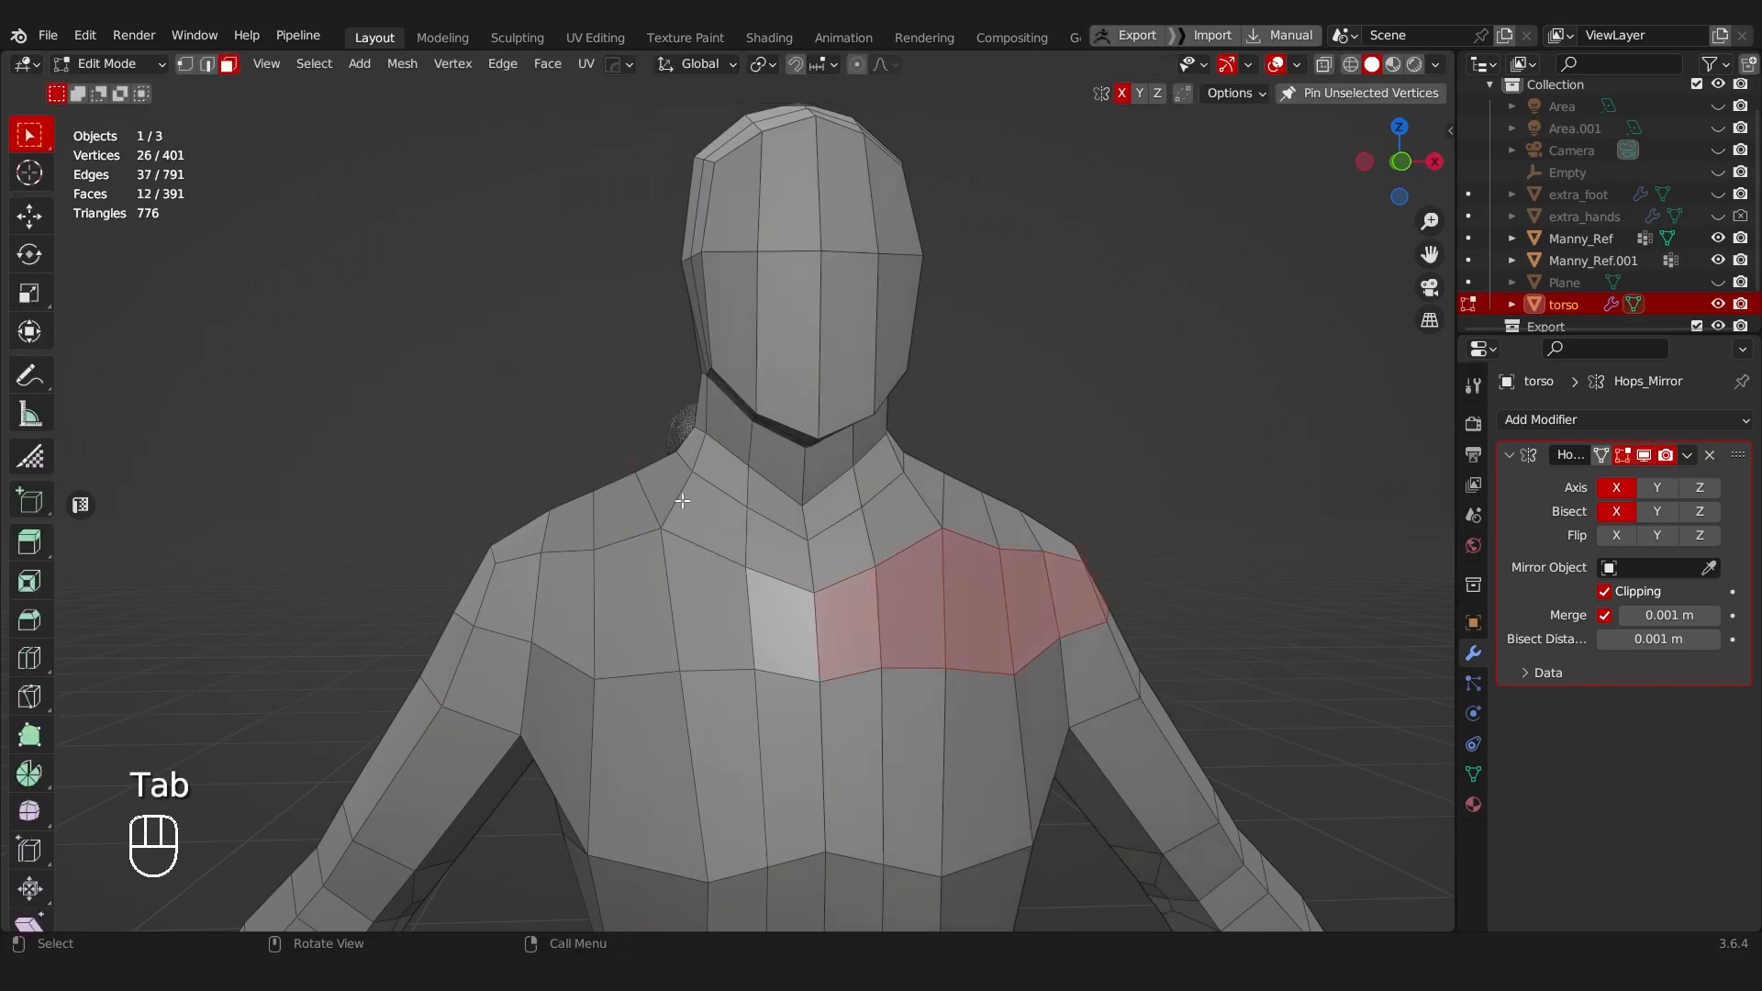
Step: Try moving the edge loop at the base of the neck inward along X
{"action": "middle_click_drag", "start_coordinate": [592, 519], "coordinate": [803, 584], "text": "alt"}
{"action": "middle_click", "coordinate": [839, 535], "text": "alt"}
{"action": "scroll", "coordinate": [768, 530], "scroll_direction": "up", "scroll_amount": 2}
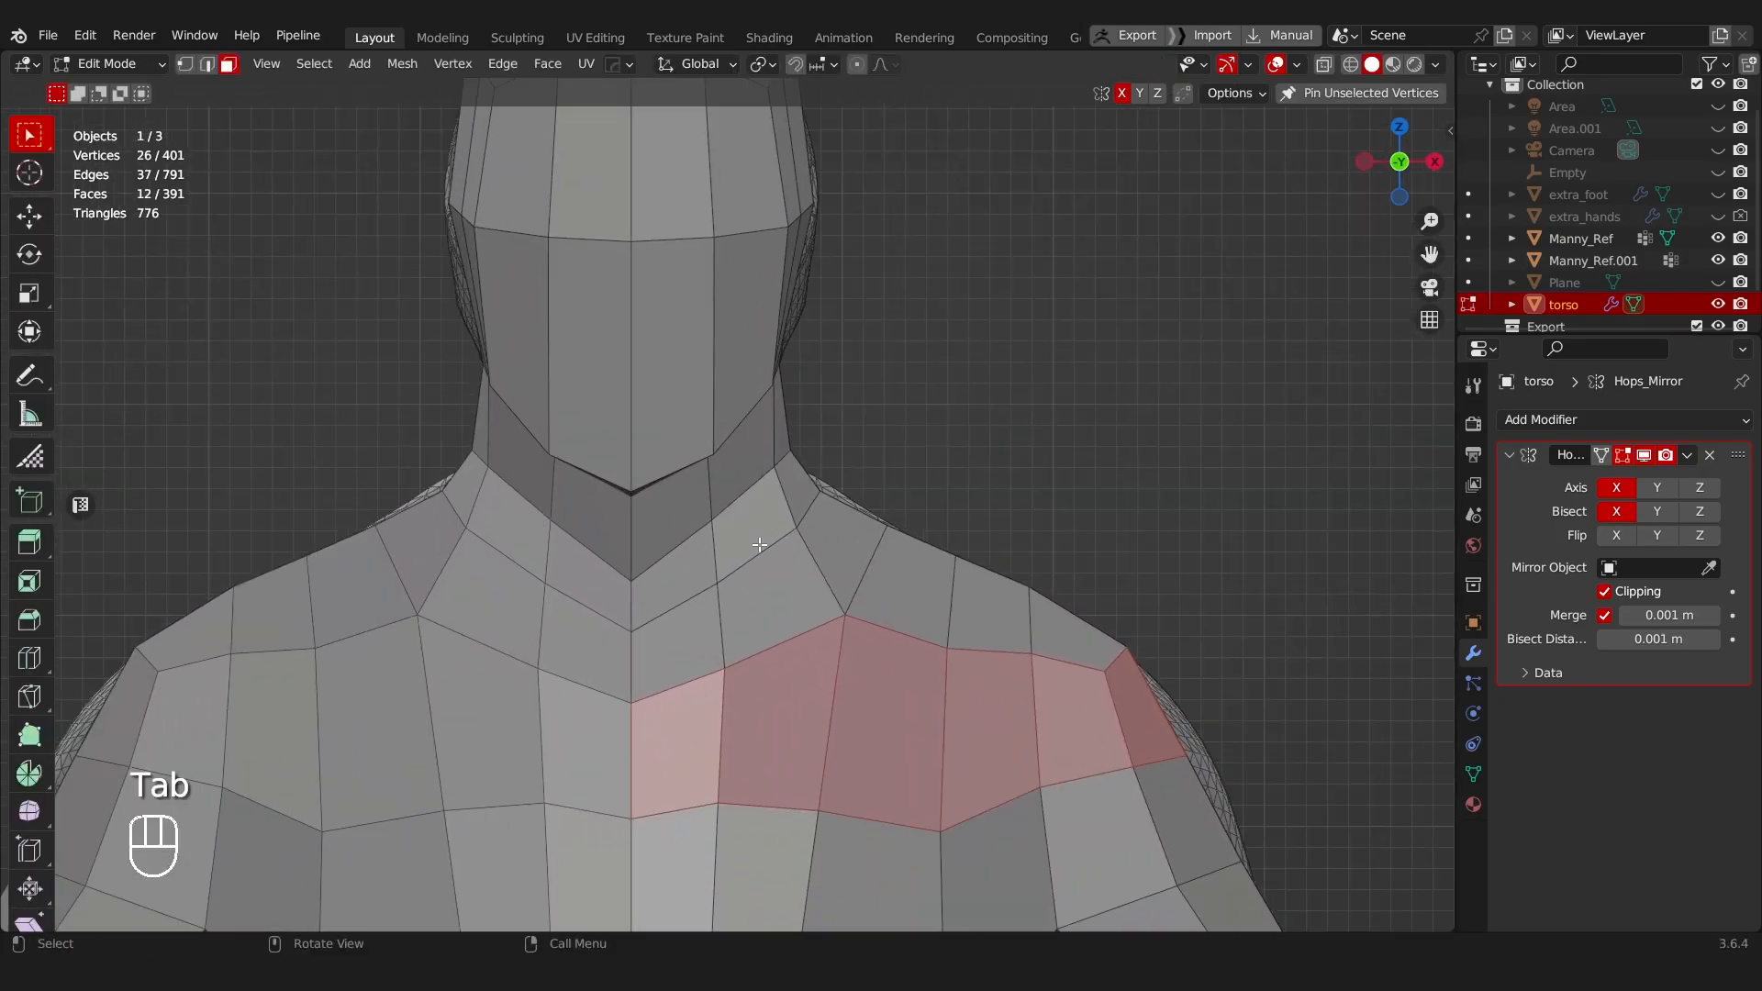
{"action": "key", "text": "Tab"}
{"action": "key", "text": "alt+z"}
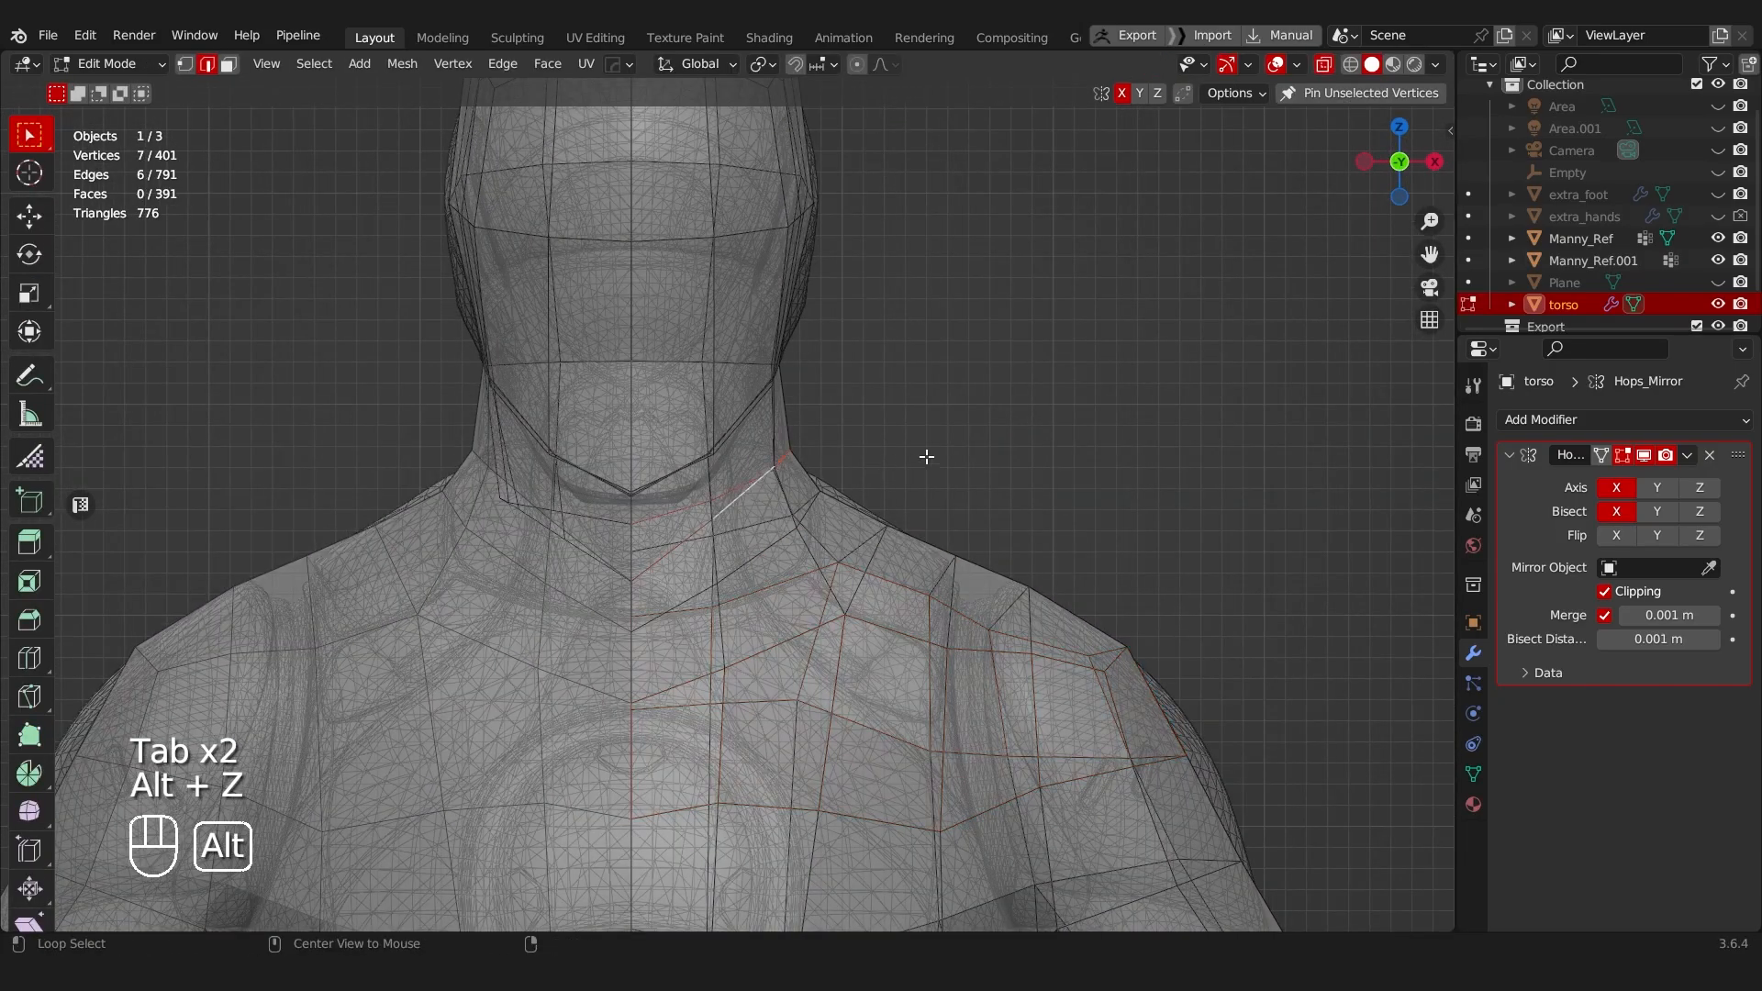
{"action": "key", "text": "alt+z"}
{"action": "key", "text": "g"}
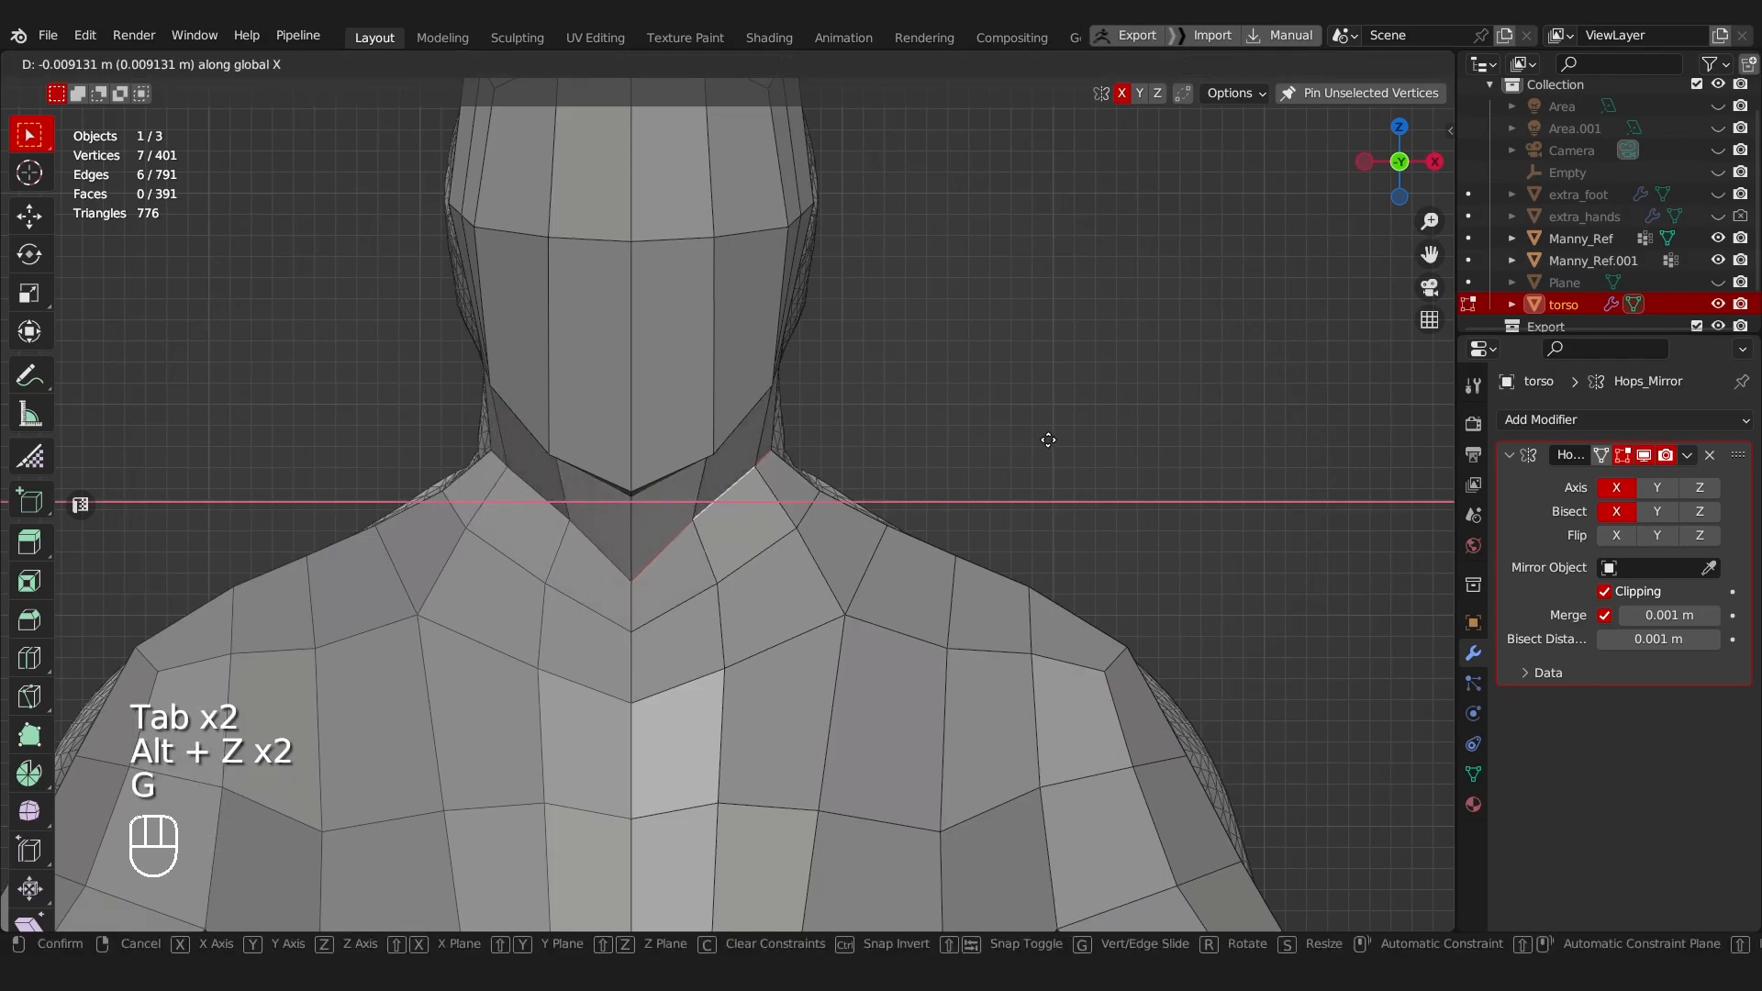
{"action": "left_click", "coordinate": [1060, 442]}
Step: Move the two short edges where the neck meets the shoulder -0.005218 m along X and 0.006522 m along Z
{"action": "left_click", "coordinate": [810, 506]}
{"action": "key", "text": "alt+z"}
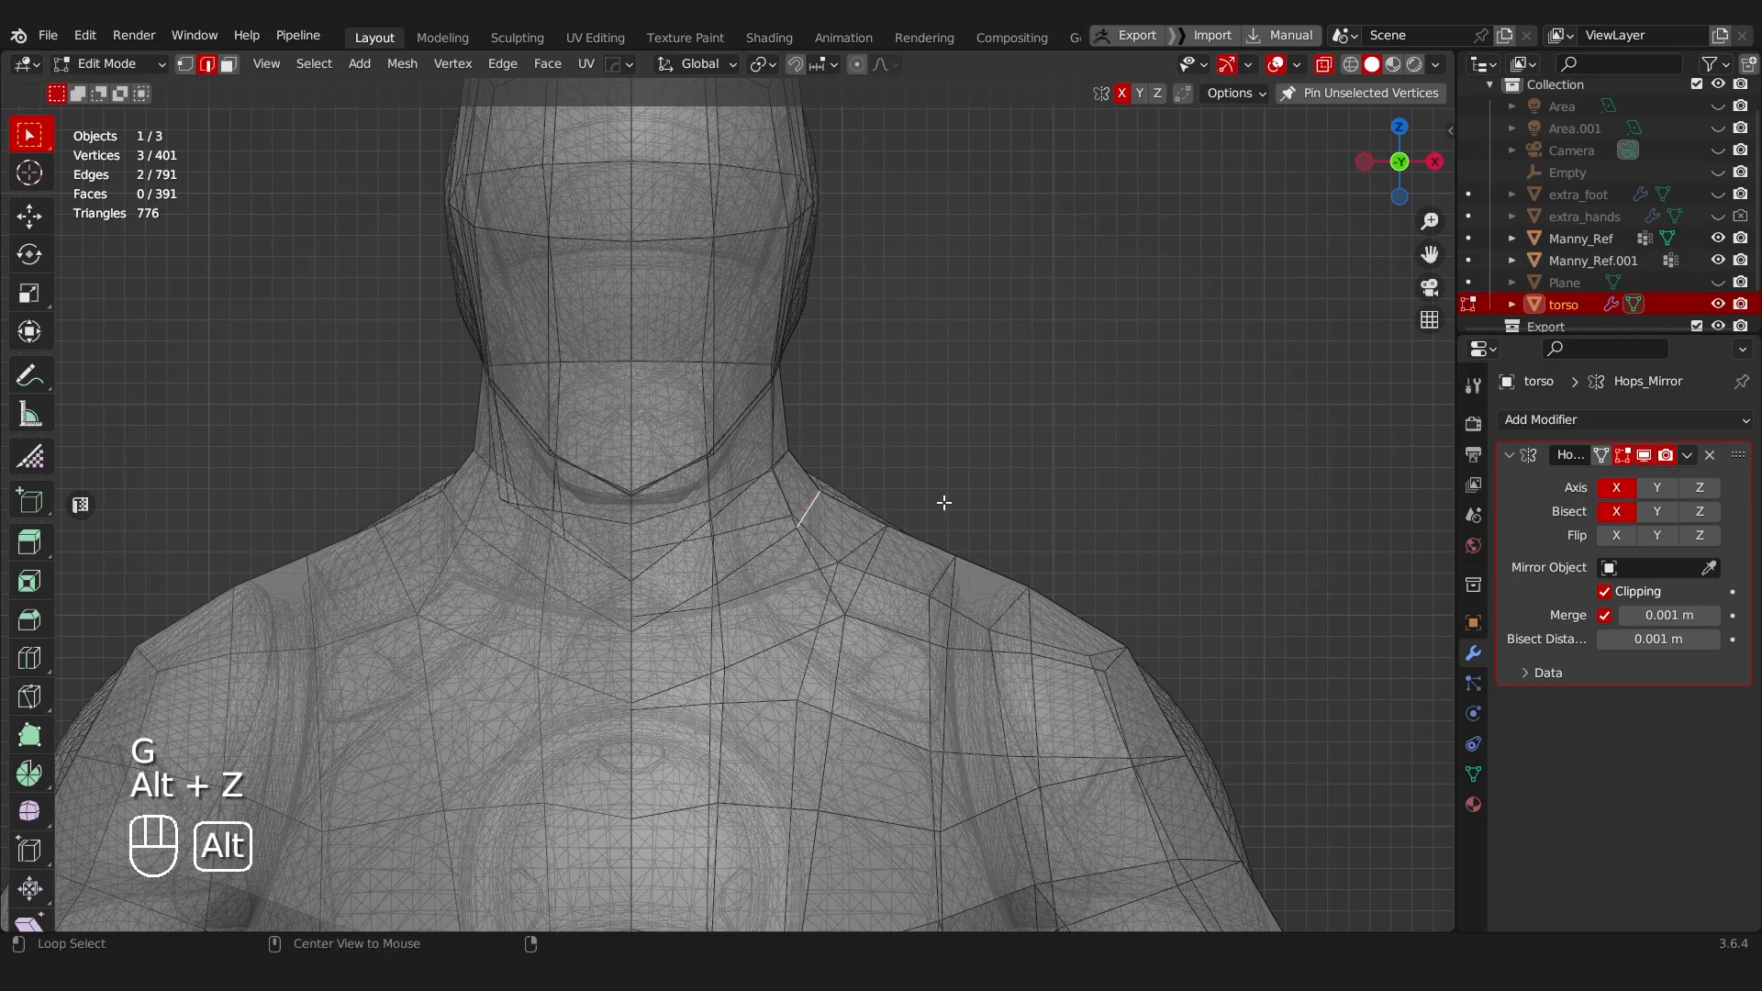
{"action": "key", "text": "alt+z"}
{"action": "key", "text": "g"}
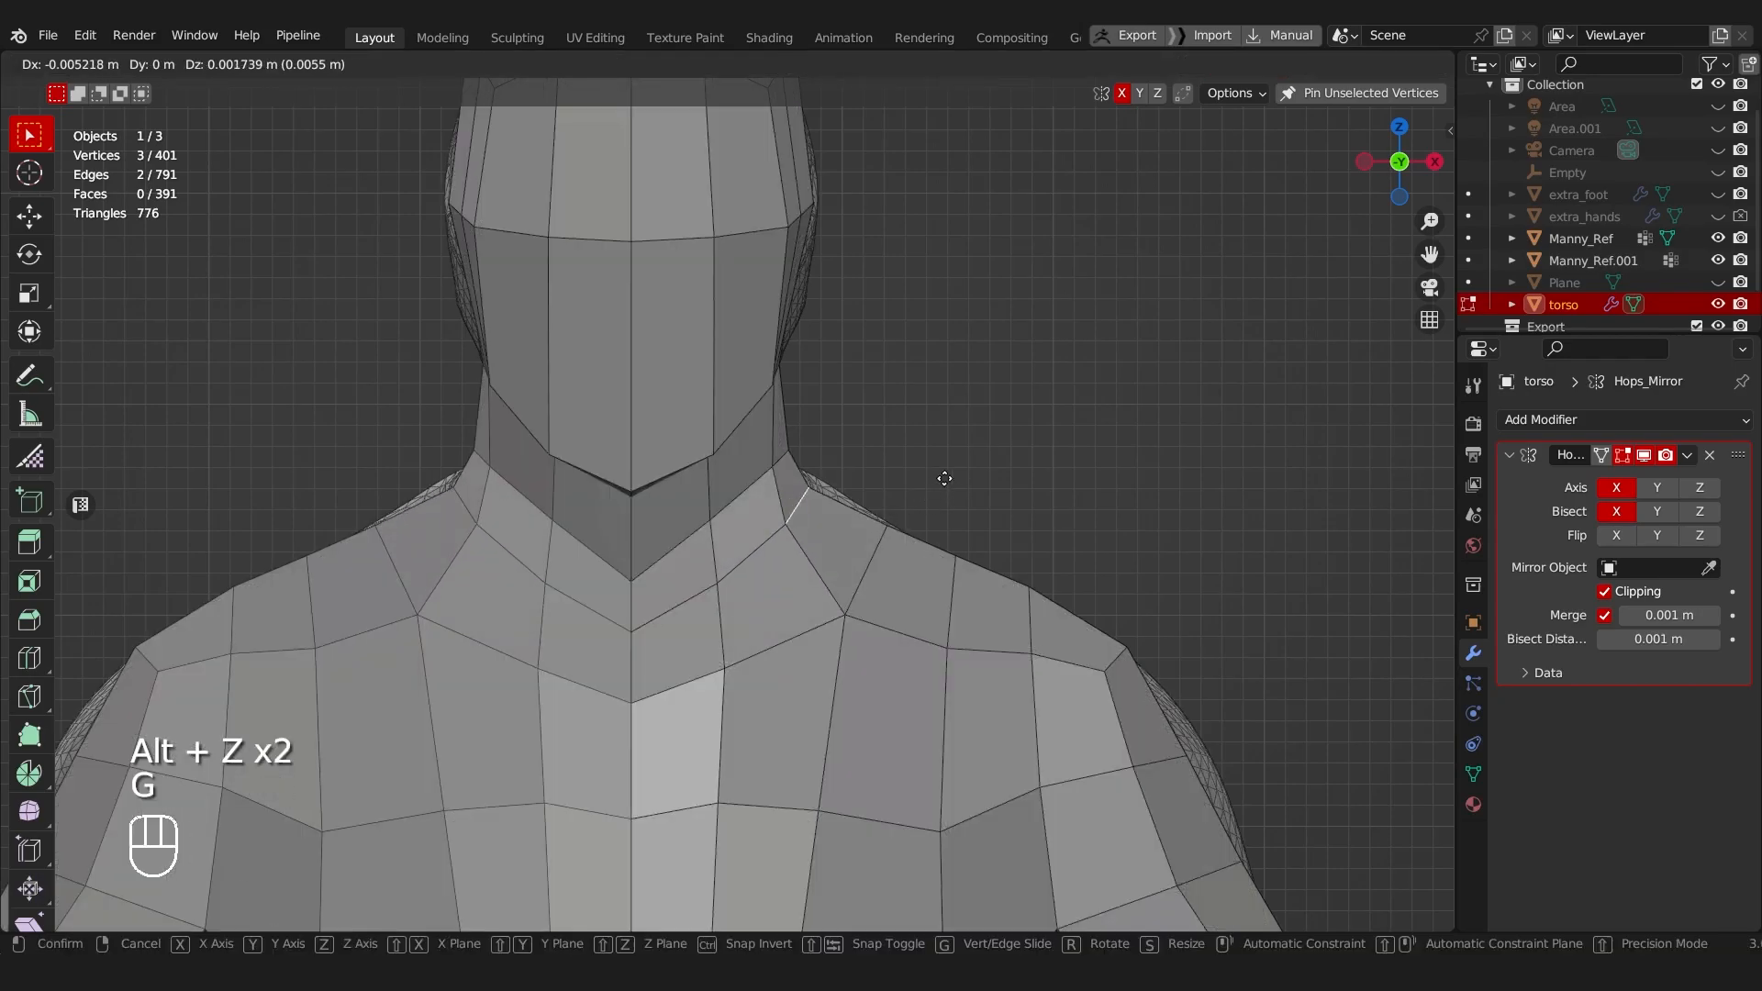
{"action": "left_click", "coordinate": [941, 470]}
Step: Using proportional editing at size 0.069, adjust the shoulder-top vertex and move the one below it 0.00087 m along X and 0.002174 m along Z
{"action": "middle_click_drag", "start_coordinate": [942, 470], "coordinate": [911, 528], "text": "shift"}
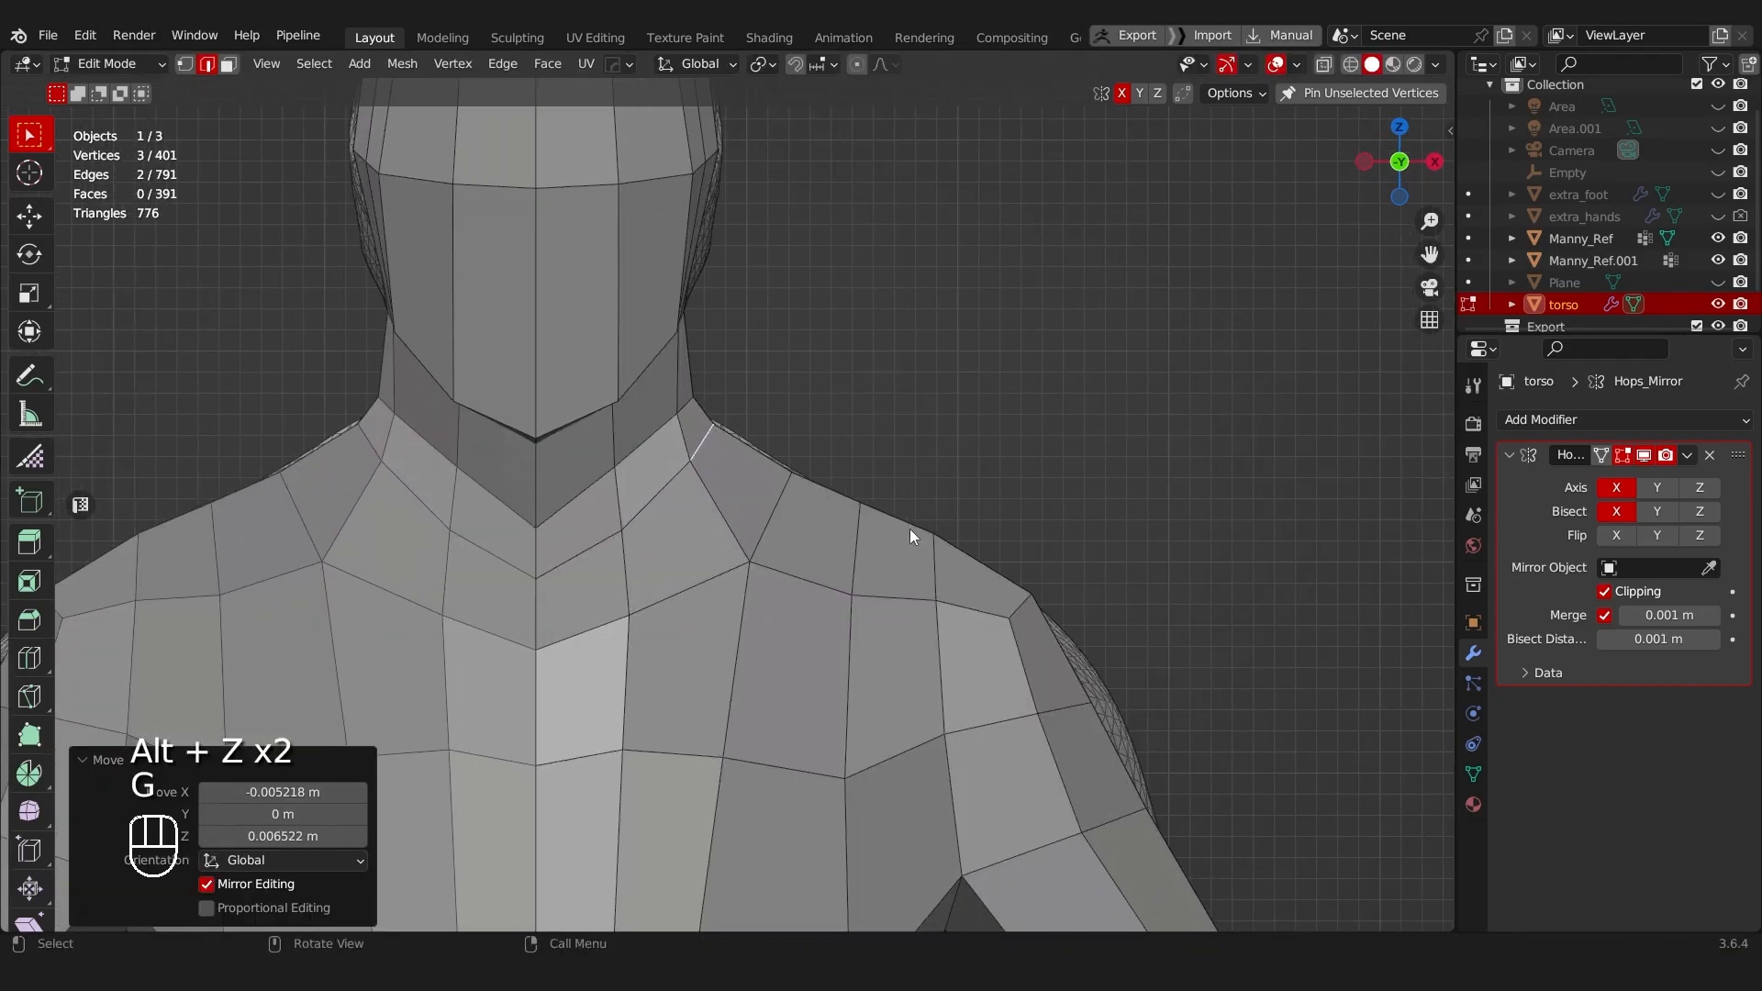
{"action": "key", "text": "Tab"}
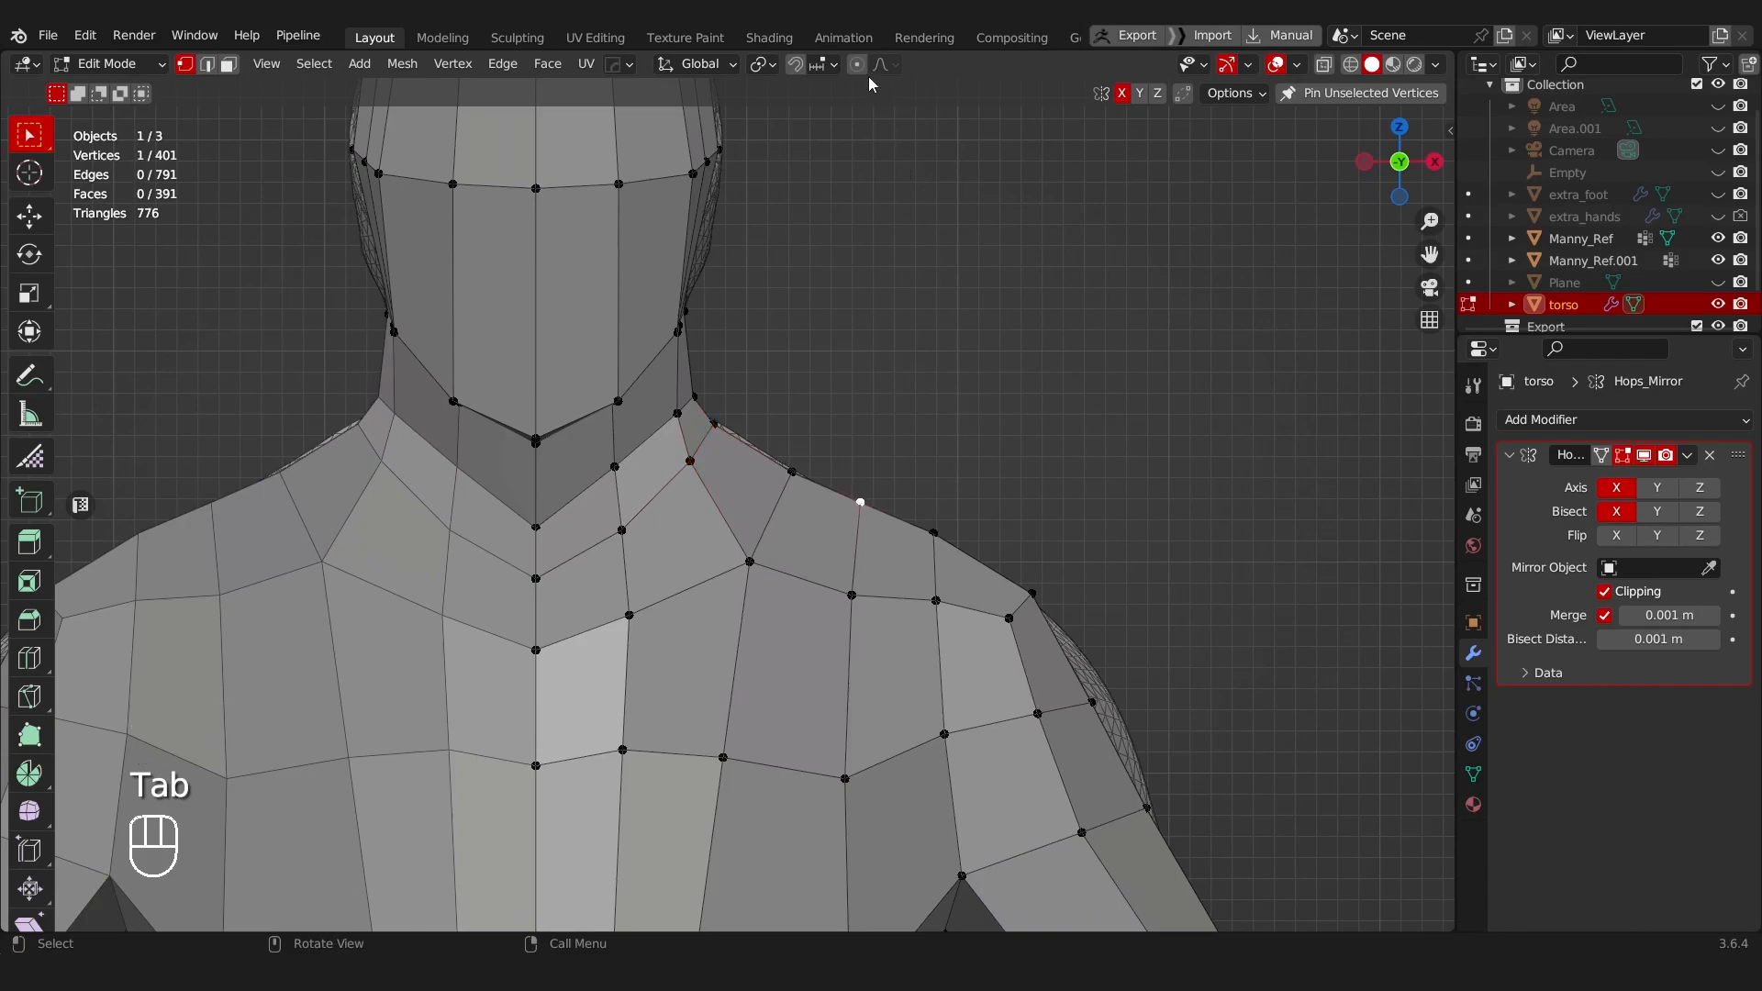
{"action": "key", "text": "g"}
{"action": "scroll", "coordinate": [1020, 329], "scroll_direction": "up", "scroll_amount": 5}
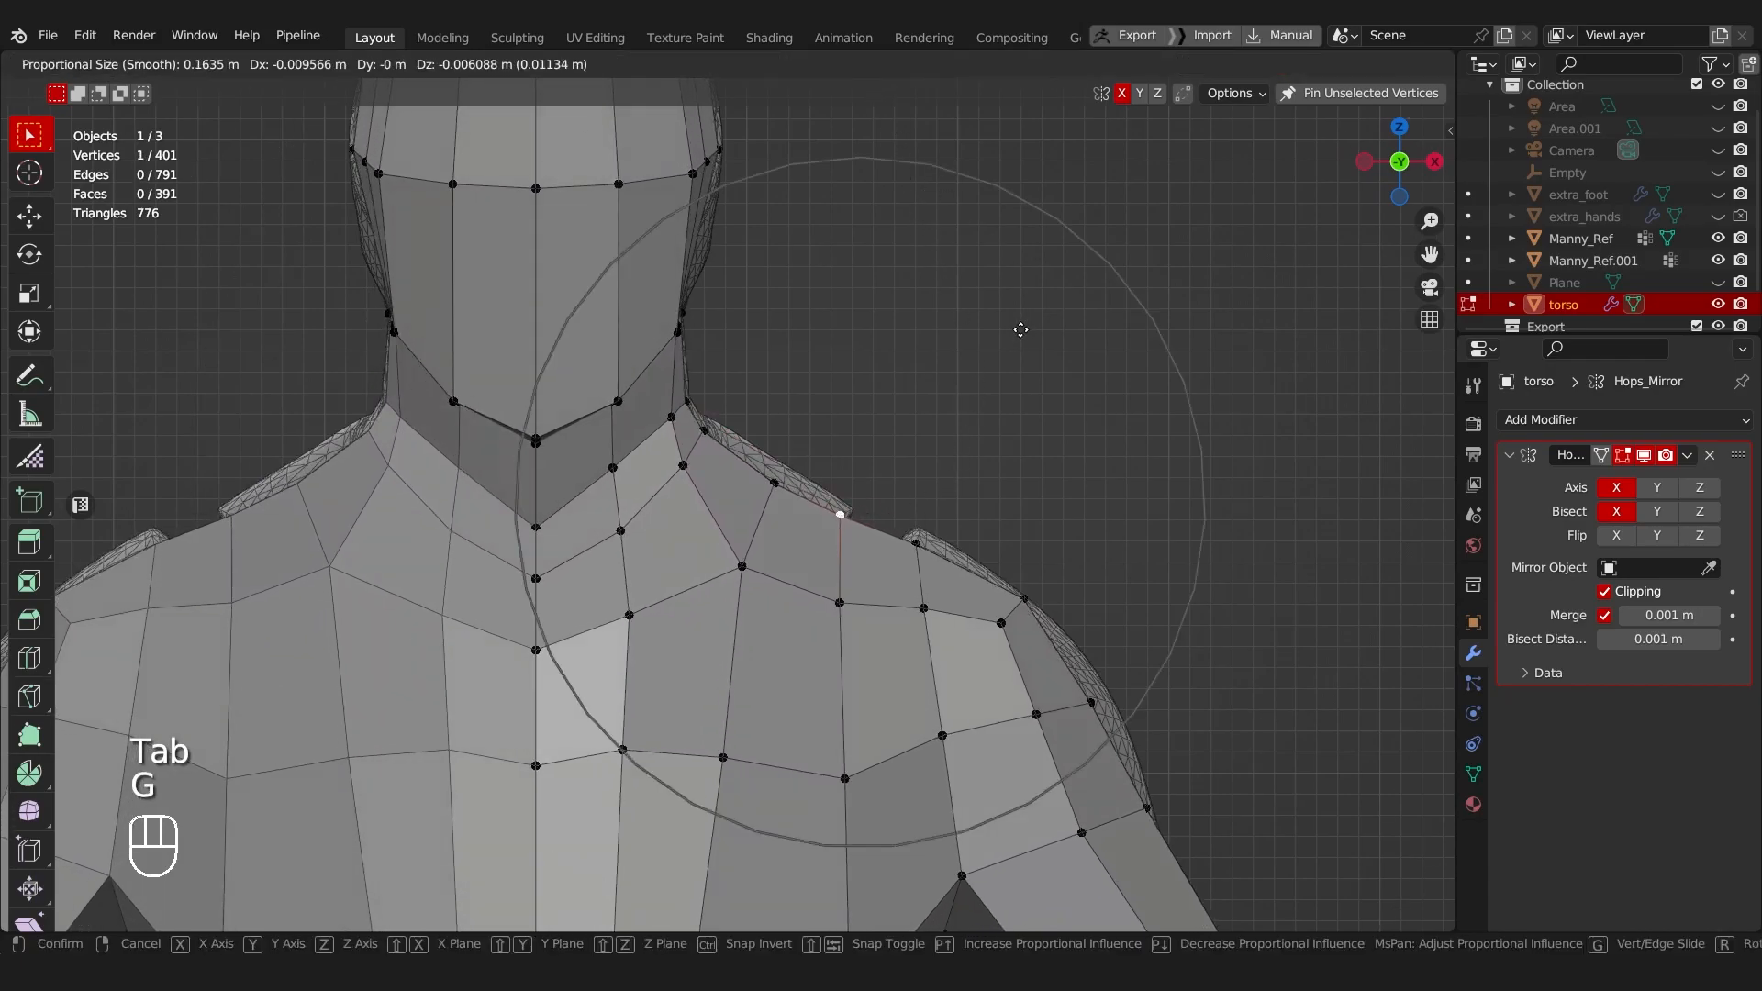
{"action": "scroll", "coordinate": [1022, 329], "scroll_direction": "up", "scroll_amount": 2}
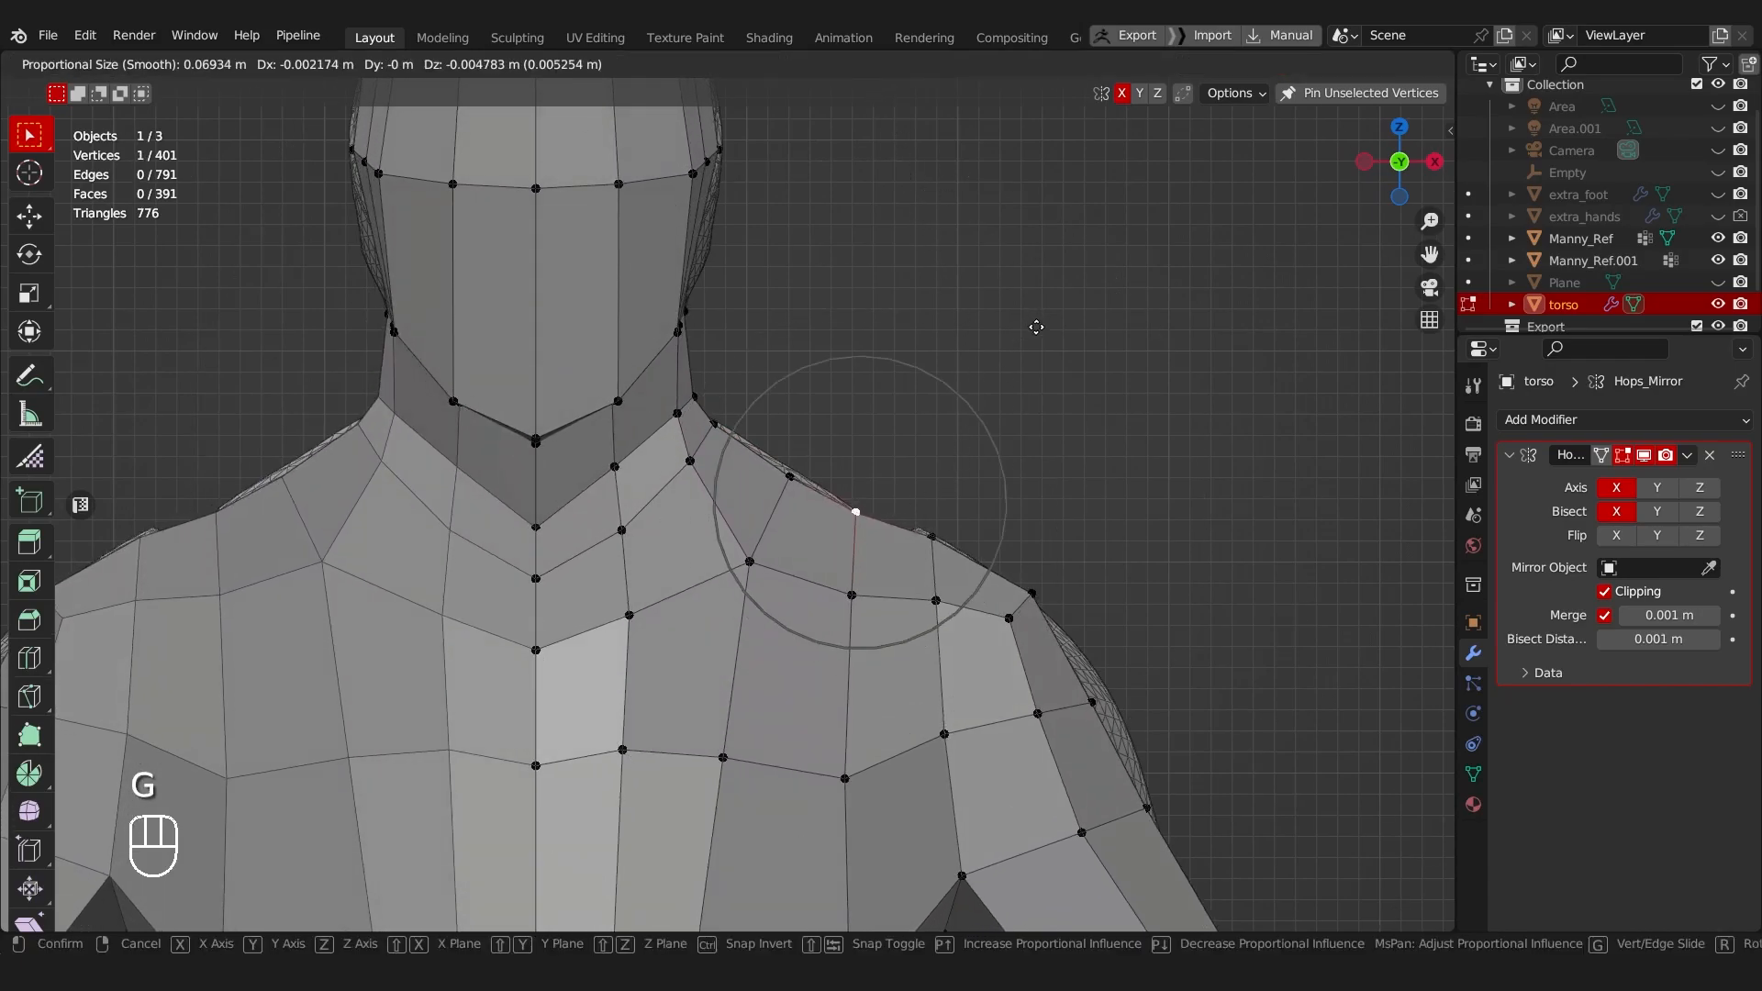
{"action": "left_click", "coordinate": [1044, 327]}
{"action": "key", "text": "g"}
{"action": "left_click", "coordinate": [855, 588]}
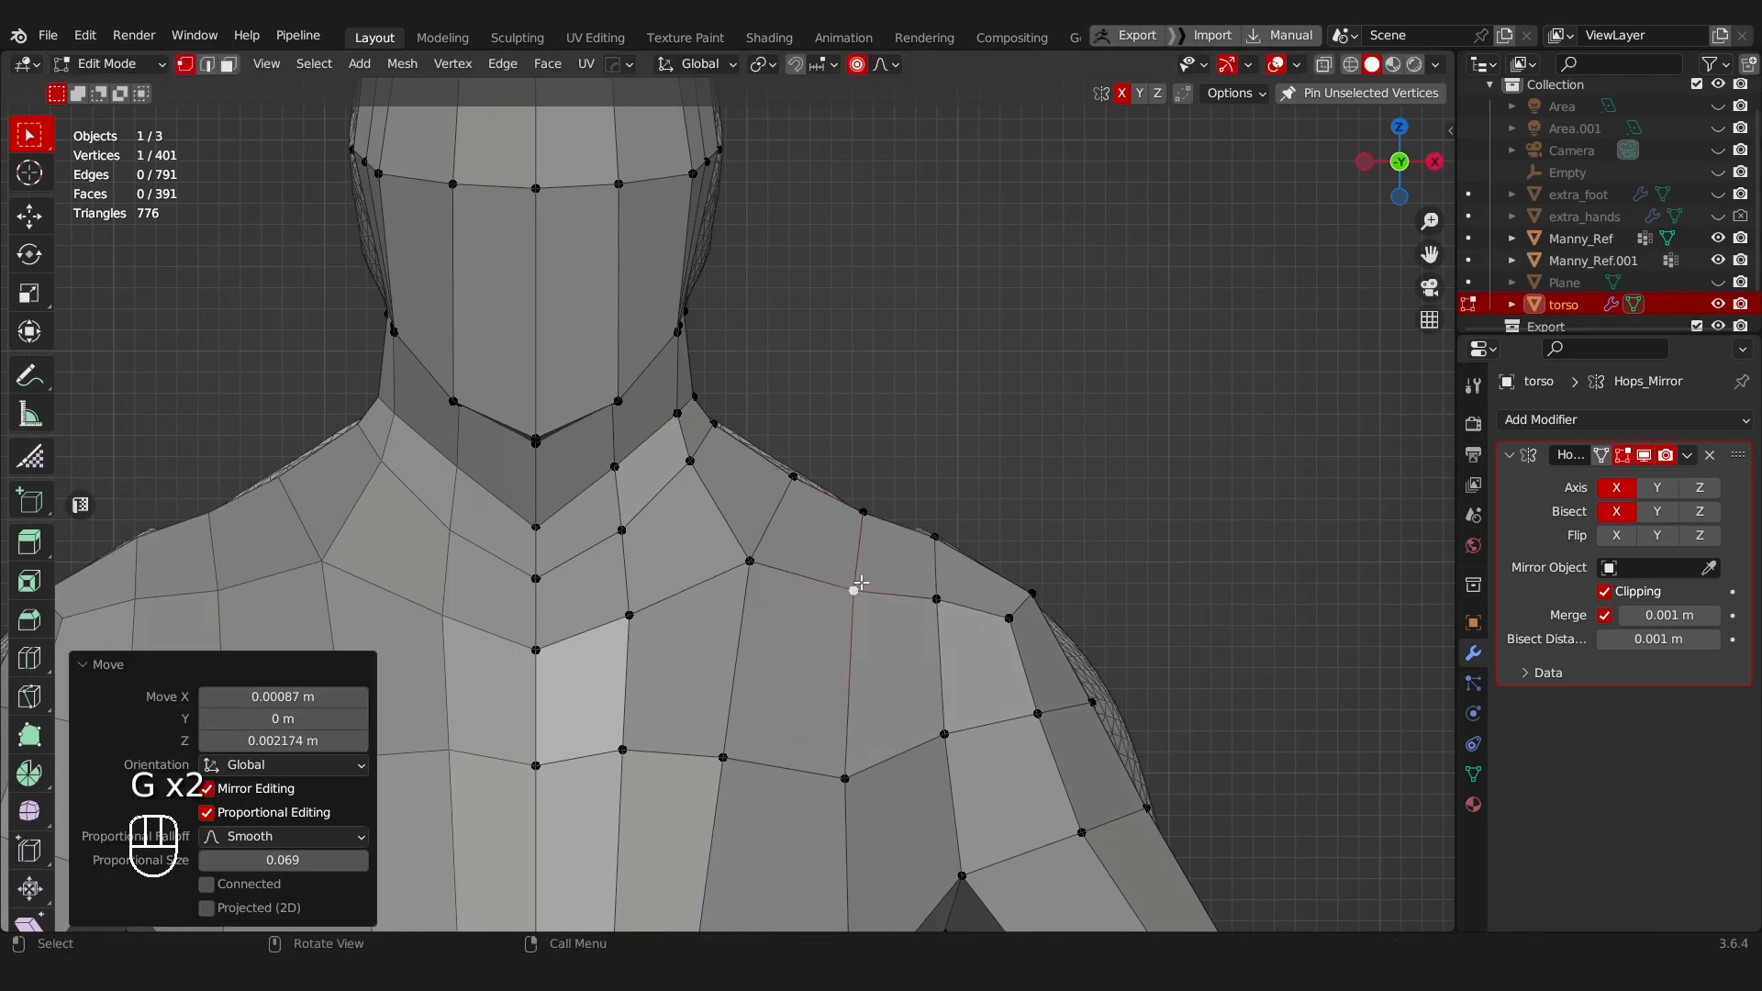
{"action": "scroll", "coordinate": [898, 425], "scroll_direction": "down", "scroll_amount": 6}
{"action": "middle_click_drag", "start_coordinate": [899, 425], "coordinate": [830, 431]}
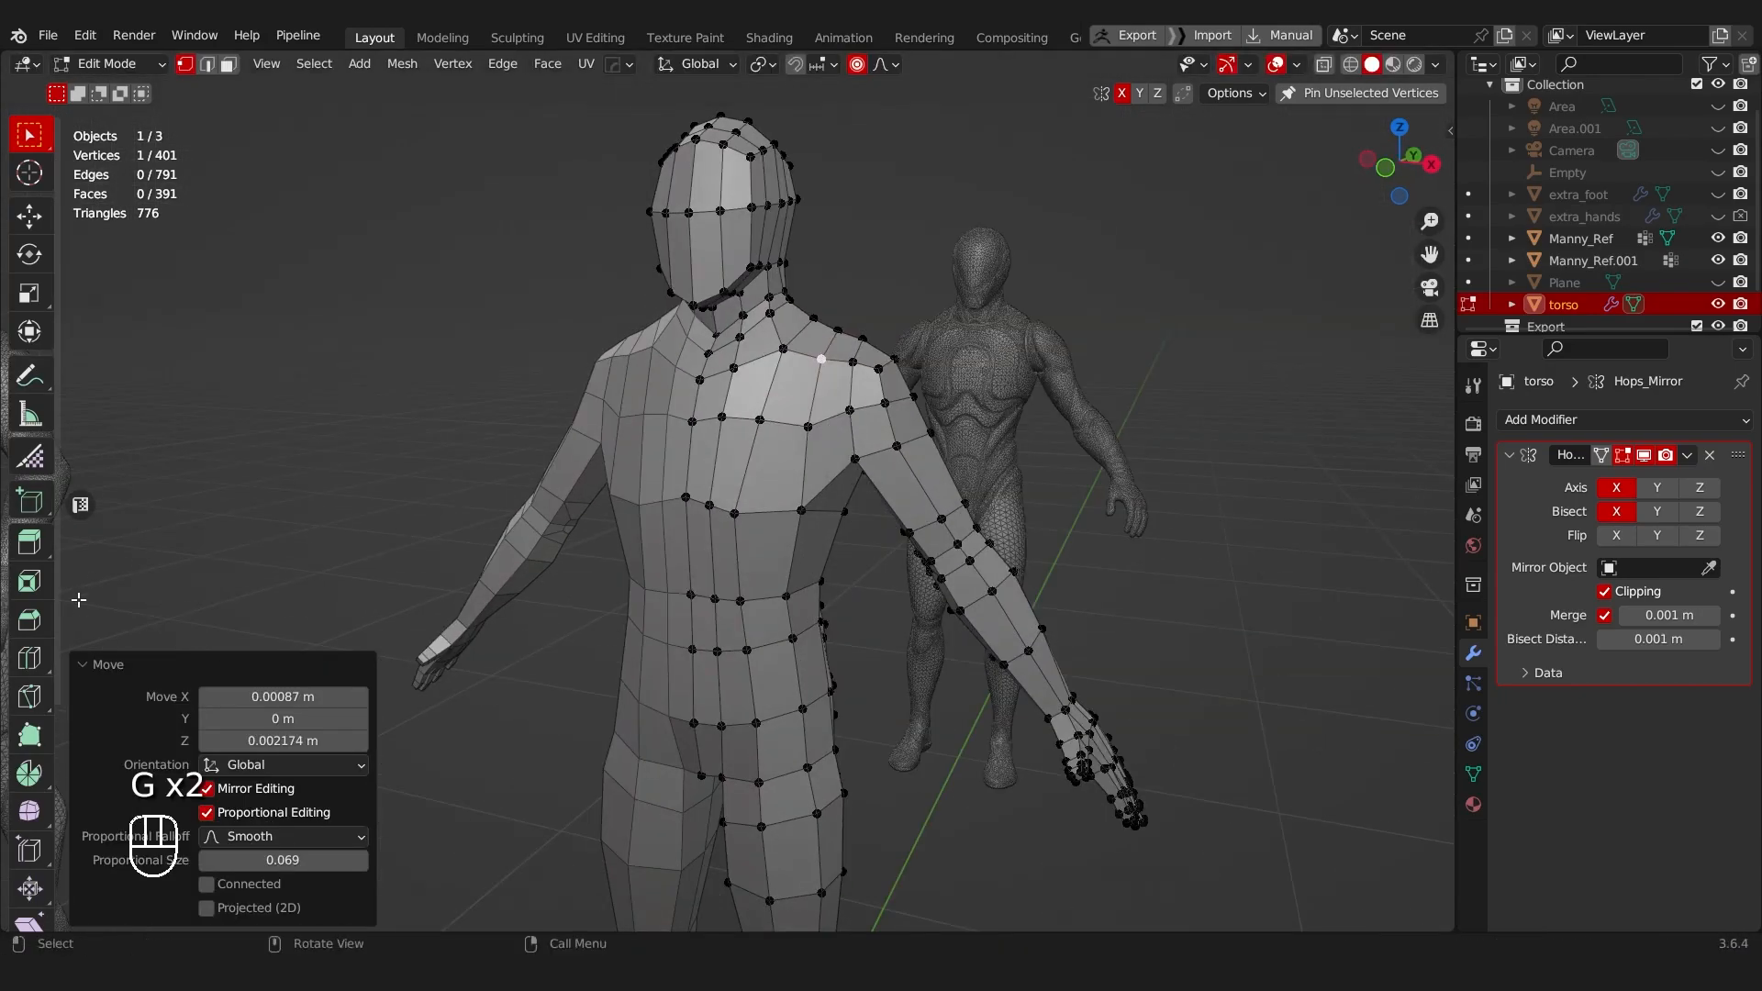
{"action": "scroll", "coordinate": [78, 599], "scroll_direction": "down", "scroll_amount": 3}
{"action": "scroll", "coordinate": [40, 704], "scroll_direction": "down", "scroll_amount": 5}
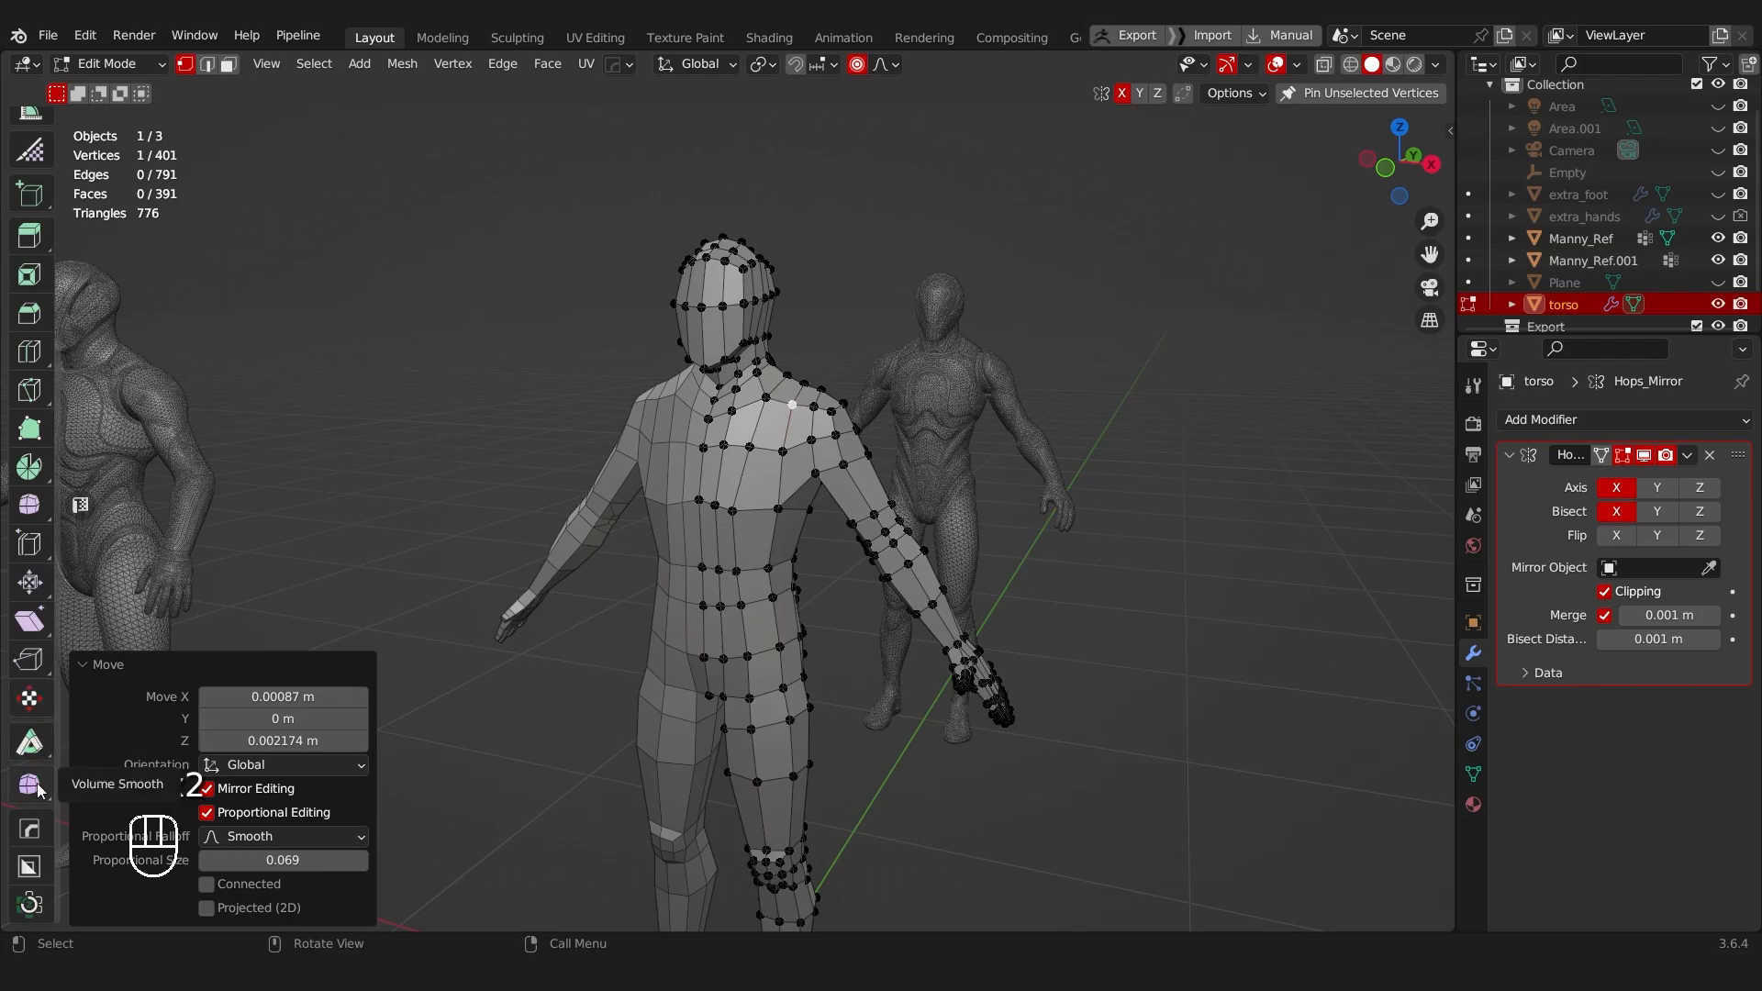
Step: Smooth the upper chest and upper back of the torso using the Volume Smooth brush at a radius of 0.06
{"action": "left_click", "coordinate": [33, 787]}
{"action": "scroll", "coordinate": [844, 417], "scroll_direction": "up", "scroll_amount": 4}
{"action": "key", "text": "f"}
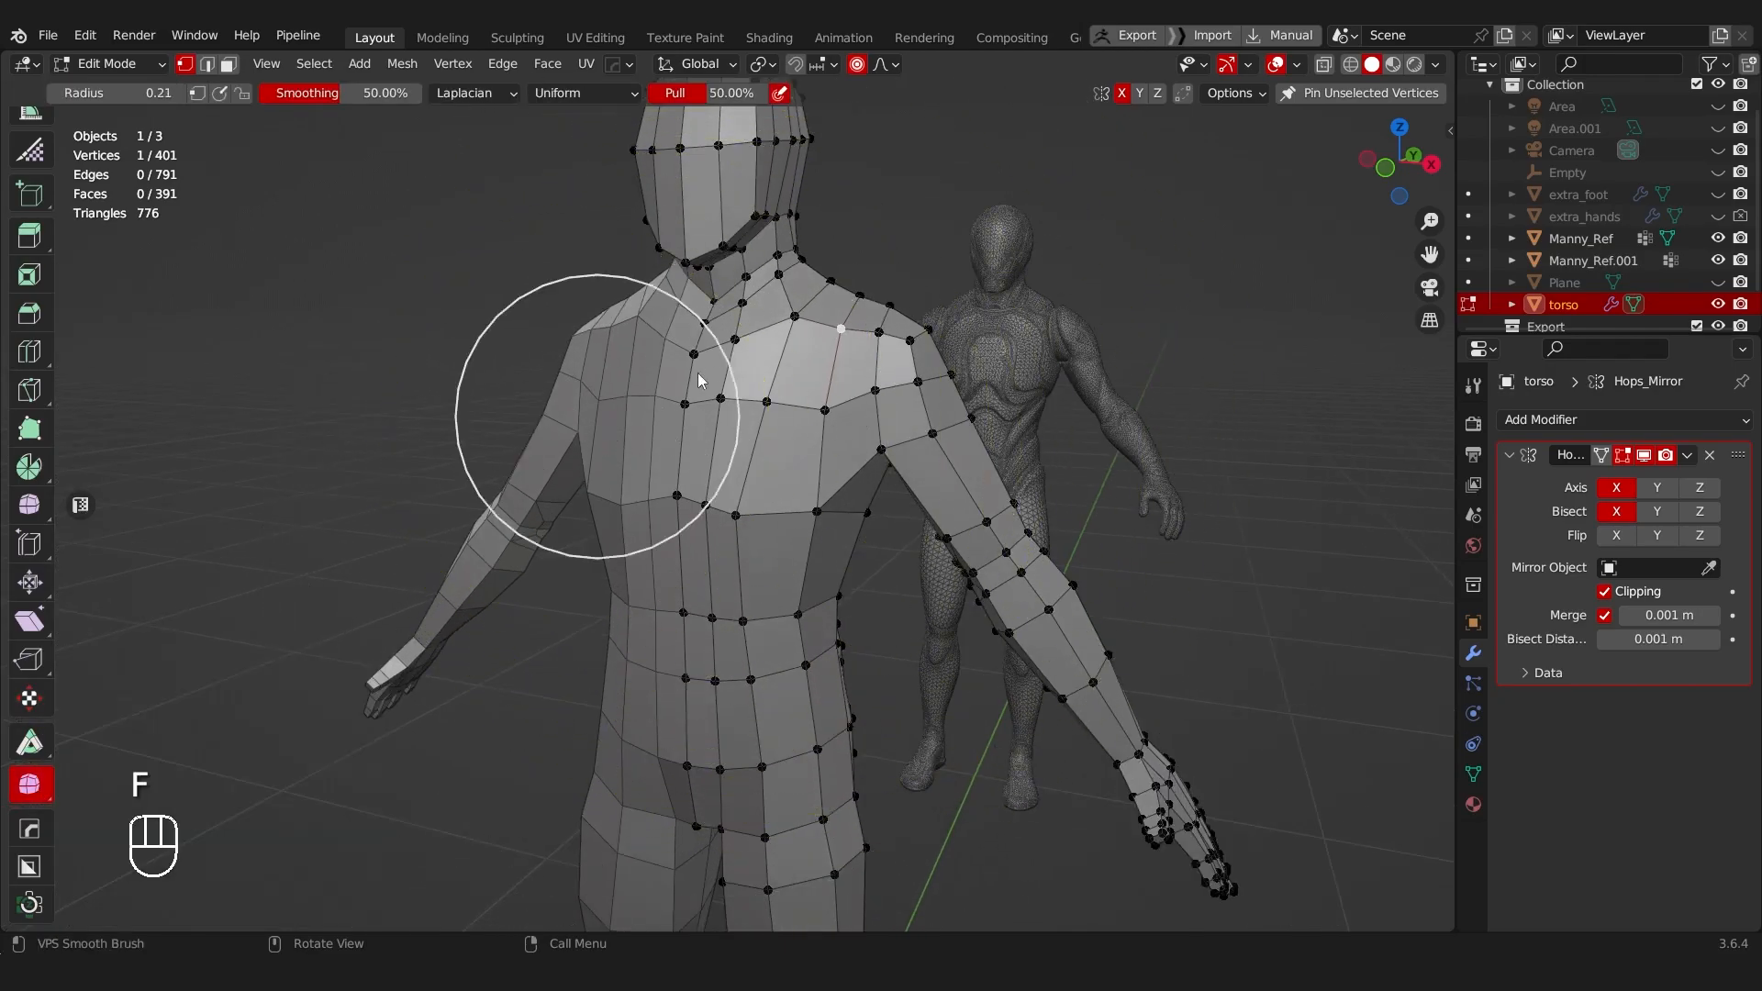
{"action": "middle_click_drag", "start_coordinate": [700, 380], "coordinate": [691, 516]}
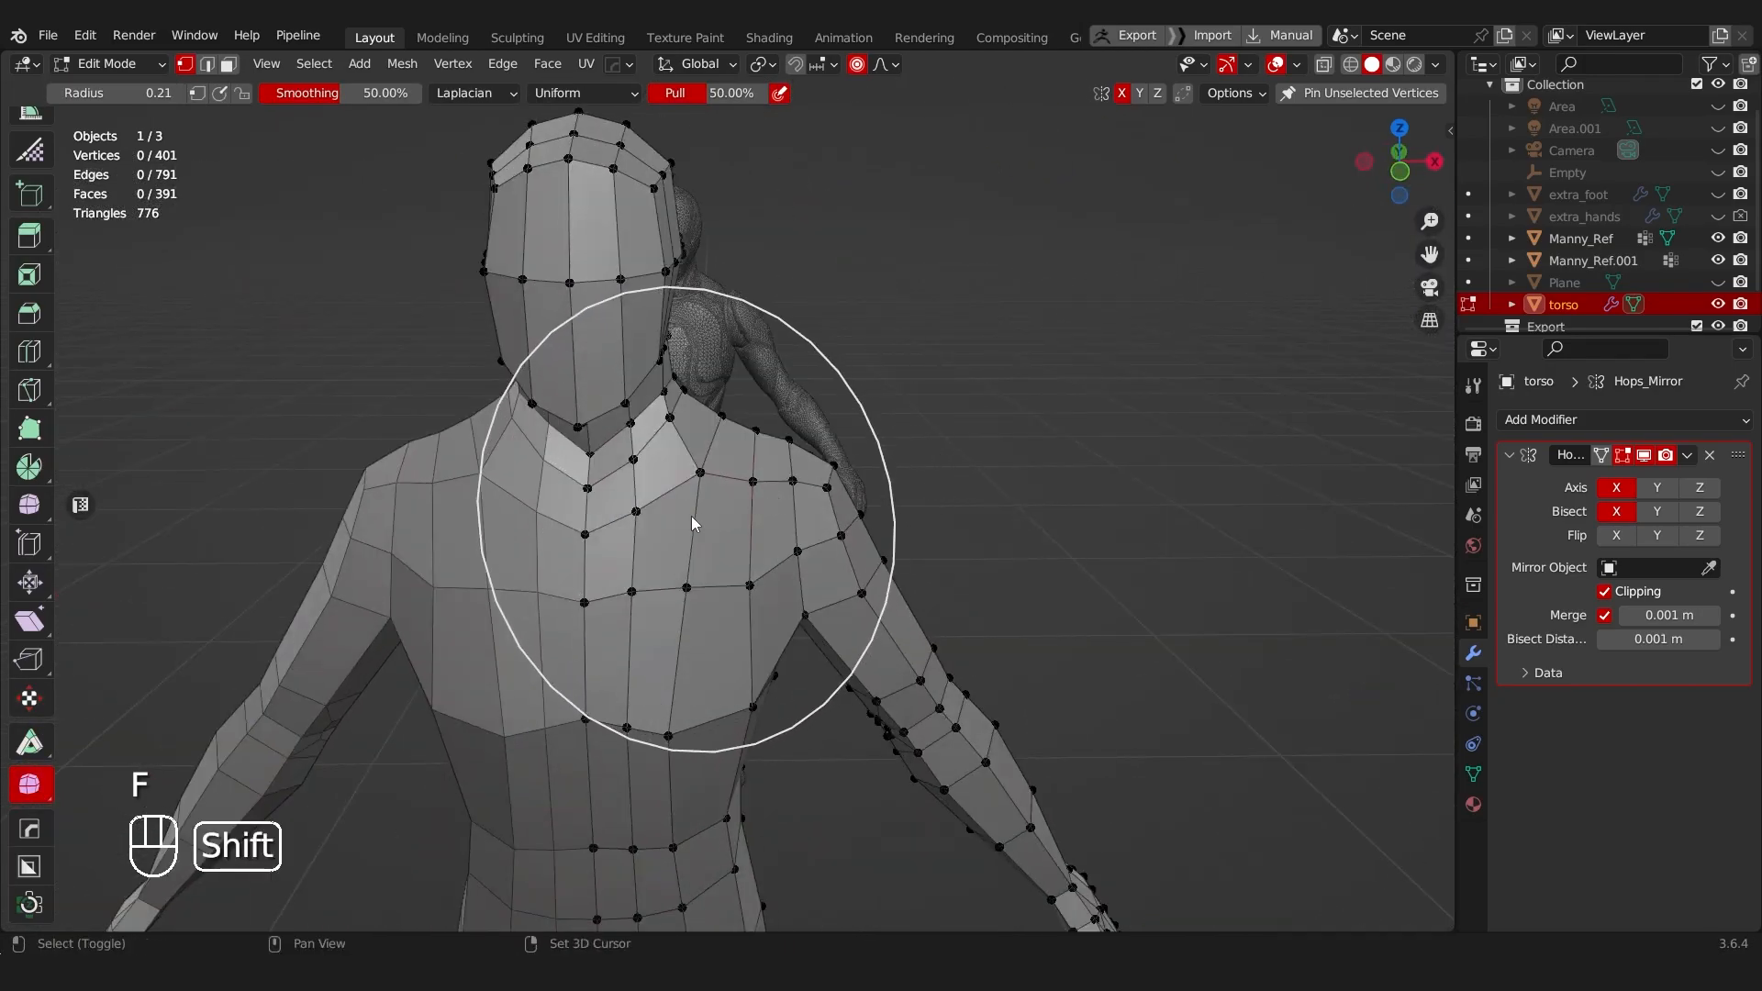
{"action": "left_click_drag", "start_coordinate": [694, 509], "coordinate": [703, 526]}
{"action": "key", "text": "ctrl+z"}
{"action": "key", "text": "f"}
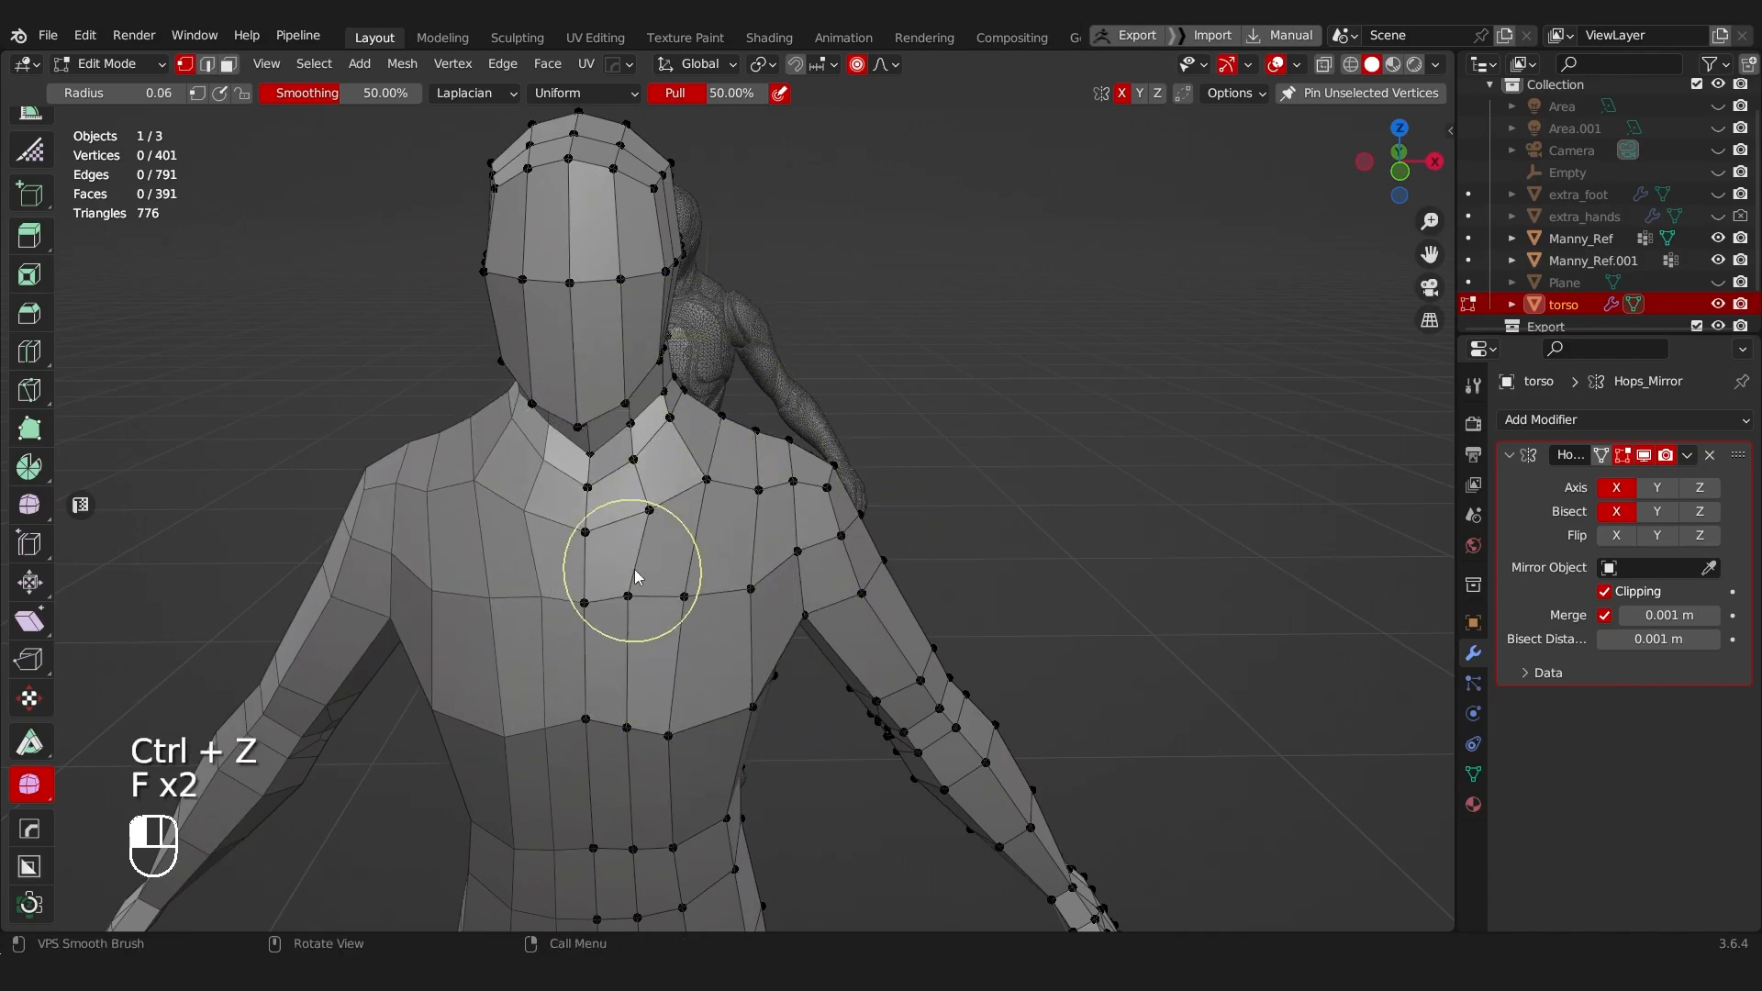
{"action": "middle_click_drag", "start_coordinate": [798, 509], "coordinate": [728, 506]}
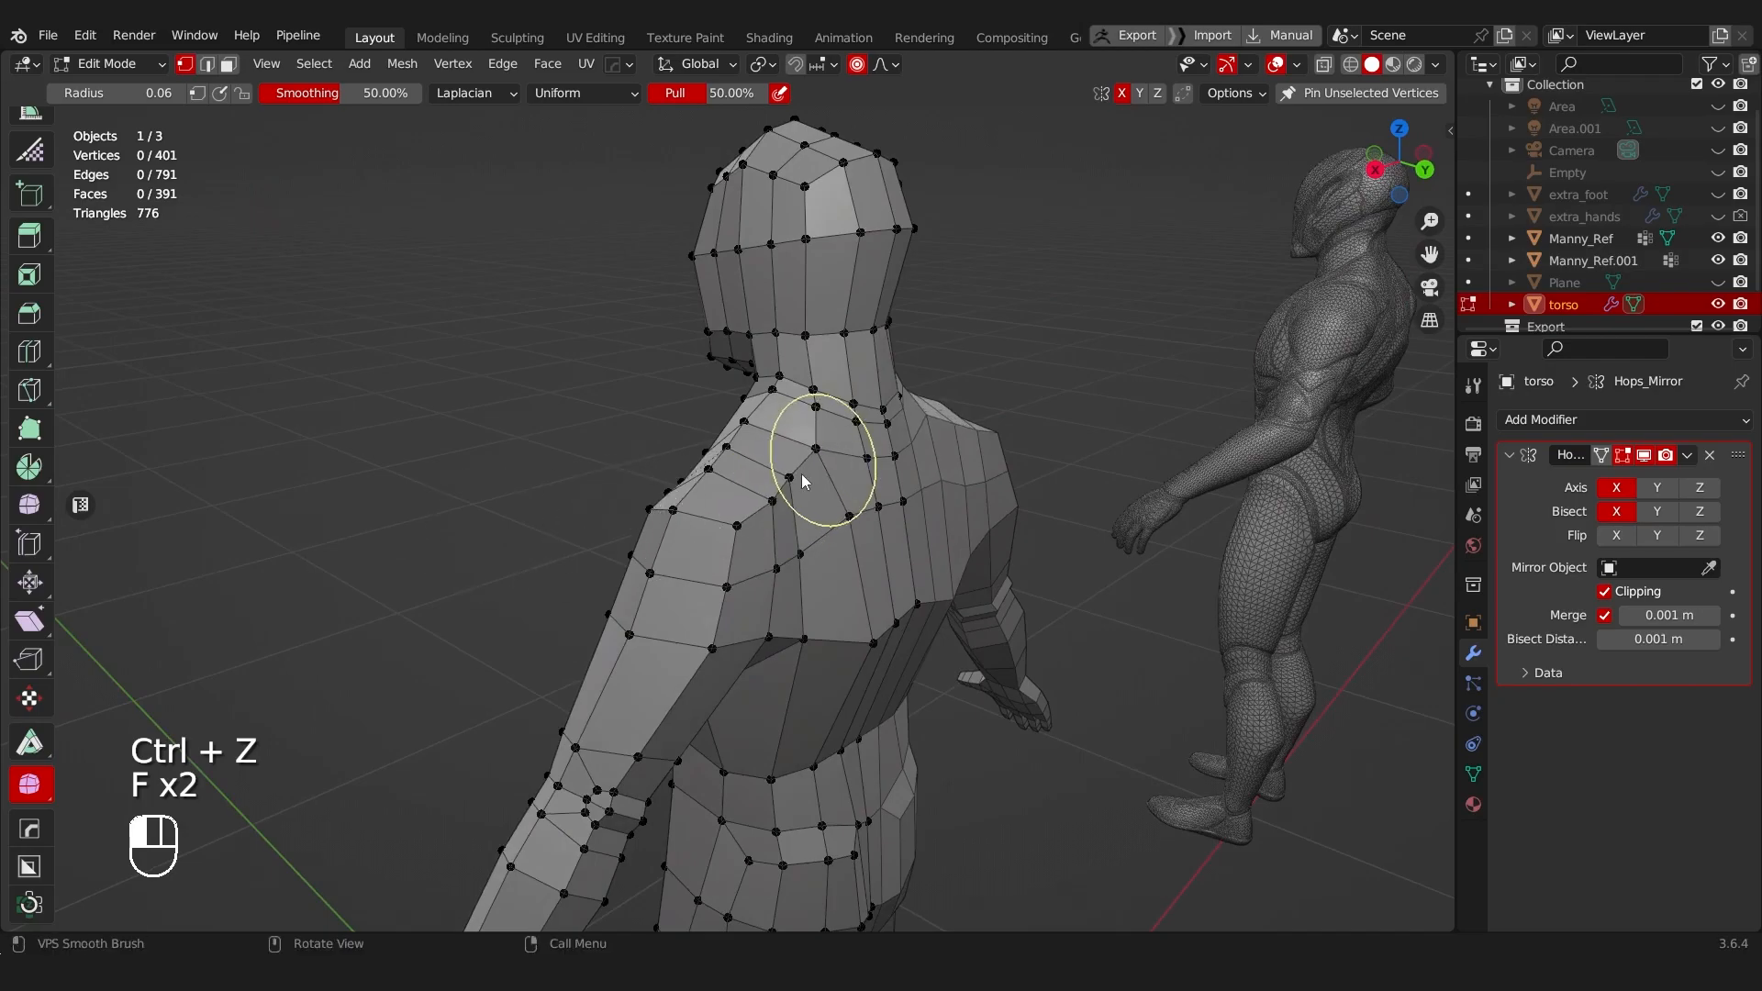
{"action": "middle_click_drag", "start_coordinate": [820, 569], "coordinate": [704, 528]}
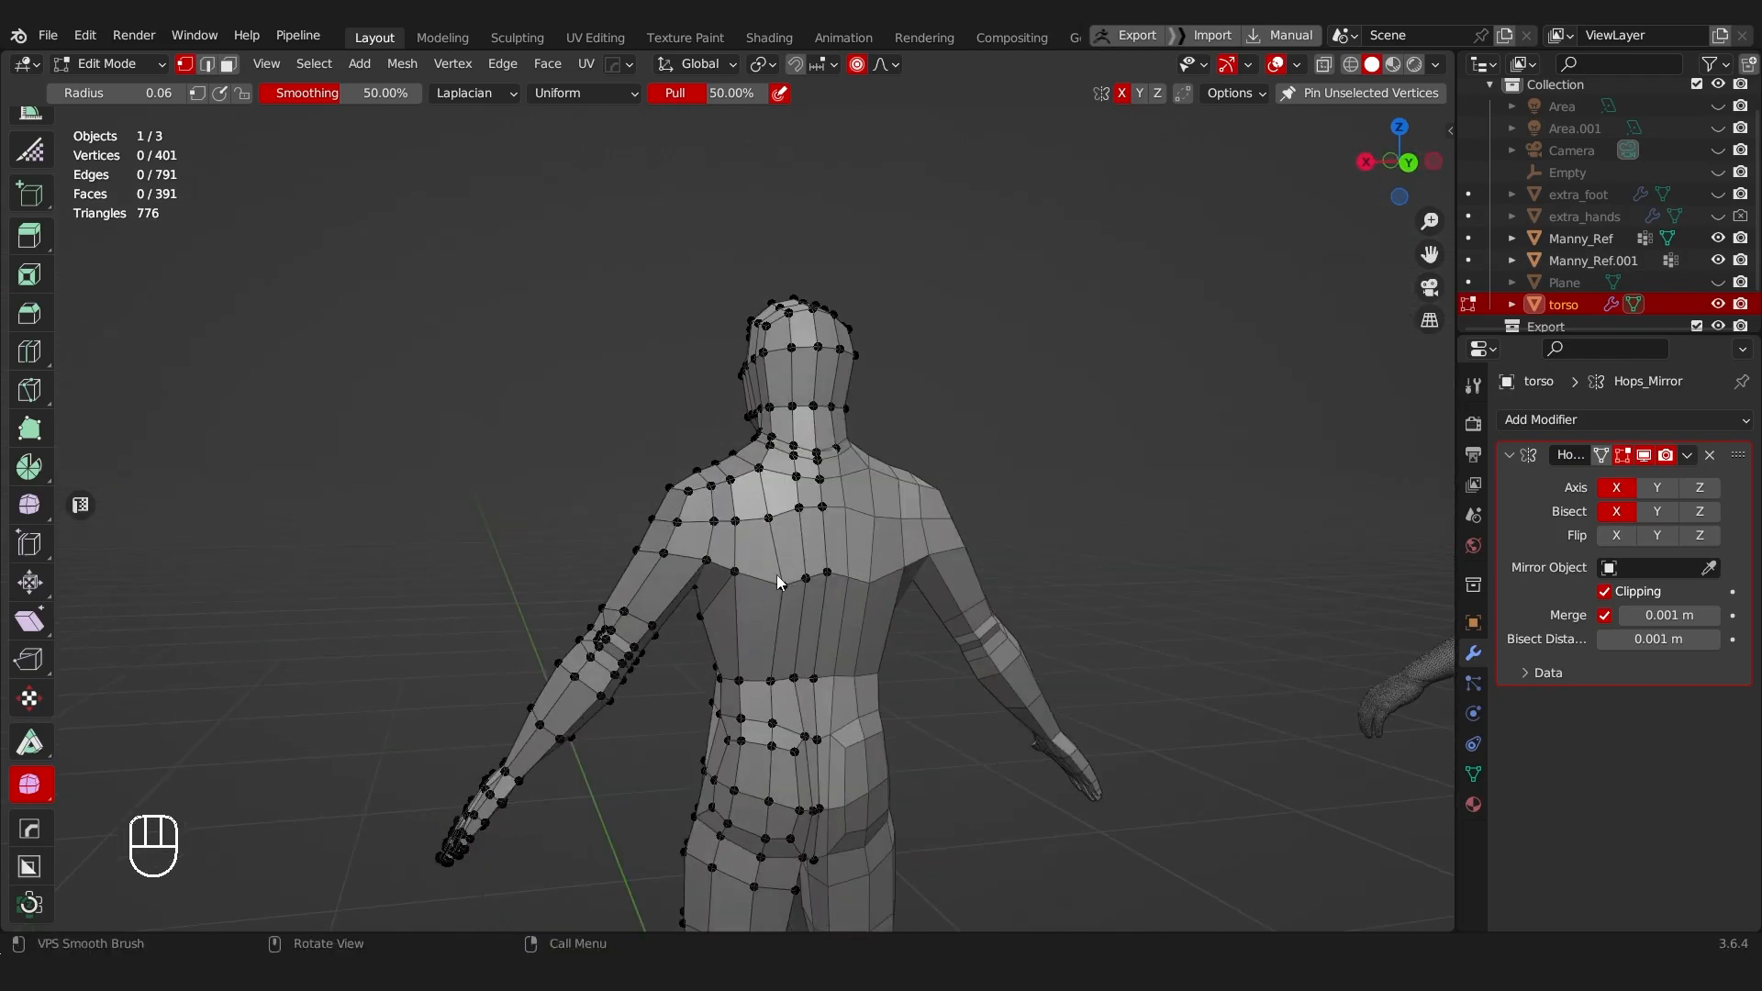
{"action": "middle_click_drag", "start_coordinate": [790, 576], "coordinate": [976, 541]}
{"action": "scroll", "coordinate": [866, 523], "scroll_direction": "up", "scroll_amount": 3}
Step: Reshape the side of the neck with the Grab brush in Sculpt Mode and return to Edit Mode
{"action": "key", "text": "Tab"}
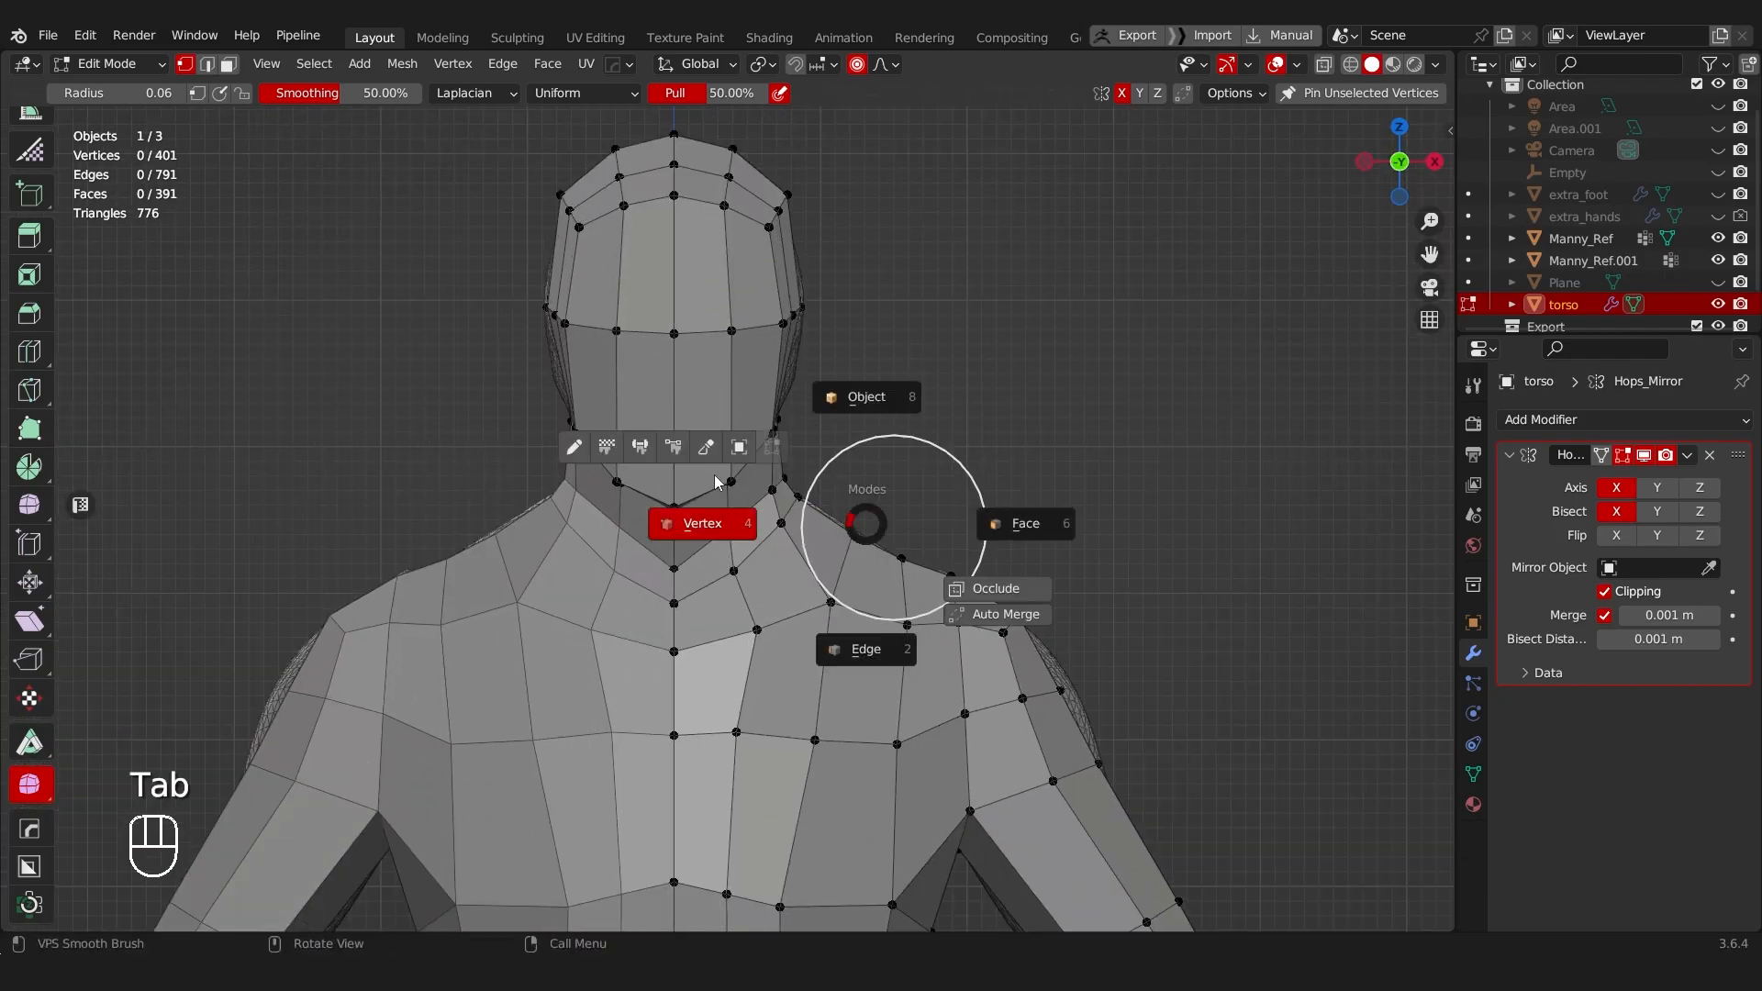
{"action": "left_click", "coordinate": [718, 449]}
{"action": "left_click_drag", "start_coordinate": [808, 516], "coordinate": [772, 510]}
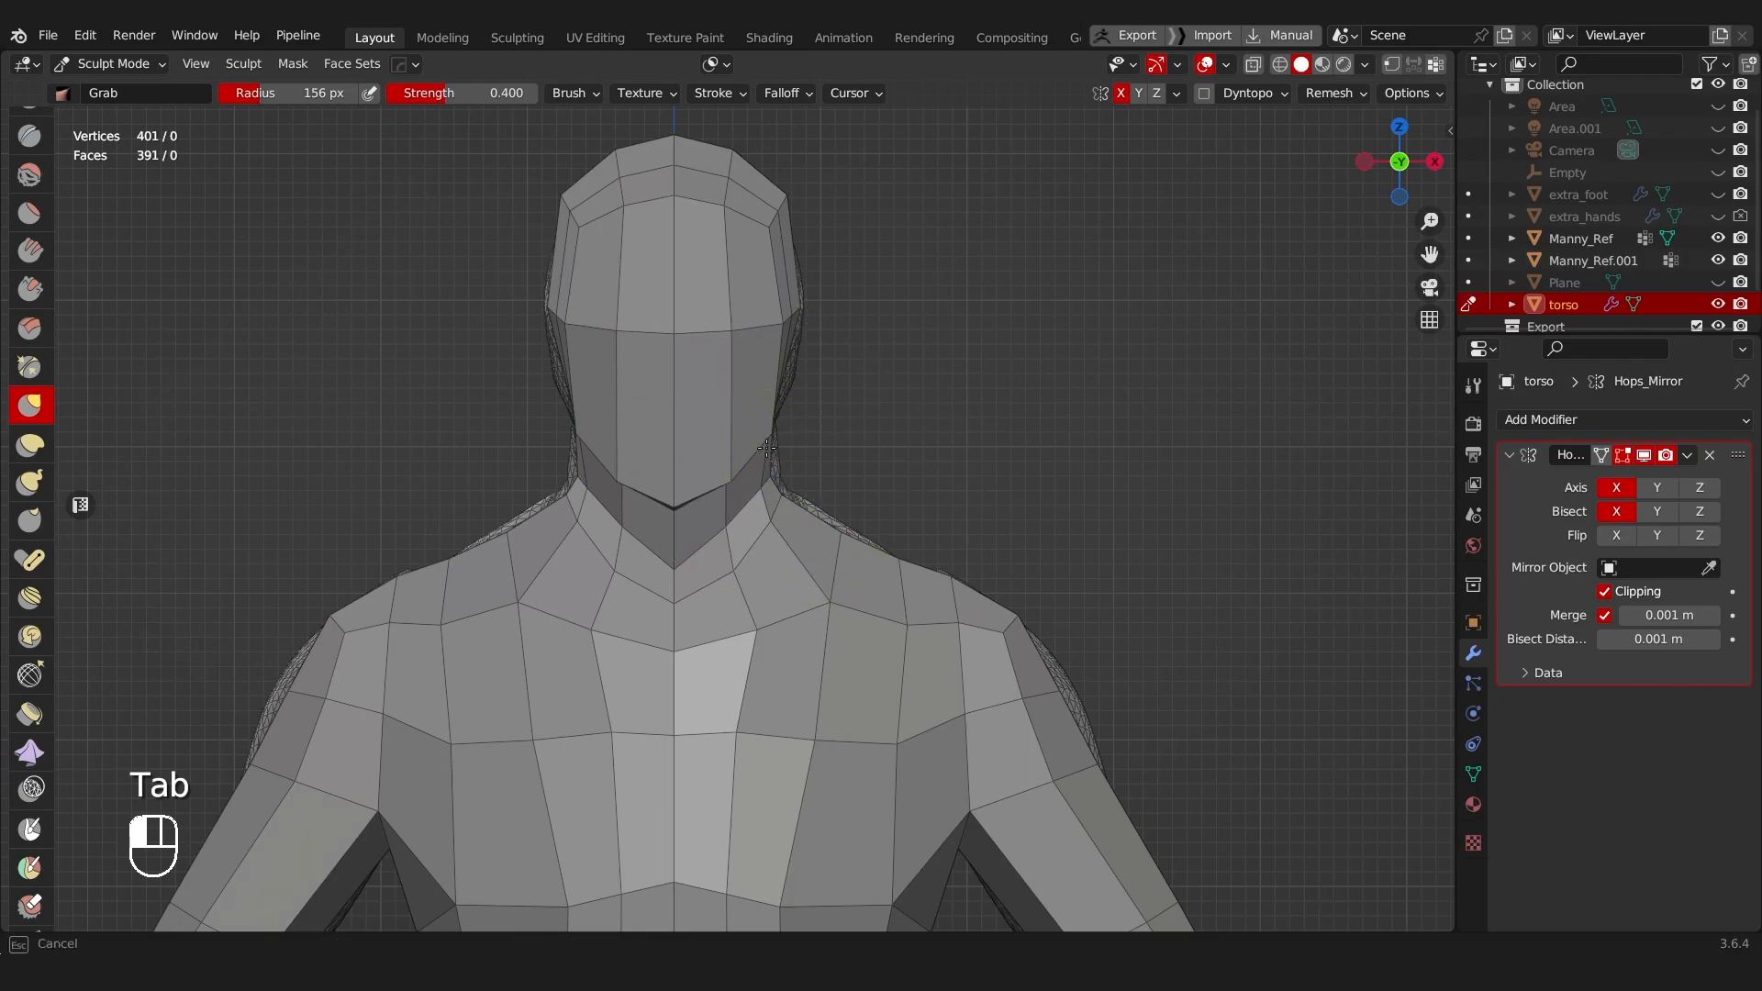
{"action": "key", "text": "Tab"}
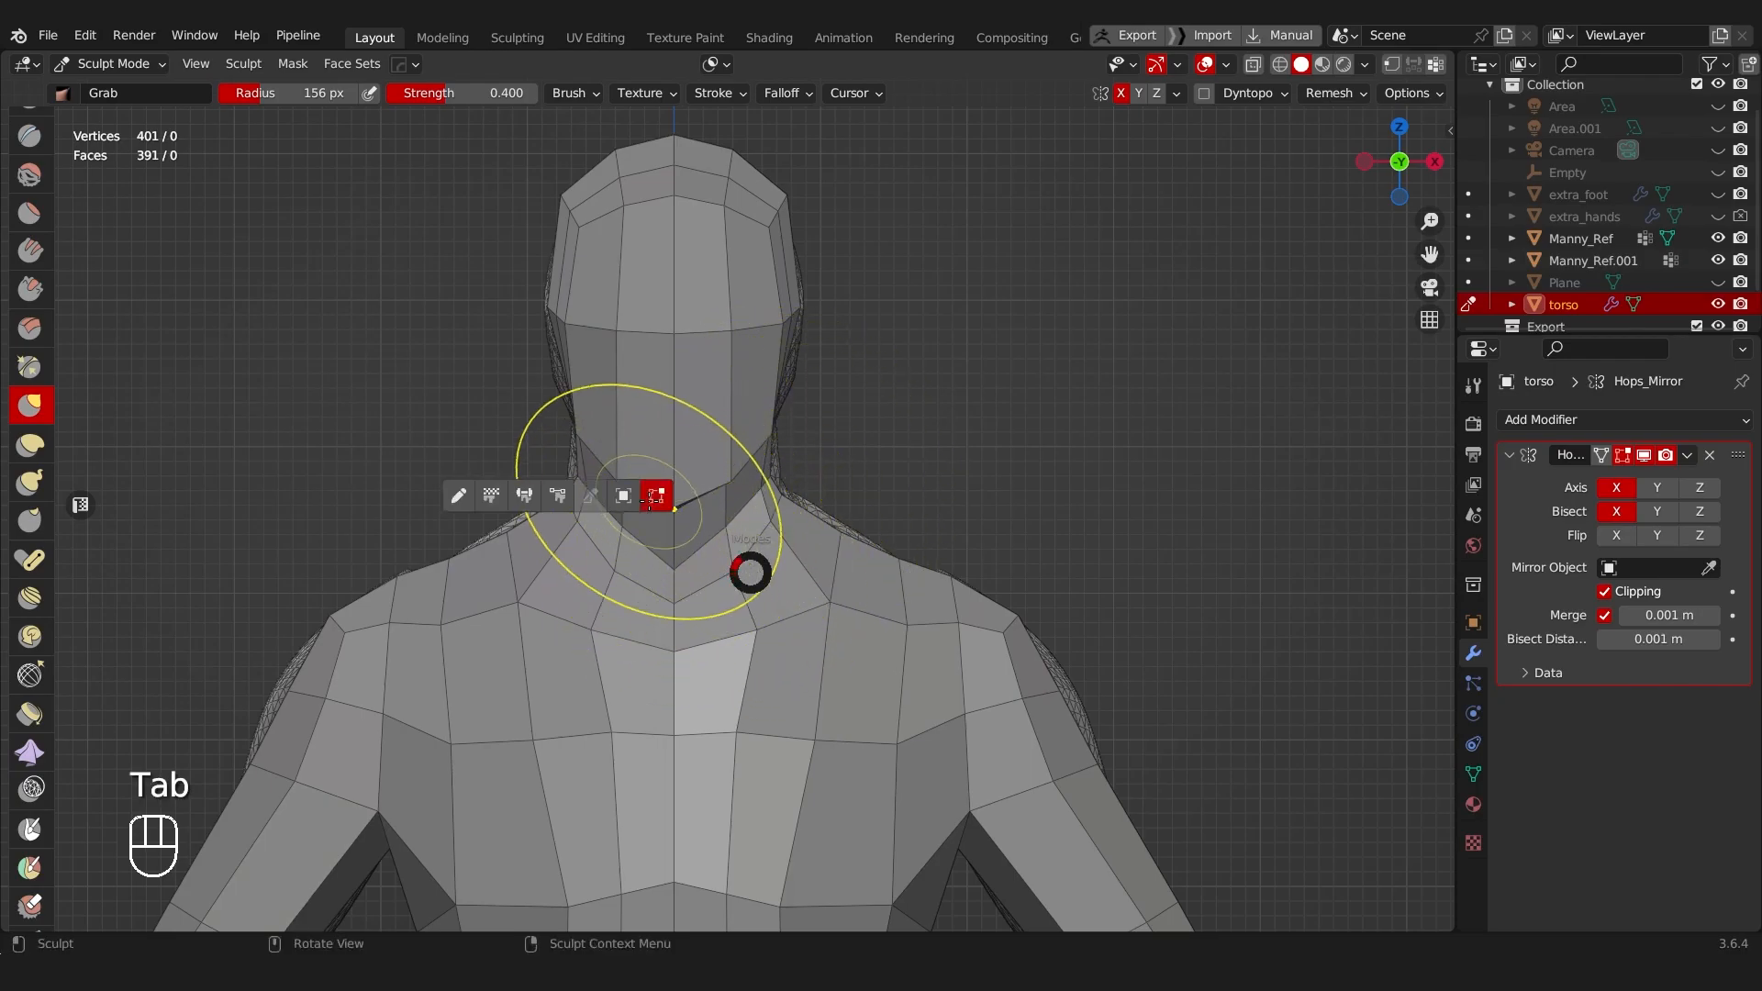
{"action": "key", "text": "Tab"}
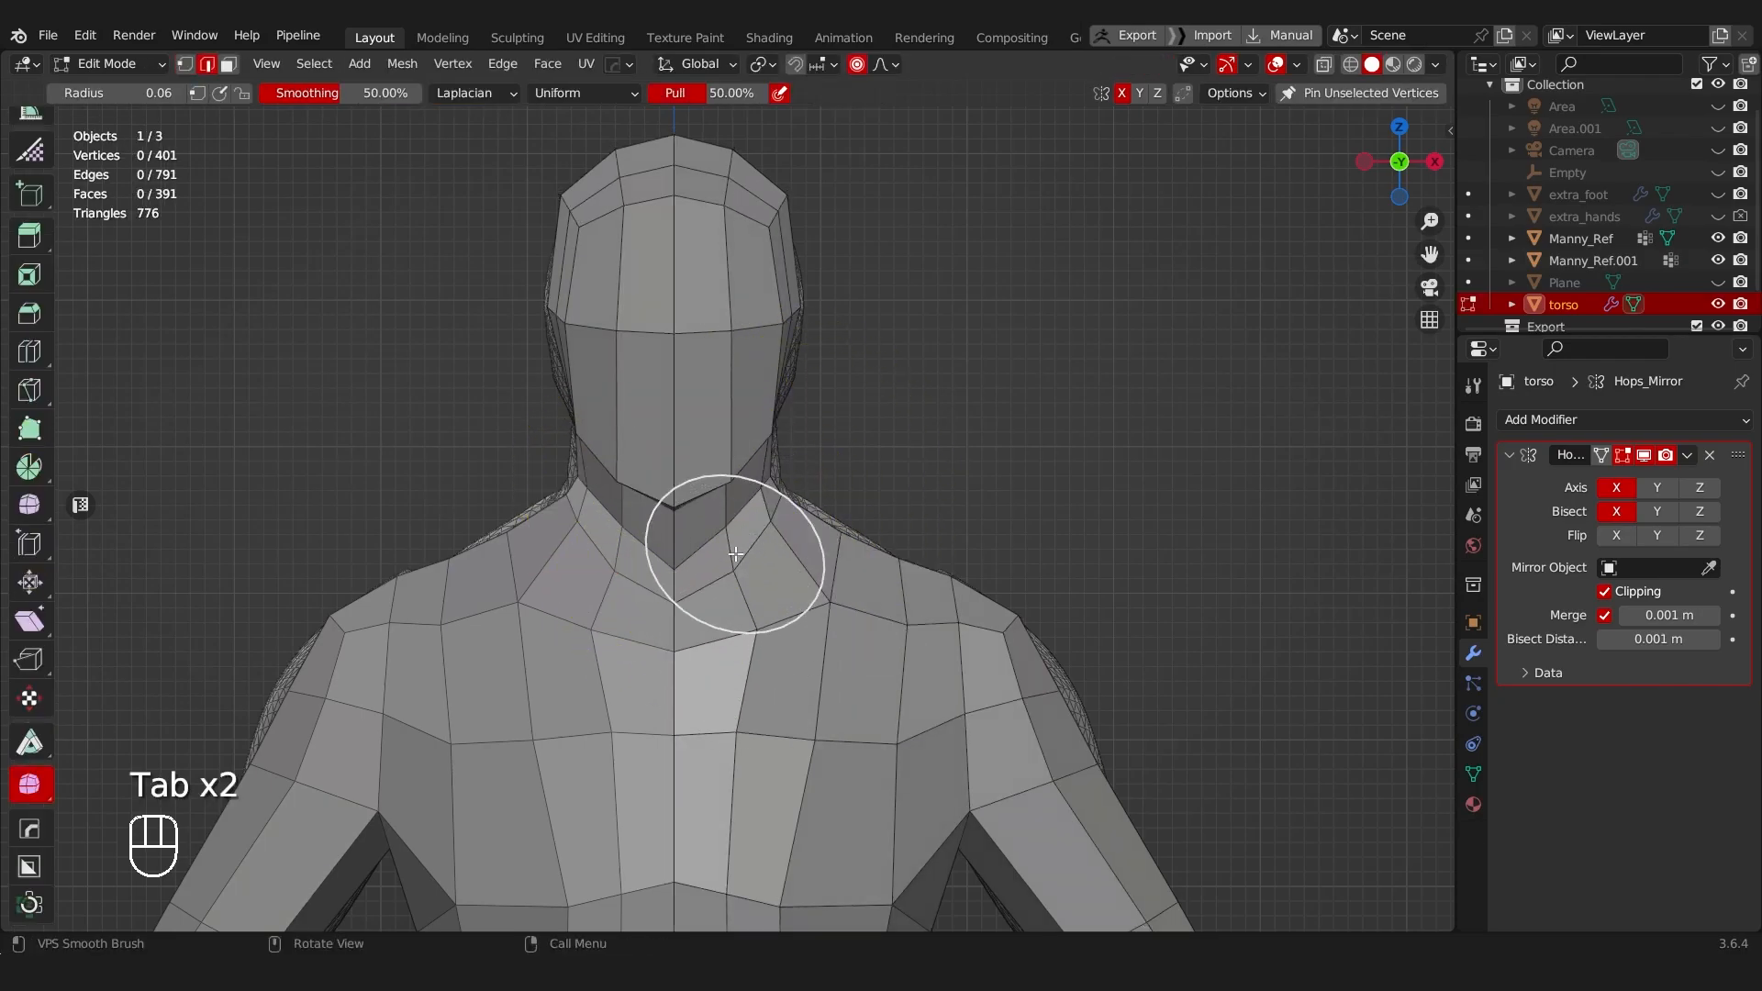
Step: Switch to edge selection, replace the smooth brush with the selection tool and hide the toolbar
{"action": "key", "text": "Tab"}
{"action": "left_click", "coordinate": [737, 691]}
{"action": "scroll", "coordinate": [29, 367], "scroll_direction": "up", "scroll_amount": 8}
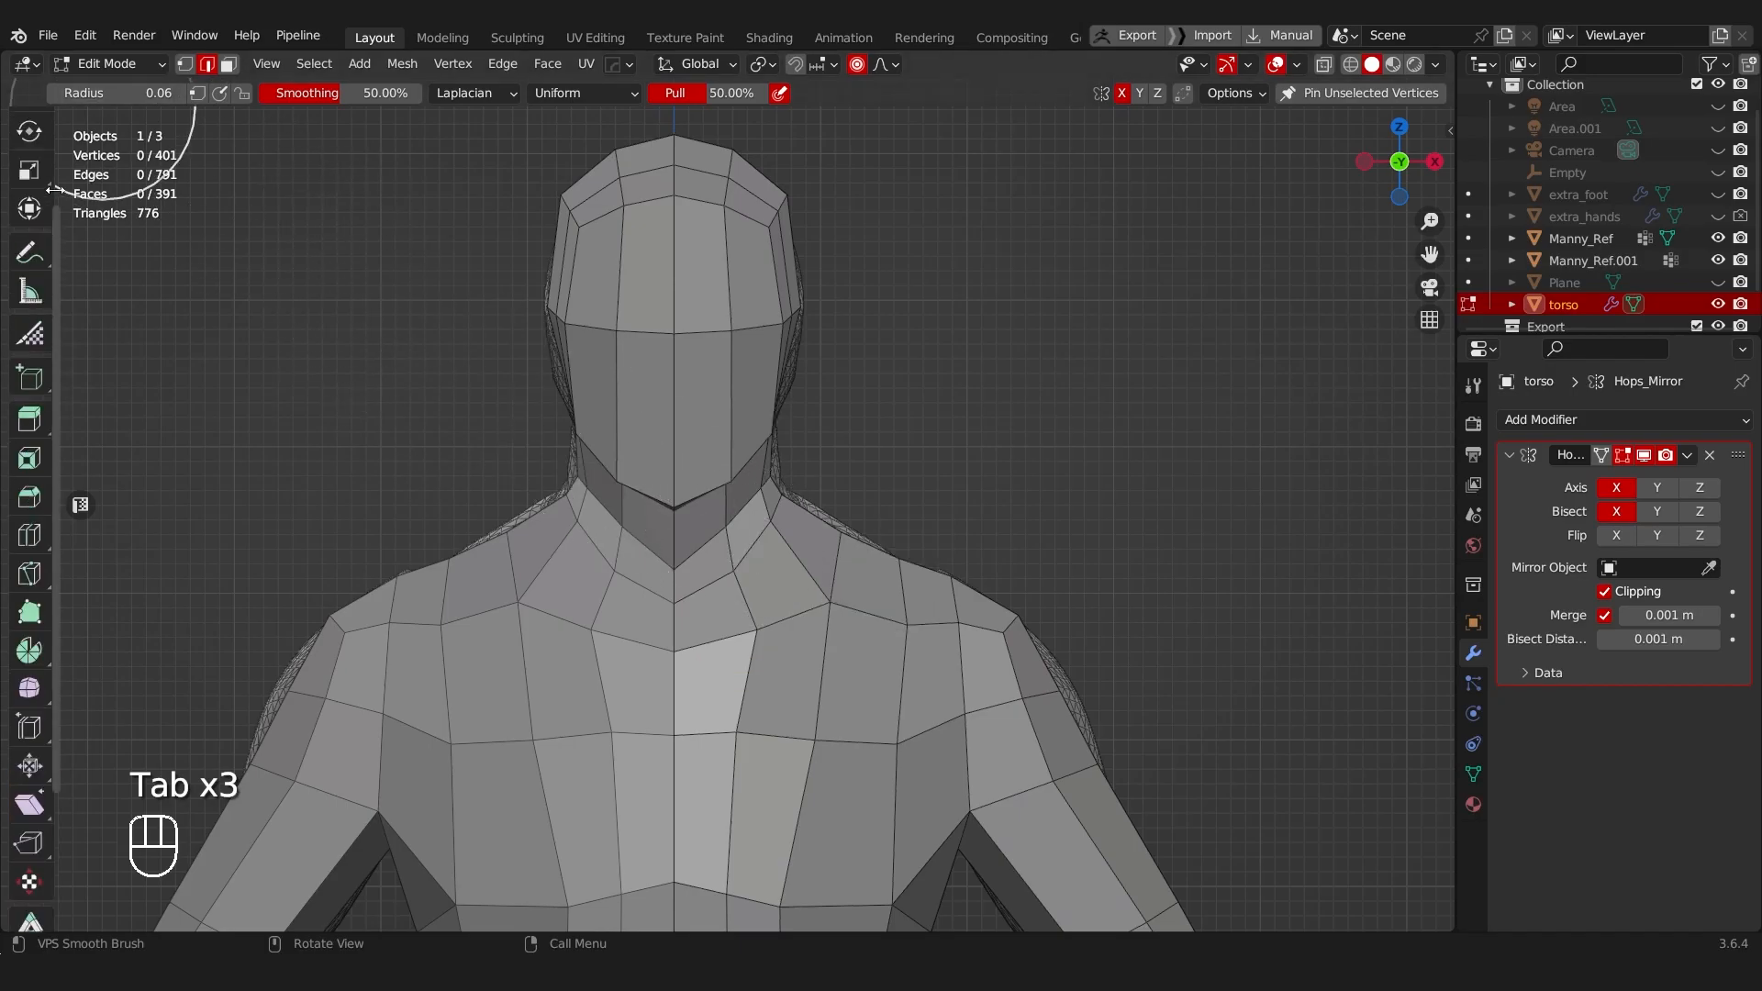
{"action": "left_click", "coordinate": [31, 135]}
{"action": "key", "text": "t"}
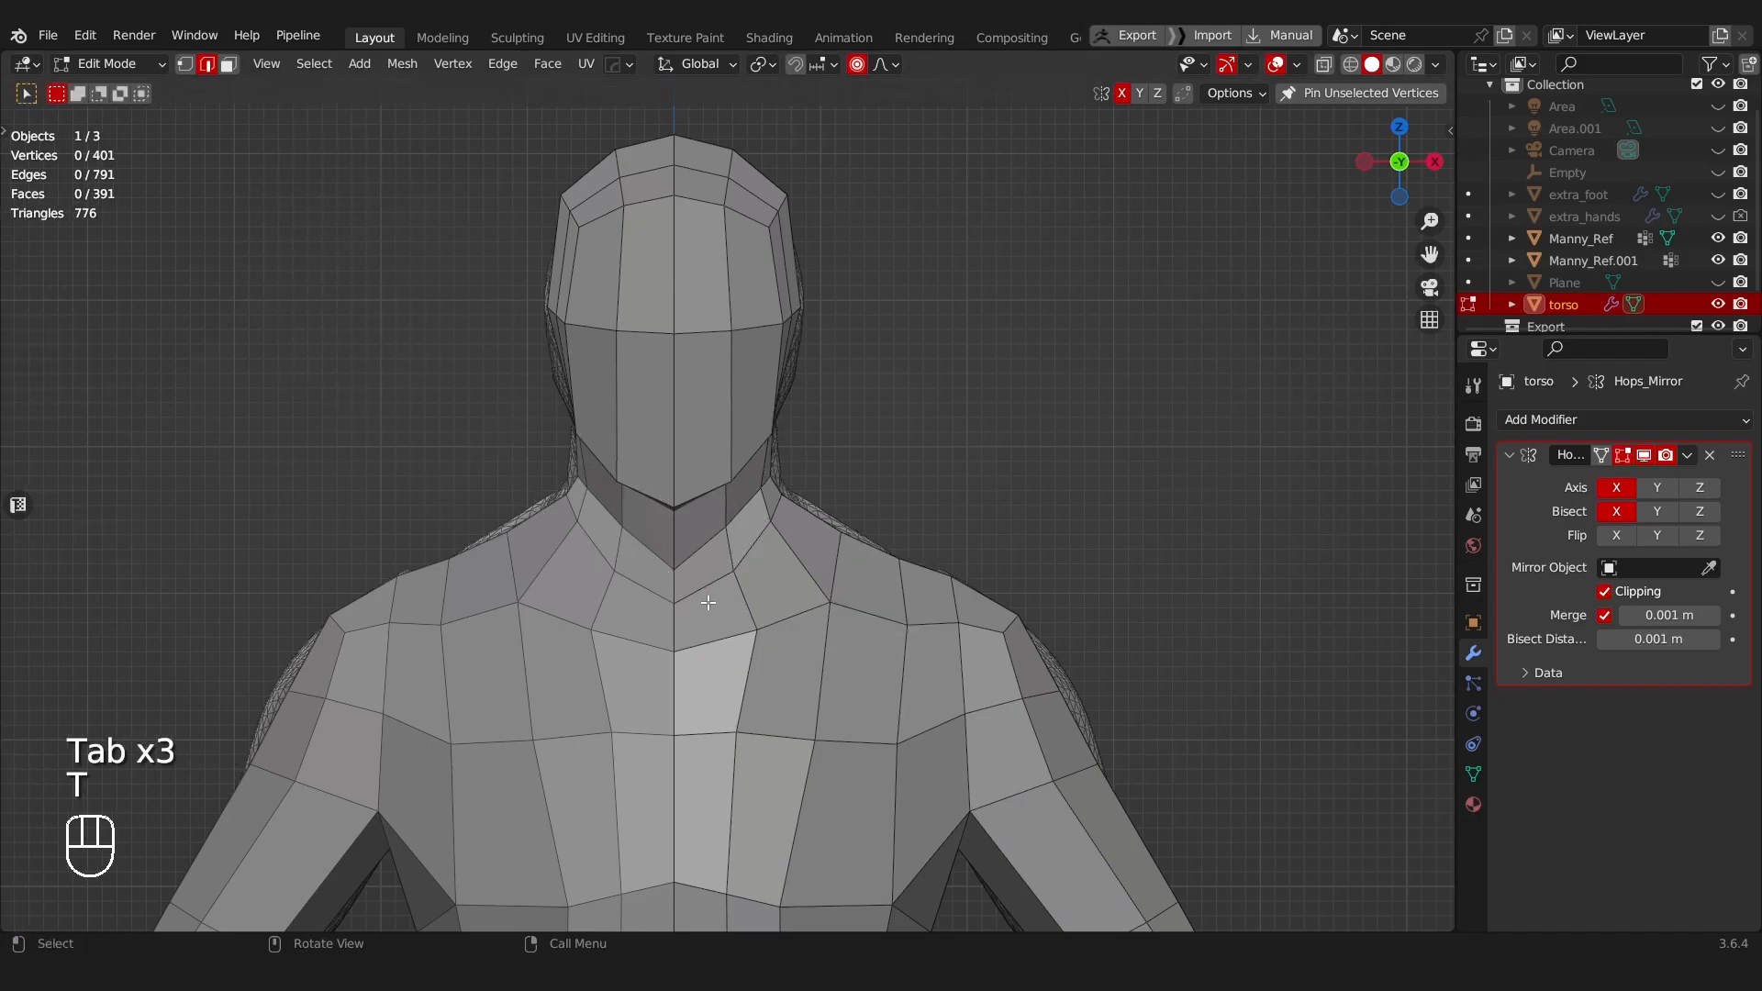
Step: Try dissolving the edge loop around the base of the neck
{"action": "key", "text": "ctrl+x"}
{"action": "key", "text": "ctrl+z"}
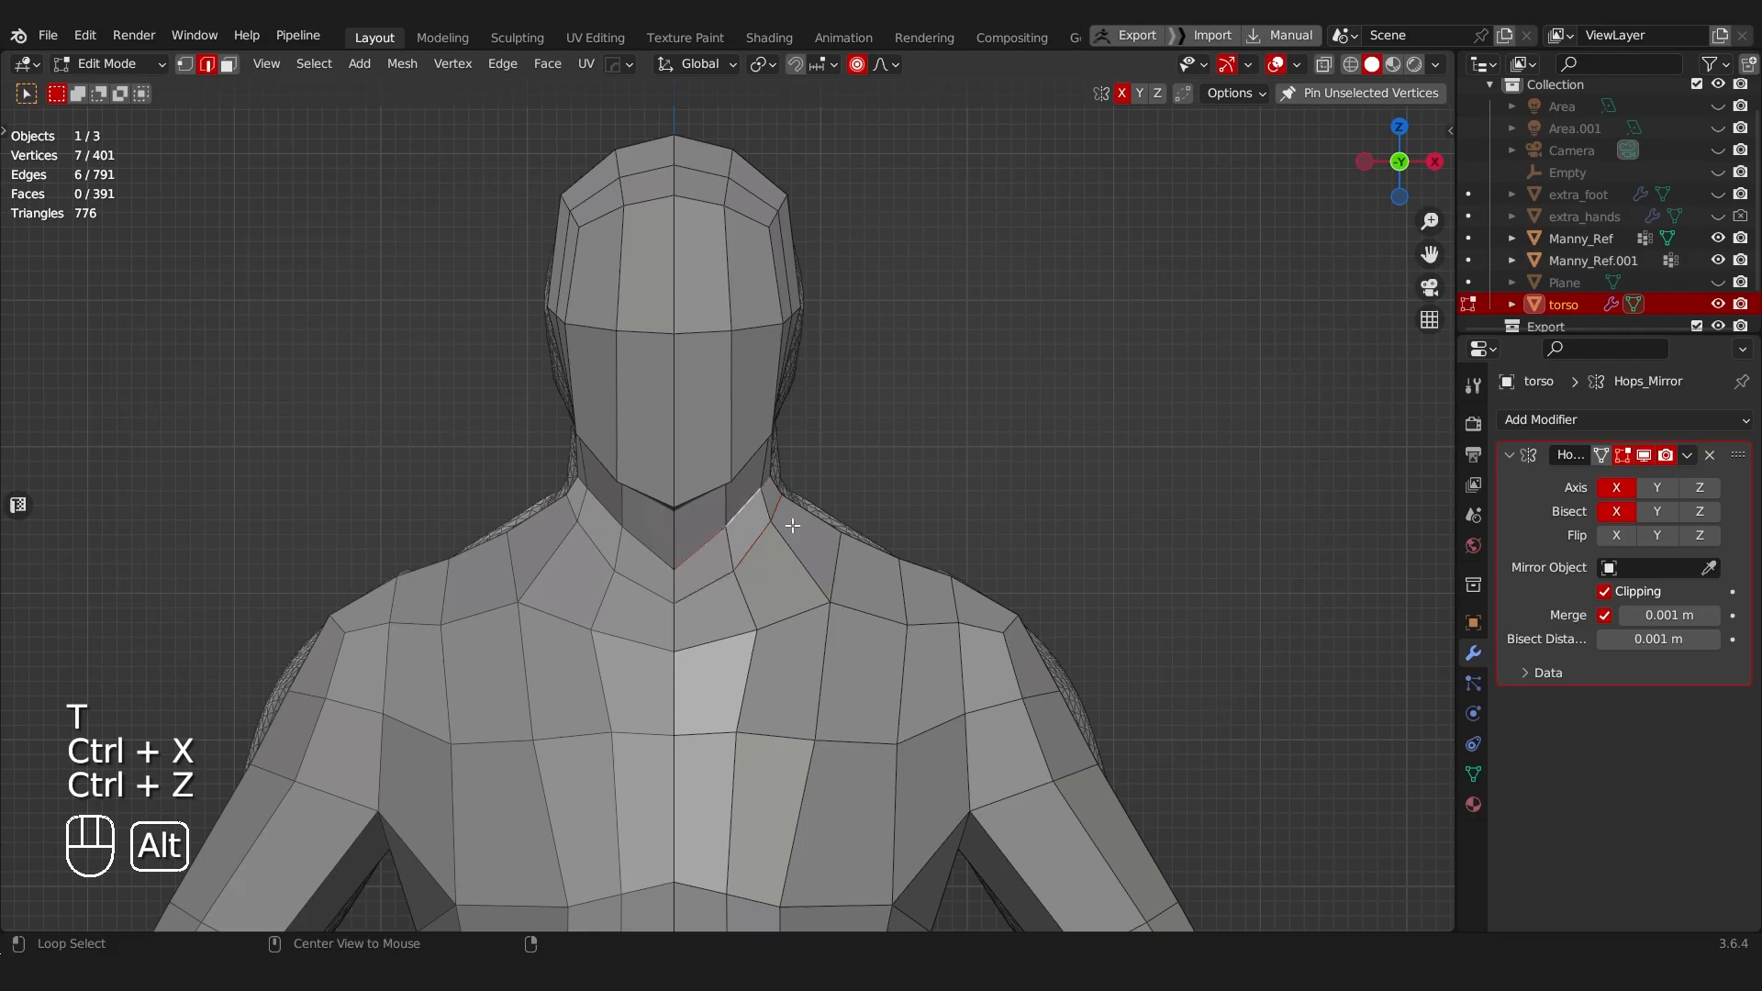
{"action": "key", "text": "ctrl+x"}
{"action": "middle_click_drag", "start_coordinate": [917, 515], "coordinate": [586, 535]}
{"action": "key", "text": "ctrl+z"}
Step: Dissolve the edge loop just below the neckline together with its vertices
{"action": "middle_click_drag", "start_coordinate": [789, 542], "coordinate": [980, 540]}
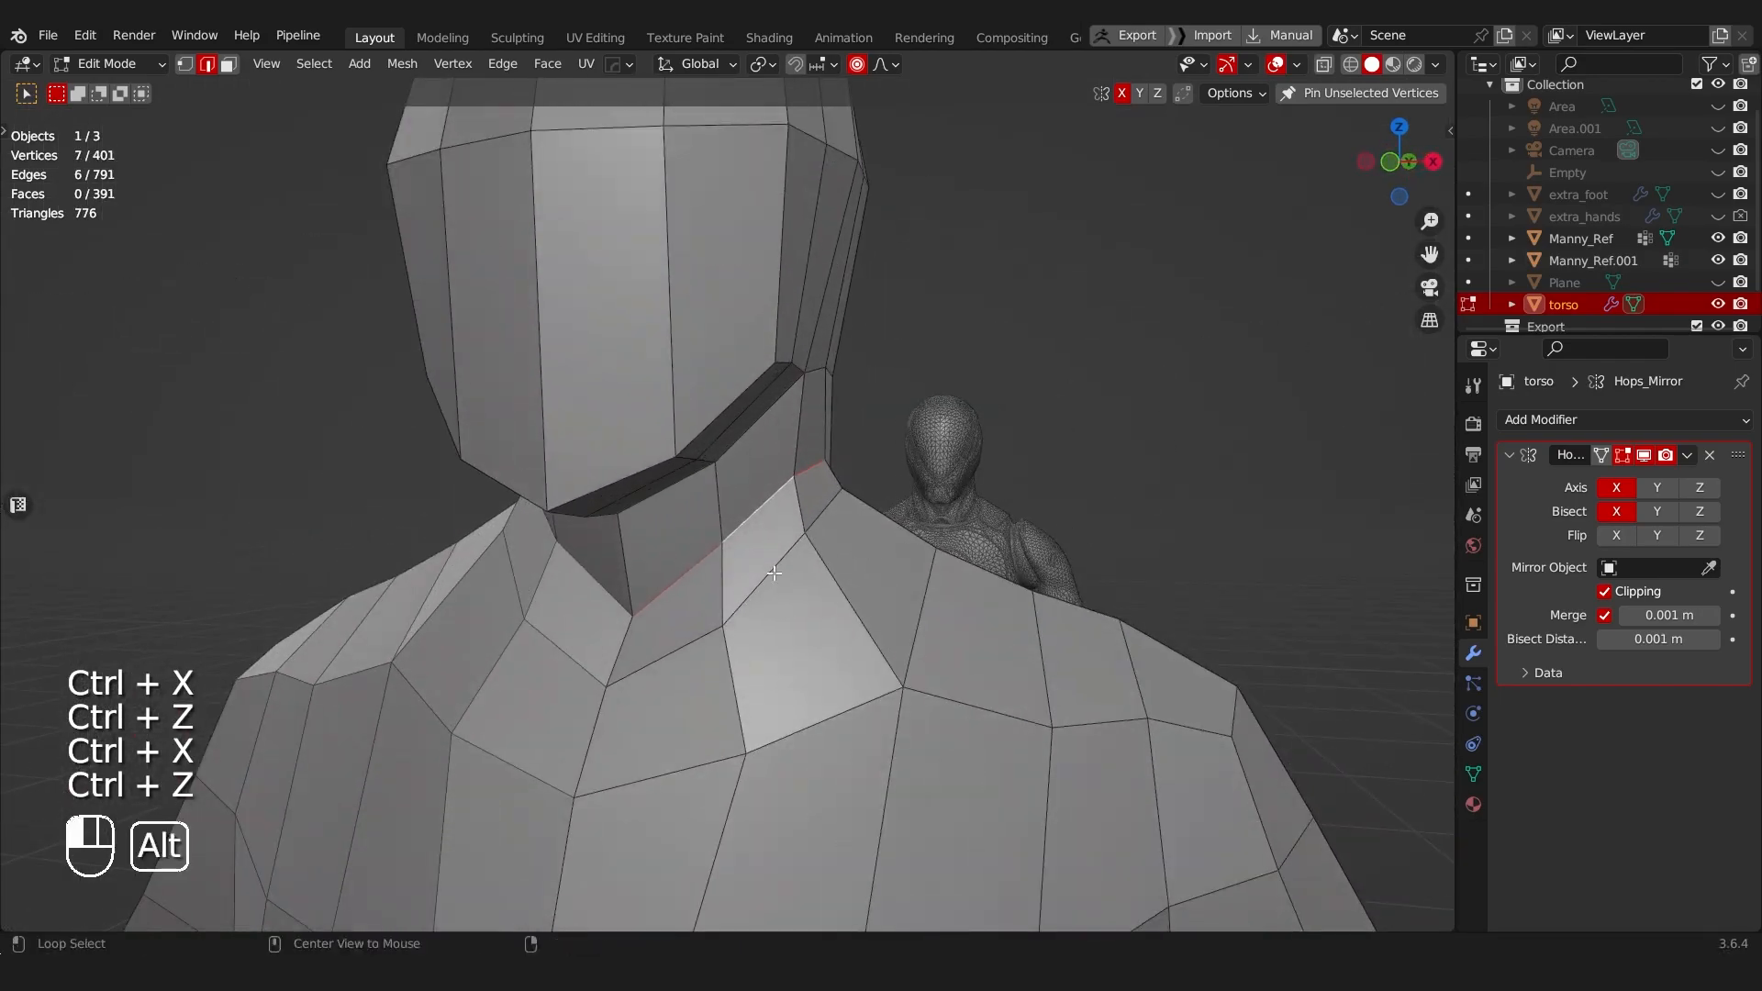
{"action": "scroll", "coordinate": [773, 573], "scroll_direction": "down", "scroll_amount": 5}
{"action": "key", "text": "ctrl+x"}
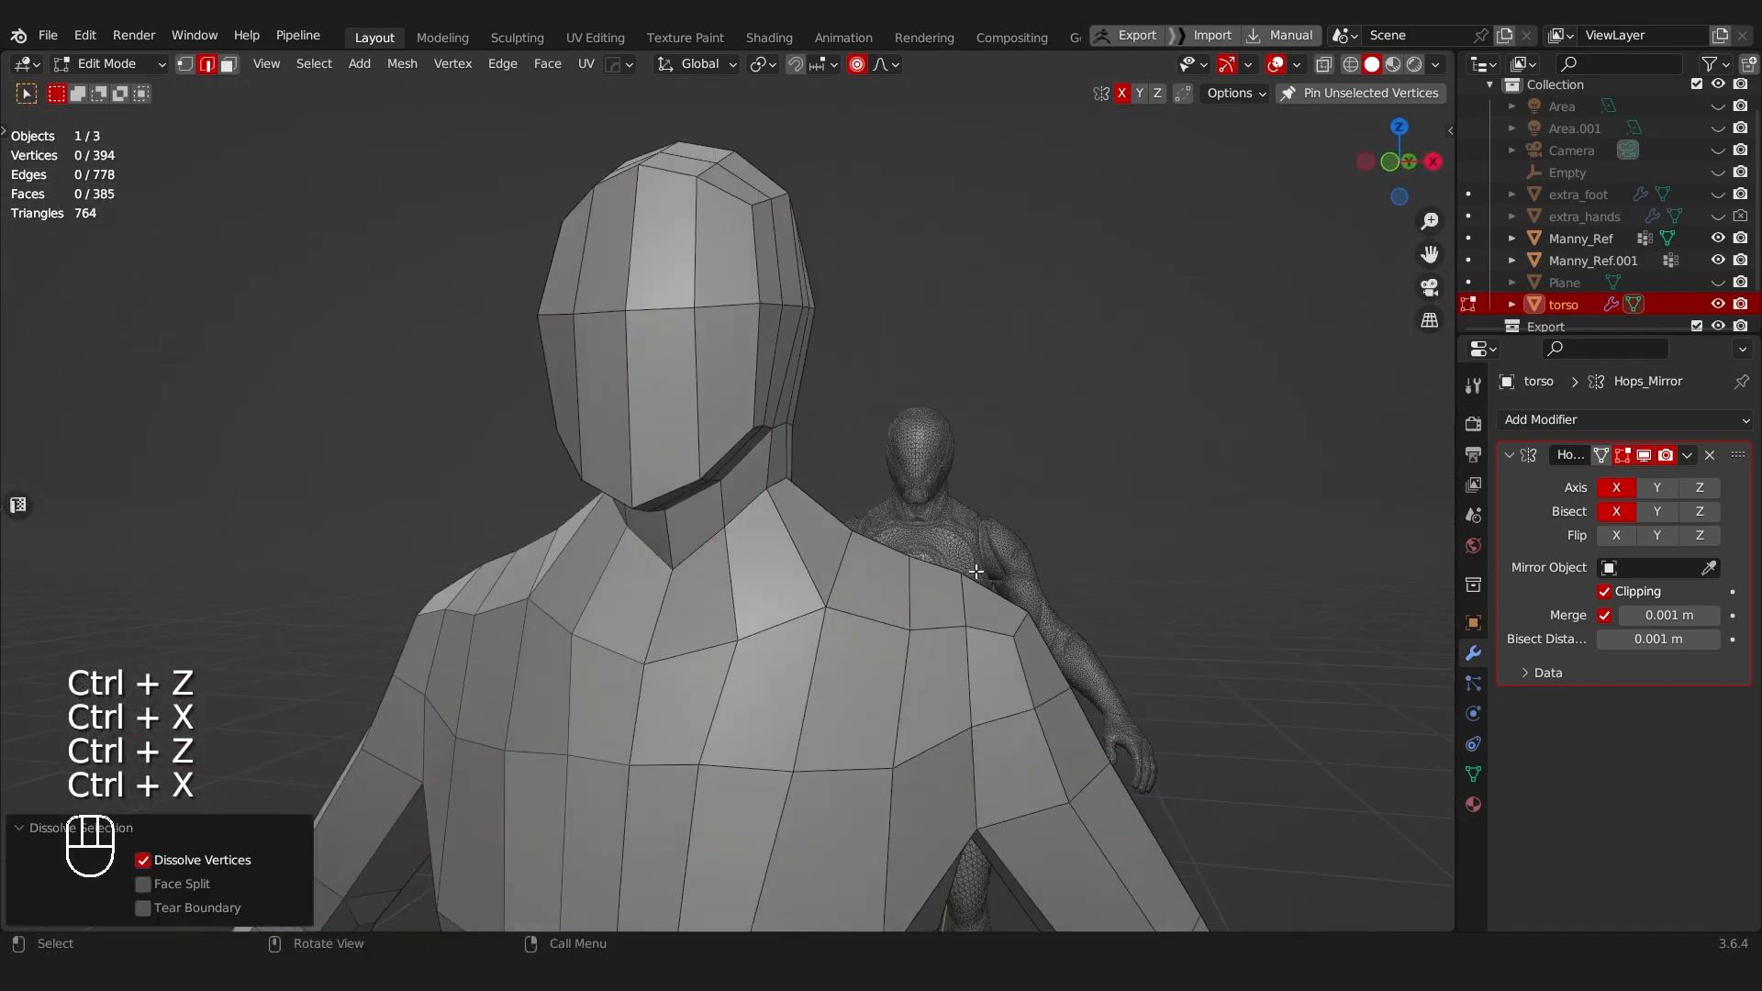
{"action": "middle_click_drag", "start_coordinate": [773, 572], "coordinate": [970, 588]}
Step: Flatten the remaining neck-base edge loop to 0.401 along Z and move it 0.005635 m along Z with proportional size 0.017
{"action": "left_click", "coordinate": [782, 473], "text": "alt"}
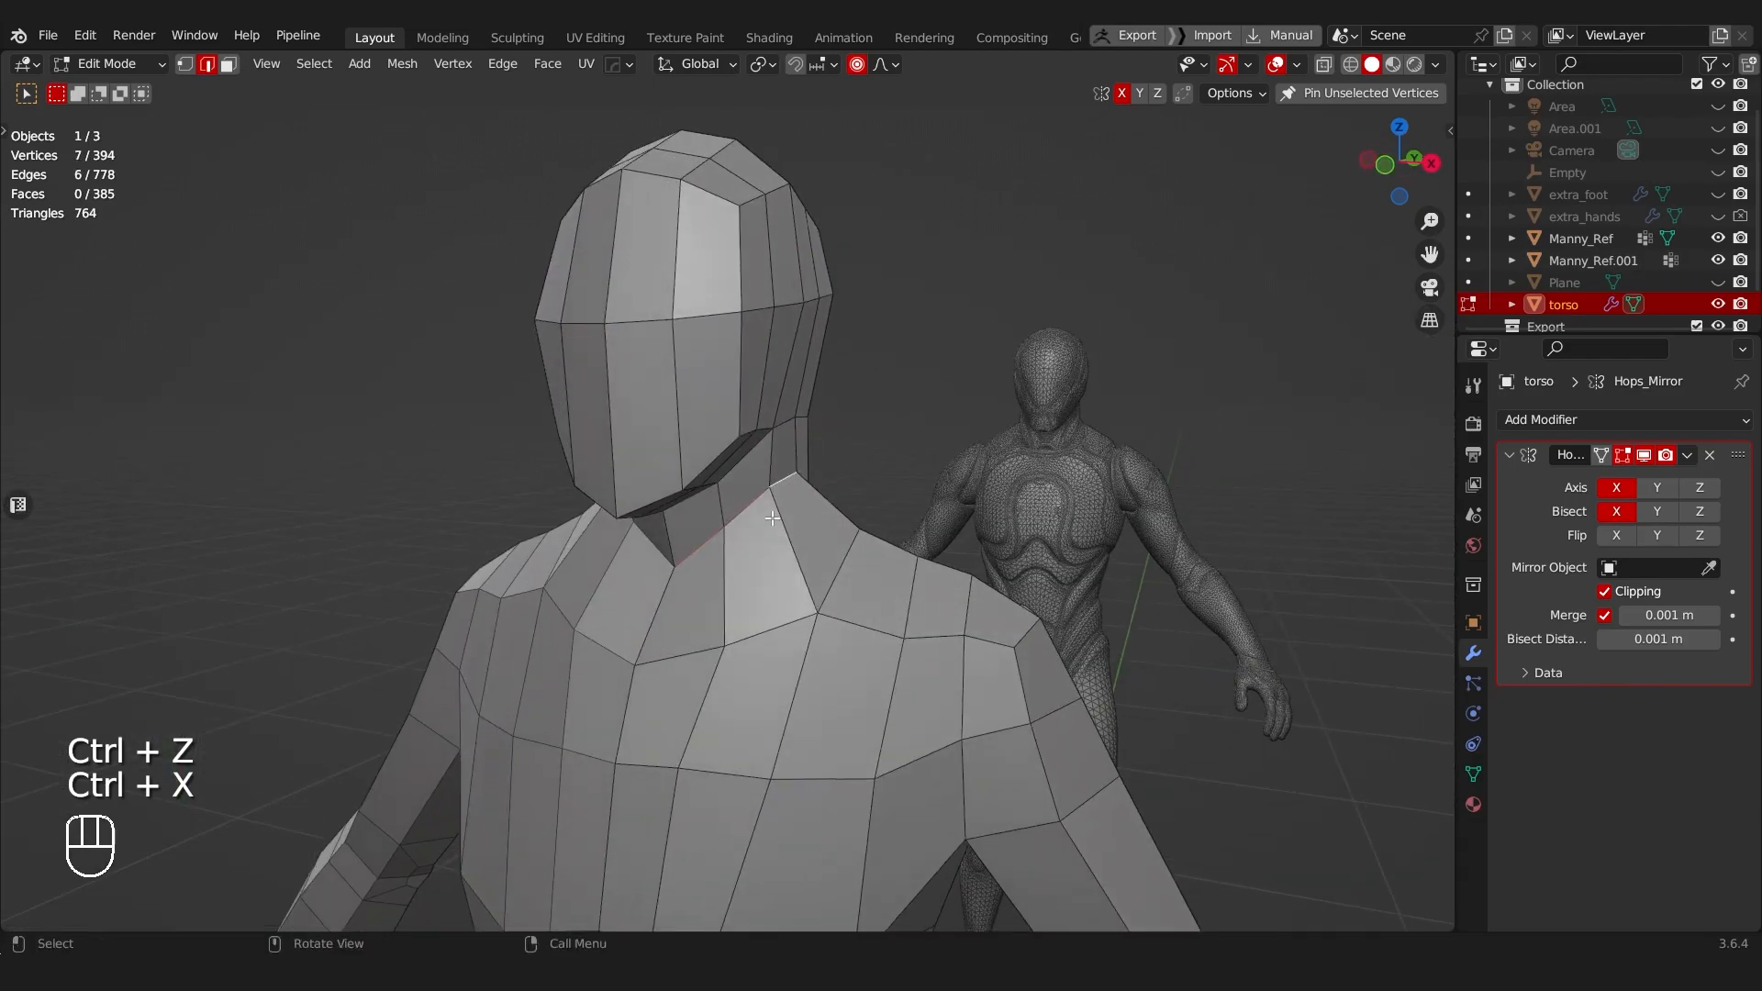
{"action": "middle_click_drag", "start_coordinate": [782, 475], "coordinate": [972, 453]}
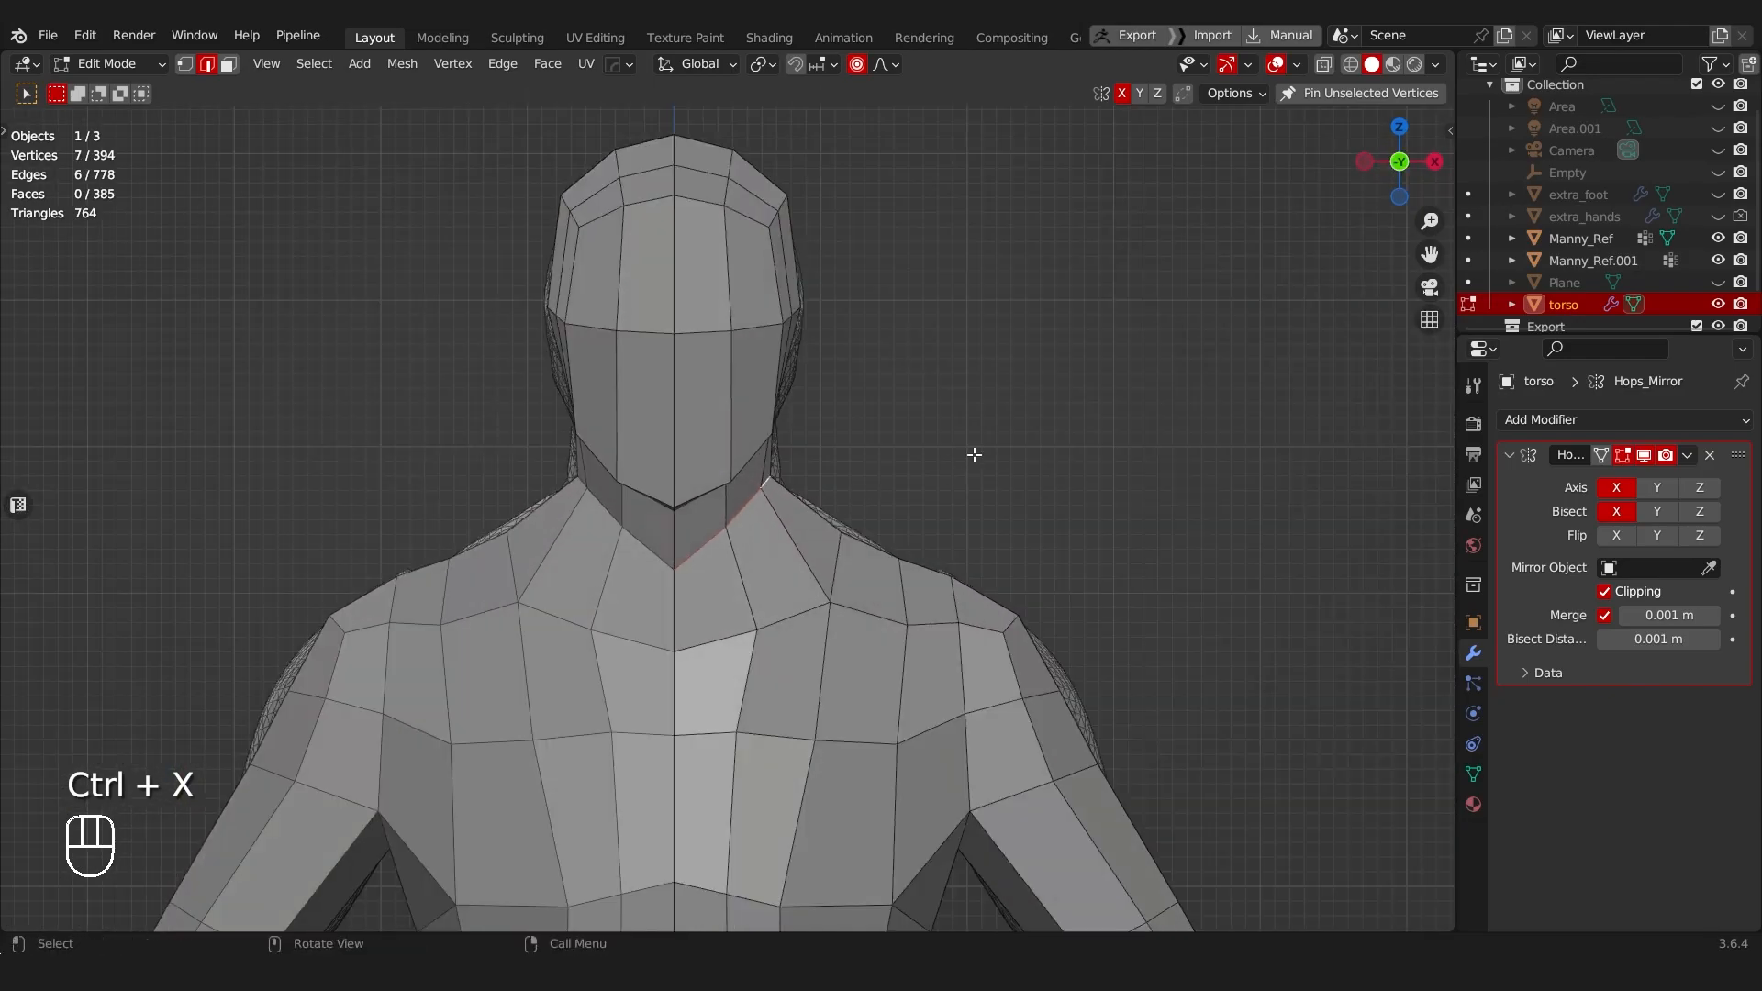
{"action": "key", "text": "s"}
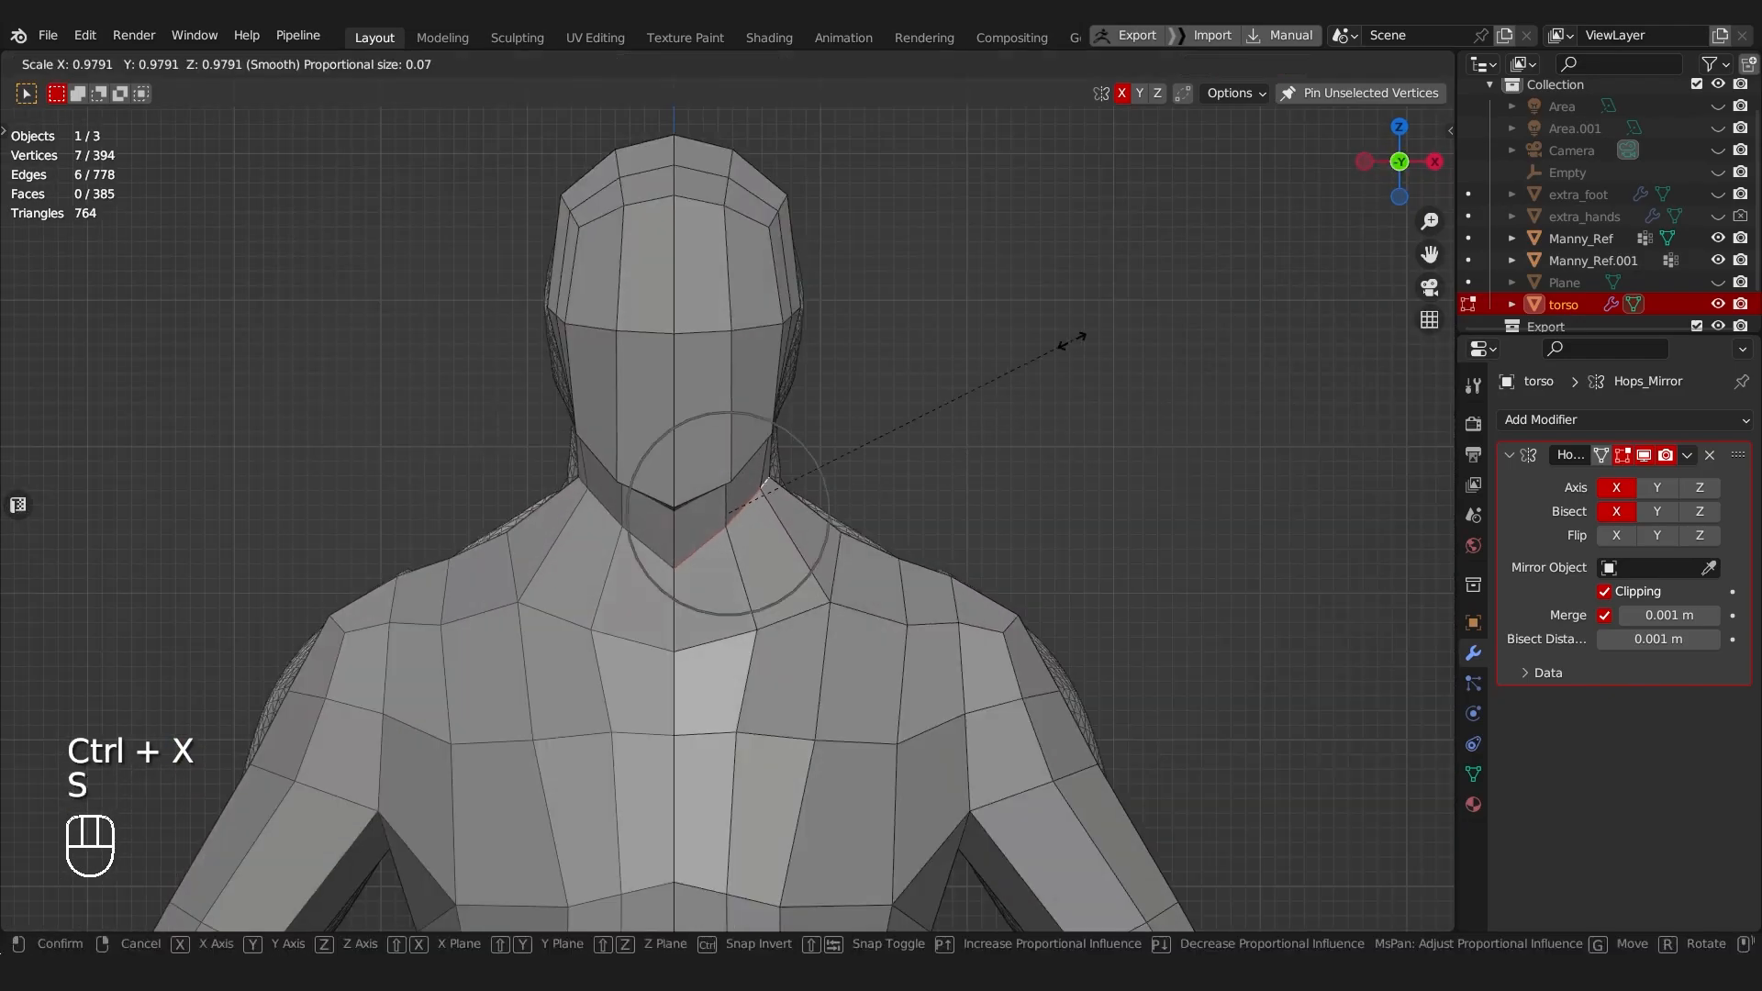
{"action": "key", "text": "z"}
{"action": "left_click", "coordinate": [855, 428]}
{"action": "key", "text": "g"}
{"action": "key", "text": "z"}
{"action": "scroll", "coordinate": [862, 457], "scroll_direction": "up", "scroll_amount": 10}
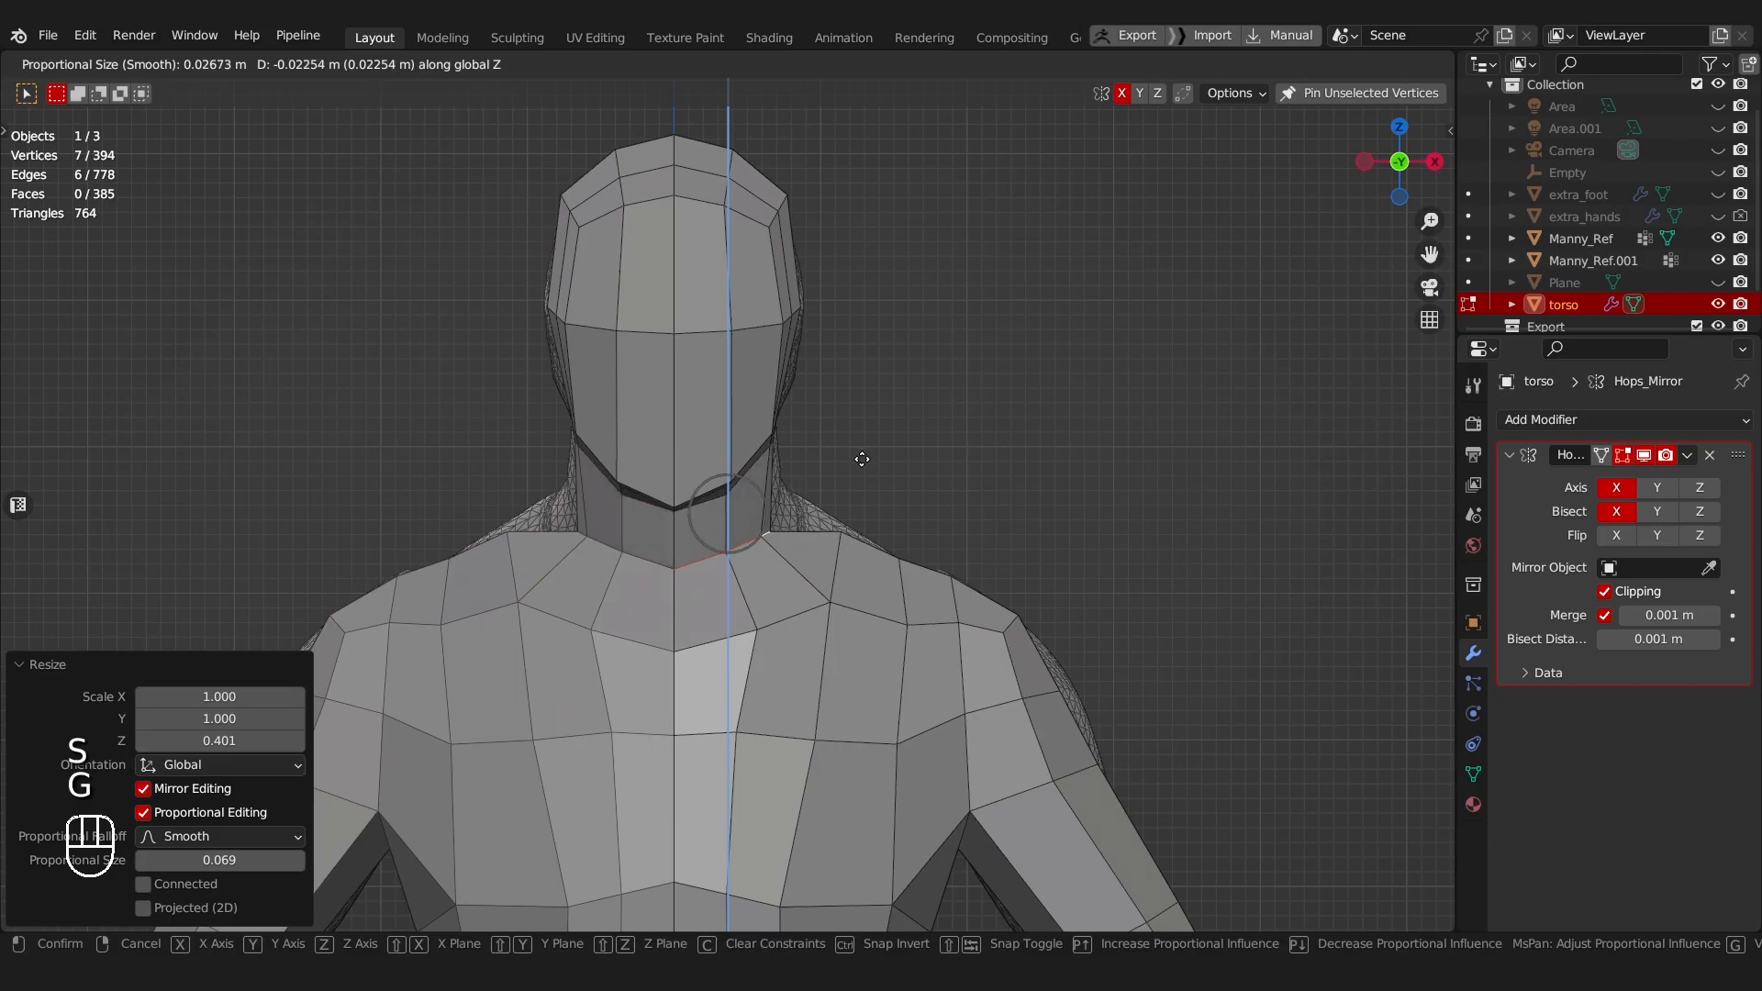
{"action": "left_click", "coordinate": [872, 422]}
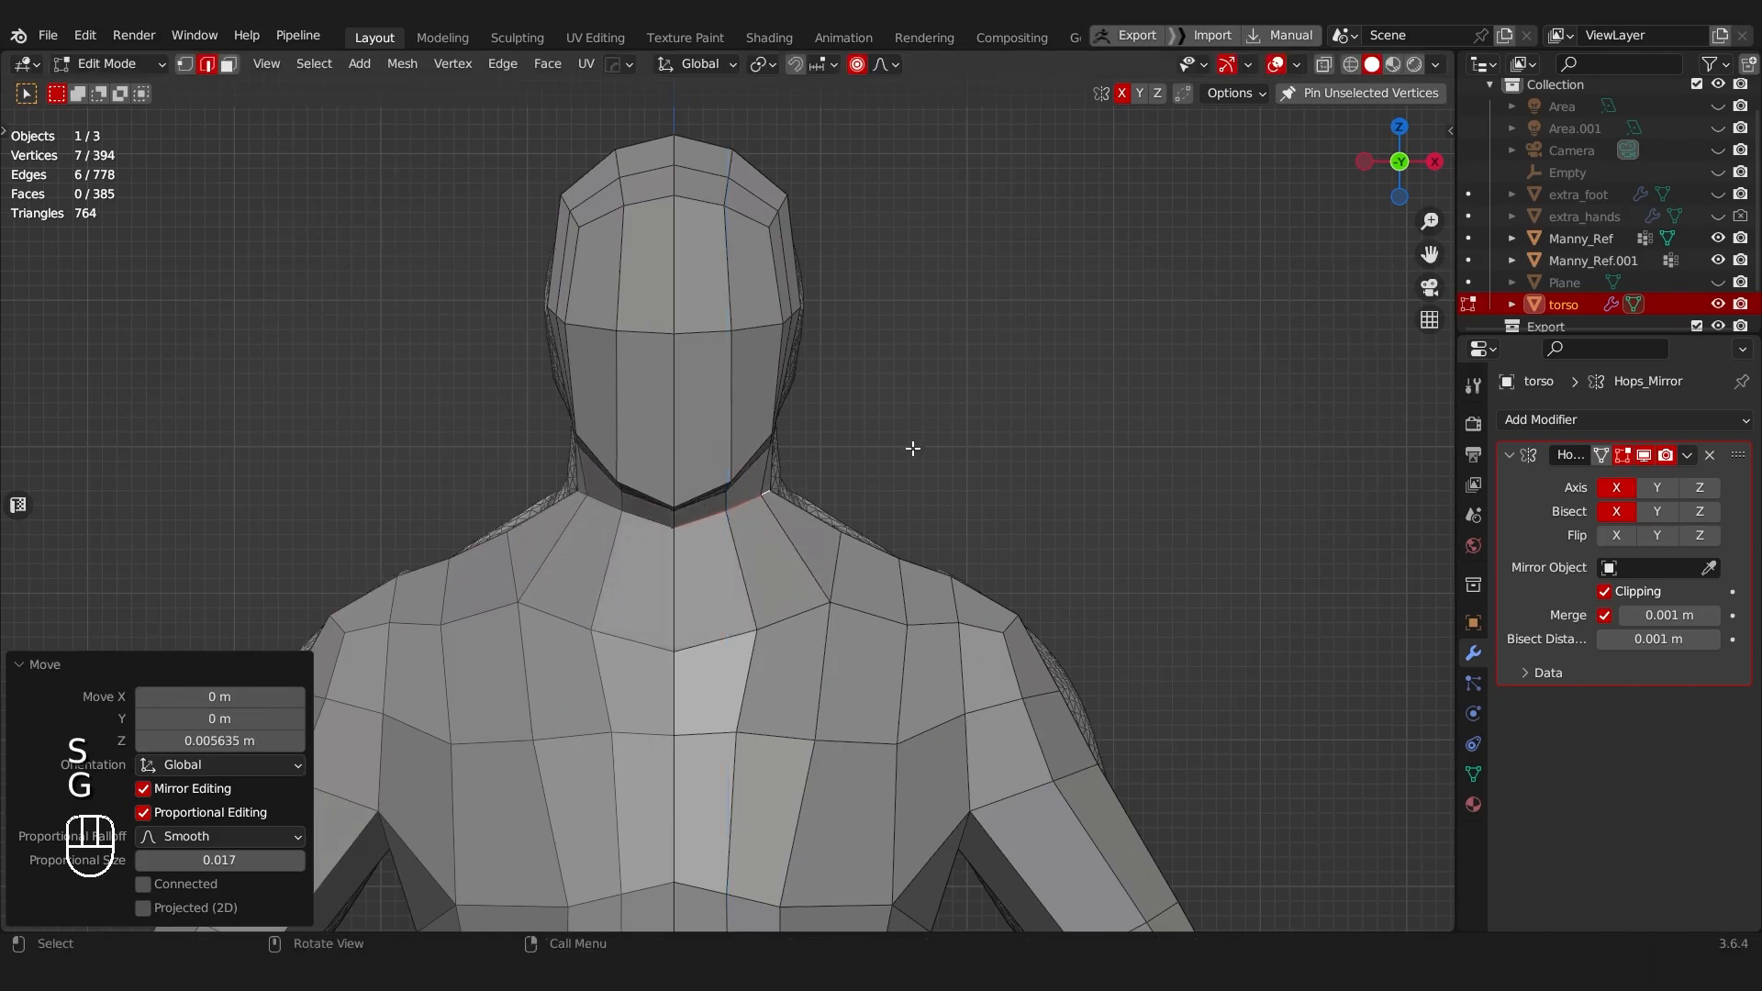
Step: In side view, move the chin vertex 0.00574 m along Y and -0.006261 m along Z, and adjust the vertex behind it under the jaw
{"action": "middle_click_drag", "start_coordinate": [912, 444], "coordinate": [696, 468]}
{"action": "mouse_move", "coordinate": [764, 411]}
{"action": "middle_mouse_down", "text": "shift"}
{"action": "mouse_move", "coordinate": [768, 436]}
{"action": "mouse_move", "coordinate": [786, 432]}
{"action": "middle_mouse_up", "text": "shift"}
{"action": "scroll", "coordinate": [689, 503], "scroll_direction": "up", "scroll_amount": 2}
{"action": "key", "text": "Tab"}
{"action": "left_click", "coordinate": [623, 548]}
{"action": "key", "text": "g"}
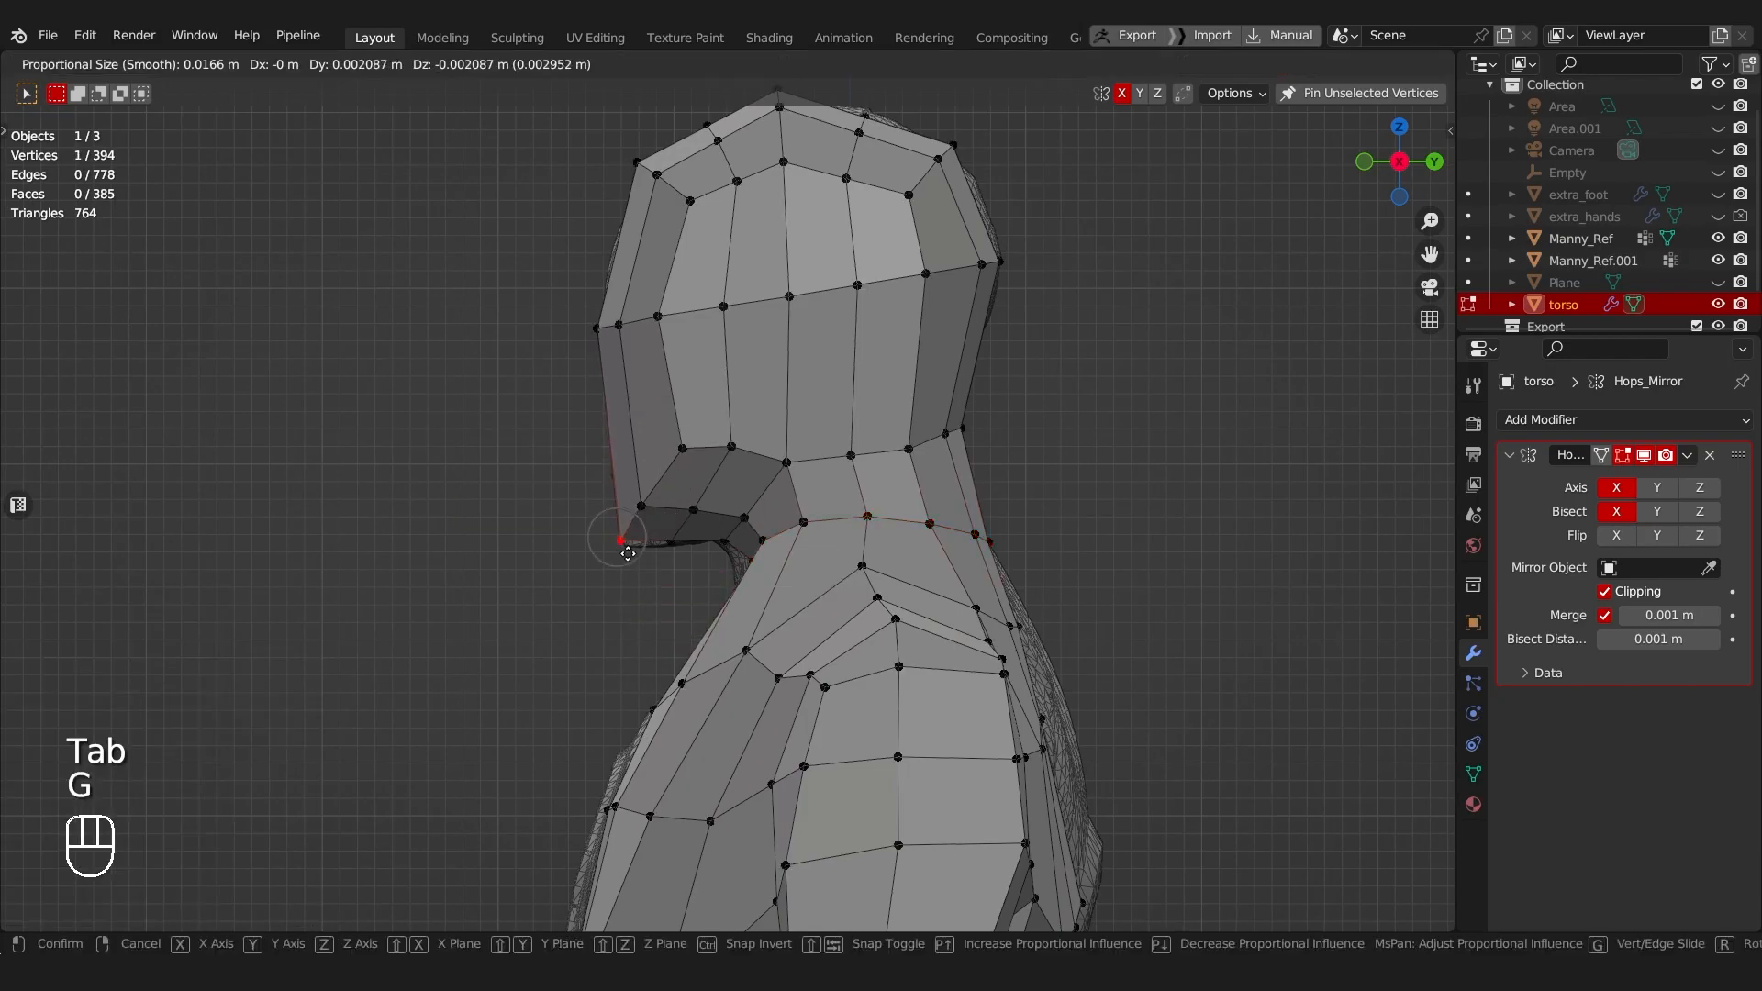
{"action": "left_click", "coordinate": [634, 561]}
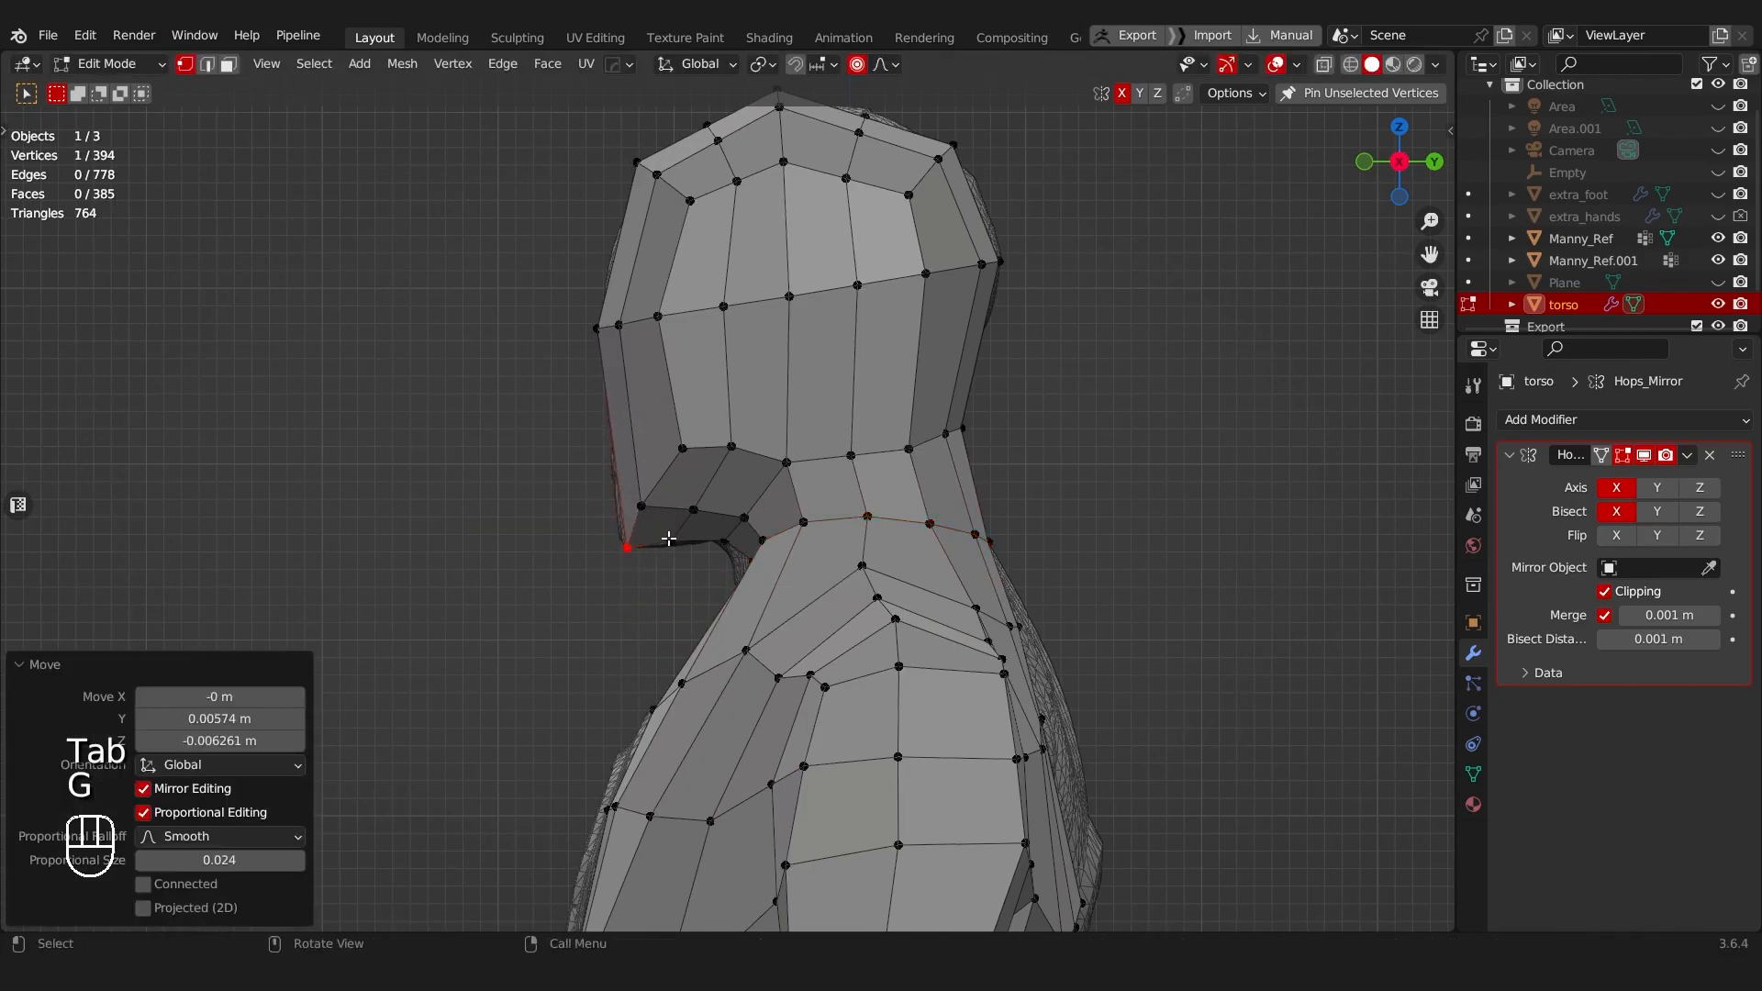
{"action": "left_click", "coordinate": [670, 540]}
{"action": "key", "text": "g"}
{"action": "left_click", "coordinate": [689, 559]}
Step: Move the front neck-base vertex about -0.014 m along Y and lower it along Z
{"action": "left_click", "coordinate": [744, 554]}
{"action": "mouse_move", "coordinate": [690, 559]}
{"action": "middle_mouse_down"}
{"action": "mouse_move", "coordinate": [756, 599]}
{"action": "mouse_move", "coordinate": [707, 570]}
{"action": "middle_mouse_up"}
{"action": "key", "text": "g"}
{"action": "key", "text": "y"}
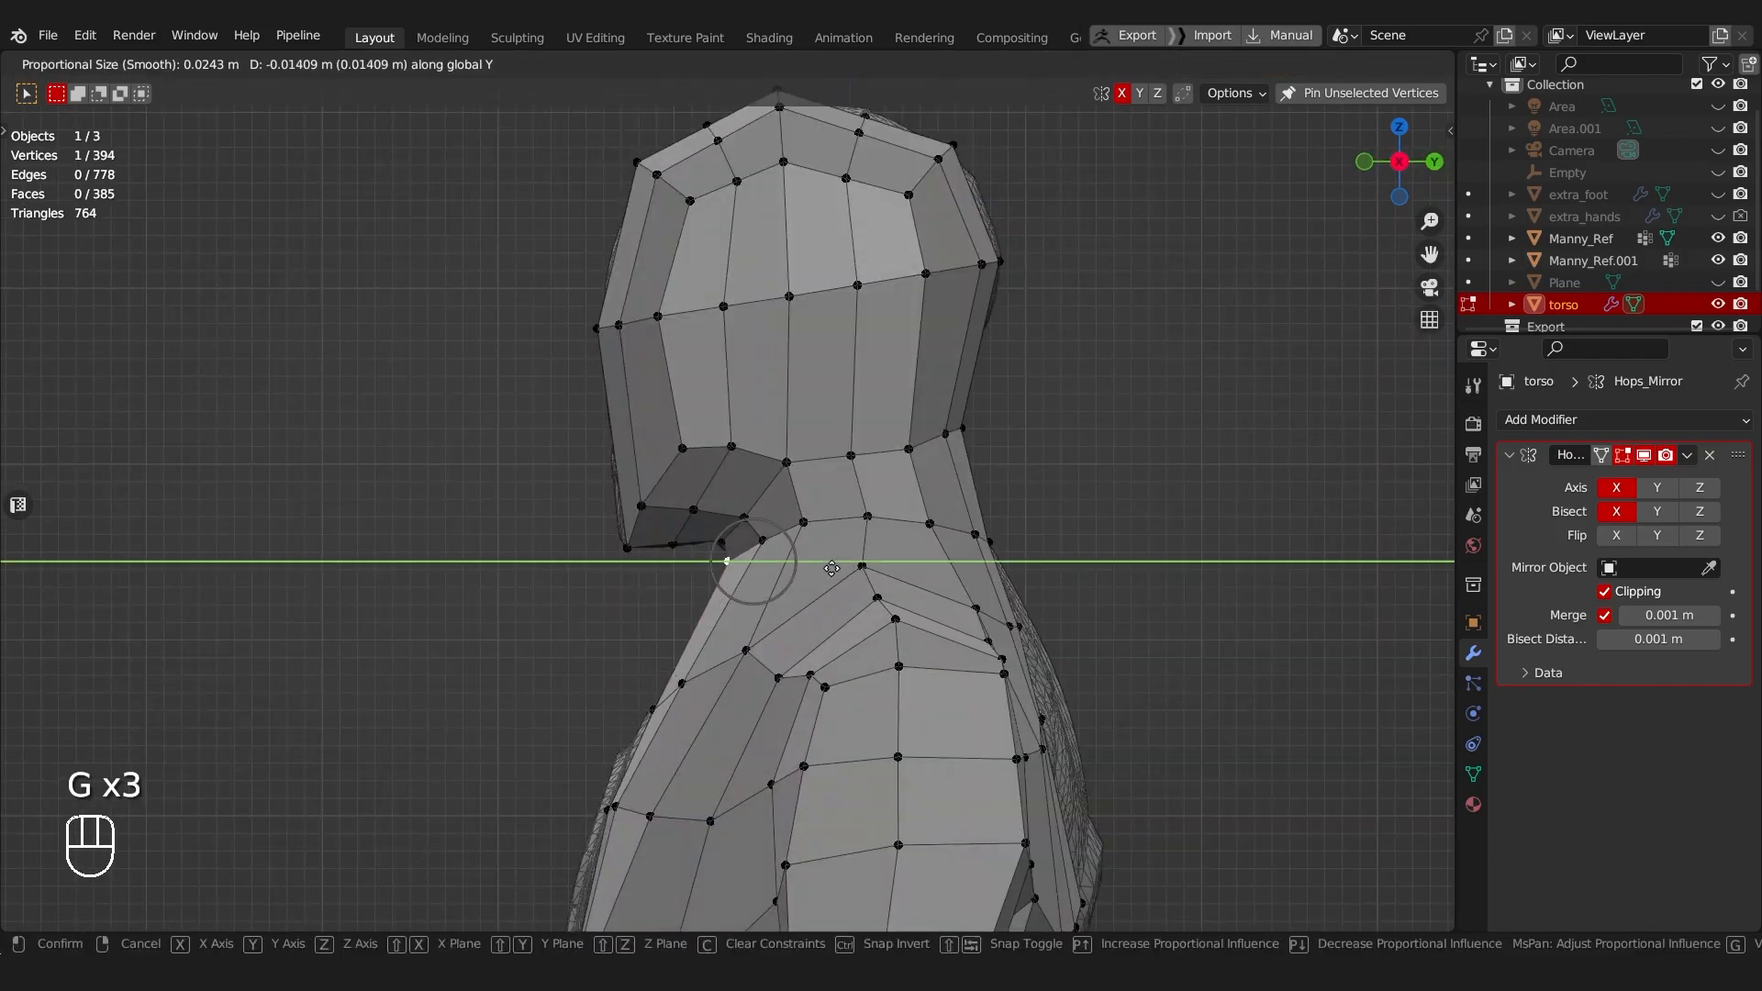
{"action": "left_click", "coordinate": [834, 570]}
{"action": "key", "text": "g"}
{"action": "key", "text": "z"}
{"action": "left_click", "coordinate": [832, 600]}
Step: Adjust the under-jaw vertex along Z, then slide the two neighbouring neck-base vertices down and move them 0.013045 m along Y
{"action": "left_click", "coordinate": [723, 556]}
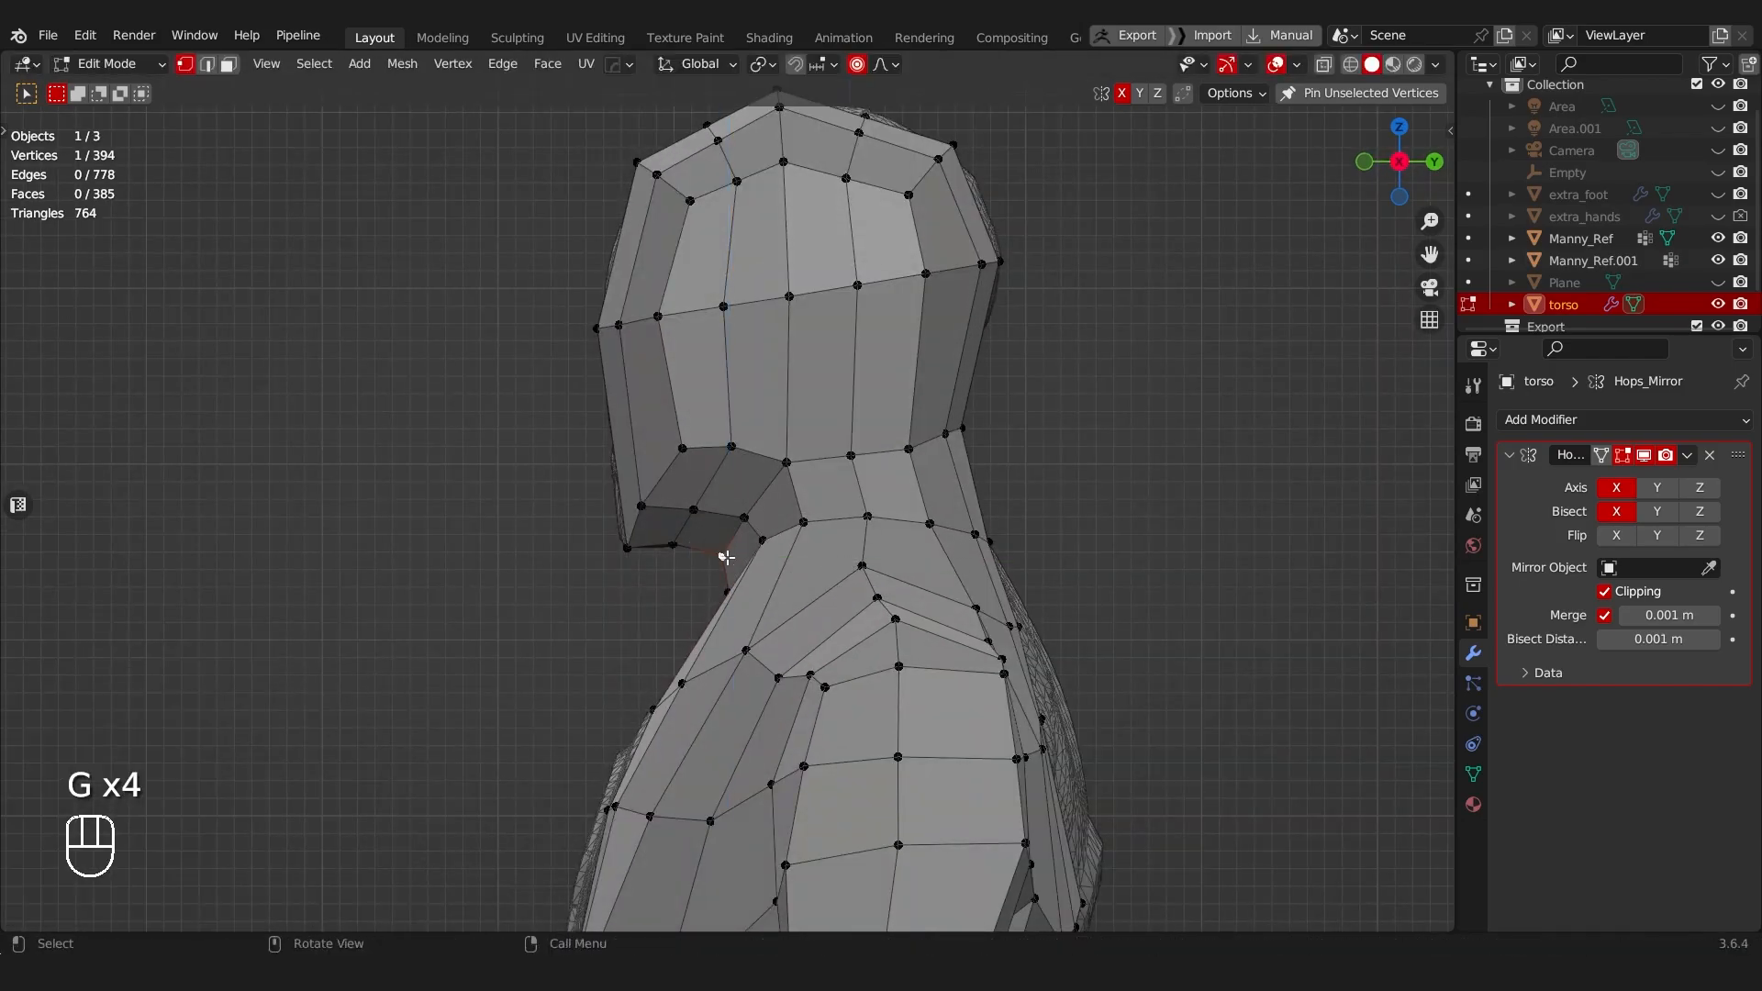
{"action": "key", "text": "g"}
{"action": "key", "text": "z"}
{"action": "scroll", "coordinate": [757, 557], "scroll_direction": "up", "scroll_amount": 3}
{"action": "left_click", "coordinate": [757, 555]}
{"action": "left_click", "coordinate": [803, 522], "text": "shift"}
{"action": "key", "text": "g"}
{"action": "key", "text": "g"}
{"action": "left_click", "coordinate": [788, 552]}
{"action": "key", "text": "g"}
{"action": "key", "text": "y"}
{"action": "left_click", "coordinate": [823, 557]}
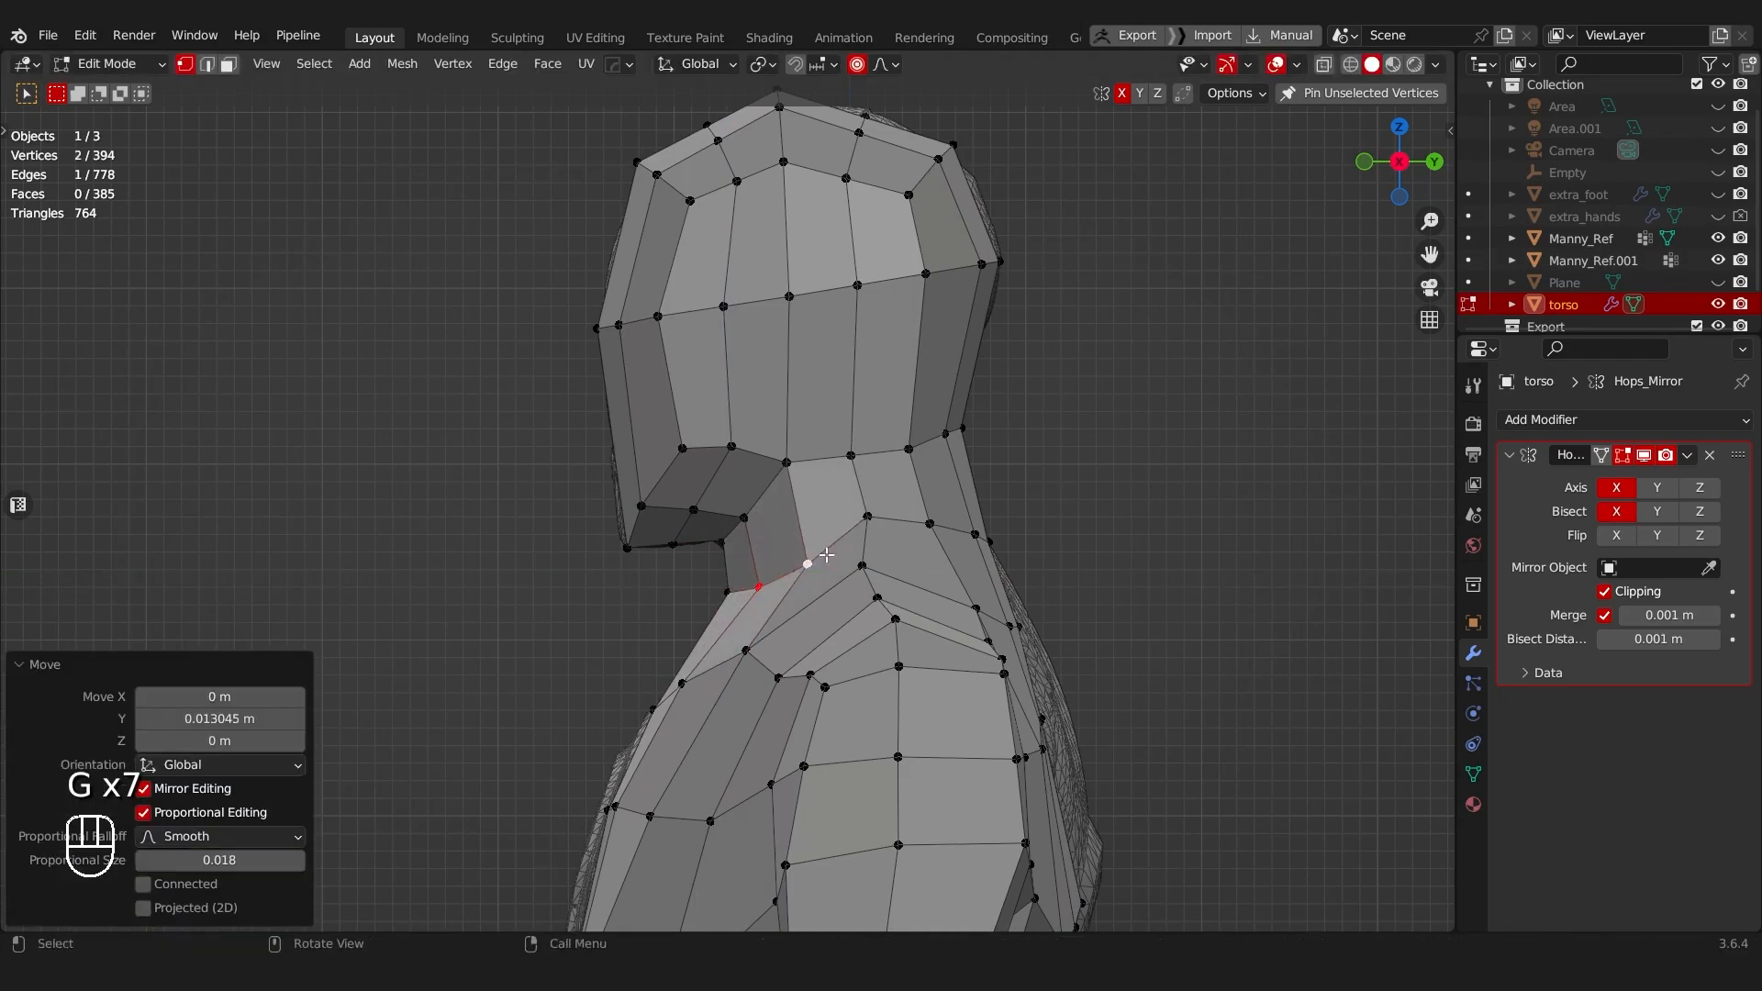
Step: Move the side neck-base vertex -0.016697 m along Z, lower the one behind it, and shift the side vertex -0.003131 m along Y
{"action": "left_click", "coordinate": [868, 518]}
{"action": "key", "text": "g"}
{"action": "left_click", "coordinate": [874, 553]}
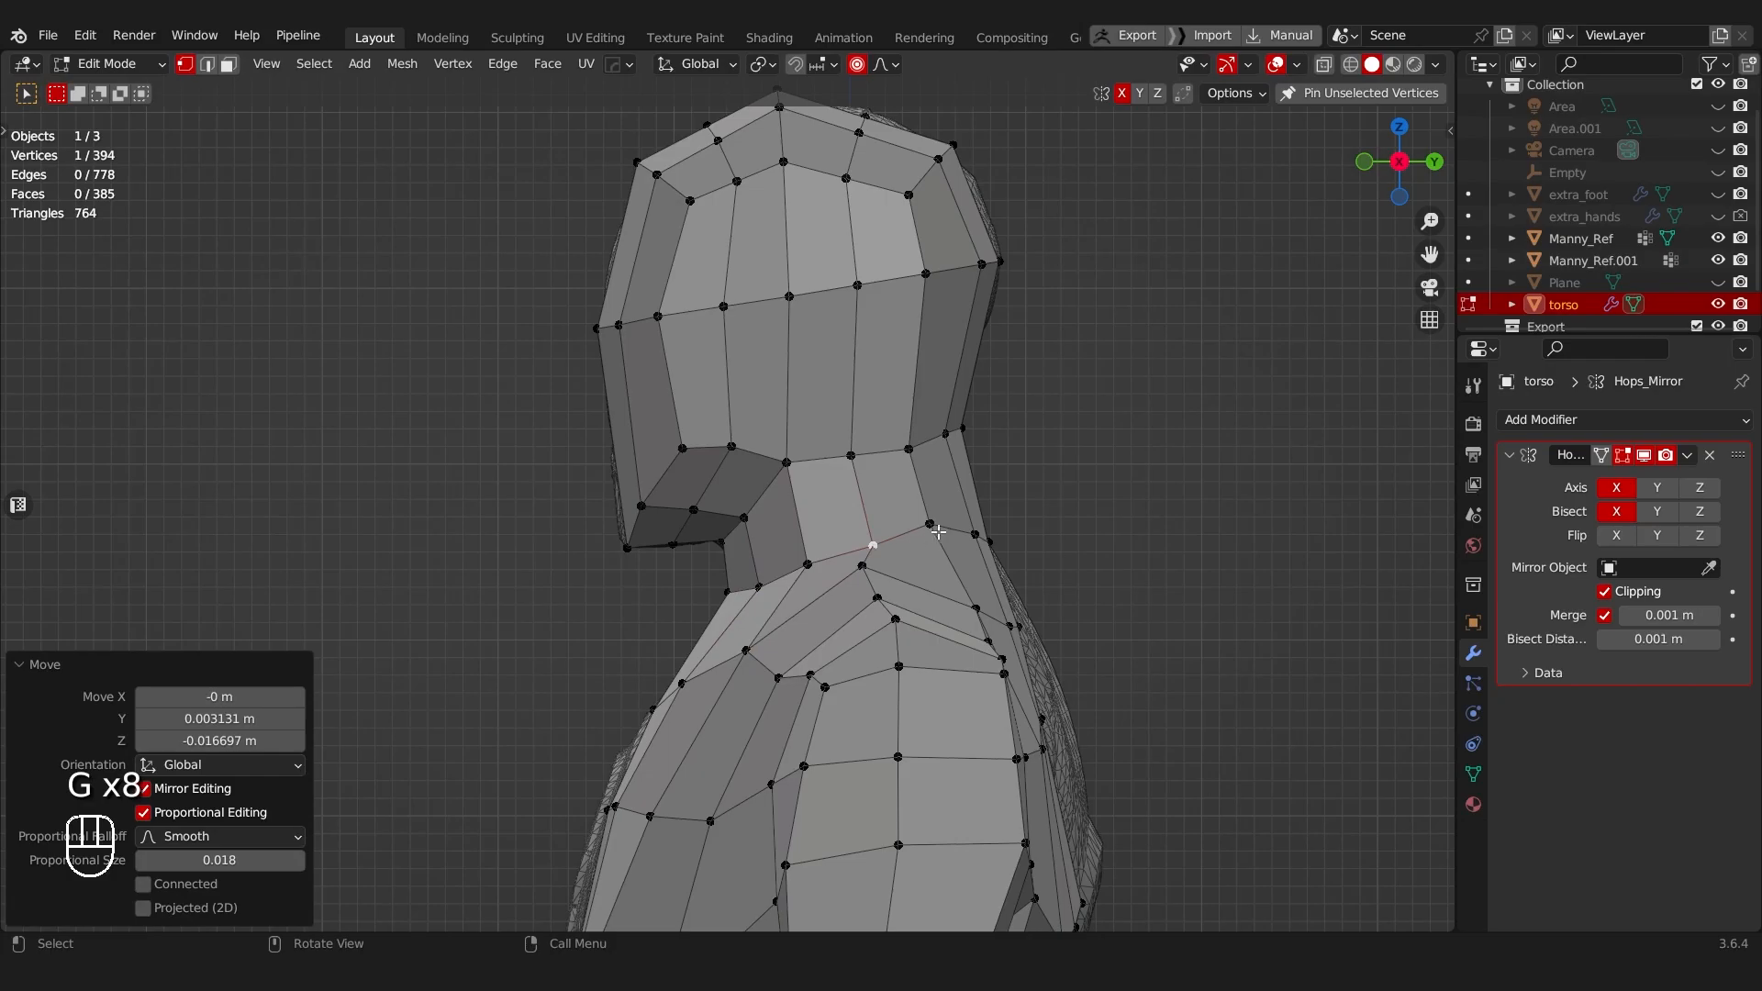
{"action": "key", "text": "g"}
{"action": "left_click", "coordinate": [925, 534]}
{"action": "key", "text": "g"}
{"action": "left_click", "coordinate": [868, 547]}
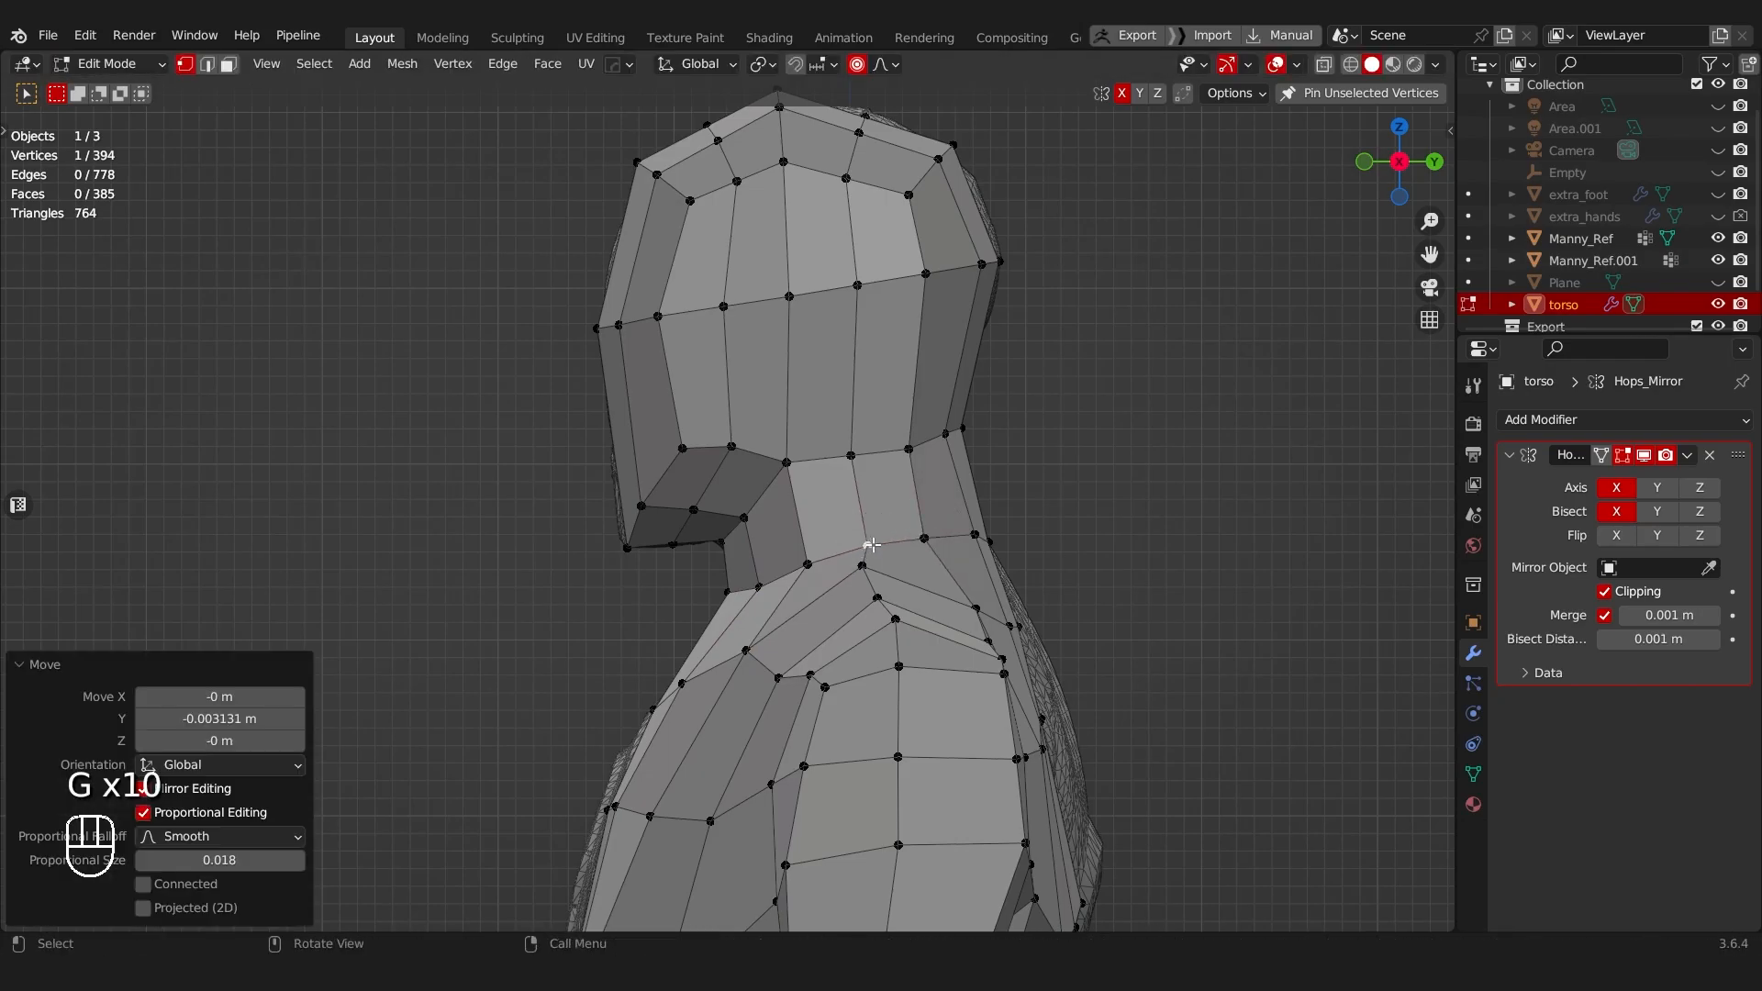
Step: Reposition the two rear neck-base vertices closer to the nape of the neck
{"action": "middle_click_drag", "start_coordinate": [868, 547], "coordinate": [1231, 577]}
{"action": "scroll", "coordinate": [1281, 565], "scroll_direction": "up", "scroll_amount": 2}
{"action": "scroll", "coordinate": [1232, 577], "scroll_direction": "up", "scroll_amount": 4}
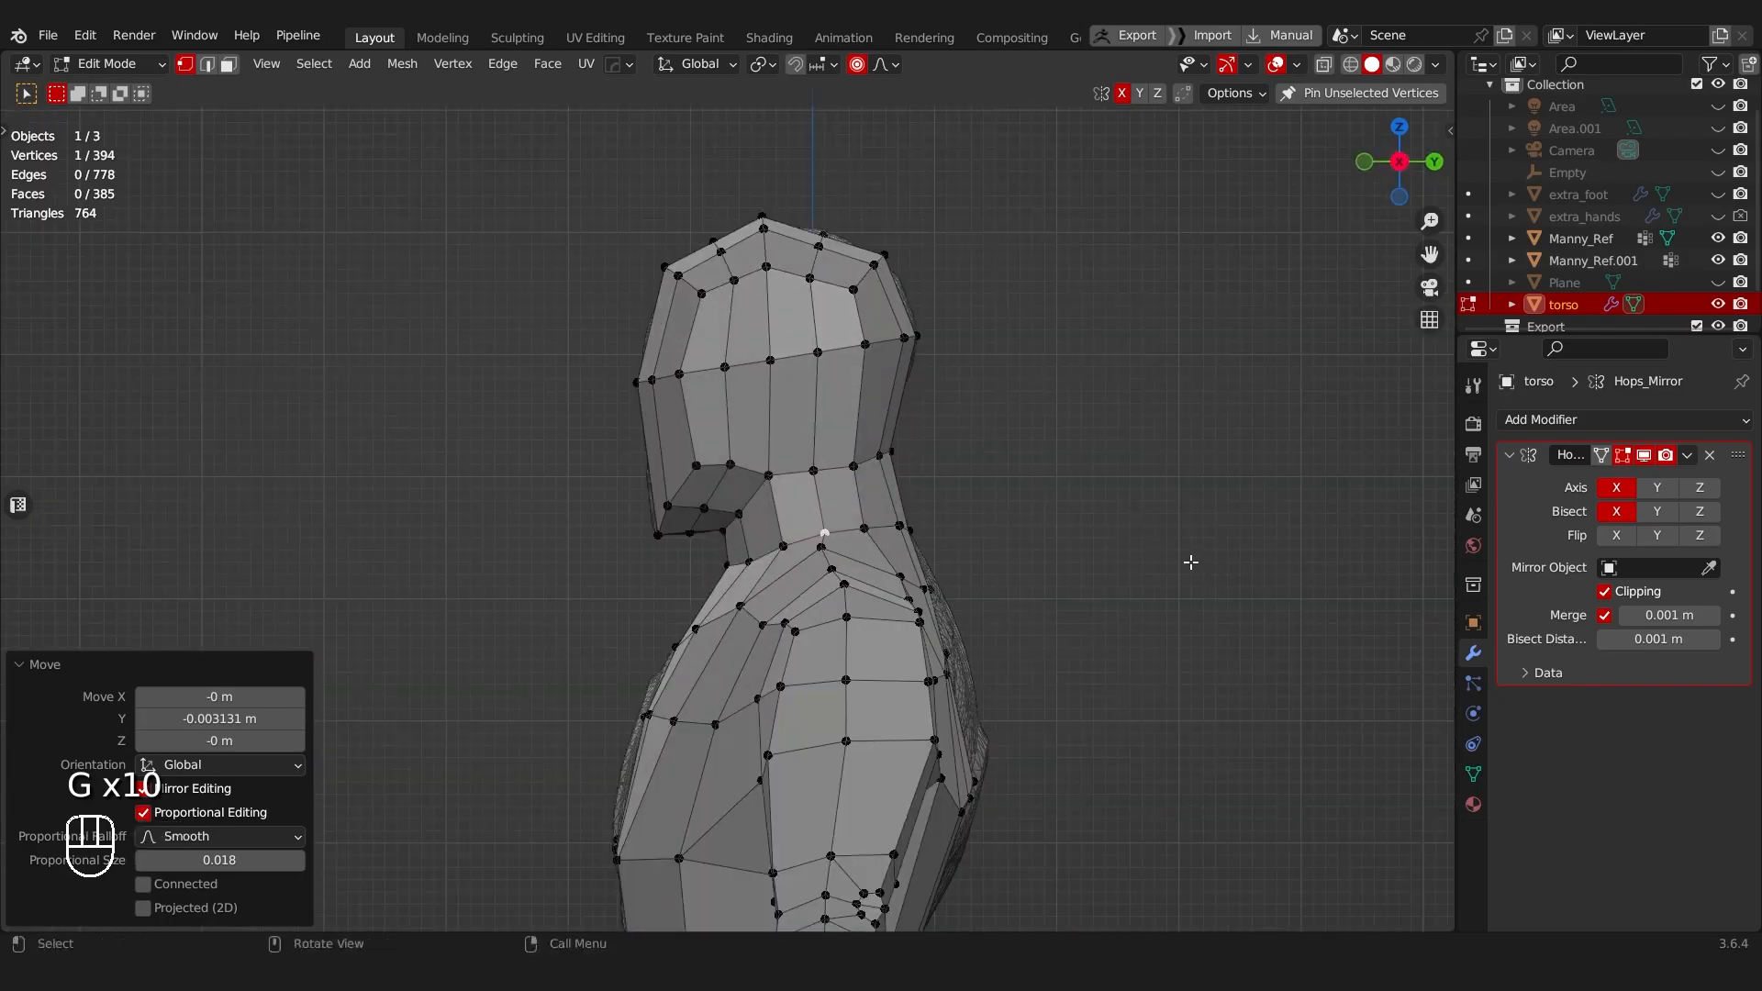
{"action": "left_click", "coordinate": [927, 558], "text": "shift"}
{"action": "key", "text": "g"}
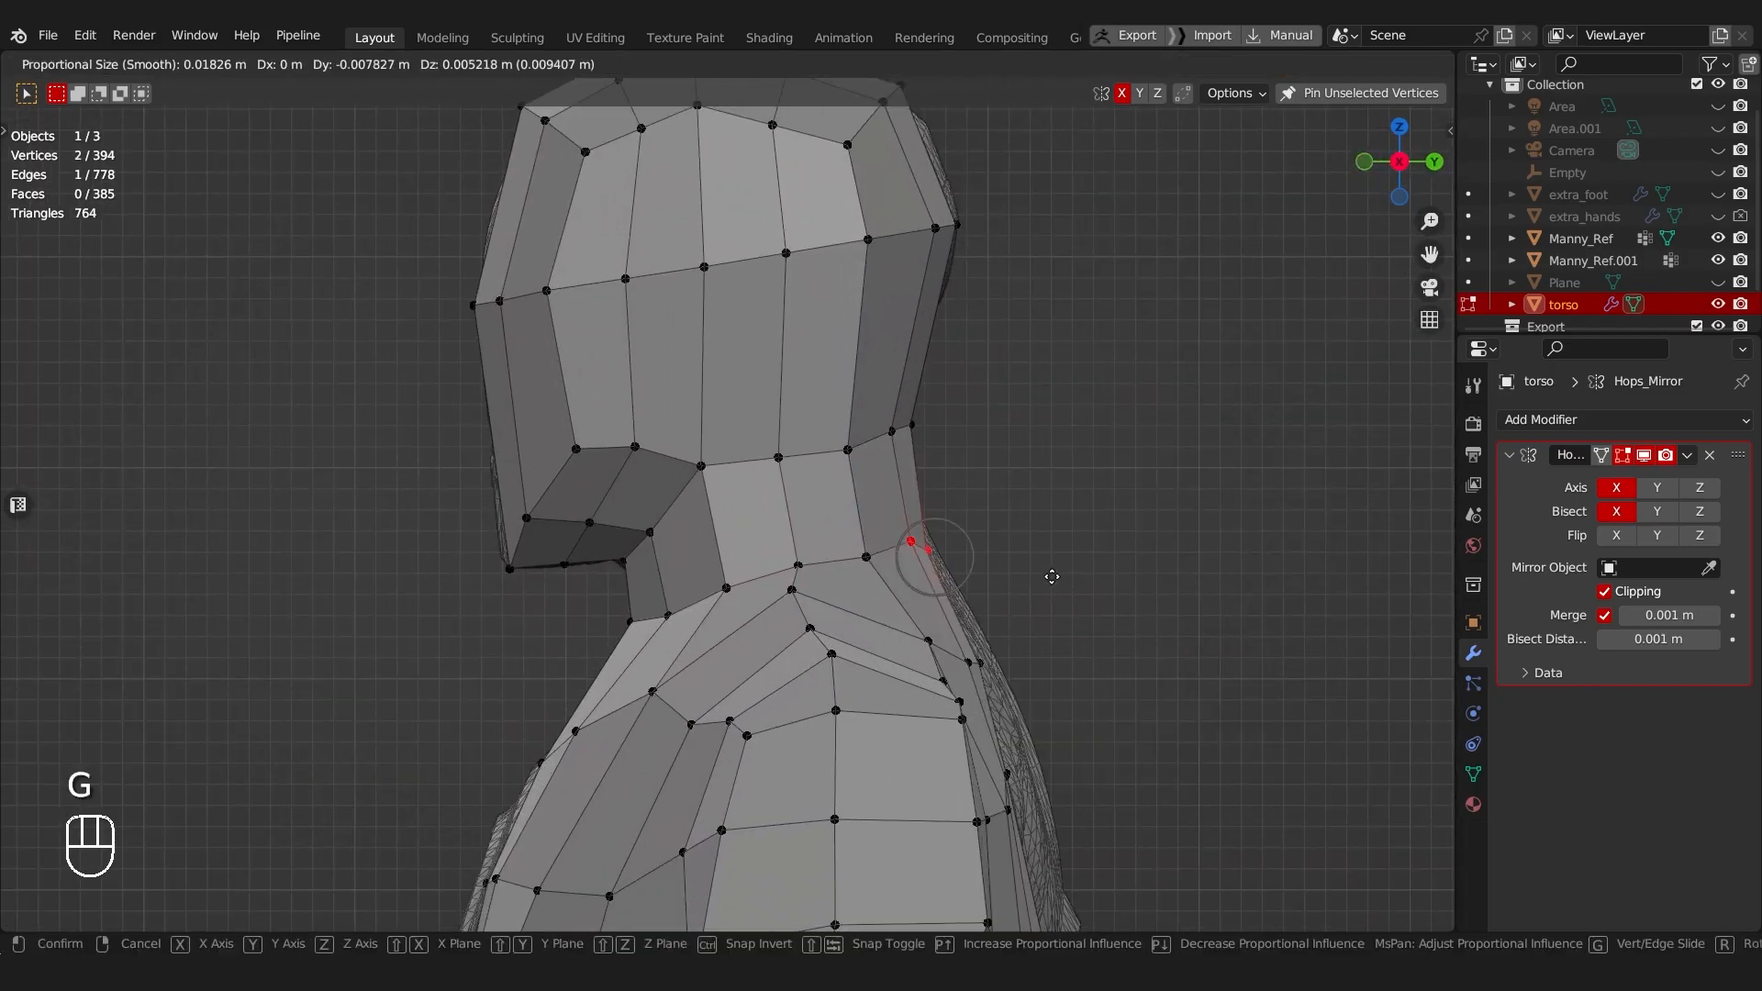
{"action": "left_click", "coordinate": [1037, 598]}
Step: Move the upper-back vertices 0.01261 m along Y and 0.010001 m along Z, and the pair above them 0.005218 m and 0.010001 m
{"action": "middle_click_drag", "start_coordinate": [1013, 678], "coordinate": [760, 362], "text": "shift"}
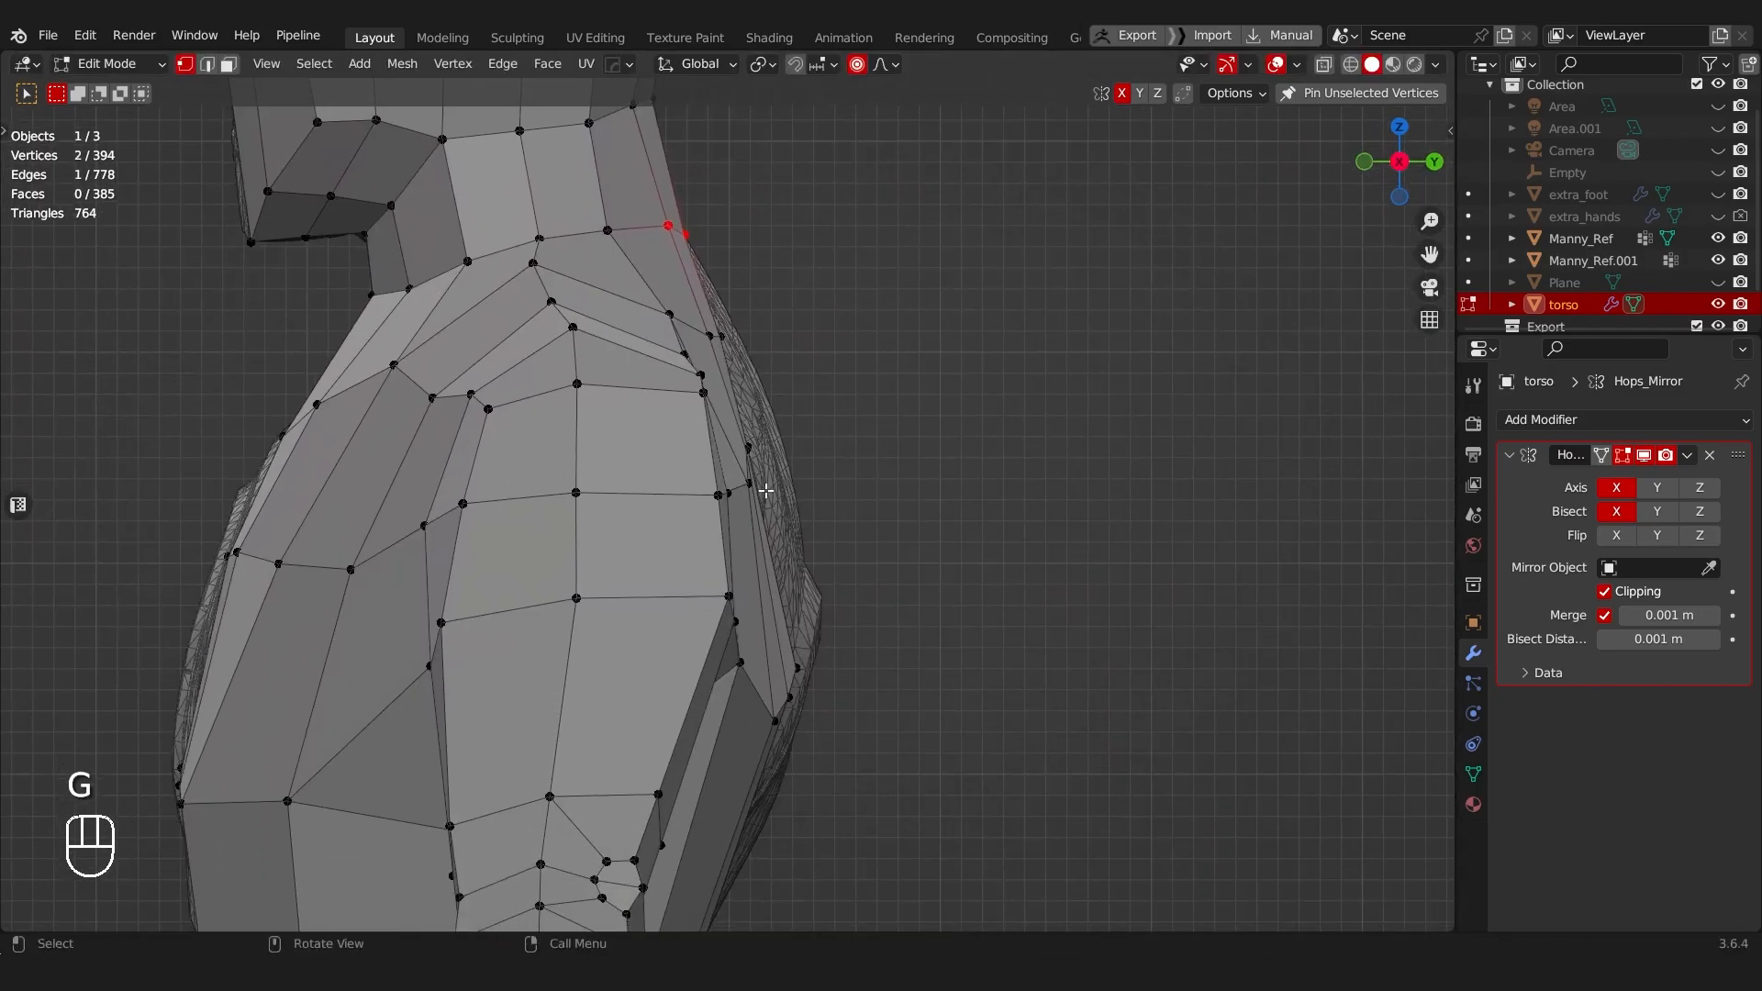
{"action": "left_click_drag", "start_coordinate": [793, 477], "coordinate": [793, 478], "text": "shift"}
{"action": "key", "text": "g"}
{"action": "left_click", "coordinate": [836, 483]}
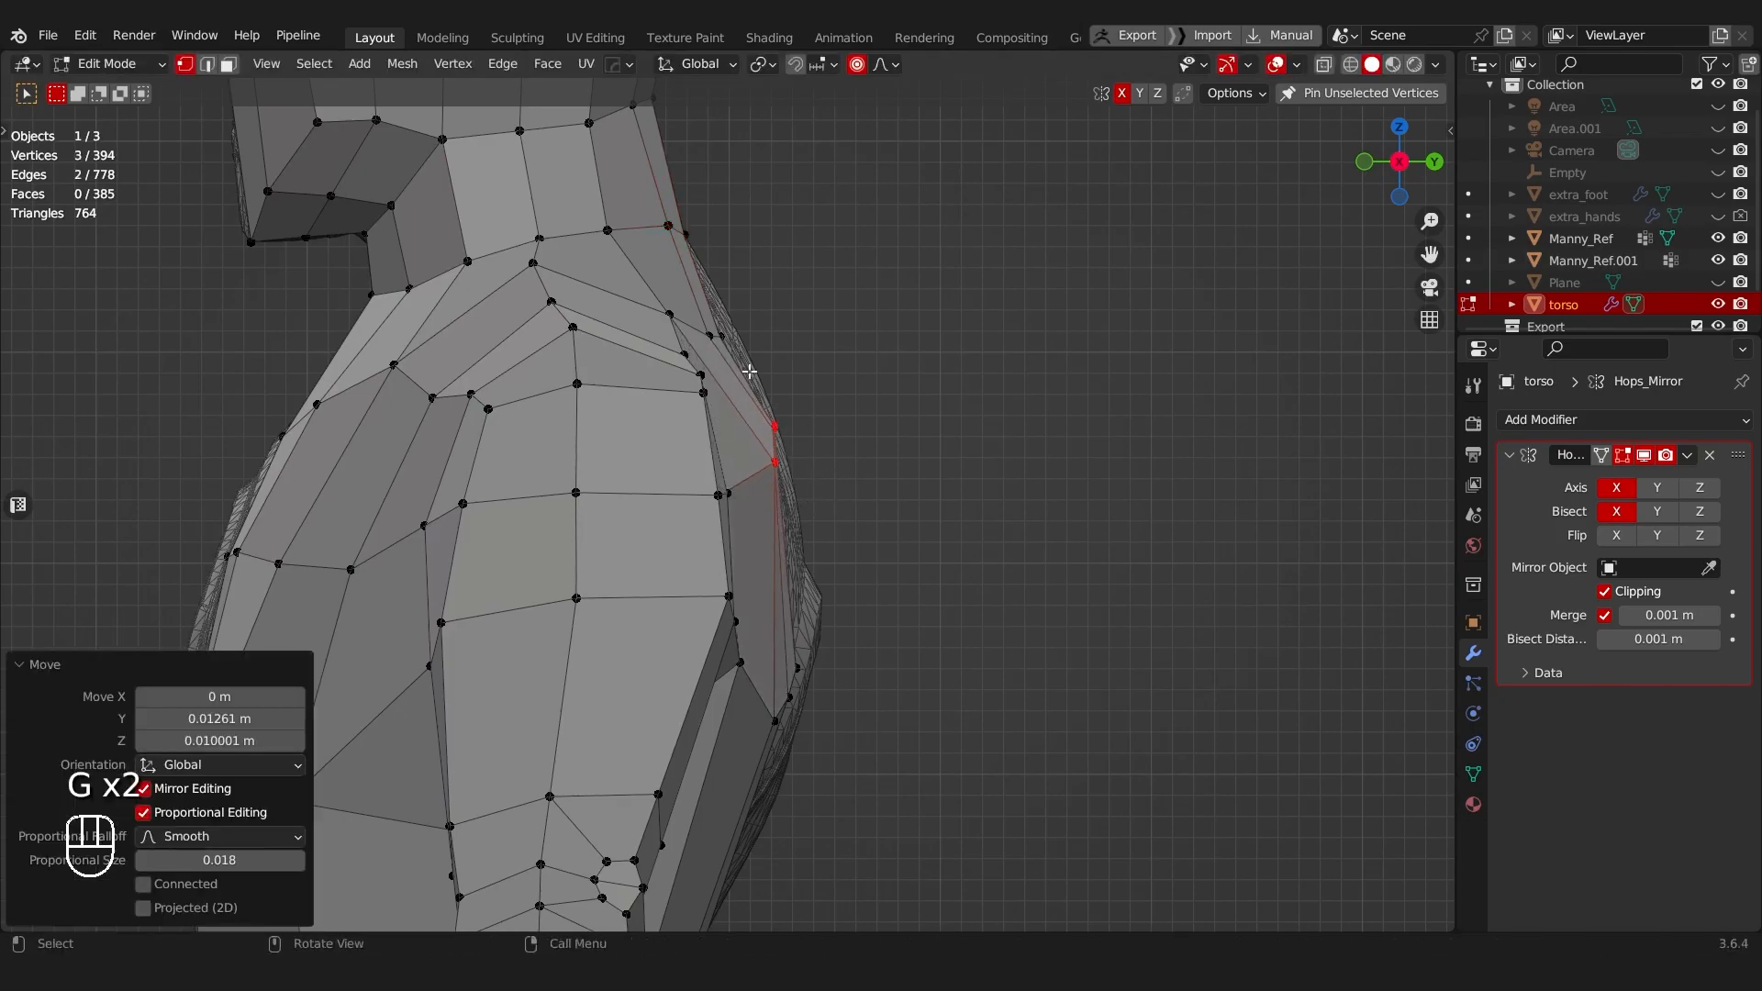
{"action": "left_click_drag", "start_coordinate": [734, 361], "coordinate": [734, 361]}
{"action": "key", "text": "g"}
{"action": "left_click", "coordinate": [753, 342]}
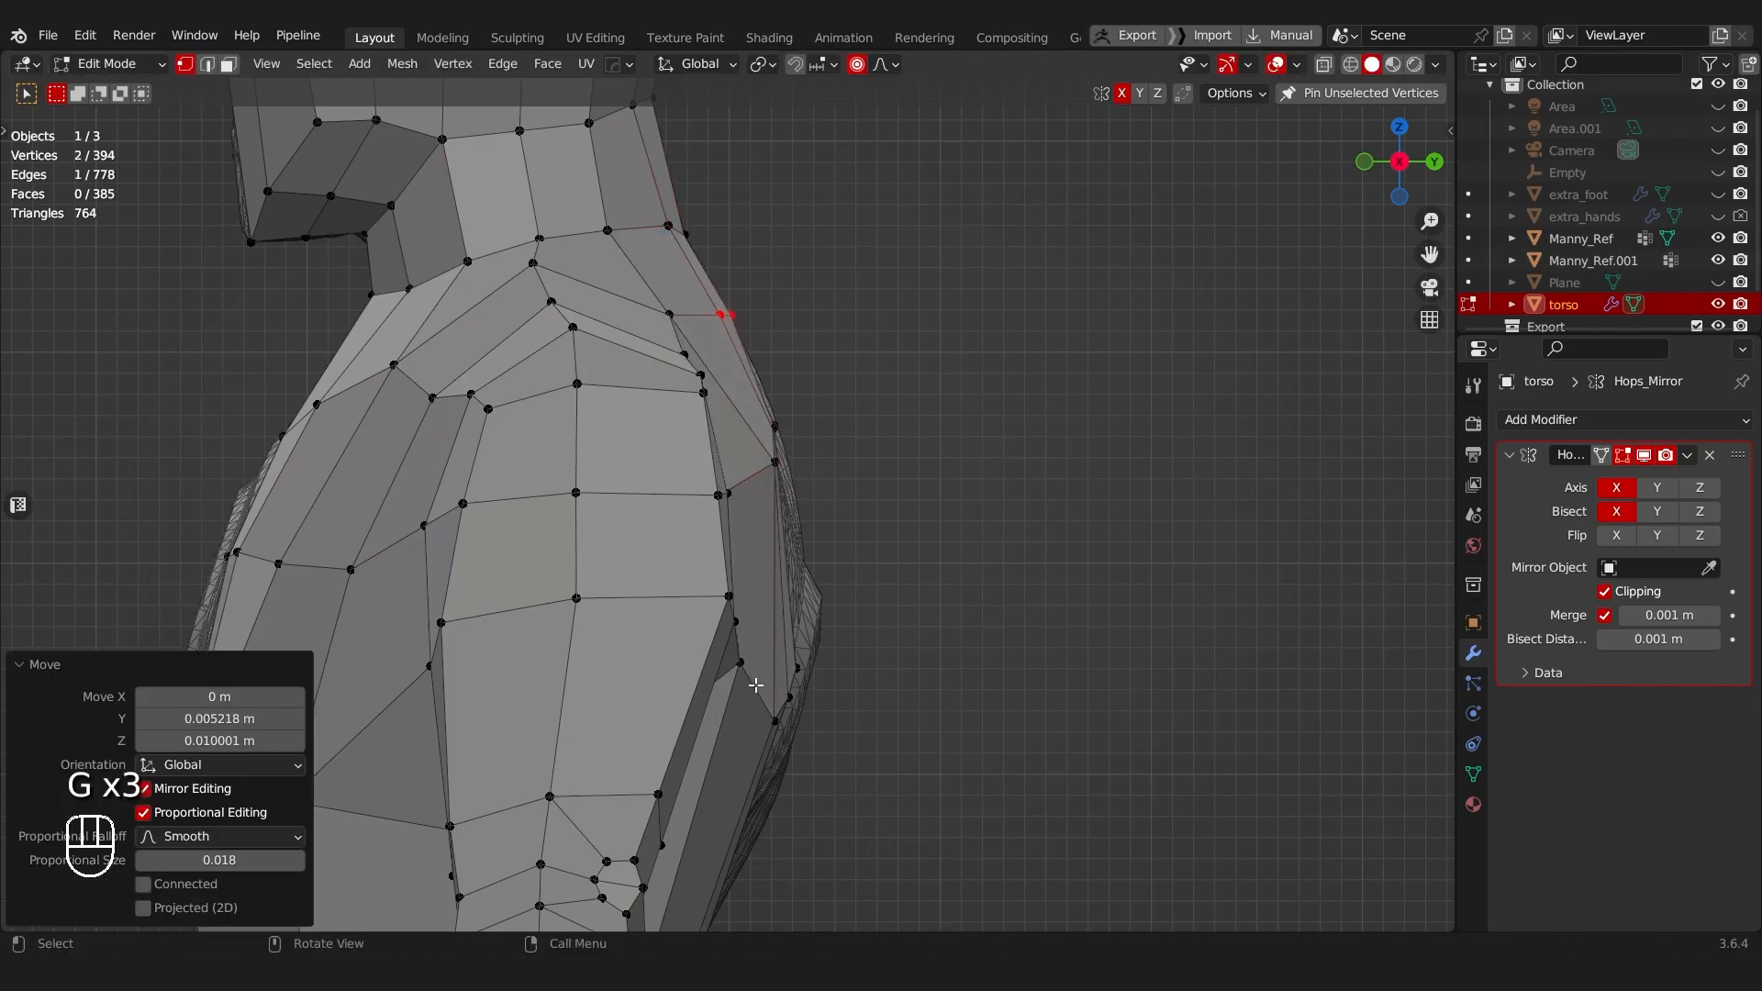
Step: Move the three shoulder-blade vertices 0.010436 m along Y and 0.02522 m along Z, then rotate them slightly to follow the reference
{"action": "left_click", "coordinate": [775, 722]}
{"action": "left_click_drag", "start_coordinate": [764, 645], "coordinate": [829, 711], "text": "shift"}
{"action": "key", "text": "g"}
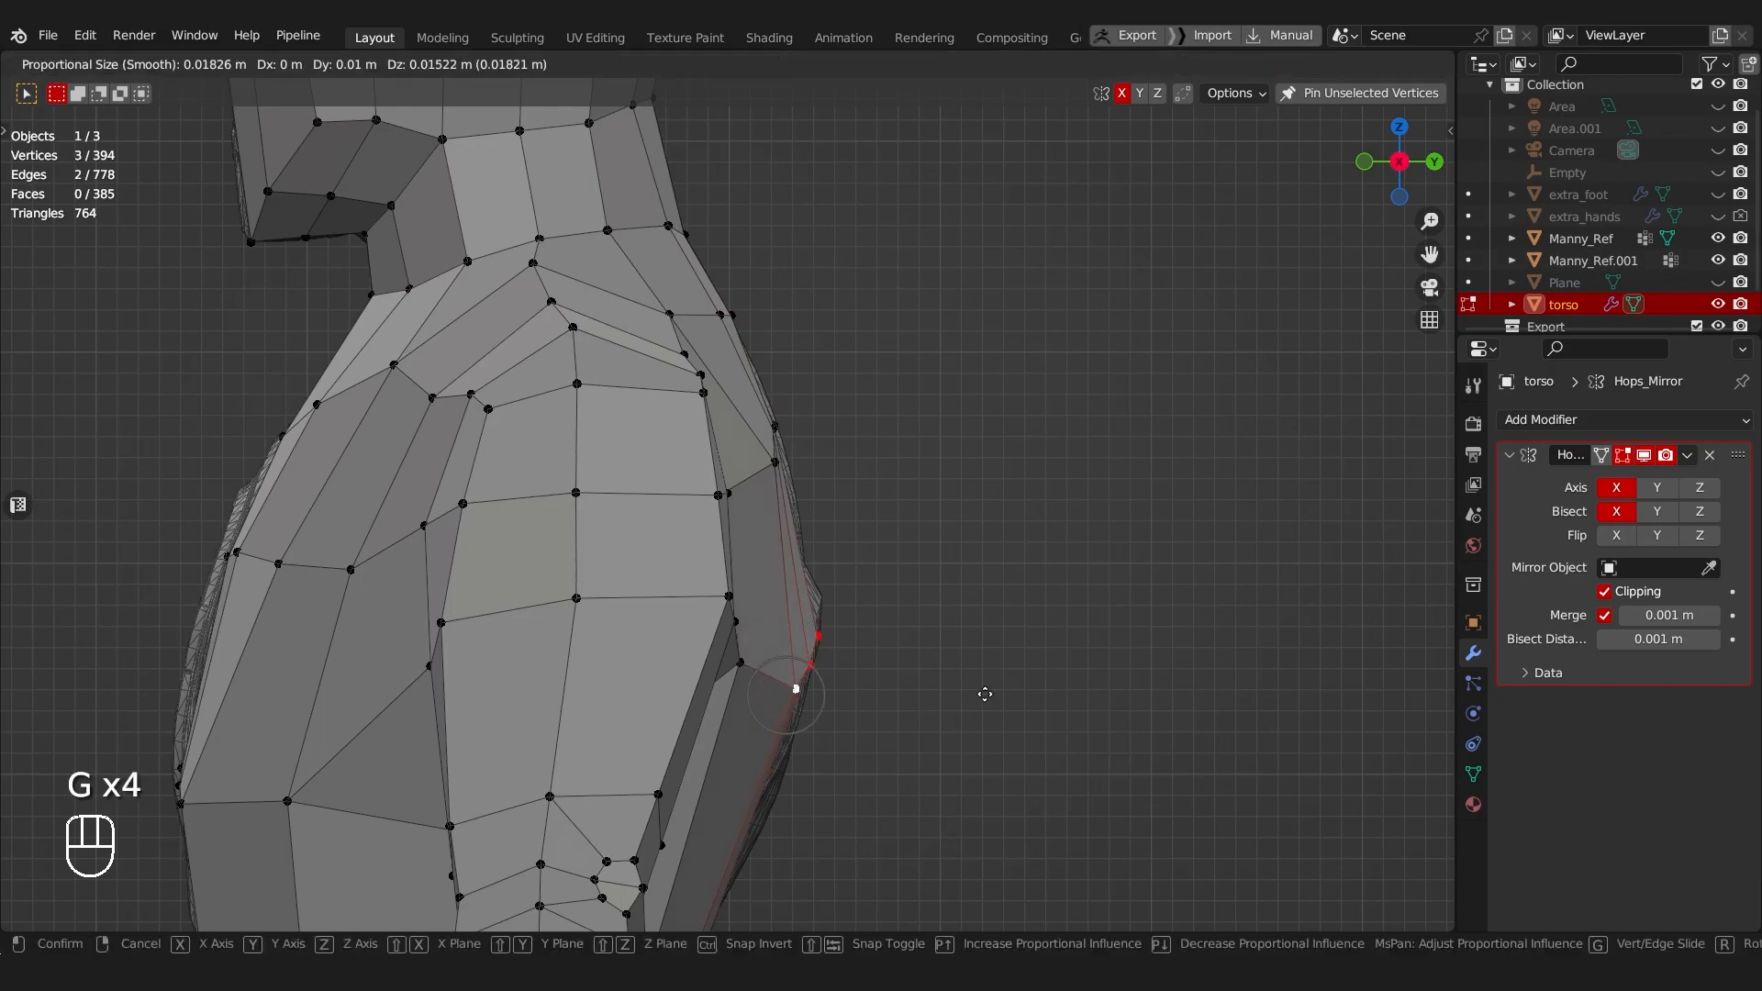
{"action": "left_click", "coordinate": [987, 676]}
{"action": "key", "text": "t"}
{"action": "key", "text": "t"}
{"action": "key", "text": "r"}
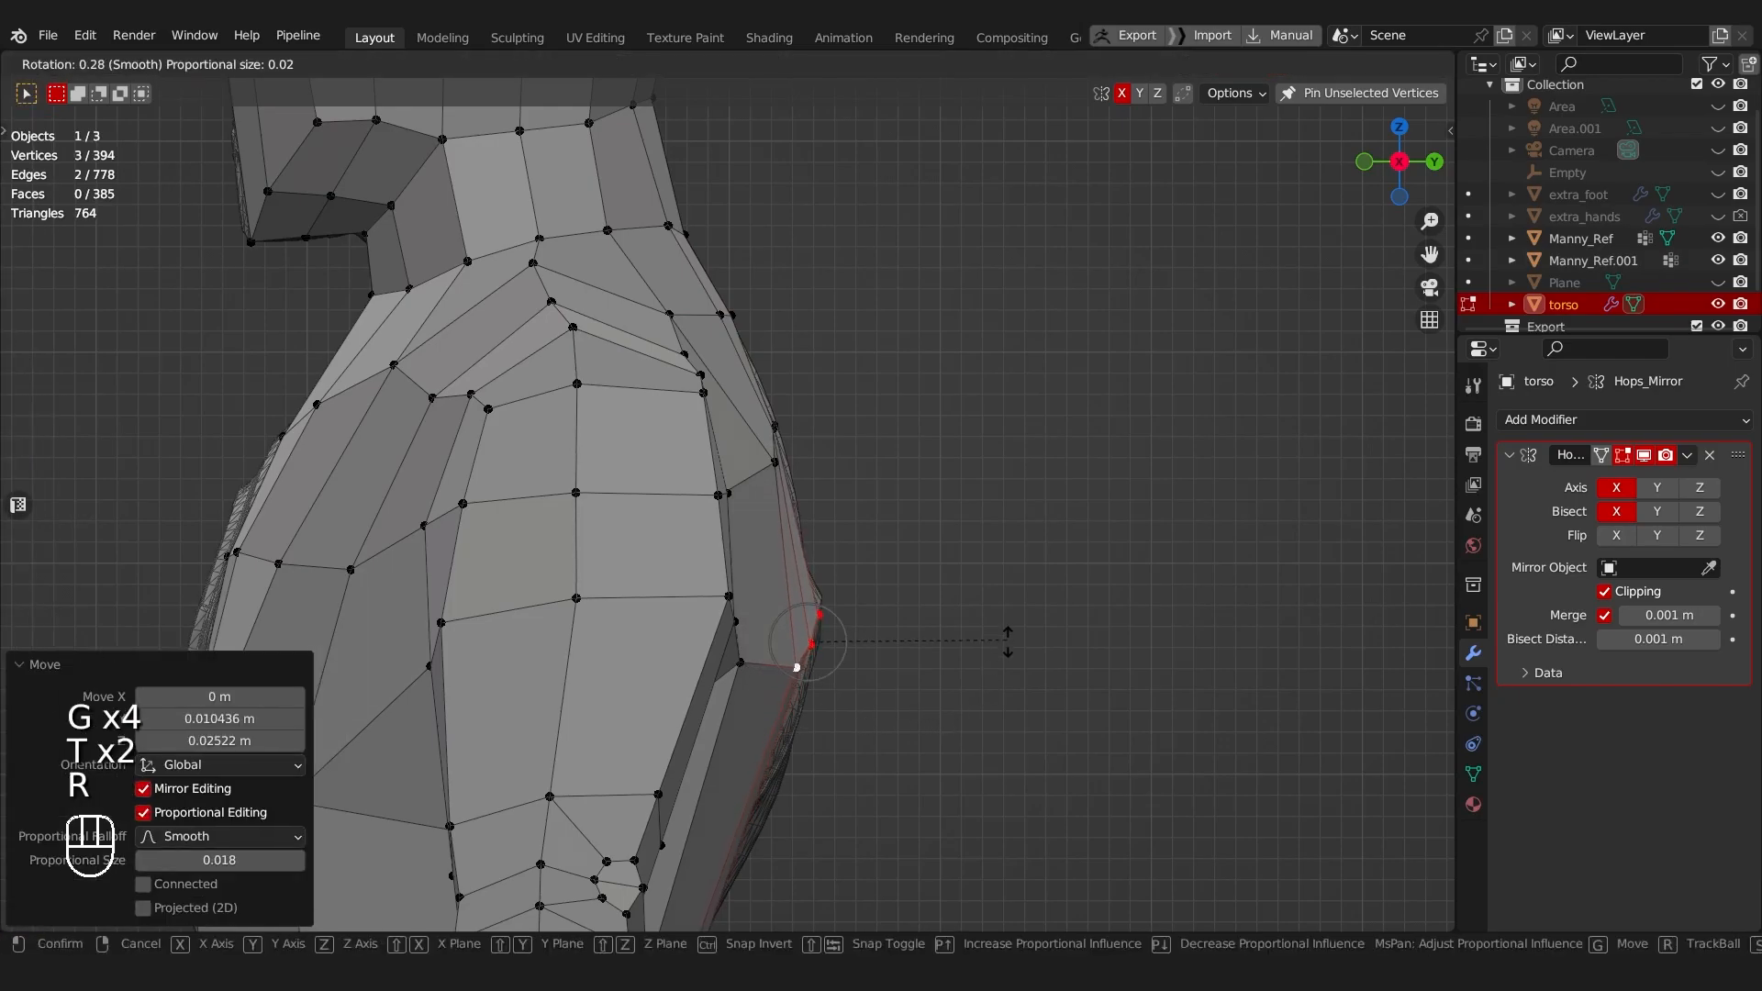
{"action": "left_click", "coordinate": [1007, 657]}
Step: Slide the outer shoulder-blade vertex on the back along its edge by a factor of 0.226
{"action": "scroll", "coordinate": [990, 647], "scroll_direction": "down", "scroll_amount": 6}
{"action": "middle_click_drag", "start_coordinate": [988, 645], "coordinate": [652, 661]}
{"action": "middle_click_drag", "start_coordinate": [666, 597], "coordinate": [839, 504]}
{"action": "scroll", "coordinate": [839, 504], "scroll_direction": "up", "scroll_amount": 1}
{"action": "left_click", "coordinate": [723, 588]}
{"action": "key", "text": "g"}
{"action": "key", "text": "g"}
{"action": "left_click", "coordinate": [718, 619]}
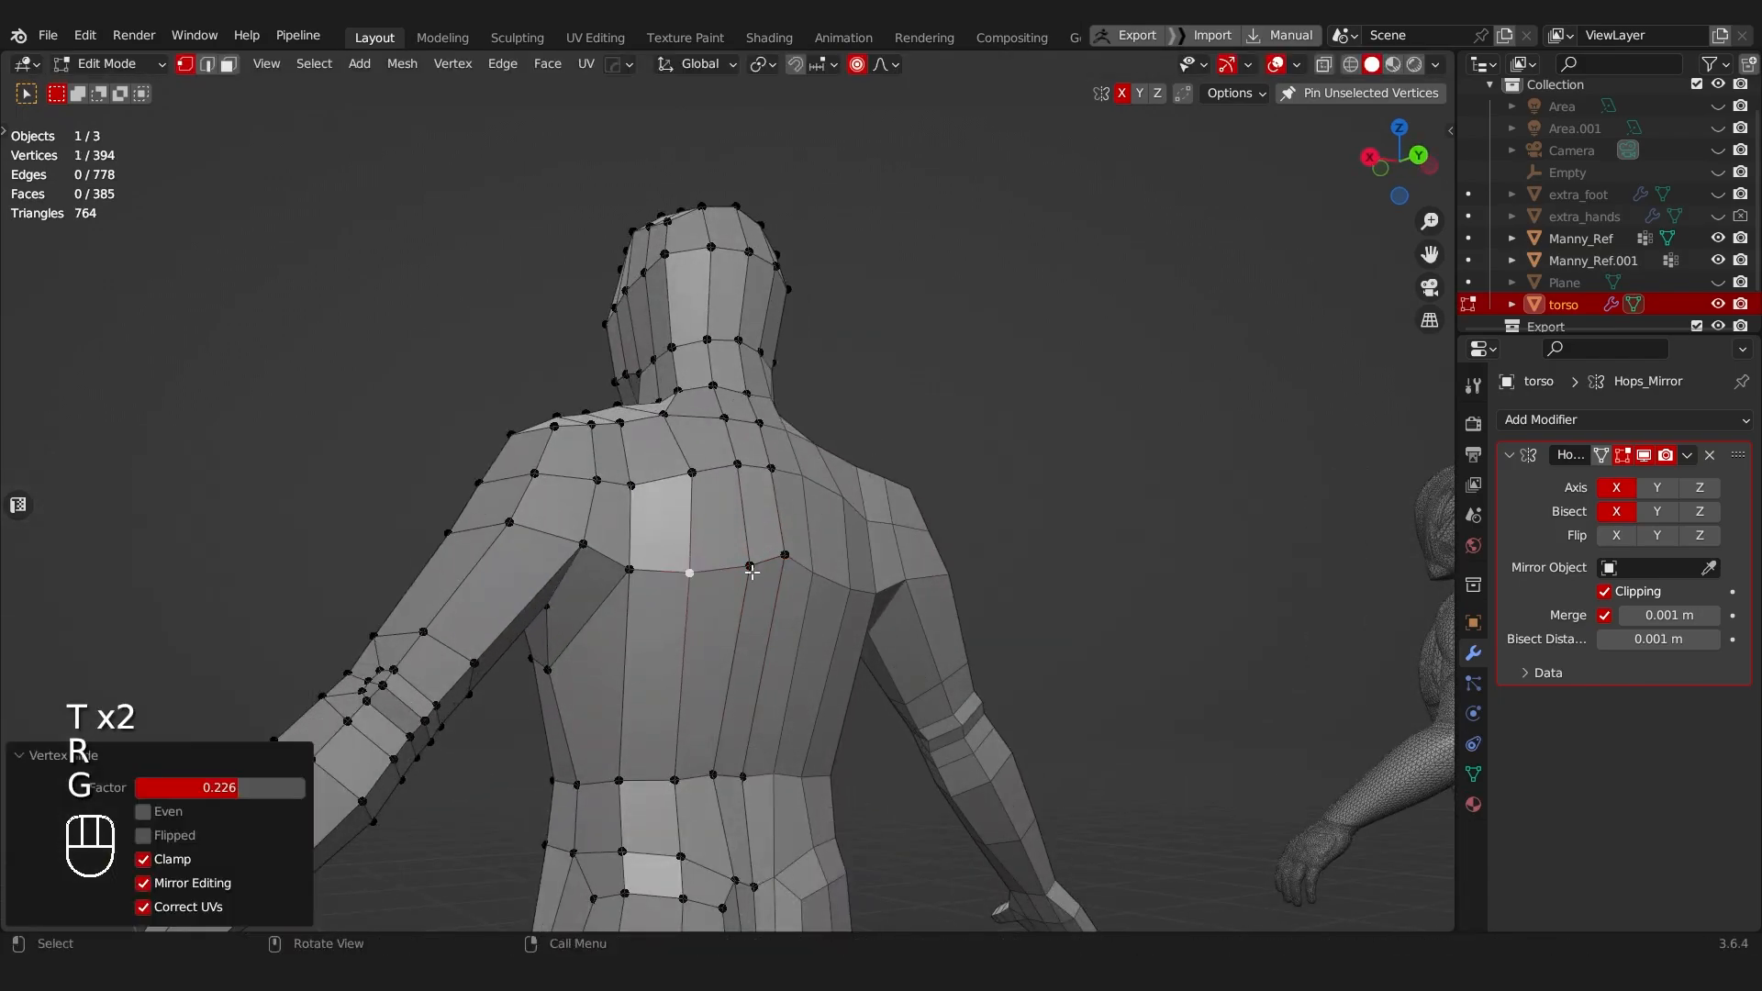
Step: Move the mid-back vertex beside the spine down along Z, and slide its outer neighbour along its edge by a factor of about 0.155
{"action": "left_click", "coordinate": [776, 558]}
{"action": "key", "text": "g"}
{"action": "key", "text": "z"}
{"action": "left_click", "coordinate": [810, 586]}
{"action": "left_click", "coordinate": [751, 577]}
{"action": "key", "text": "g"}
{"action": "key", "text": "g"}
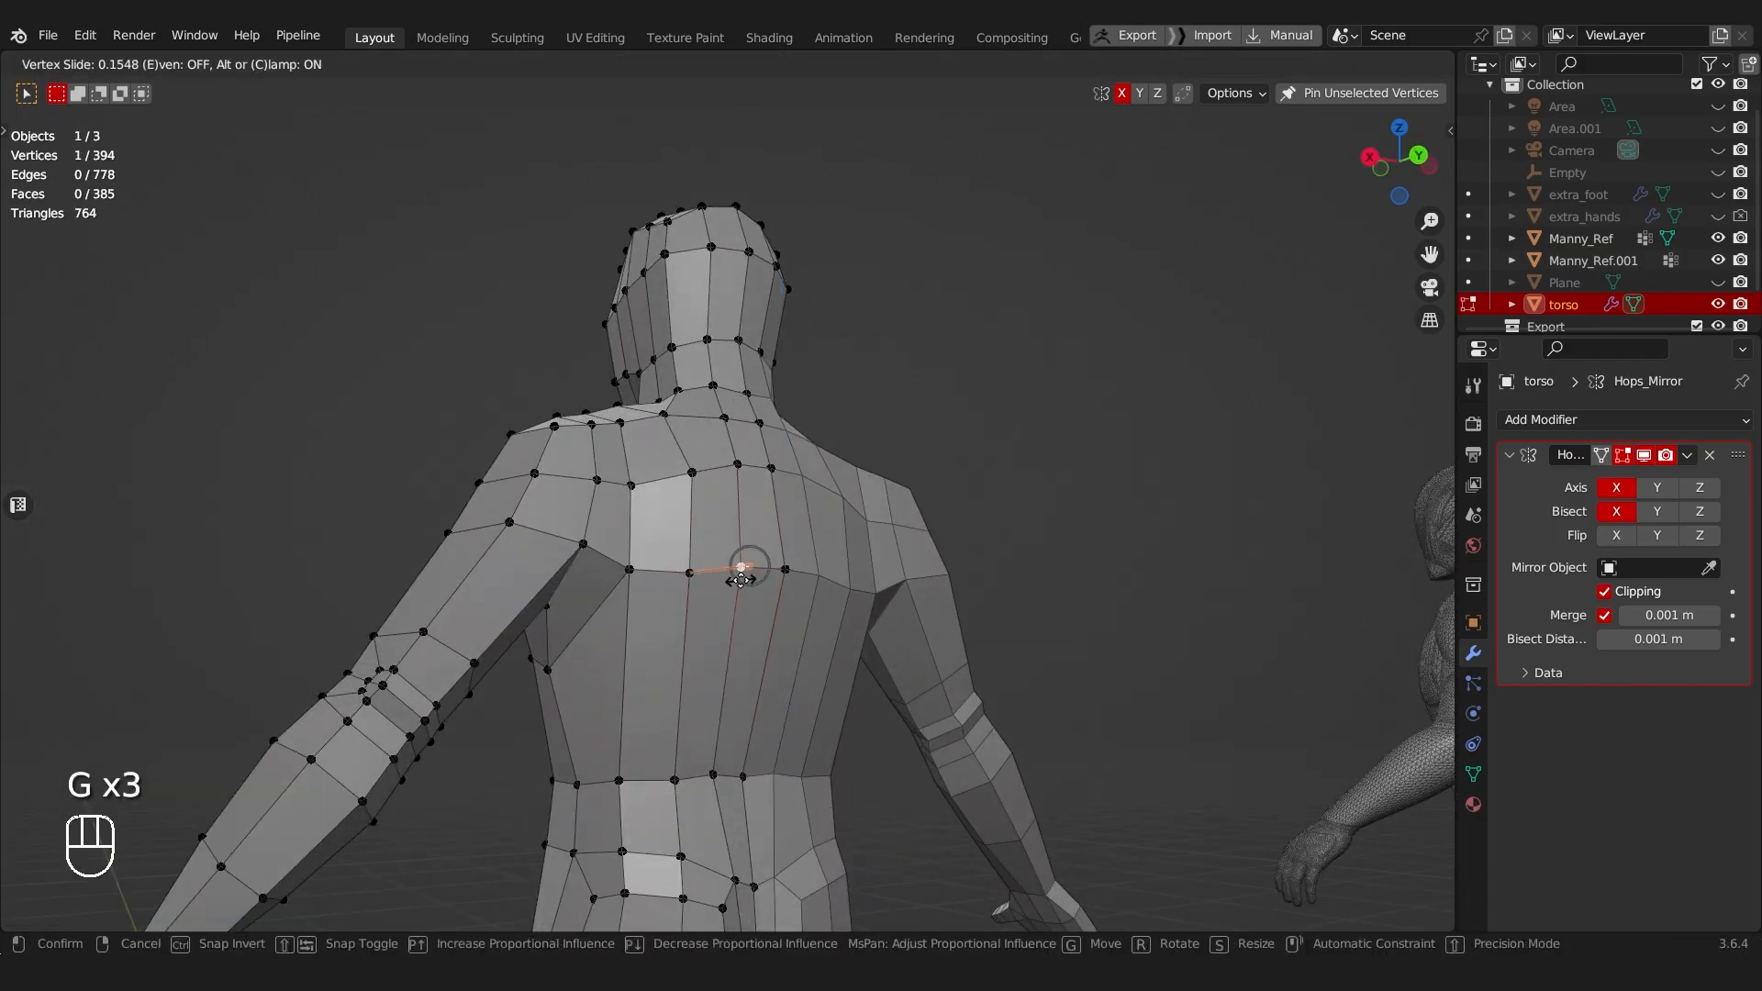
{"action": "left_click", "coordinate": [742, 581]}
Step: Try to nudge the upper-back vertex at the shoulder blade, and undo the move
{"action": "left_click", "coordinate": [687, 476]}
{"action": "key", "text": "g"}
{"action": "left_click", "coordinate": [679, 479]}
{"action": "scroll", "coordinate": [683, 491], "scroll_direction": "down", "scroll_amount": 3}
{"action": "mouse_move", "coordinate": [730, 534]}
{"action": "middle_mouse_down"}
{"action": "mouse_move", "coordinate": [689, 594]}
{"action": "mouse_move", "coordinate": [638, 578]}
{"action": "mouse_move", "coordinate": [706, 558]}
{"action": "middle_mouse_up"}
{"action": "key", "text": "ctrl+z"}
Step: Smooth the whole body mesh with Volume Smoothing at a smooth amount of 0.23, and clear the selection
{"action": "key", "text": "a"}
{"action": "key", "text": "a"}
{"action": "scroll", "coordinate": [704, 597], "scroll_direction": "down", "scroll_amount": 5}
{"action": "middle_click_drag", "start_coordinate": [703, 712], "coordinate": [701, 638], "text": "shift"}
{"action": "scroll", "coordinate": [701, 637], "scroll_direction": "up", "scroll_amount": 4}
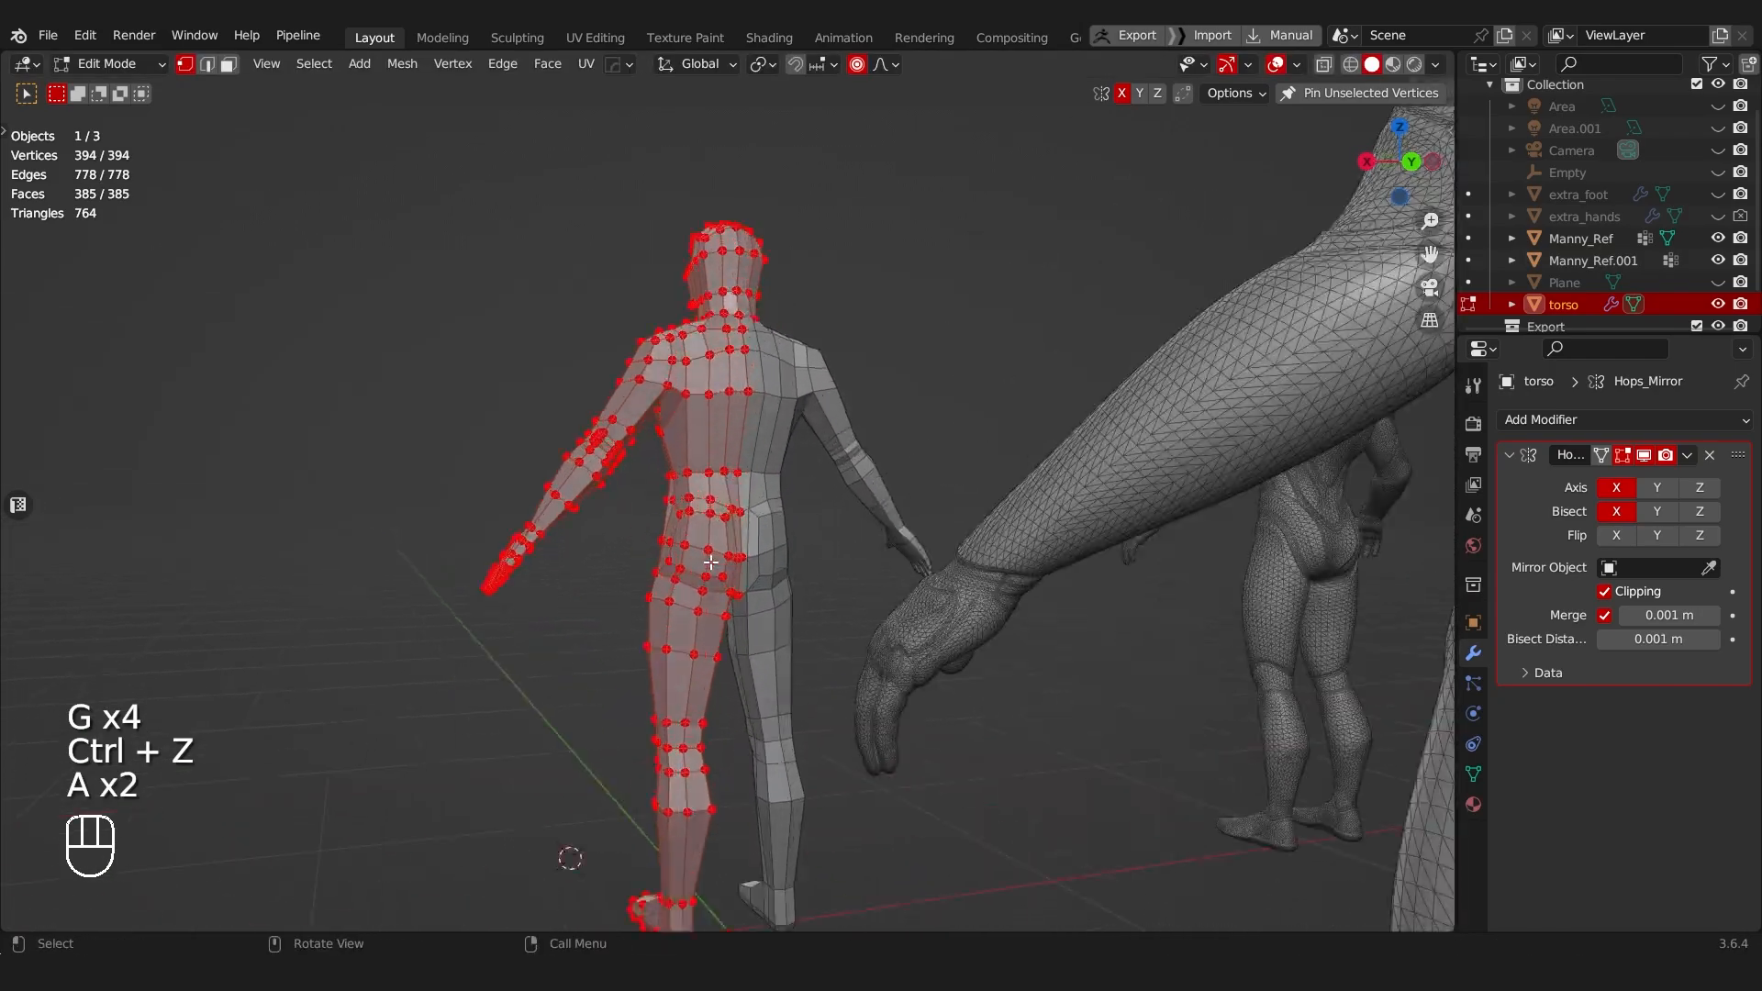
{"action": "right_click", "coordinate": [700, 637]}
{"action": "mouse_move", "coordinate": [733, 879]}
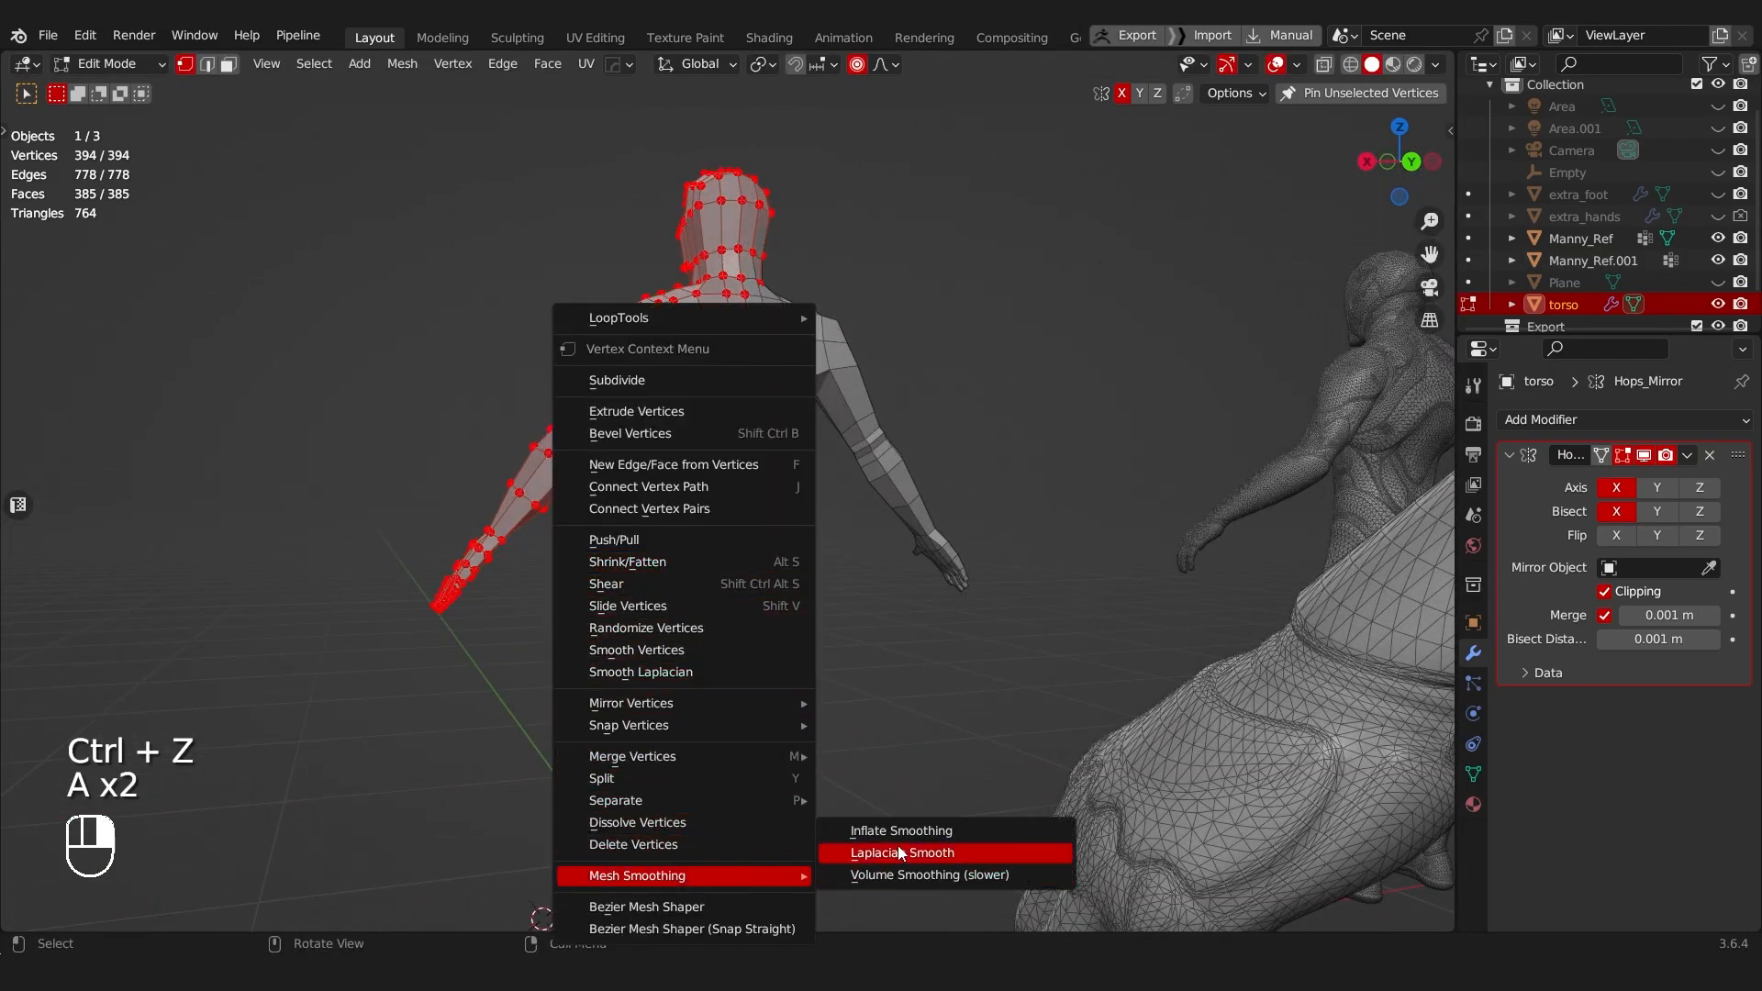
{"action": "left_click", "coordinate": [927, 875]}
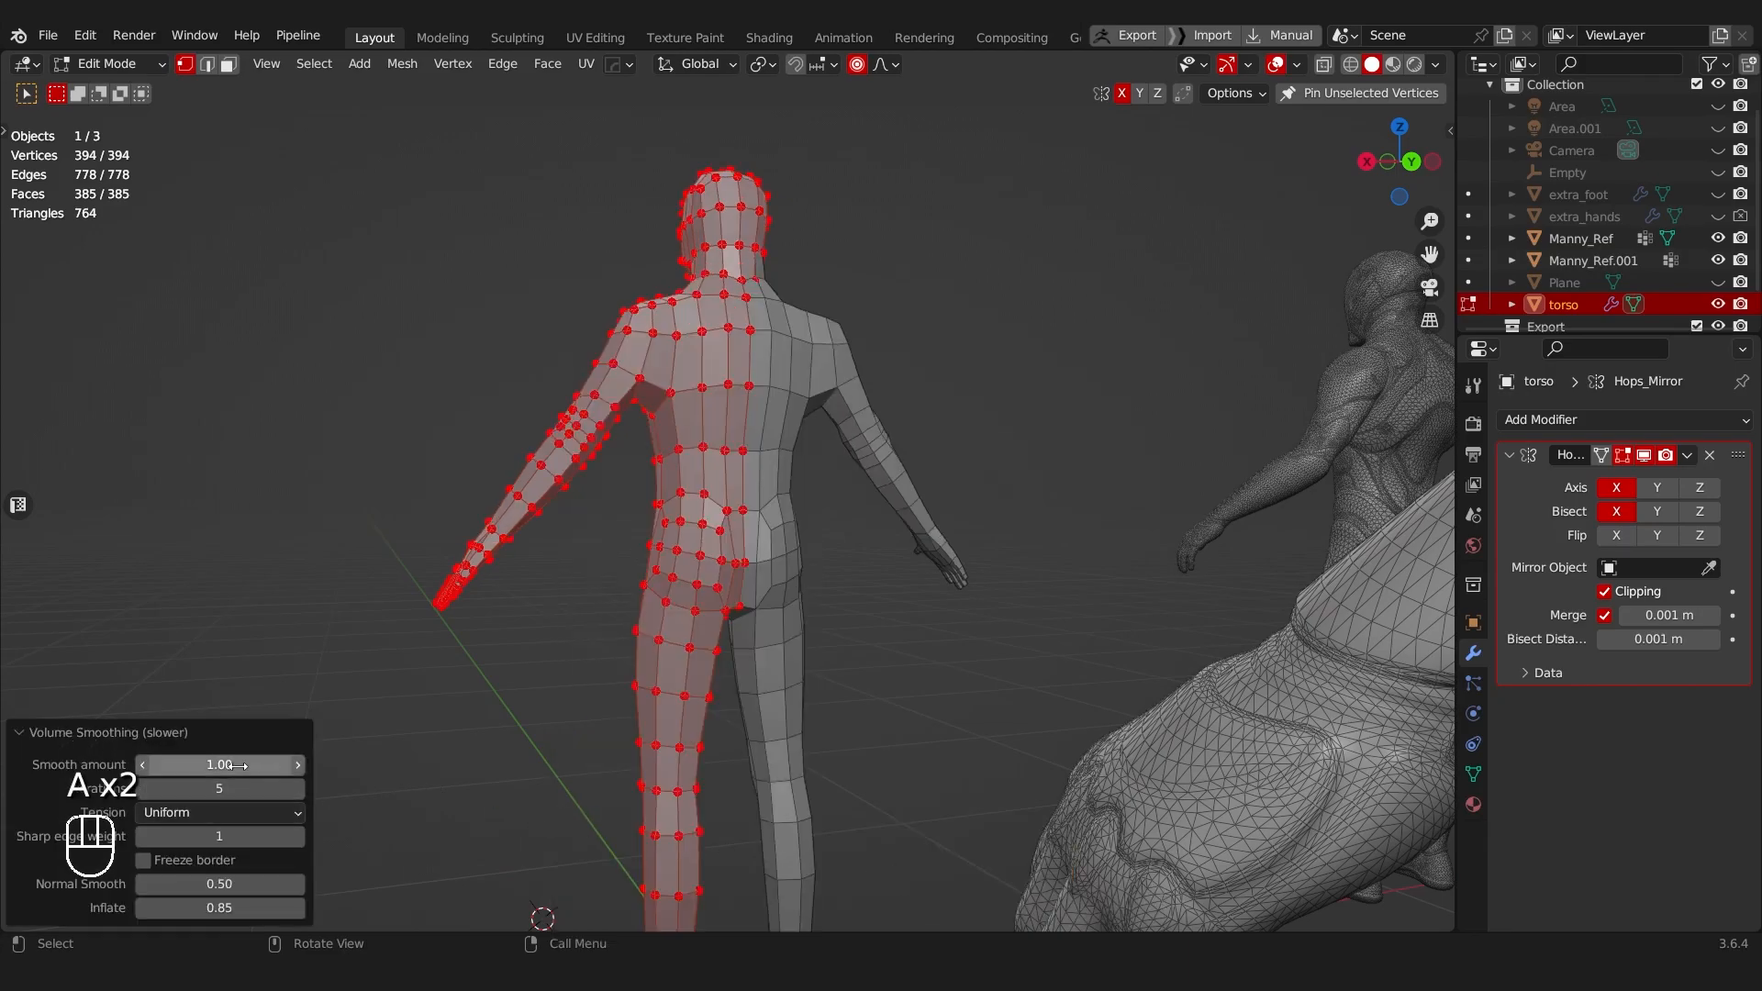
{"action": "left_click_drag", "start_coordinate": [219, 765], "coordinate": [165, 765], "text": "shift"}
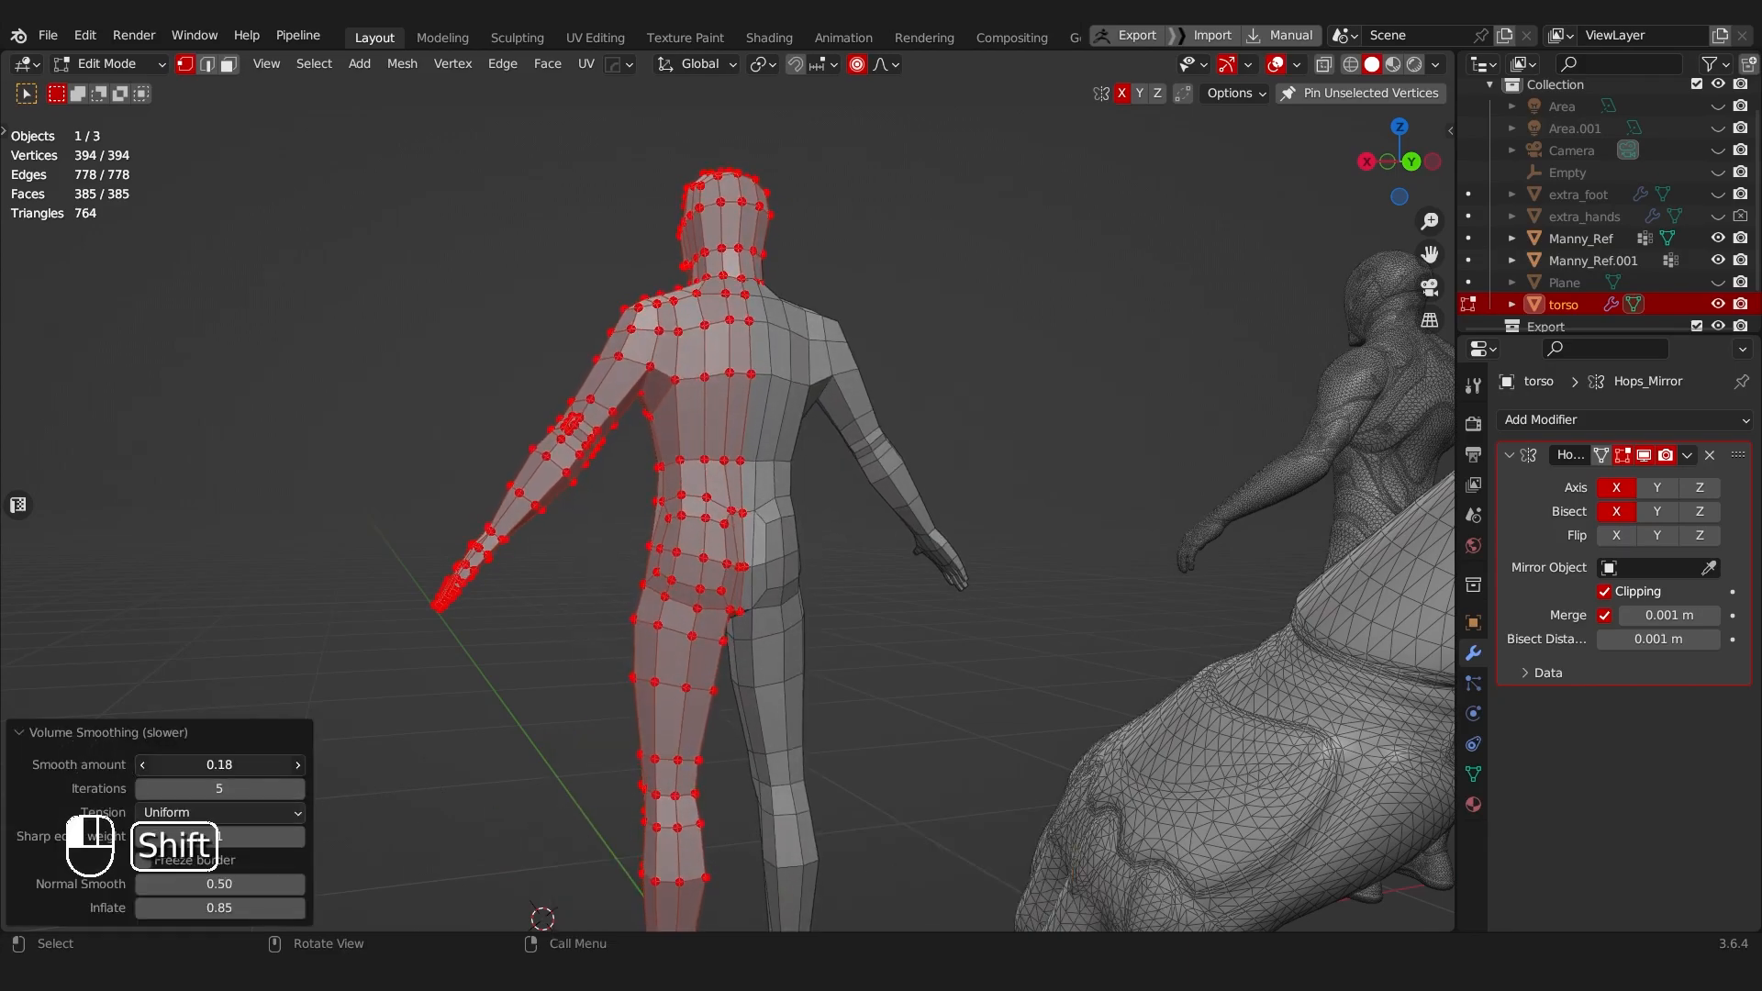
{"action": "scroll", "coordinate": [352, 632], "scroll_direction": "down", "scroll_amount": 2}
{"action": "middle_click_drag", "start_coordinate": [559, 477], "coordinate": [863, 400]}
{"action": "key", "text": "a"}
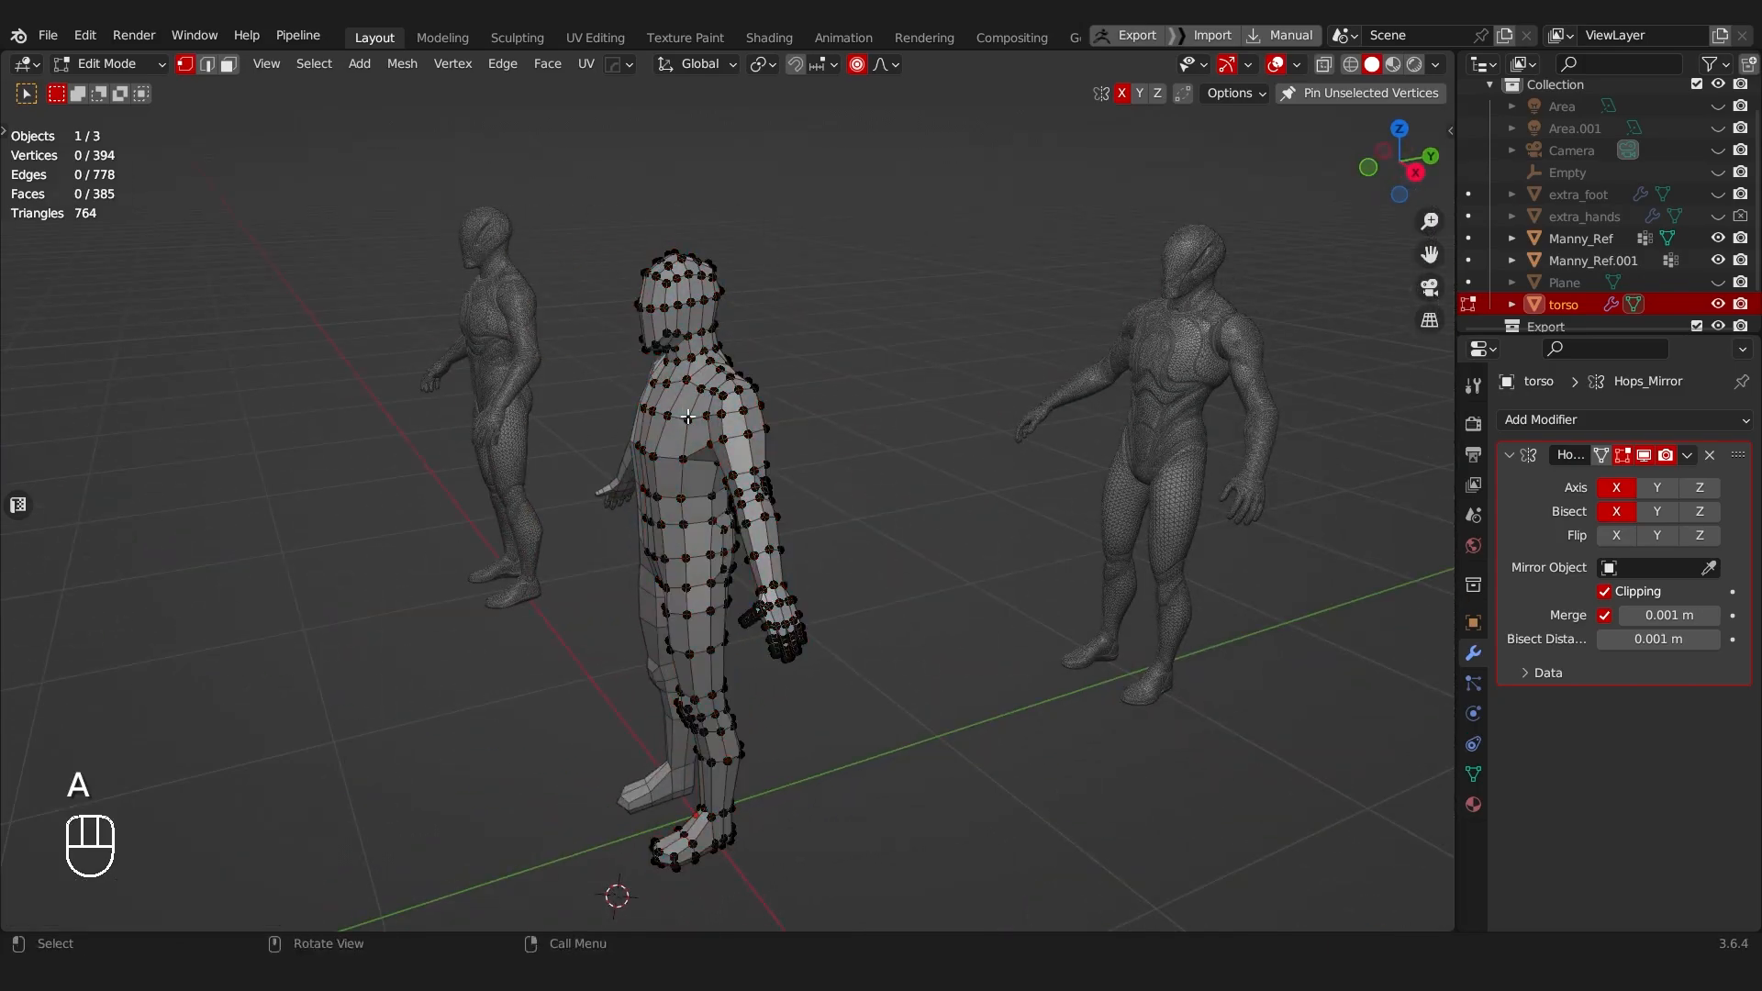
Step: Try Smooth Vertices at 0.500 with one repeat on the whole body mesh, and undo it
{"action": "middle_click_drag", "start_coordinate": [725, 394], "coordinate": [817, 413]}
{"action": "scroll", "coordinate": [888, 412], "scroll_direction": "up", "scroll_amount": 2}
{"action": "key", "text": "a"}
{"action": "right_click", "coordinate": [625, 439]}
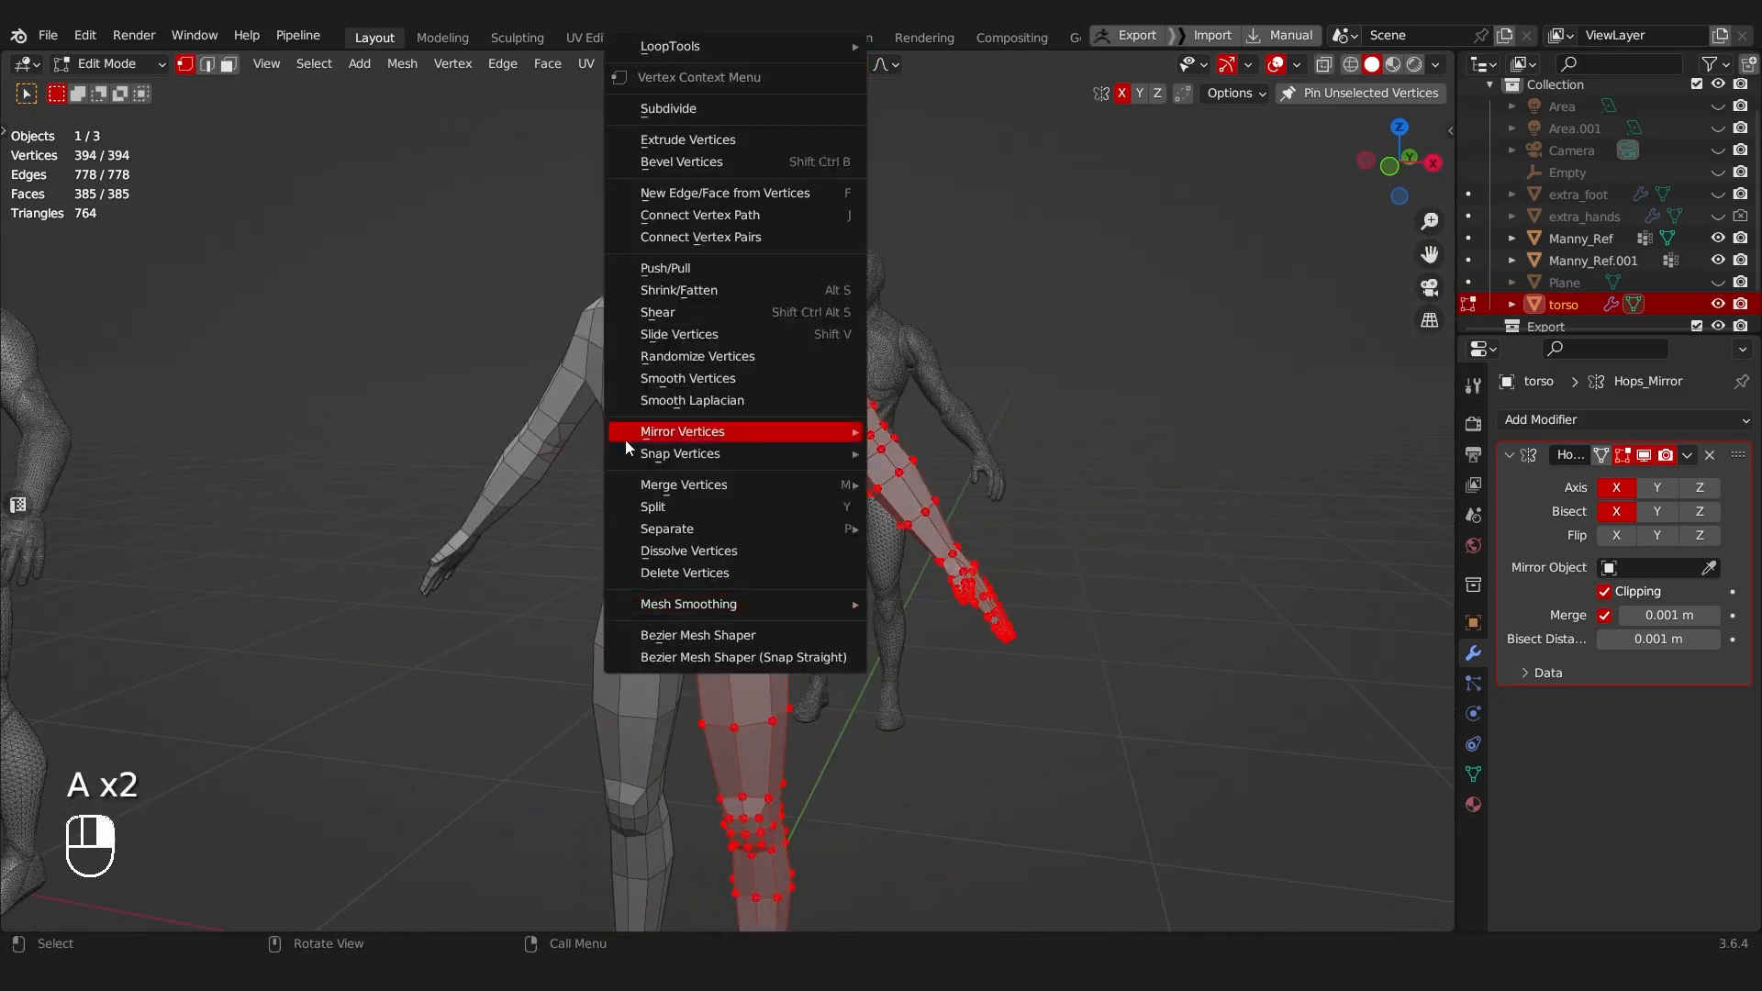
{"action": "left_click", "coordinate": [711, 378]}
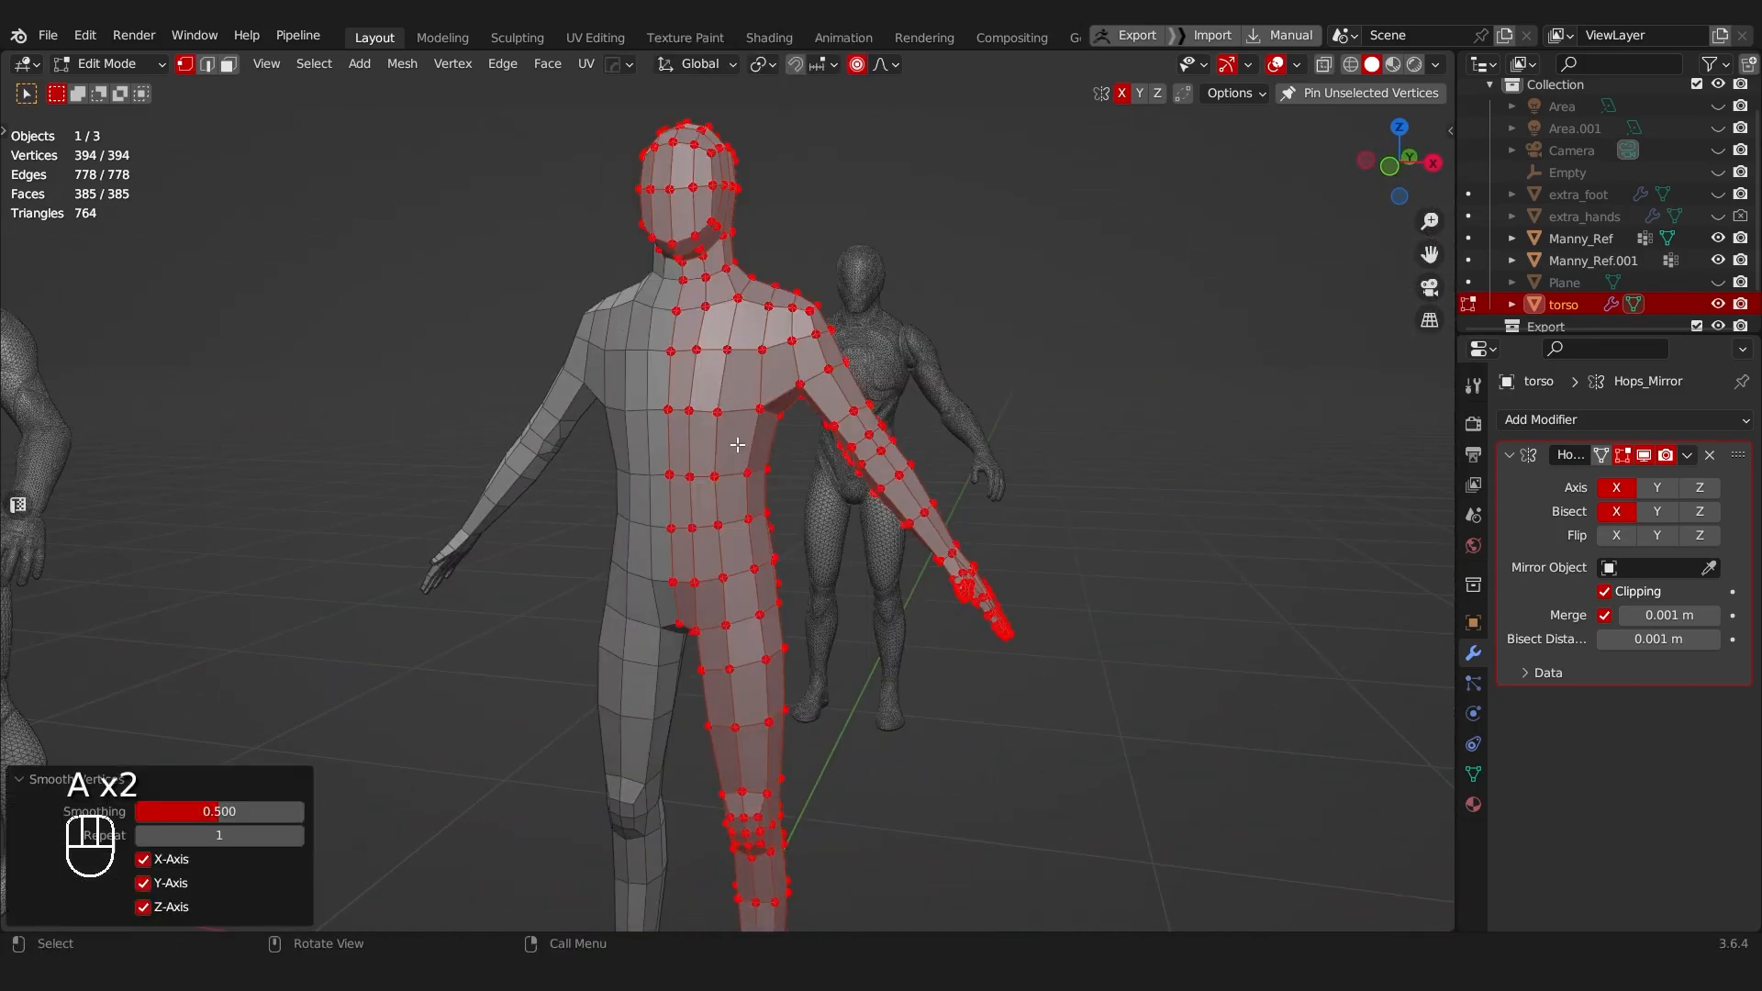
{"action": "middle_click_drag", "start_coordinate": [711, 378], "coordinate": [784, 539]}
{"action": "key", "text": "Tab"}
{"action": "left_click", "coordinate": [782, 385]}
{"action": "scroll", "coordinate": [782, 390], "scroll_direction": "down", "scroll_amount": 4}
{"action": "middle_click_drag", "start_coordinate": [783, 408], "coordinate": [910, 415]}
{"action": "scroll", "coordinate": [910, 415], "scroll_direction": "up", "scroll_amount": 4}
{"action": "key", "text": "ctrl+z"}
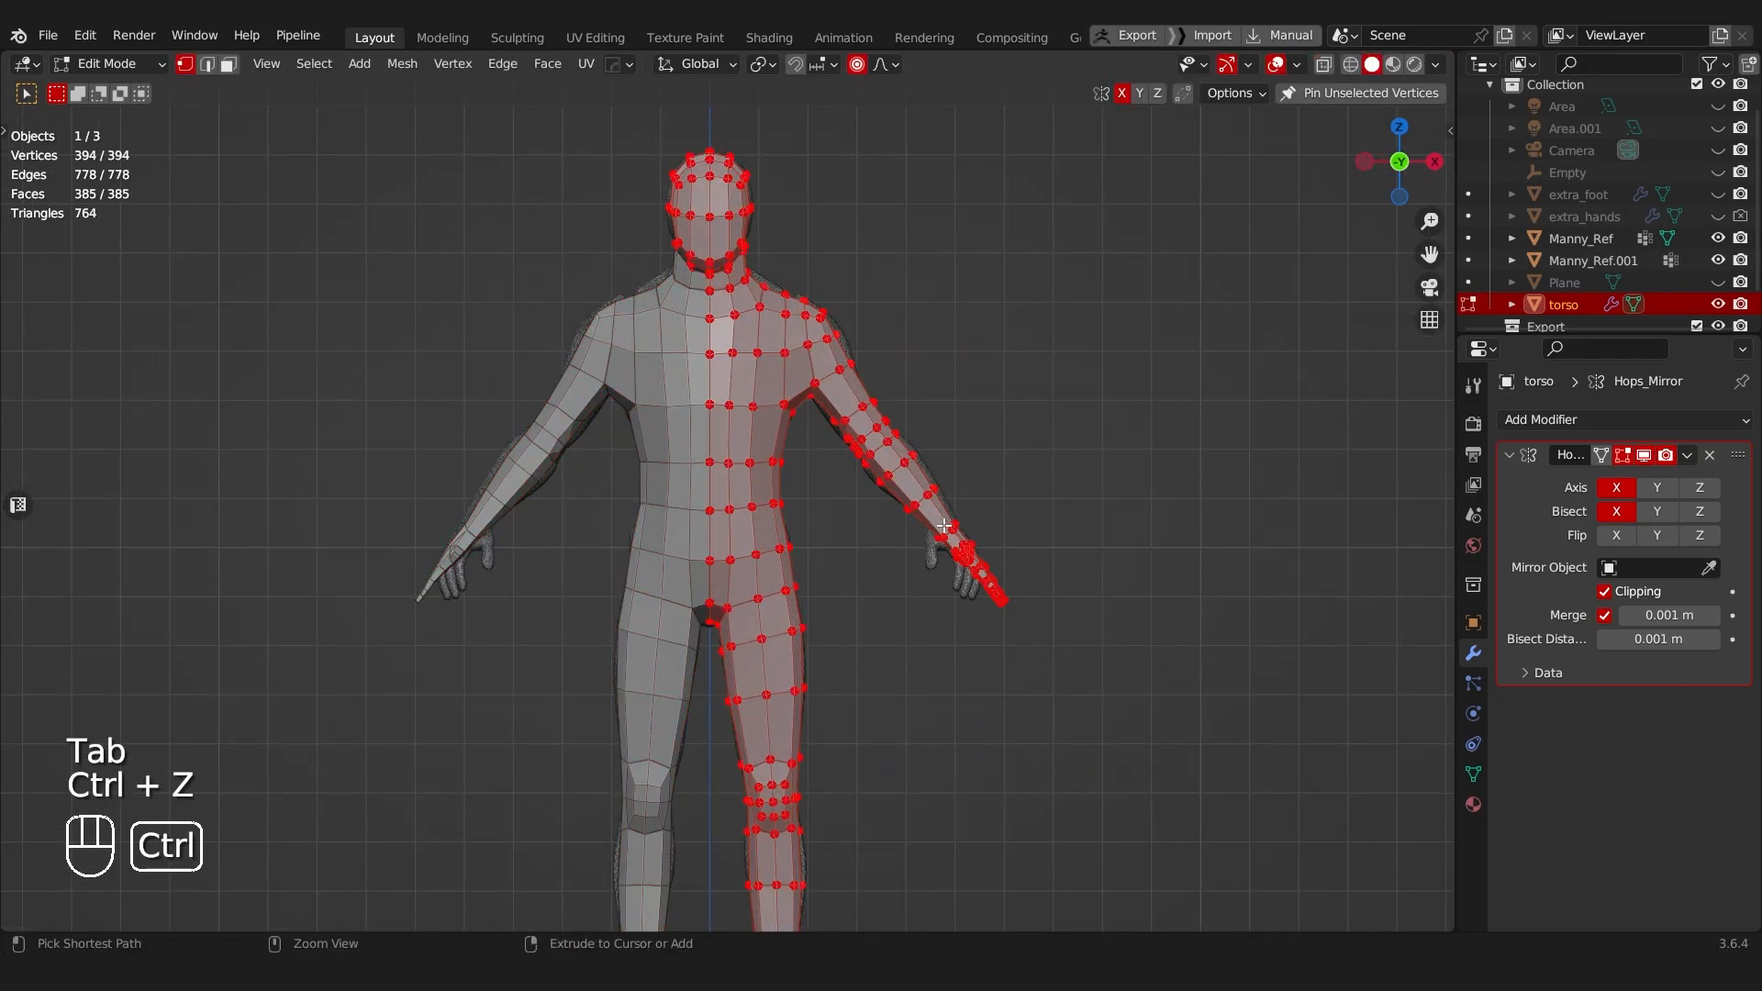
{"action": "key", "text": "ctrl+z"}
Step: Apply Volume Smoothing to the whole body mesh once more with a smooth amount of 0.23 and 5 iterations
{"action": "middle_click_drag", "start_coordinate": [943, 515], "coordinate": [756, 481]}
{"action": "right_click", "coordinate": [756, 481]}
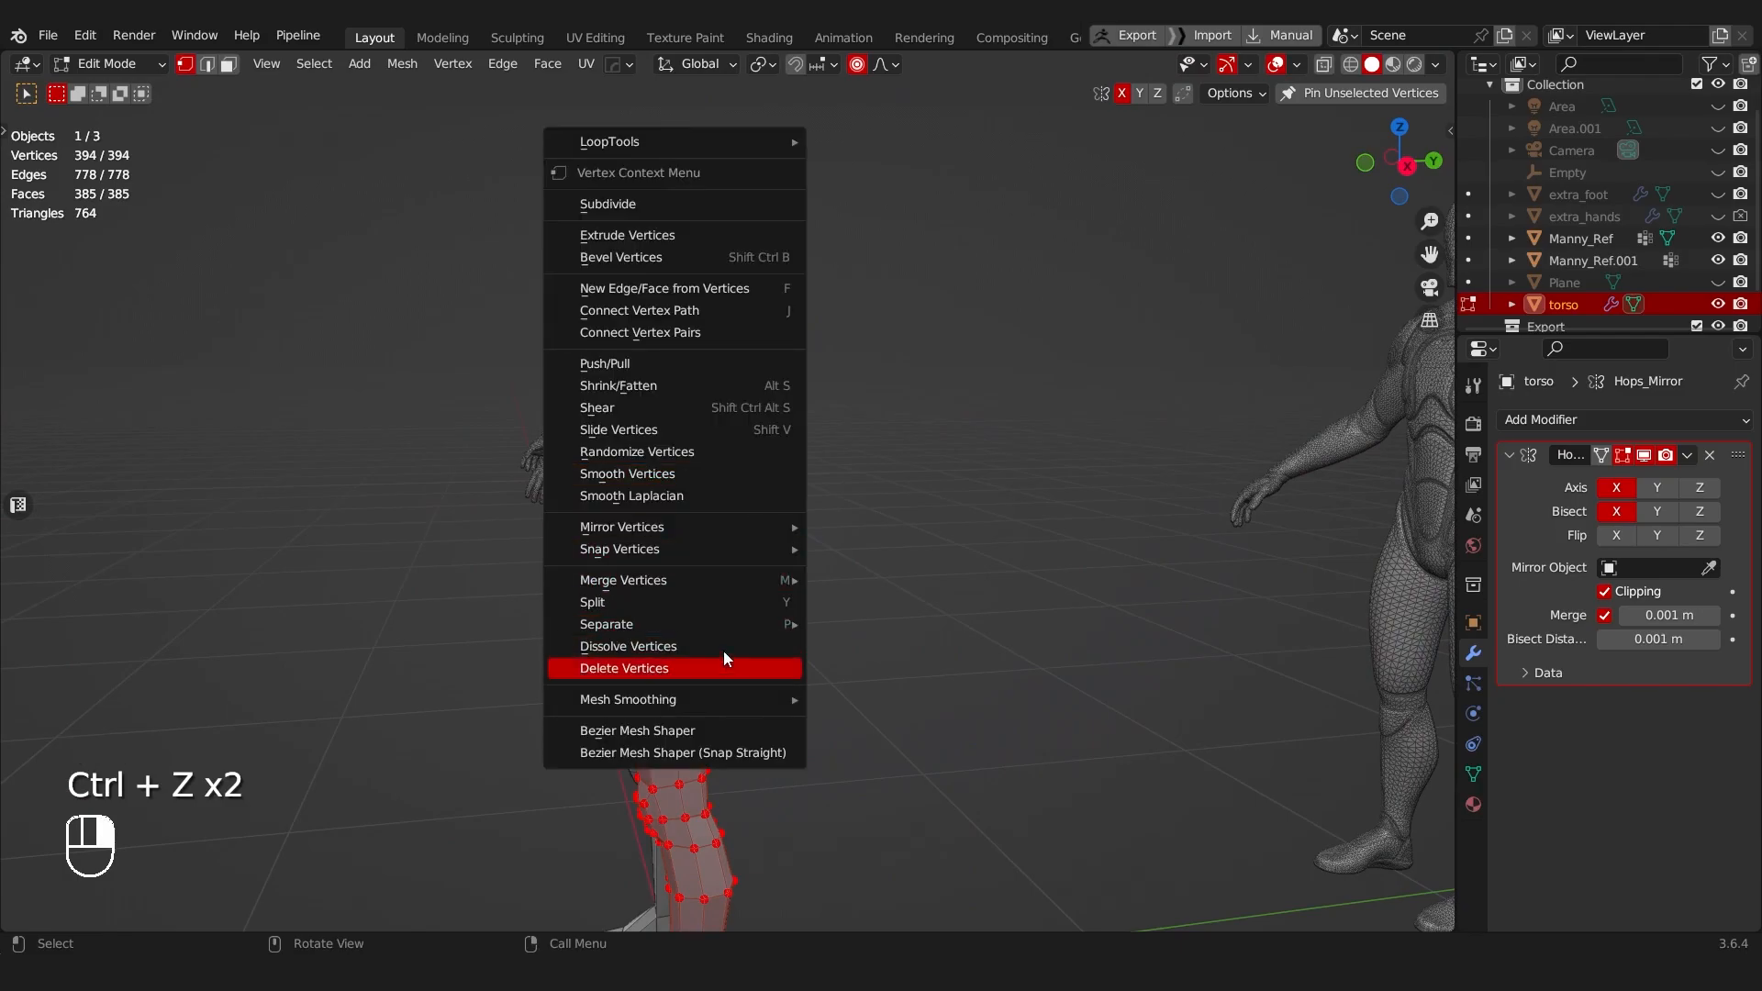
{"action": "mouse_move", "coordinate": [725, 699]}
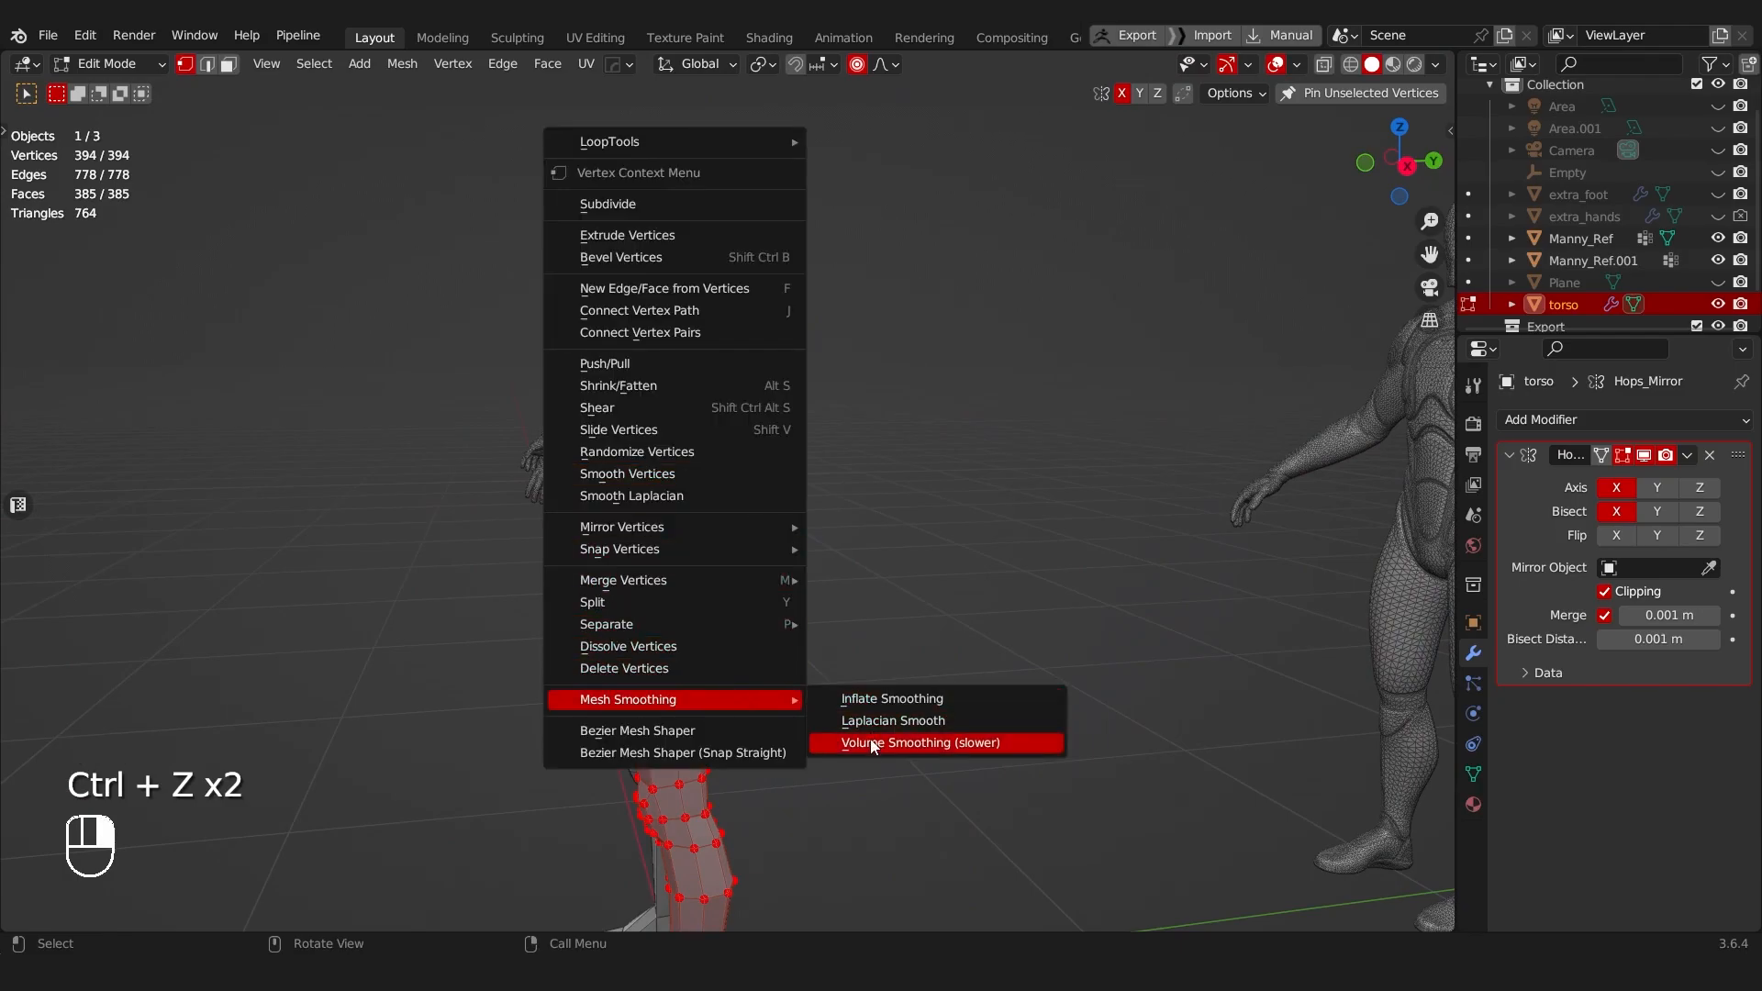
{"action": "left_click", "coordinate": [867, 743]}
{"action": "middle_click_drag", "start_coordinate": [514, 514], "coordinate": [807, 488]}
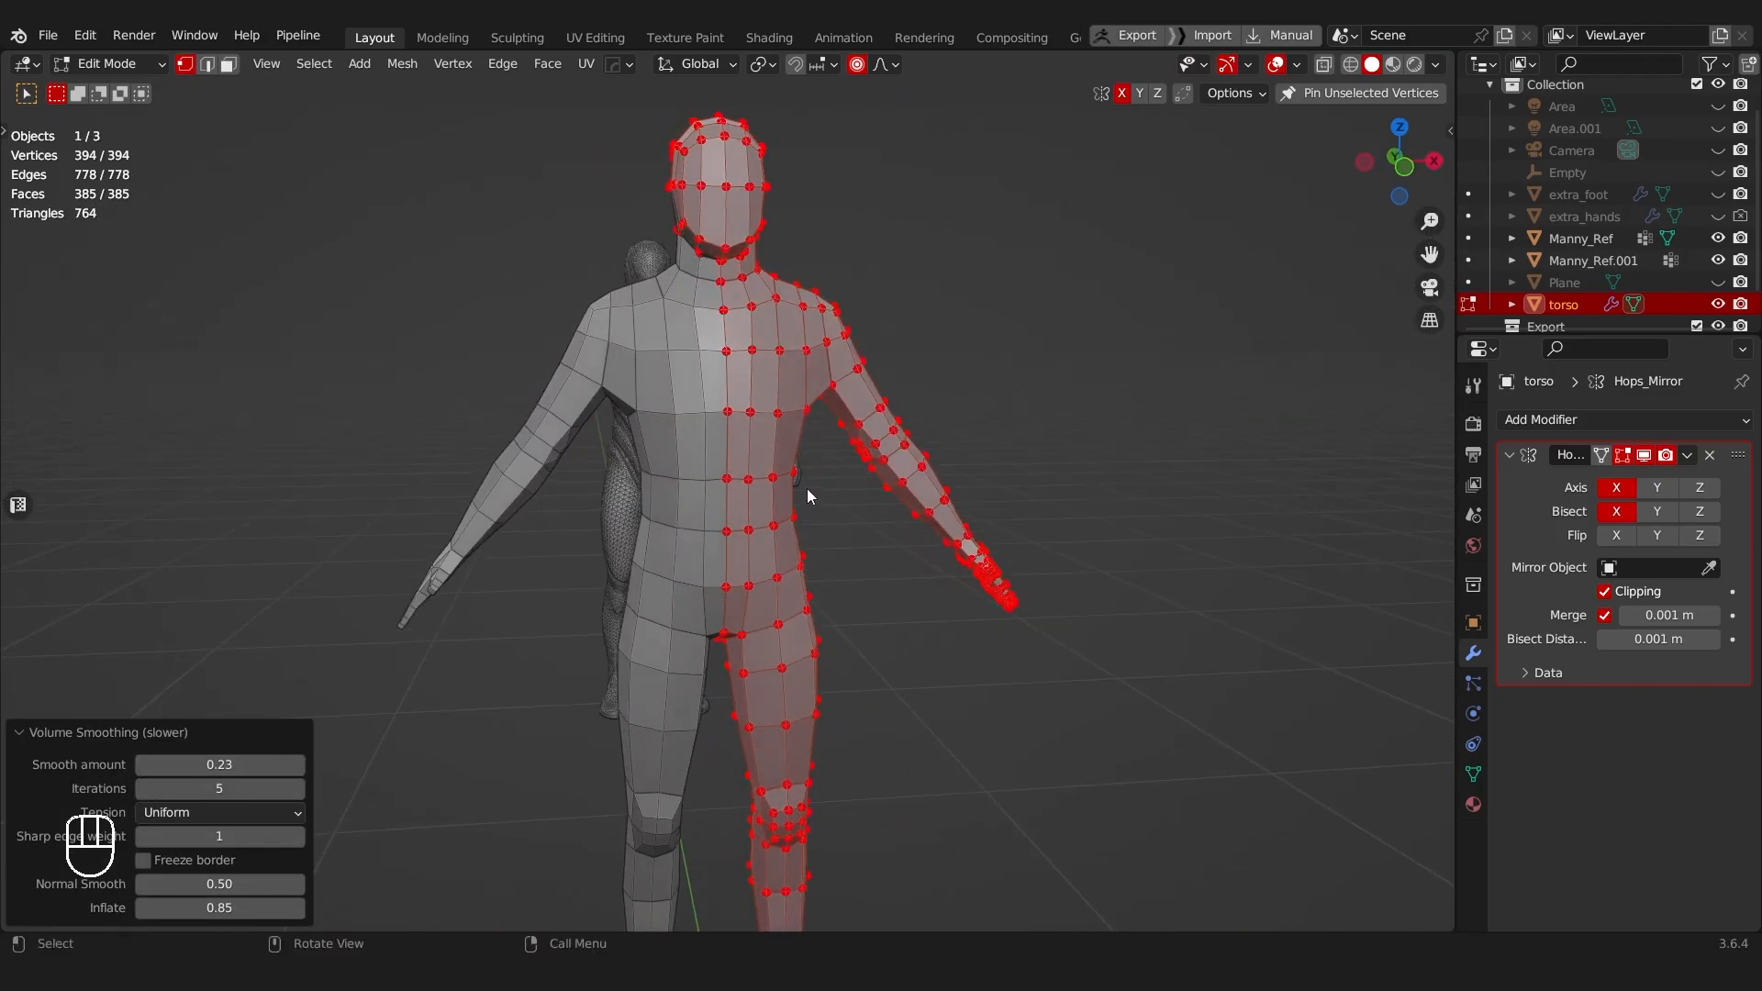
Step: Move the three armpit vertices inward and upward in X-ray front view to follow the reference
{"action": "key", "text": "Tab"}
{"action": "middle_click_drag", "start_coordinate": [788, 382], "coordinate": [766, 371]}
{"action": "scroll", "coordinate": [762, 367], "scroll_direction": "up", "scroll_amount": 6}
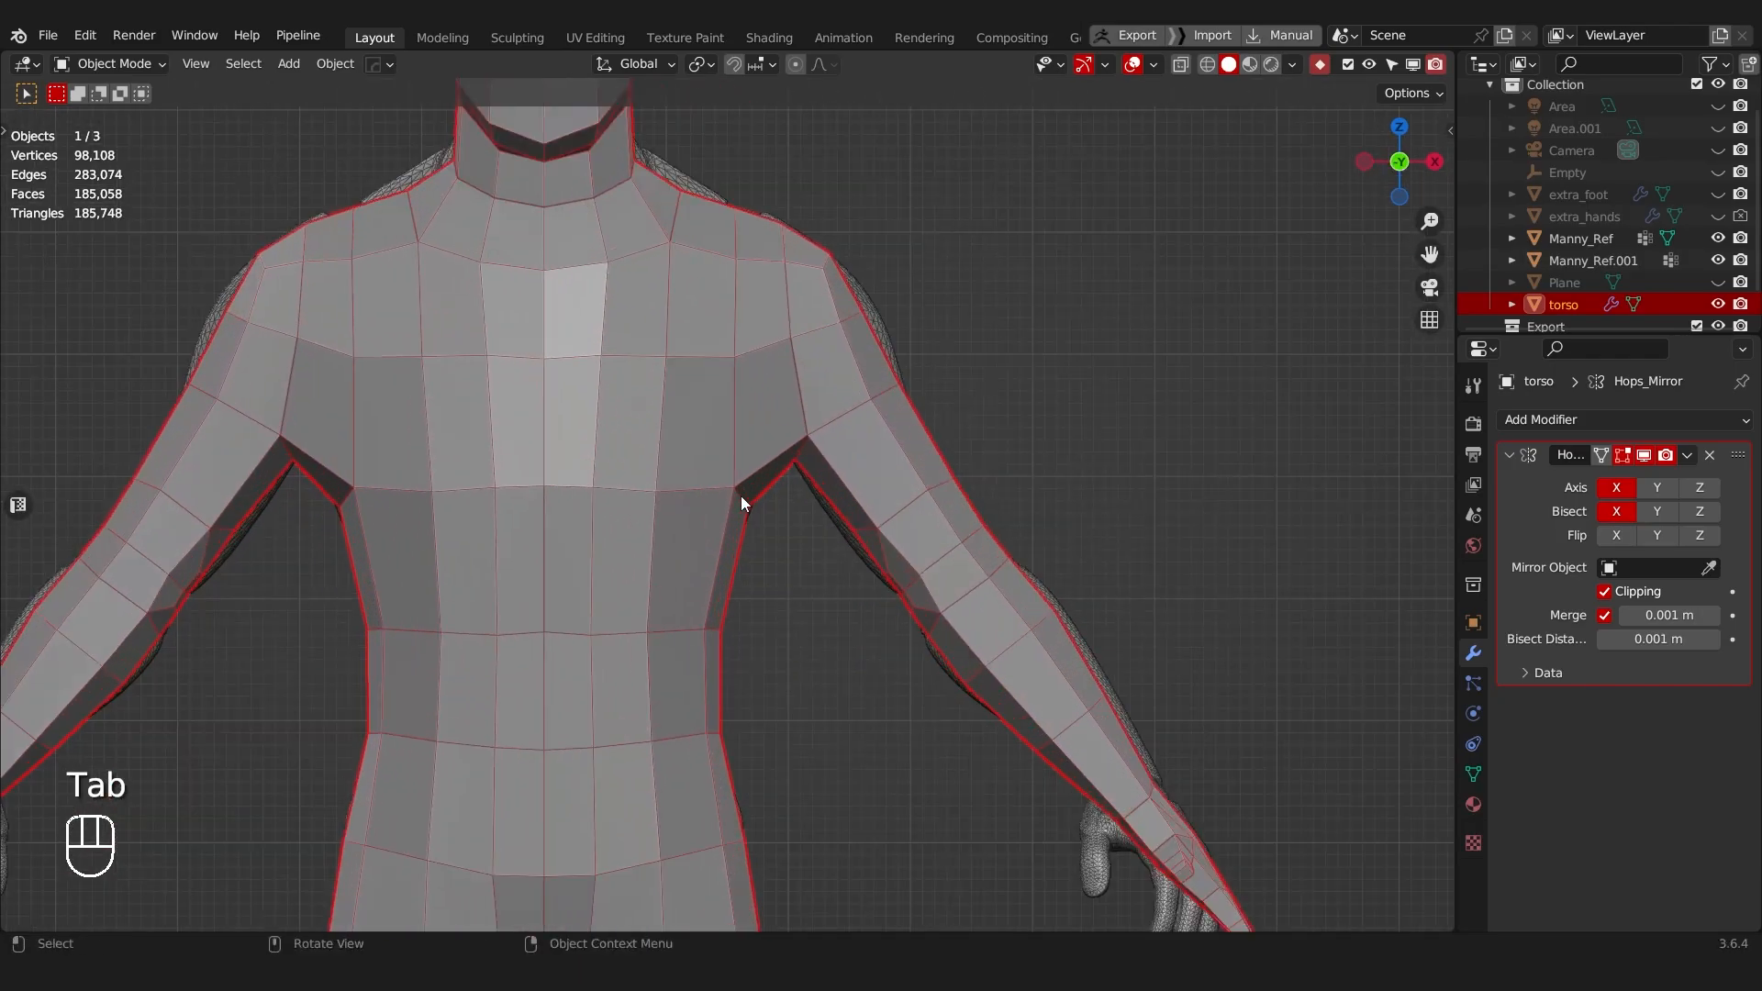
{"action": "key", "text": "Tab"}
{"action": "key", "text": "alt+z"}
{"action": "left_click_drag", "start_coordinate": [776, 401], "coordinate": [807, 459]}
{"action": "key", "text": "g"}
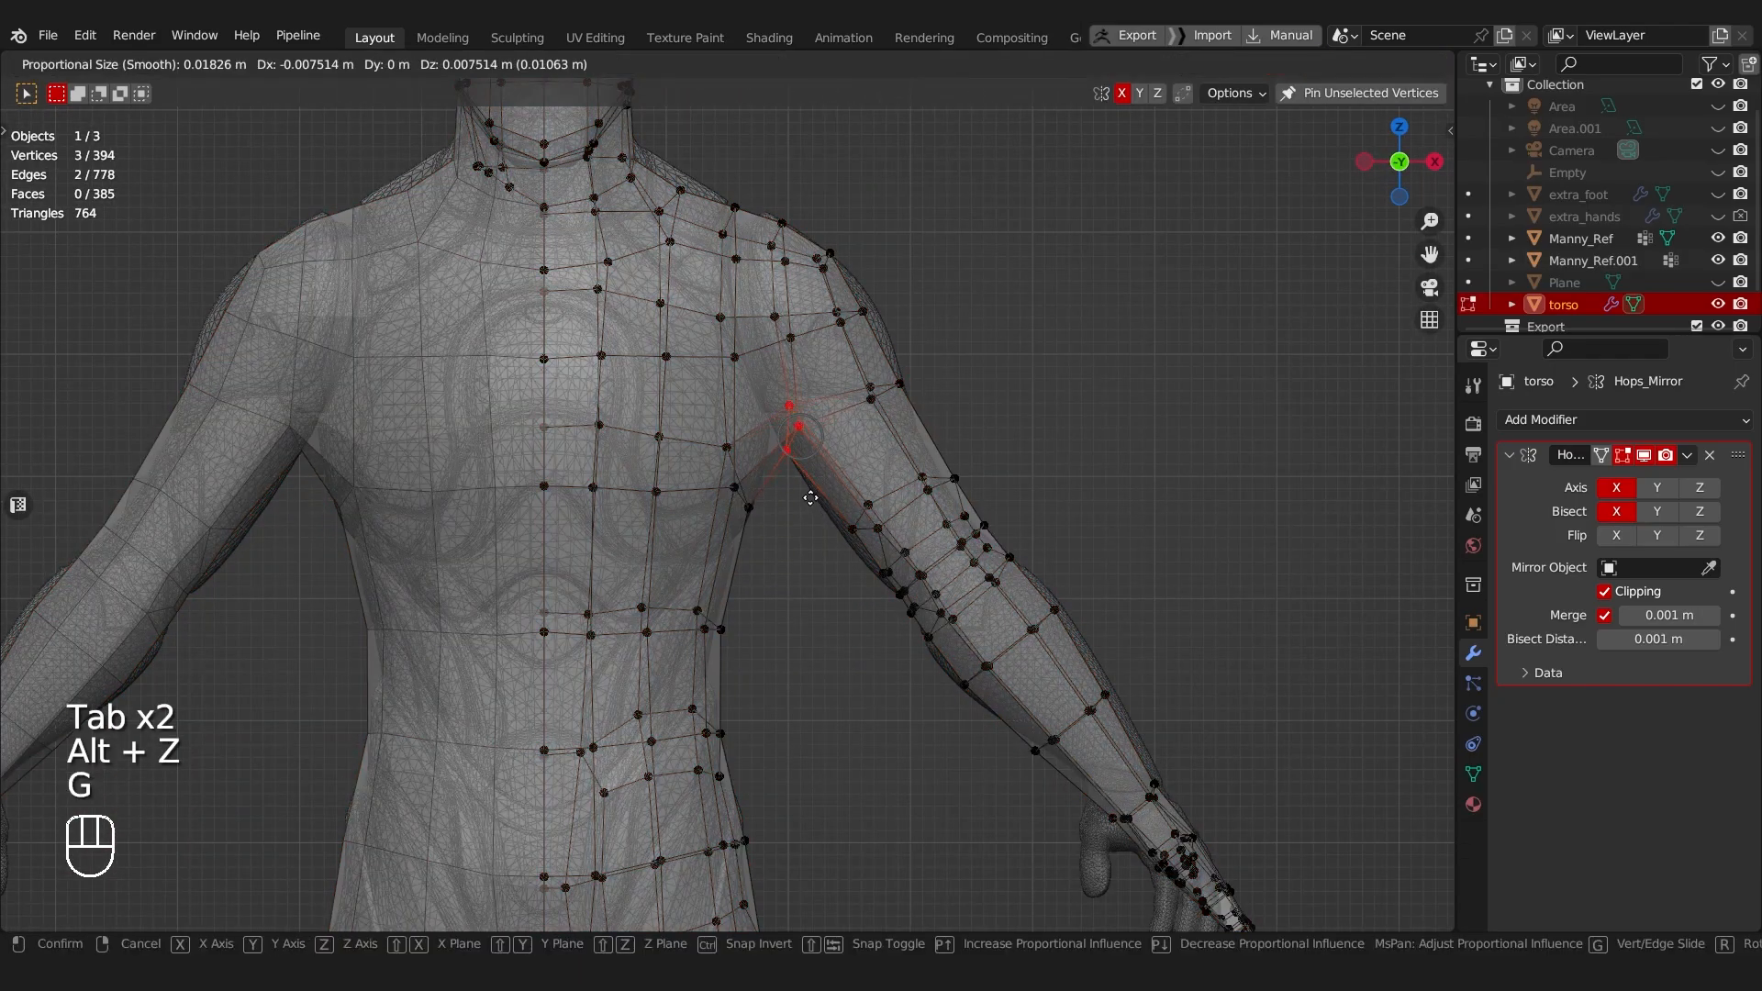
{"action": "left_click", "coordinate": [791, 476]}
{"action": "key", "text": "e"}
{"action": "left_click", "coordinate": [852, 451]}
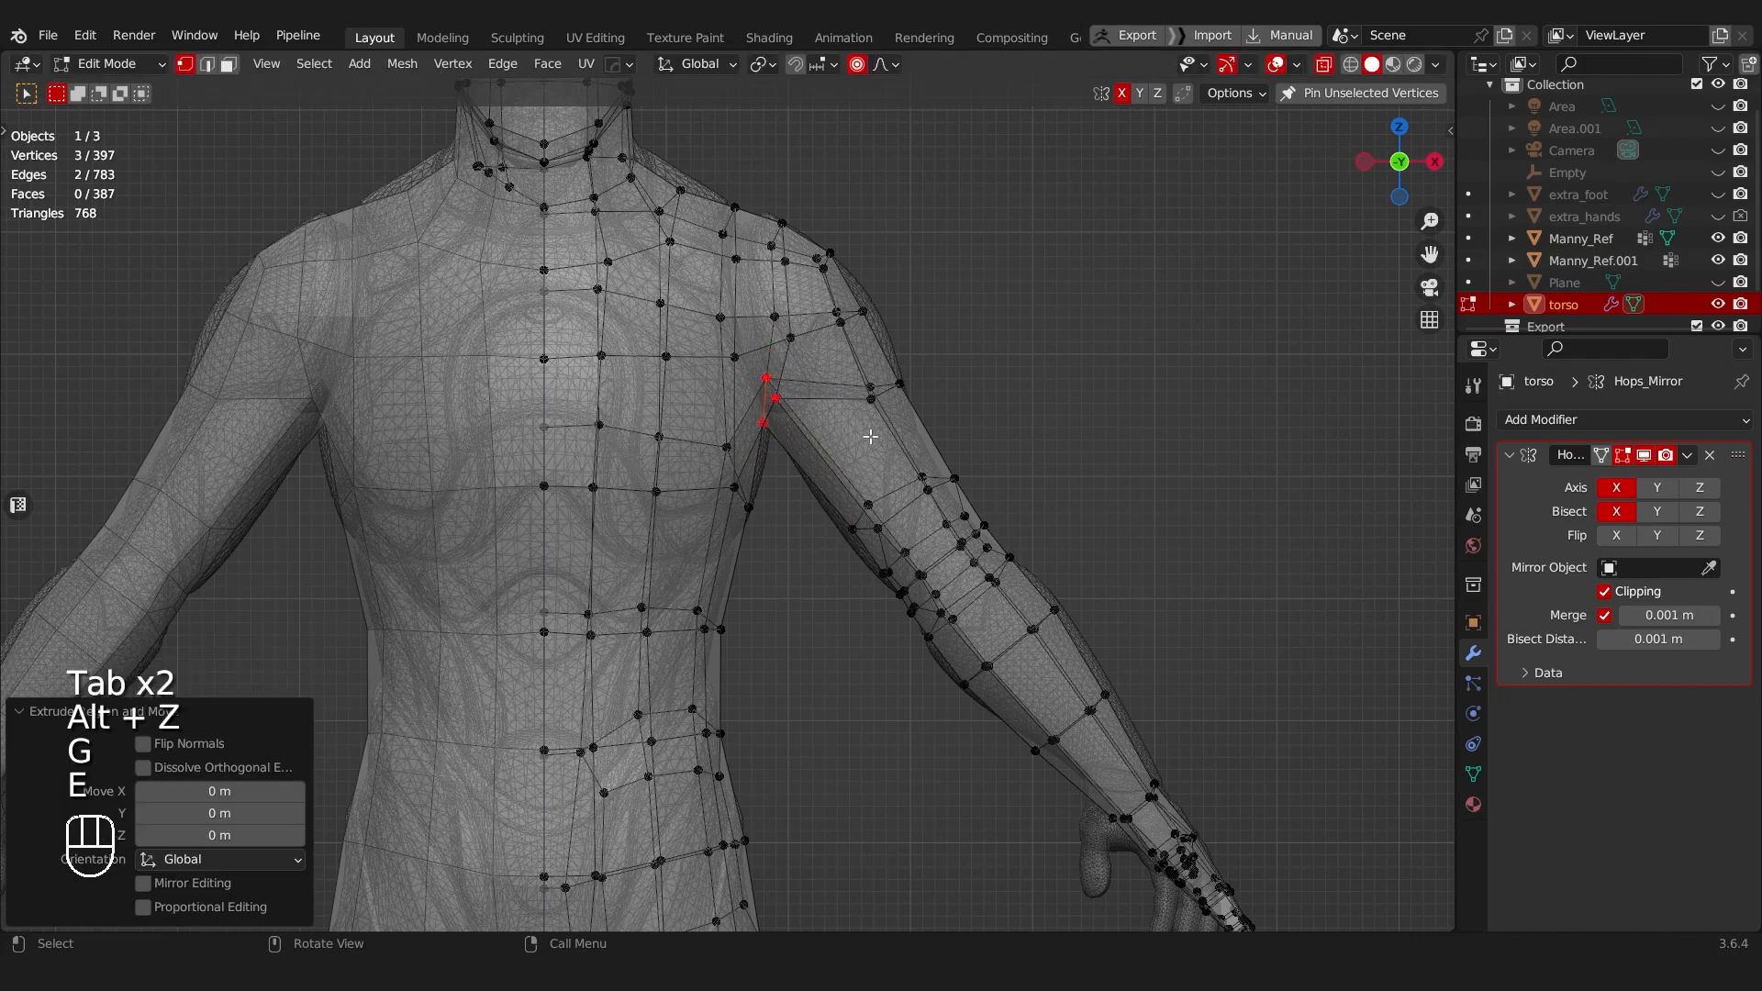
{"action": "key", "text": "ctrl+z"}
Step: Rotate the three armpit vertices by -19.2° in front view and nudge them into place
{"action": "key", "text": "r"}
{"action": "left_click", "coordinate": [982, 390]}
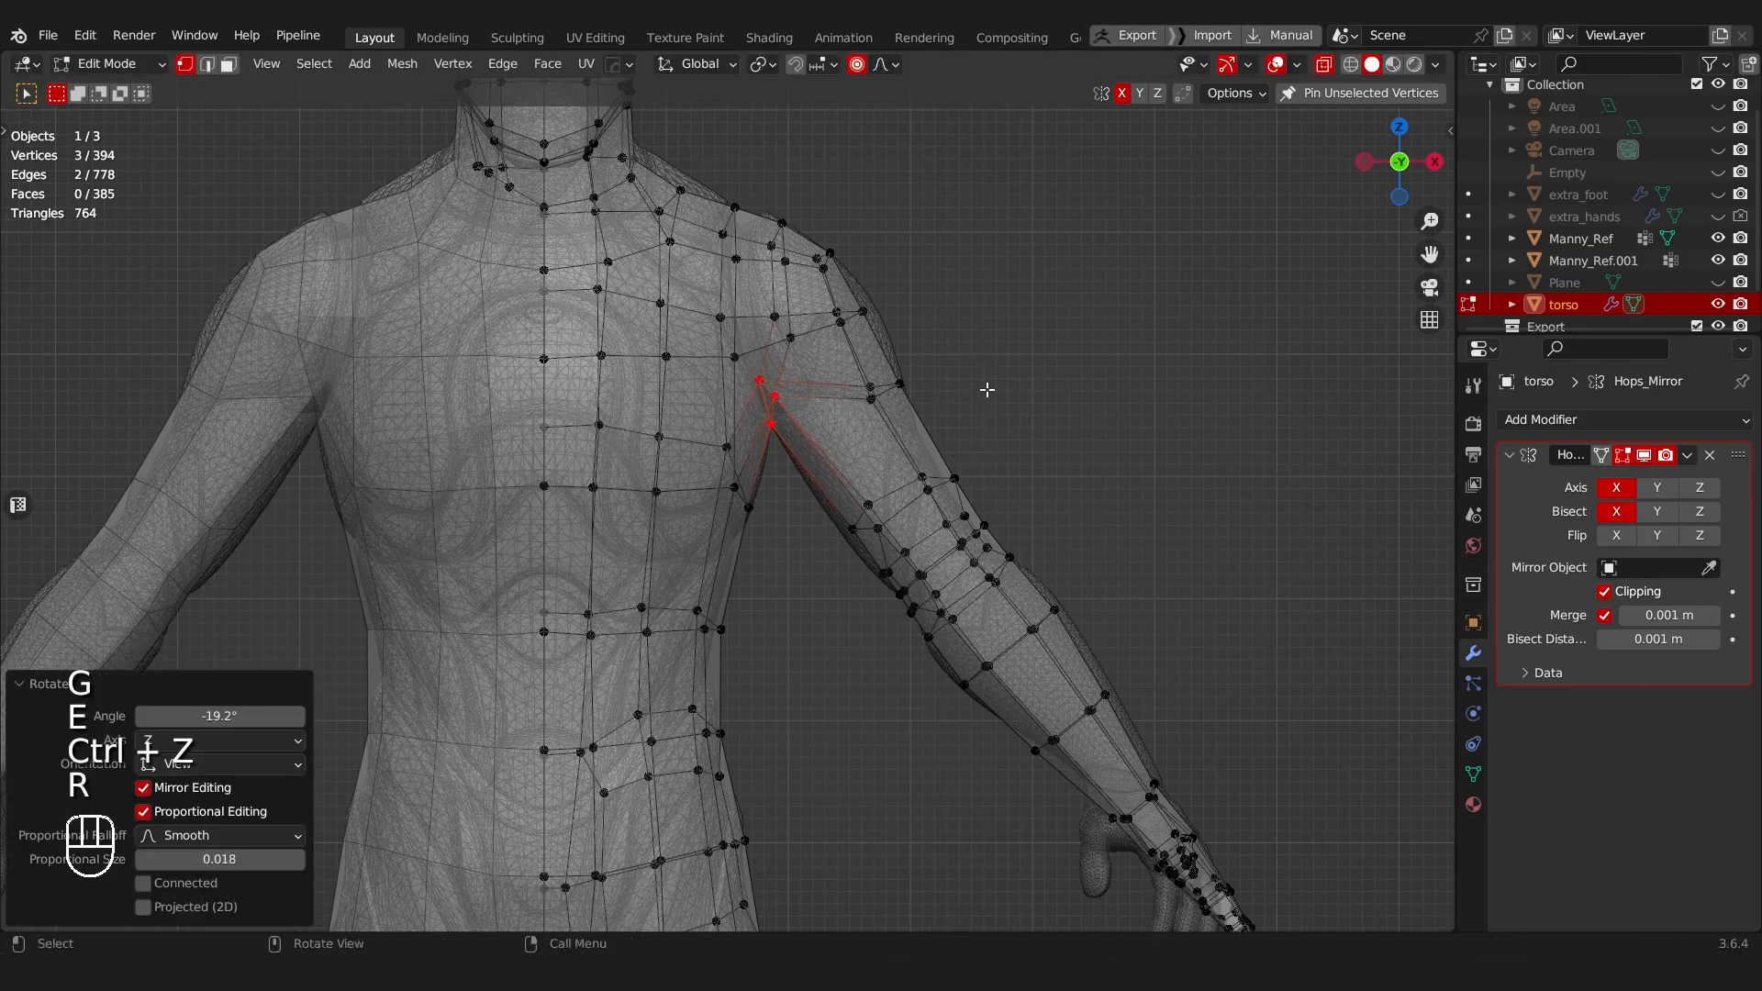
{"action": "key", "text": "g"}
{"action": "left_click", "coordinate": [955, 418]}
{"action": "scroll", "coordinate": [955, 419], "scroll_direction": "down", "scroll_amount": 3}
{"action": "middle_click_drag", "start_coordinate": [955, 418], "coordinate": [896, 432]}
Step: Return to Object Mode, deselect everything and save the file
{"action": "key", "text": "Tab"}
{"action": "left_click", "coordinate": [902, 316]}
{"action": "scroll", "coordinate": [895, 353], "scroll_direction": "down", "scroll_amount": 3}
{"action": "middle_click_drag", "start_coordinate": [886, 367], "coordinate": [681, 354]}
{"action": "key", "text": "a"}
{"action": "key", "text": "ctrl+s"}
Step: Examine the joined body's silhouette from the side and front in Object Mode
{"action": "left_click", "coordinate": [1003, 482]}
{"action": "scroll", "coordinate": [896, 549], "scroll_direction": "up", "scroll_amount": 4}
{"action": "scroll", "coordinate": [872, 437], "scroll_direction": "down", "scroll_amount": 4}
{"action": "scroll", "coordinate": [858, 440], "scroll_direction": "up", "scroll_amount": 3}
{"action": "scroll", "coordinate": [729, 376], "scroll_direction": "up", "scroll_amount": 3}
{"action": "scroll", "coordinate": [654, 369], "scroll_direction": "up", "scroll_amount": 2}
{"action": "scroll", "coordinate": [653, 369], "scroll_direction": "down", "scroll_amount": 5}
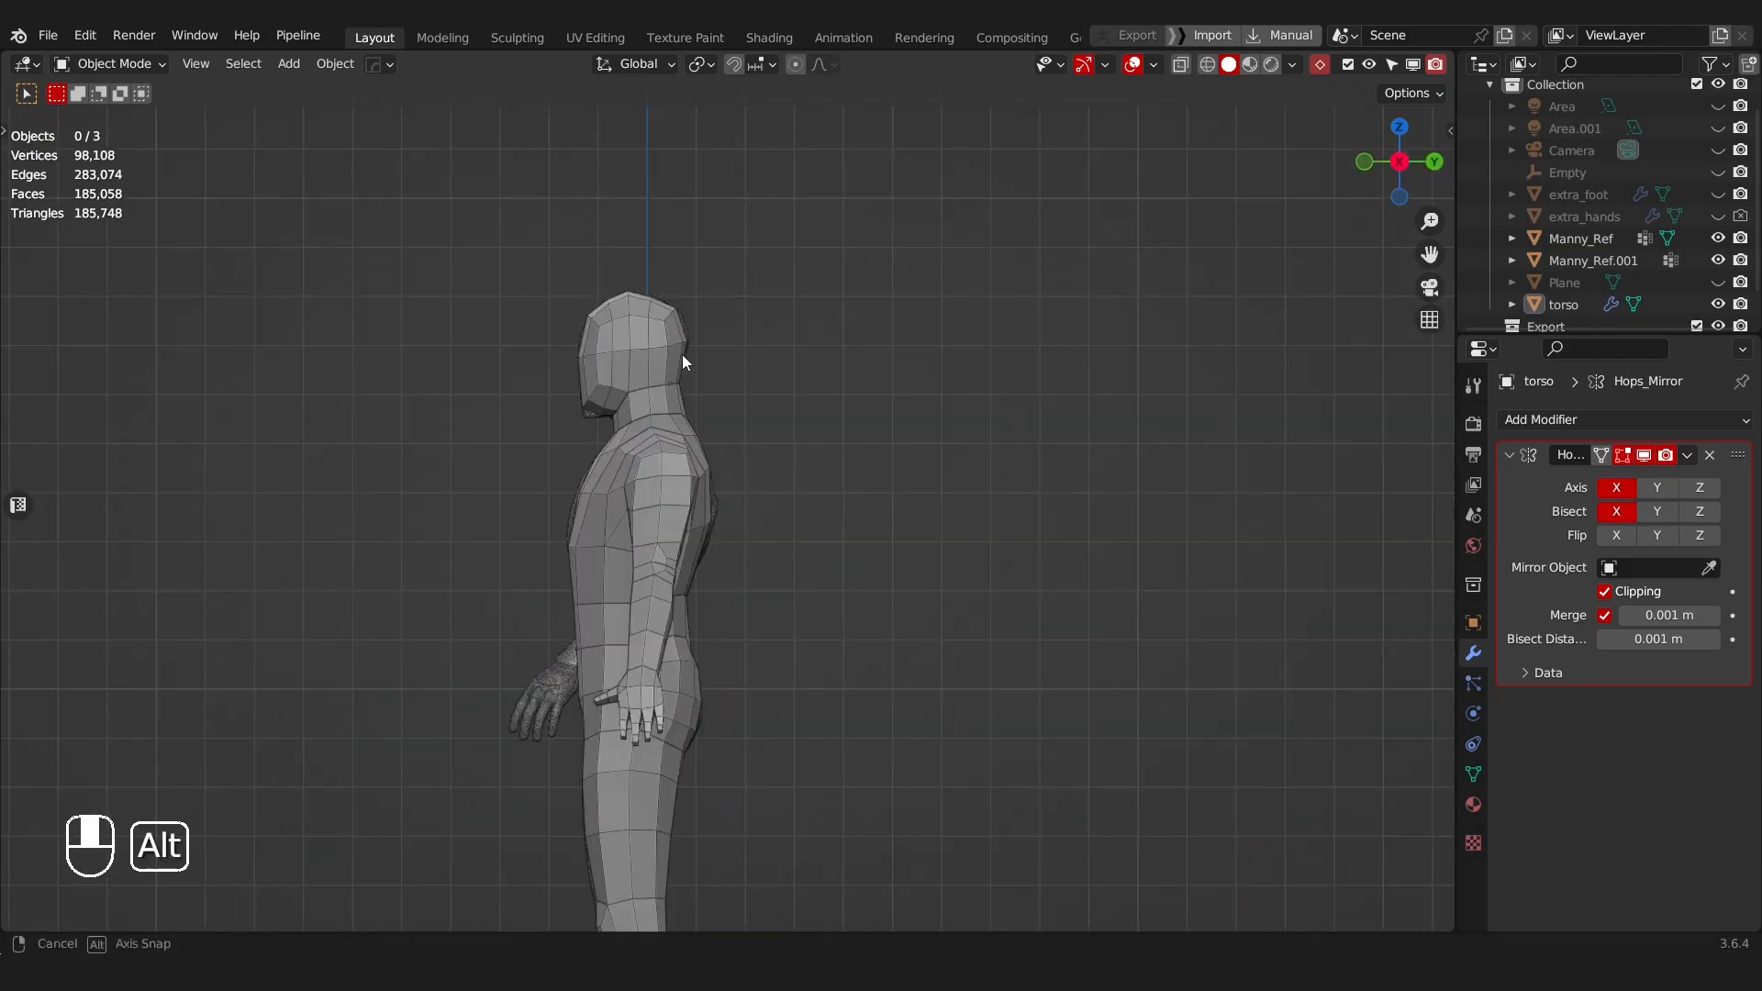
{"action": "middle_click_drag", "start_coordinate": [698, 458], "coordinate": [756, 375], "text": "shift"}
{"action": "left_click", "coordinate": [847, 412]}
{"action": "key", "text": "ctrl+1"}
{"action": "scroll", "coordinate": [871, 444], "scroll_direction": "down", "scroll_amount": 4}
{"action": "key", "text": "a"}
{"action": "middle_click_drag", "start_coordinate": [771, 364], "coordinate": [790, 408], "text": "alt"}
{"action": "left_click", "coordinate": [1710, 702]}
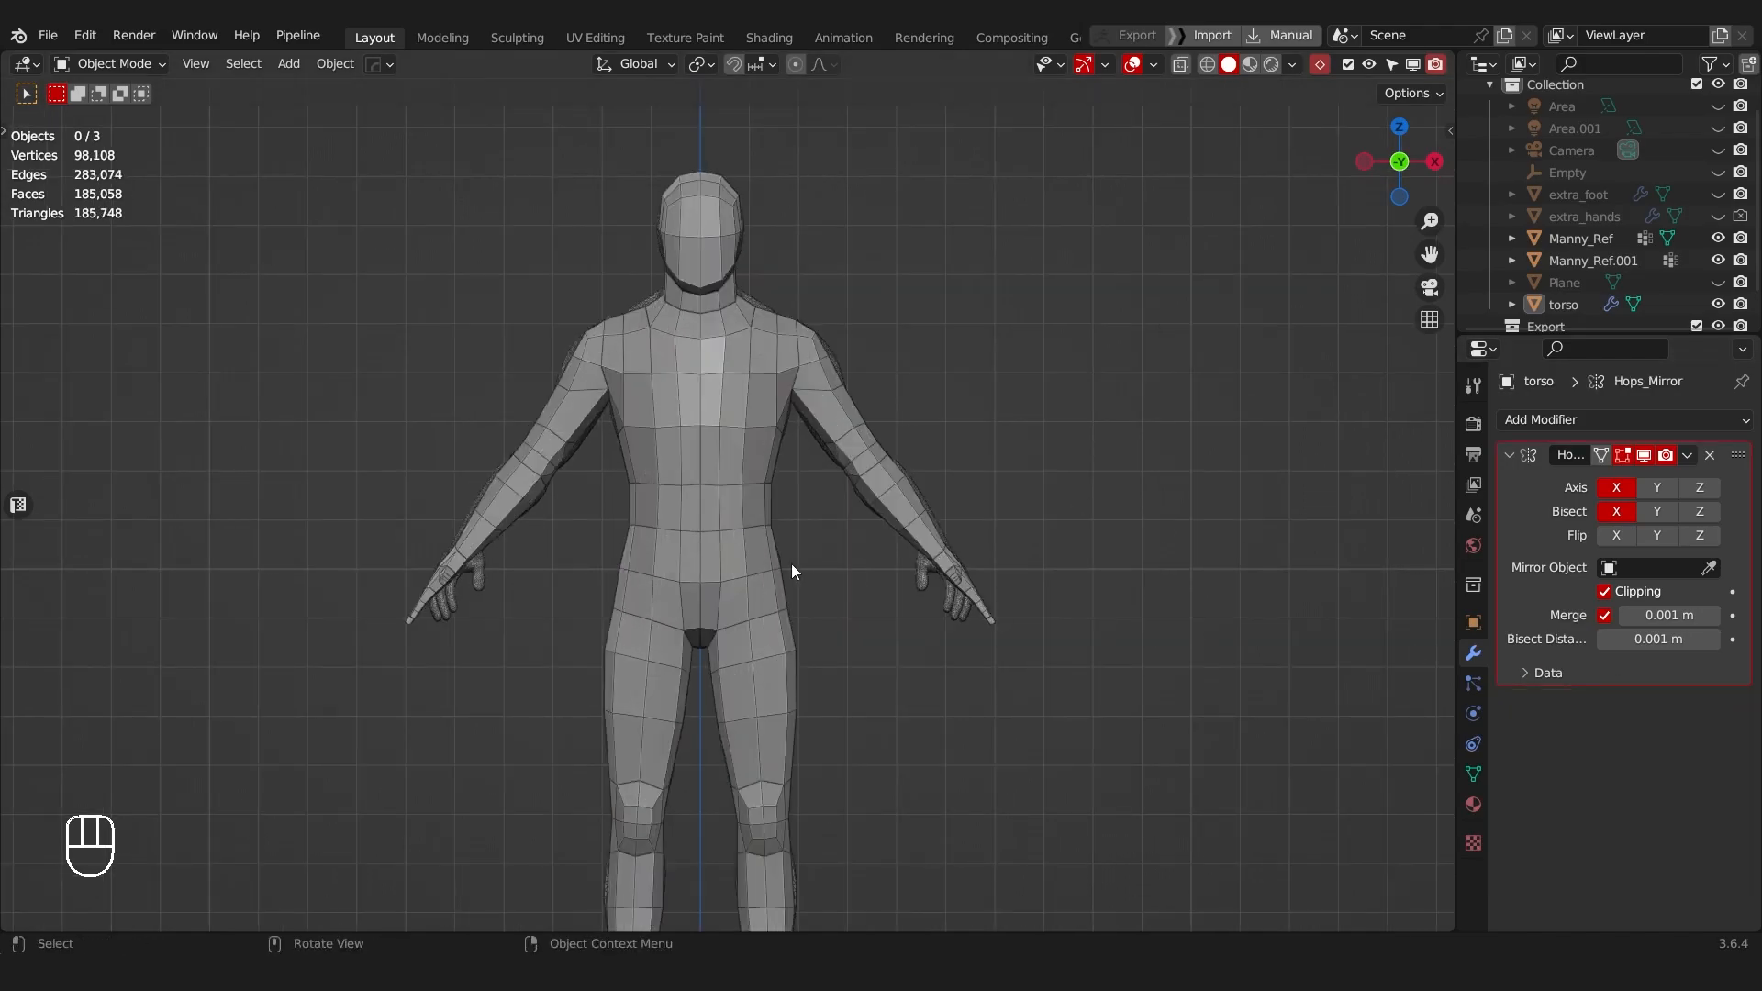
Step: Move the two vertices between the shoulder top and the armpit -0.01623 m along X
{"action": "middle_click_drag", "start_coordinate": [790, 575], "coordinate": [877, 496]}
{"action": "key", "text": "Tab"}
{"action": "left_click", "coordinate": [900, 489], "text": "alt"}
{"action": "scroll", "coordinate": [904, 520], "scroll_direction": "up", "scroll_amount": 2}
{"action": "key", "text": "Tab"}
{"action": "left_click", "coordinate": [797, 493]}
{"action": "key", "text": "alt+z"}
{"action": "left_click_drag", "start_coordinate": [868, 467], "coordinate": [886, 485]}
{"action": "left_click_drag", "start_coordinate": [859, 449], "coordinate": [875, 466], "text": "shift"}
{"action": "key", "text": "g"}
{"action": "key", "text": "x"}
{"action": "left_click", "coordinate": [965, 486]}
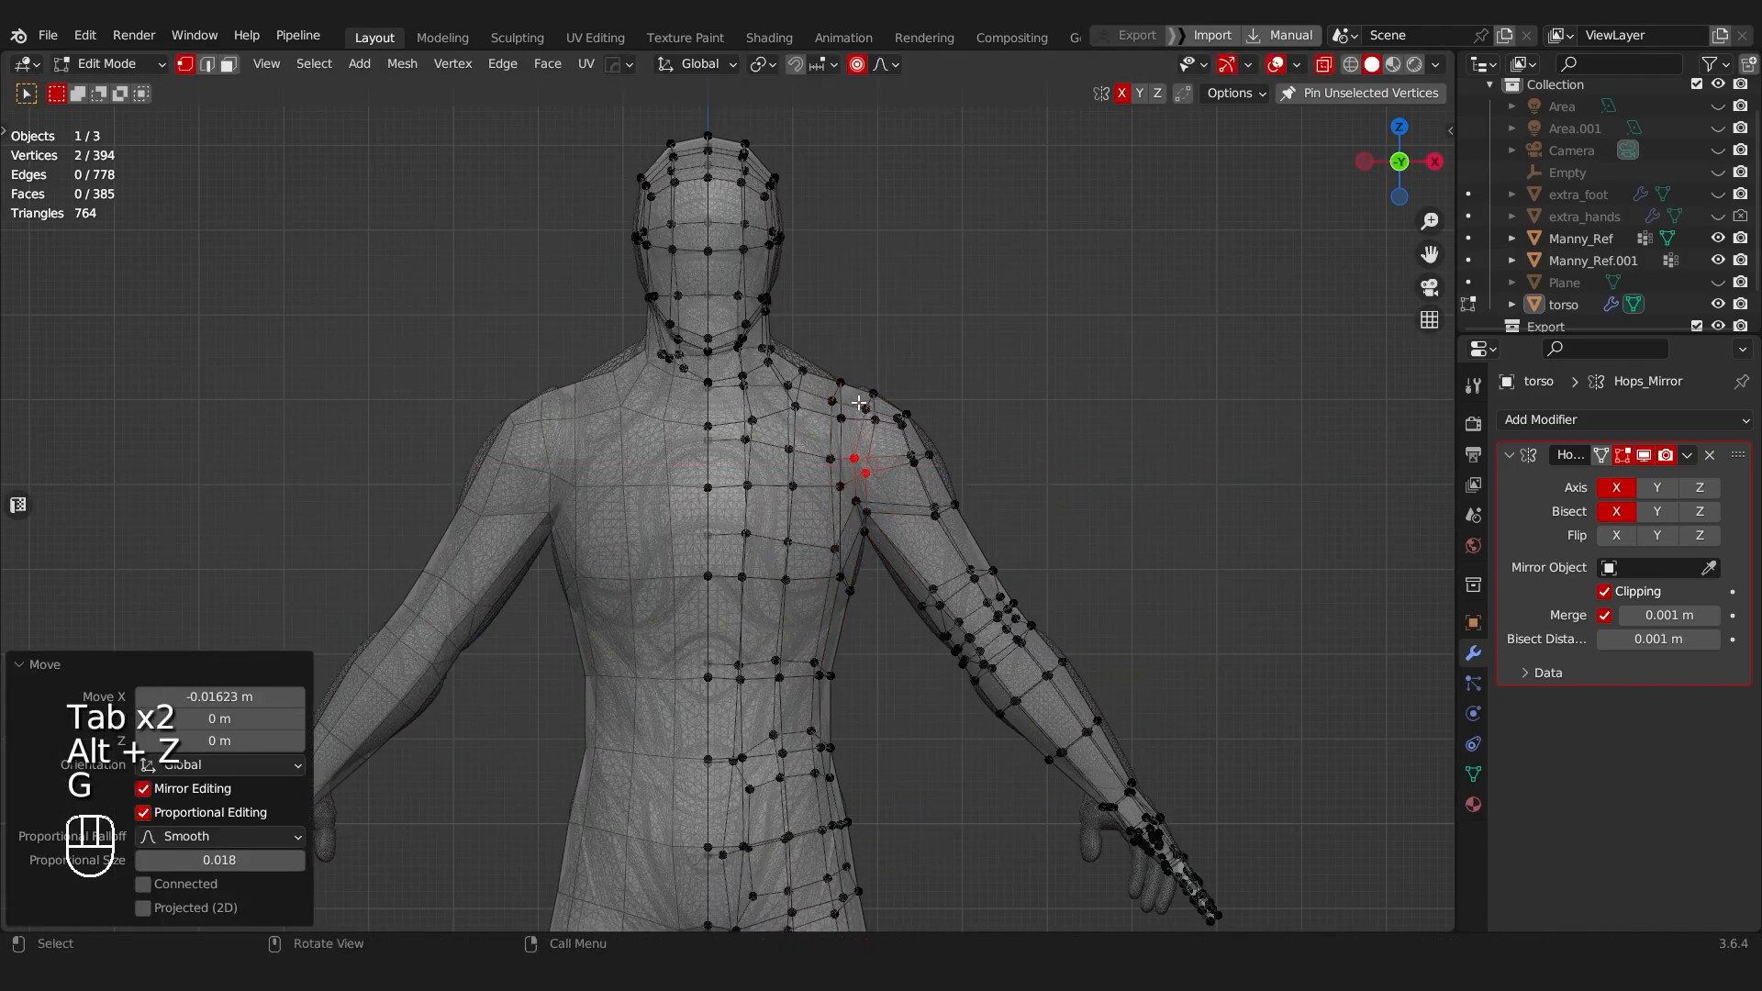
Step: Move the three top-of-shoulder vertices about 0.011 m inward along X and slightly upward, and return to Object Mode
{"action": "left_click_drag", "start_coordinate": [850, 384], "coordinate": [883, 418]}
{"action": "key", "text": "g"}
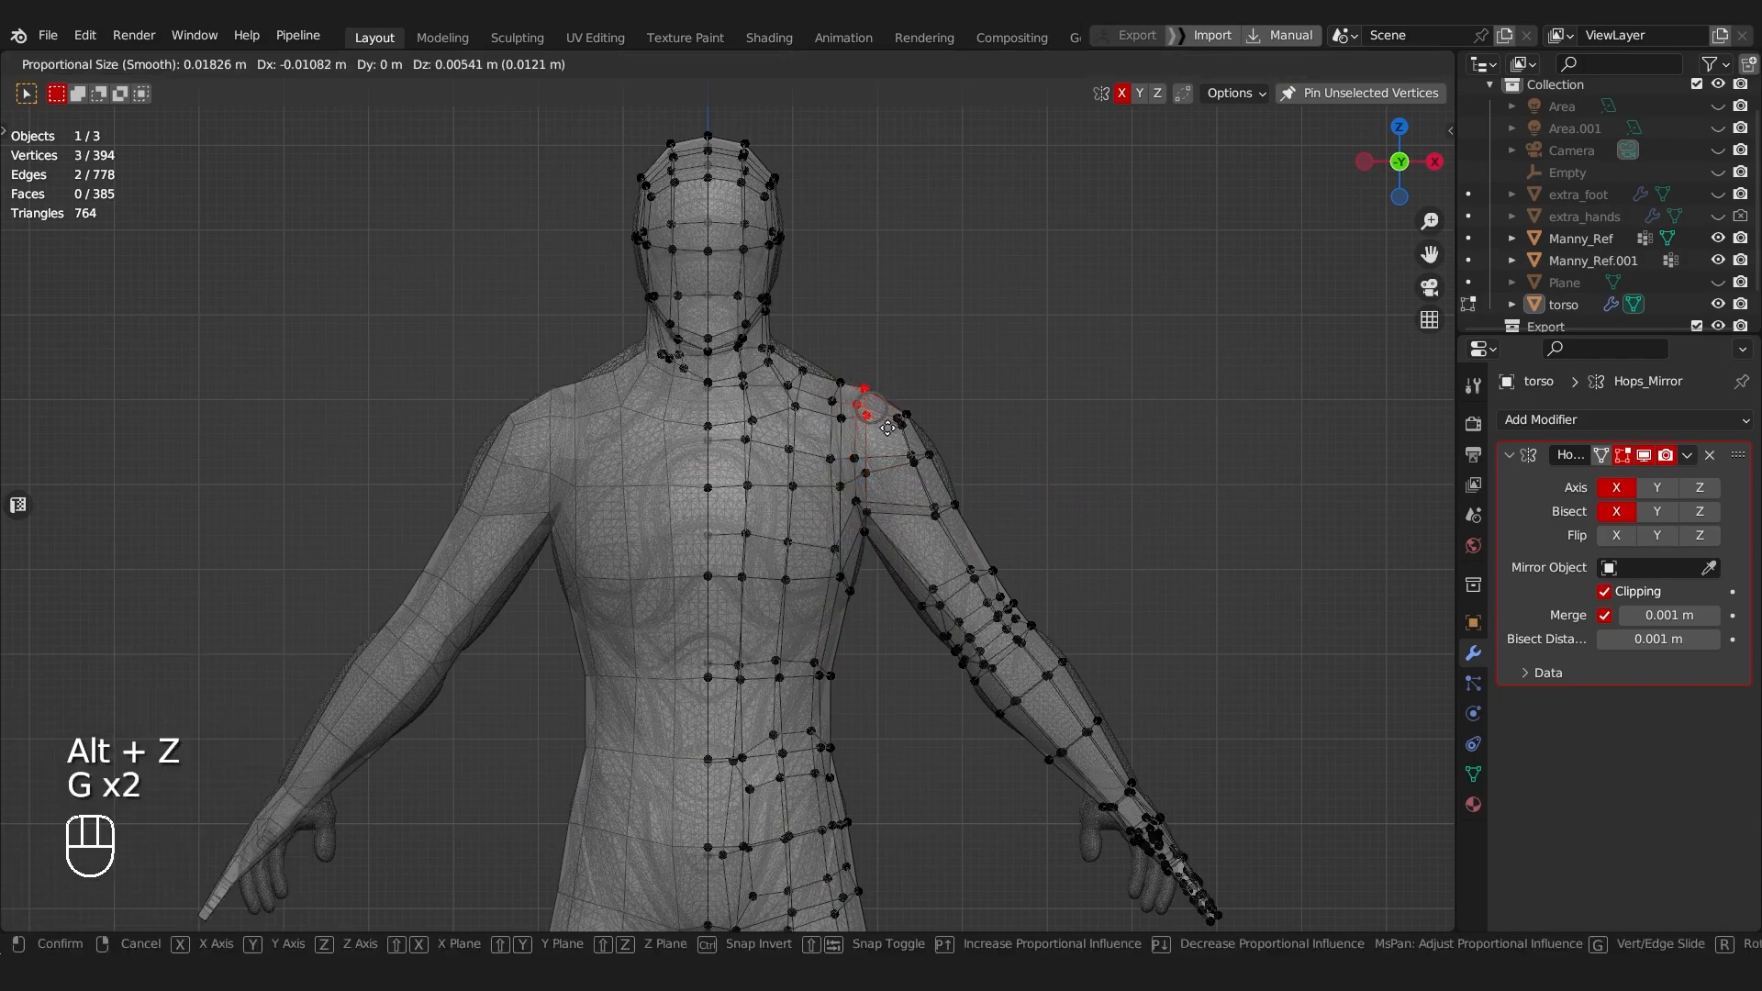
{"action": "left_click", "coordinate": [885, 430]}
{"action": "key", "text": "Tab"}
Step: Slide the central vertex at the back of the neck base along its edge, and return to Object Mode
{"action": "middle_click_drag", "start_coordinate": [934, 396], "coordinate": [1158, 455]}
{"action": "scroll", "coordinate": [813, 503], "scroll_direction": "up", "scroll_amount": 4}
{"action": "middle_click_drag", "start_coordinate": [833, 413], "coordinate": [927, 524], "text": "shift"}
{"action": "middle_click_drag", "start_coordinate": [917, 524], "coordinate": [785, 551], "text": "shift"}
{"action": "scroll", "coordinate": [785, 543], "scroll_direction": "up", "scroll_amount": 5}
{"action": "key", "text": "Tab"}
{"action": "left_click", "coordinate": [686, 471]}
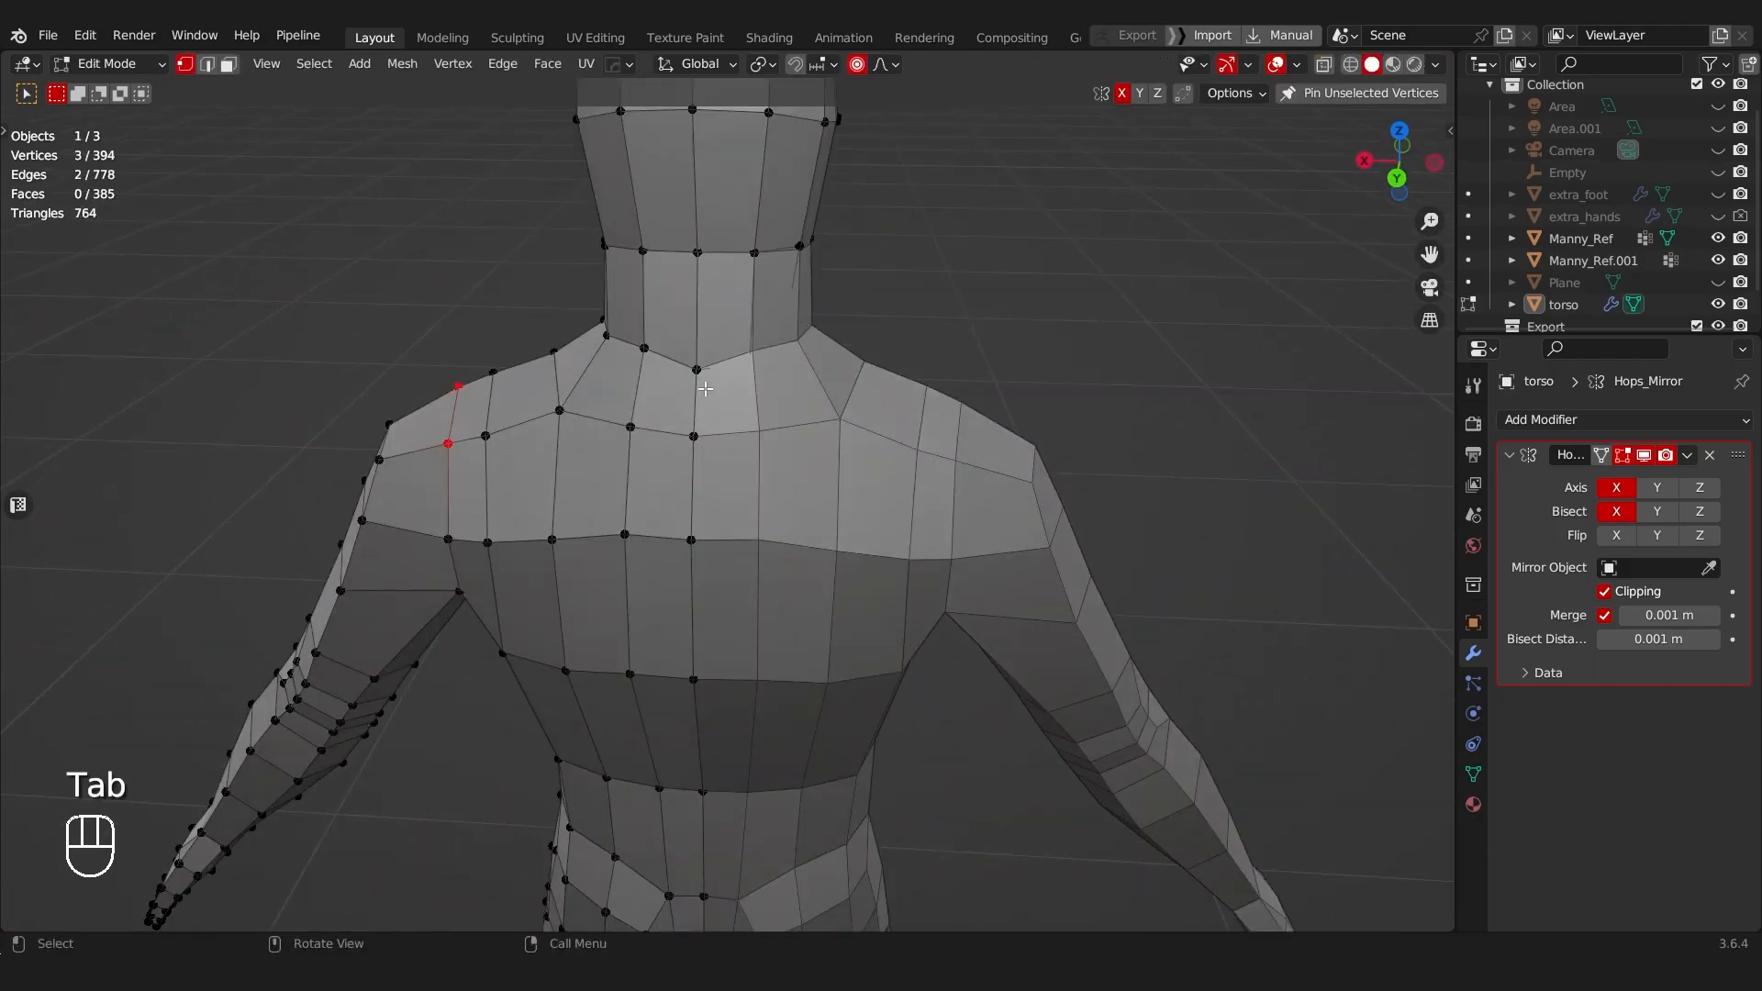
{"action": "left_click", "coordinate": [704, 372]}
{"action": "key", "text": "g"}
{"action": "key", "text": "g"}
{"action": "left_click", "coordinate": [783, 407]}
{"action": "middle_click_drag", "start_coordinate": [520, 430], "coordinate": [855, 482]}
{"action": "key", "text": "Tab"}
Step: Deselect all objects and save the finished body in YT_LP_Char.blend
{"action": "scroll", "coordinate": [961, 323], "scroll_direction": "down", "scroll_amount": 7}
{"action": "middle_click_drag", "start_coordinate": [855, 482], "coordinate": [896, 437], "text": "shift"}
{"action": "scroll", "coordinate": [868, 377], "scroll_direction": "down", "scroll_amount": 4}
{"action": "scroll", "coordinate": [741, 444], "scroll_direction": "up", "scroll_amount": 4}
{"action": "key", "text": "a"}
{"action": "key", "text": "a"}
{"action": "scroll", "coordinate": [741, 444], "scroll_direction": "down", "scroll_amount": 6}
{"action": "scroll", "coordinate": [1600, 240], "scroll_direction": "down", "scroll_amount": 2}
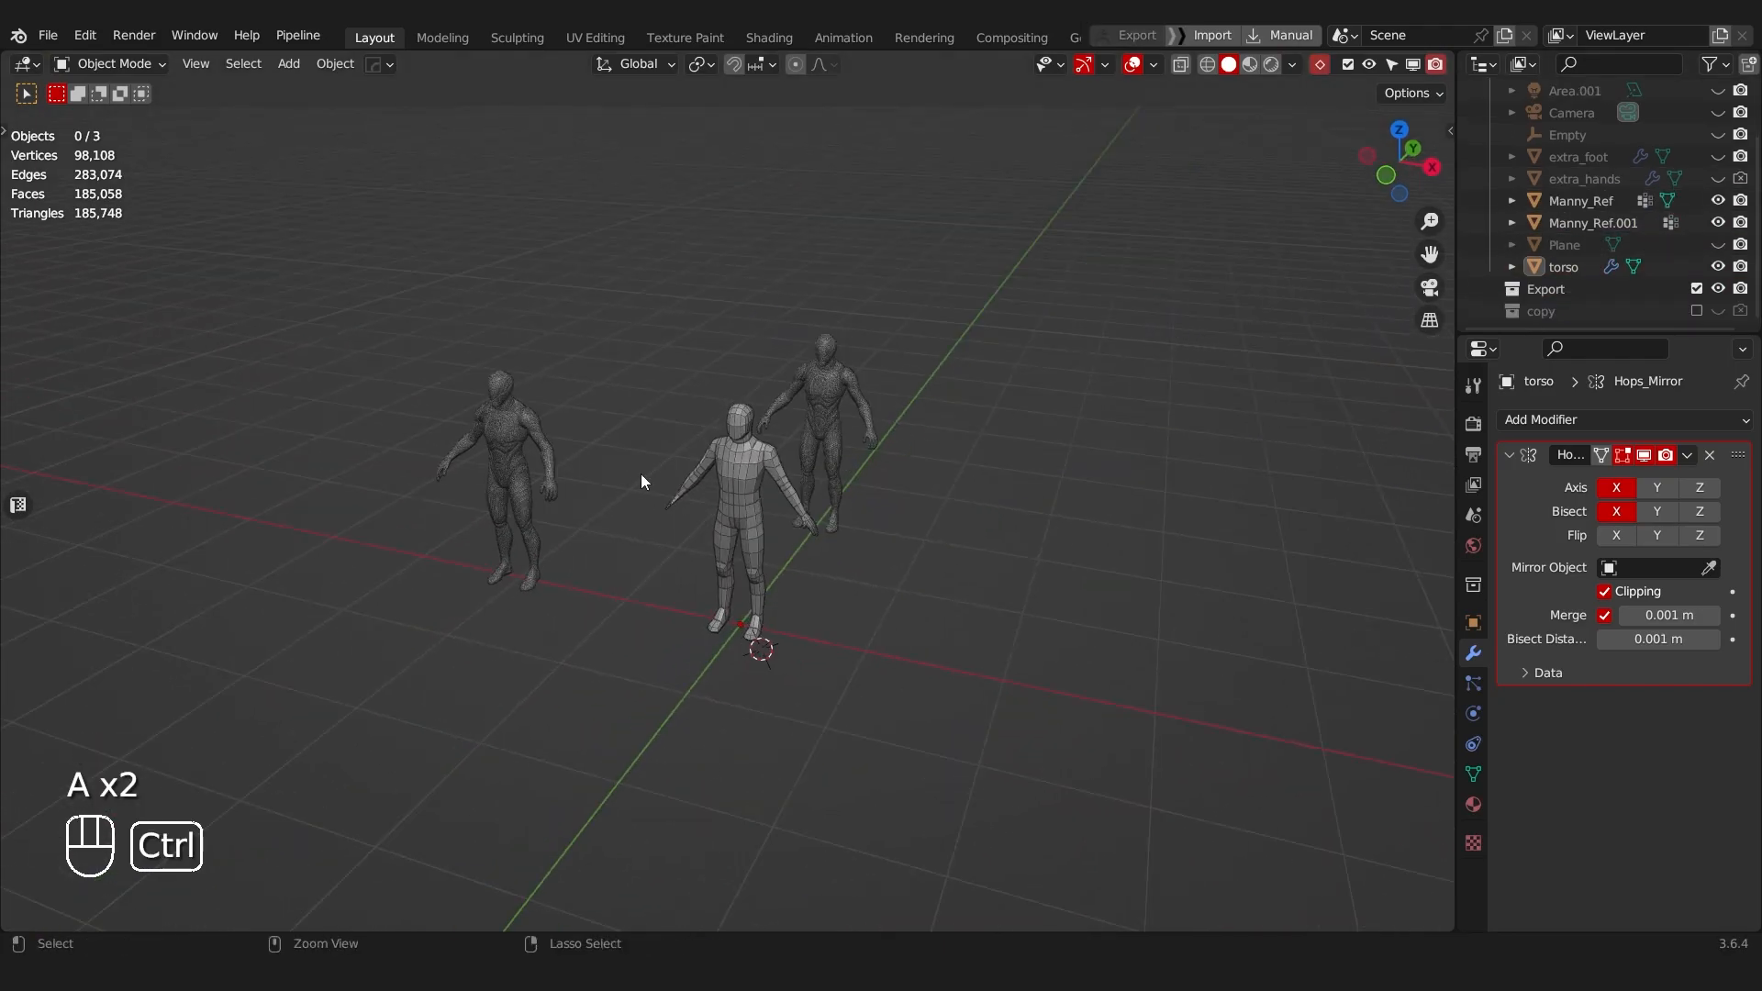
{"action": "key", "text": "ctrl+s"}
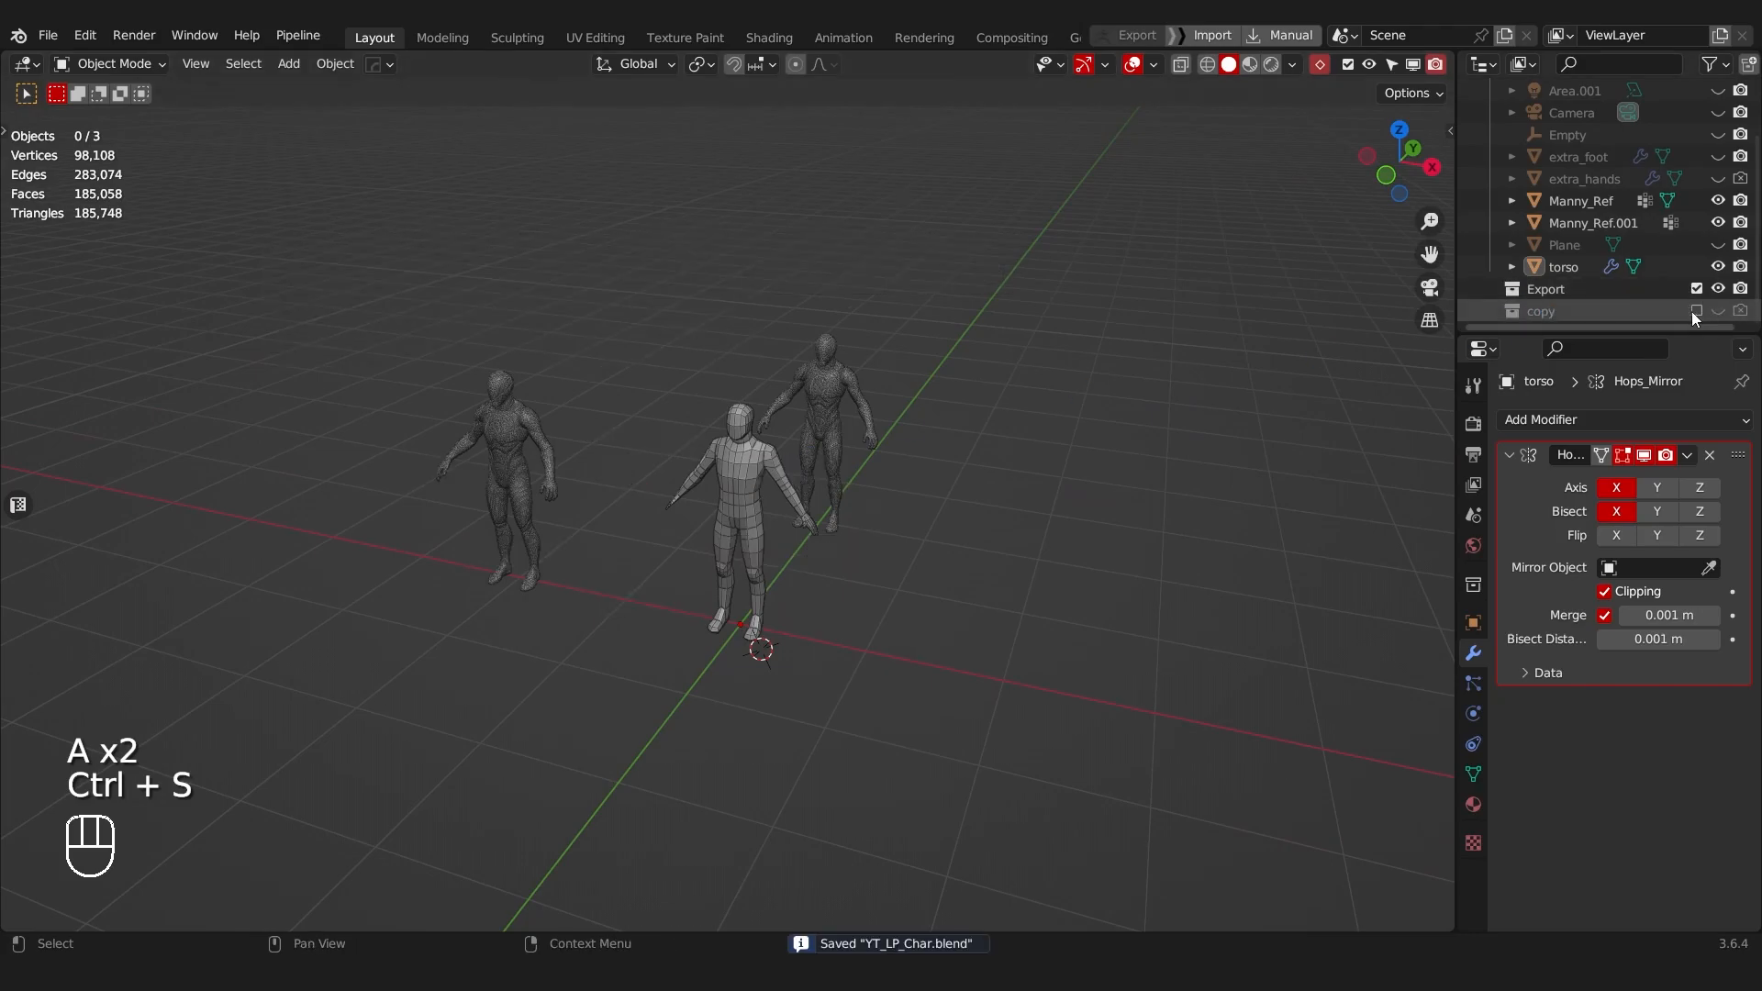
Step: Enable the "copy" collection to show the original separate-parts body, with nothing selected
{"action": "left_click", "coordinate": [1695, 311]}
{"action": "scroll", "coordinate": [1059, 468], "scroll_direction": "up", "scroll_amount": 4}
{"action": "middle_click_drag", "start_coordinate": [894, 476], "coordinate": [955, 452]}
{"action": "key", "text": "a"}
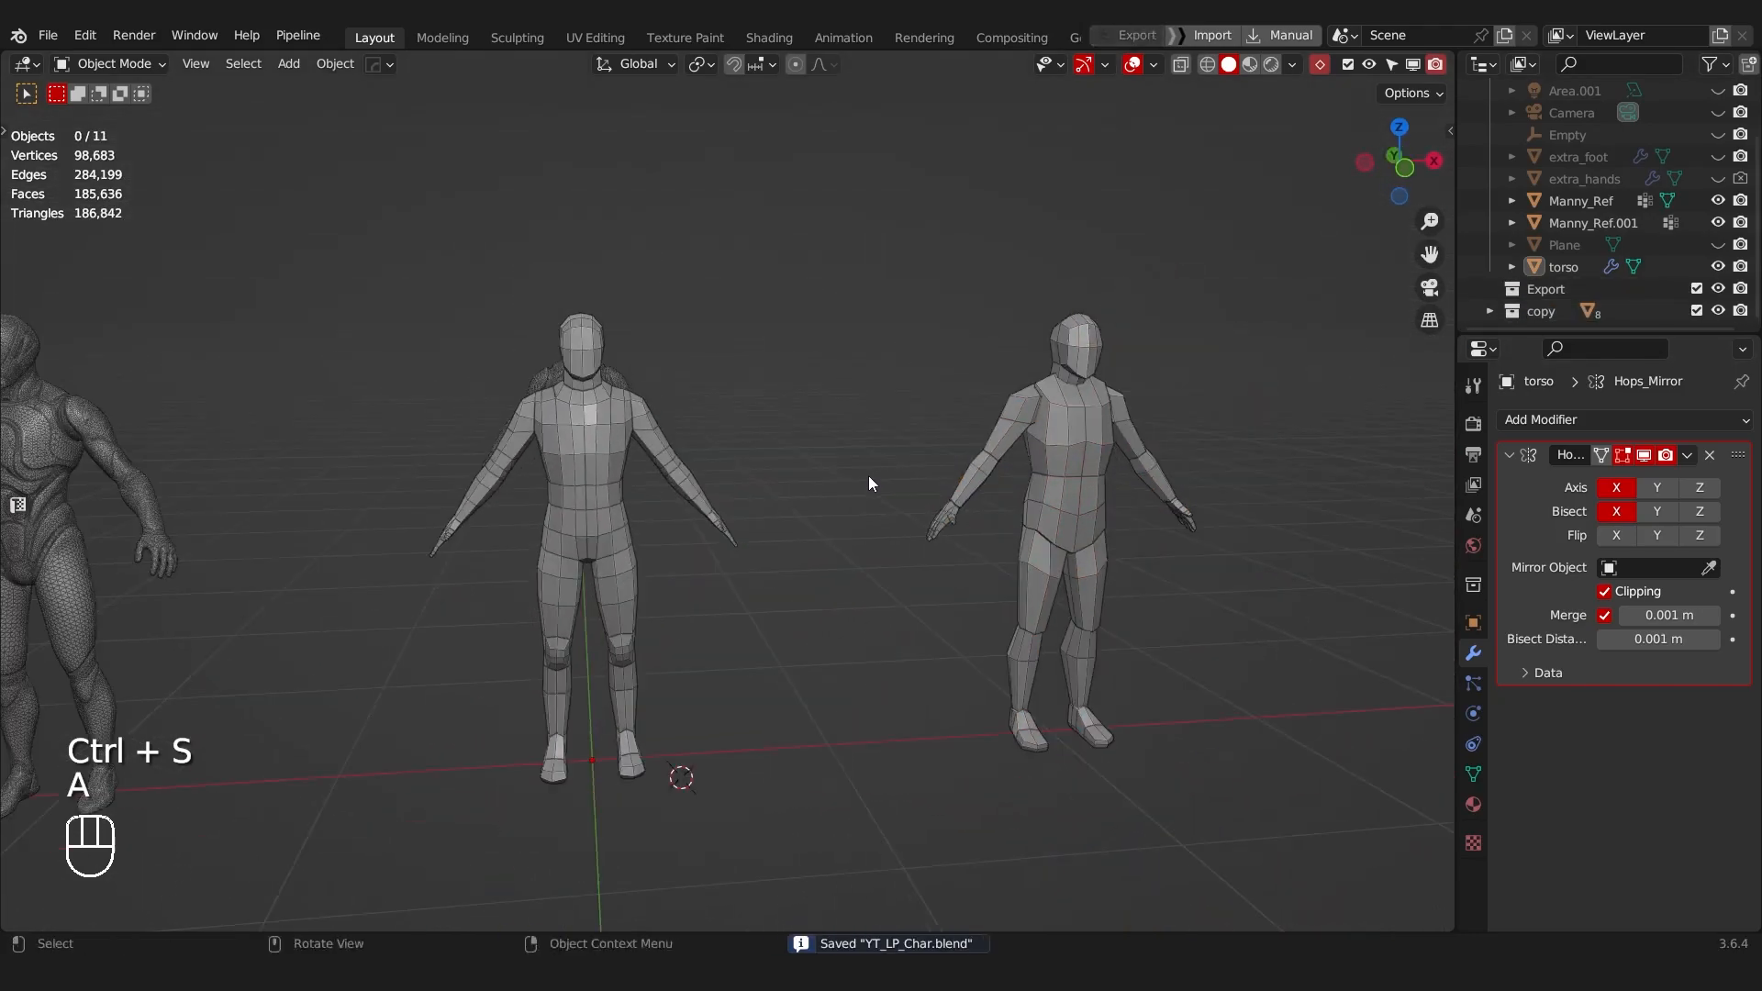
Step: Compare the joined low-poly body with the separate-parts copy and the reference mannequins from several angles
{"action": "scroll", "coordinate": [868, 476], "scroll_direction": "down", "scroll_amount": 2}
{"action": "mouse_move", "coordinate": [691, 479]}
{"action": "middle_mouse_down"}
{"action": "mouse_move", "coordinate": [745, 466]}
{"action": "mouse_move", "coordinate": [657, 489]}
{"action": "middle_mouse_up"}
{"action": "scroll", "coordinate": [657, 488], "scroll_direction": "up", "scroll_amount": 2}
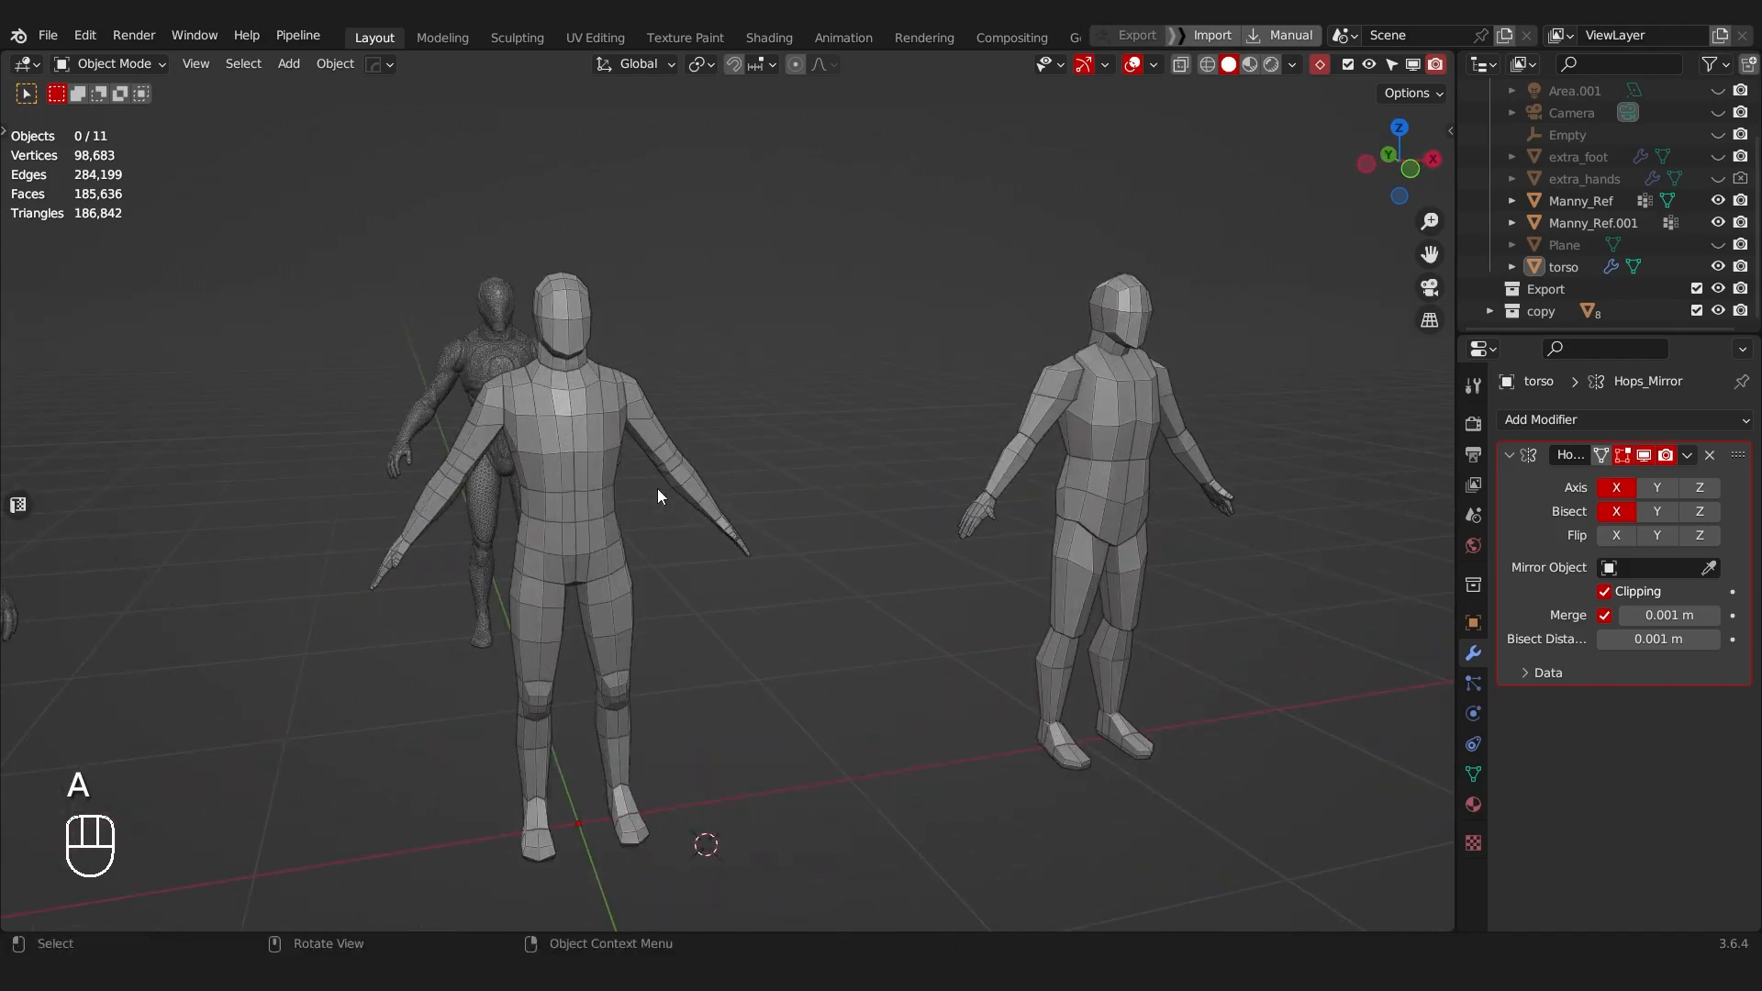
{"action": "middle_click_drag", "start_coordinate": [1109, 436], "coordinate": [923, 512]}
{"action": "middle_click_drag", "start_coordinate": [504, 558], "coordinate": [834, 522]}
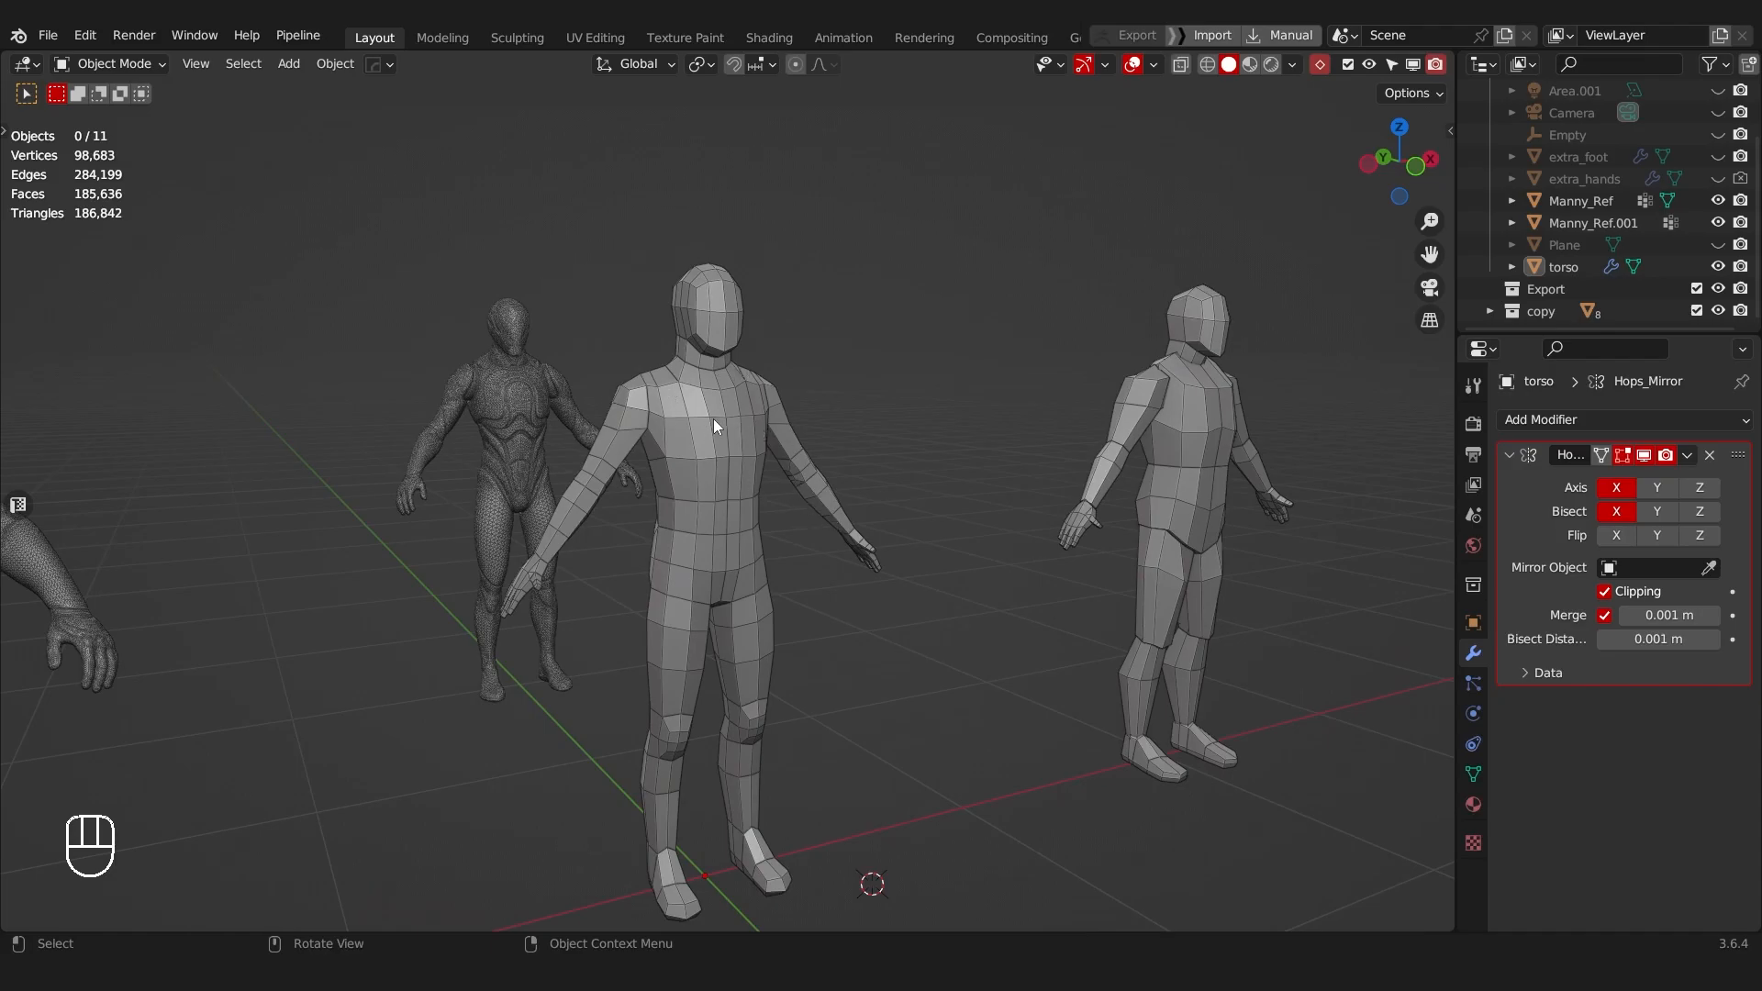
{"action": "scroll", "coordinate": [768, 431], "scroll_direction": "up", "scroll_amount": 4}
{"action": "middle_click_drag", "start_coordinate": [674, 627], "coordinate": [580, 547]}
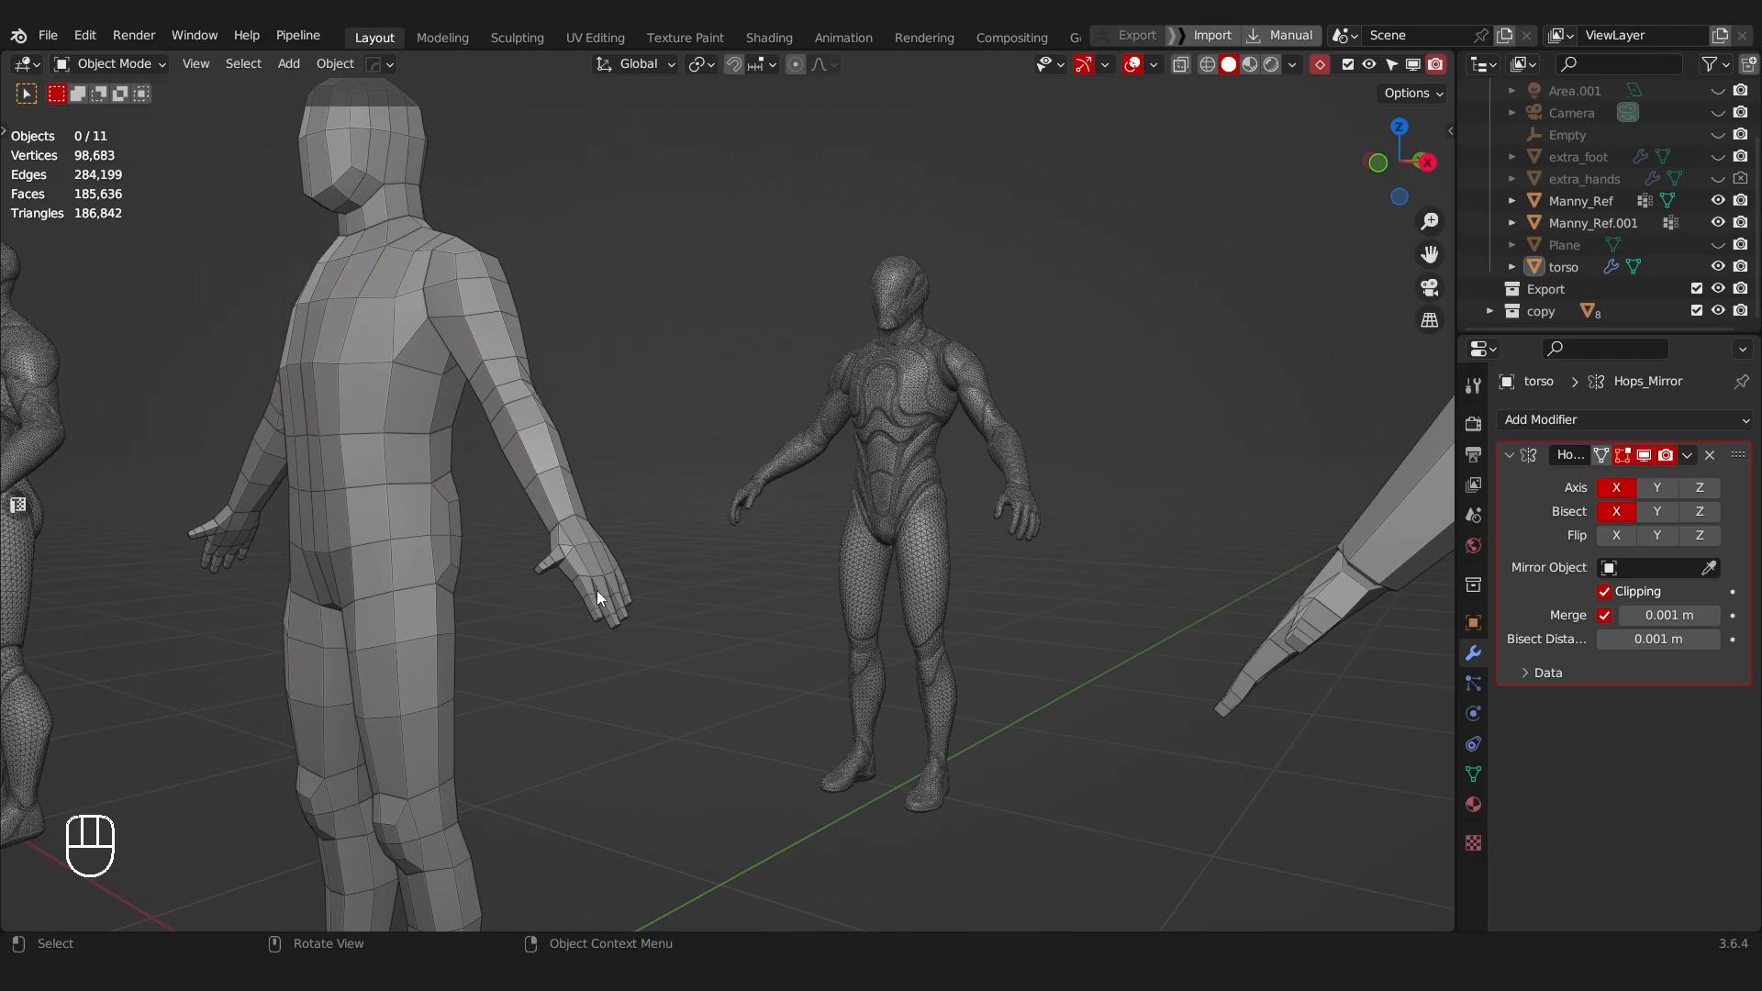
{"action": "middle_click_drag", "start_coordinate": [596, 578], "coordinate": [677, 529]}
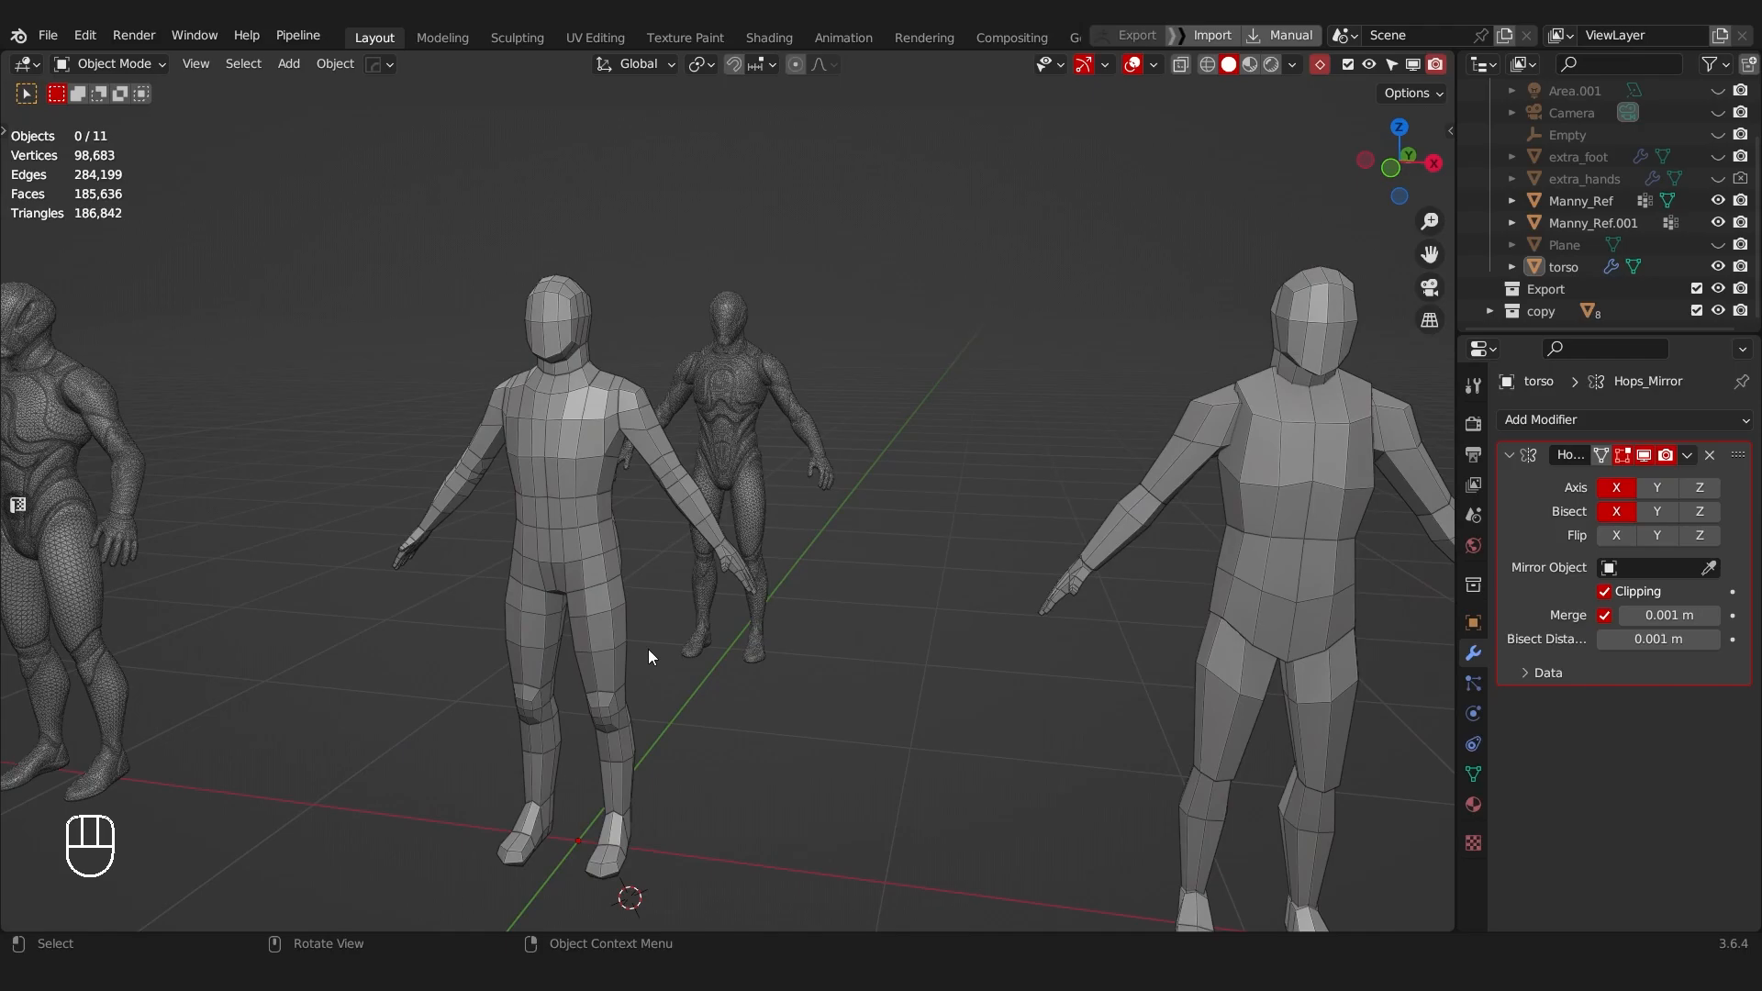
{"action": "scroll", "coordinate": [762, 655], "scroll_direction": "down", "scroll_amount": 1}
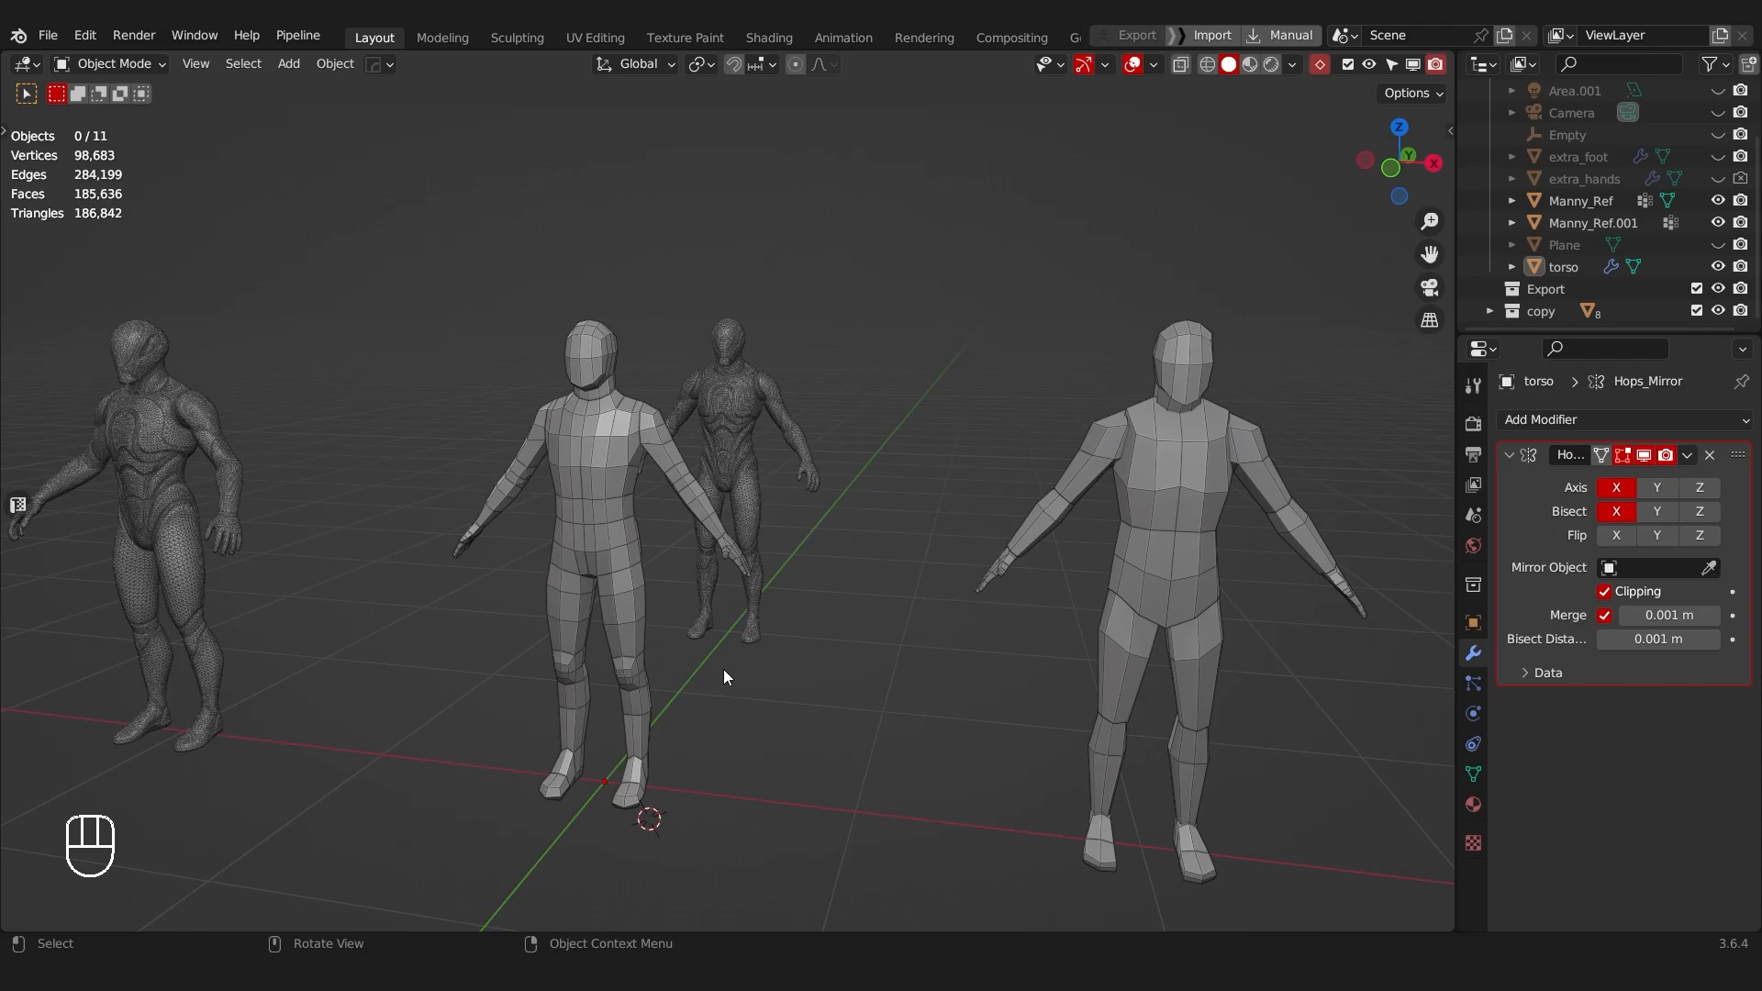
{"action": "middle_click_drag", "start_coordinate": [334, 431], "coordinate": [691, 802]}
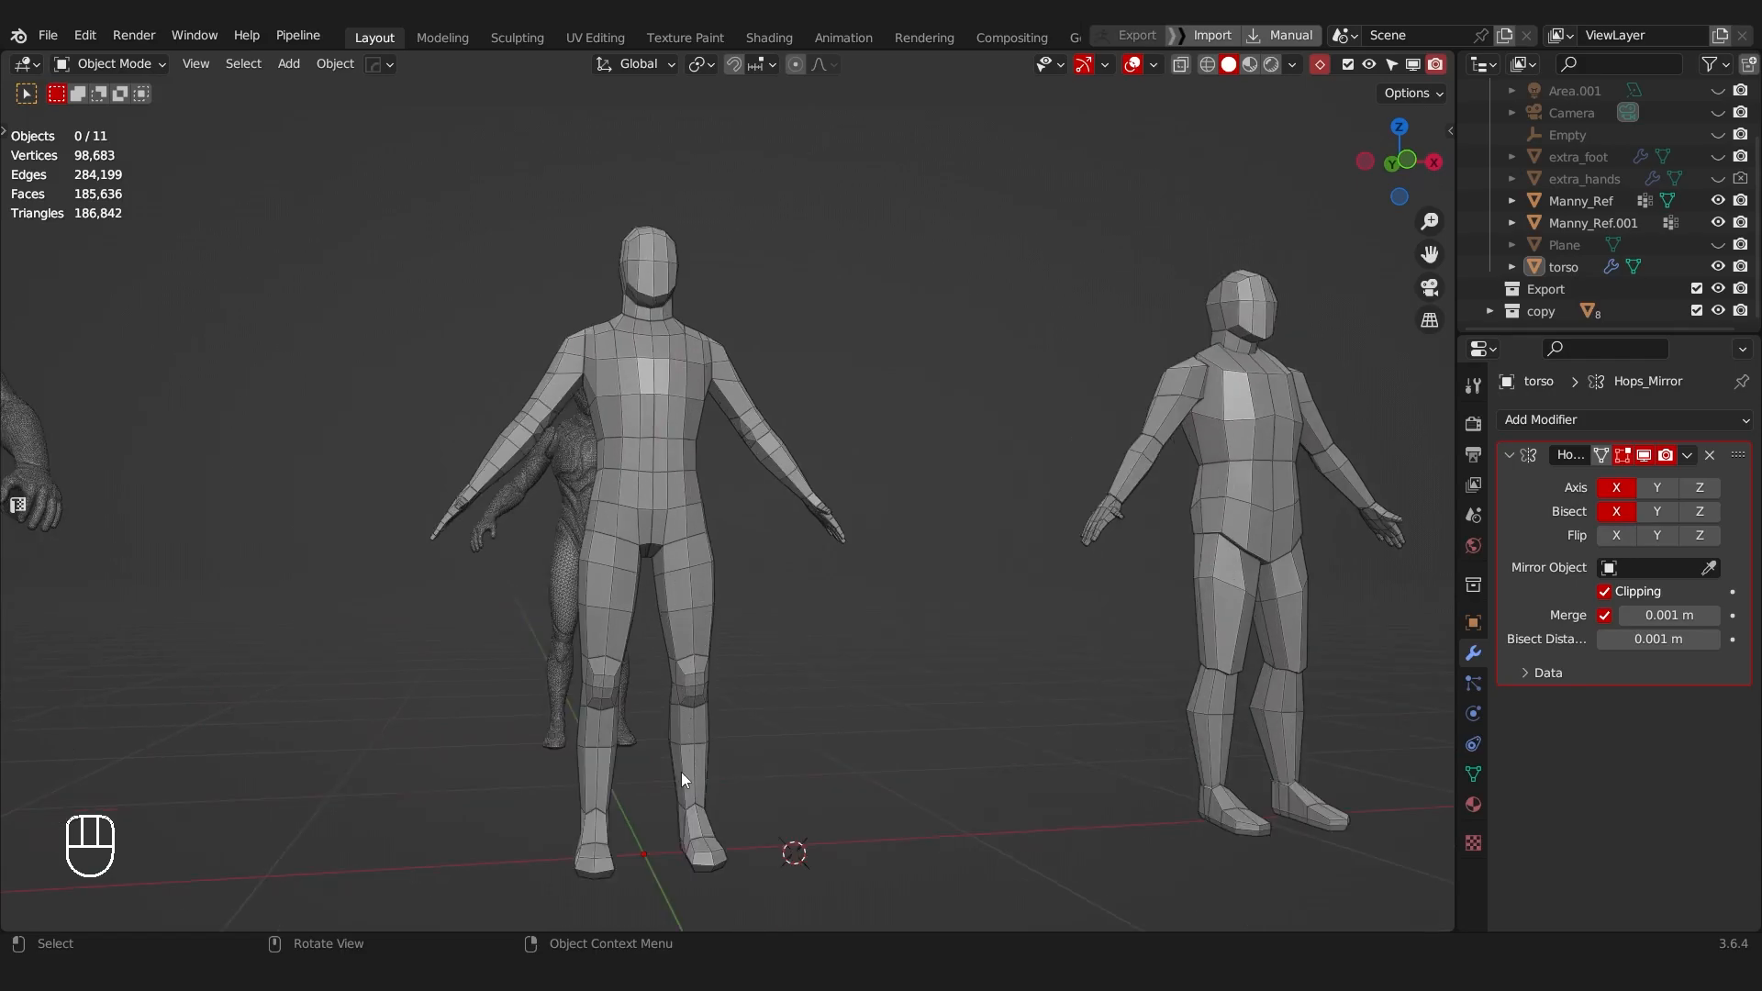
{"action": "middle_click_drag", "start_coordinate": [696, 709], "coordinate": [581, 496]}
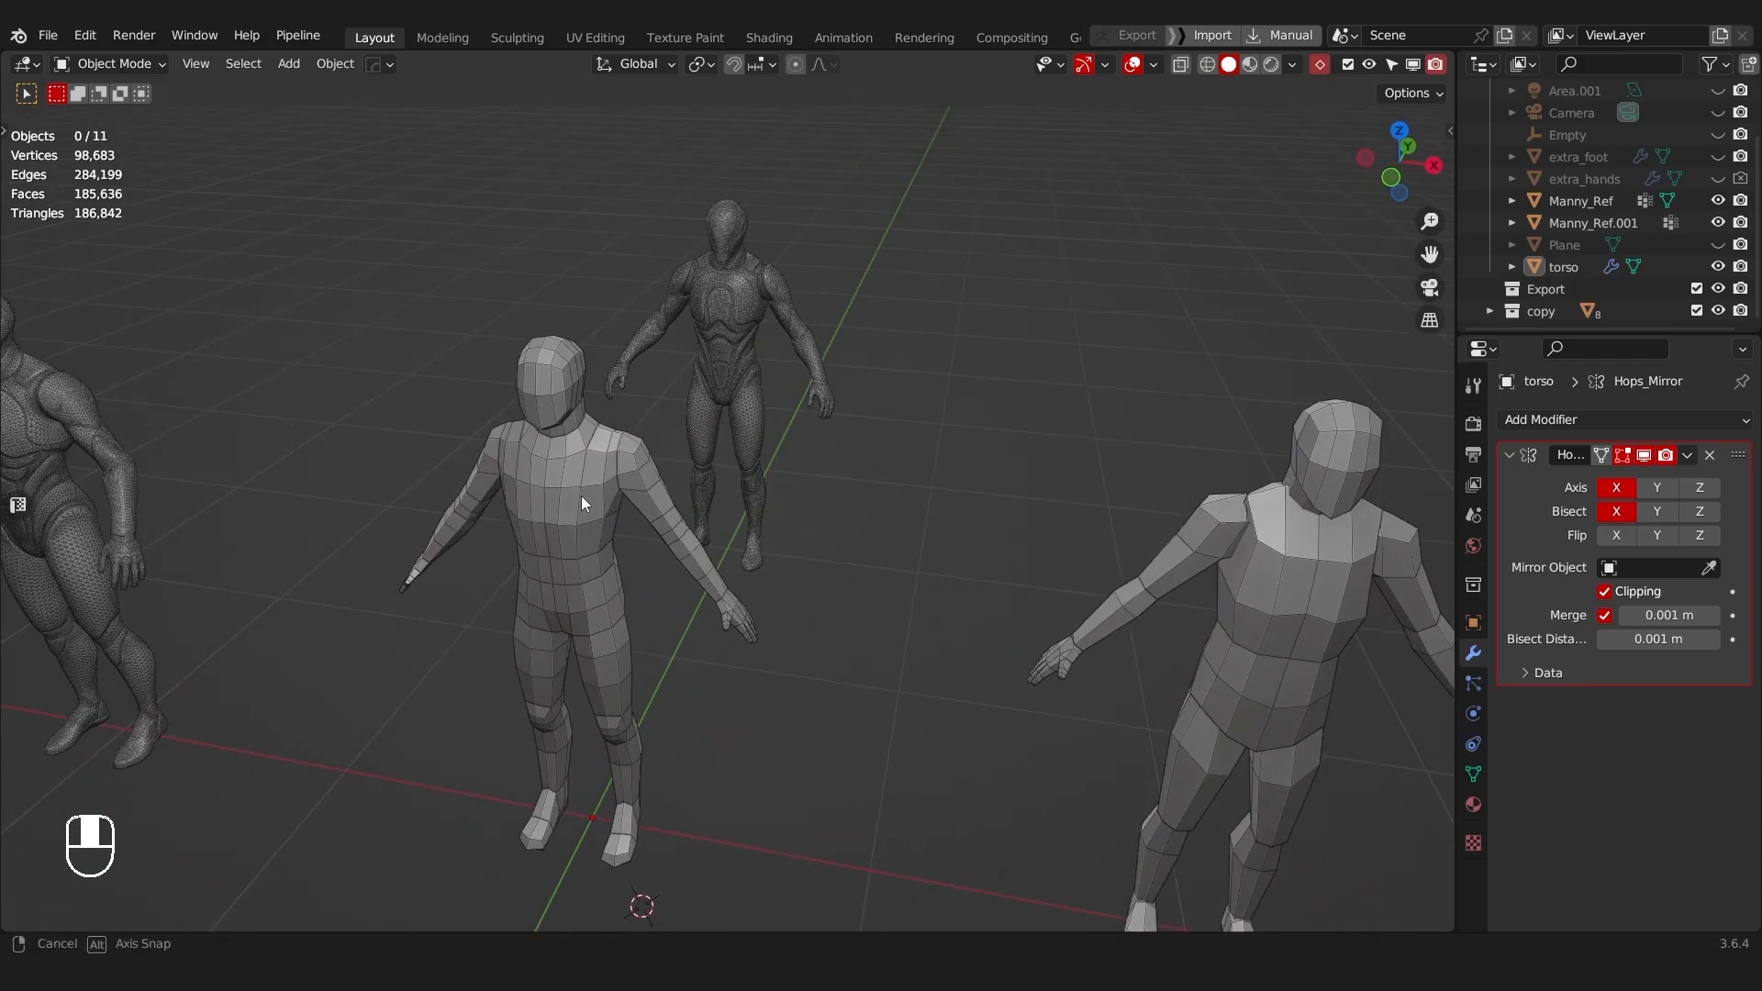
{"action": "middle_click_drag", "start_coordinate": [524, 426], "coordinate": [665, 600]}
{"action": "scroll", "coordinate": [665, 600], "scroll_direction": "up", "scroll_amount": 2}
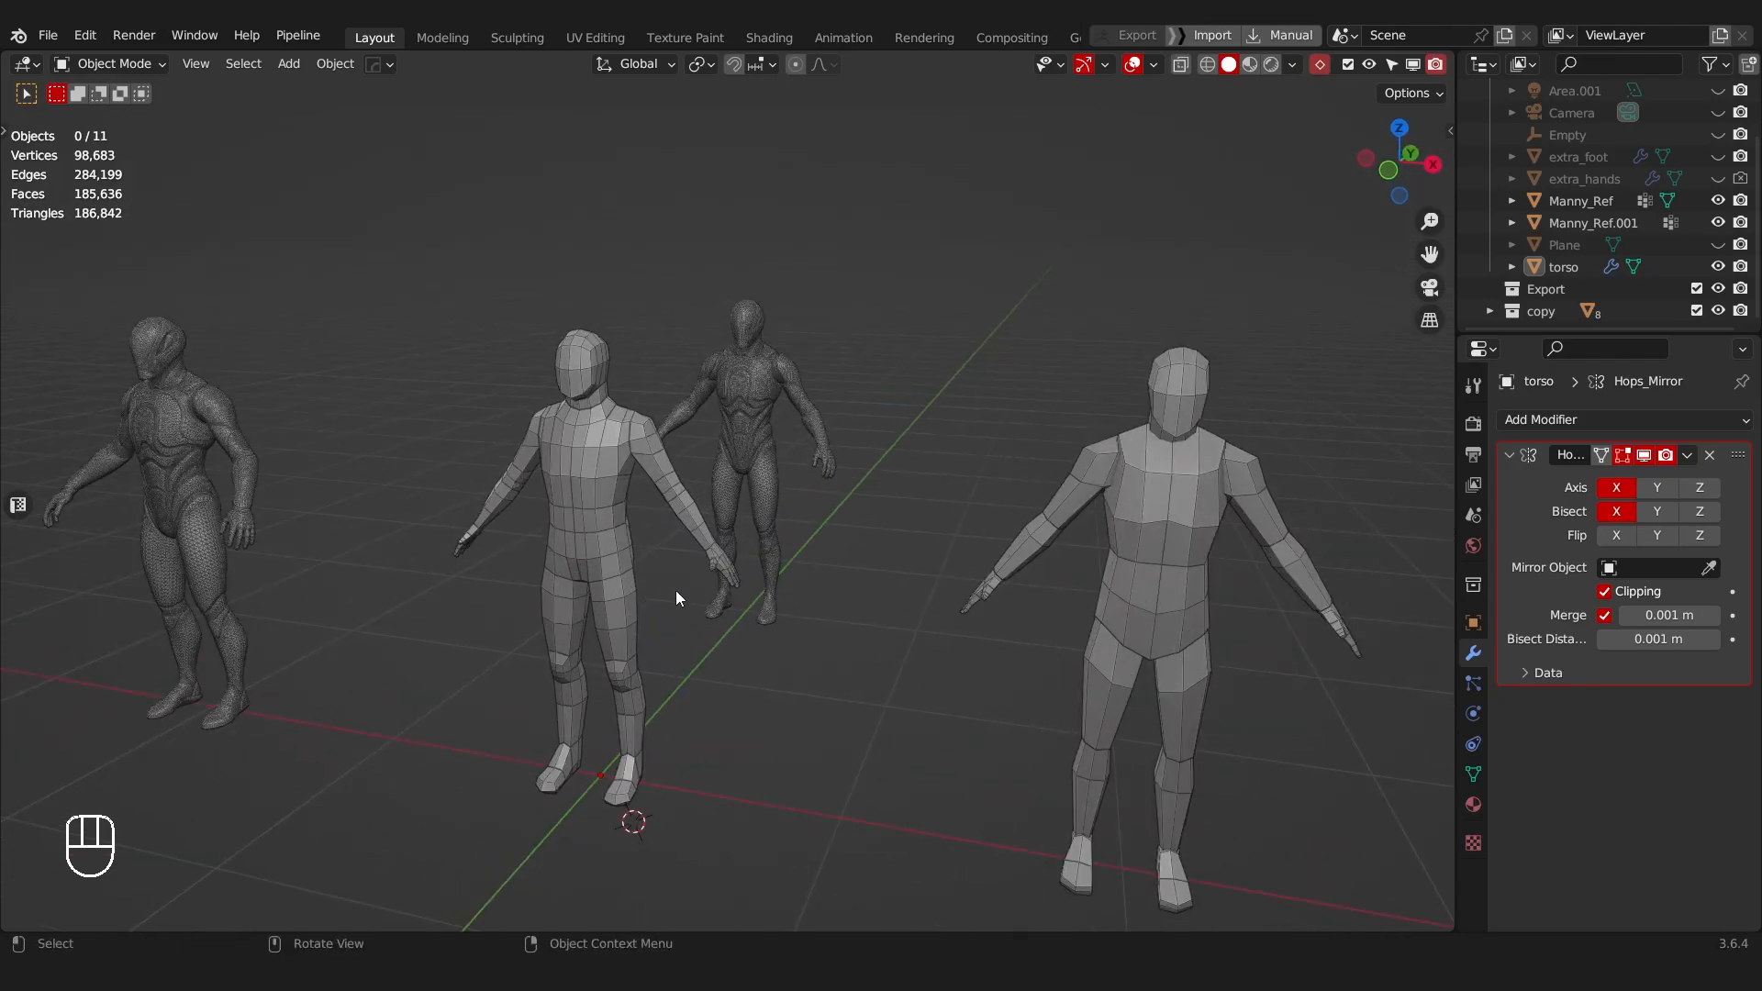